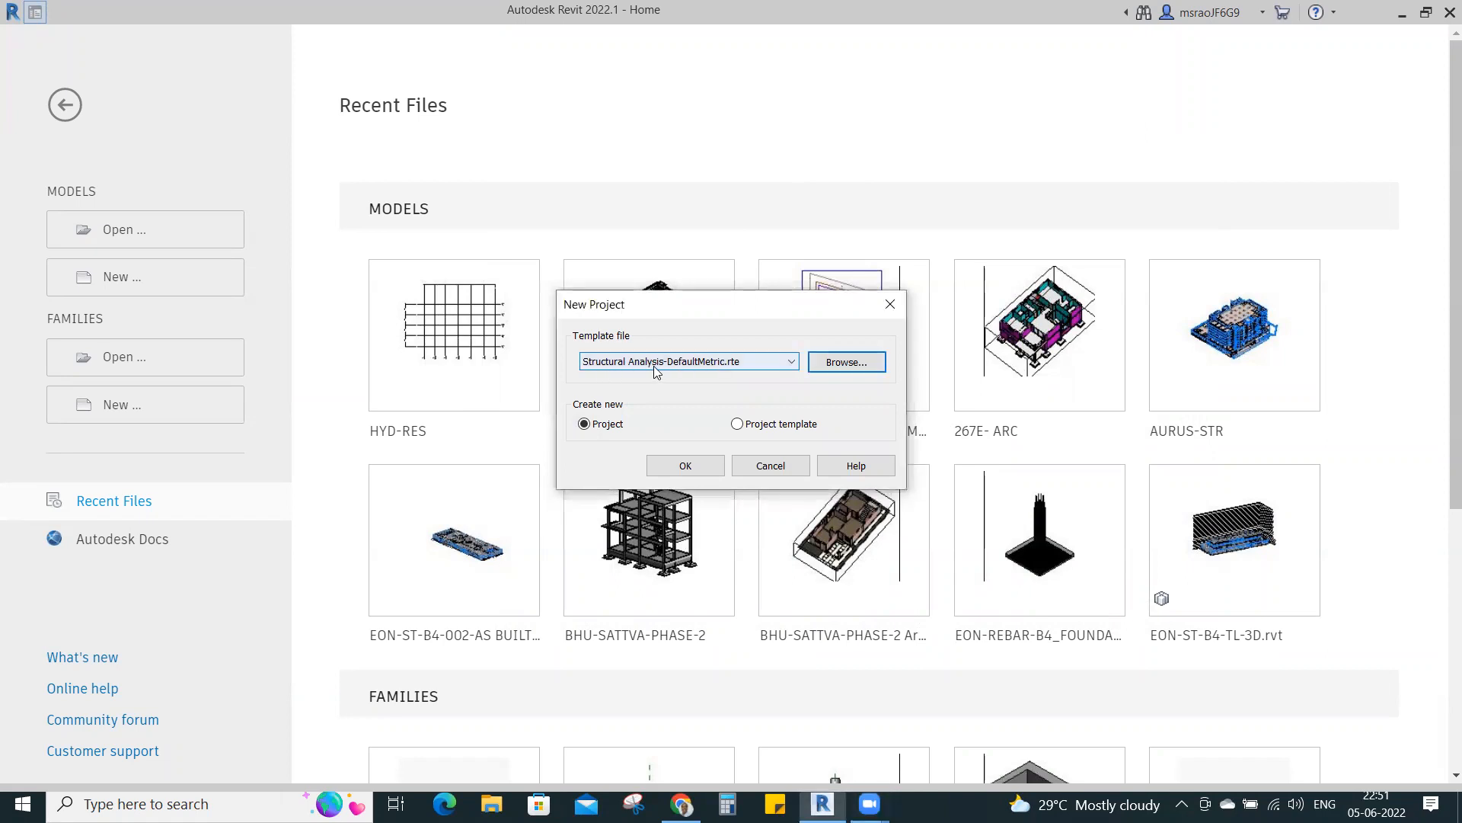
- Create a project from the Structural Analysis-DefaultMetric.rte template and start saving it as a project in the 5.Training subfolder NSL-17
{"action": "left_click", "coordinate": [687, 466]}
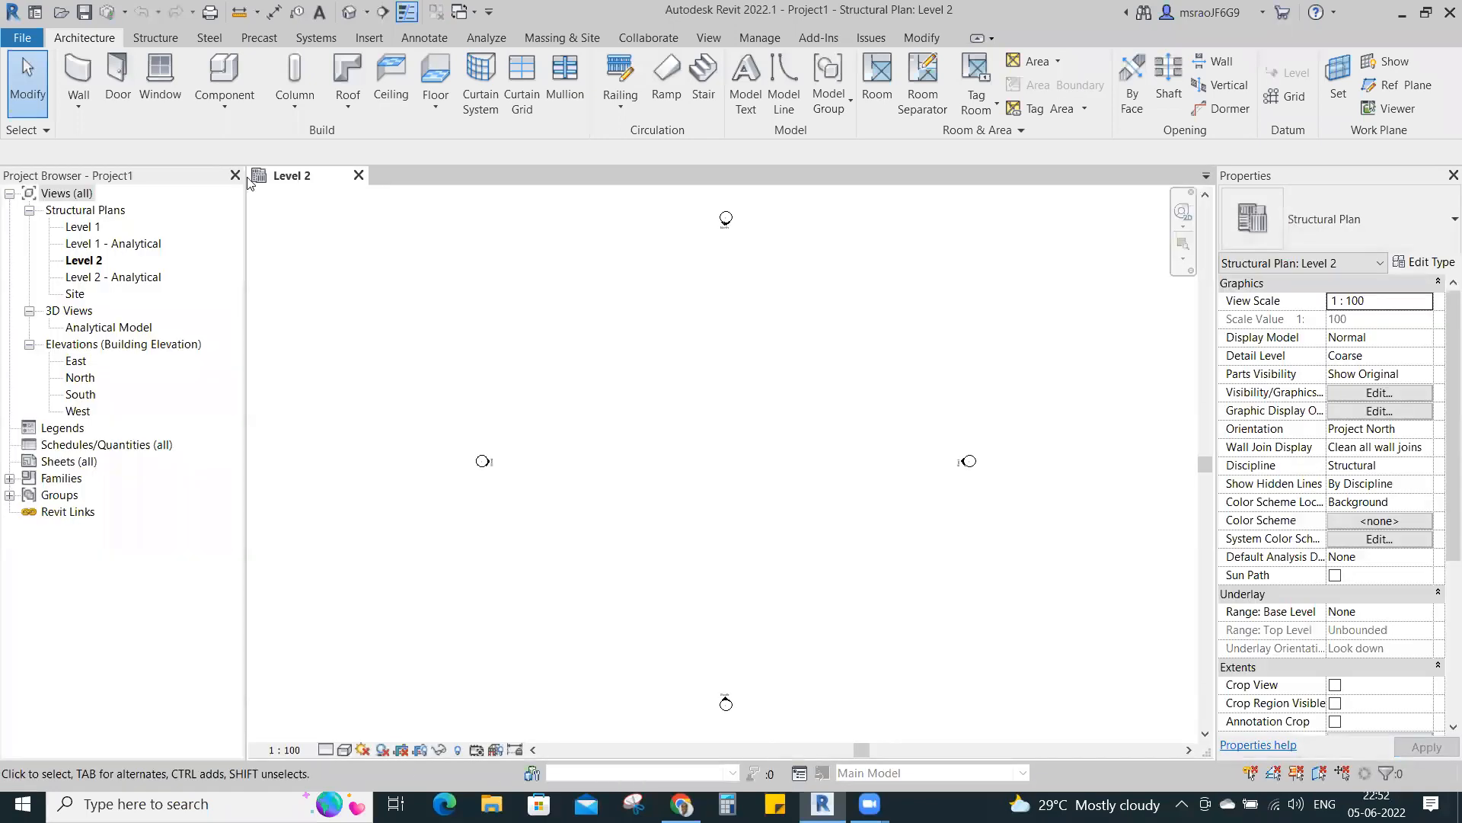
{"action": "left_click", "coordinate": [22, 37]}
{"action": "mouse_move", "coordinate": [87, 294]}
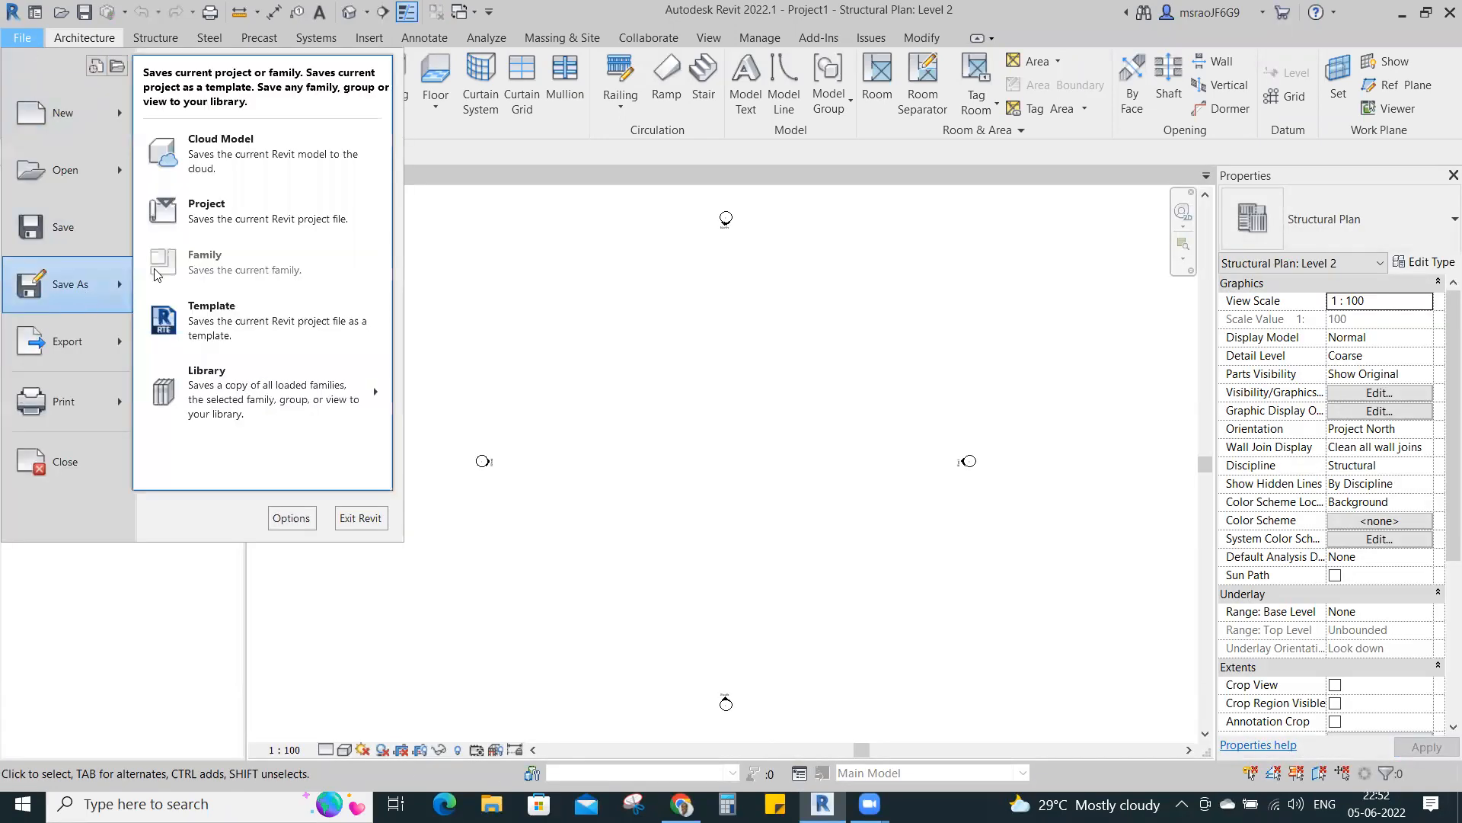
{"action": "left_click", "coordinate": [236, 212]}
{"action": "left_click", "coordinate": [580, 239]}
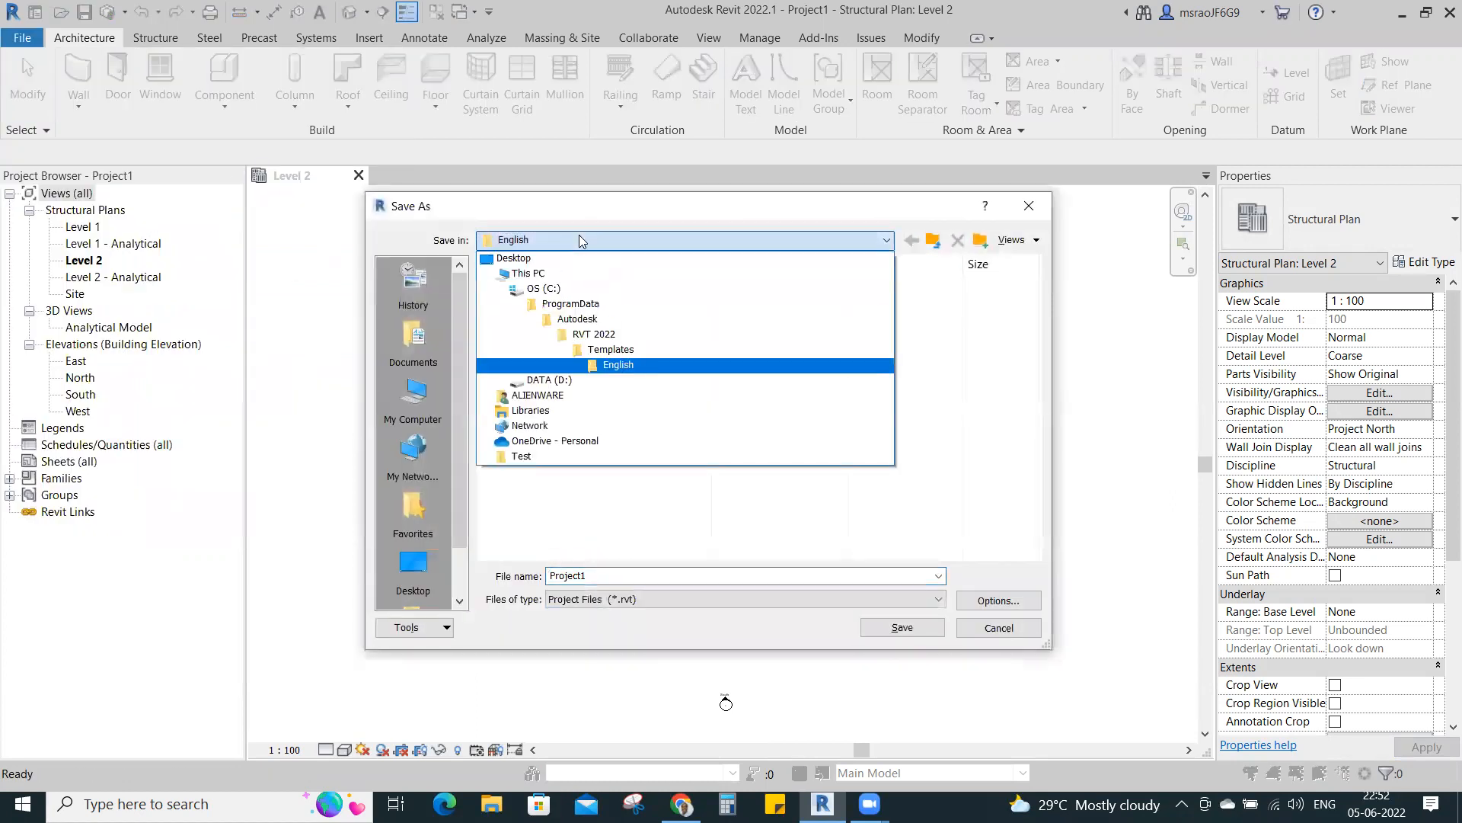
{"action": "left_click", "coordinate": [580, 379]}
{"action": "double_click", "coordinate": [539, 356]}
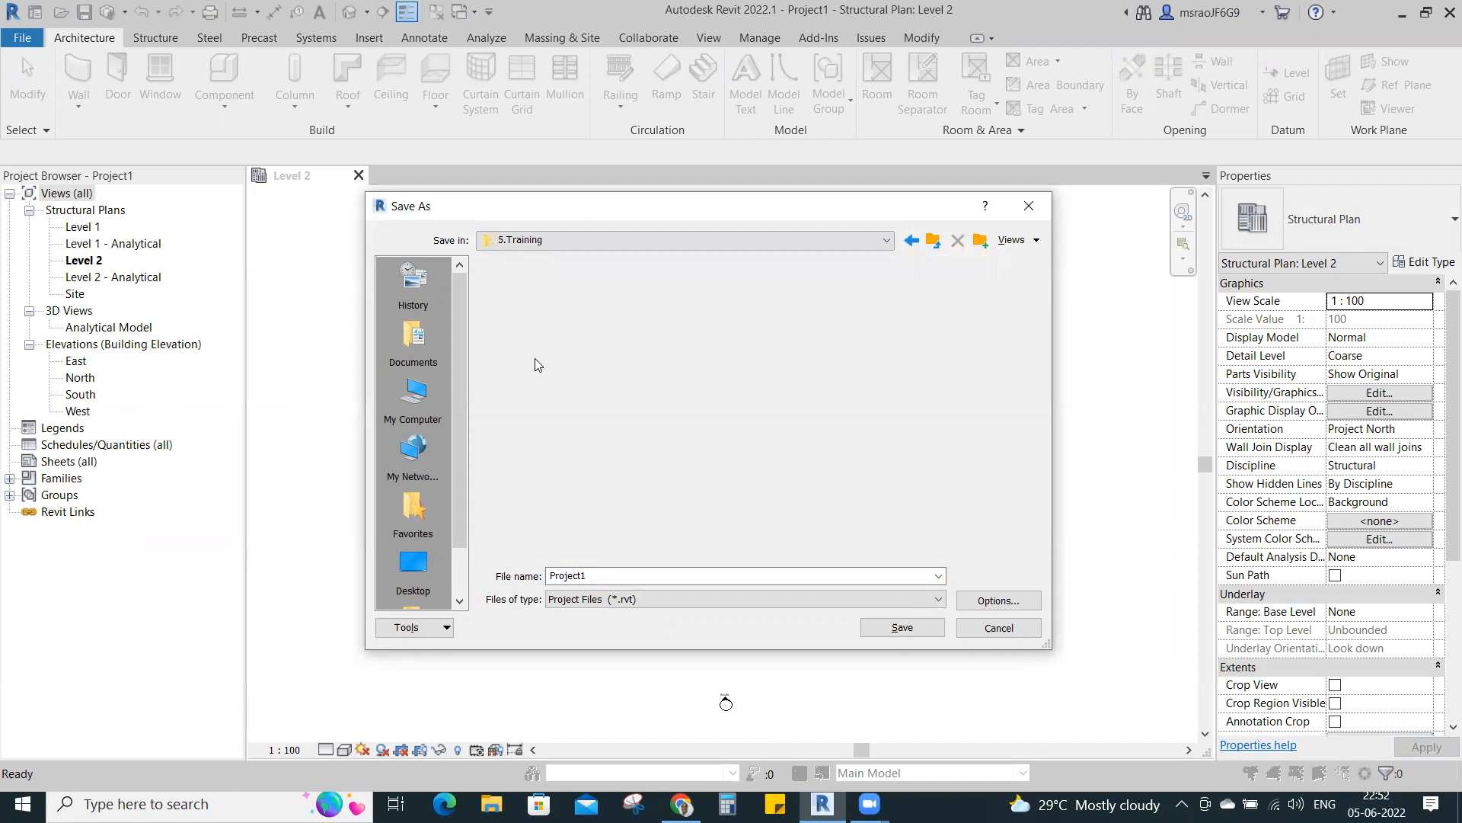
{"action": "double_click", "coordinate": [538, 431]}
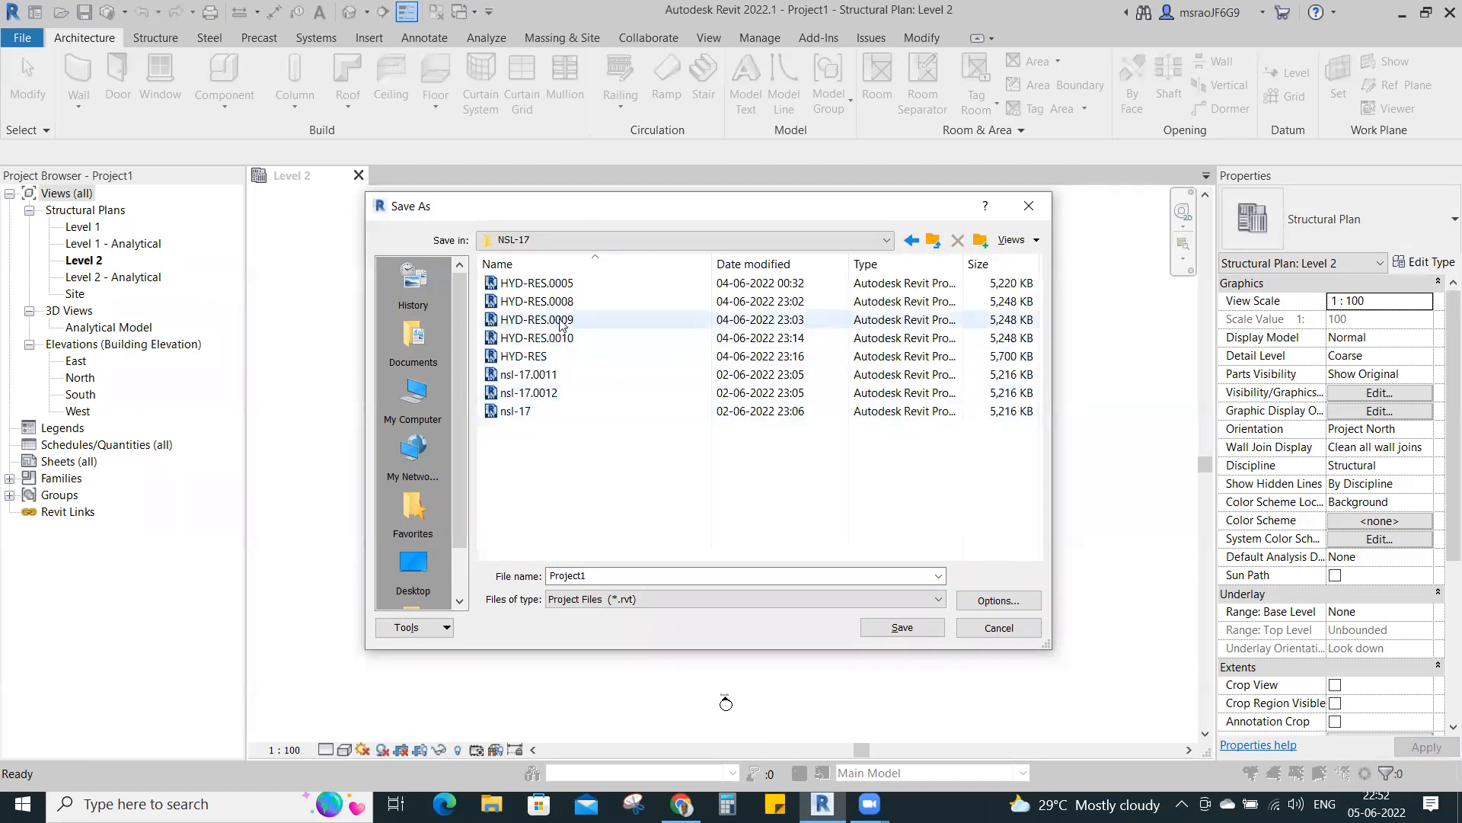
- Save the project as STR-HYD-RES.rvt, basing the name on the existing HYD-RES file and accepting the file save options
{"action": "left_click", "coordinate": [548, 357]}
{"action": "left_click", "coordinate": [553, 575]}
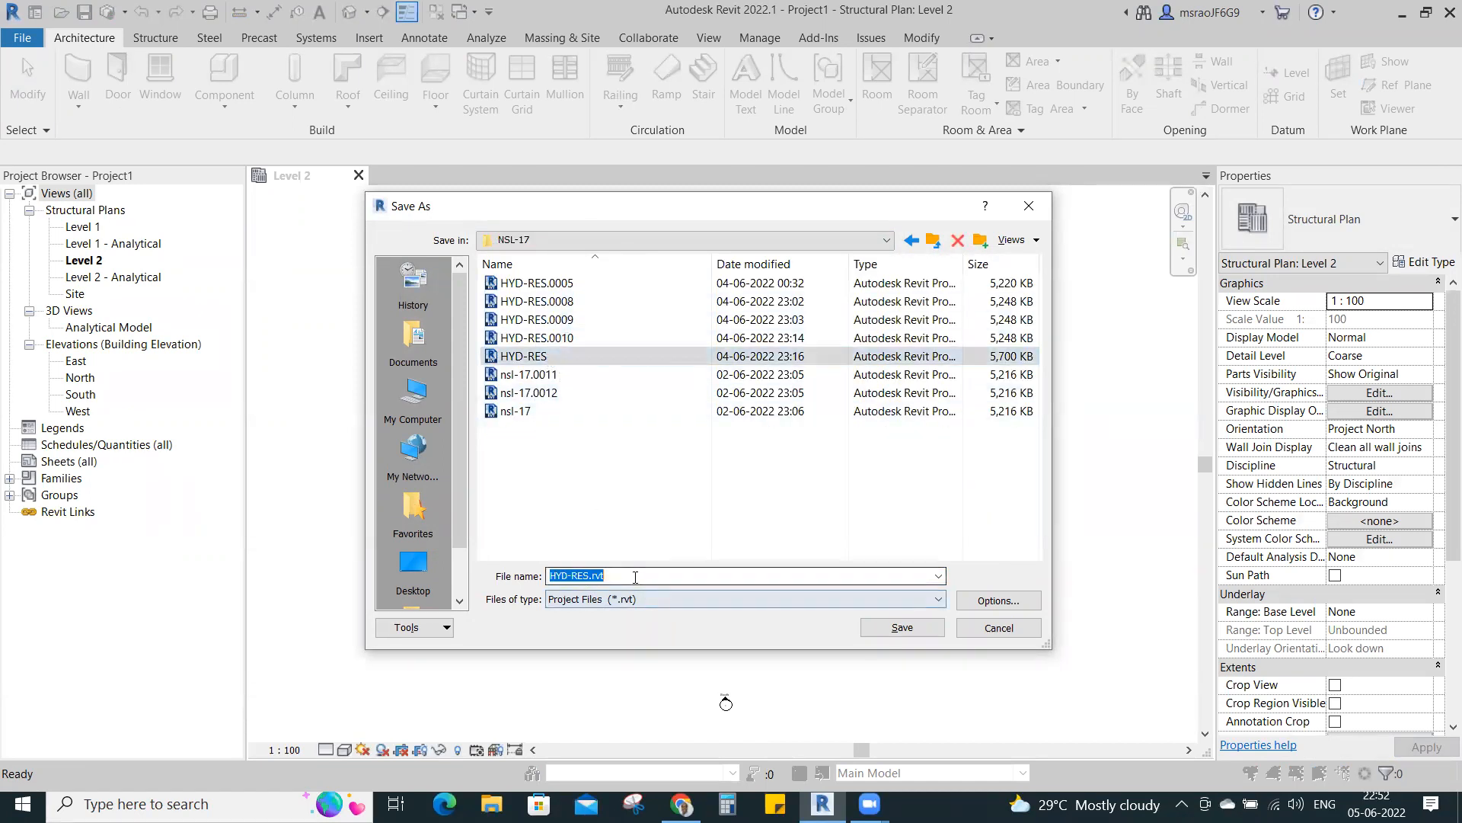
{"action": "left_click", "coordinate": [554, 575]}
{"action": "key", "text": "Tab"}
{"action": "key", "text": "shift+Tab"}
{"action": "key", "text": "Home"}
{"action": "type", "text": "STR-"}
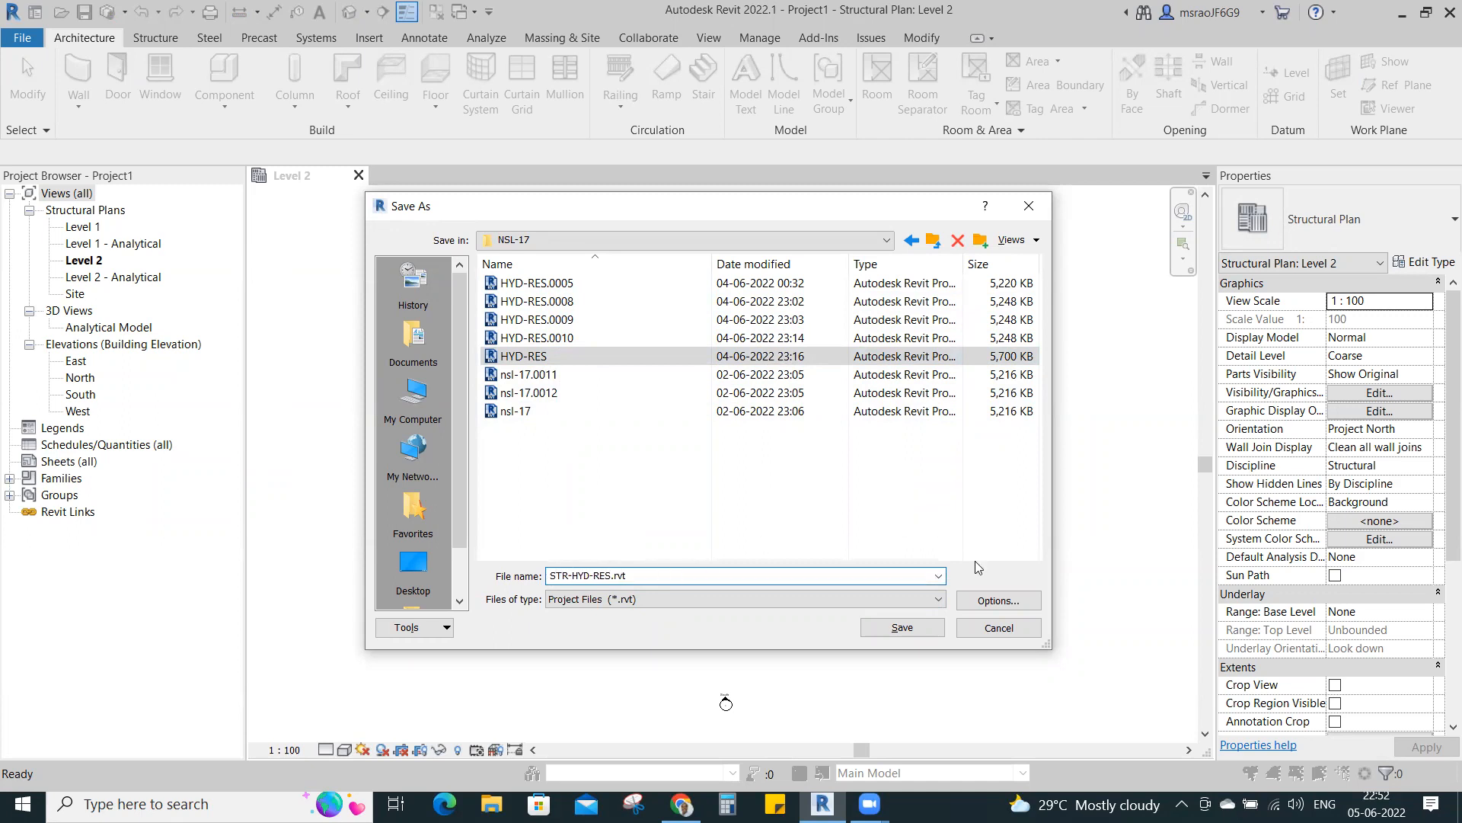
{"action": "left_click", "coordinate": [995, 600]}
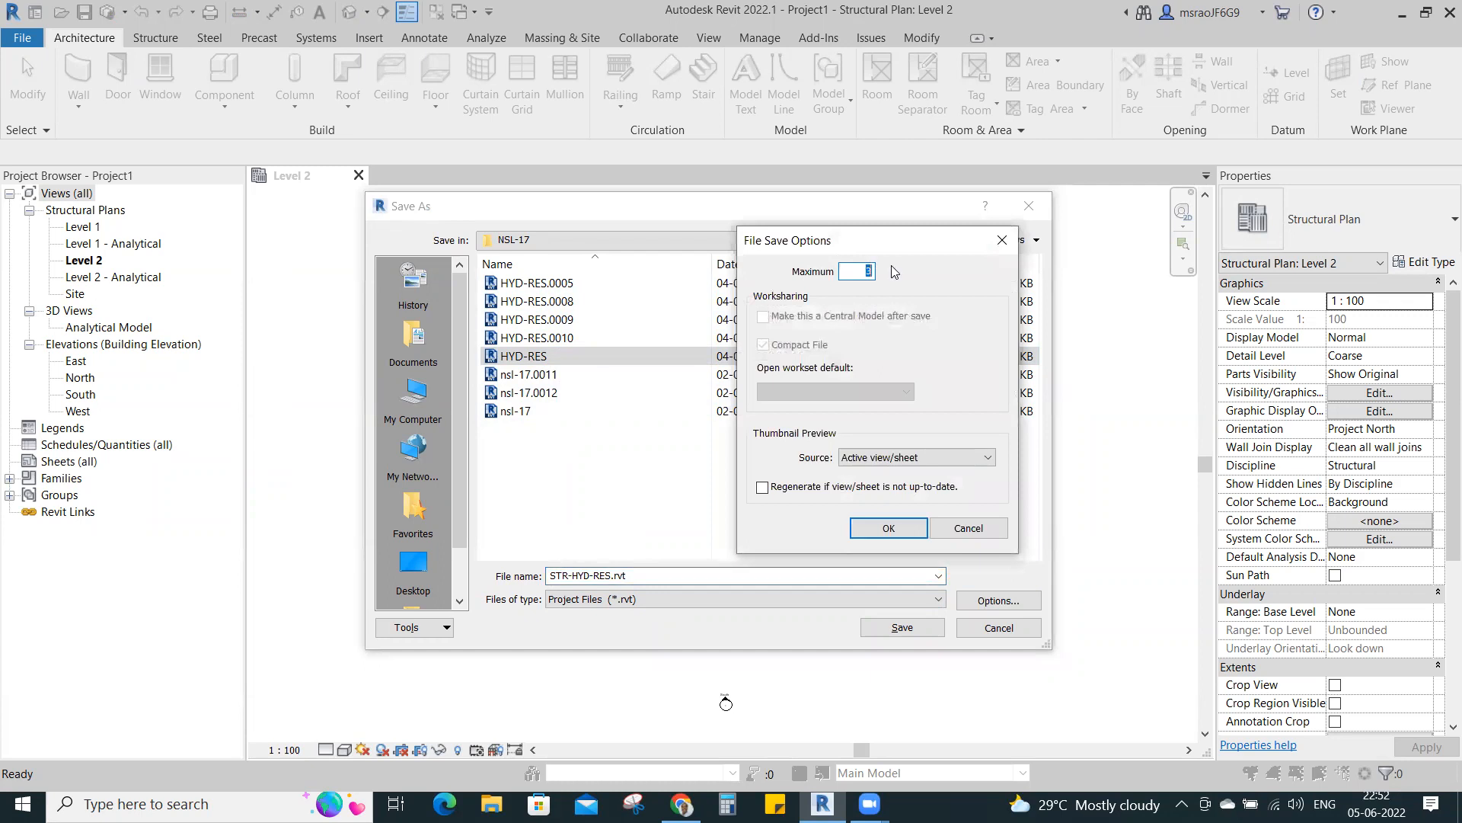
{"action": "left_click", "coordinate": [889, 528]}
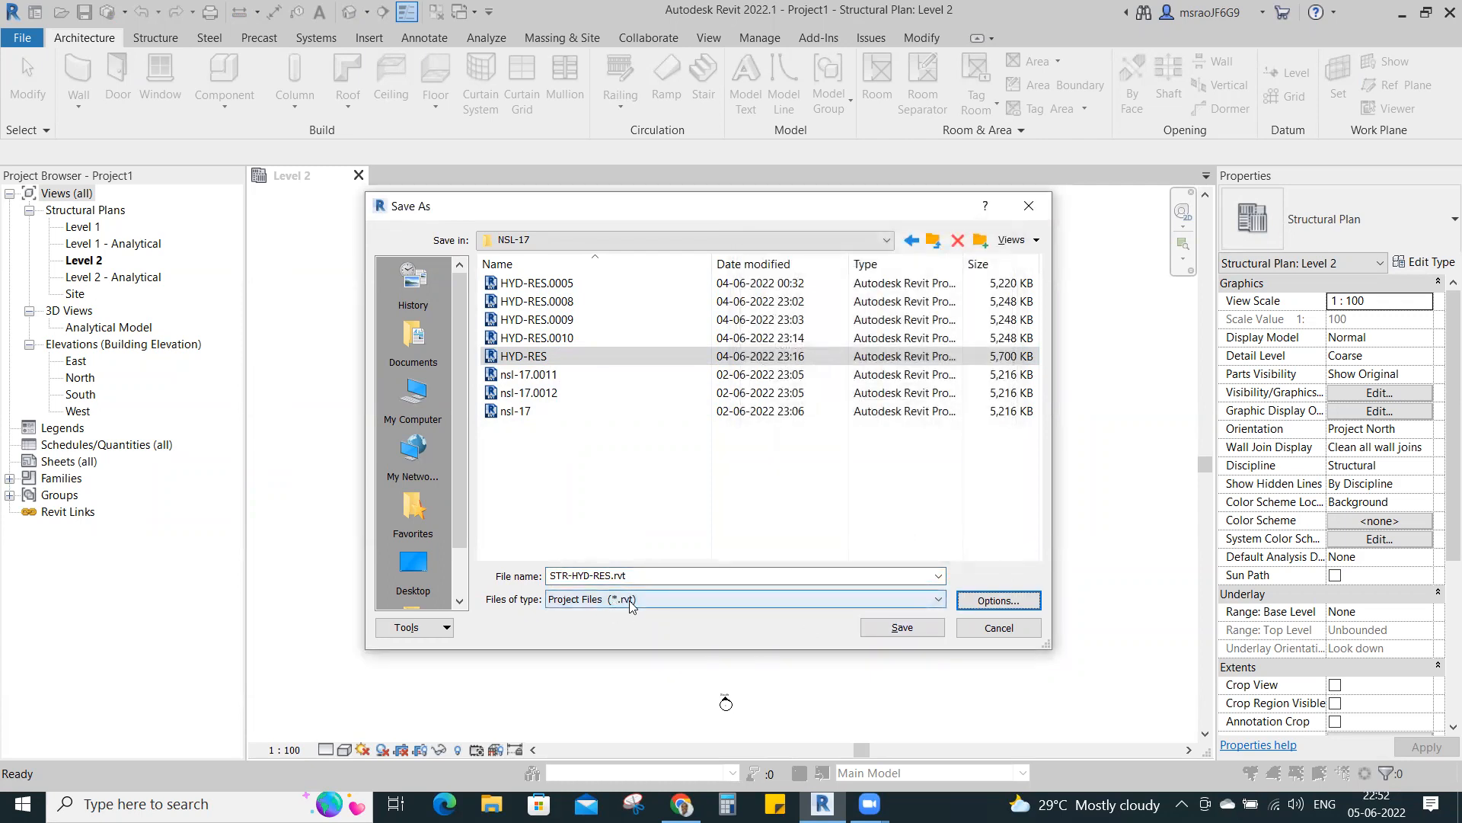
{"action": "left_click", "coordinate": [902, 627]}
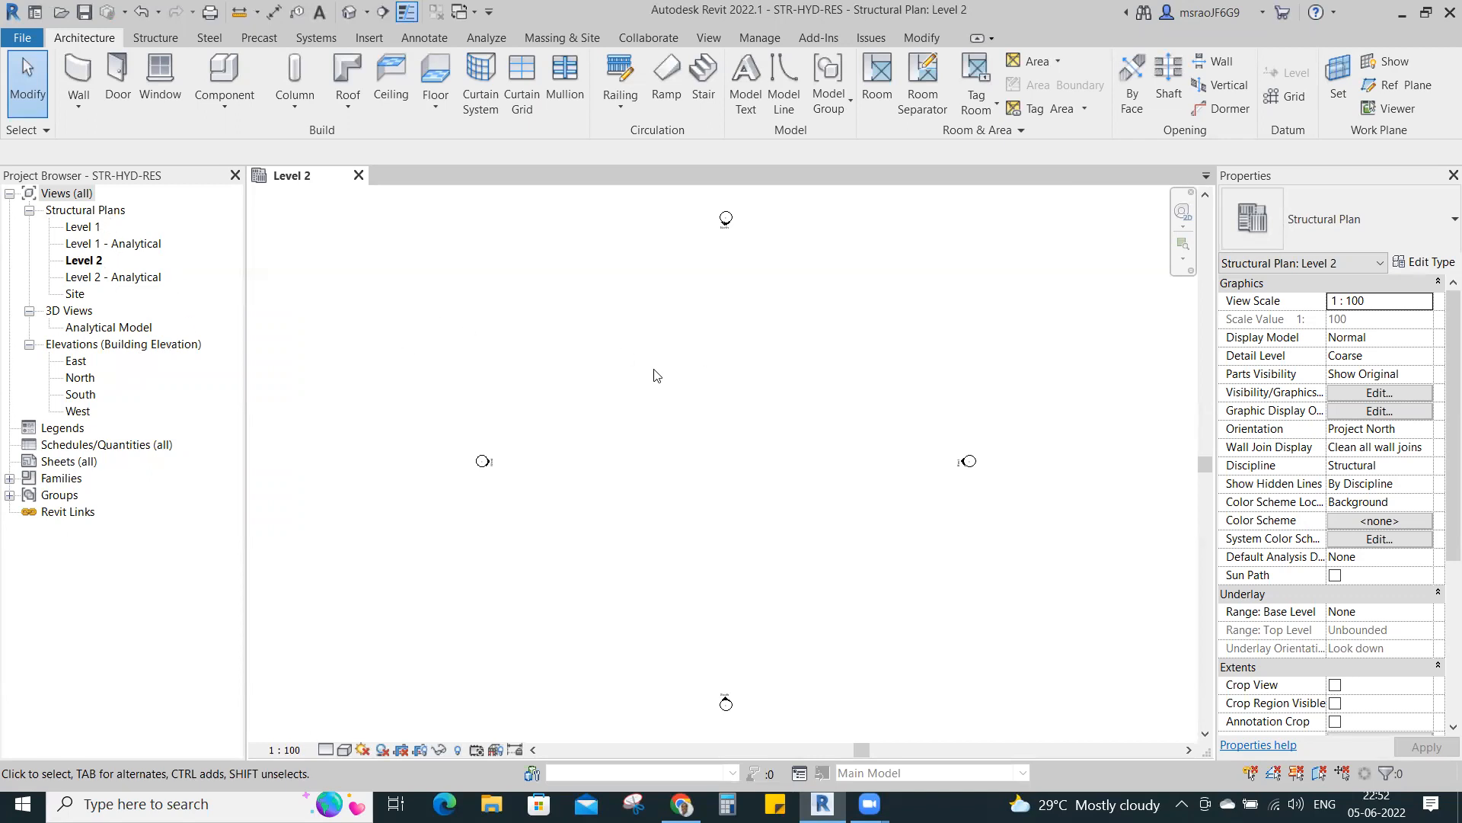
- Link the HYD-RES.rvt Revit model with Auto - Internal Origin to Internal Origin positioning
{"action": "left_click", "coordinate": [370, 39]}
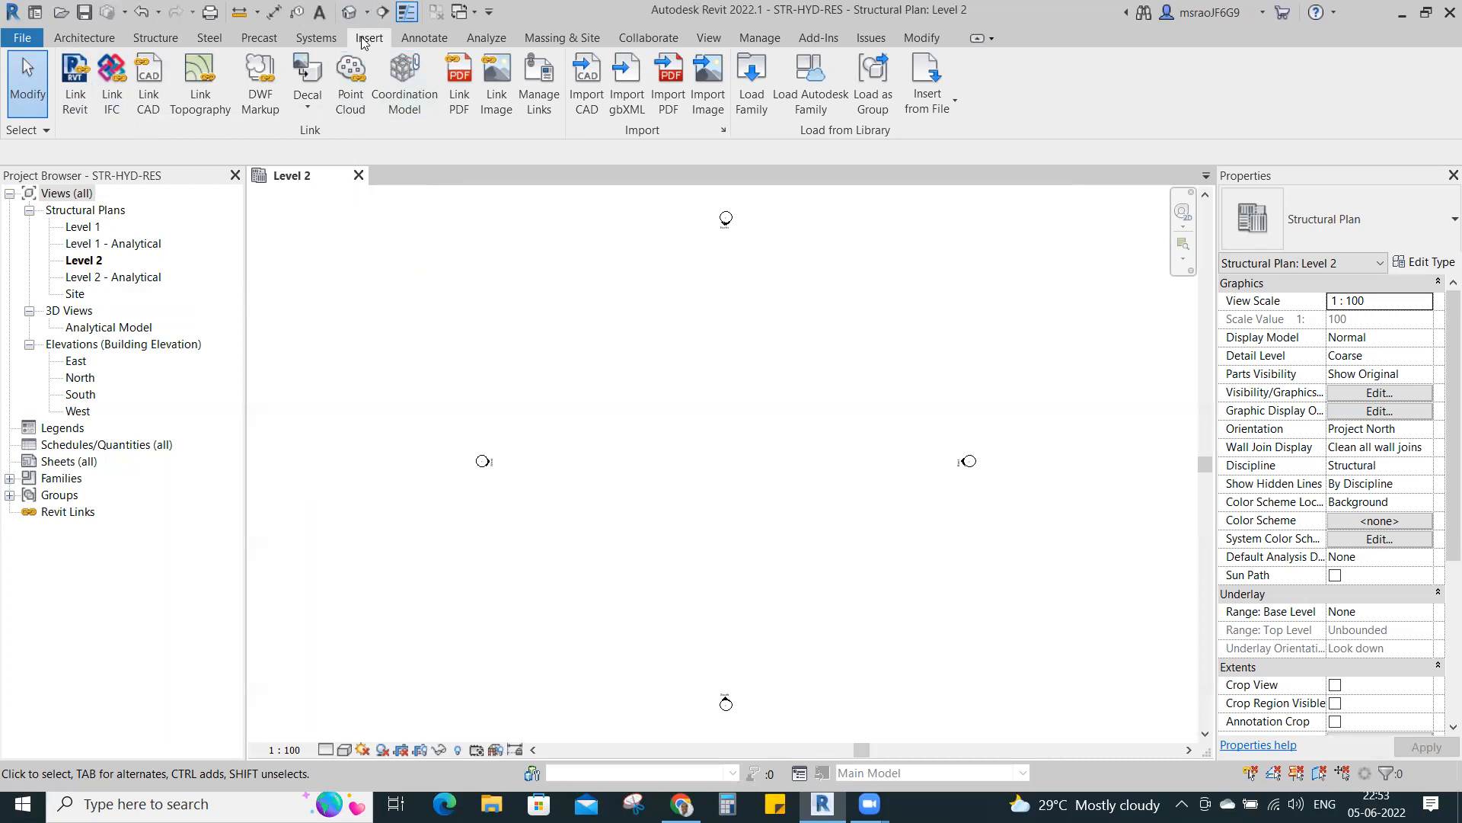
{"action": "left_click", "coordinate": [76, 85]}
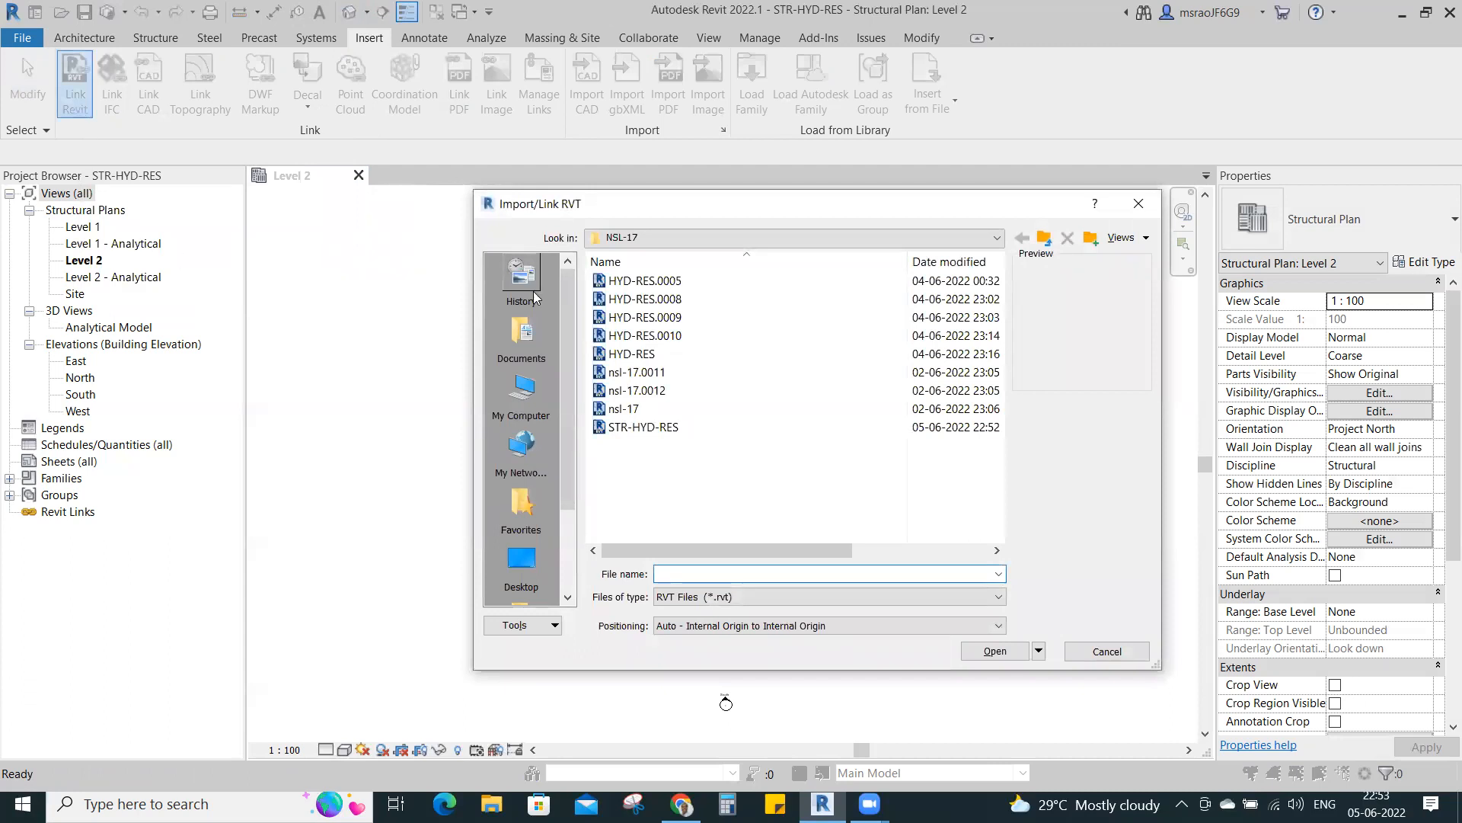
{"action": "left_click", "coordinate": [636, 356]}
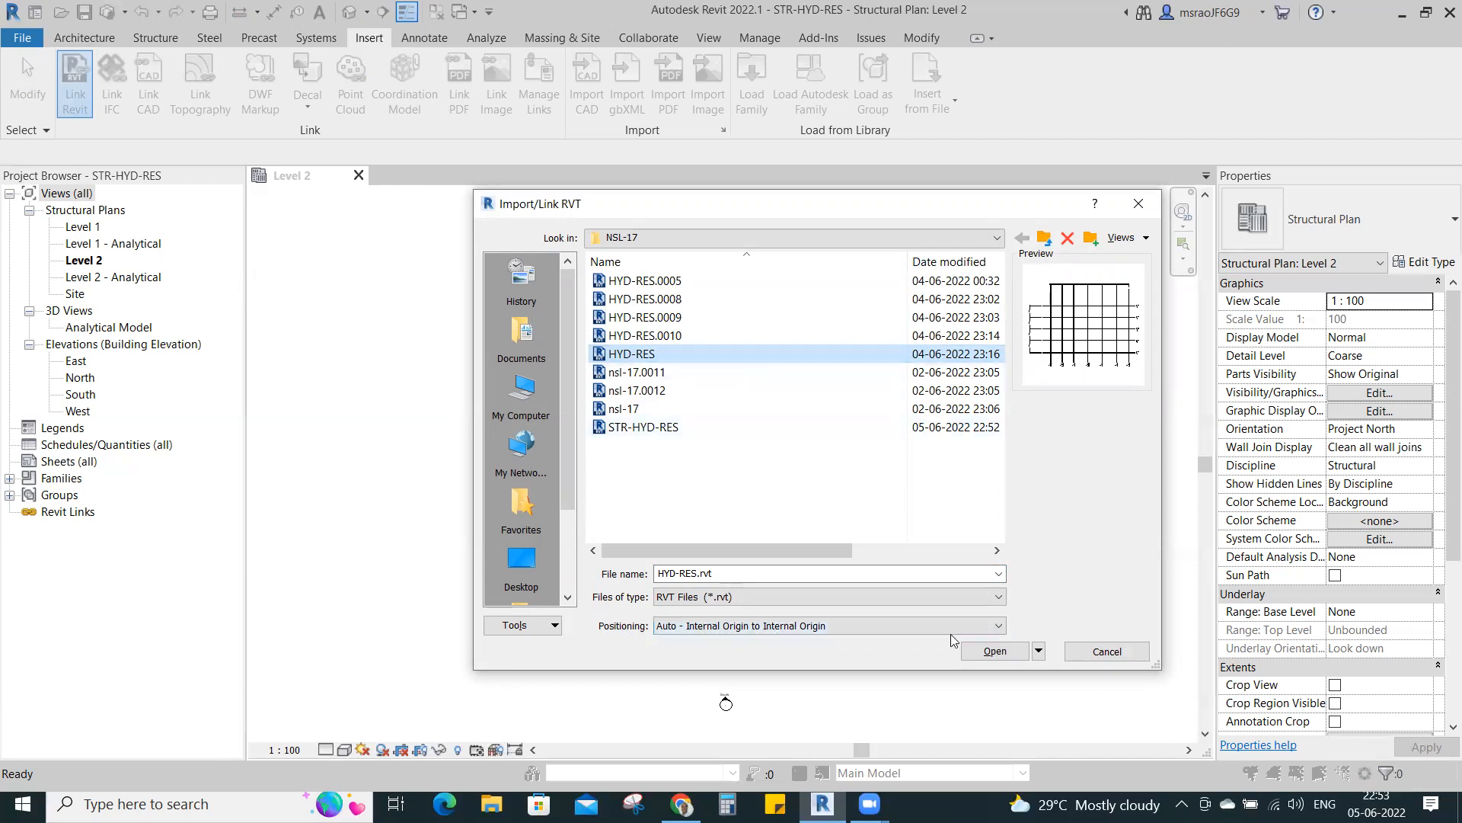
{"action": "left_click", "coordinate": [994, 651]}
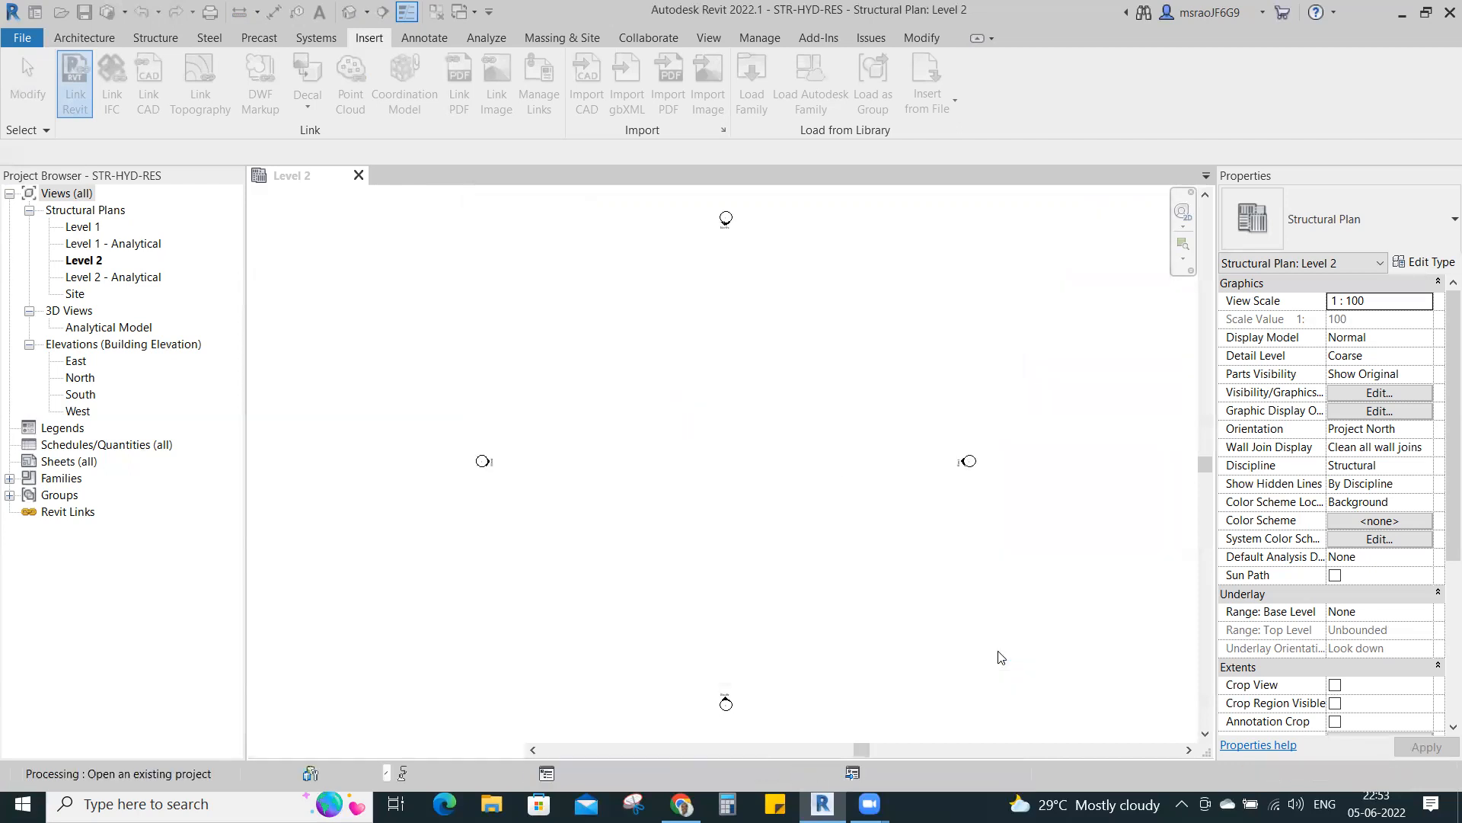
{"action": "key", "text": "z"}
{"action": "key", "text": "a"}
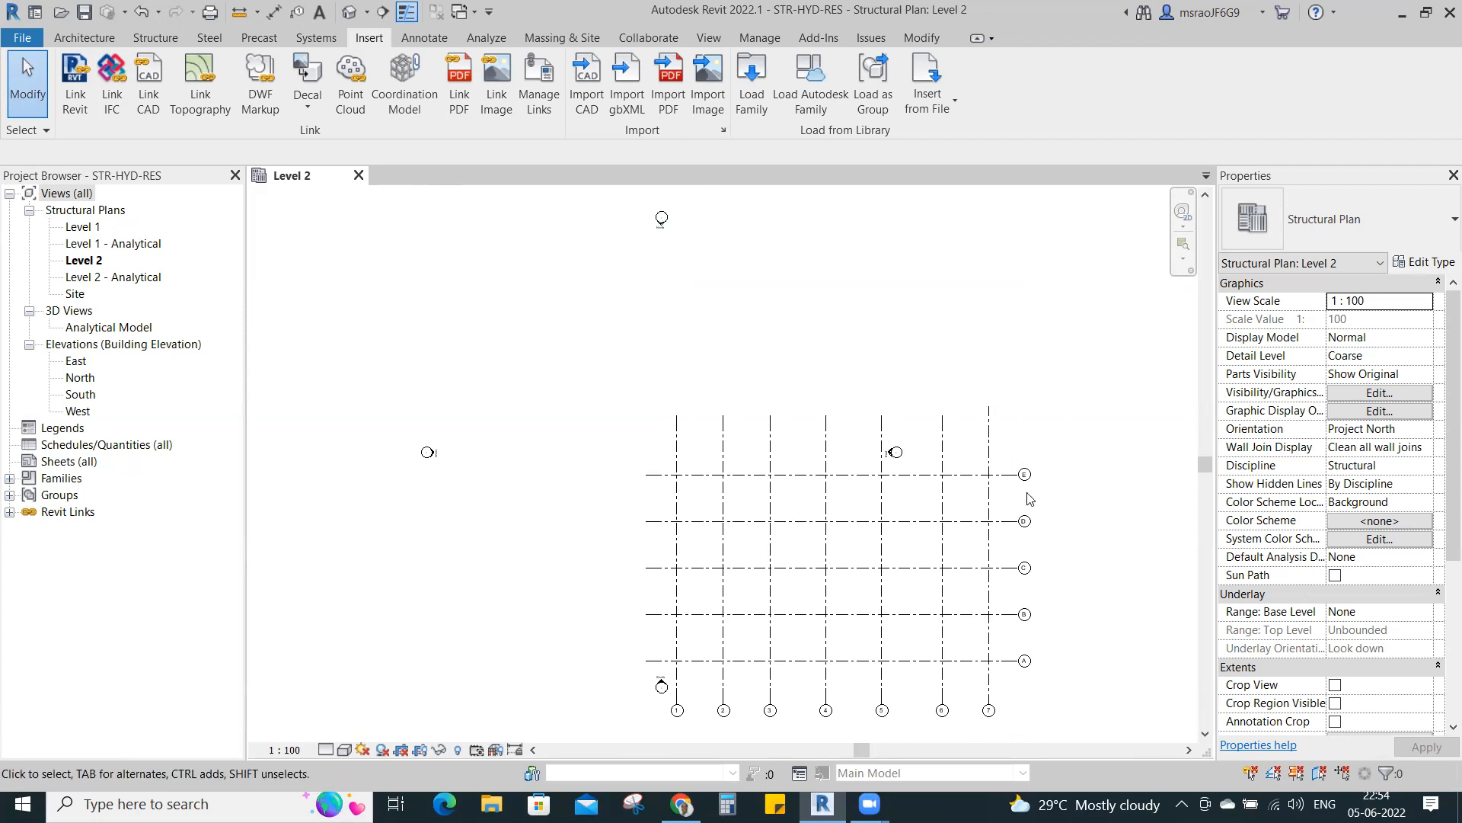
- Hide the Elevations annotation category in the Level 2 structural plan
{"action": "left_click_drag", "start_coordinate": [389, 427], "coordinate": [502, 495]}
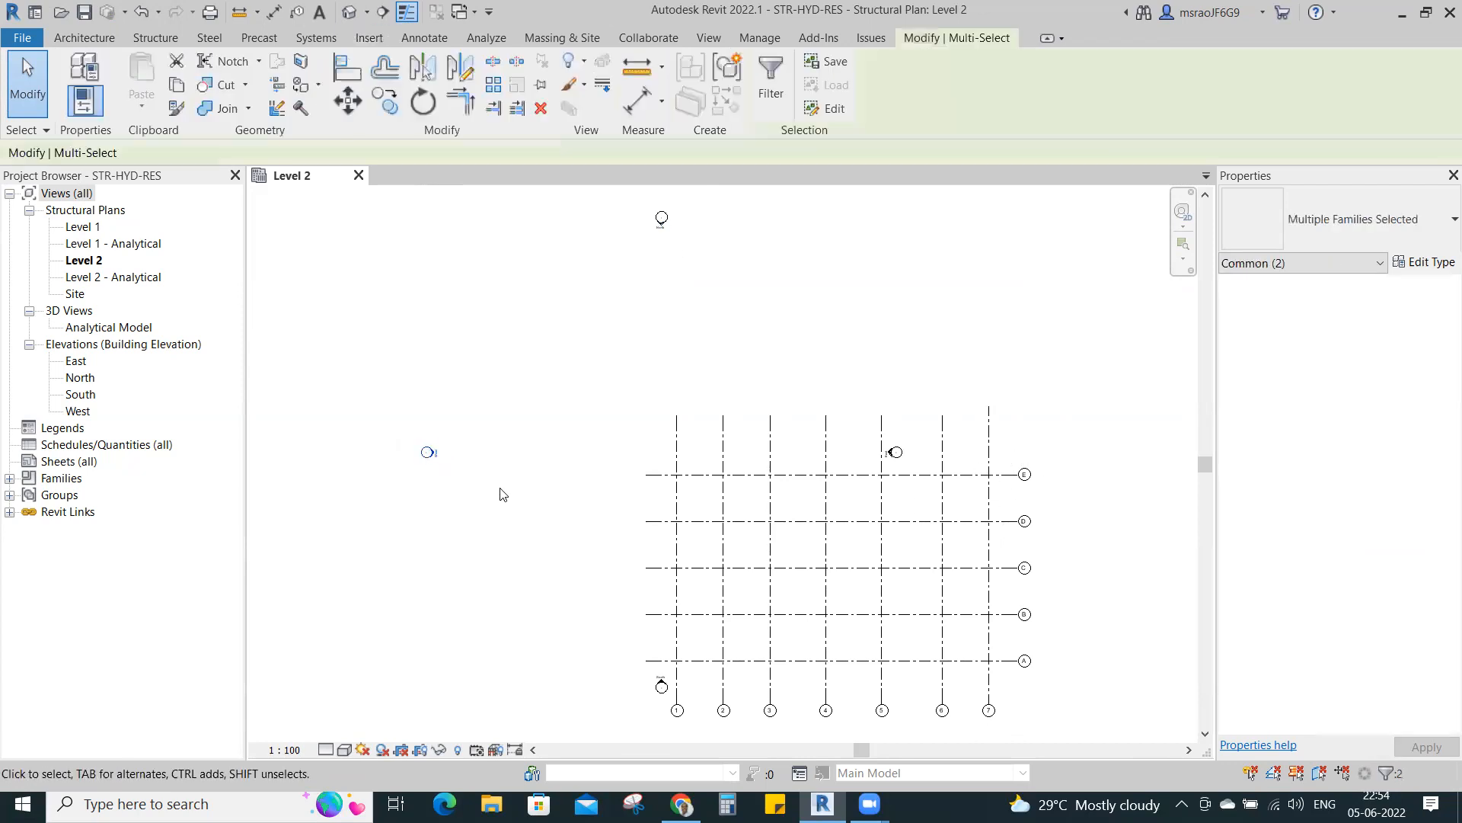
{"action": "key", "text": "Escape"}
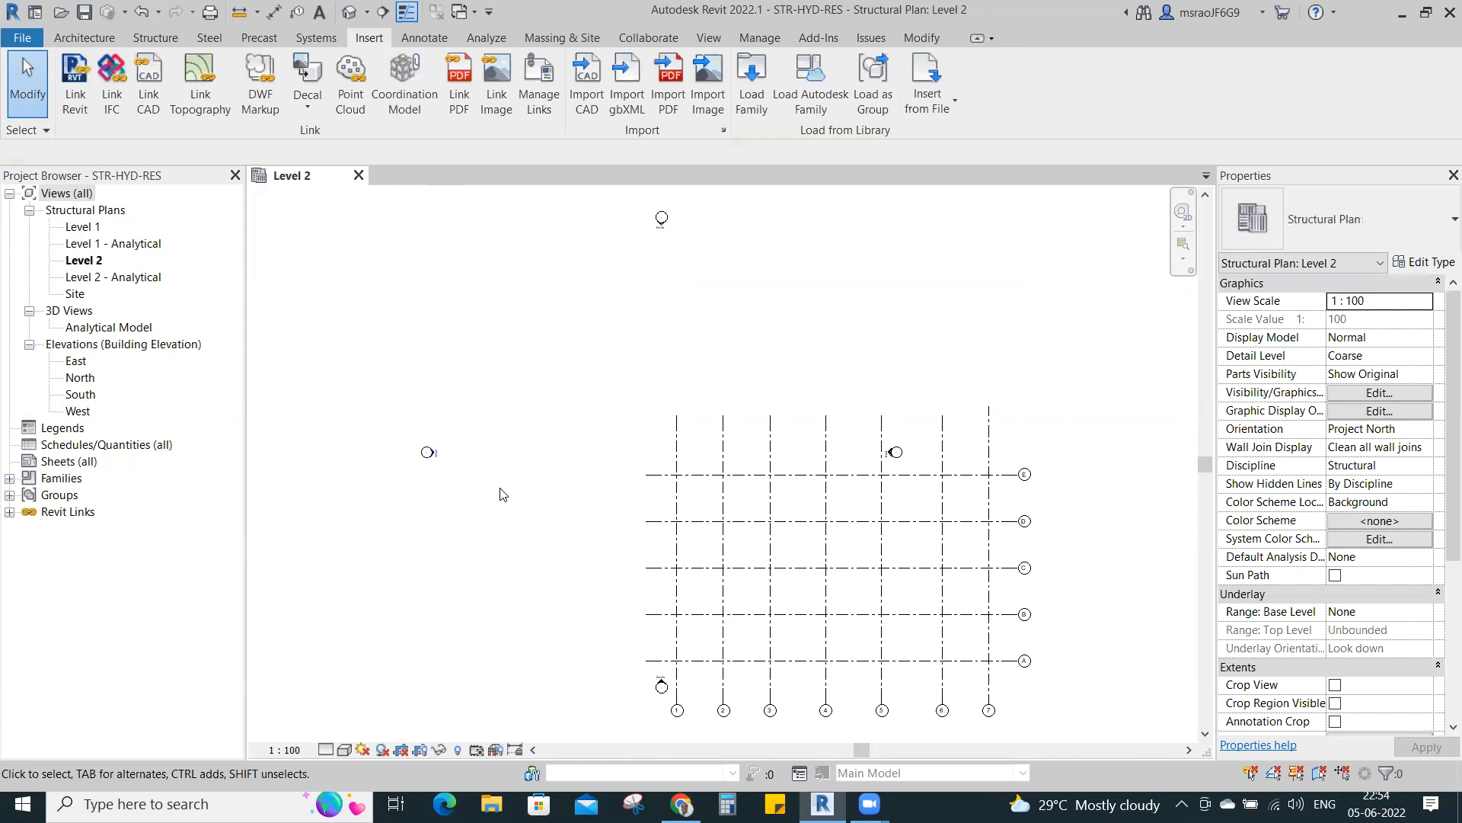
{"action": "key", "text": "v"}
{"action": "key", "text": "g"}
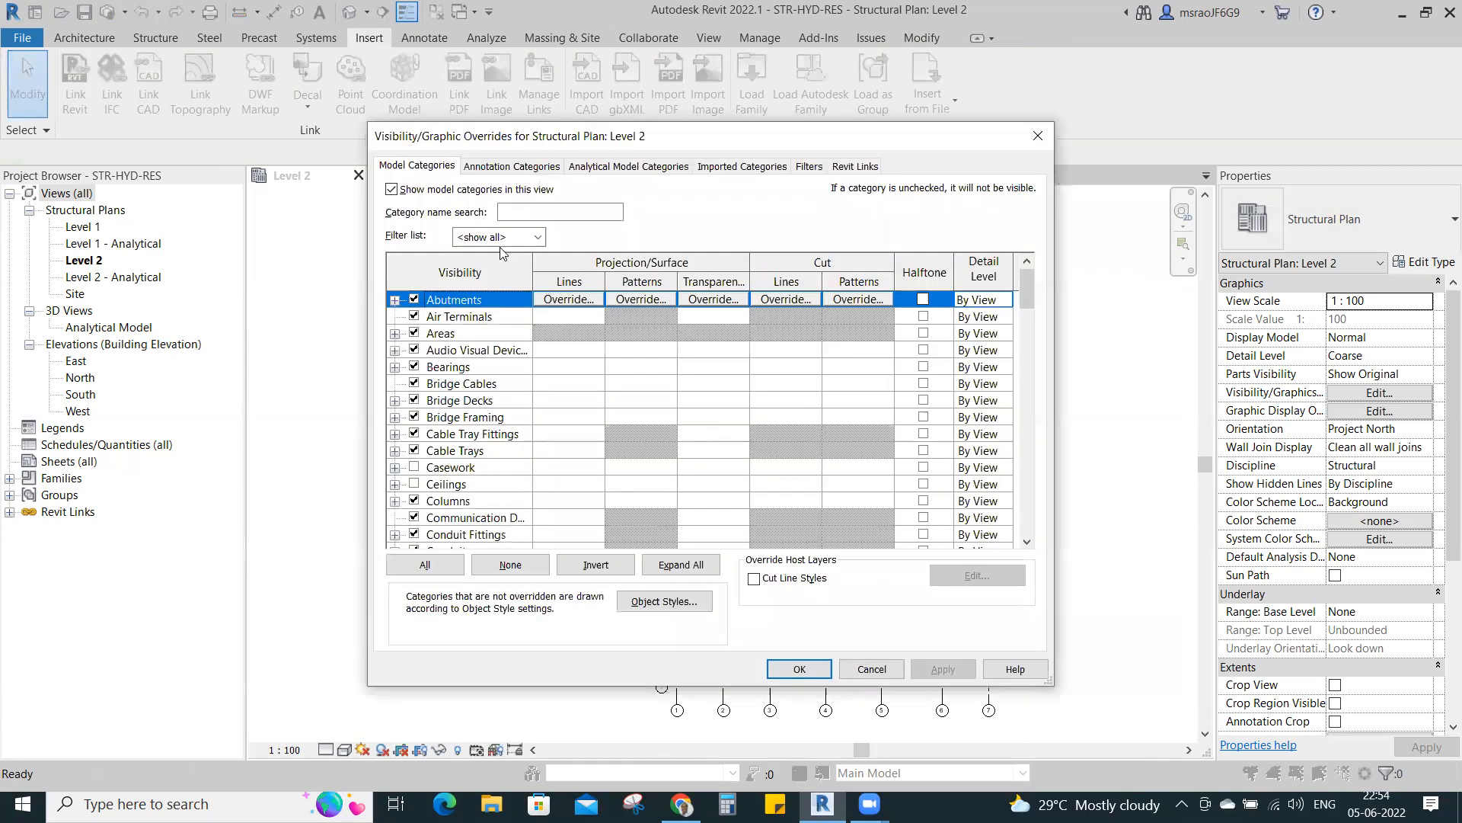
{"action": "left_click_drag", "start_coordinate": [514, 141], "coordinate": [814, 144]}
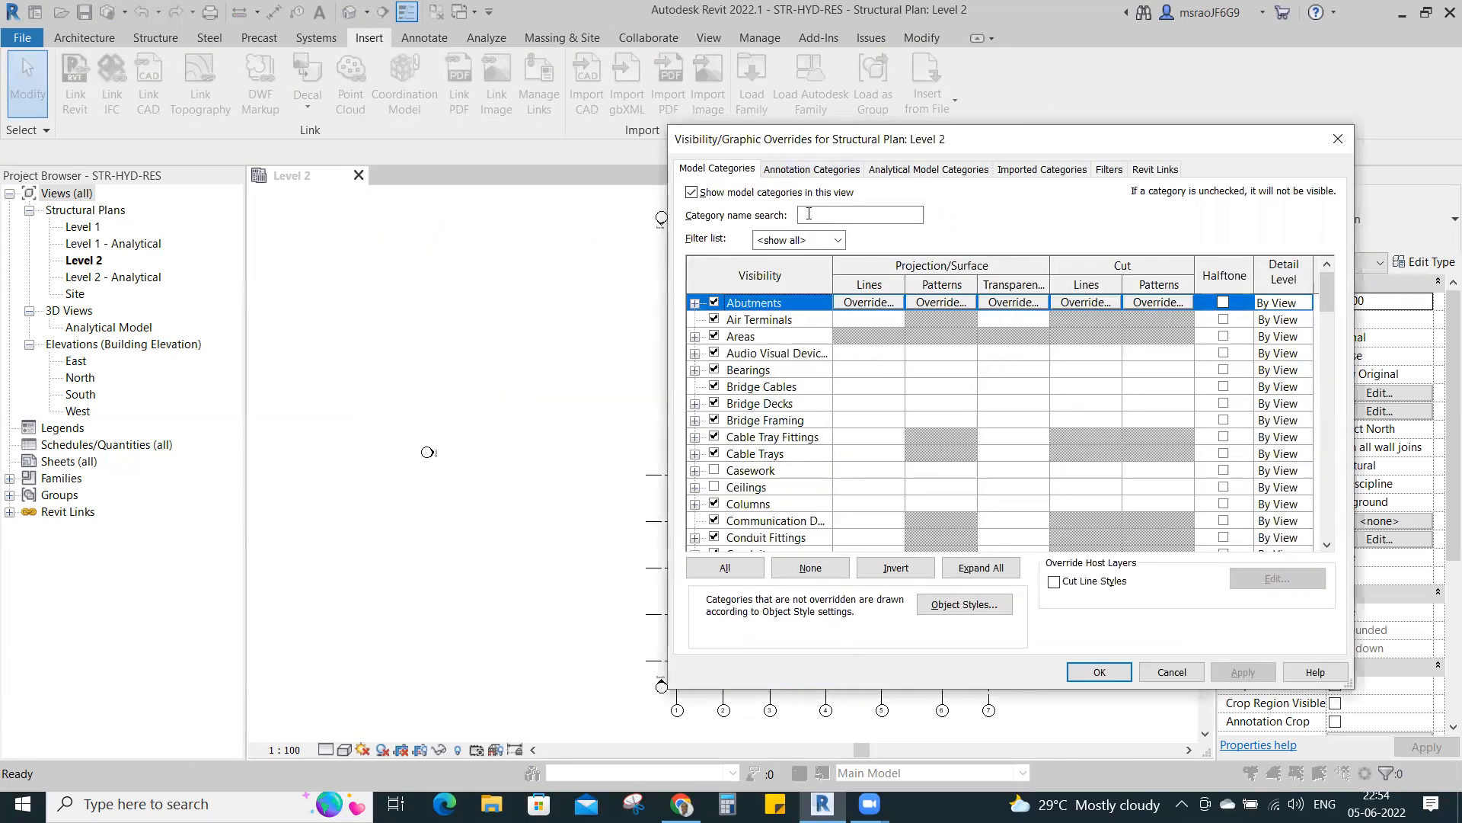
{"action": "left_click", "coordinate": [802, 174]}
{"action": "left_click", "coordinate": [770, 402]}
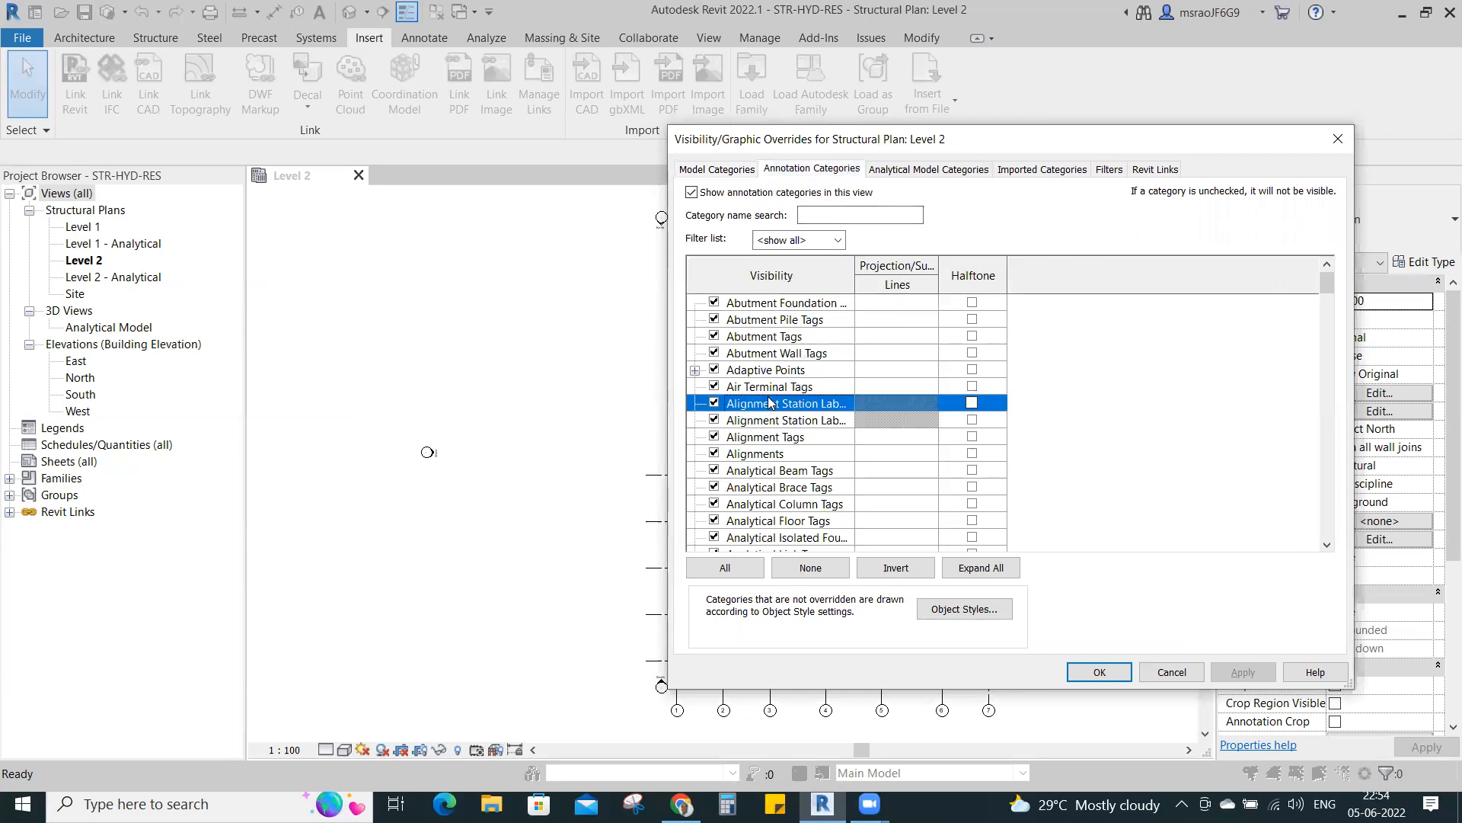
{"action": "key", "text": "e"}
{"action": "scroll", "coordinate": [769, 411], "scroll_direction": "down", "scroll_amount": 2}
{"action": "left_click", "coordinate": [714, 469]}
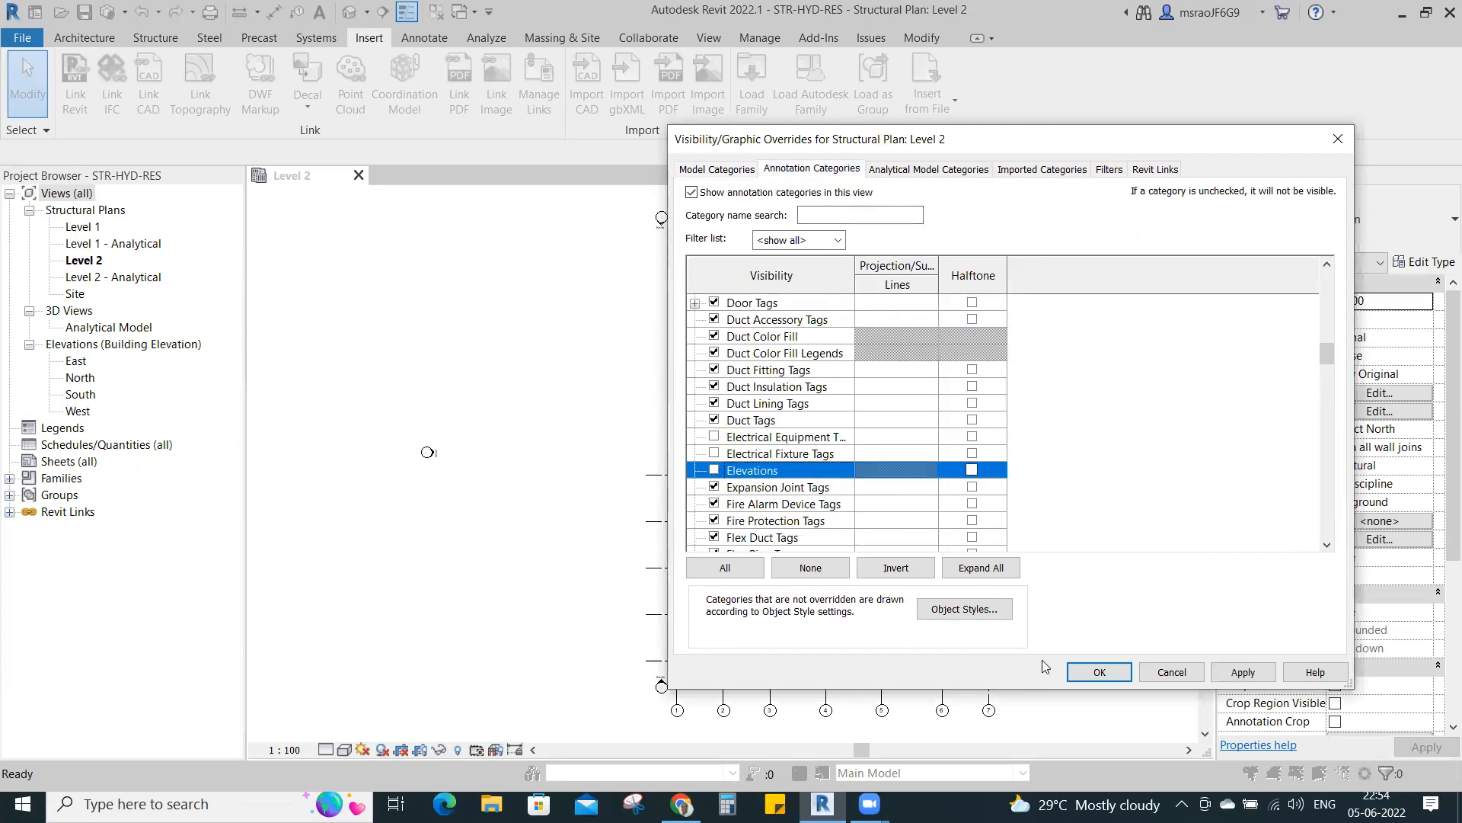
{"action": "left_click", "coordinate": [1095, 672]}
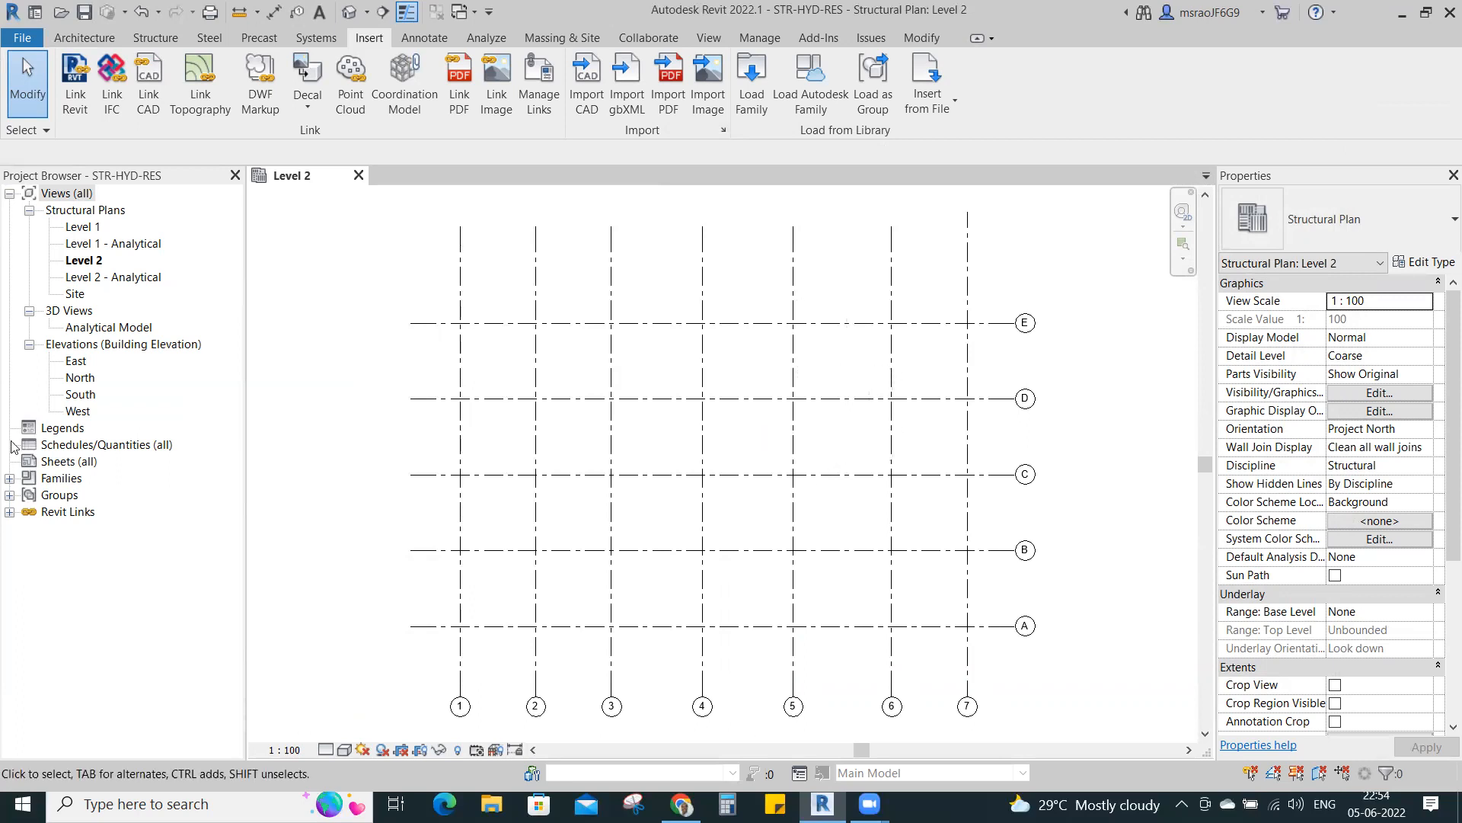
- Open the East elevation and examine the linked model's grids and levels against the project's own levels
{"action": "double_click", "coordinate": [76, 361]}
{"action": "scroll", "coordinate": [782, 450], "scroll_direction": "down", "scroll_amount": 2}
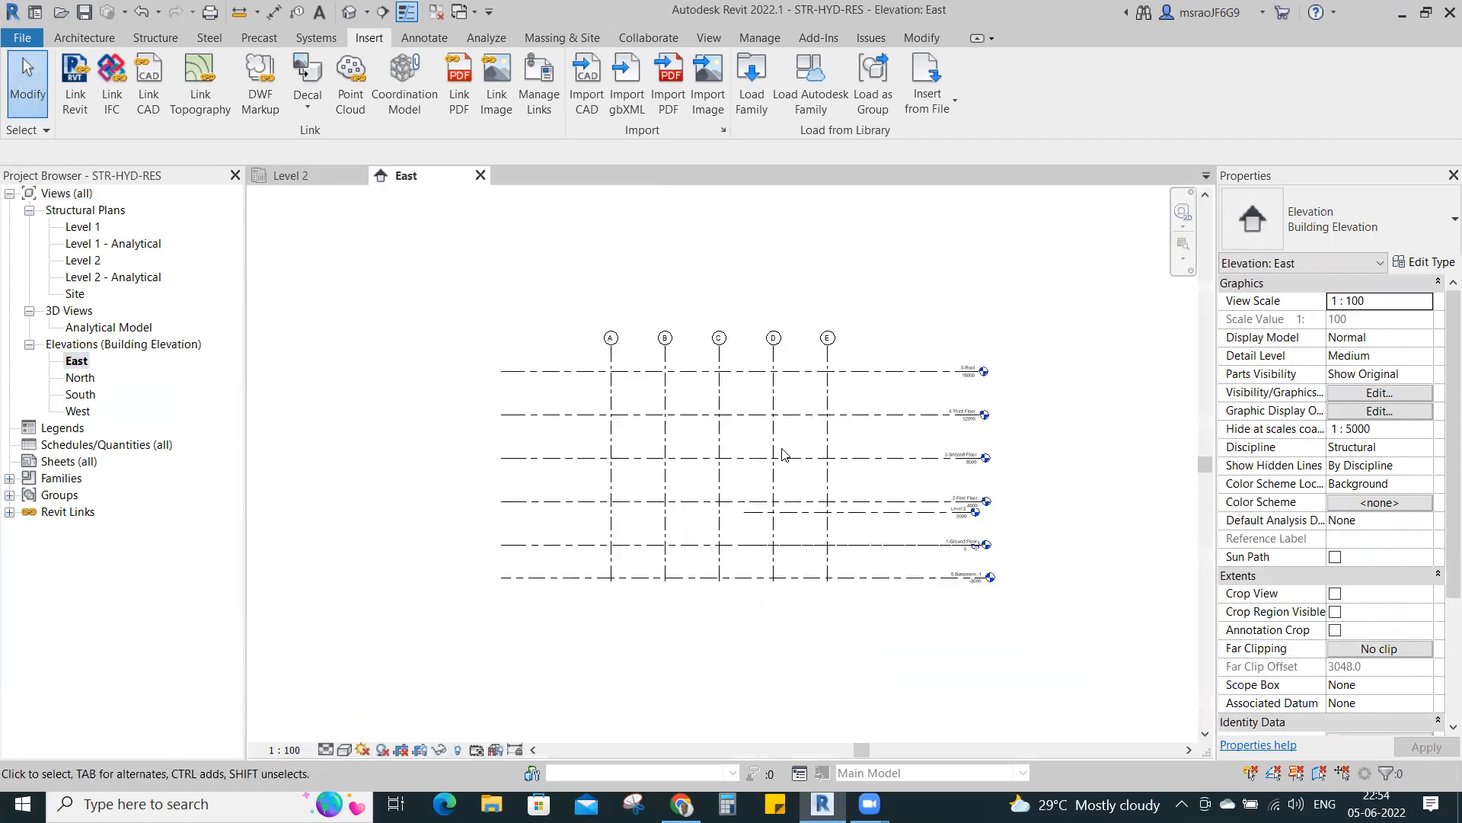
{"action": "scroll", "coordinate": [936, 457], "scroll_direction": "up", "scroll_amount": 2}
{"action": "scroll", "coordinate": [971, 318], "scroll_direction": "up", "scroll_amount": 3}
{"action": "scroll", "coordinate": [971, 319], "scroll_direction": "down", "scroll_amount": 3}
{"action": "scroll", "coordinate": [995, 282], "scroll_direction": "up", "scroll_amount": 3}
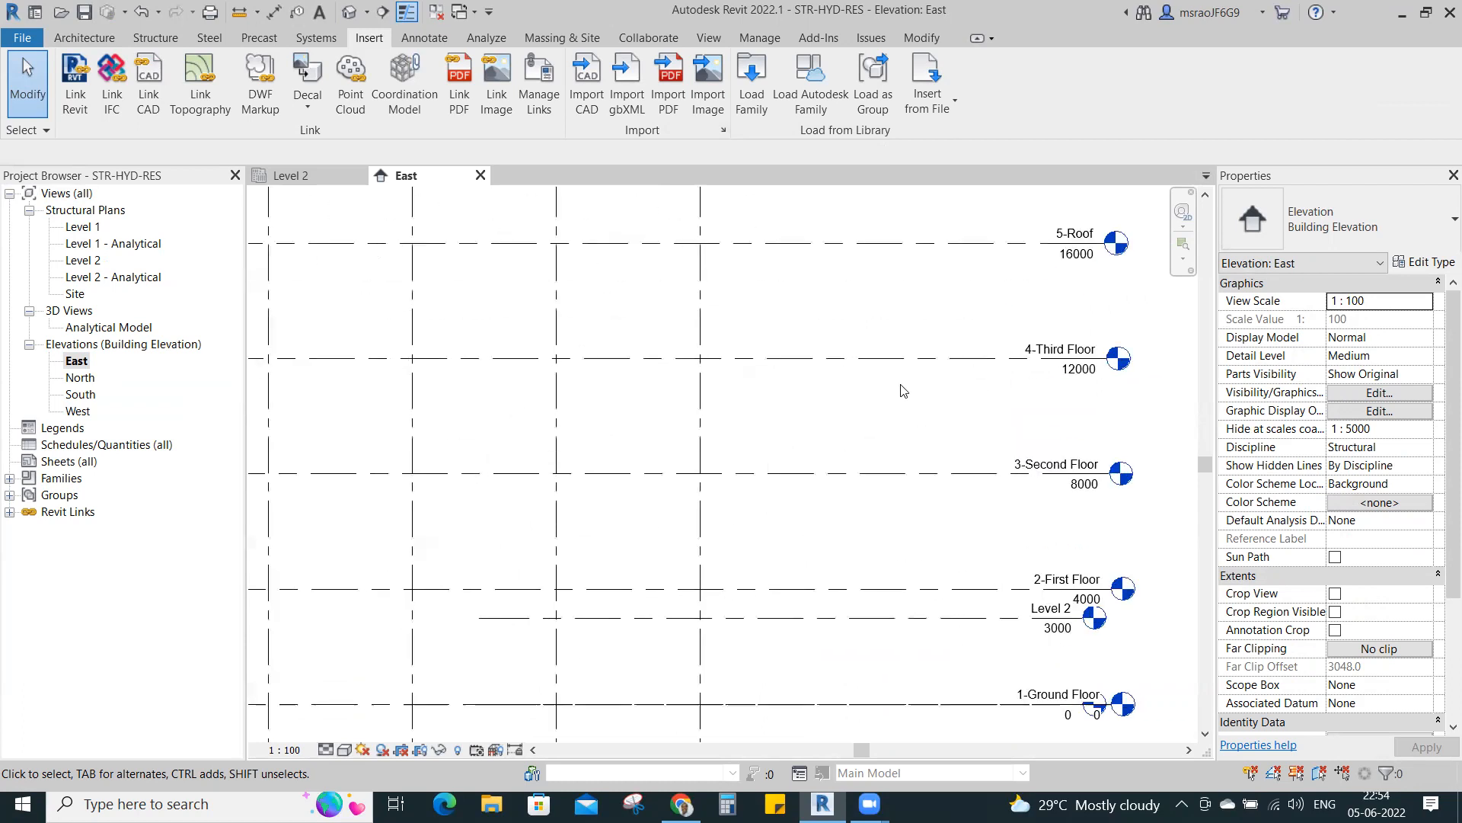
{"action": "scroll", "coordinate": [1036, 335], "scroll_direction": "down", "scroll_amount": 1}
{"action": "scroll", "coordinate": [1036, 335], "scroll_direction": "down", "scroll_amount": 1}
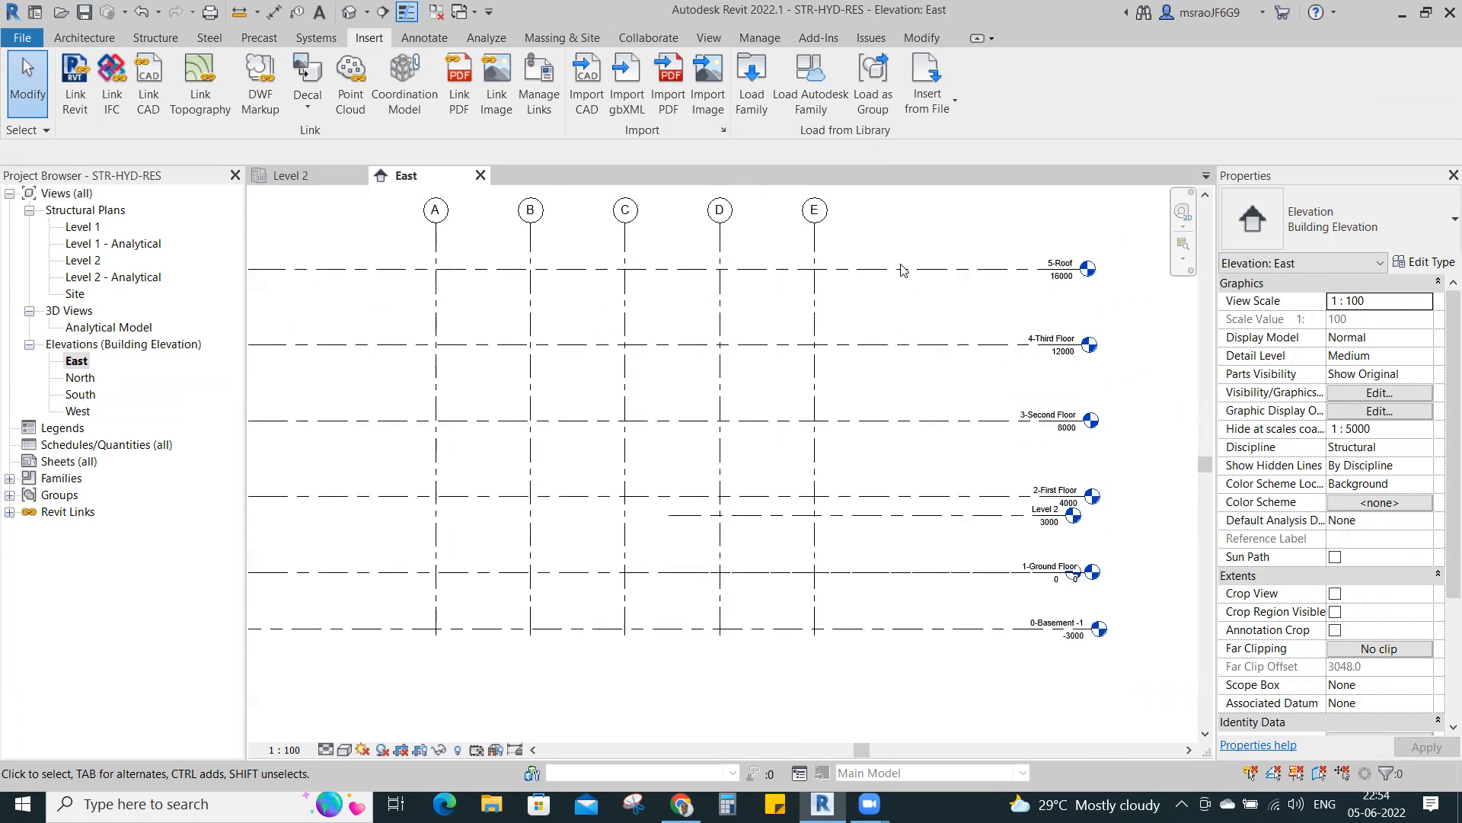
{"action": "middle_click_drag", "start_coordinate": [1007, 306], "coordinate": [1009, 302]}
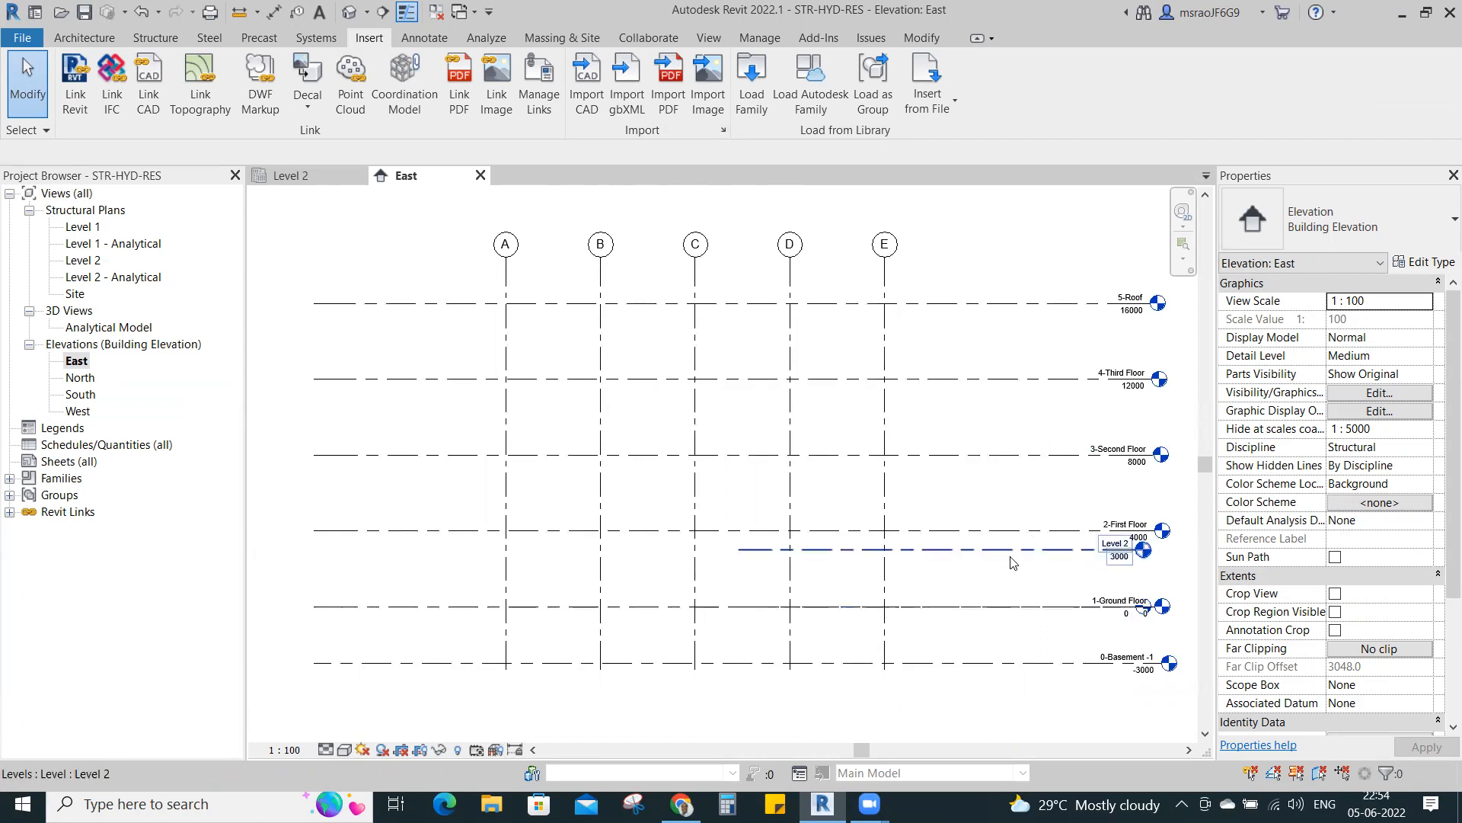
{"action": "scroll", "coordinate": [1012, 537], "scroll_direction": "down", "scroll_amount": 1}
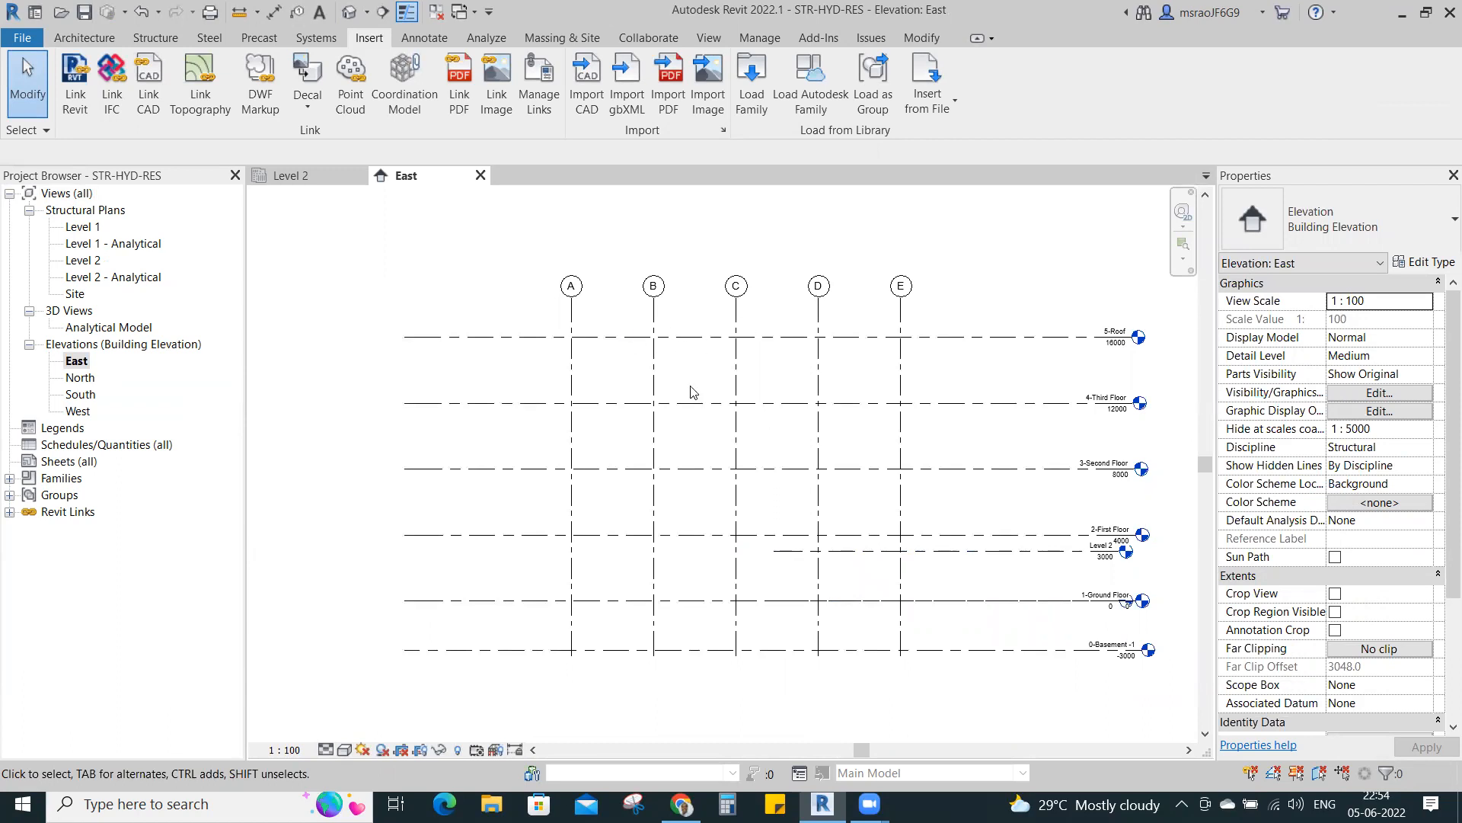
- Turn off the visibility of the HYD-RES.rvt link in the East elevation
{"action": "key", "text": "v"}
{"action": "key", "text": "g"}
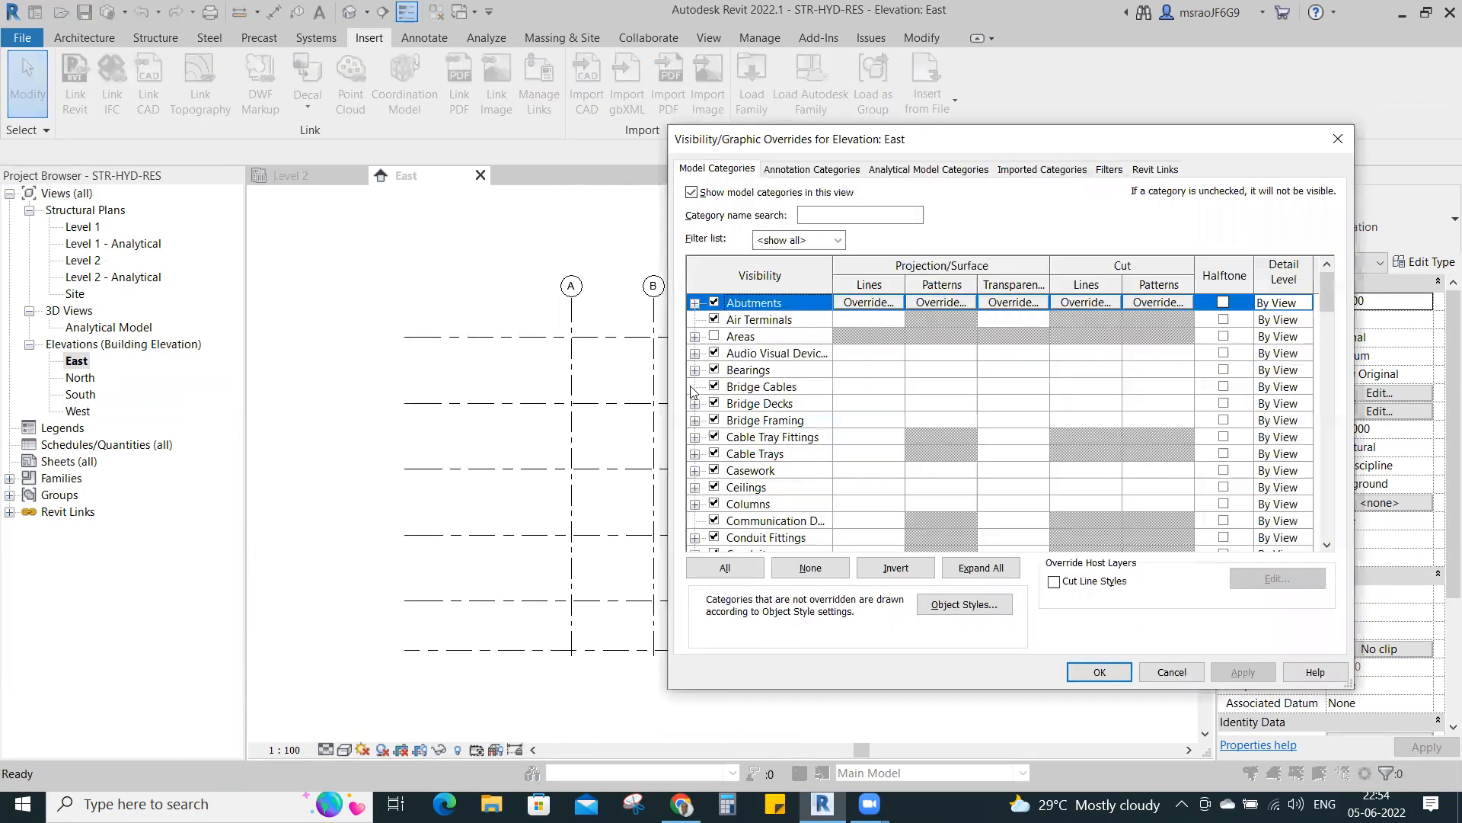
{"action": "left_click", "coordinate": [1155, 169]}
{"action": "left_click", "coordinate": [714, 252]}
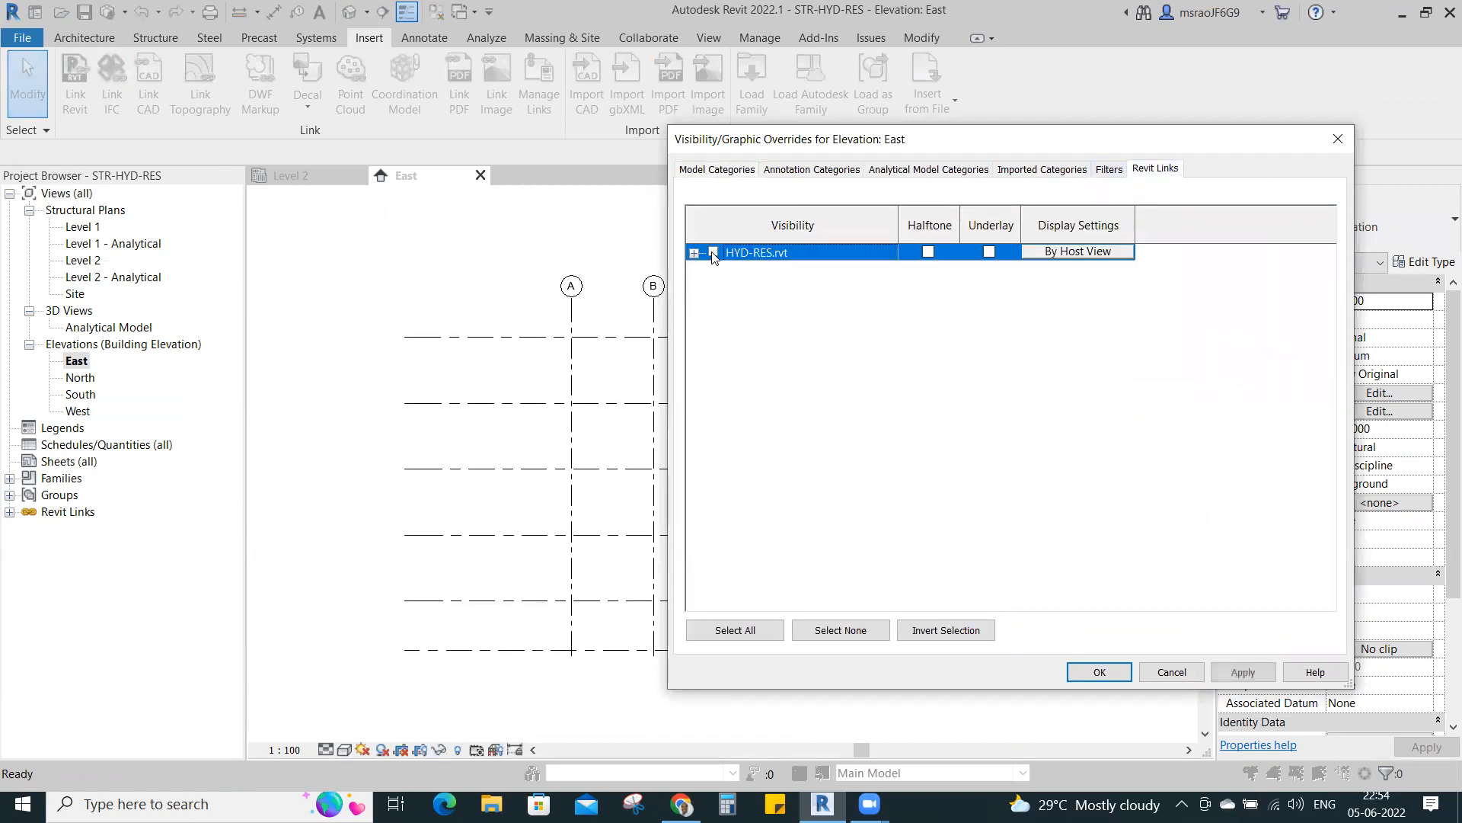
{"action": "left_click", "coordinate": [1097, 673]}
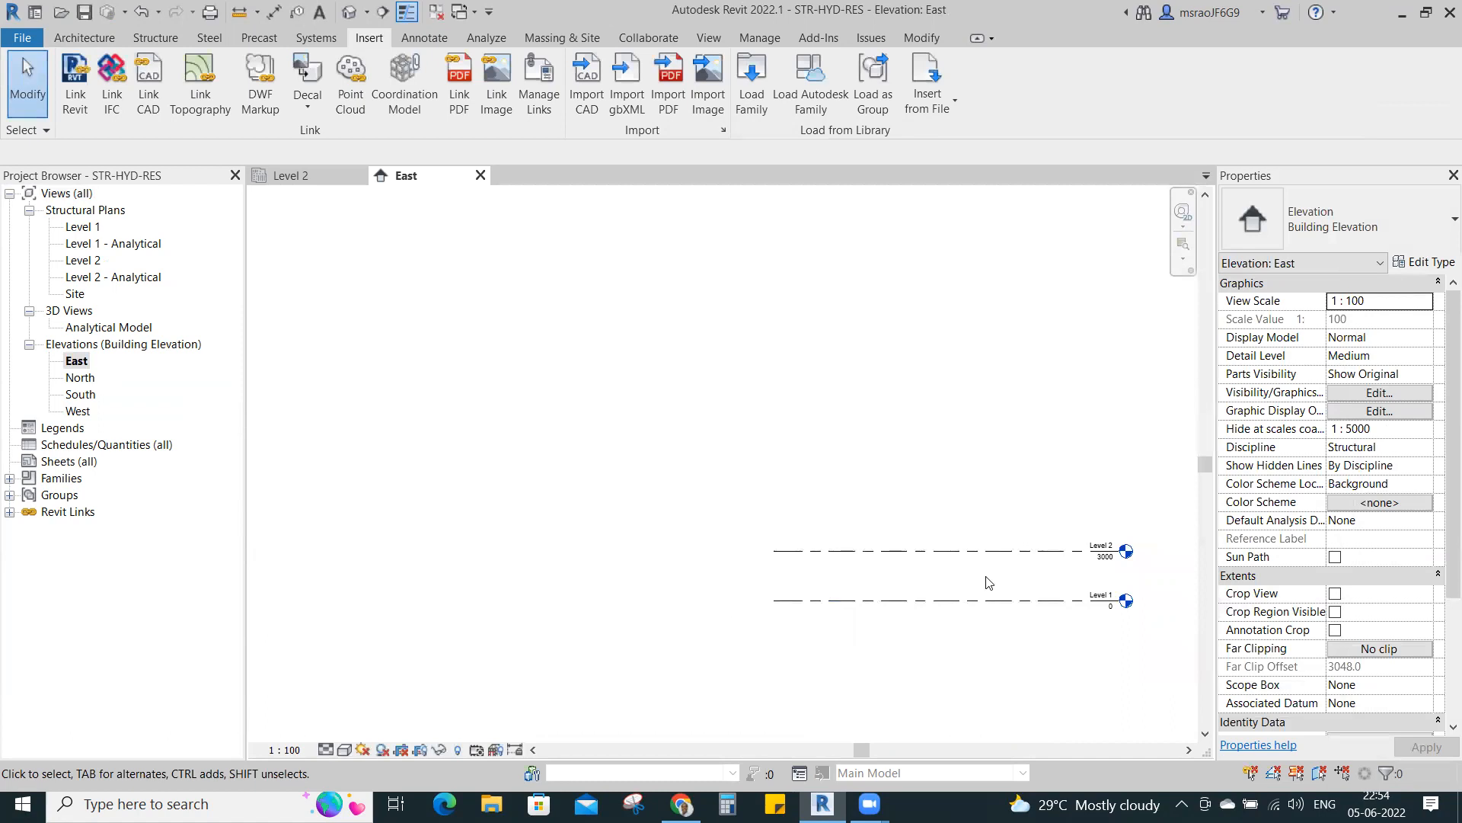
- Compare the project's own Level 1 and Level 2 in the East elevation with their structural plan views
{"action": "scroll", "coordinate": [1147, 584], "scroll_direction": "up", "scroll_amount": 4}
{"action": "middle_click_drag", "start_coordinate": [1109, 576], "coordinate": [1061, 472]}
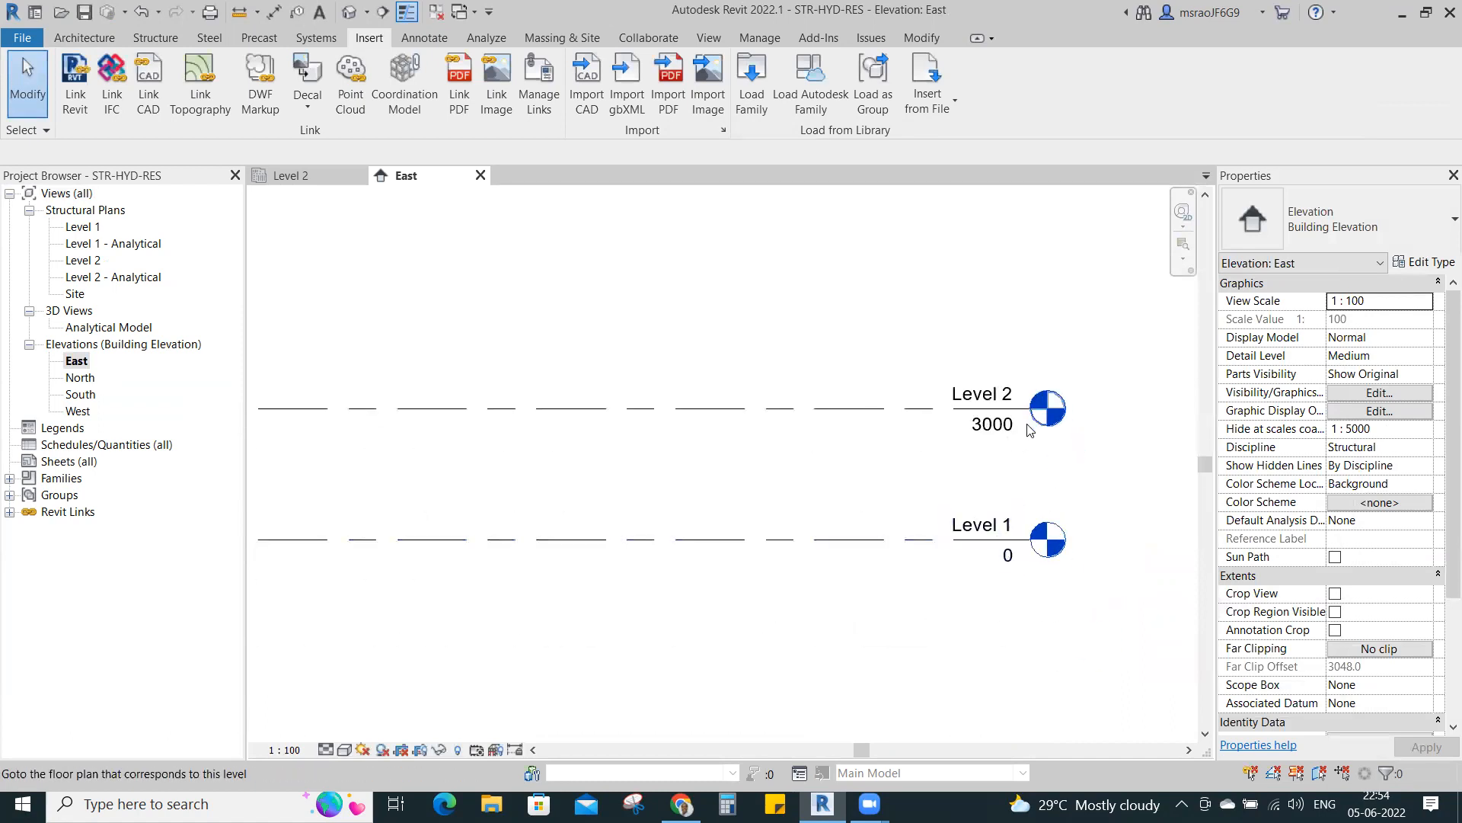
{"action": "left_click", "coordinate": [82, 228]}
{"action": "left_click", "coordinate": [93, 262]}
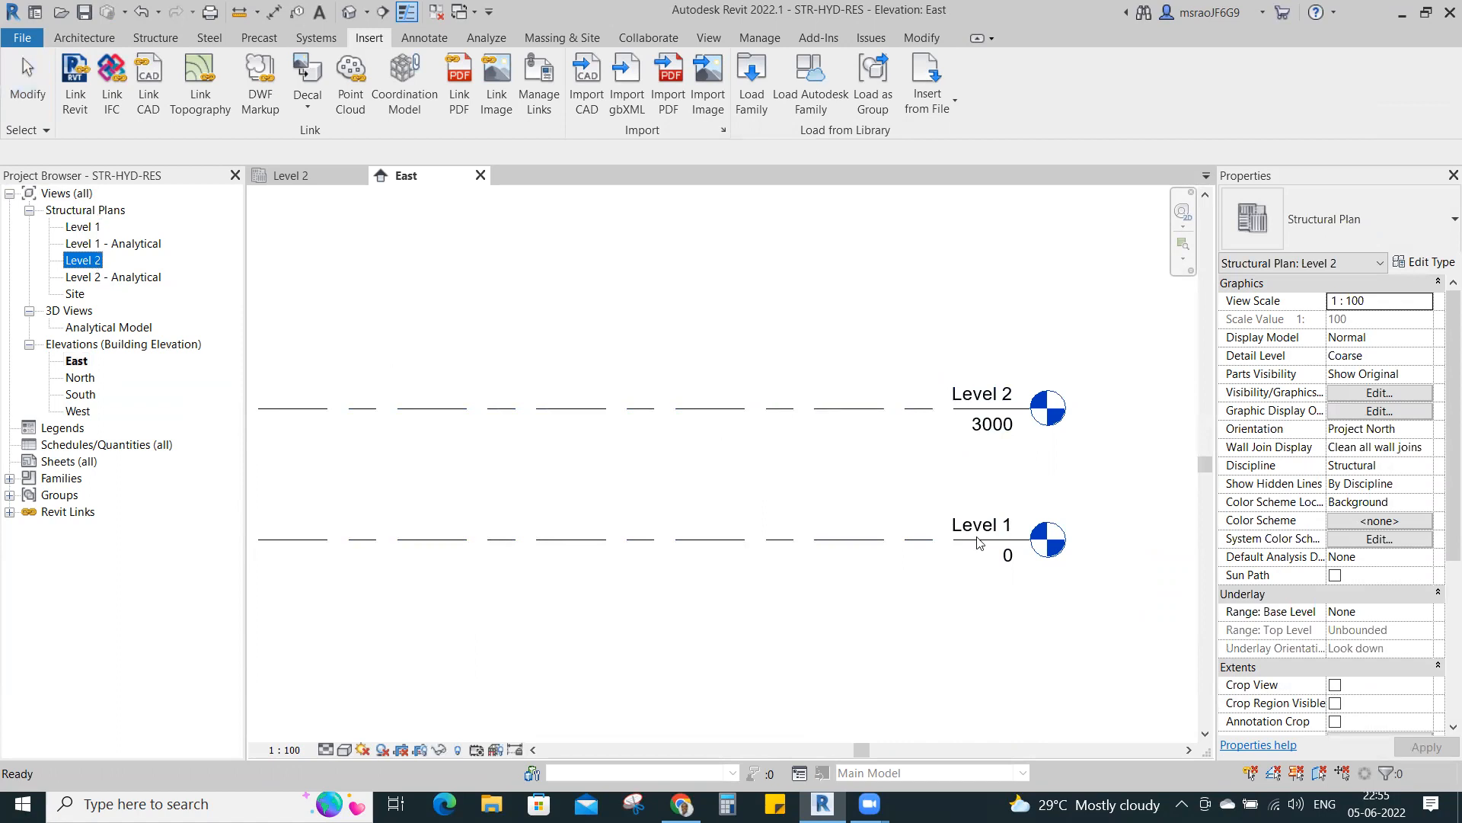
{"action": "left_click", "coordinate": [924, 335]}
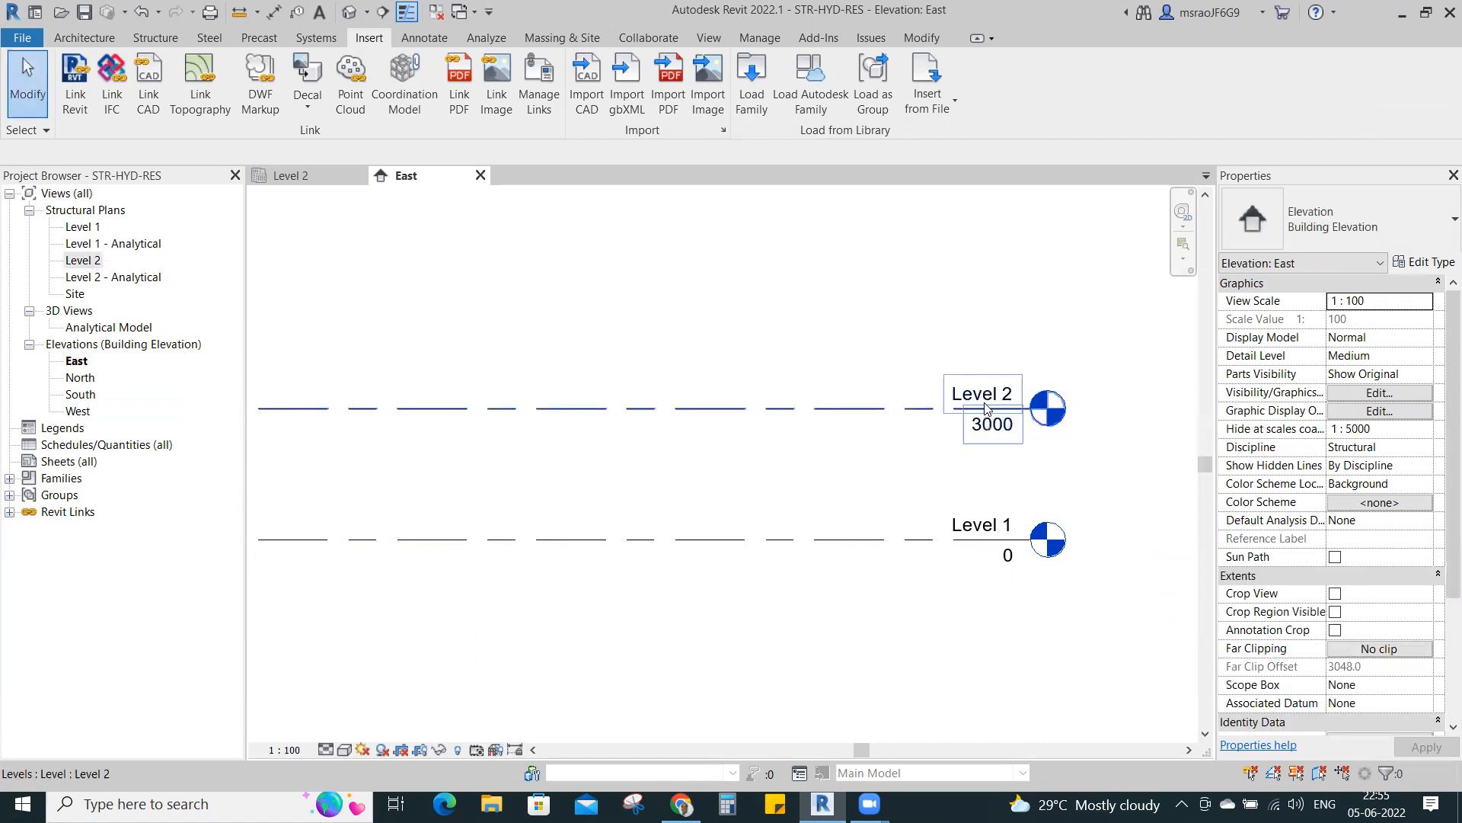
{"action": "key", "text": "z"}
{"action": "key", "text": "e"}
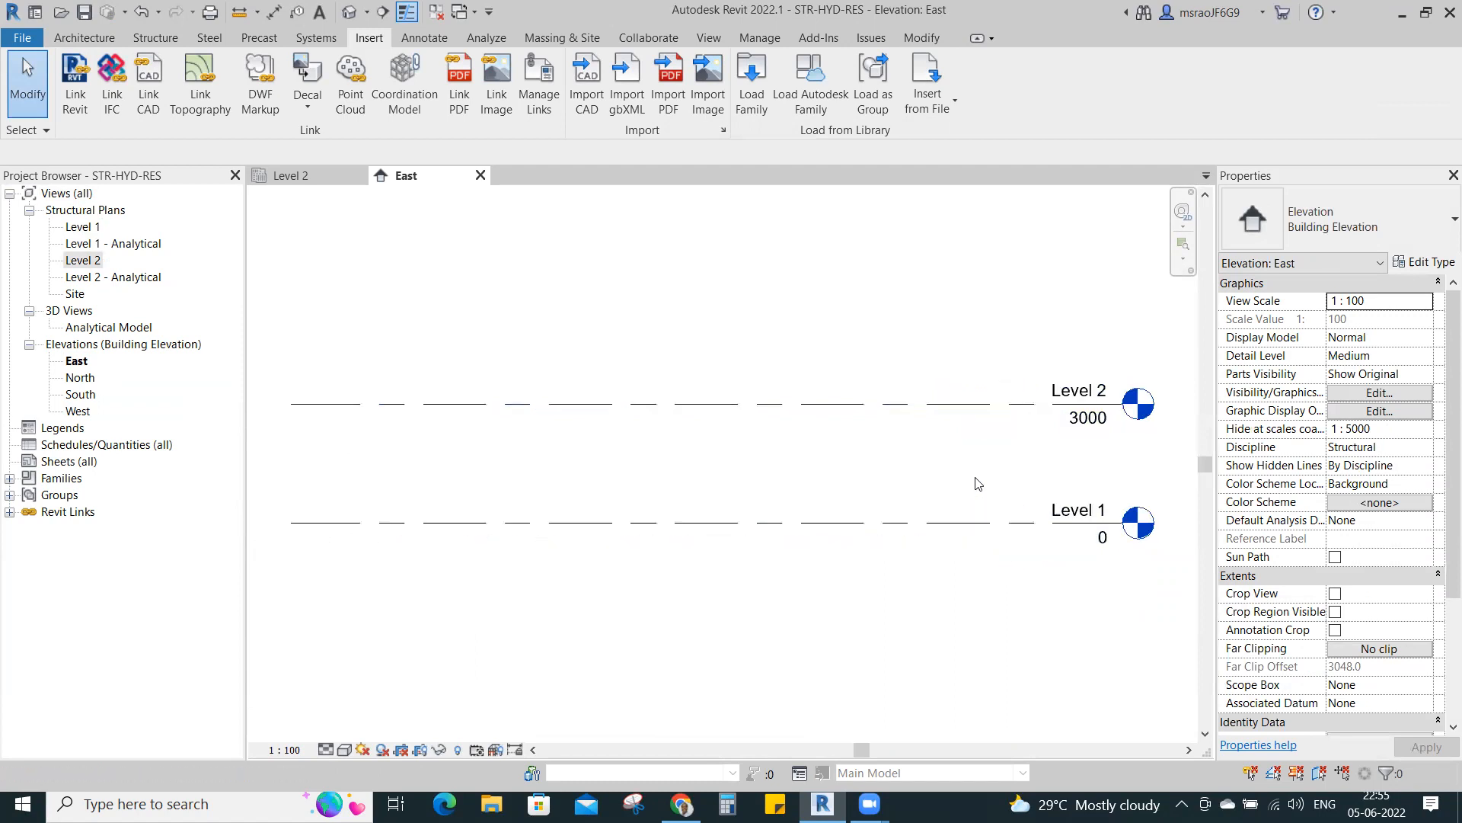
- Turn the visibility of the HYD-RES.rvt link back on in the East elevation
{"action": "key", "text": "v"}
{"action": "key", "text": "v"}
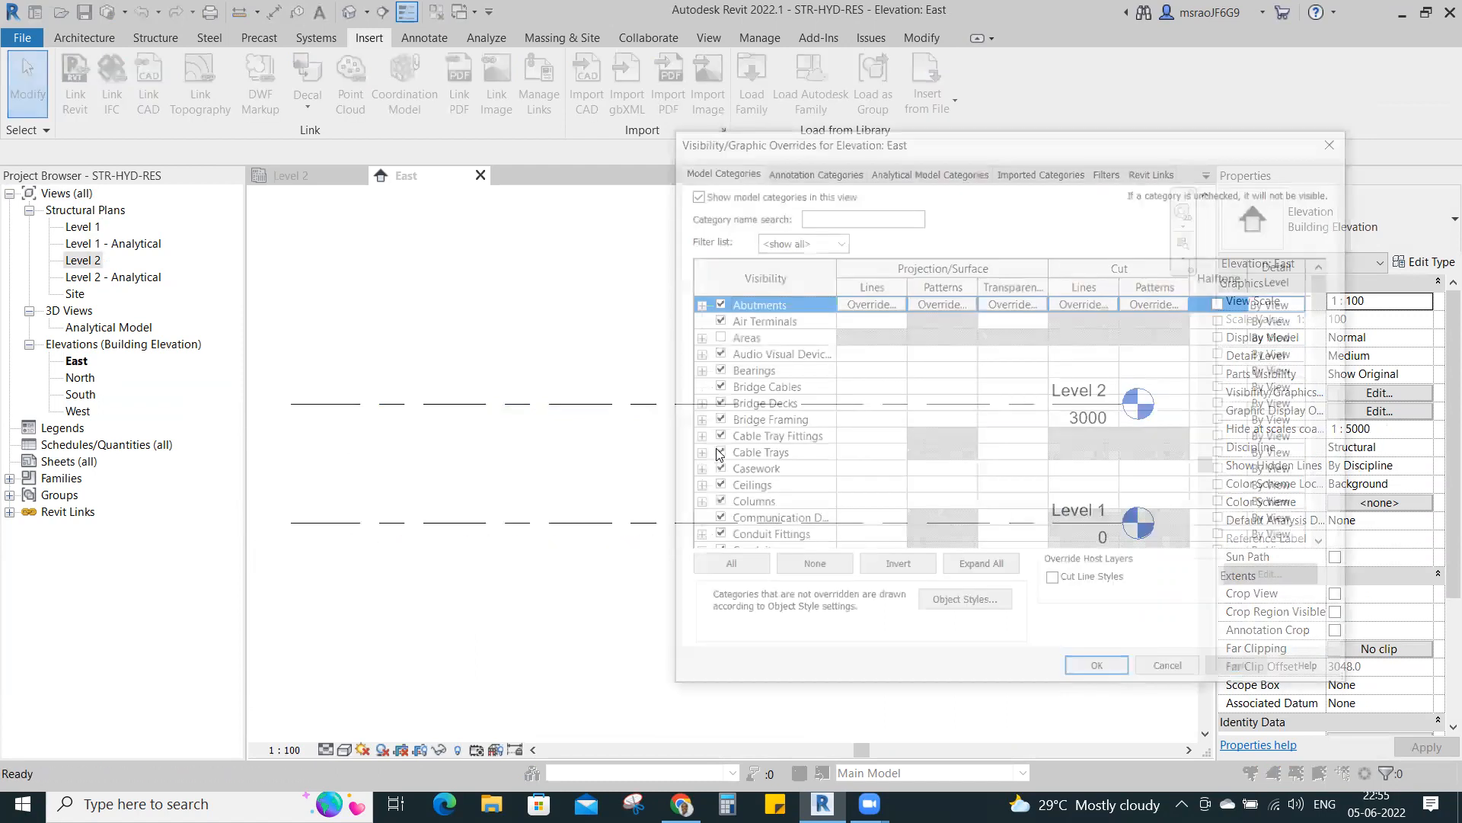
{"action": "left_click", "coordinate": [1165, 171]}
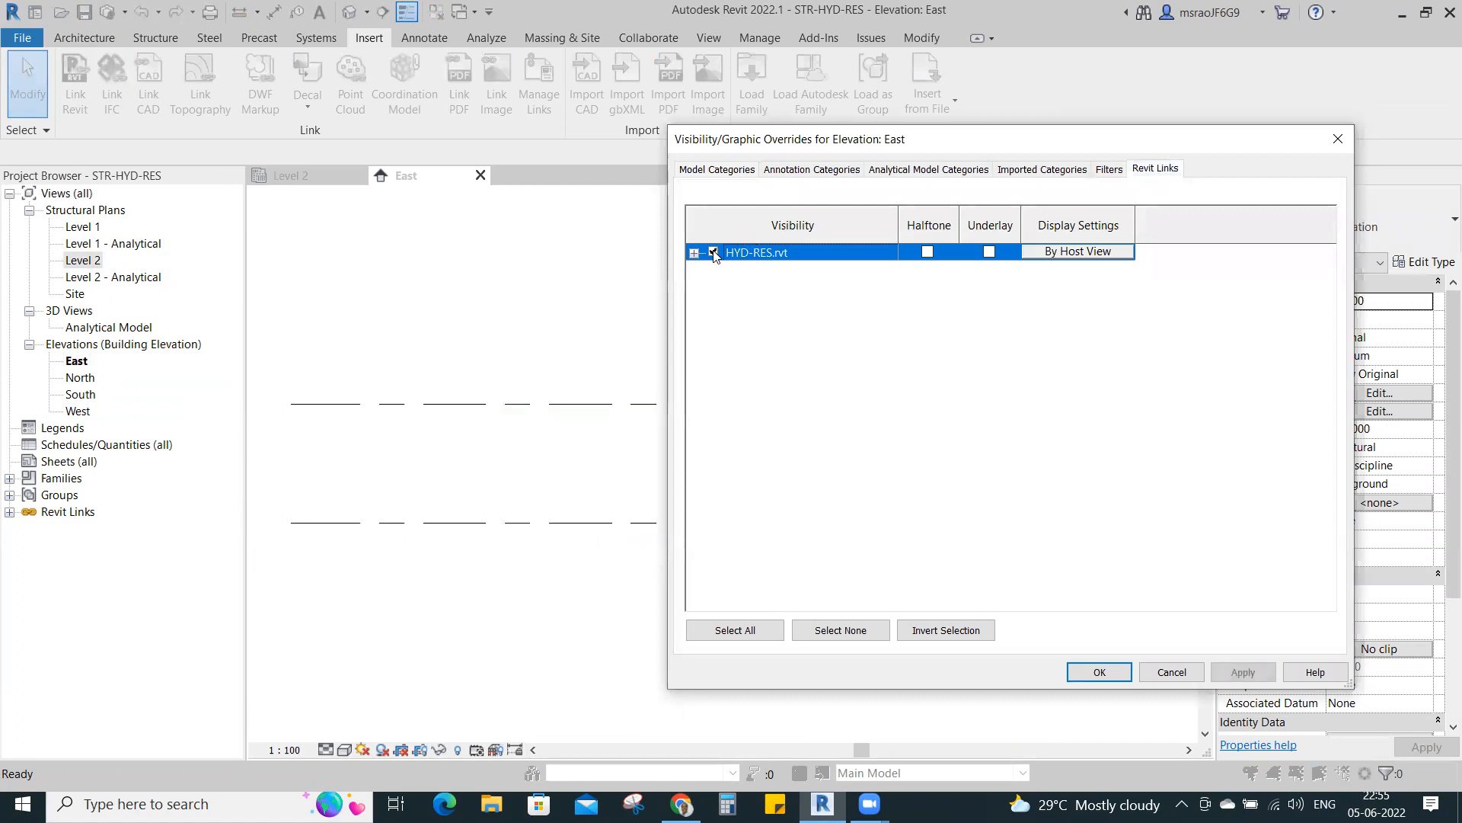
{"action": "left_click", "coordinate": [1099, 671]}
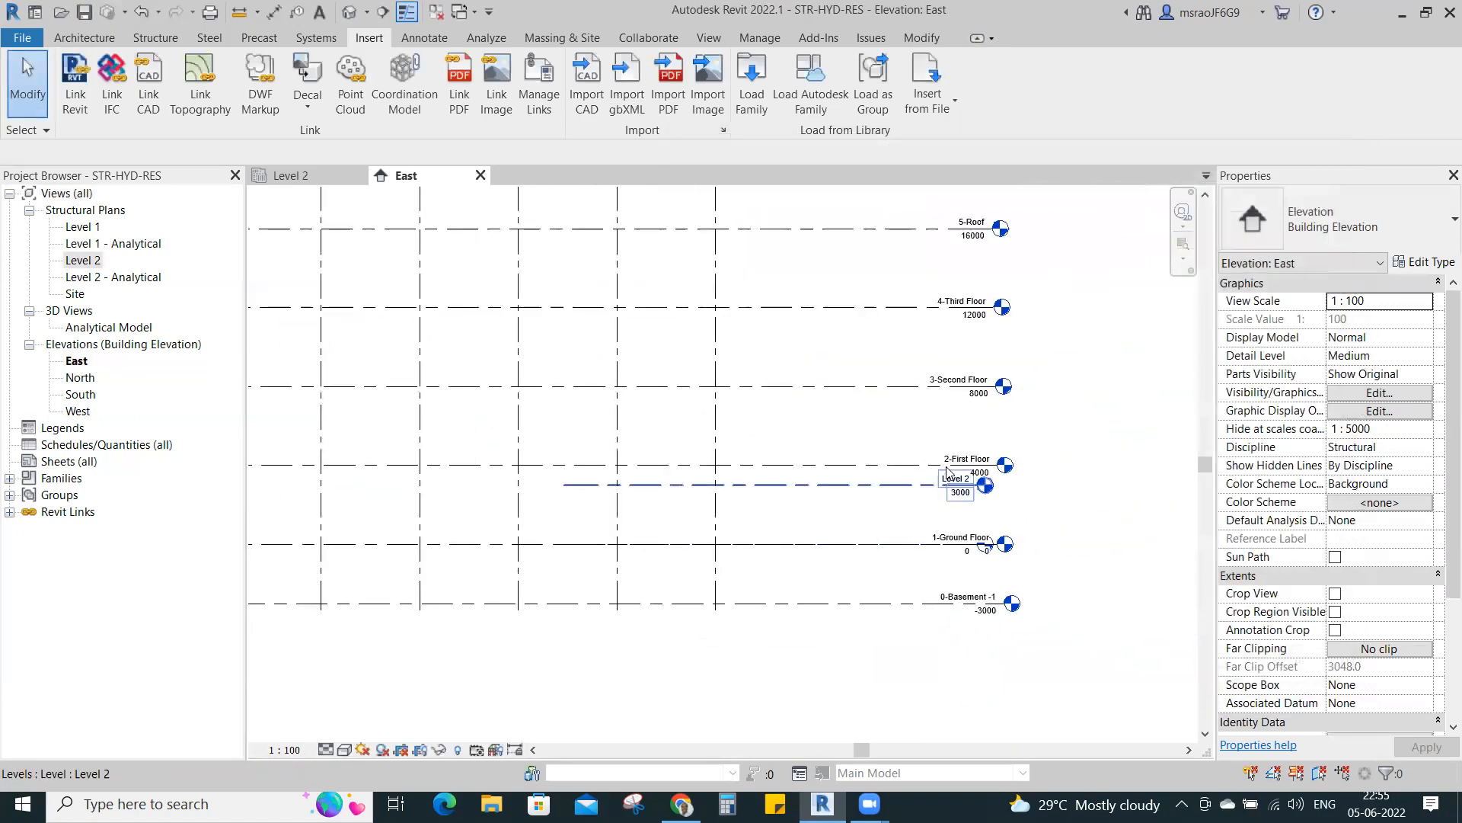
- Align the project's Level 2 with the linked model's 2-First Floor level in the East elevation
{"action": "scroll", "coordinate": [967, 564], "scroll_direction": "up", "scroll_amount": 3}
{"action": "left_click", "coordinate": [858, 521]}
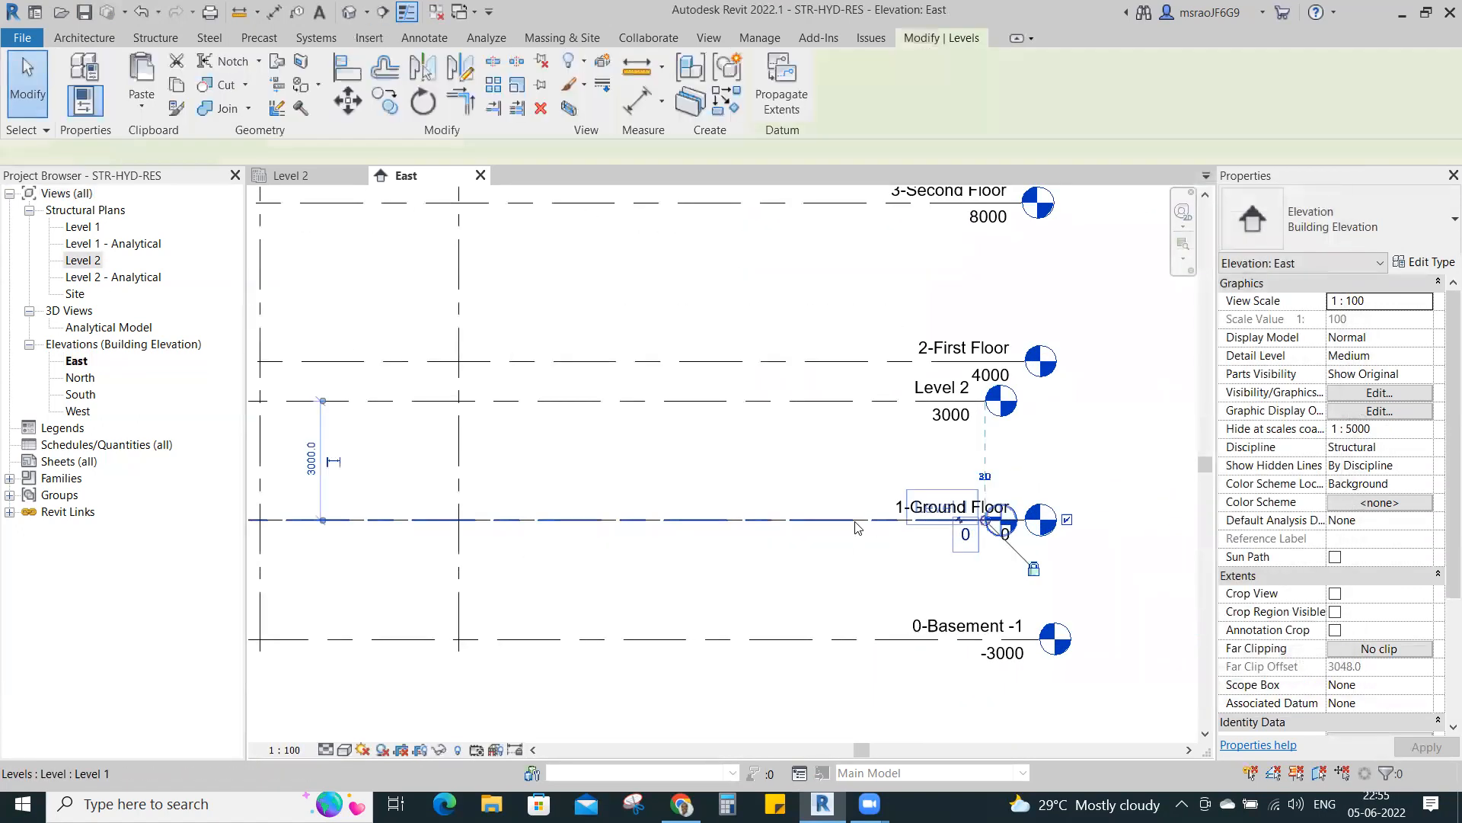
{"action": "left_click", "coordinate": [853, 444]}
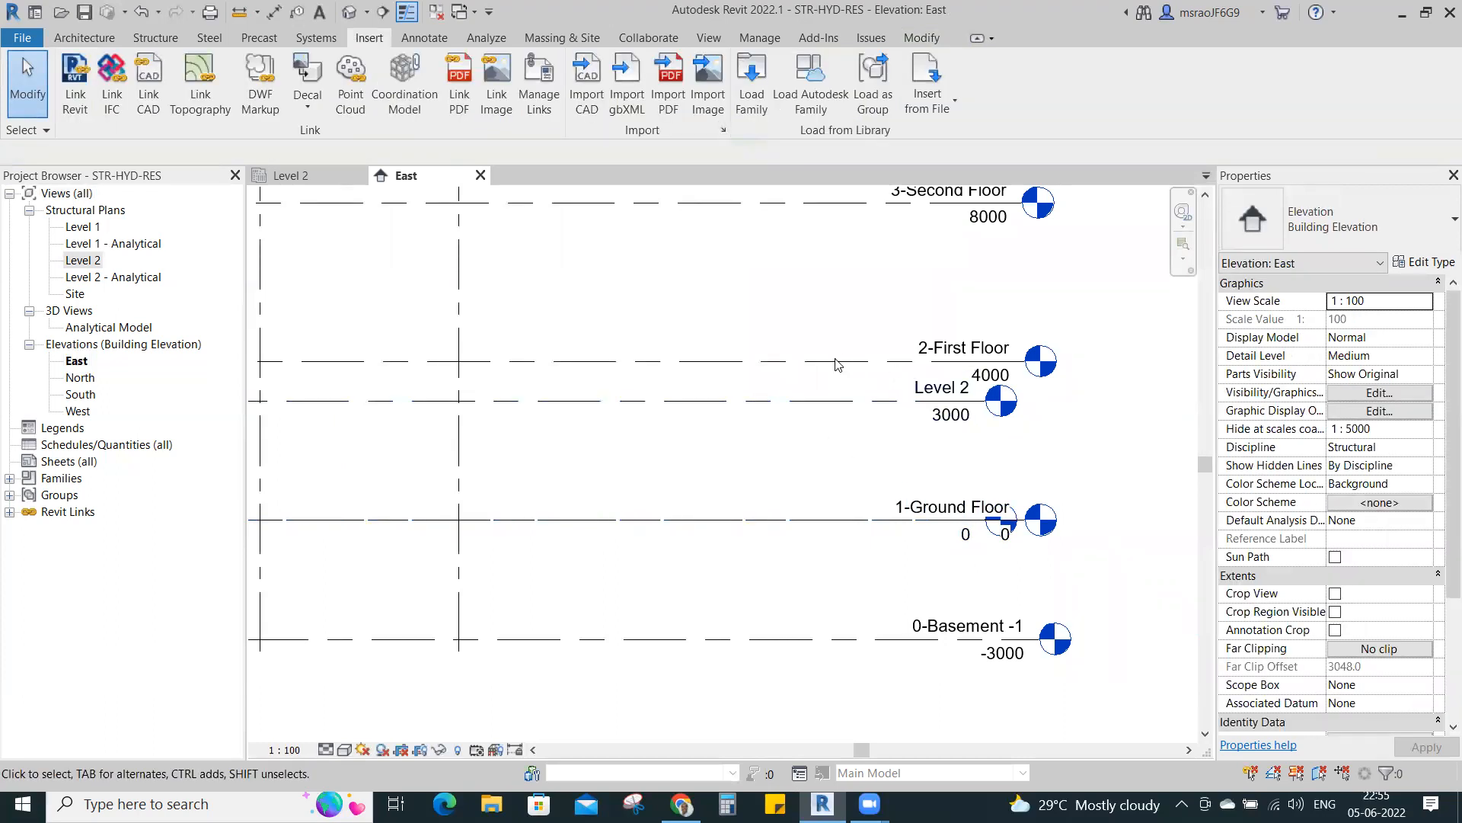
{"action": "left_click", "coordinate": [921, 38]}
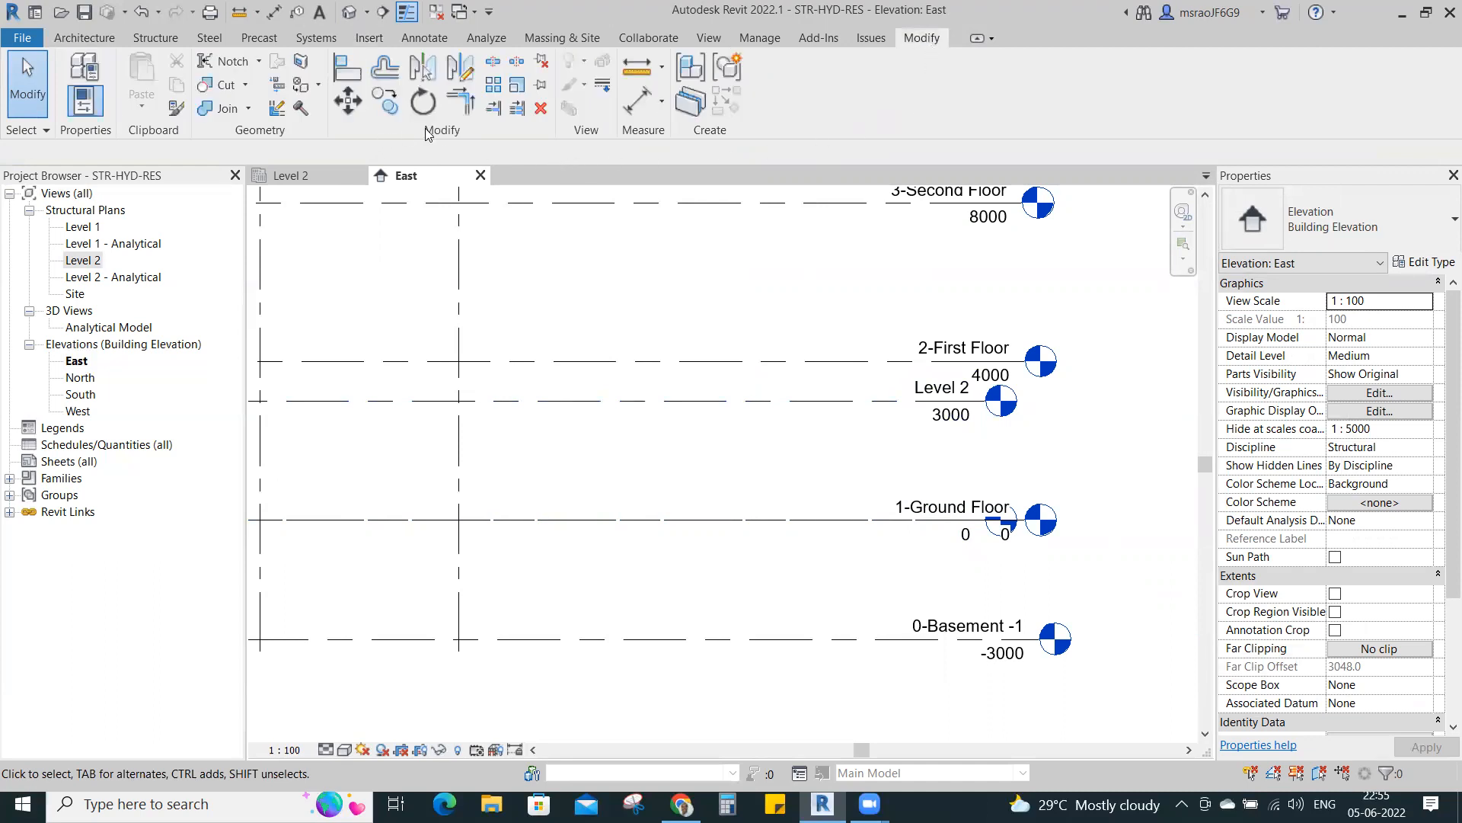
{"action": "left_click", "coordinate": [345, 71]}
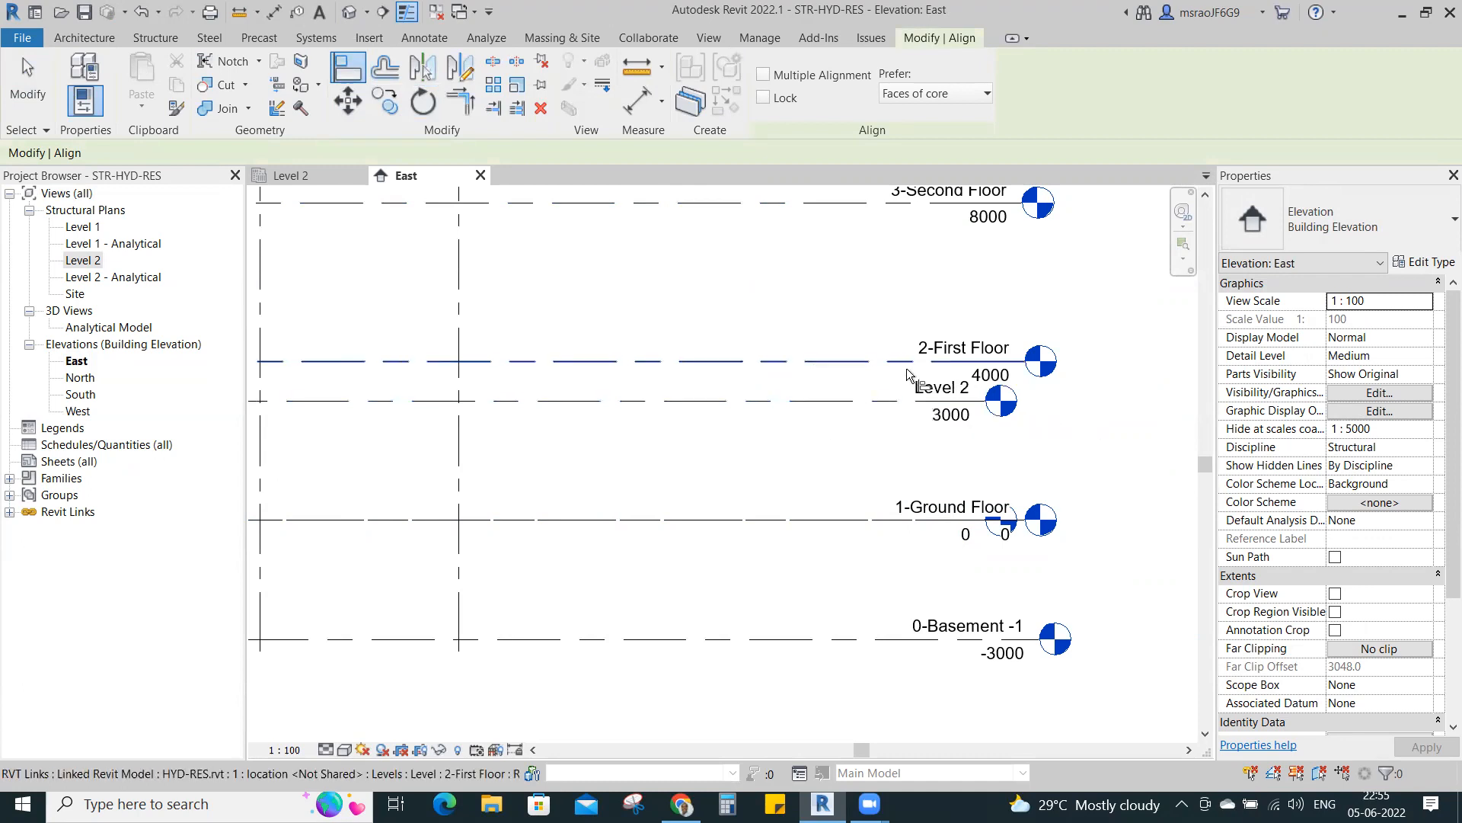
{"action": "left_click", "coordinate": [834, 362]}
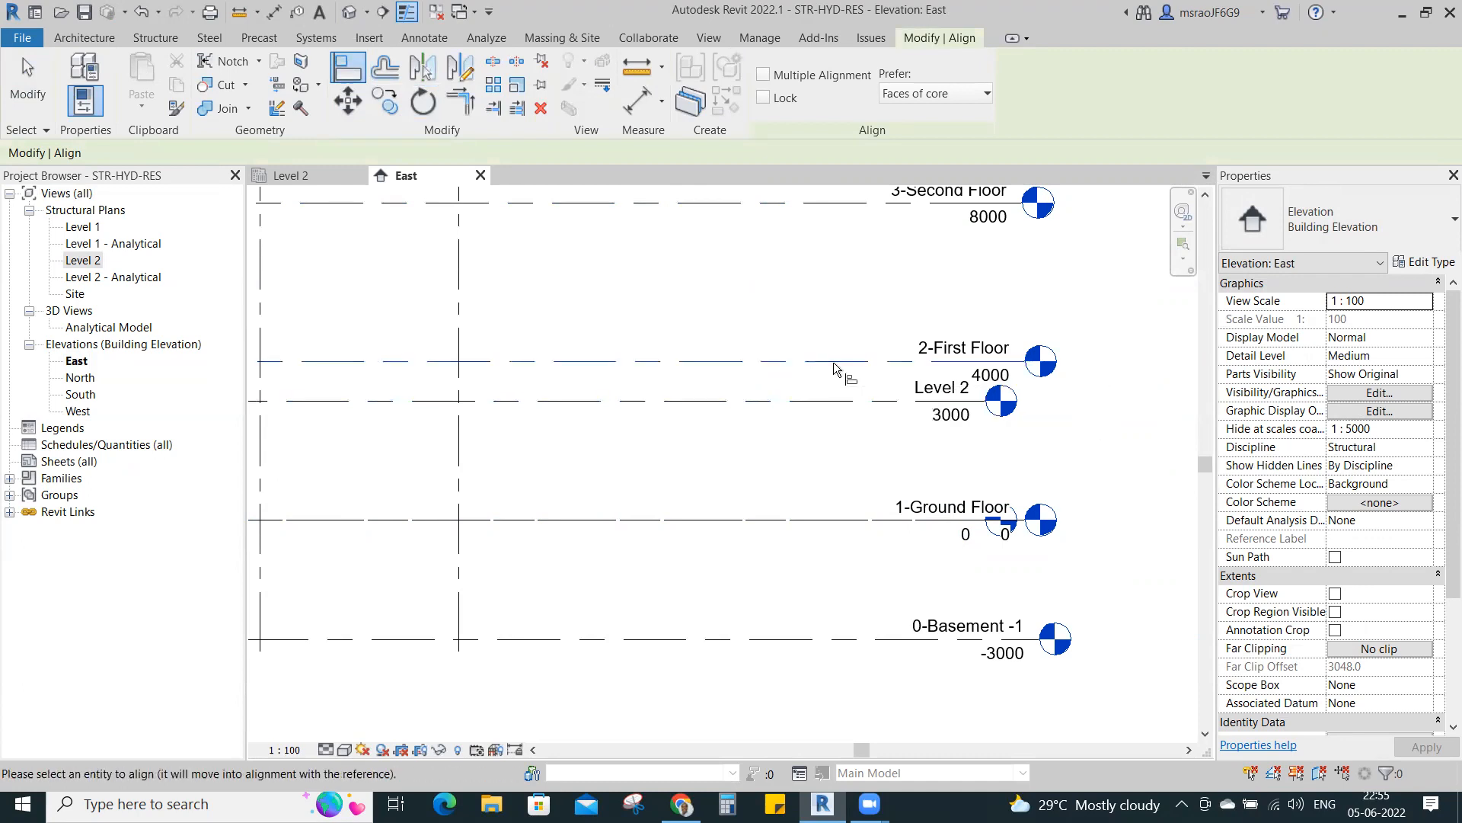
{"action": "left_click", "coordinate": [834, 404]}
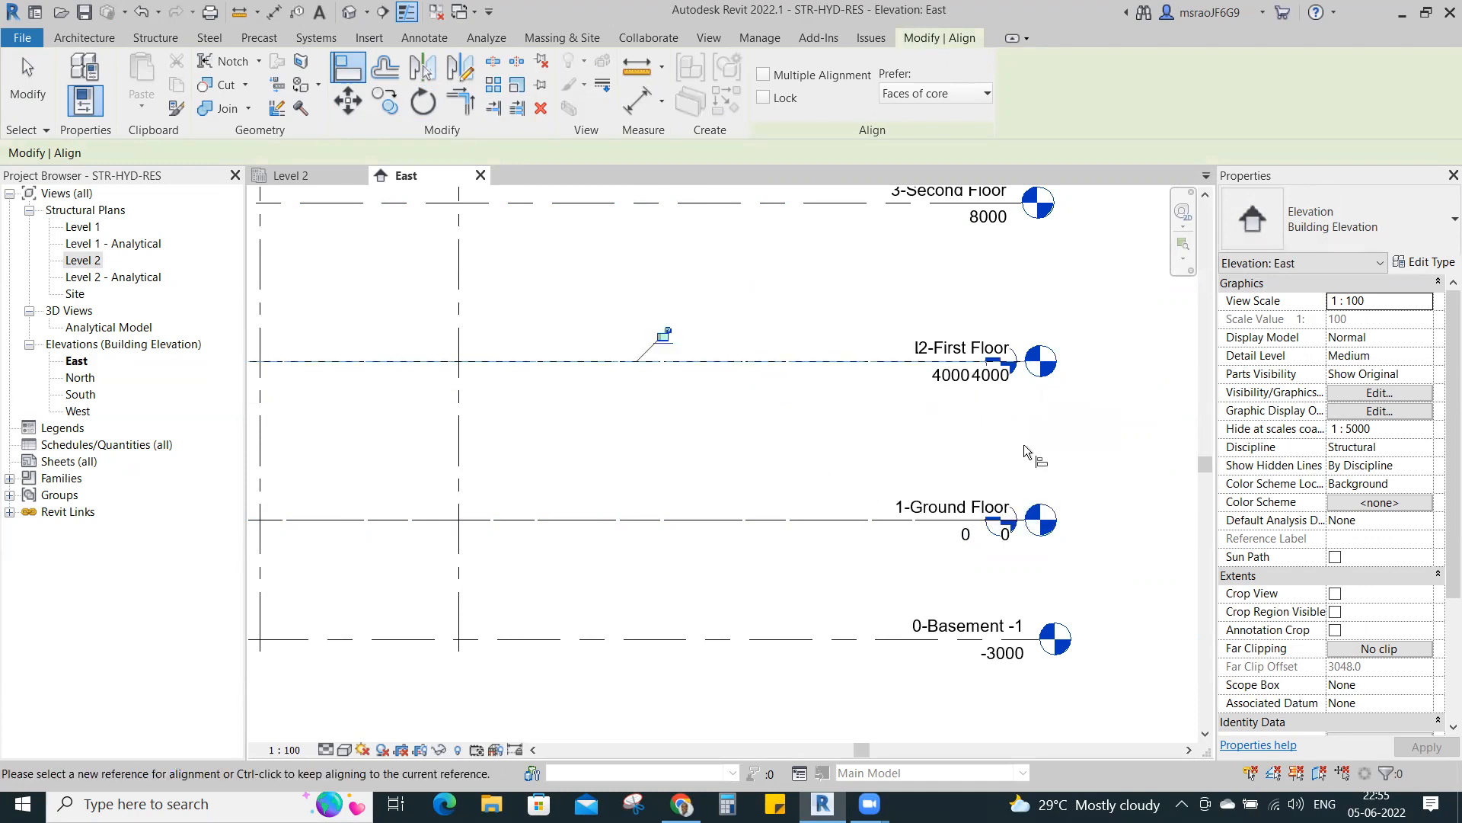
{"action": "key", "text": "Escape"}
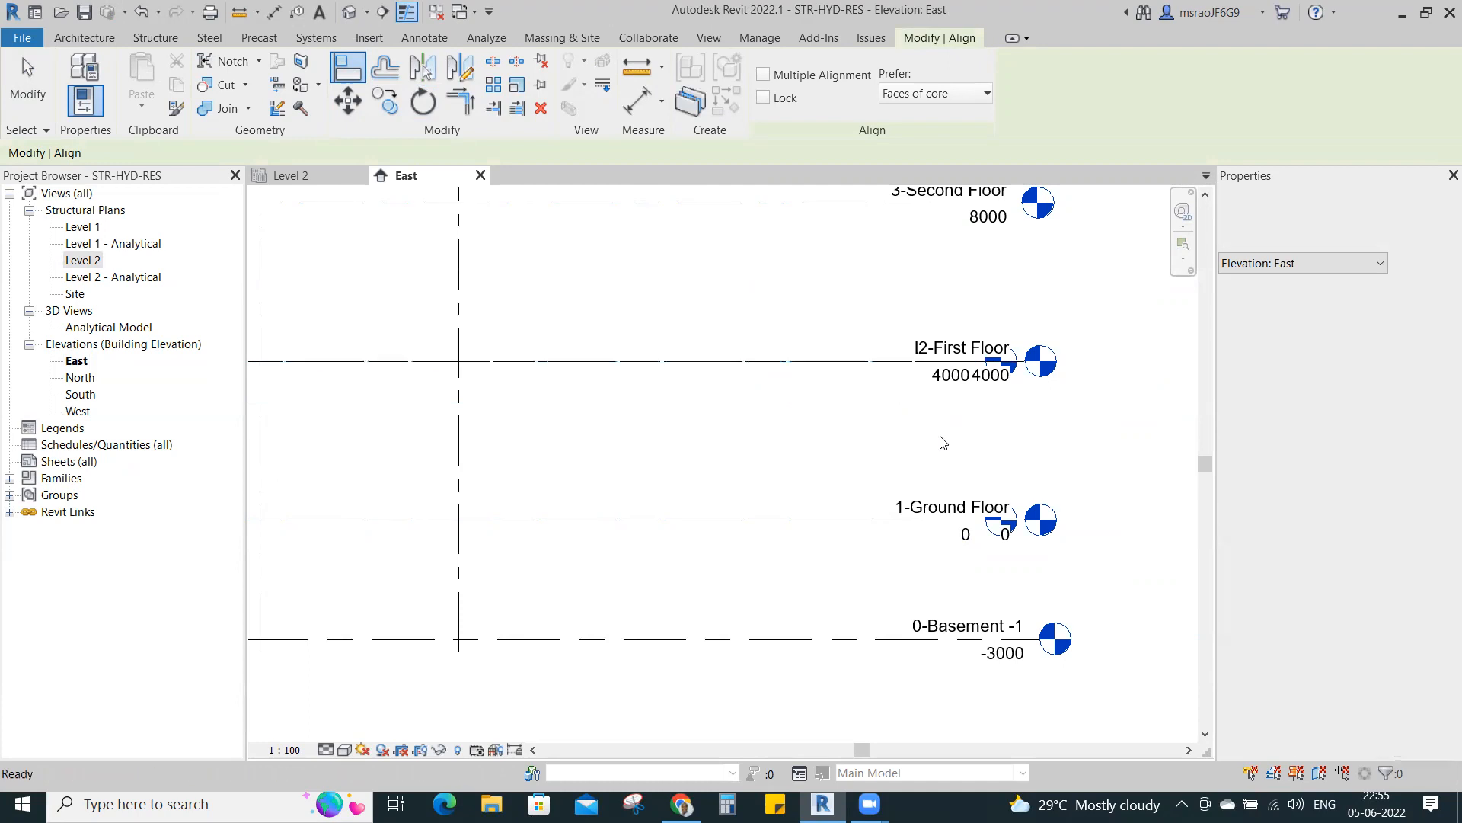
{"action": "key", "text": "Escape"}
- Extend the left ends of the project's Level 1 and Level 2 lines to match the linked levels' left ends
{"action": "key", "text": "z"}
{"action": "key", "text": "f"}
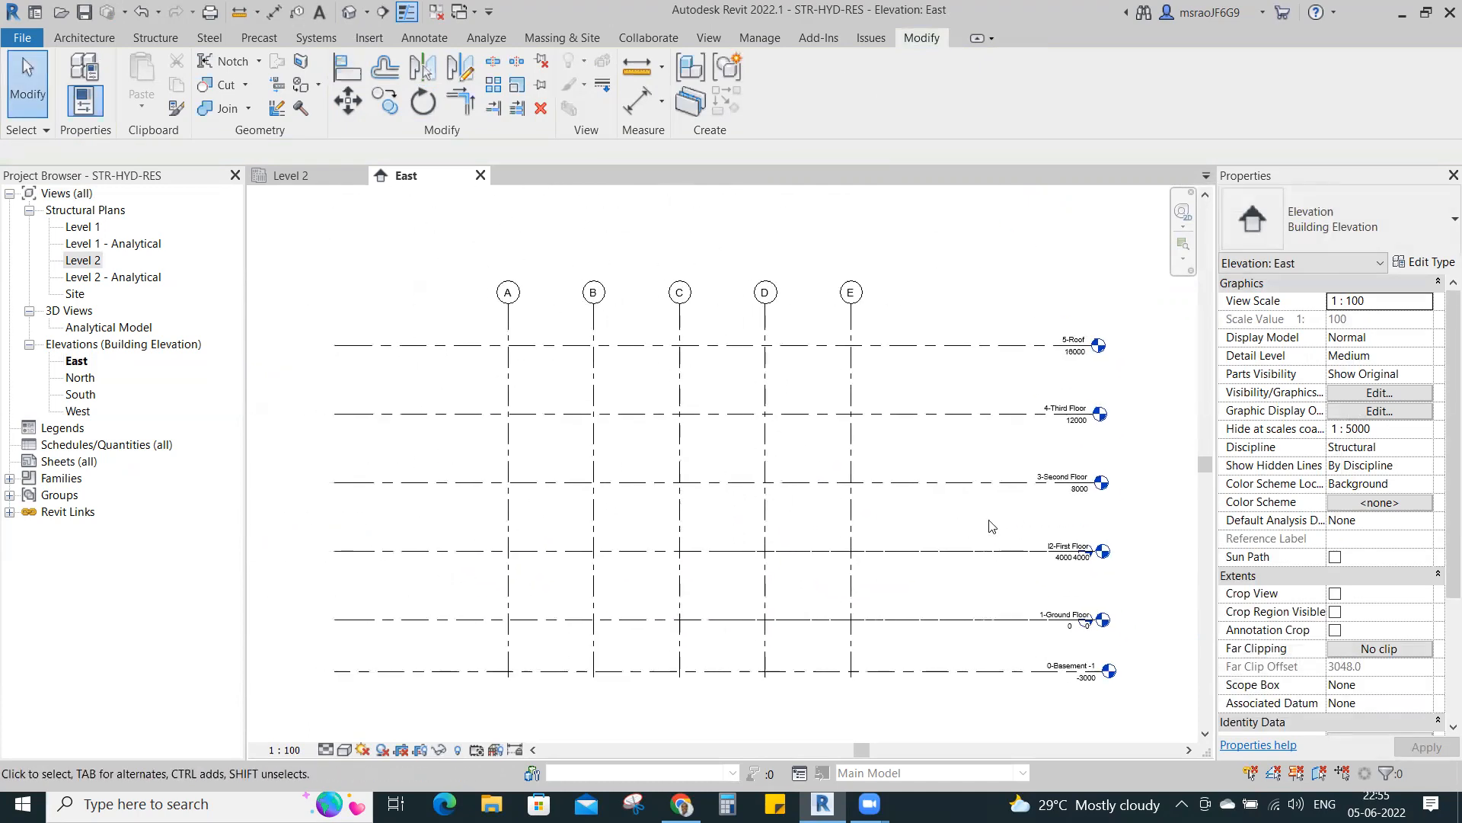
{"action": "left_click", "coordinate": [943, 547]}
{"action": "left_click_drag", "start_coordinate": [381, 556], "coordinate": [267, 556]}
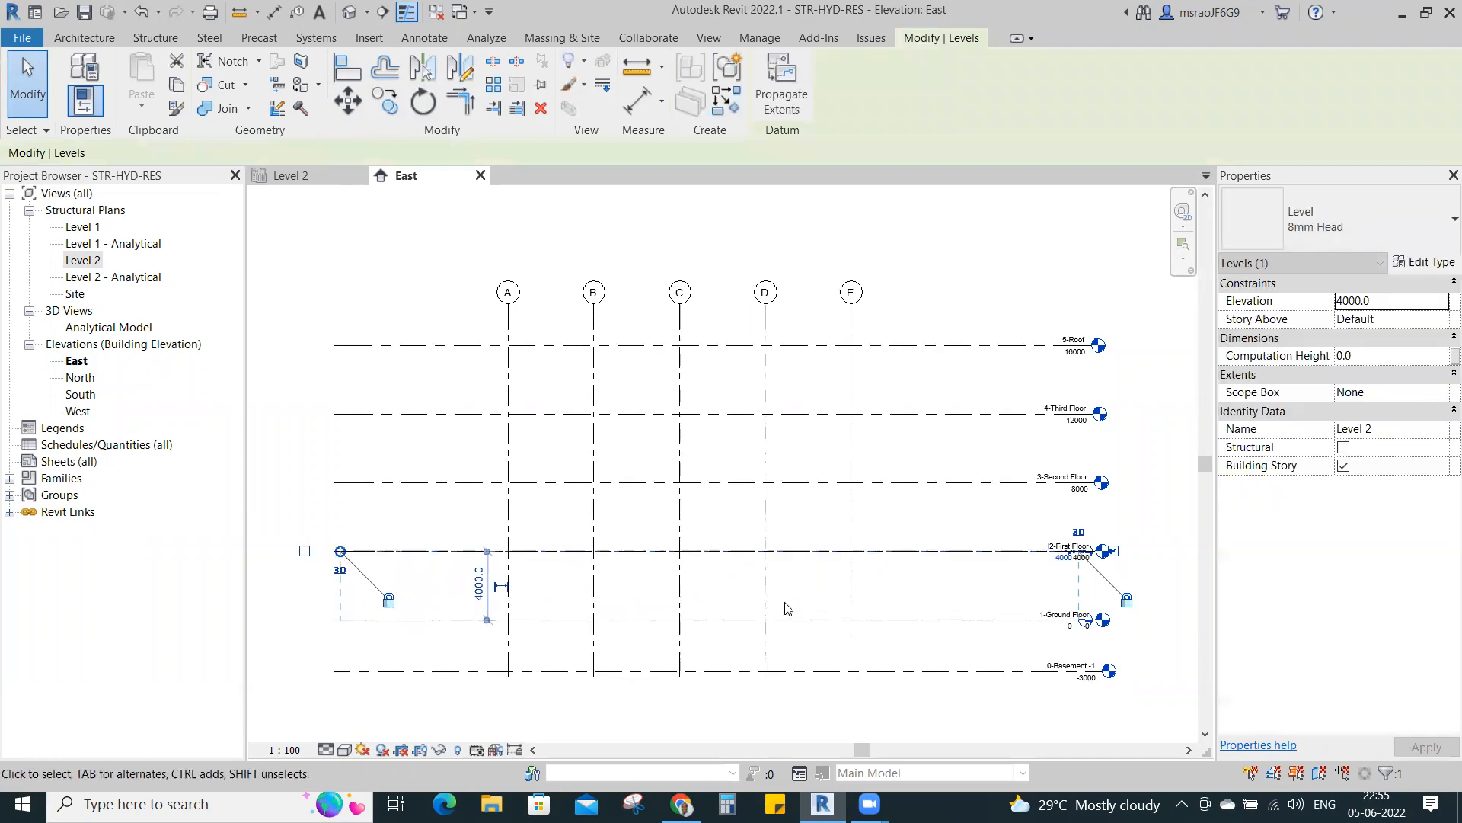
{"action": "left_click", "coordinate": [914, 632]}
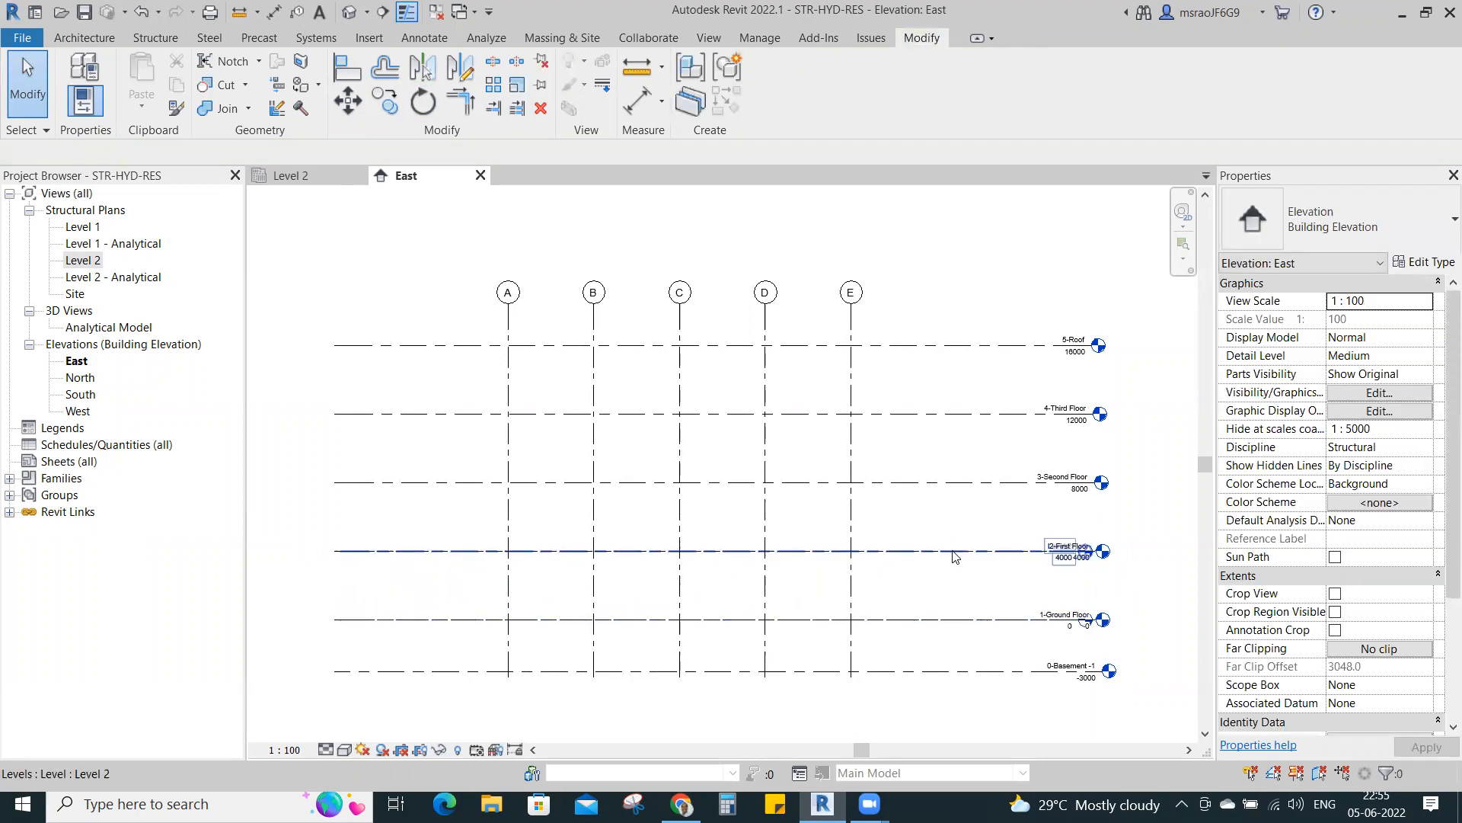
{"action": "left_click", "coordinate": [930, 623]}
{"action": "left_click", "coordinate": [967, 504]}
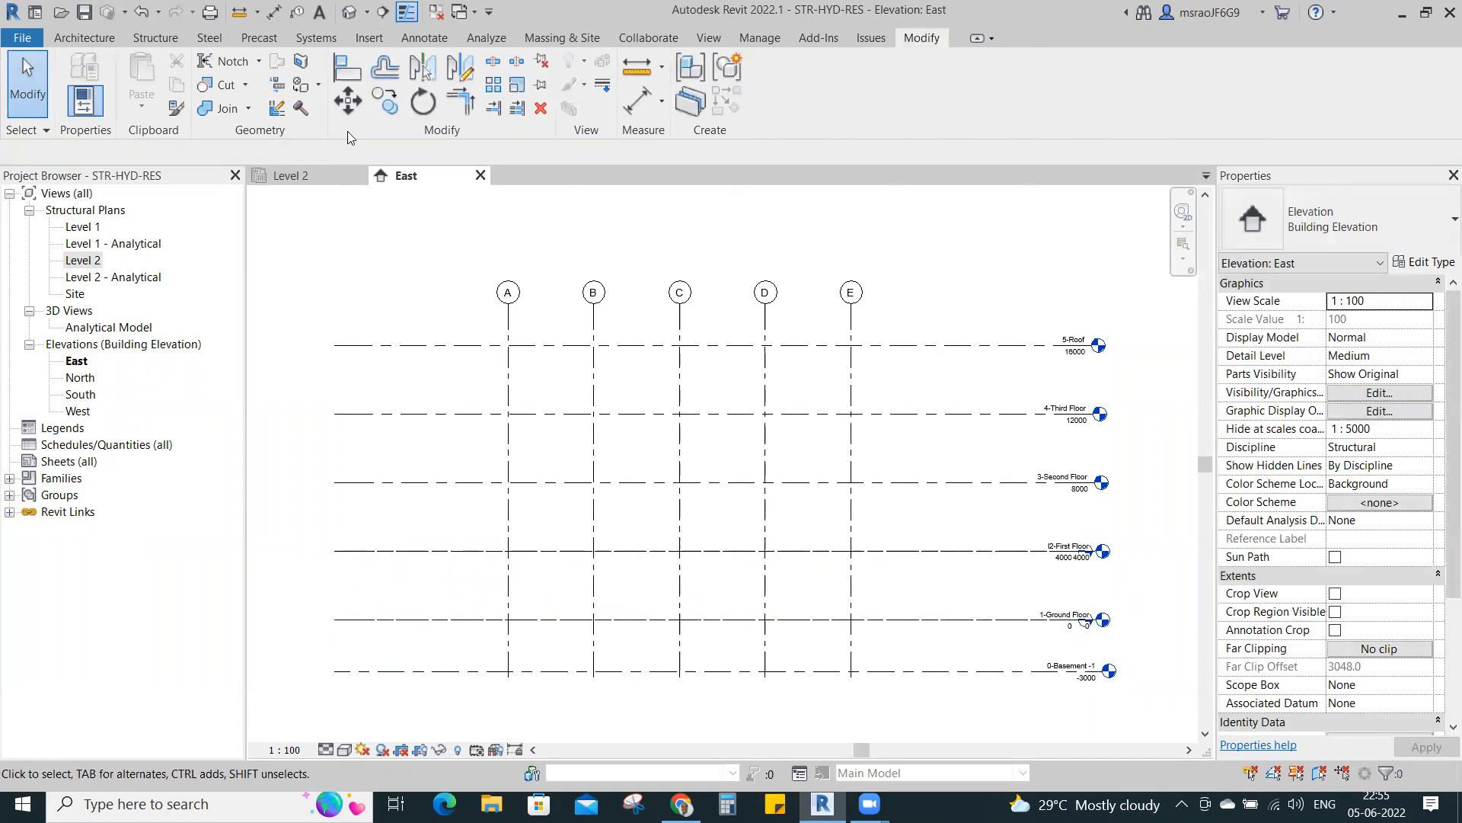
- Create new levels with plan views by picking the linked 3-Second Floor, 4-Third Floor and 5-Roof level lines
{"action": "left_click", "coordinate": [85, 38]}
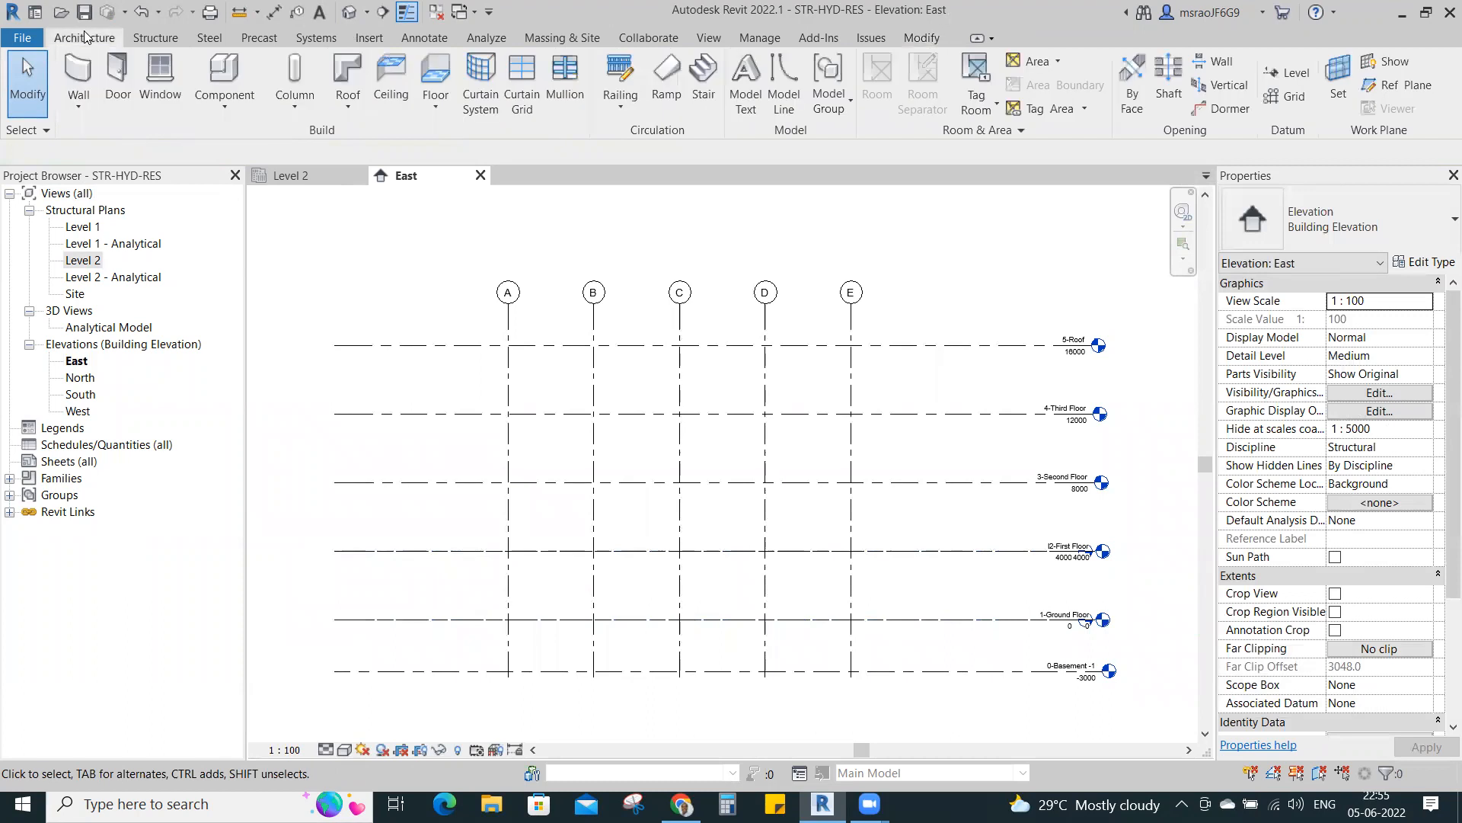
{"action": "left_click", "coordinate": [1291, 73]}
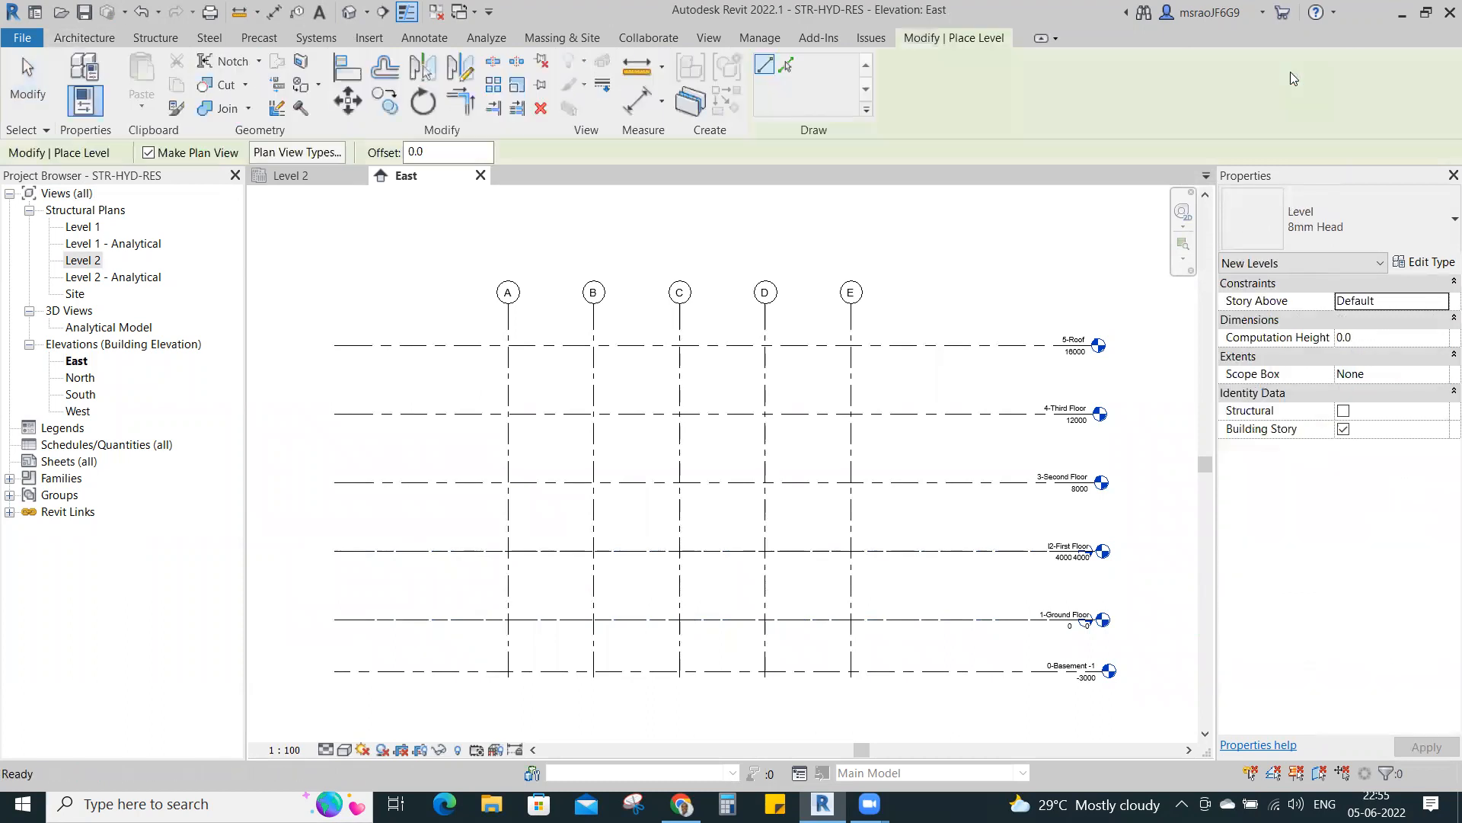
{"action": "left_click", "coordinate": [786, 66]}
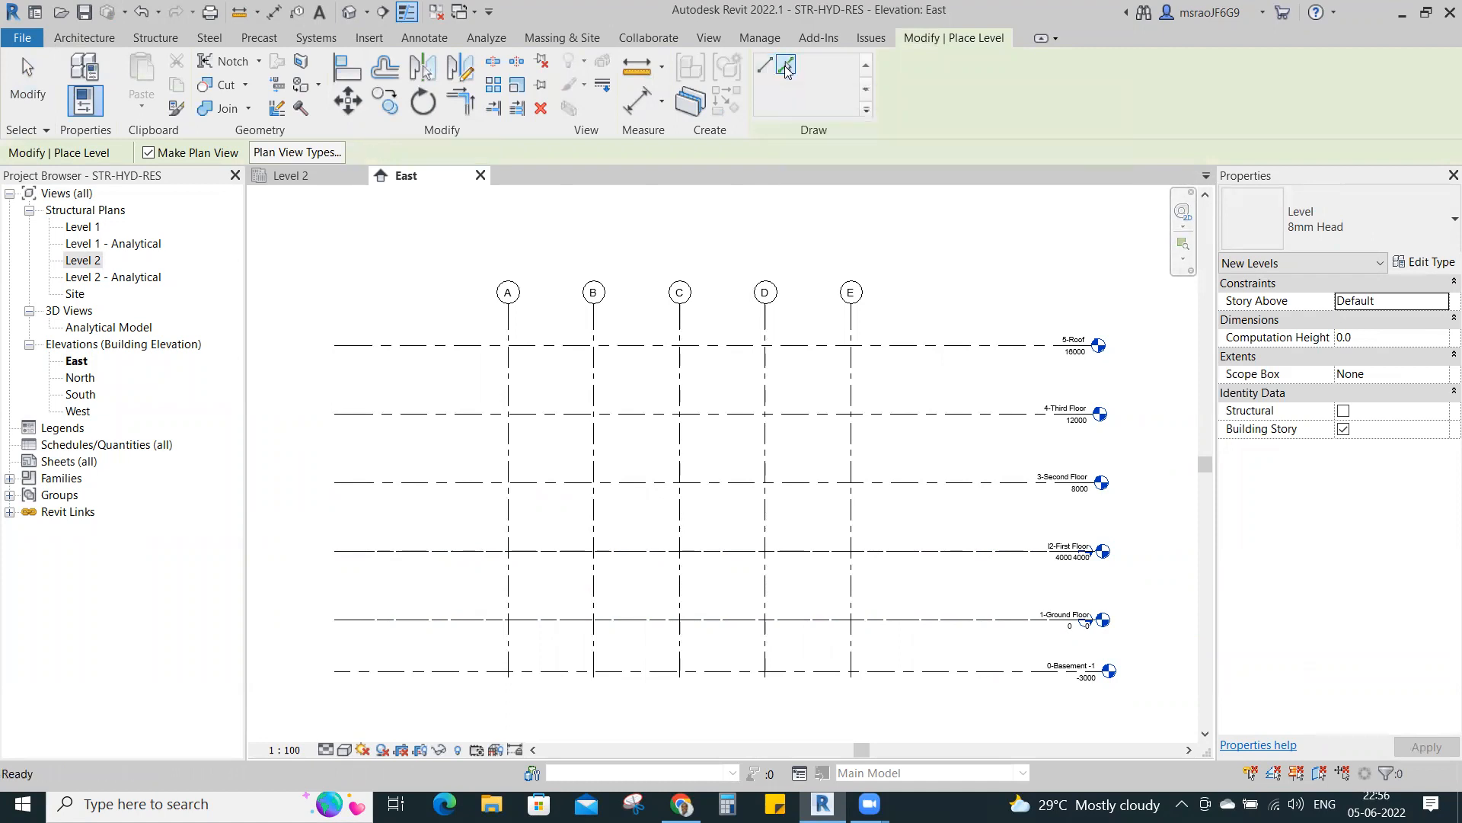
{"action": "left_click", "coordinate": [948, 488]}
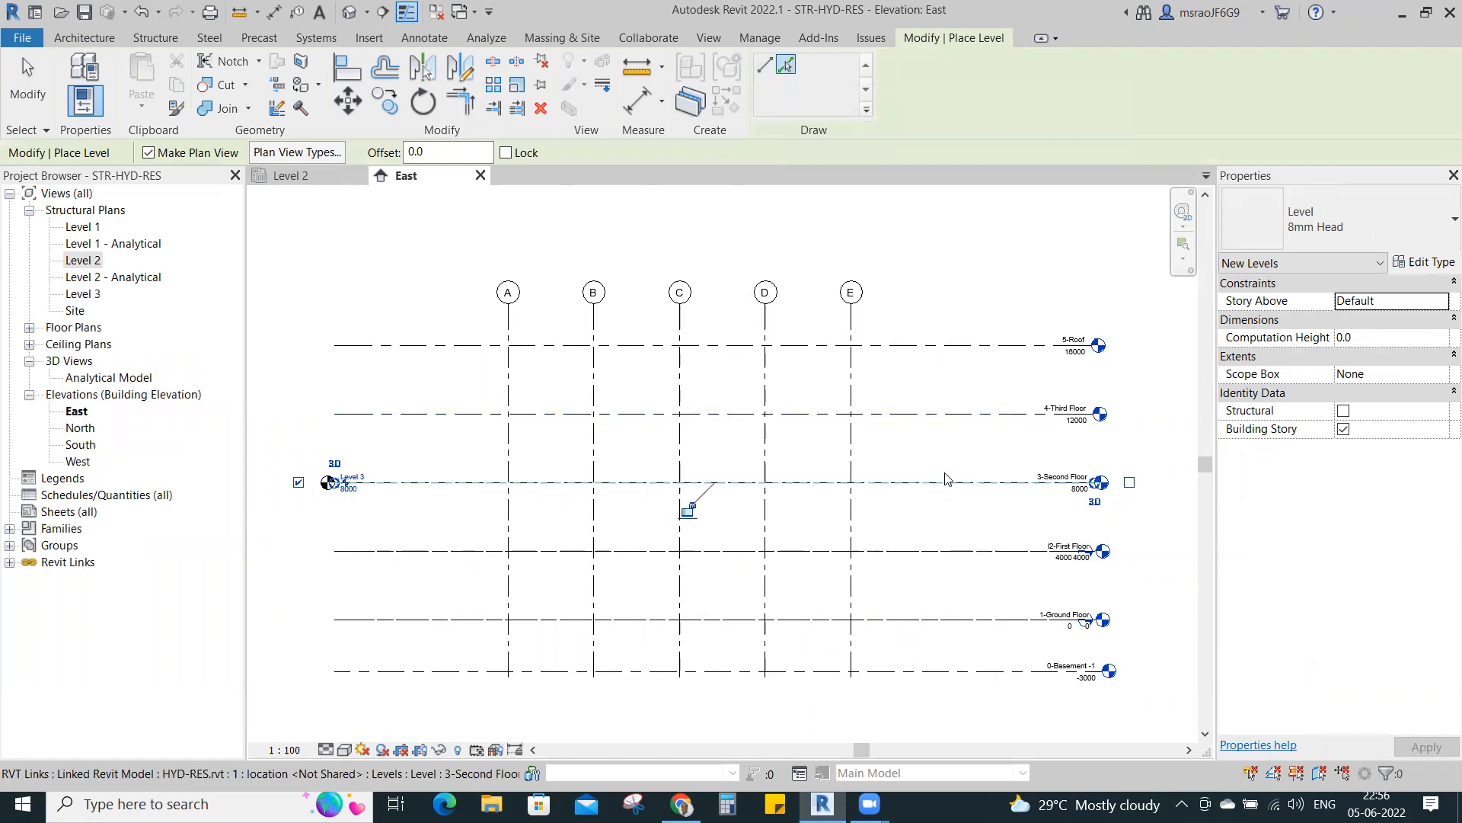
{"action": "left_click", "coordinate": [943, 415]}
{"action": "left_click", "coordinate": [946, 346]}
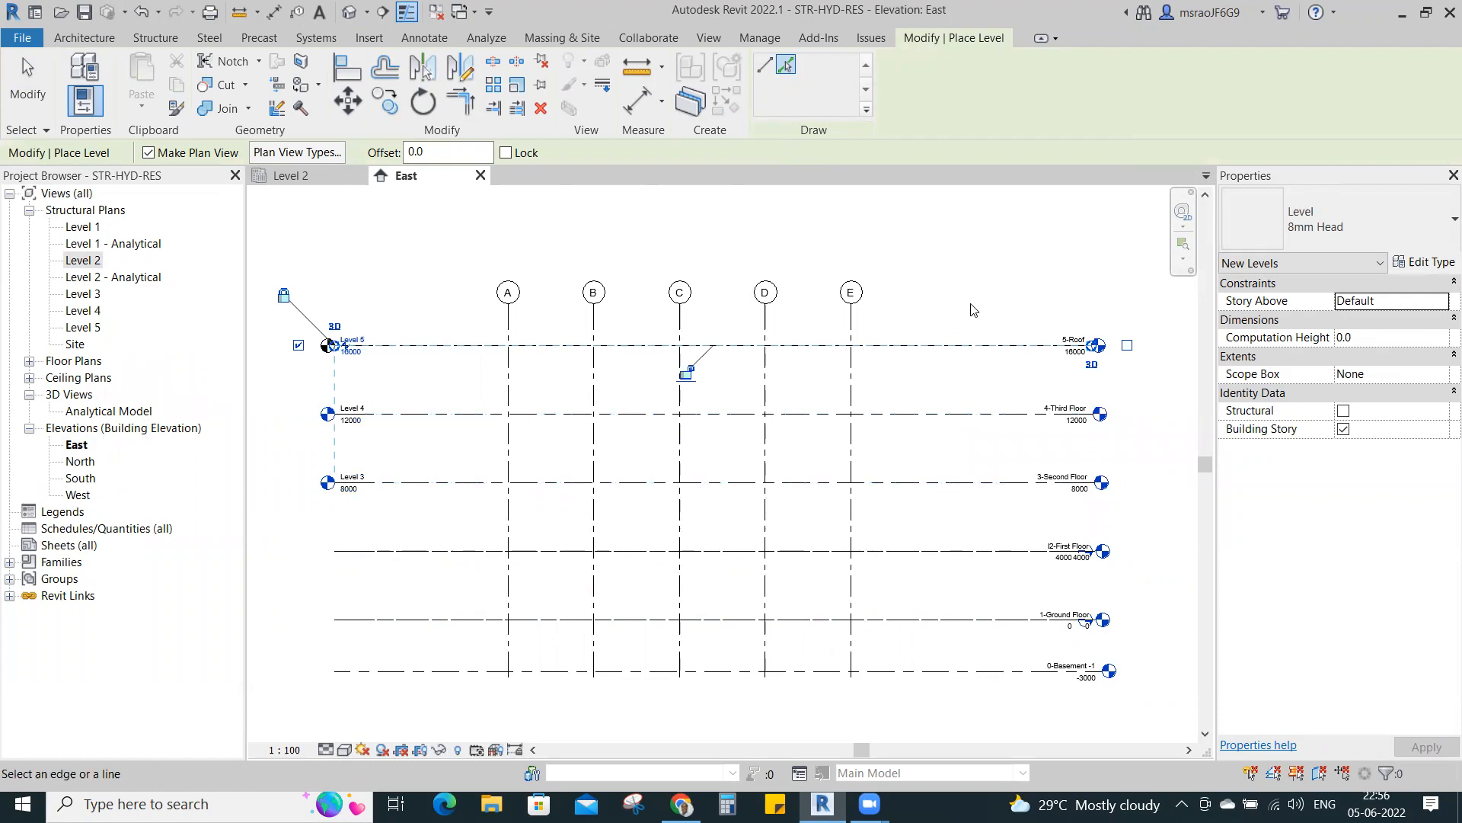
{"action": "key", "text": "Escape"}
{"action": "key", "text": "Escape"}
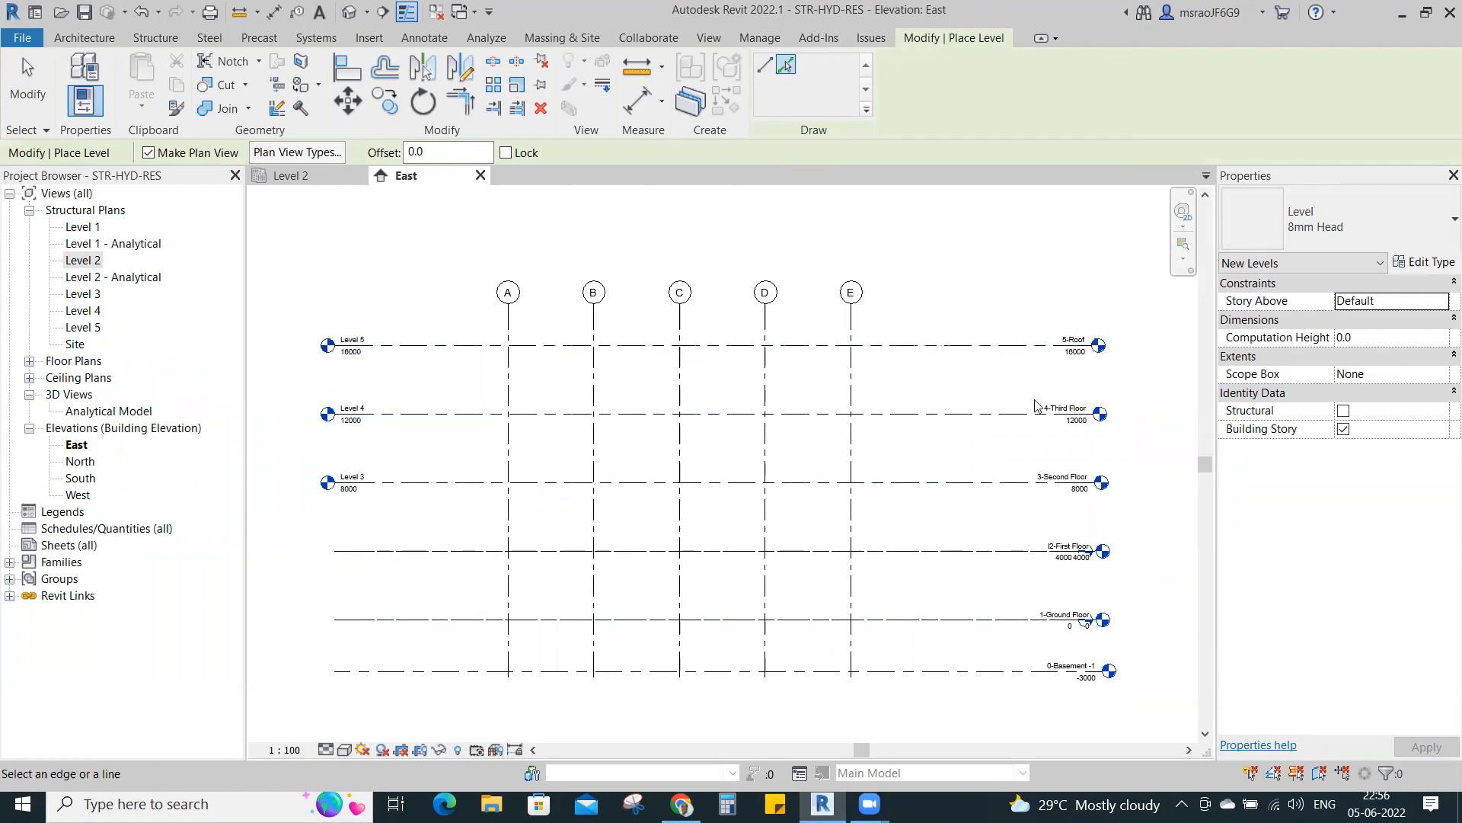
- Create a new level with a plan view by picking the linked 0-Basement -1 level line
{"action": "scroll", "coordinate": [375, 467], "scroll_direction": "up", "scroll_amount": 2}
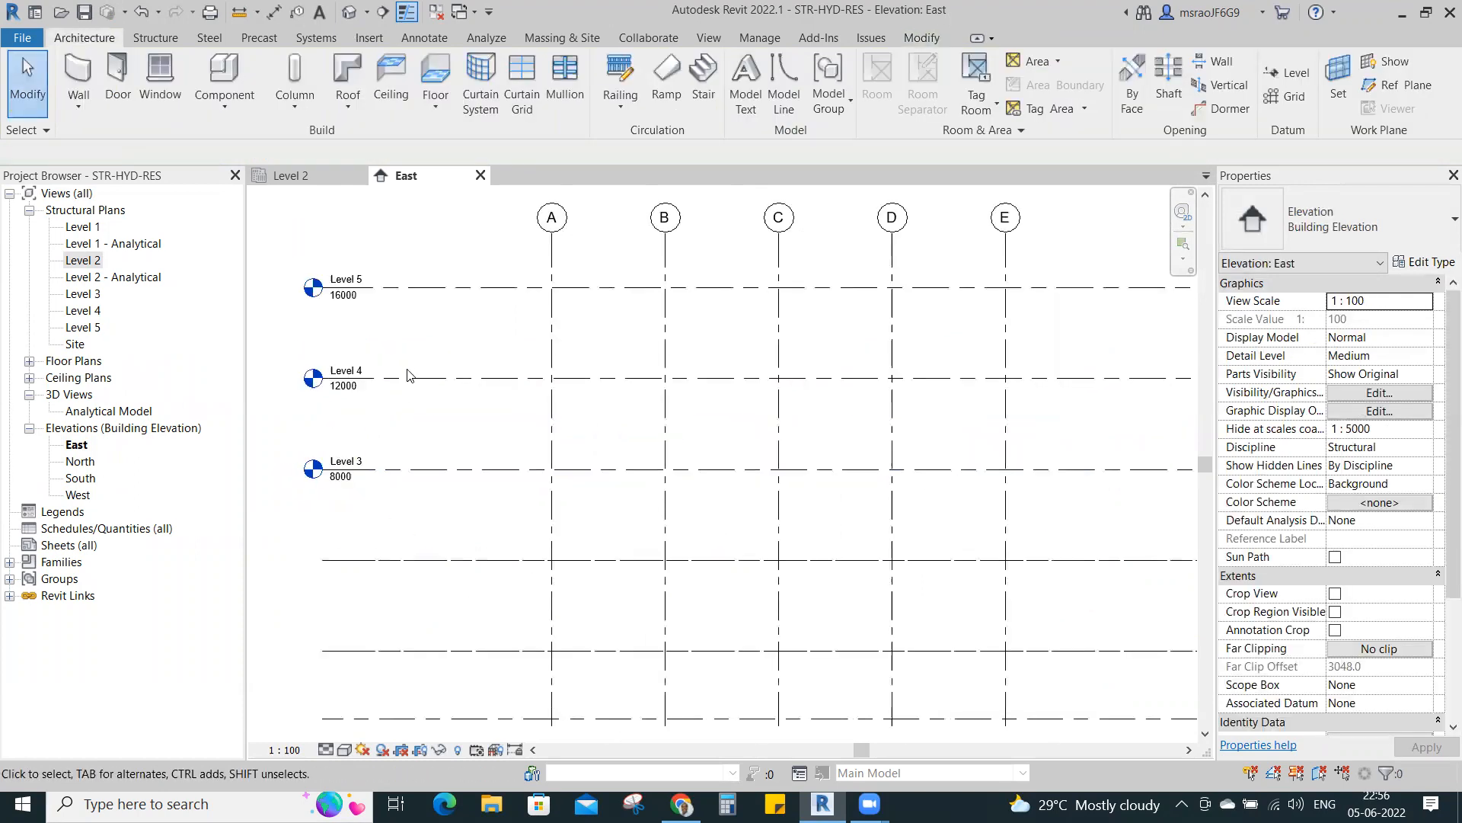
{"action": "scroll", "coordinate": [407, 375], "scroll_direction": "down", "scroll_amount": 2}
{"action": "scroll", "coordinate": [899, 591], "scroll_direction": "up", "scroll_amount": 5}
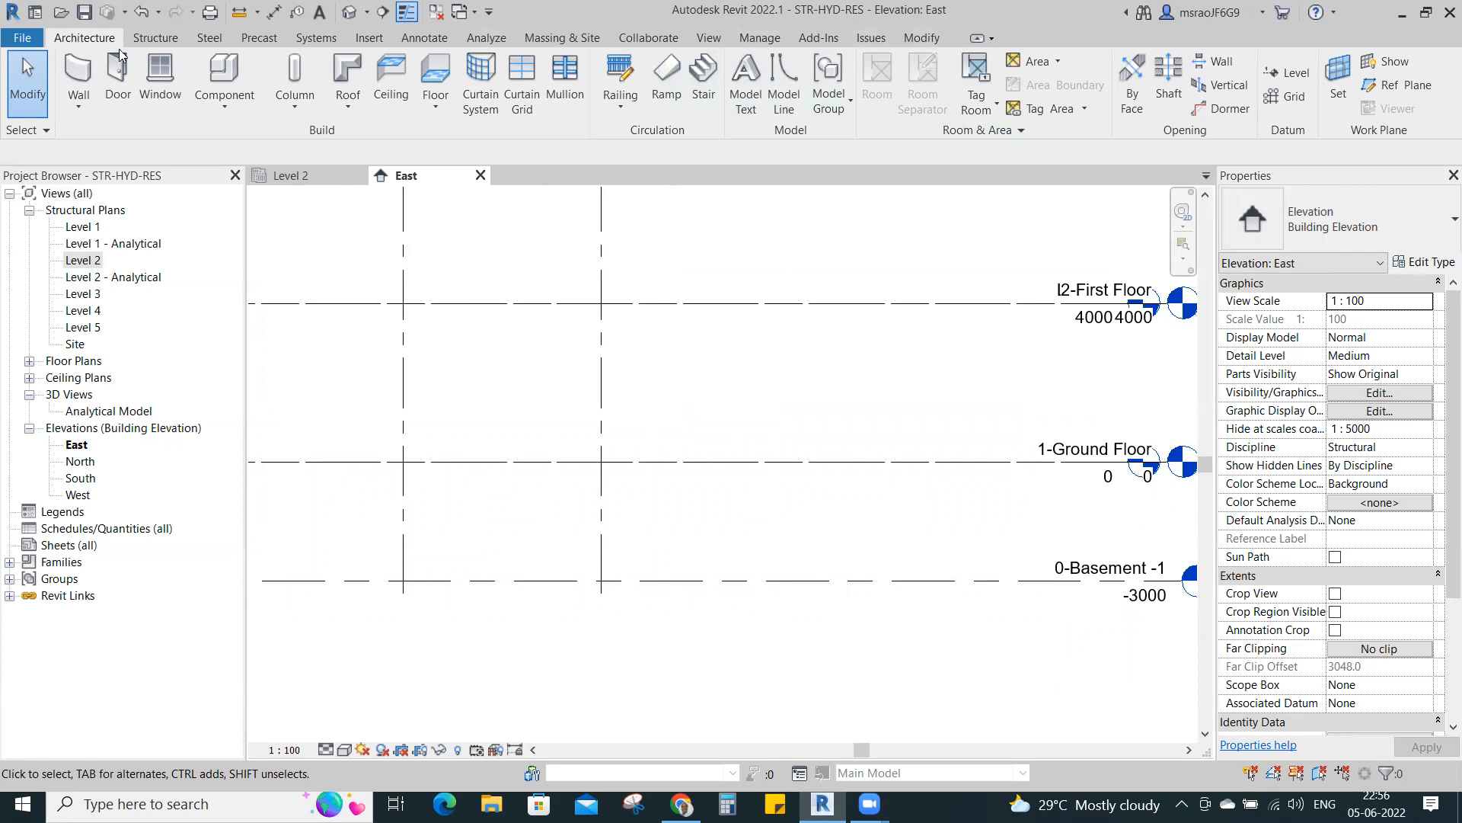
{"action": "left_click", "coordinate": [1289, 72]}
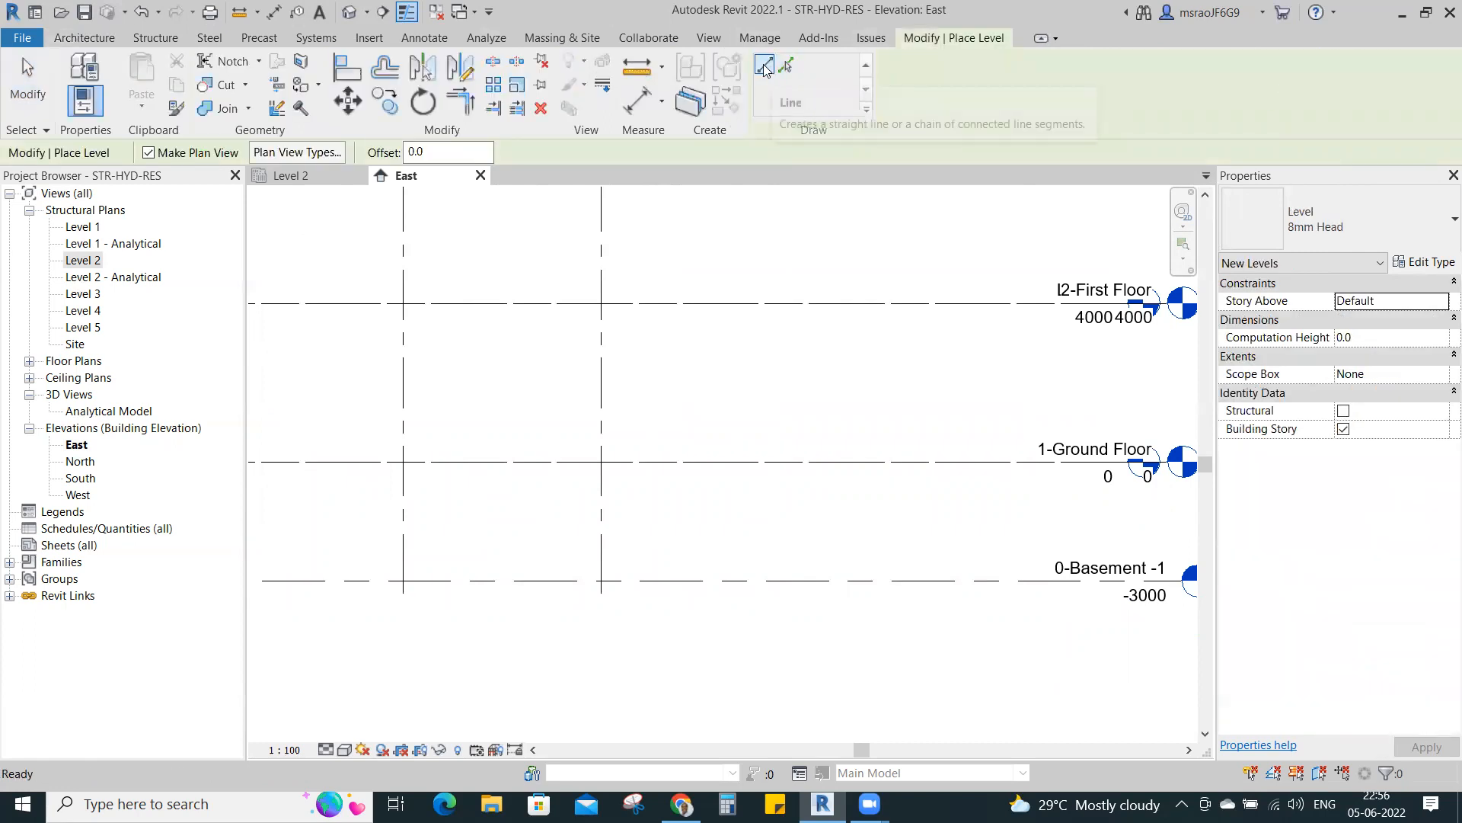
{"action": "left_click", "coordinate": [787, 65]}
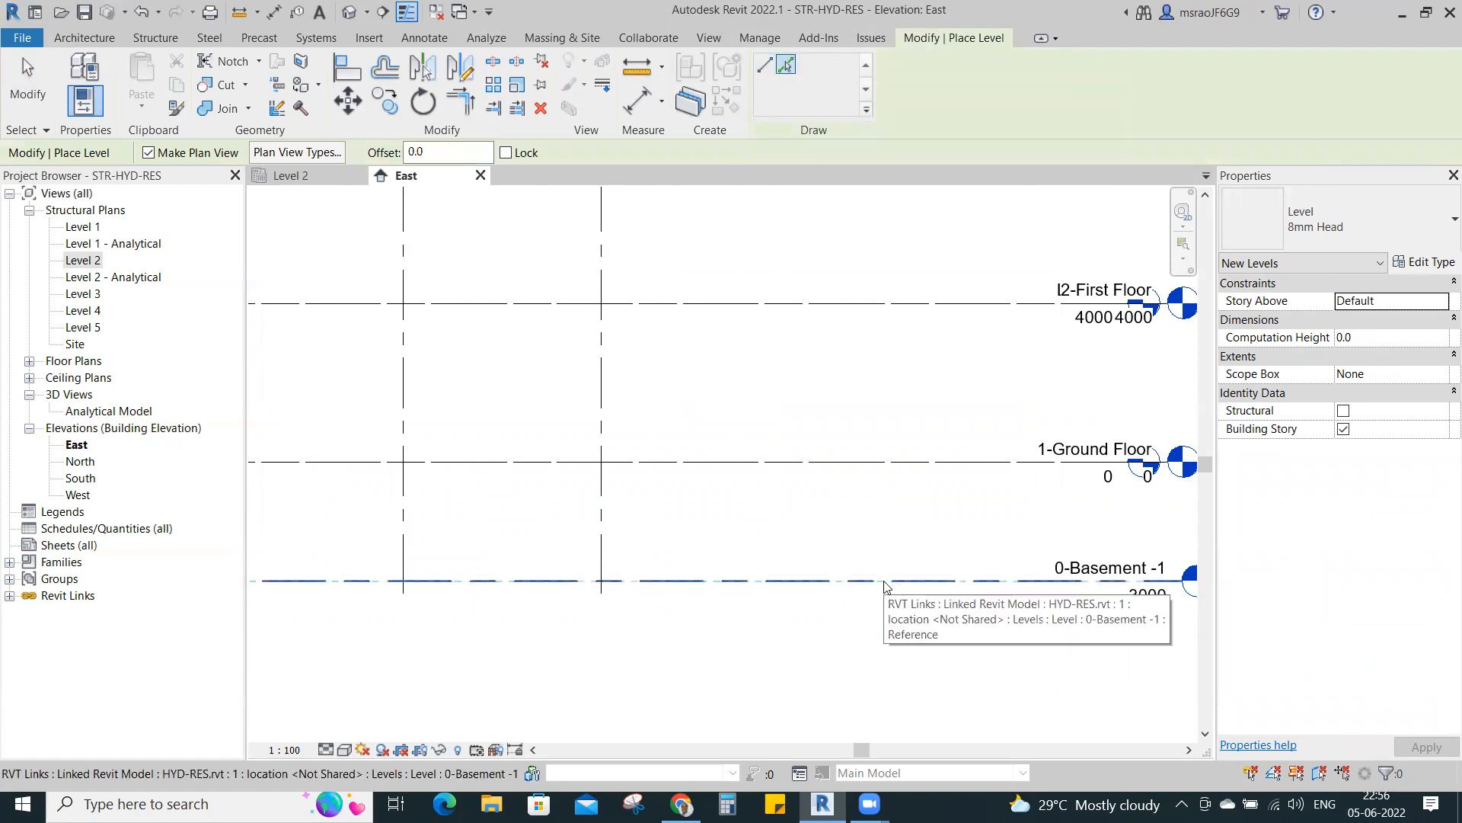
{"action": "left_click", "coordinate": [885, 585]}
{"action": "key", "text": "Escape"}
{"action": "key", "text": "Escape"}
{"action": "scroll", "coordinate": [904, 594], "scroll_direction": "down", "scroll_amount": 4}
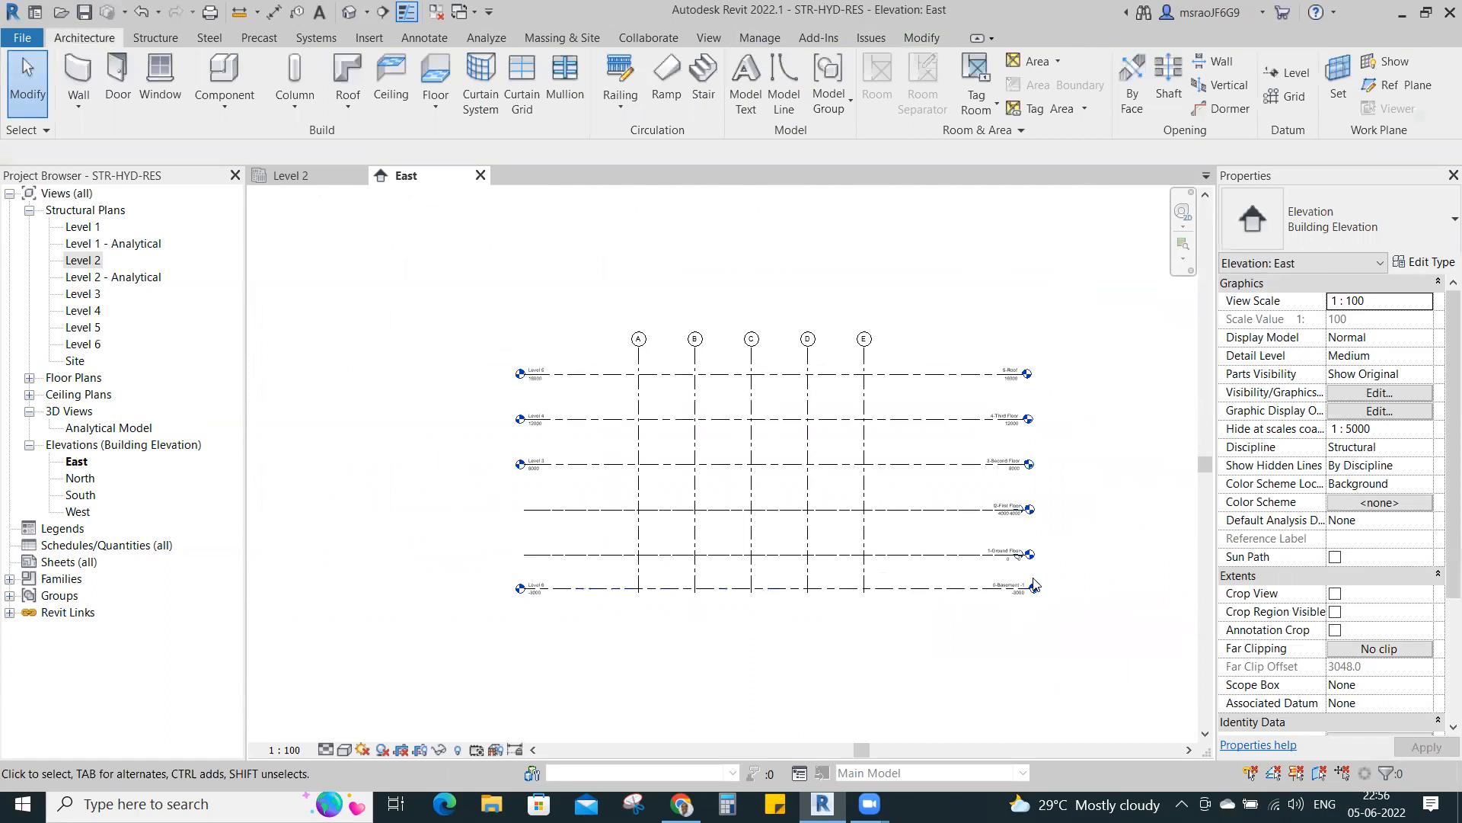
- Hide the HYD-RES.rvt link in the East elevation so only the project's own levels are displayed
{"action": "scroll", "coordinate": [867, 463], "scroll_direction": "up", "scroll_amount": 2}
{"action": "key", "text": "v"}
{"action": "key", "text": "g"}
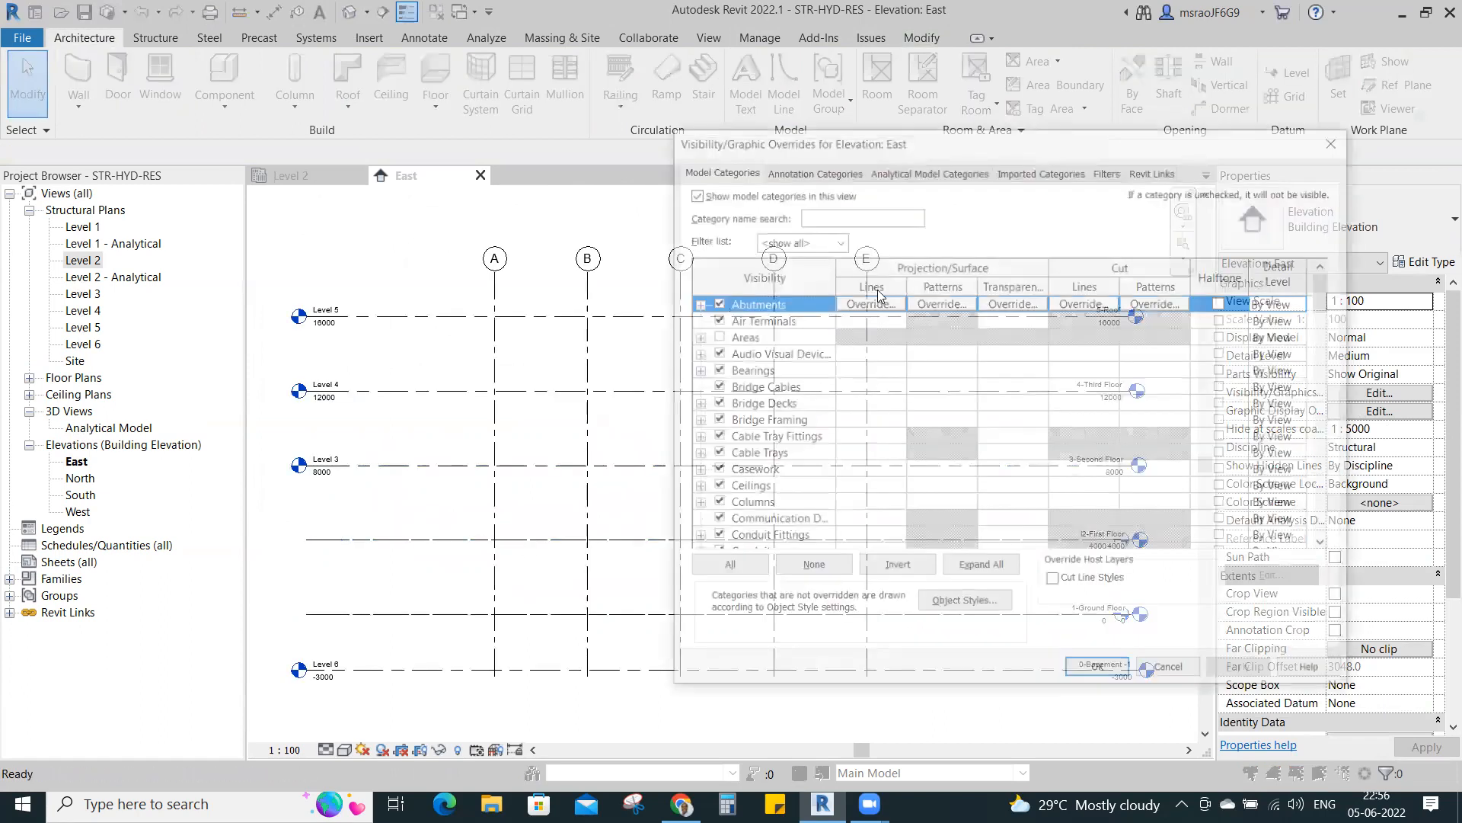
{"action": "left_click", "coordinate": [1155, 169]}
{"action": "left_click", "coordinate": [714, 252]}
{"action": "left_click", "coordinate": [1105, 671]}
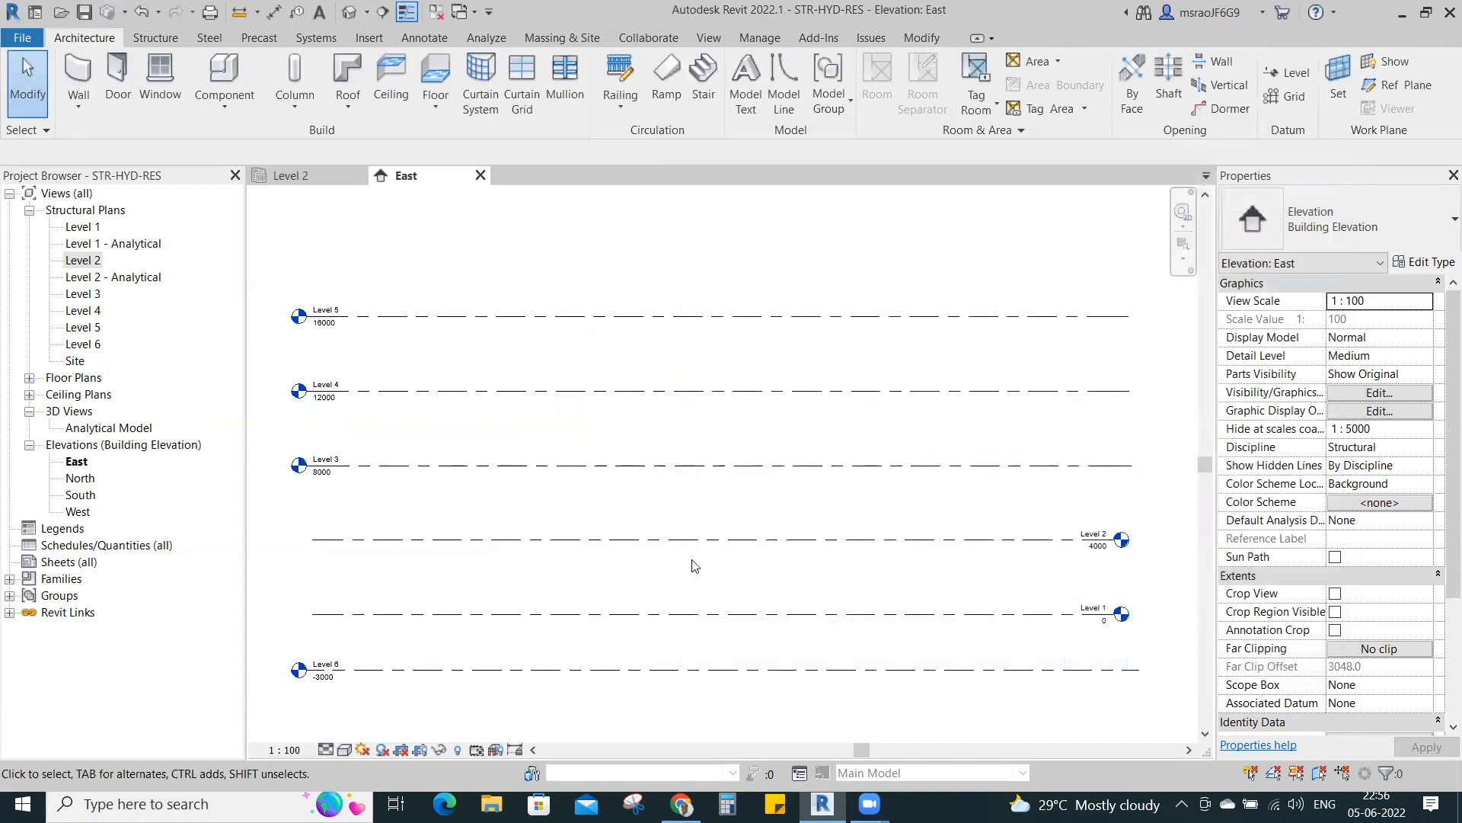
- Show the level heads of Level 2 and Level 1 at their left ends and hide them at their right ends
{"action": "scroll", "coordinate": [762, 593], "scroll_direction": "down", "scroll_amount": 1}
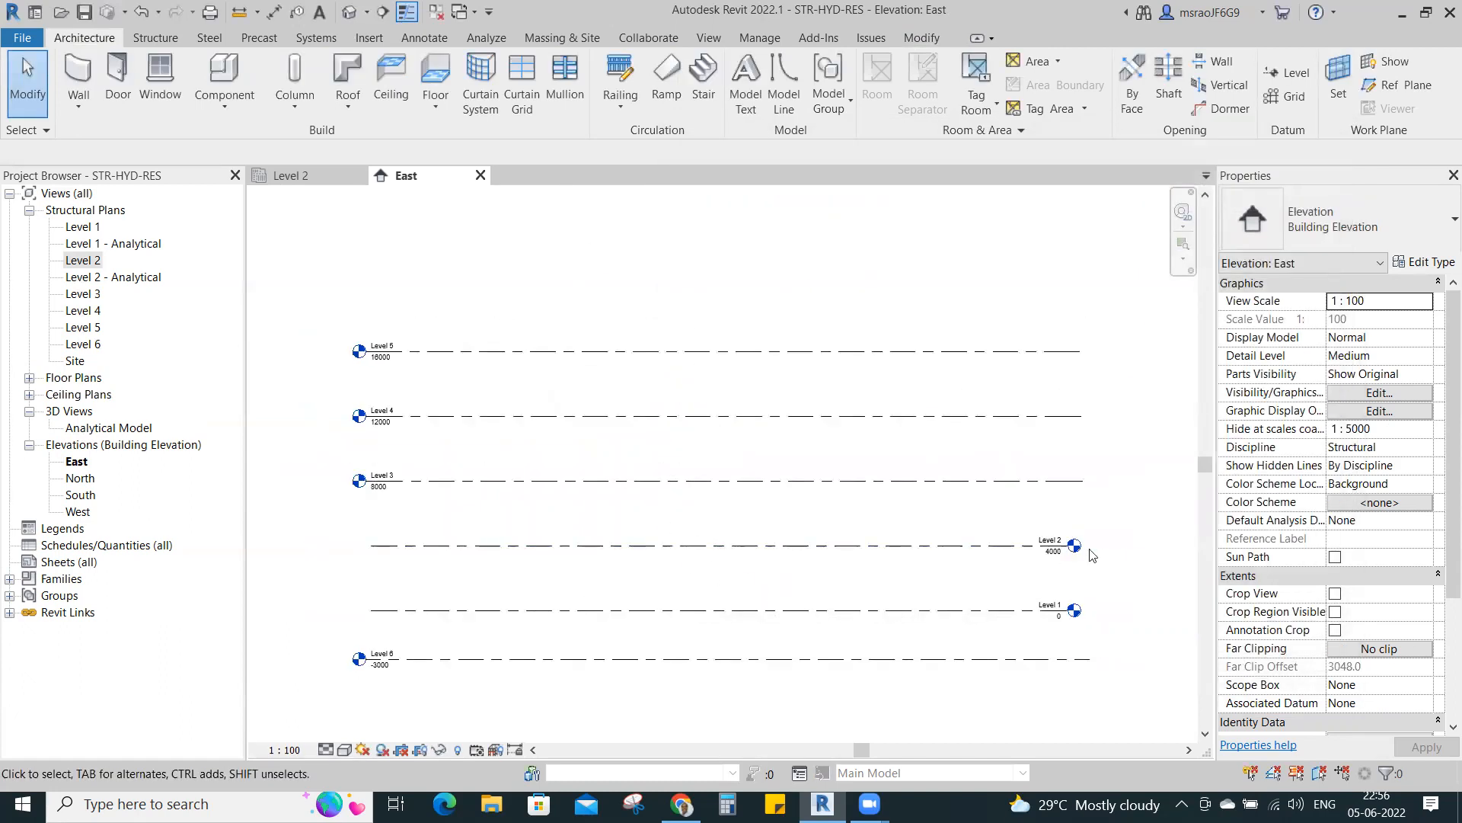
{"action": "left_click", "coordinate": [457, 562]}
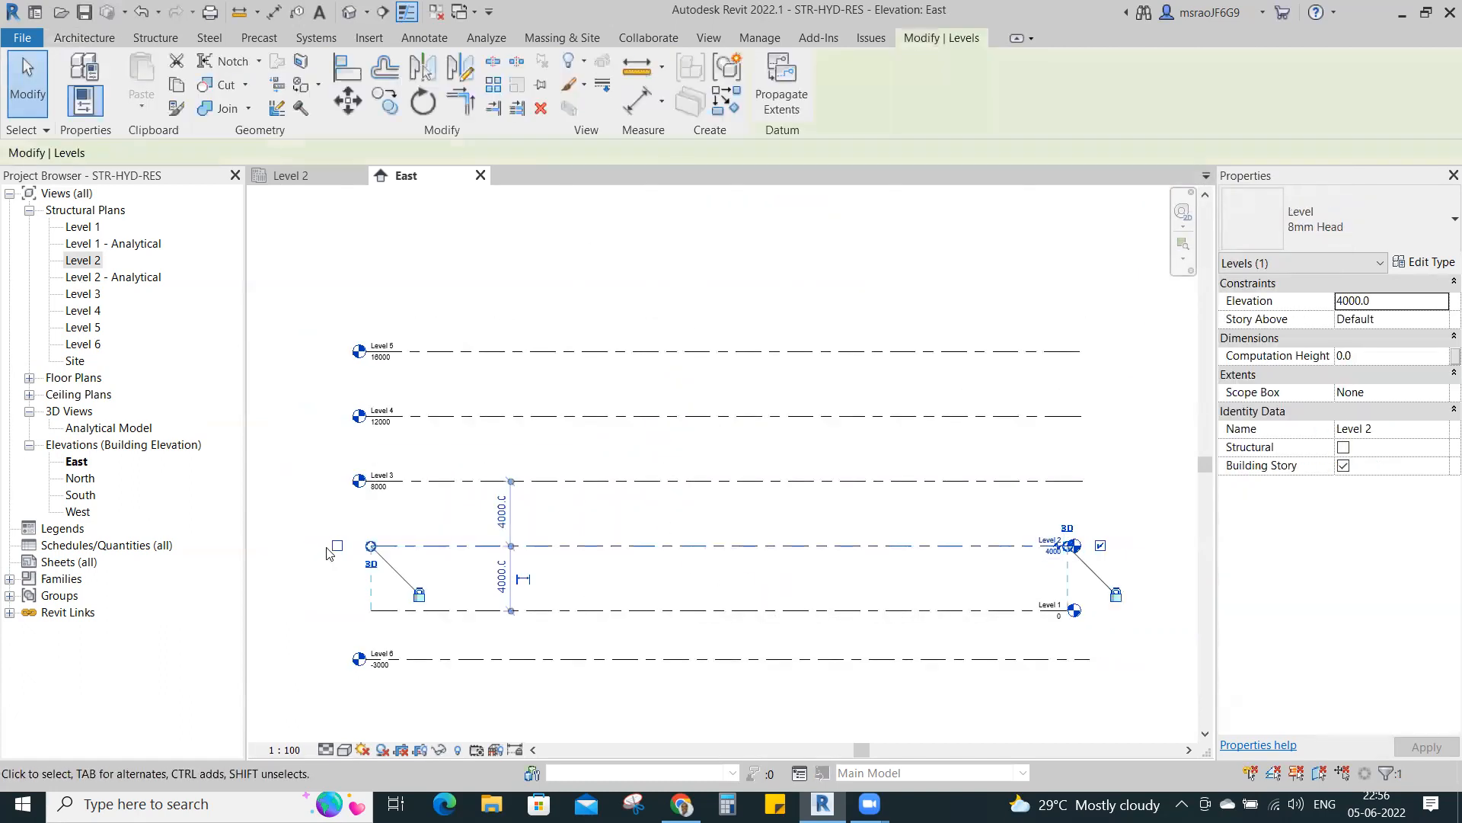
{"action": "left_click", "coordinate": [1057, 609]}
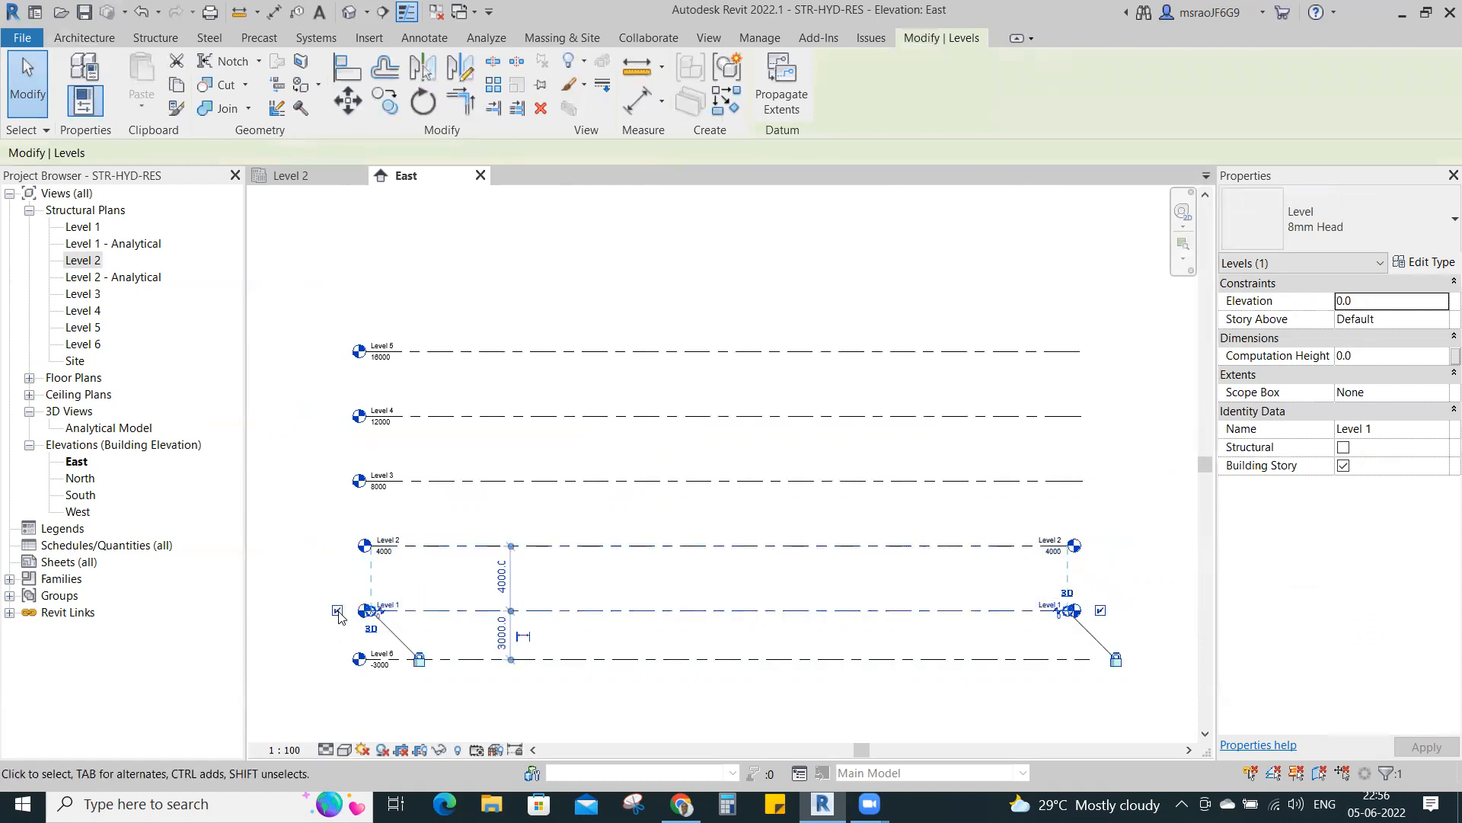
{"action": "left_click", "coordinate": [1141, 563]}
{"action": "left_click", "coordinate": [1016, 546]}
{"action": "left_click", "coordinate": [1101, 546]}
{"action": "left_click", "coordinate": [993, 616]}
{"action": "left_click", "coordinate": [1101, 611]}
{"action": "left_click", "coordinate": [1119, 554]}
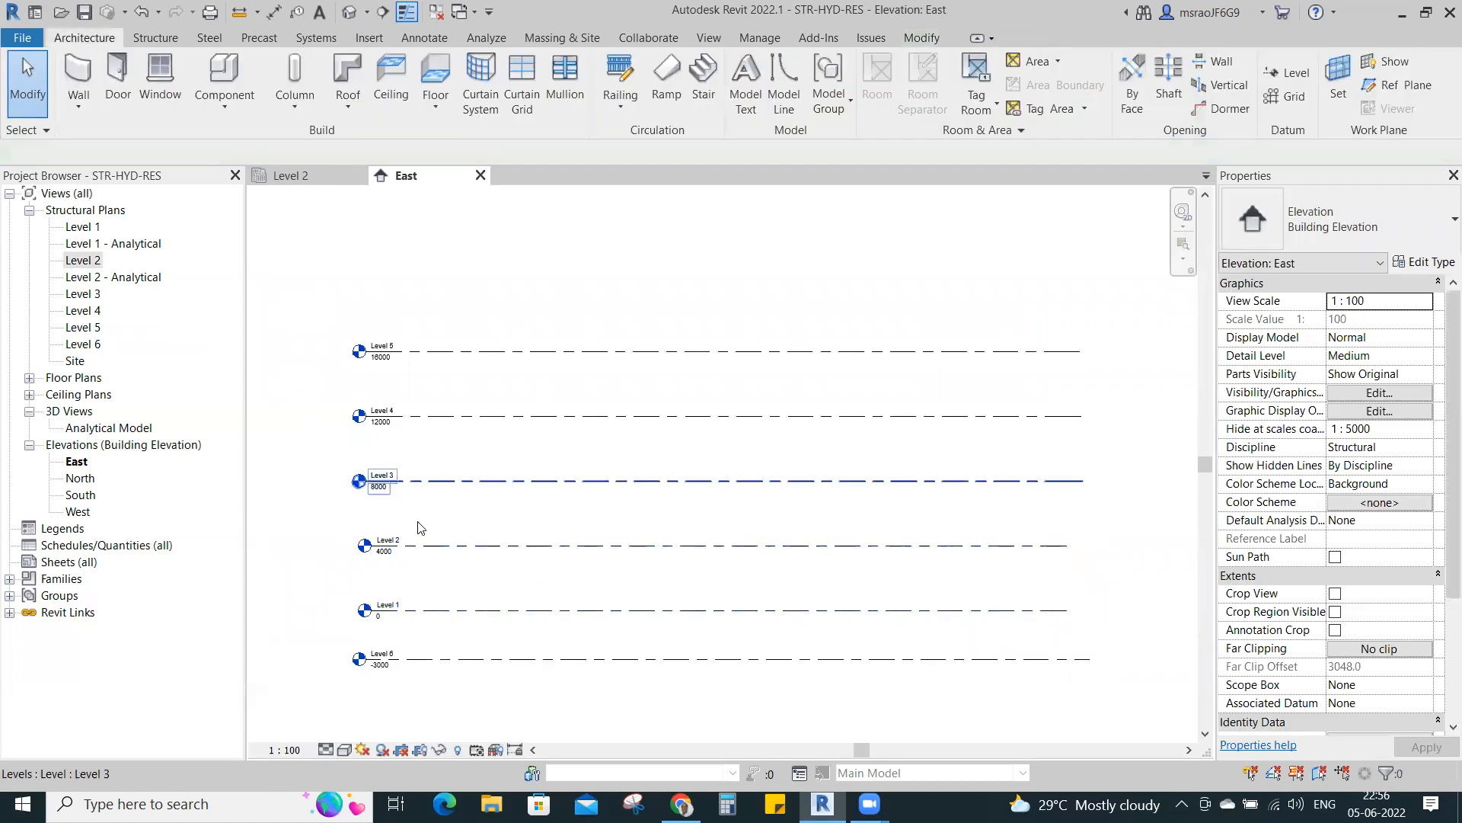
- Check the names, elevations and spacing of Level 6 and Level 1 in the East elevation
{"action": "scroll", "coordinate": [411, 643], "scroll_direction": "up", "scroll_amount": 4}
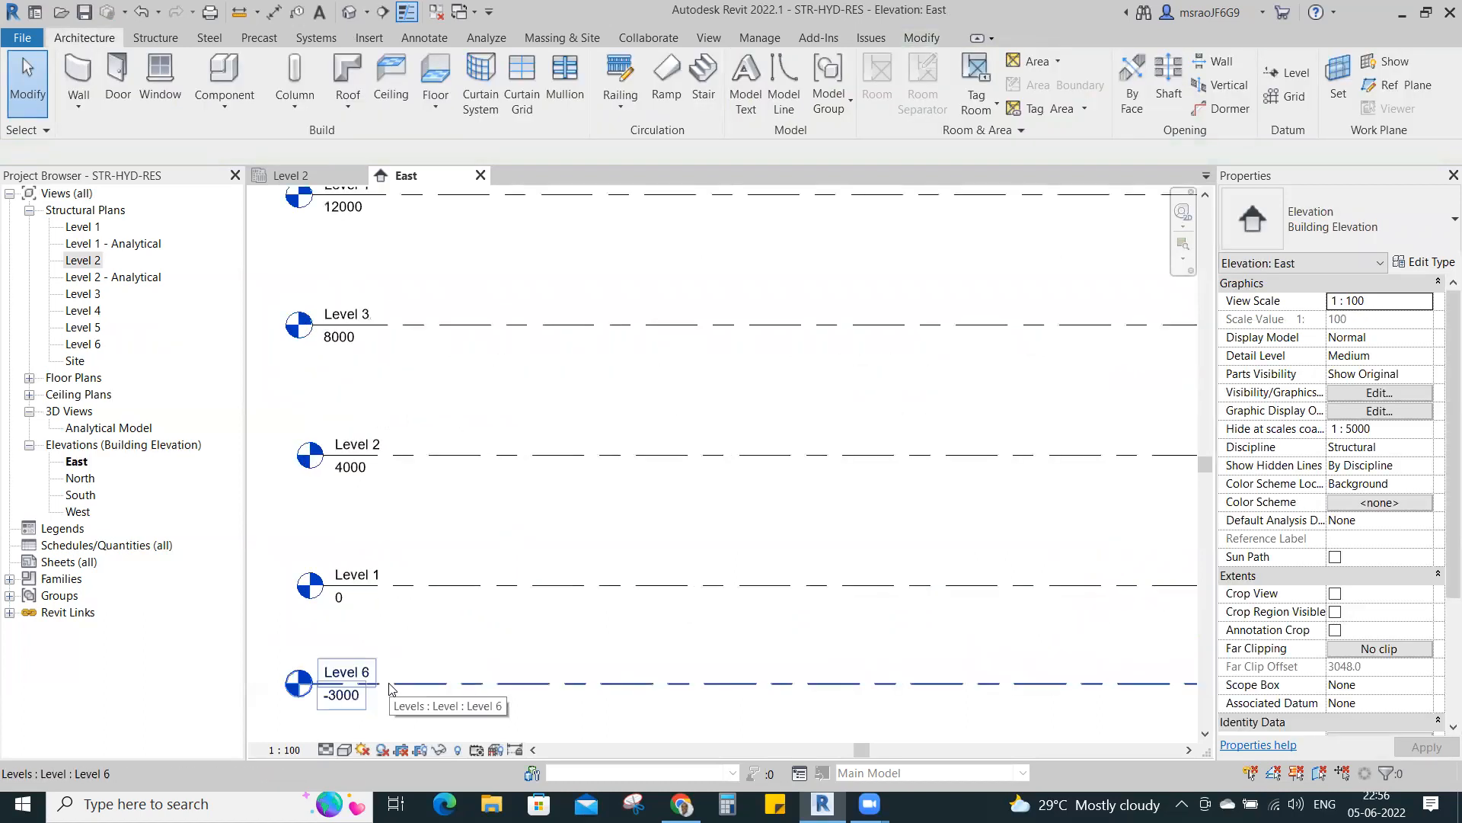
{"action": "scroll", "coordinate": [392, 689], "scroll_direction": "down", "scroll_amount": 4}
{"action": "left_click", "coordinate": [556, 548]}
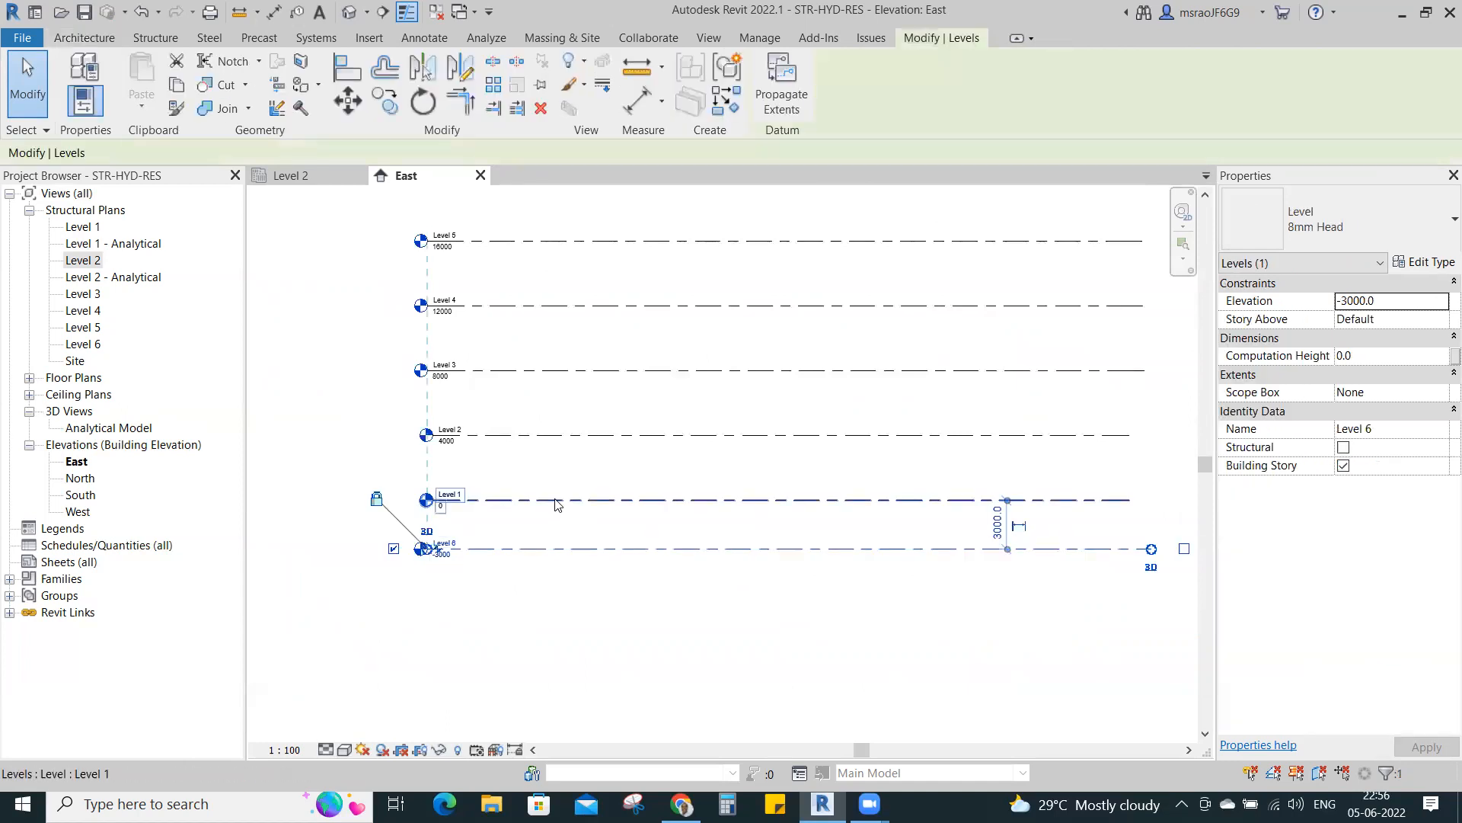
{"action": "left_click", "coordinate": [557, 500]}
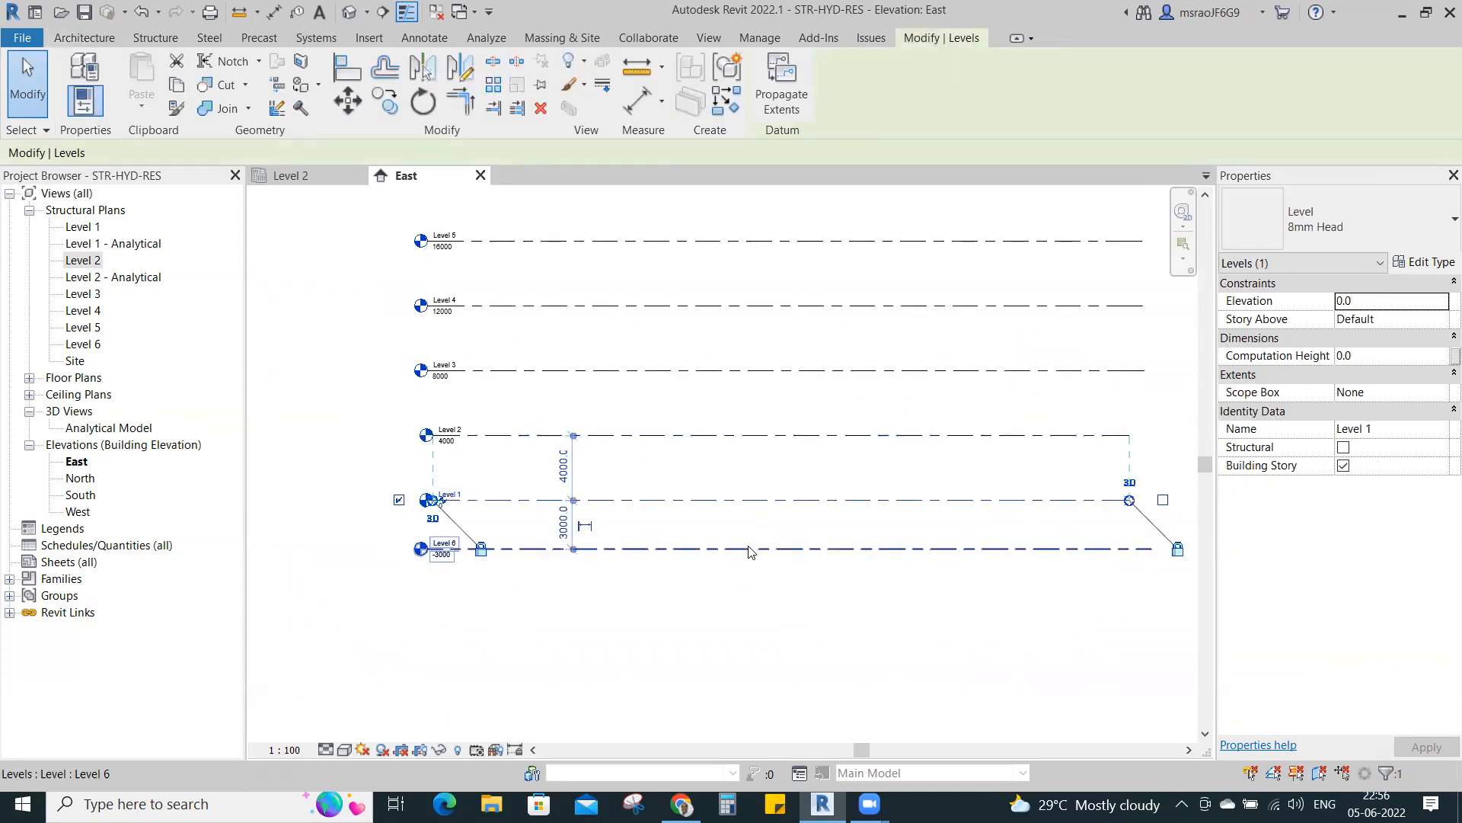
{"action": "left_click", "coordinate": [750, 549]}
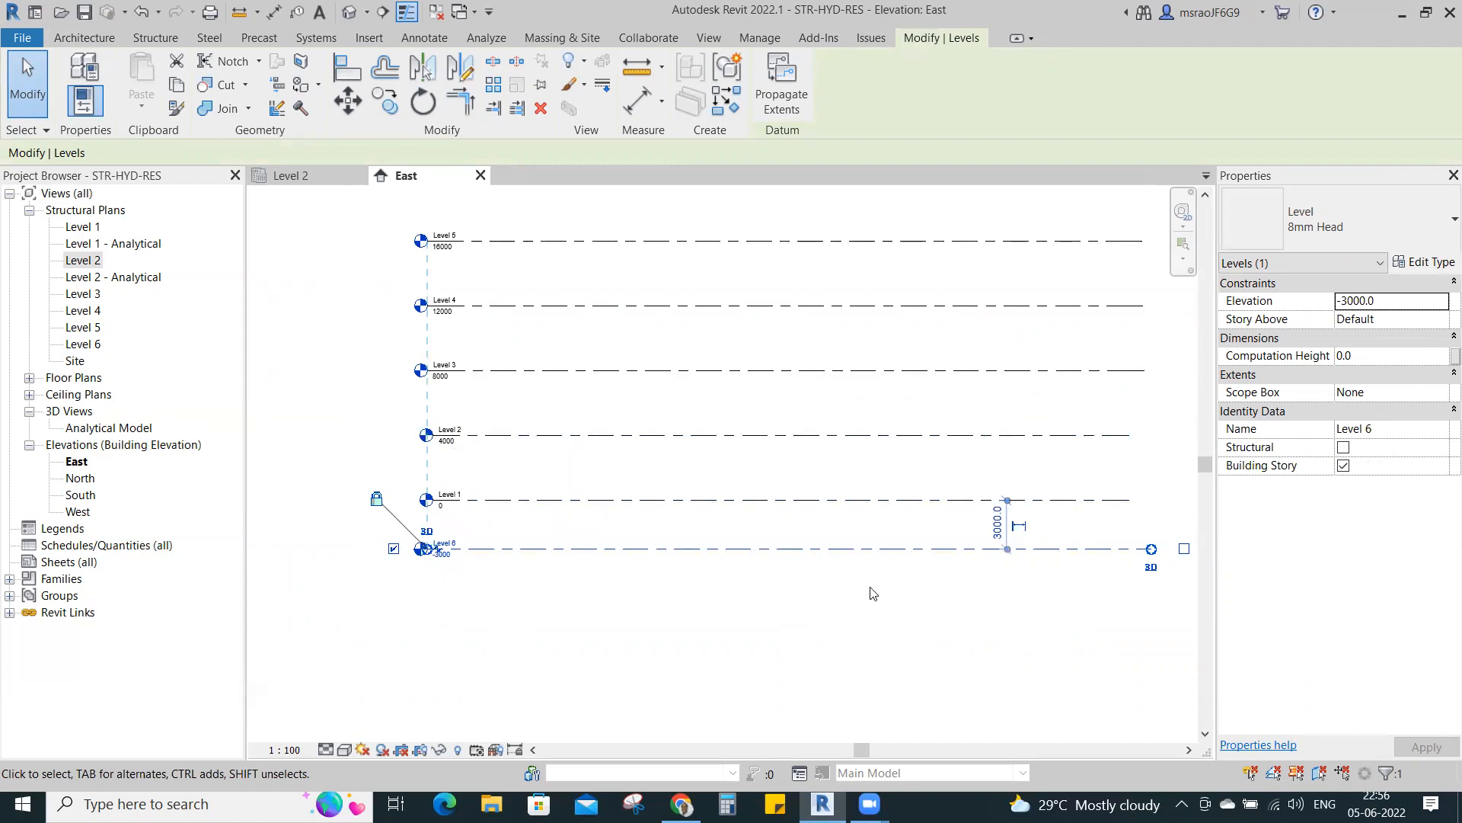
- Rename the lowest level, below elevation 0, as B and rename its corresponding views too
{"action": "left_click", "coordinate": [653, 585]}
{"action": "middle_click_drag", "start_coordinate": [1020, 571], "coordinate": [748, 617]}
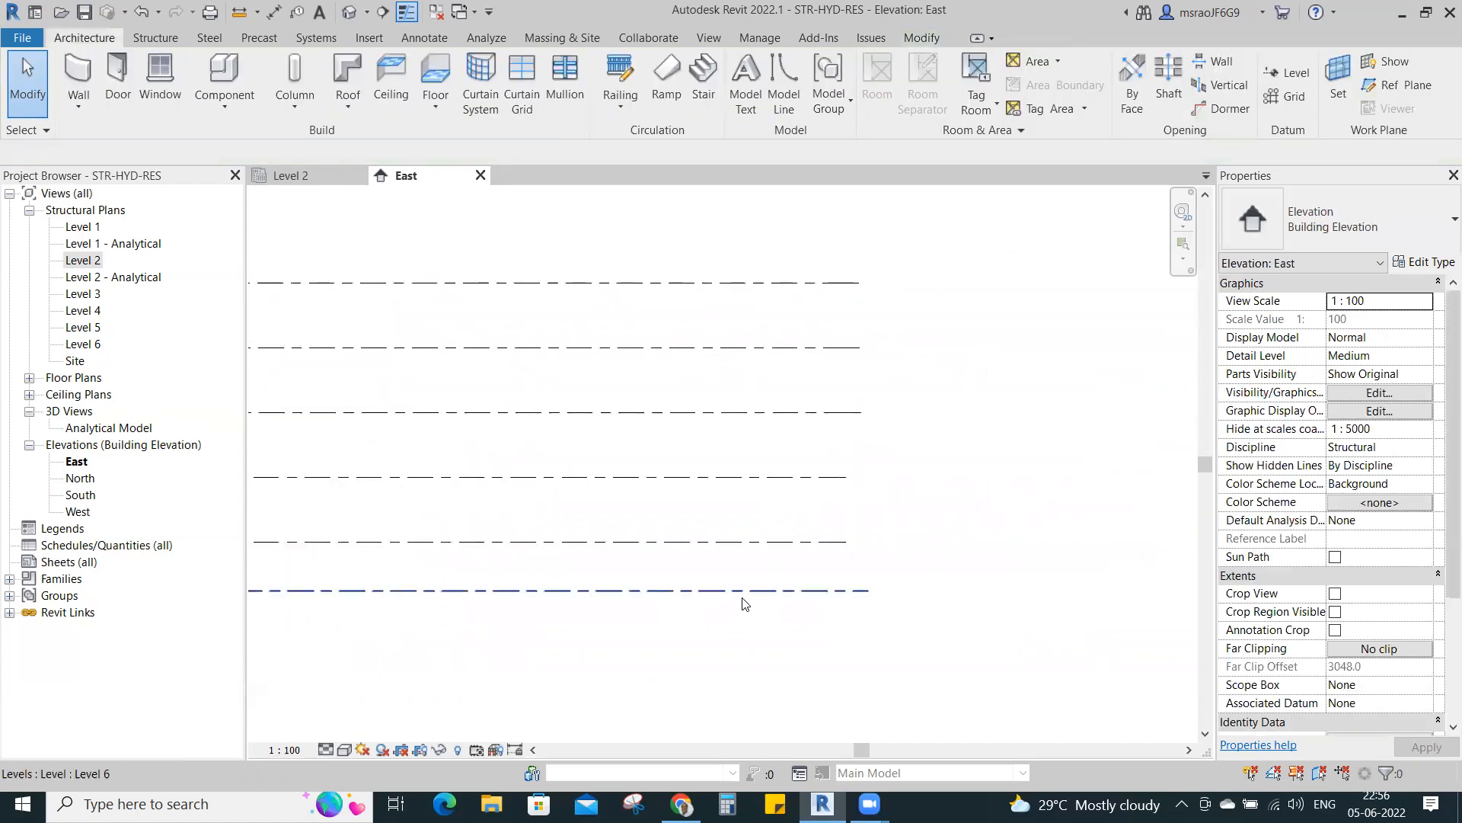
{"action": "left_click", "coordinate": [745, 598]}
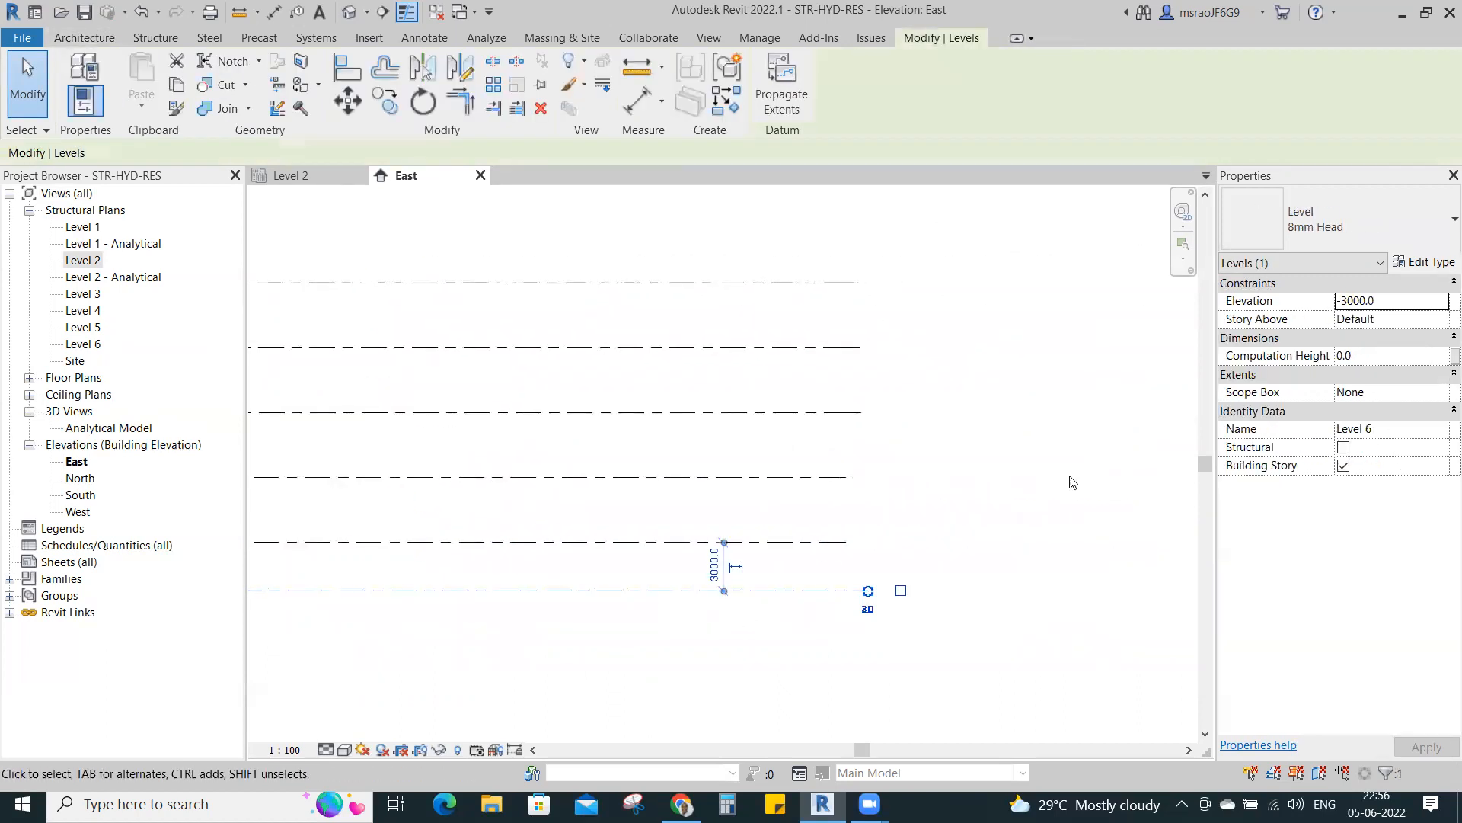
{"action": "left_click", "coordinate": [1392, 430]}
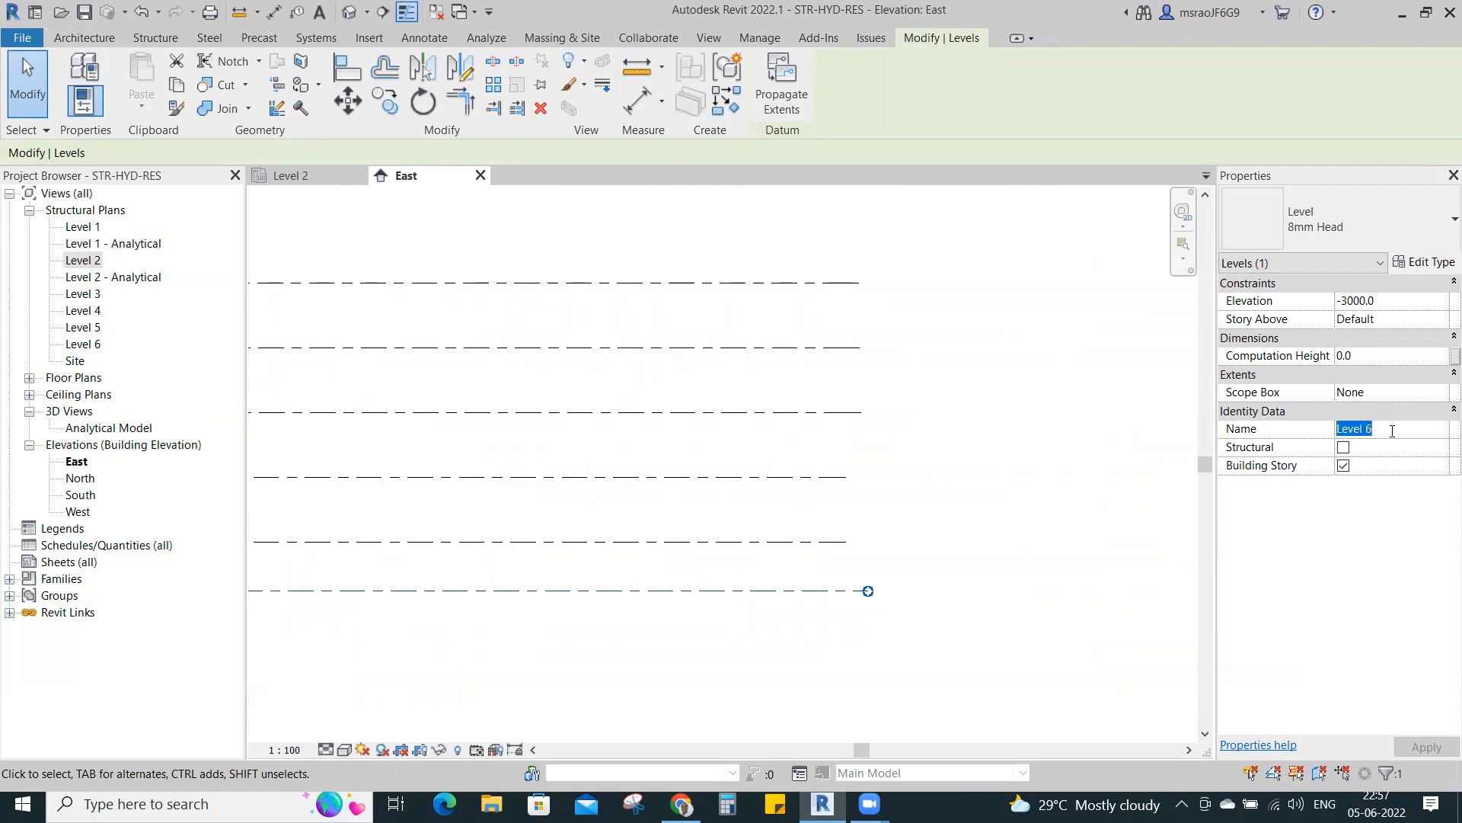
{"action": "type", "text": "B"}
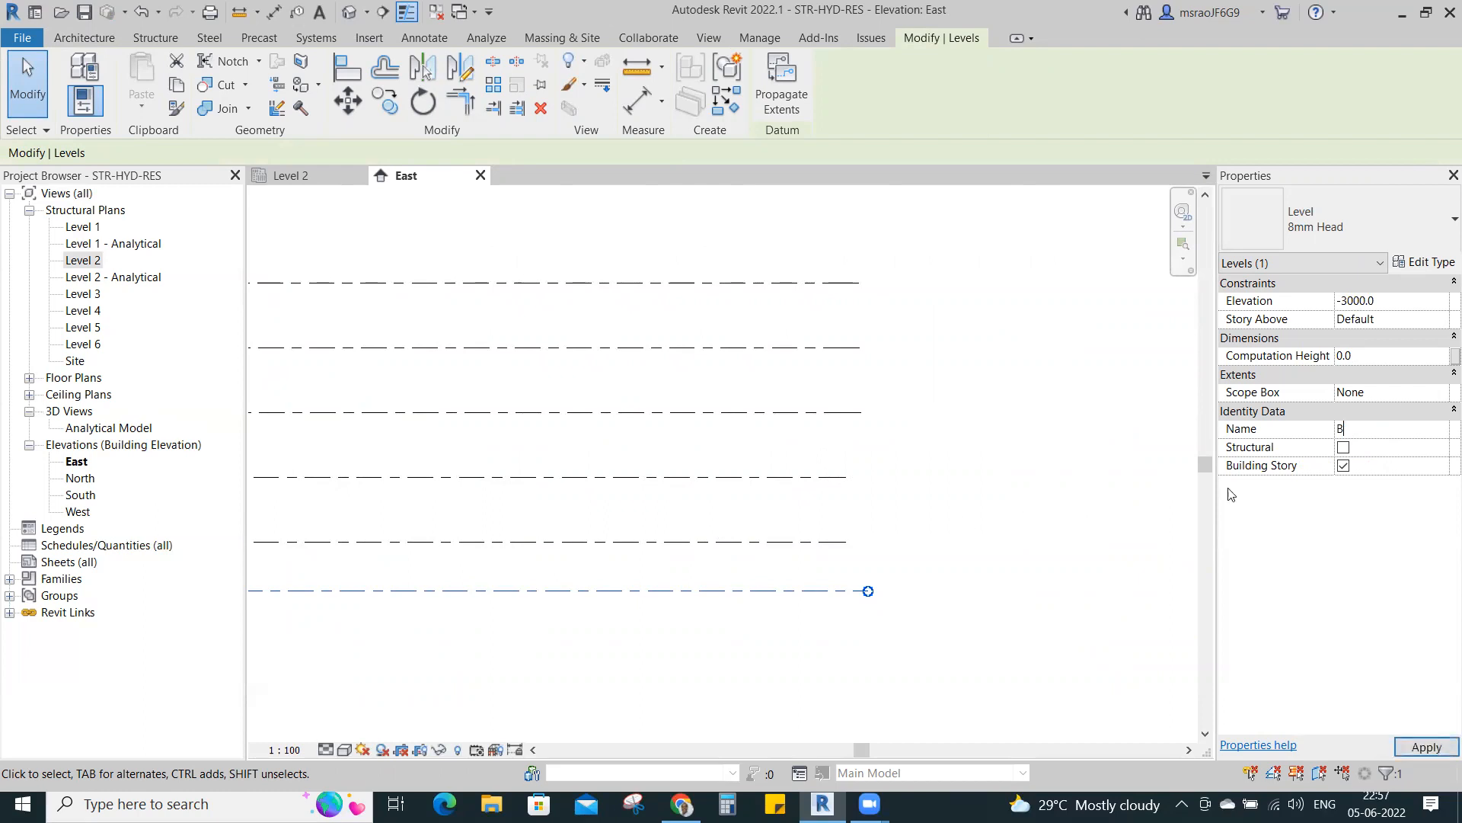
{"action": "key", "text": "Return"}
{"action": "left_click", "coordinate": [799, 402]}
- Rename the level directly above B as G, together with its corresponding views
{"action": "left_click", "coordinate": [800, 540]}
{"action": "left_click", "coordinate": [1391, 430]}
{"action": "type", "text": "G"}
{"action": "key", "text": "Return"}
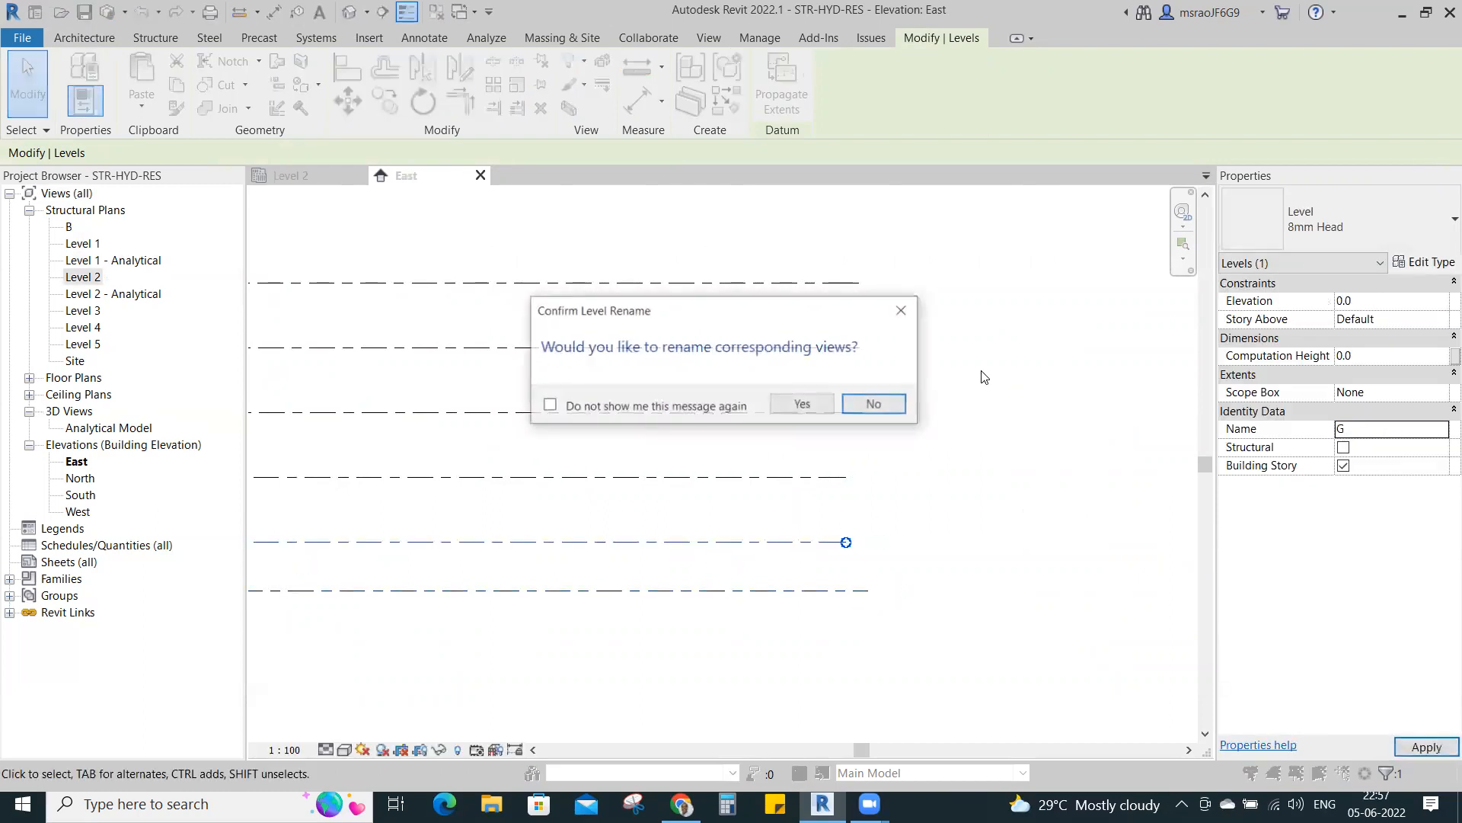
{"action": "left_click", "coordinate": [800, 401]}
{"action": "left_click", "coordinate": [1051, 444]}
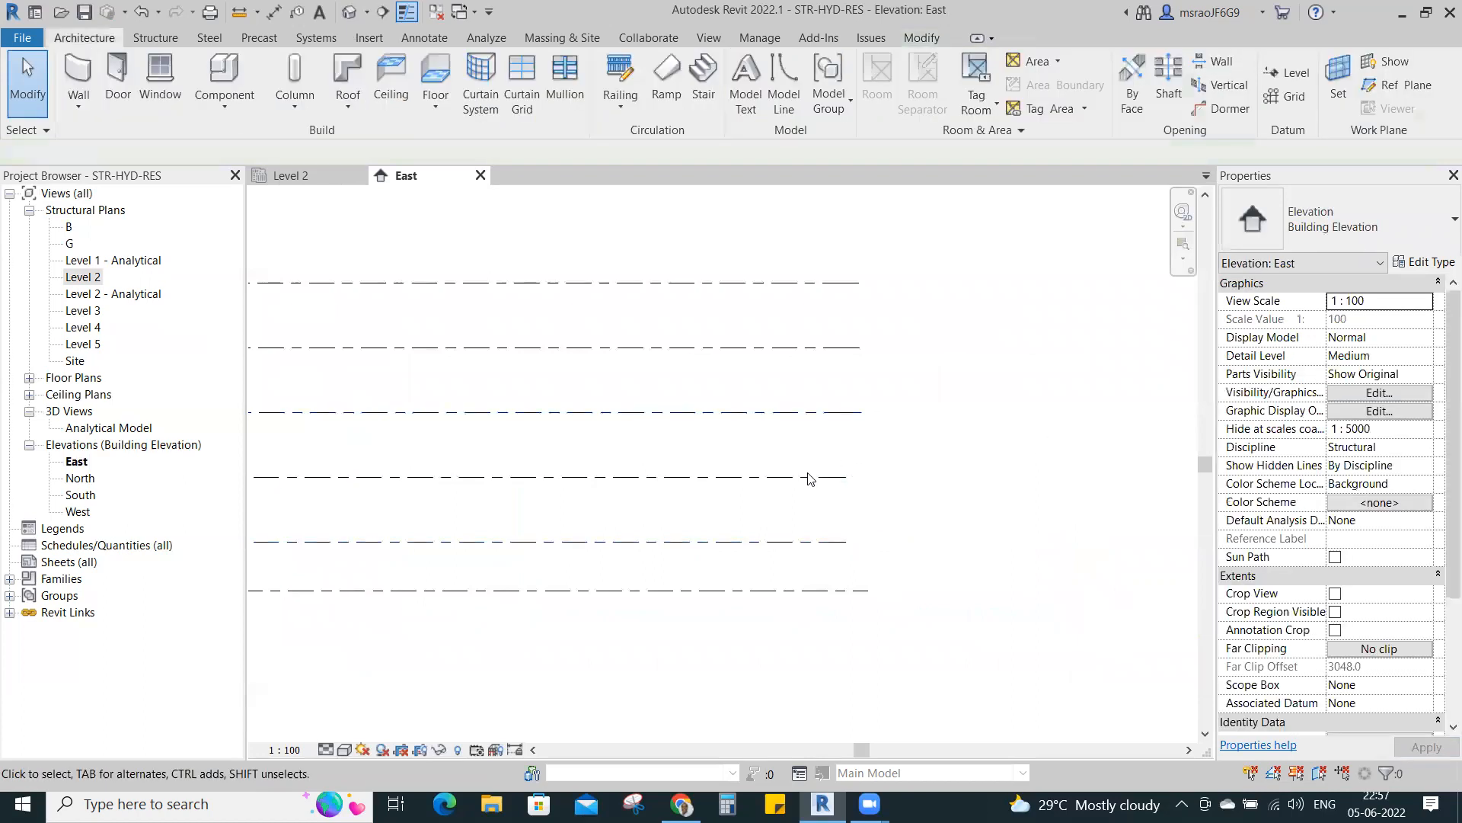
- Rename the level directly above G as F, together with its corresponding views
{"action": "left_click", "coordinate": [799, 477]}
{"action": "left_click", "coordinate": [1387, 430]}
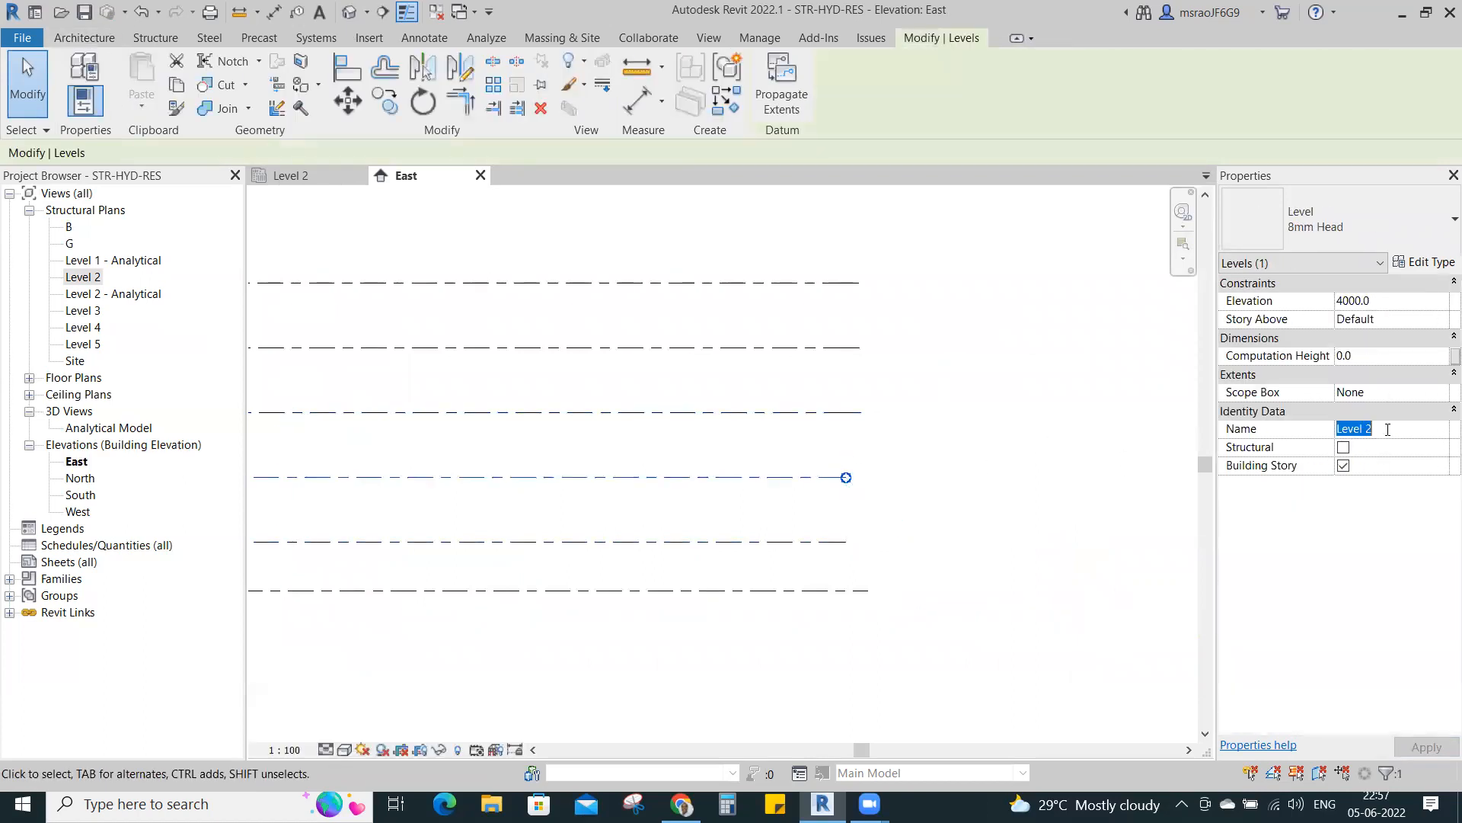
{"action": "type", "text": "F"}
{"action": "key", "text": "Return"}
{"action": "left_click", "coordinate": [800, 402]}
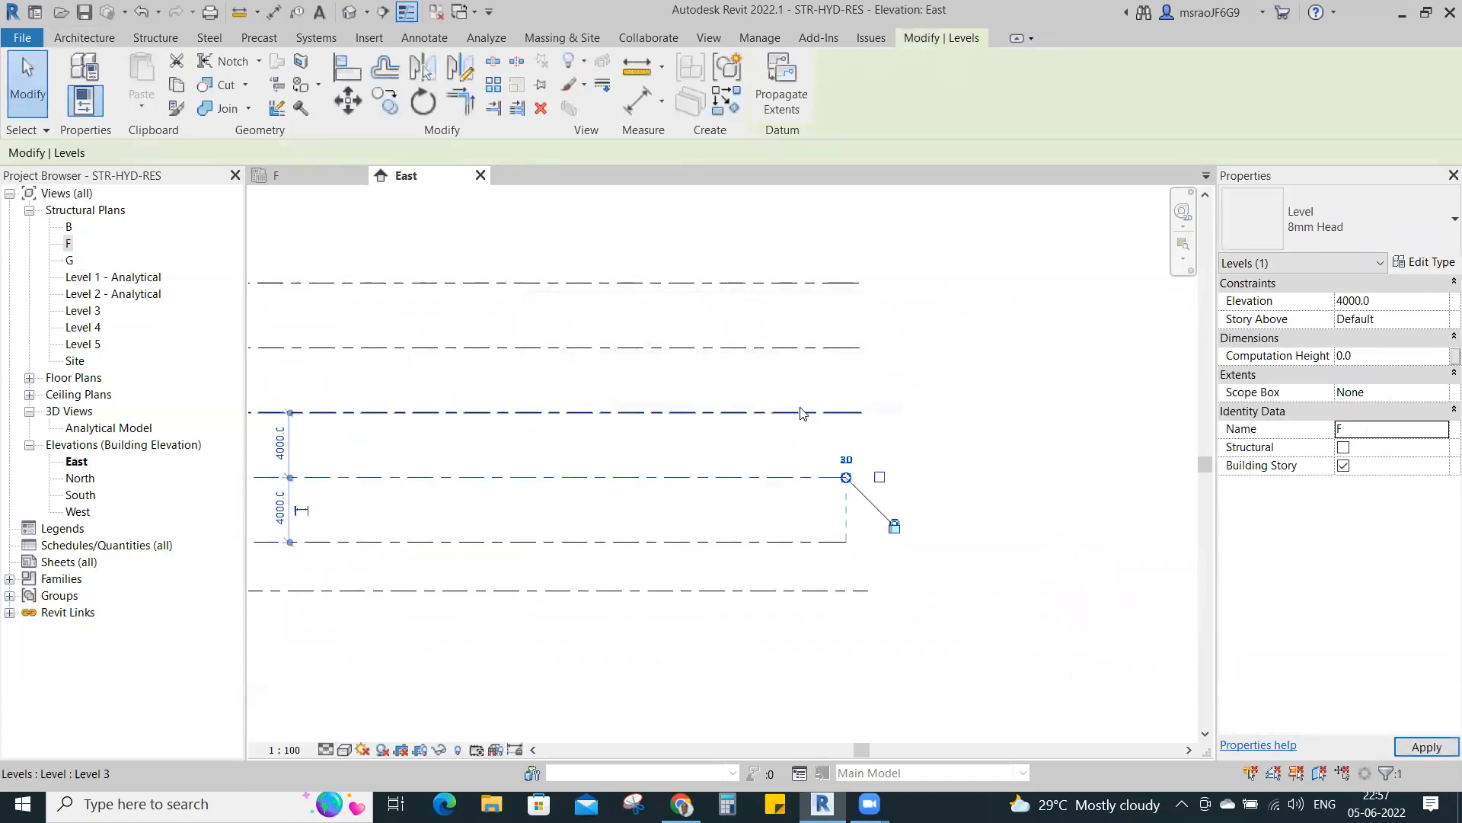
{"action": "key", "text": "Escape"}
- Rename the level directly above F as S, together with its corresponding views
{"action": "left_click", "coordinate": [809, 412]}
{"action": "left_click", "coordinate": [1400, 432]}
{"action": "type", "text": "S"}
{"action": "key", "text": "Return"}
{"action": "left_click", "coordinate": [798, 403]}
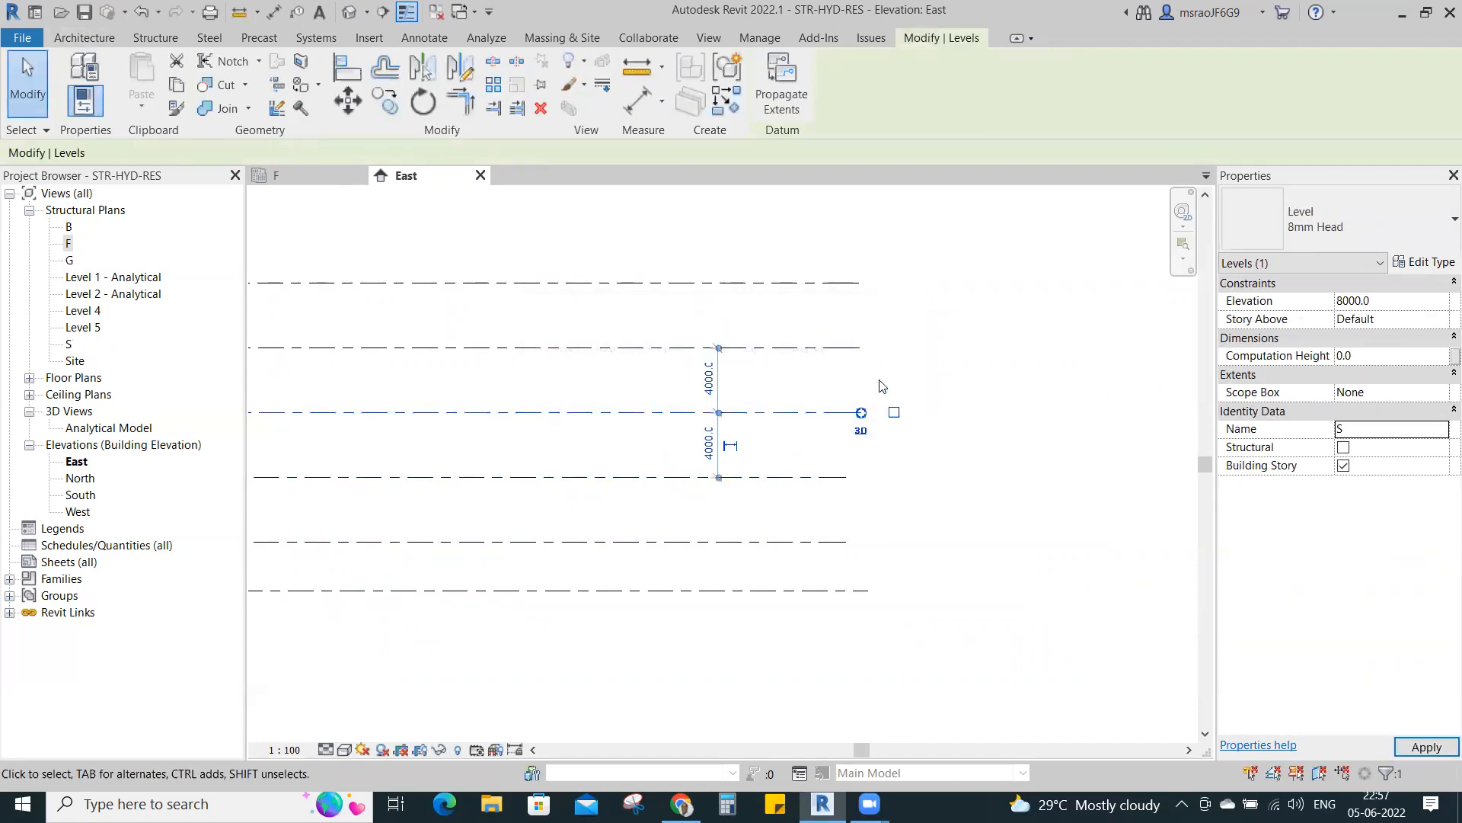
{"action": "key", "text": "Escape"}
- Rename the level directly above S as T, together with its corresponding views
{"action": "left_click", "coordinate": [824, 346]}
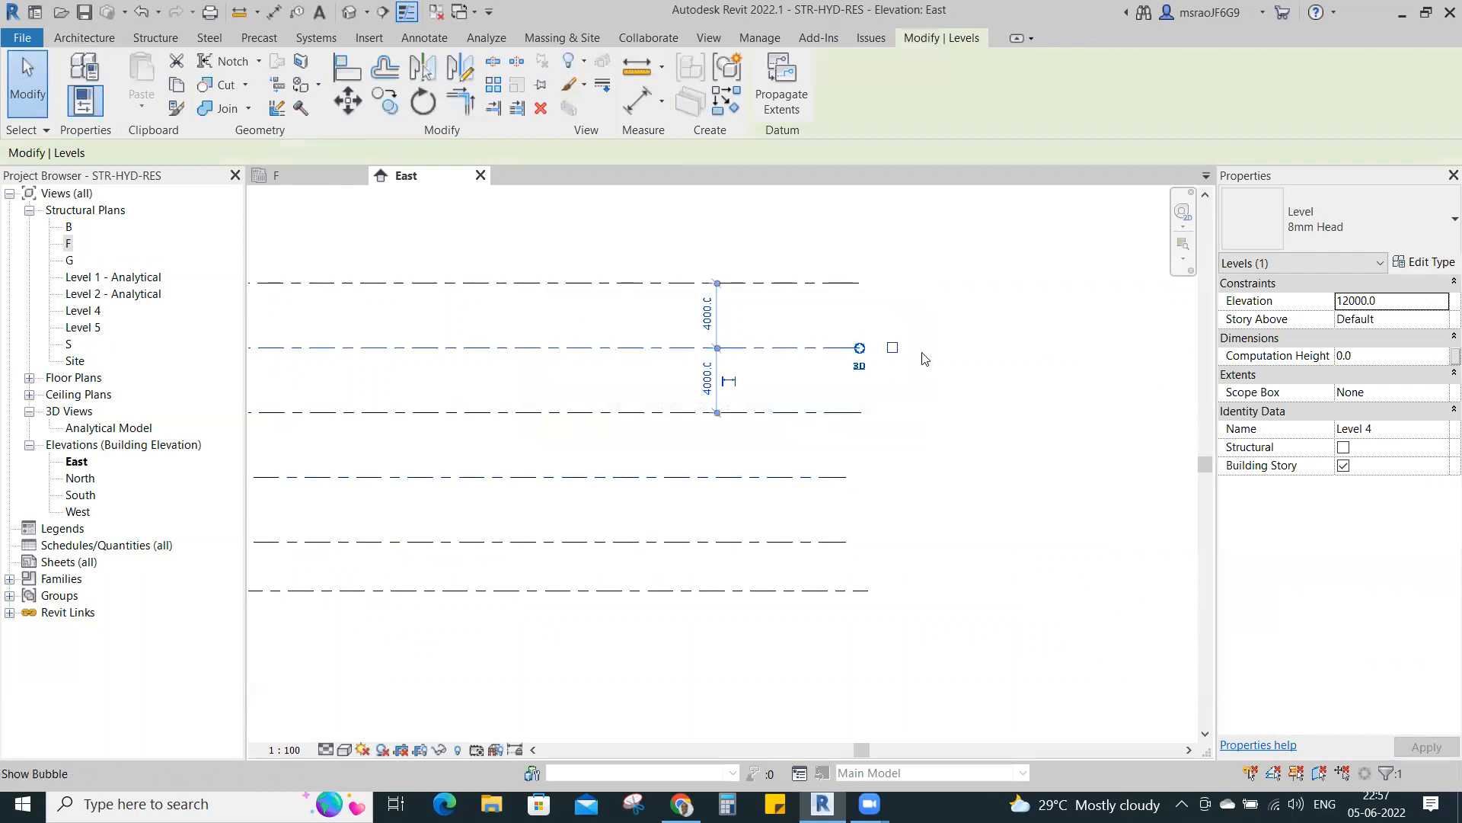
{"action": "left_click", "coordinate": [1387, 431]}
{"action": "type", "text": "T"}
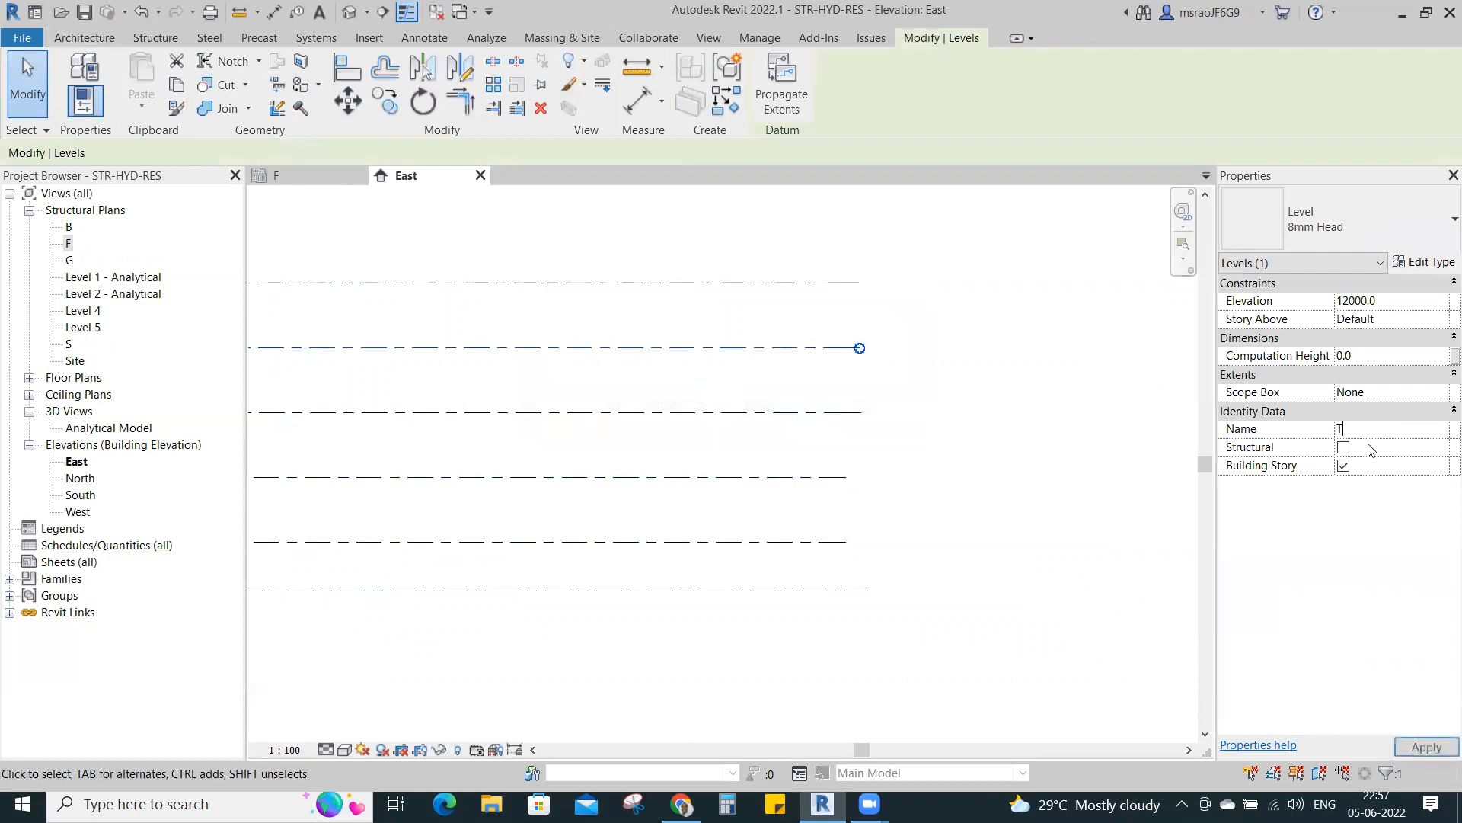
{"action": "key", "text": "Return"}
{"action": "left_click", "coordinate": [799, 402]}
- Rename the topmost level as R, together with its corresponding views
{"action": "left_click", "coordinate": [809, 294]}
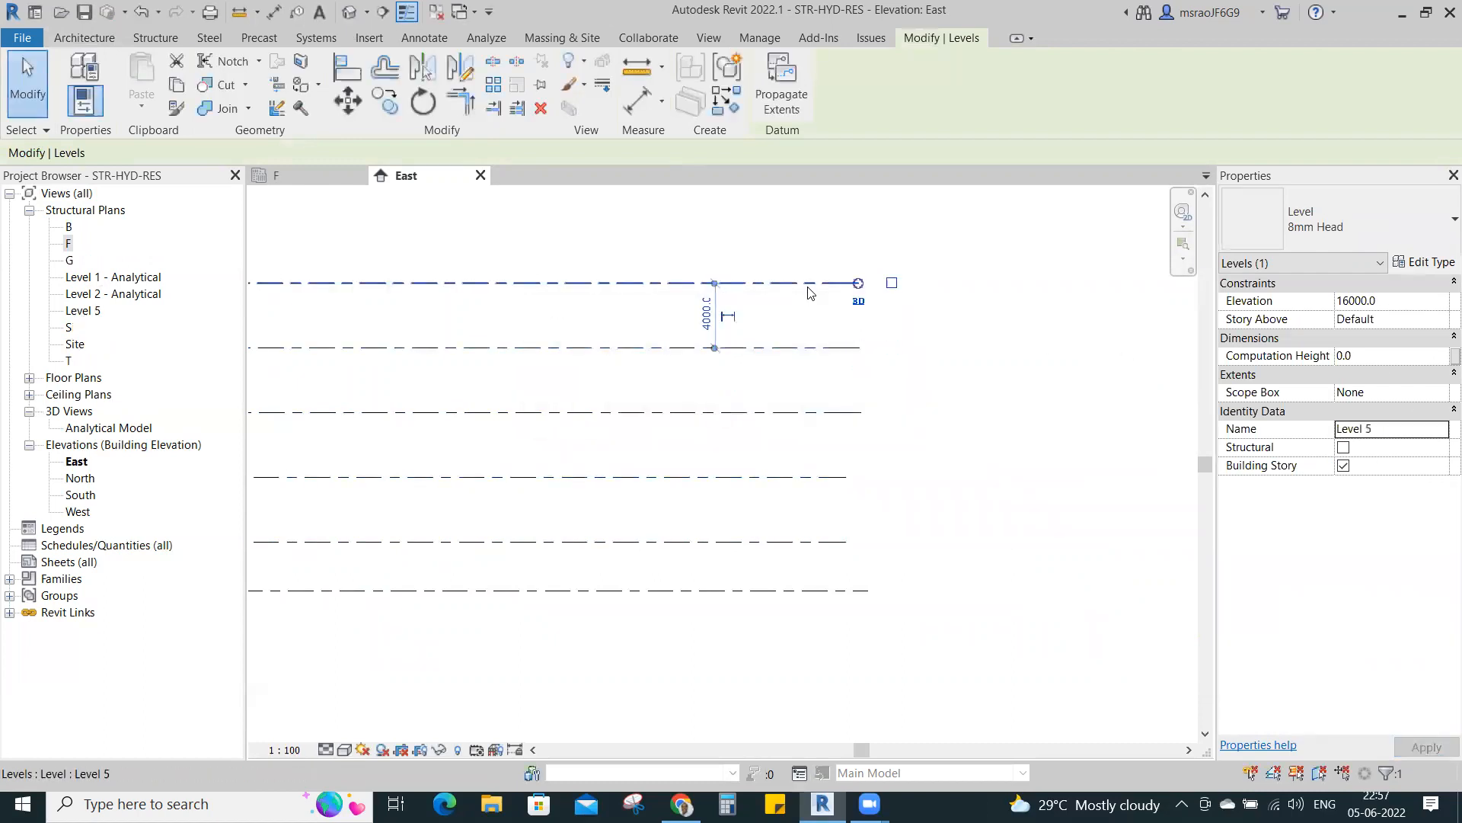
{"action": "left_click", "coordinate": [1396, 432]}
{"action": "type", "text": "R"}
{"action": "key", "text": "Return"}
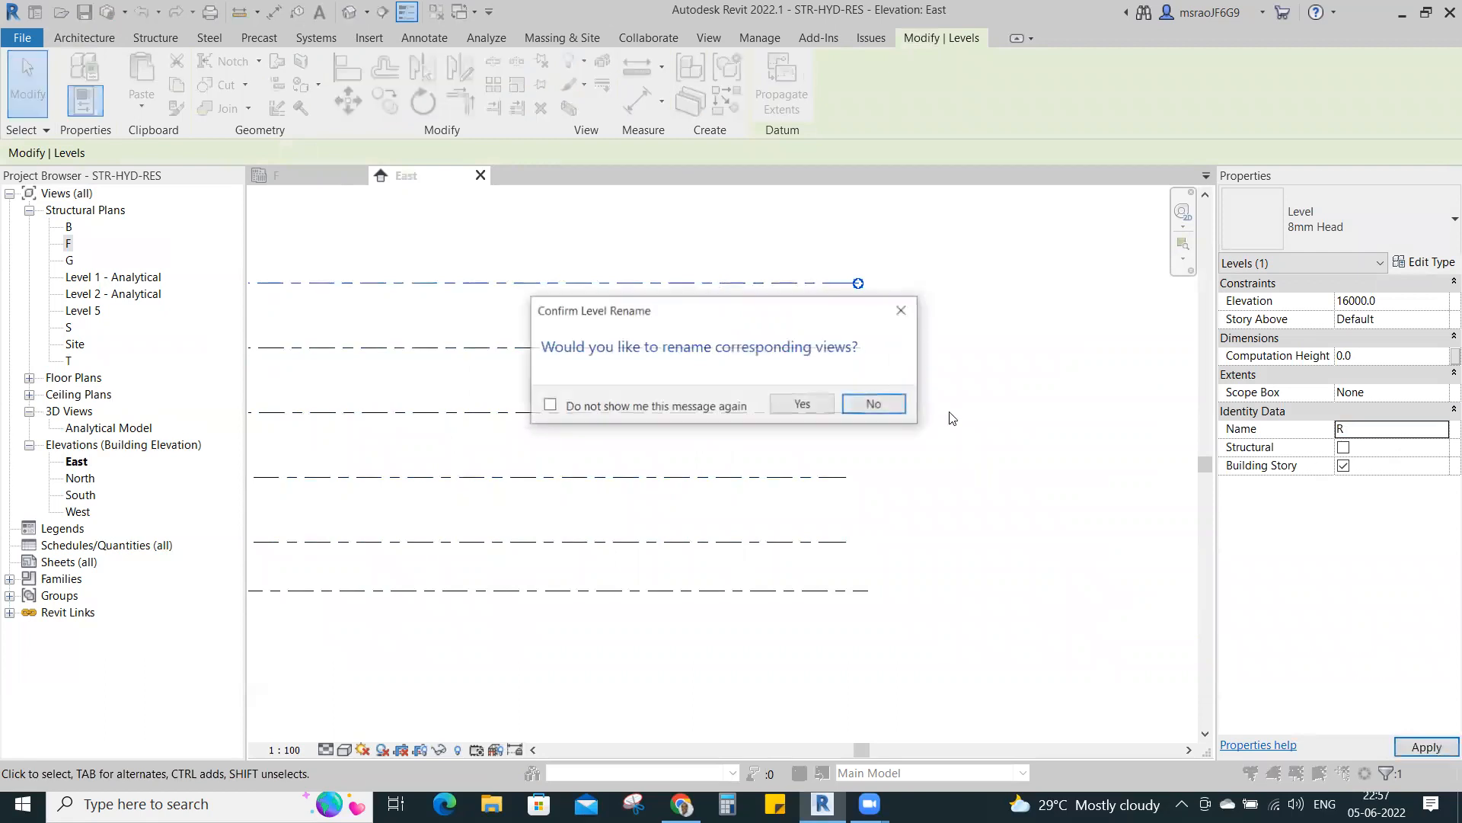
{"action": "left_click", "coordinate": [801, 403]}
{"action": "left_click", "coordinate": [607, 388]}
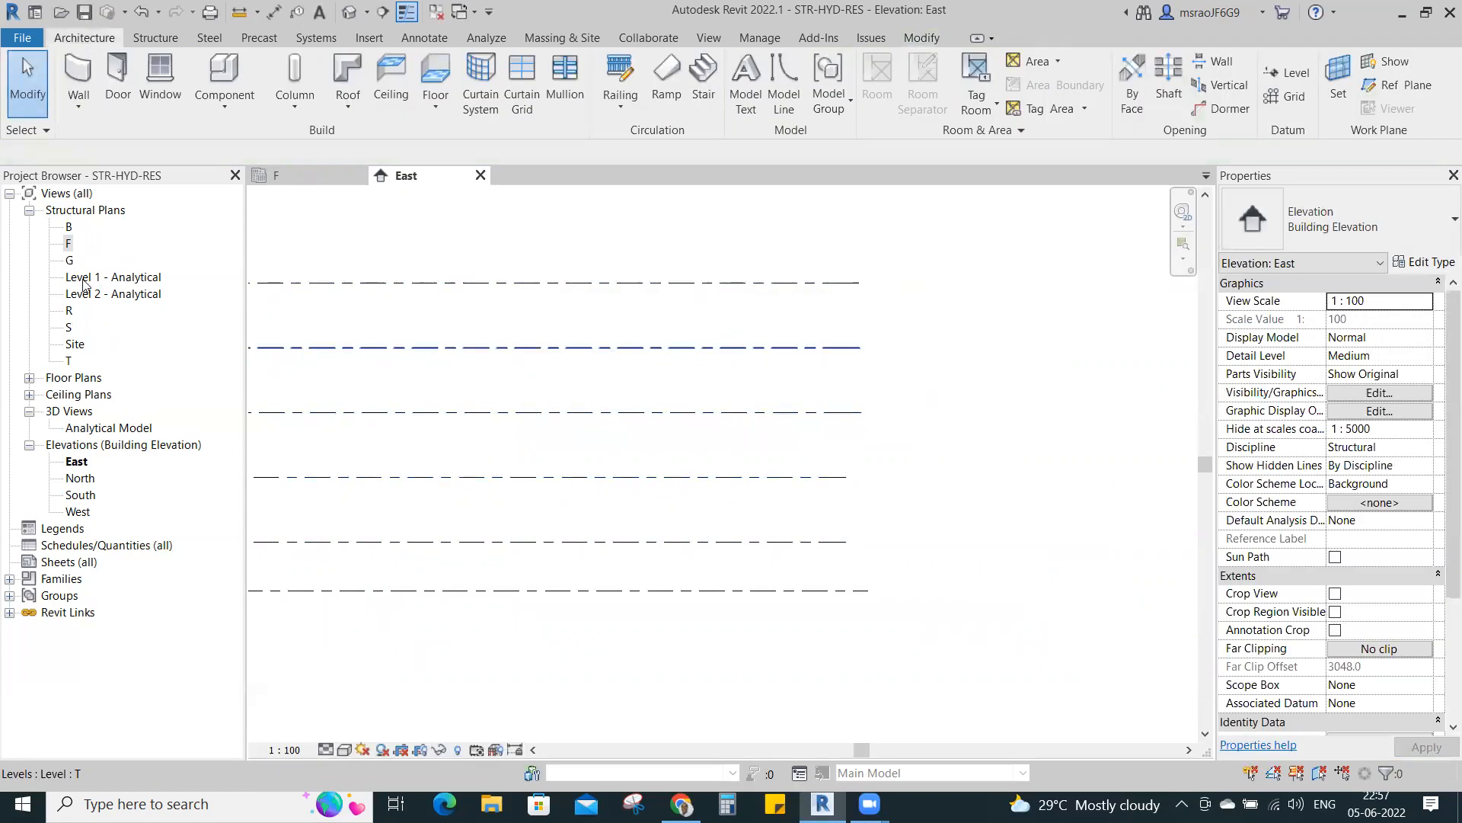
{"action": "key", "text": "z"}
{"action": "key", "text": "a"}
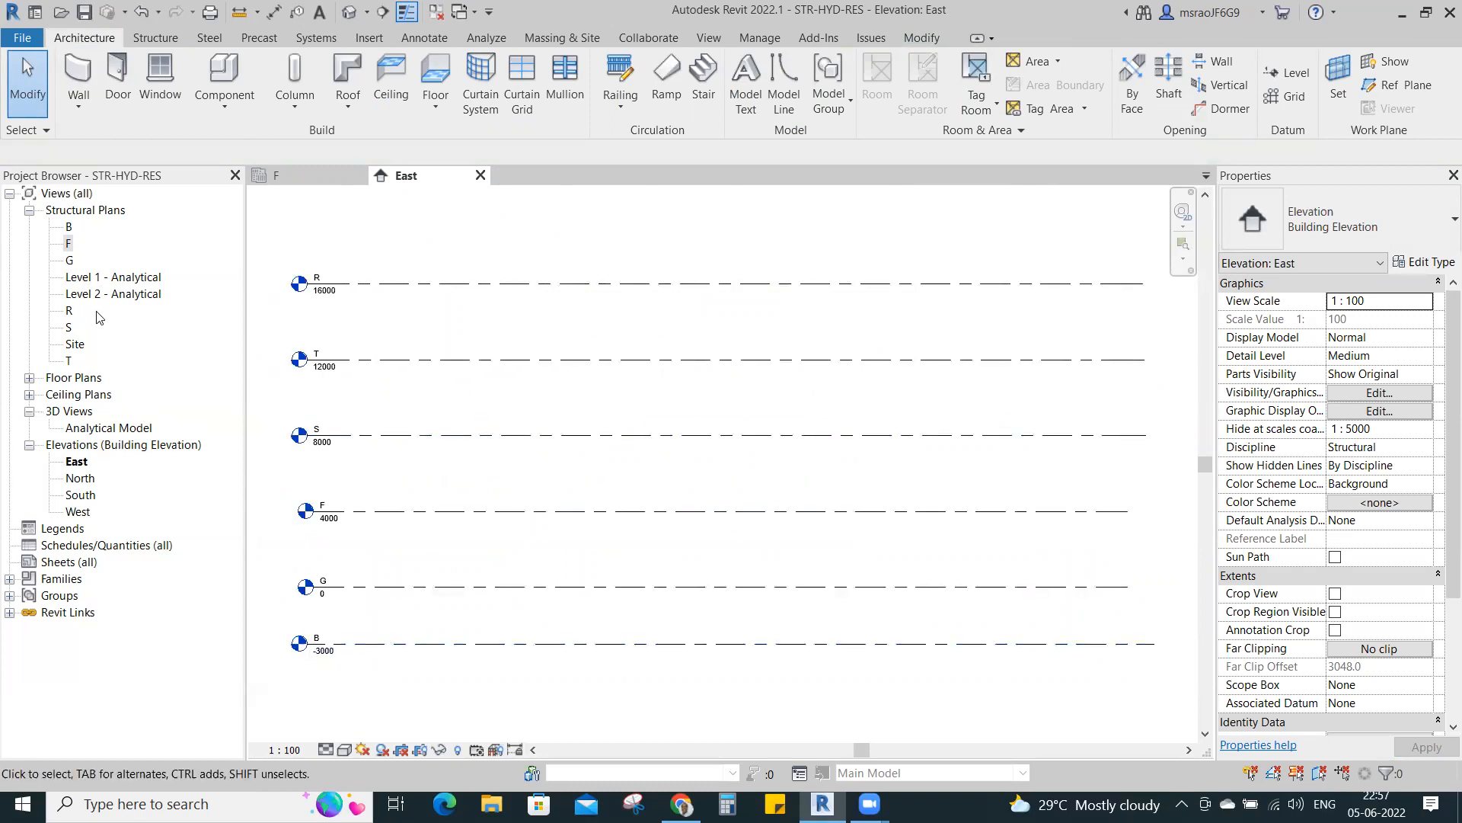
- Open structural plan B and hide the Elevations annotation category in that view
{"action": "double_click", "coordinate": [69, 227]}
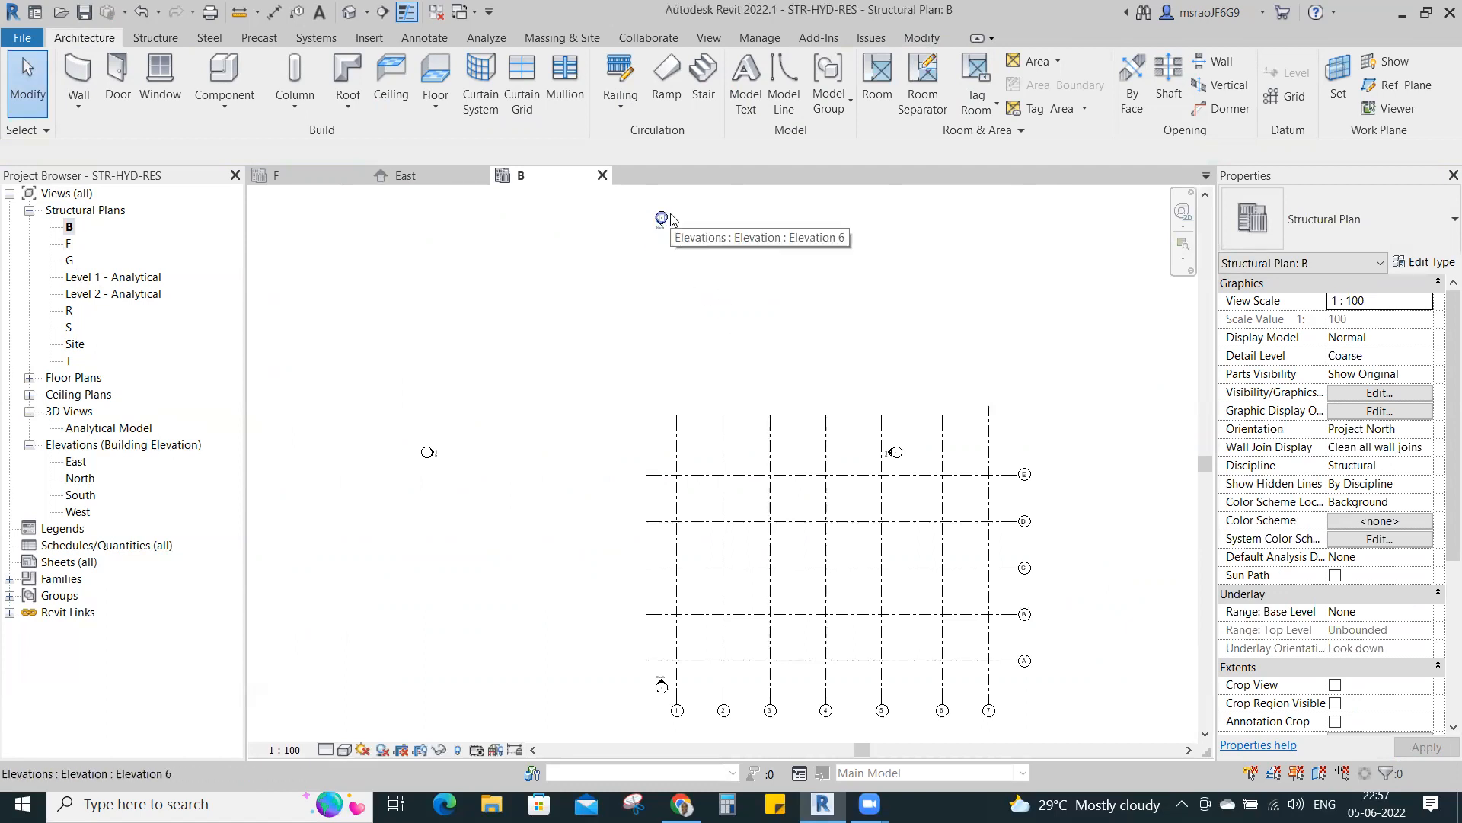
{"action": "key", "text": "v"}
{"action": "key", "text": "v"}
{"action": "left_click", "coordinate": [812, 169]}
{"action": "left_click", "coordinate": [760, 343]}
{"action": "key", "text": "e"}
{"action": "scroll", "coordinate": [759, 366], "scroll_direction": "down", "scroll_amount": 2}
{"action": "left_click", "coordinate": [718, 451]}
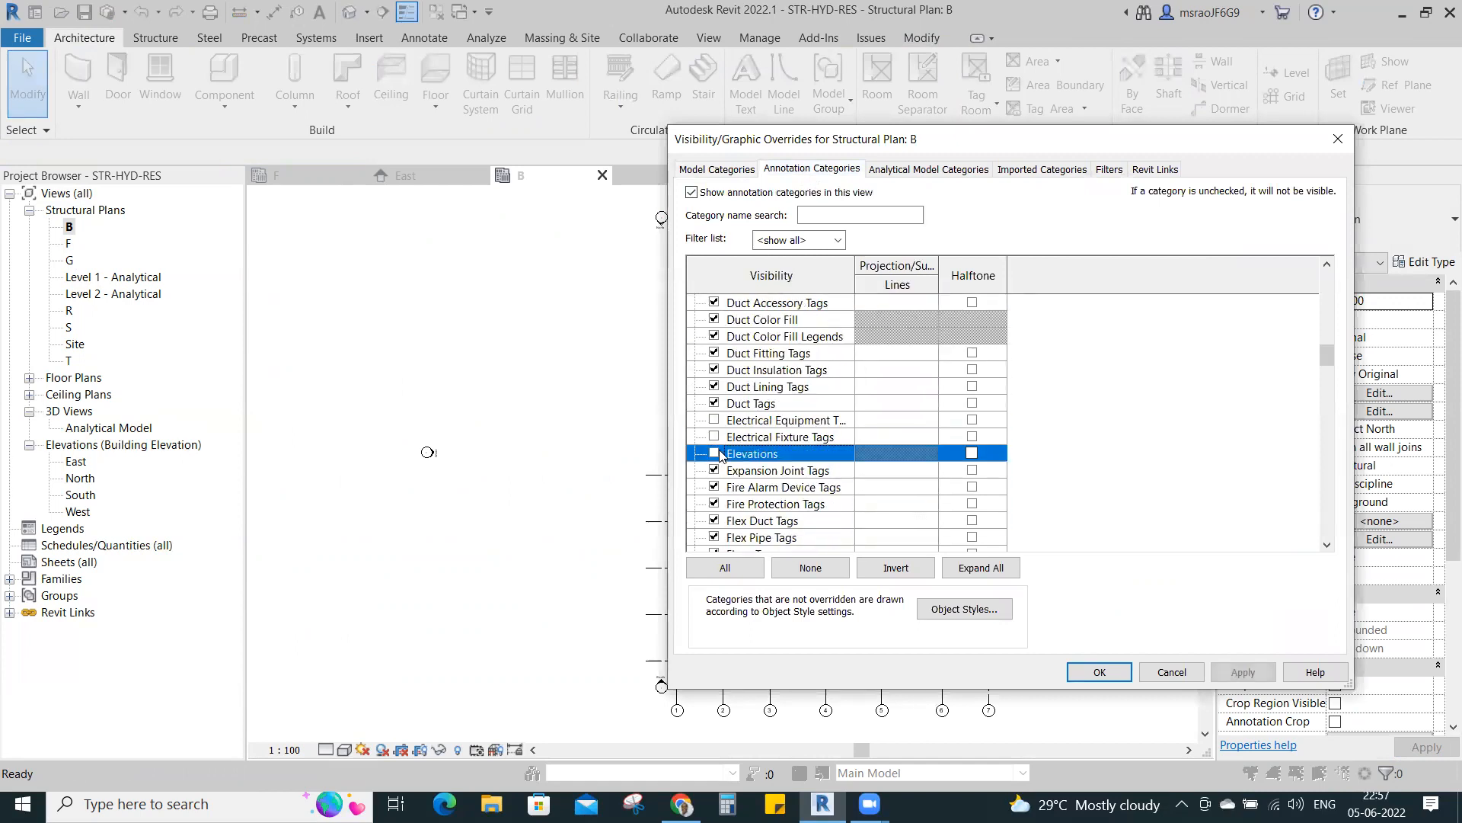
{"action": "left_click", "coordinate": [1099, 672]}
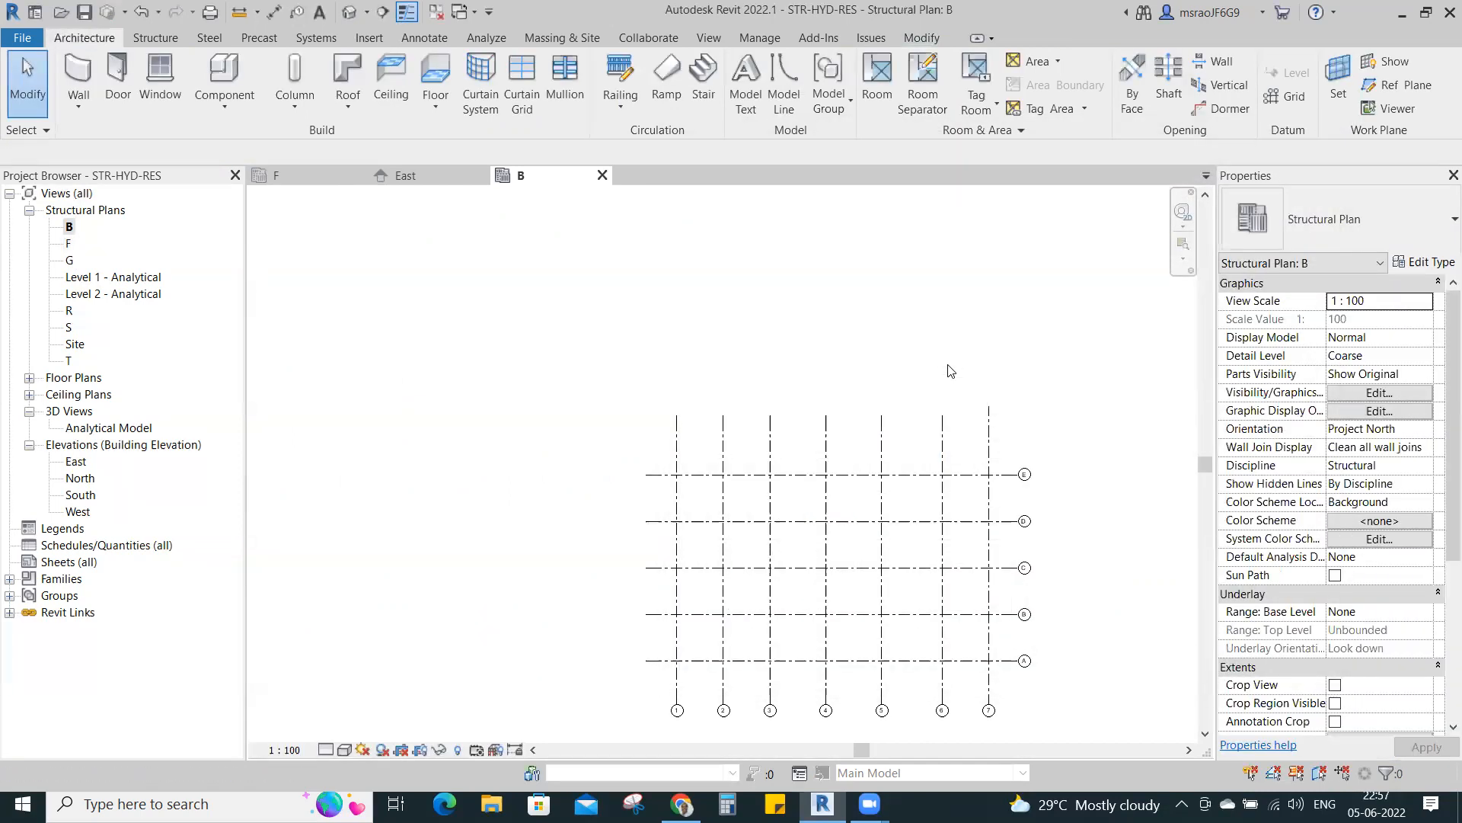
{"action": "middle_click", "coordinate": [951, 370]}
{"action": "middle_click", "coordinate": [951, 371]}
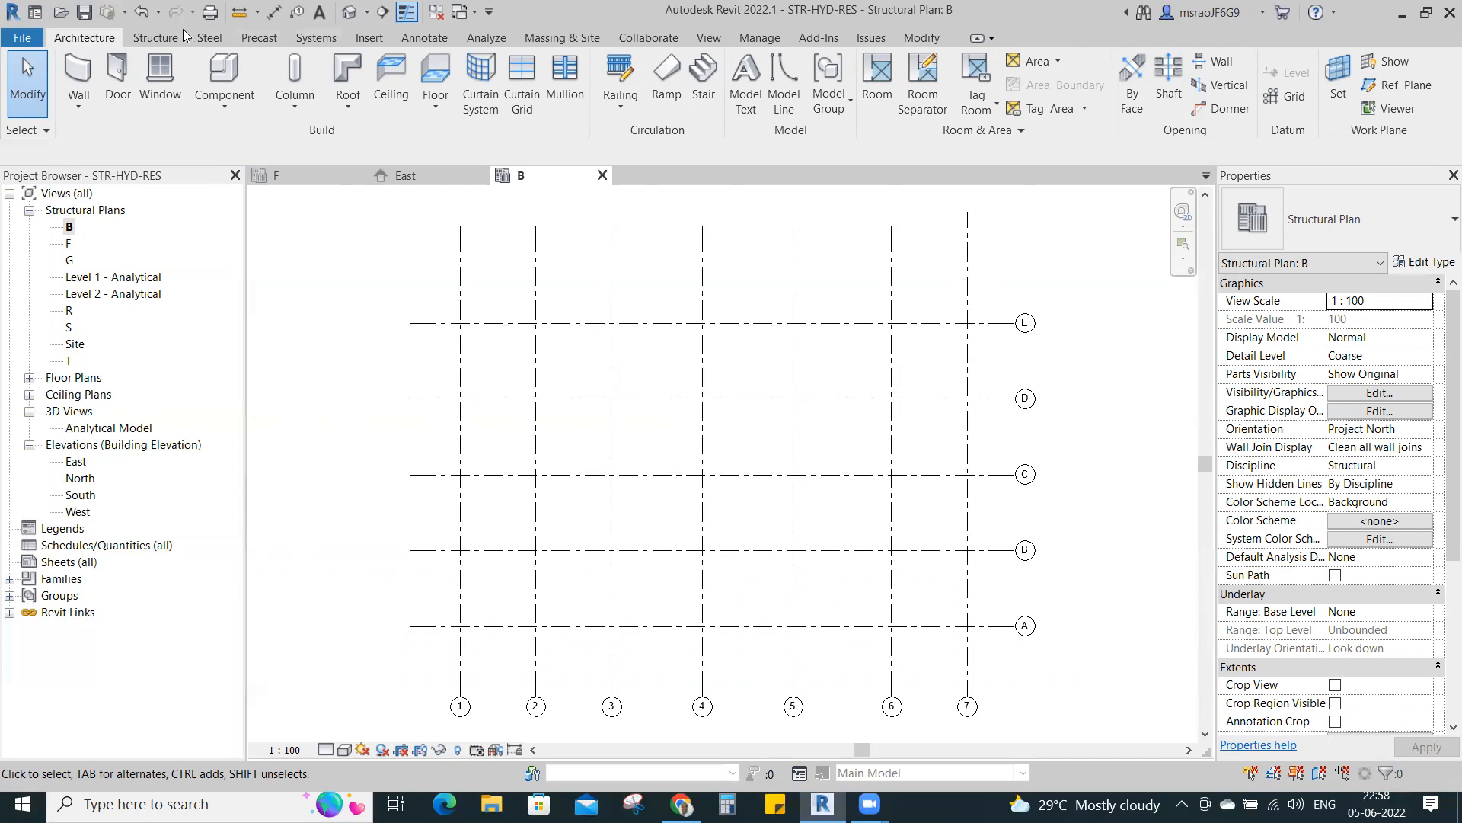
- Create vertical grids 1 to 7 by picking the linked model's vertical grid lines in plan B
{"action": "left_click", "coordinate": [1281, 103]}
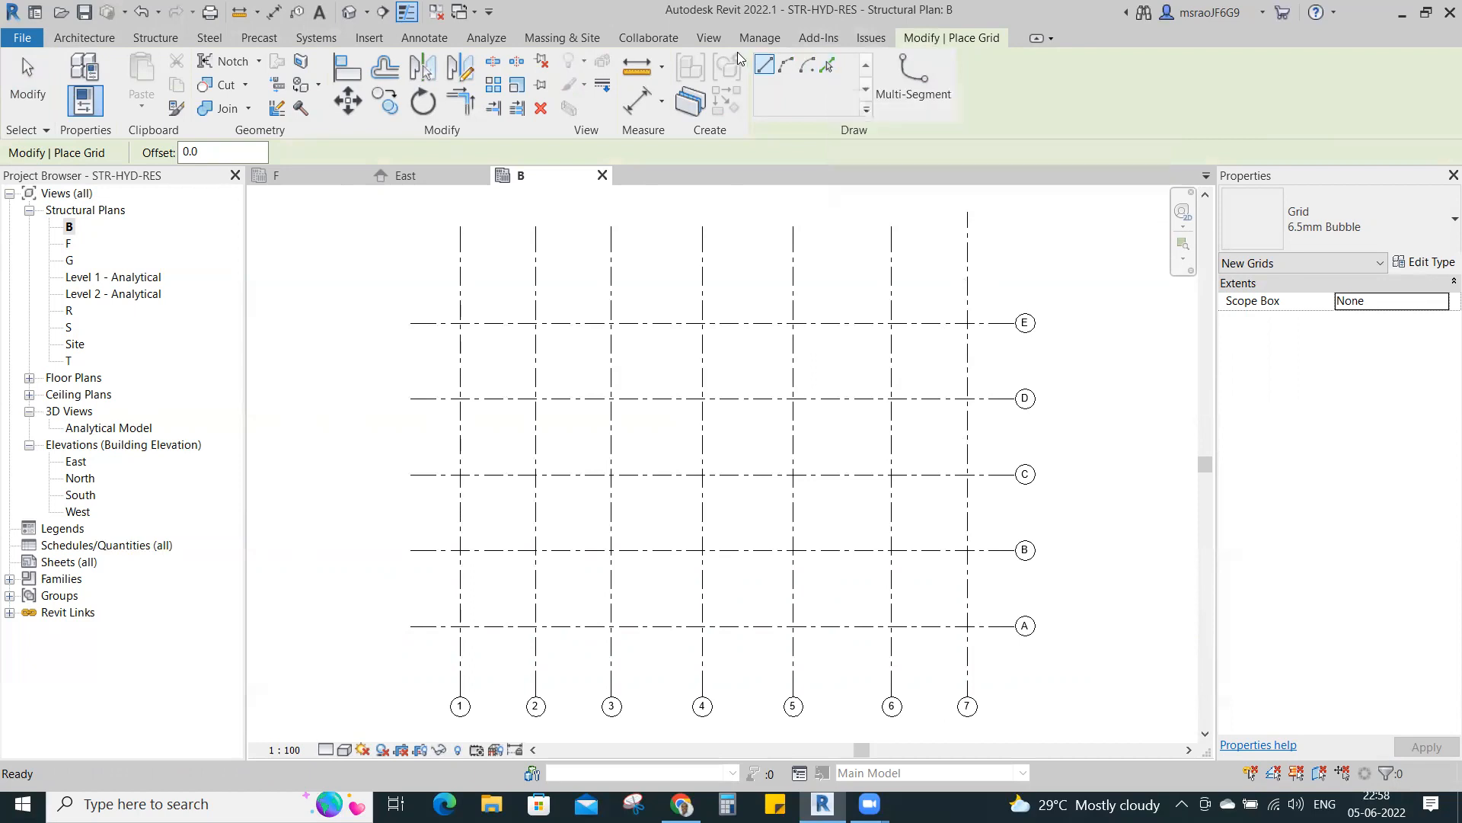
{"action": "left_click", "coordinate": [830, 67]}
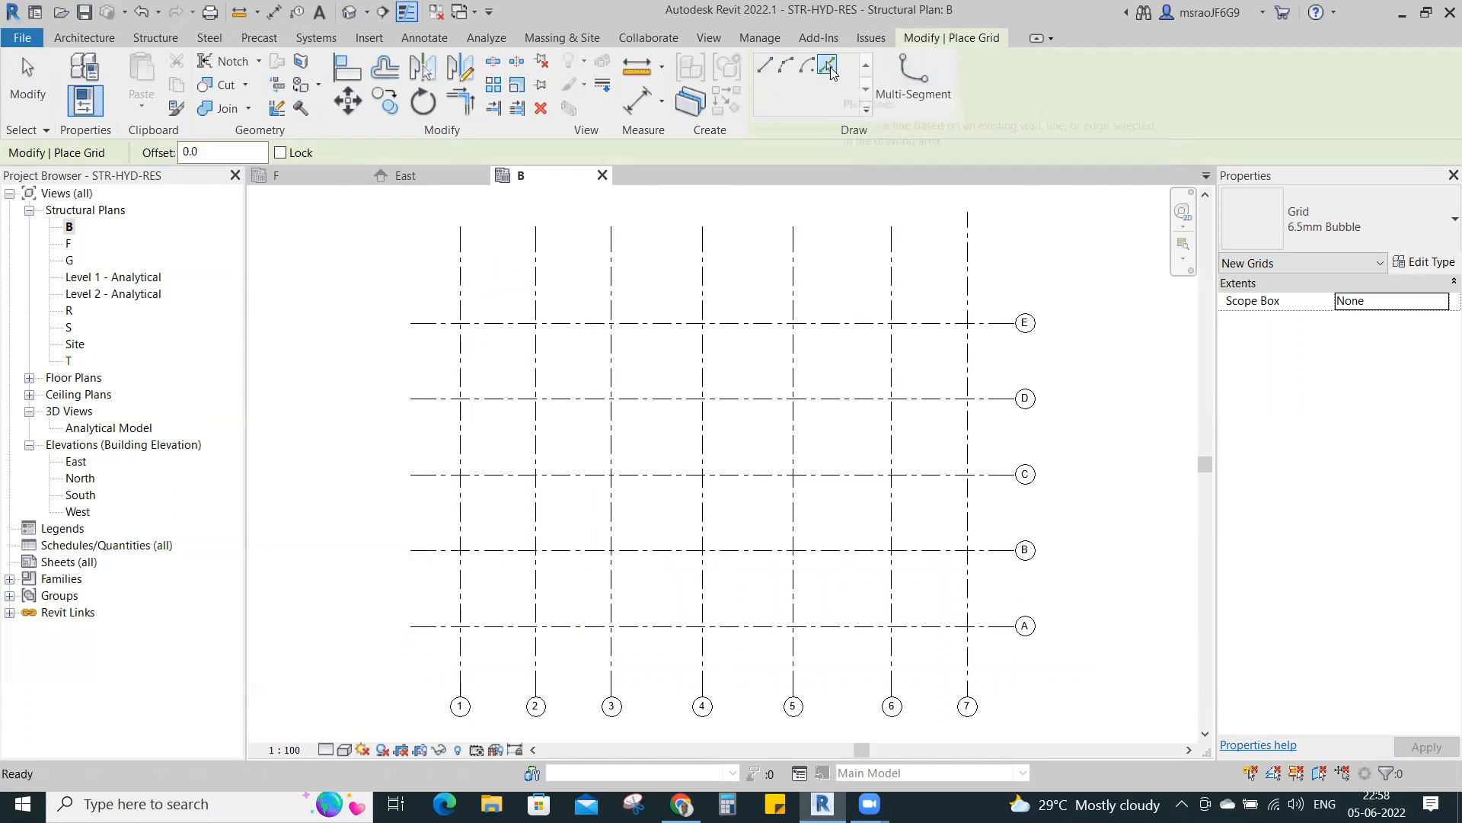
{"action": "left_click", "coordinate": [462, 261]}
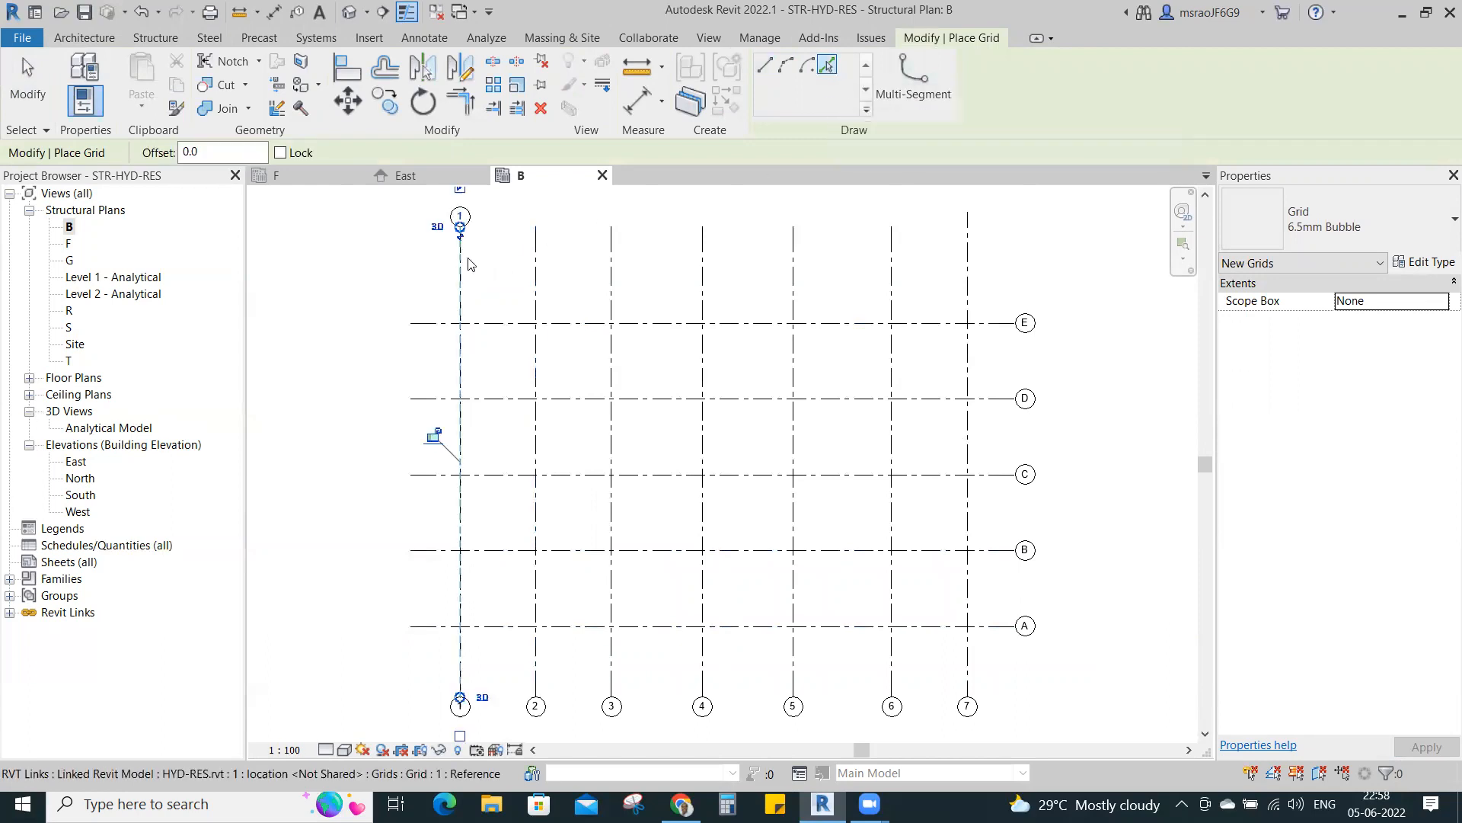
{"action": "left_click", "coordinate": [537, 259]}
{"action": "left_click", "coordinate": [611, 261]}
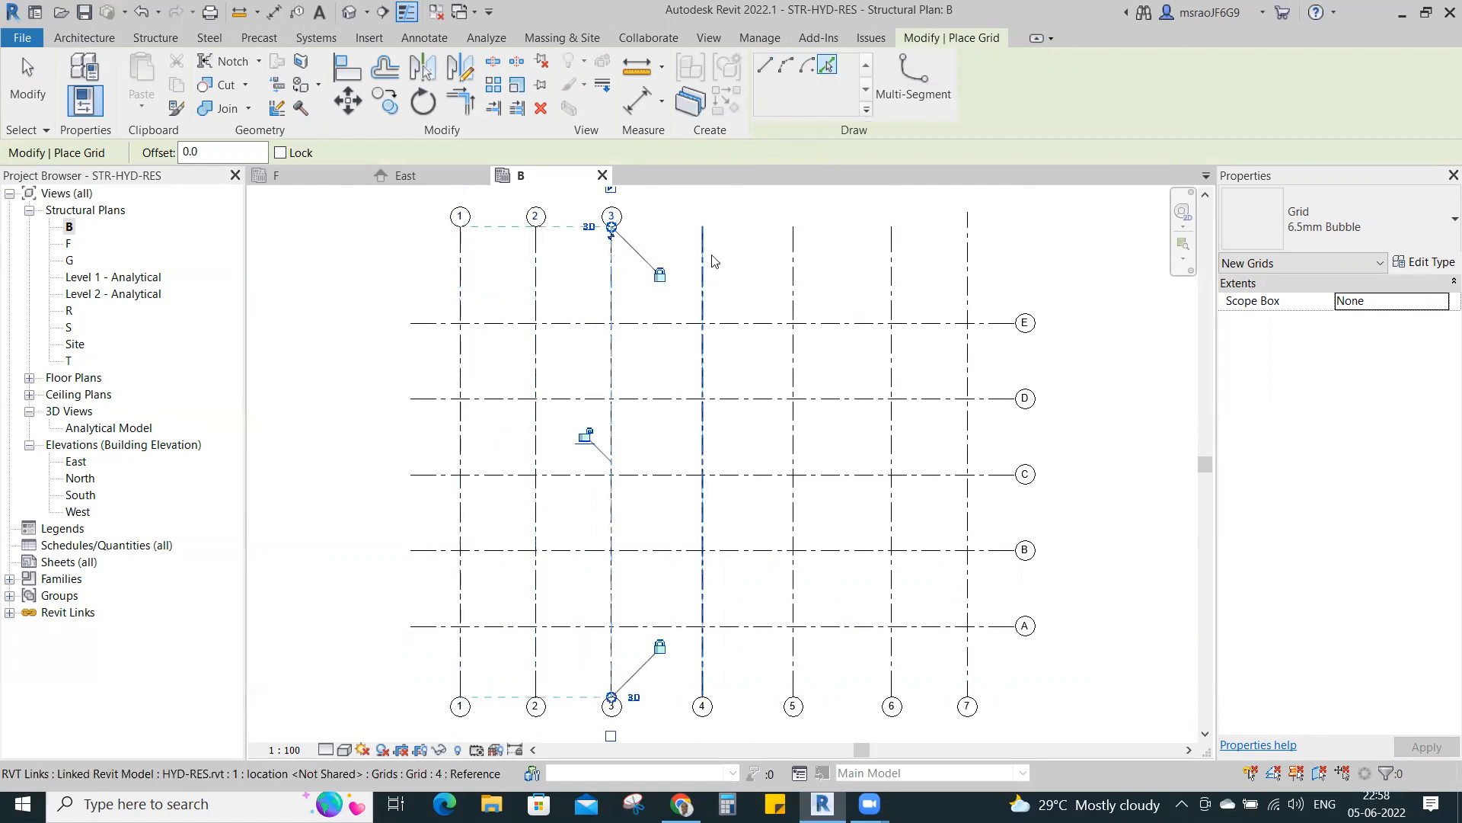
{"action": "left_click", "coordinate": [702, 260]}
{"action": "left_click", "coordinate": [792, 263]}
{"action": "left_click", "coordinate": [892, 259]}
{"action": "left_click", "coordinate": [969, 256]}
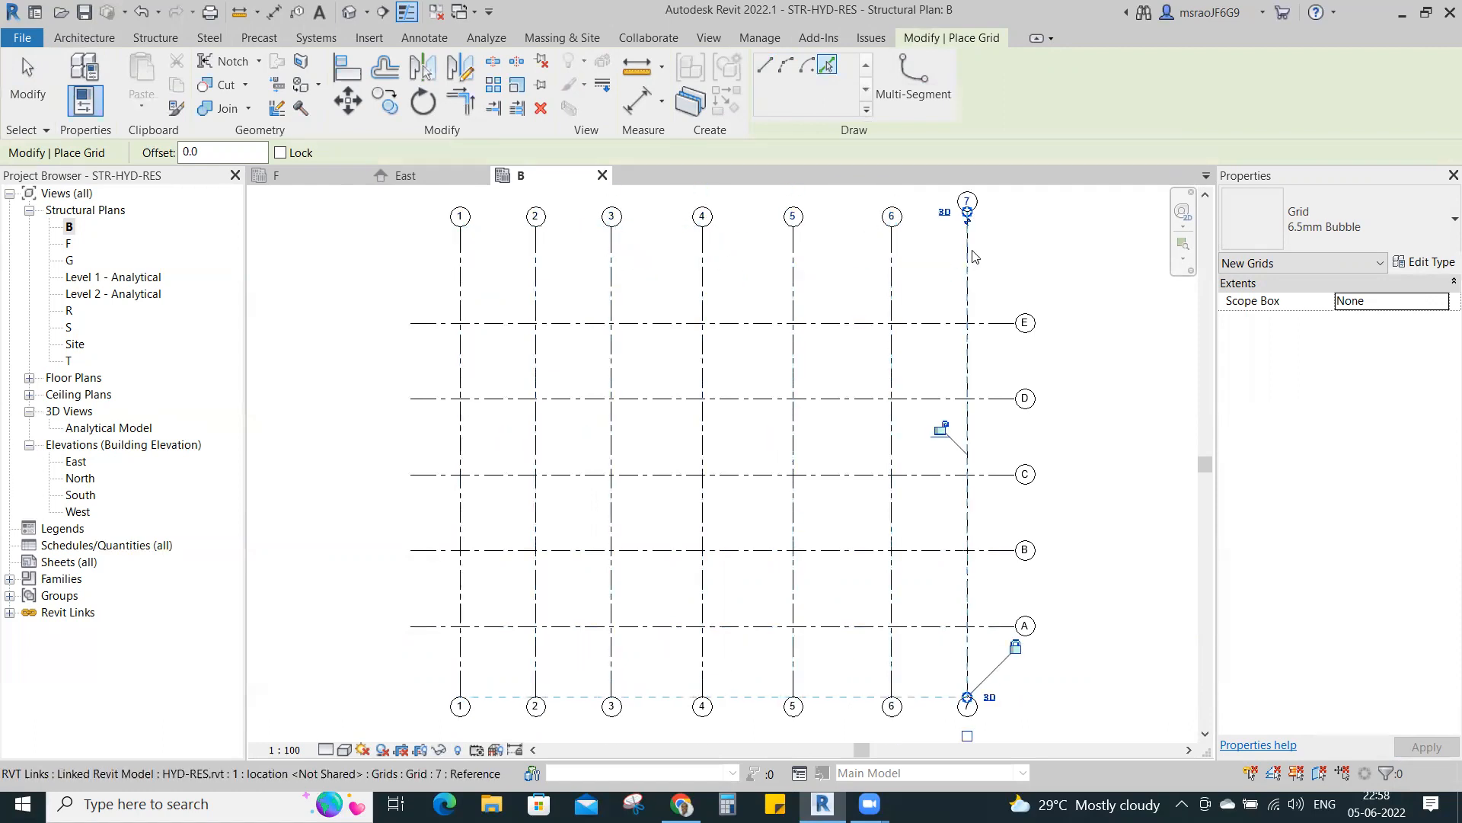
- Create a horizontal grid by picking the linked grid line A and name the new grid A
{"action": "left_click", "coordinate": [935, 632]}
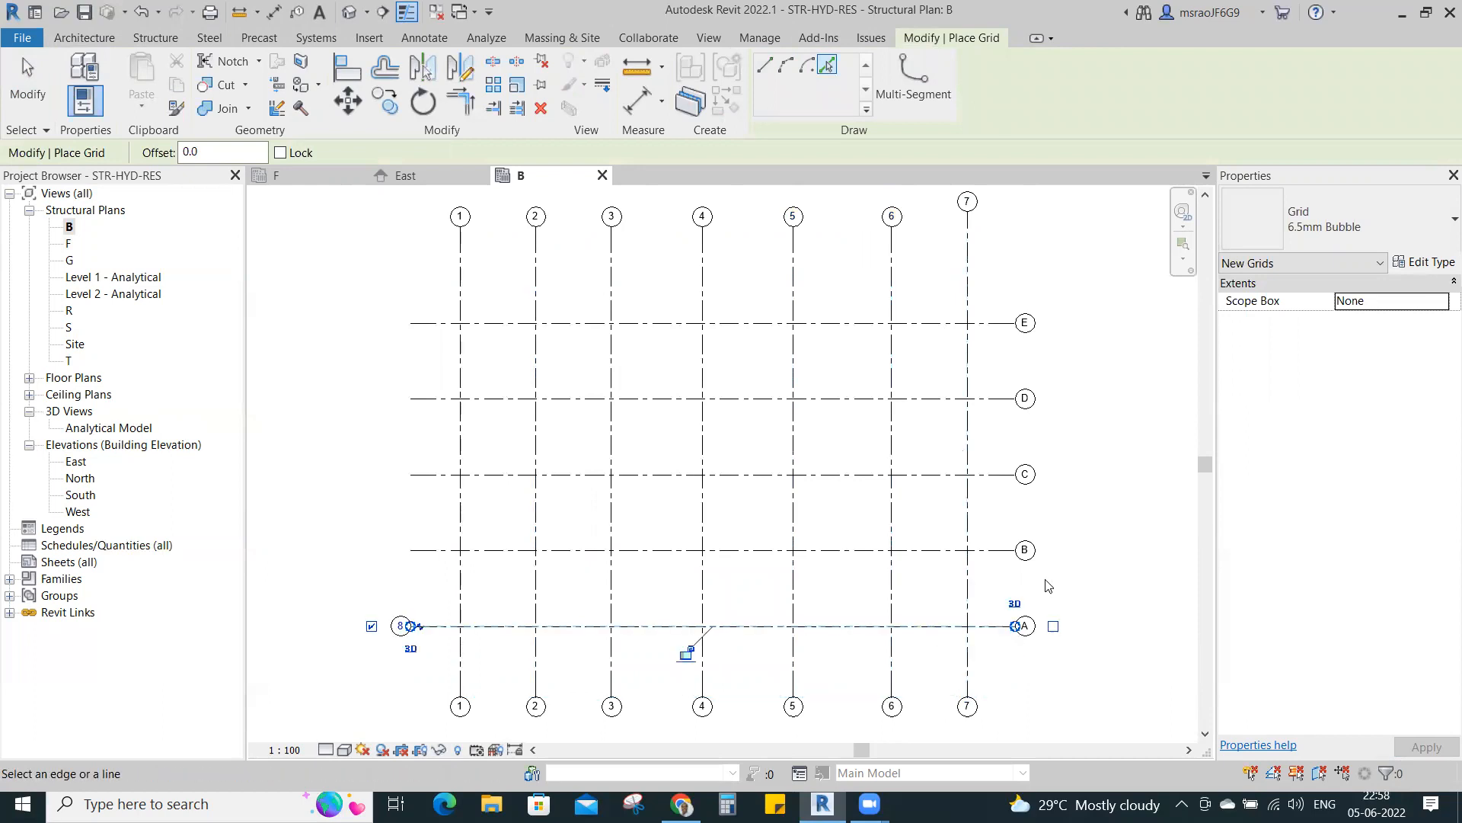
{"action": "key", "text": "Escape"}
{"action": "key", "text": "Escape"}
{"action": "scroll", "coordinate": [402, 647], "scroll_direction": "up", "scroll_amount": 2}
{"action": "left_click", "coordinate": [447, 604]}
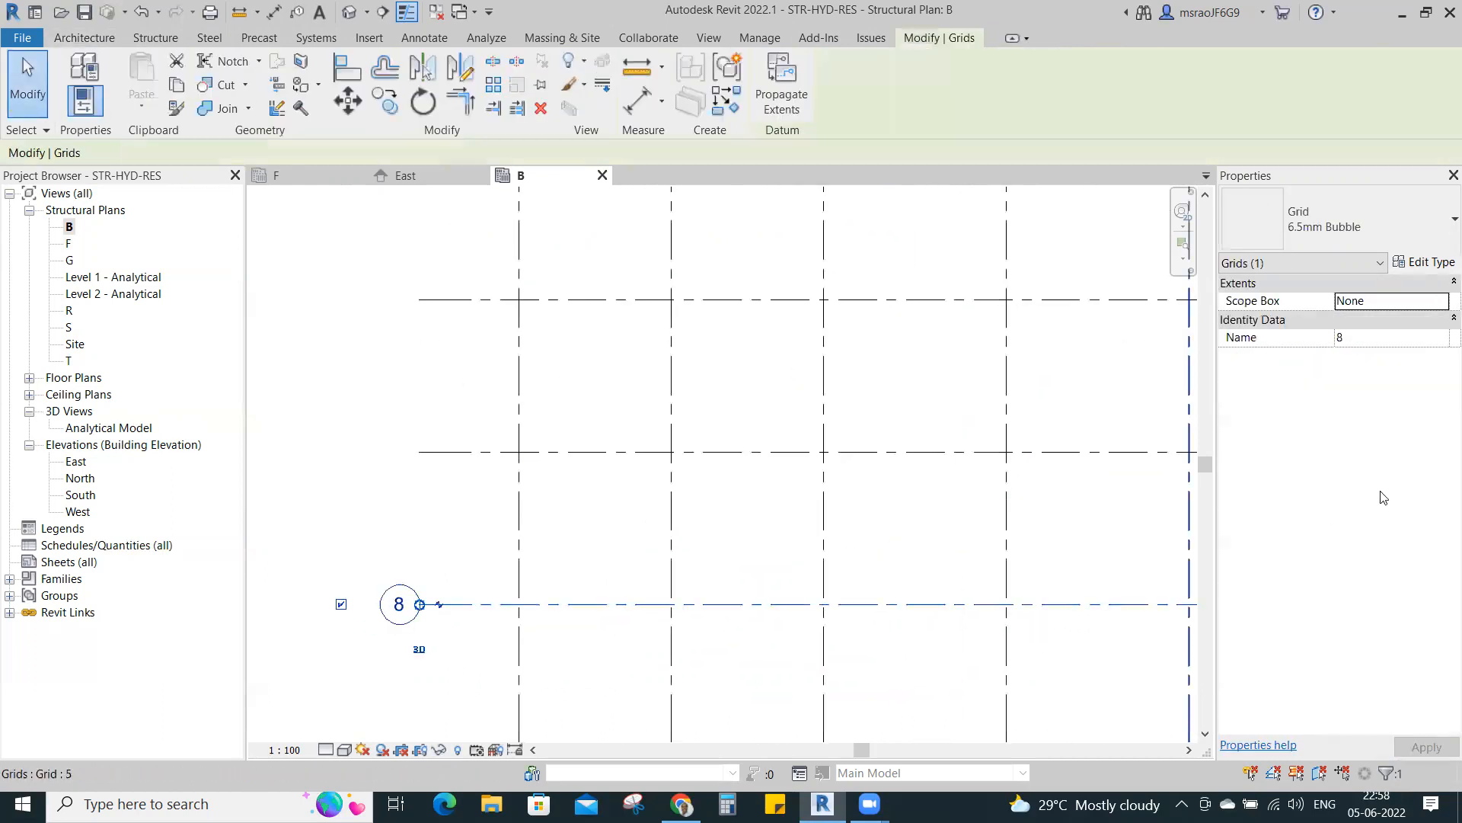
{"action": "left_click", "coordinate": [1384, 335]}
{"action": "type", "text": "A"}
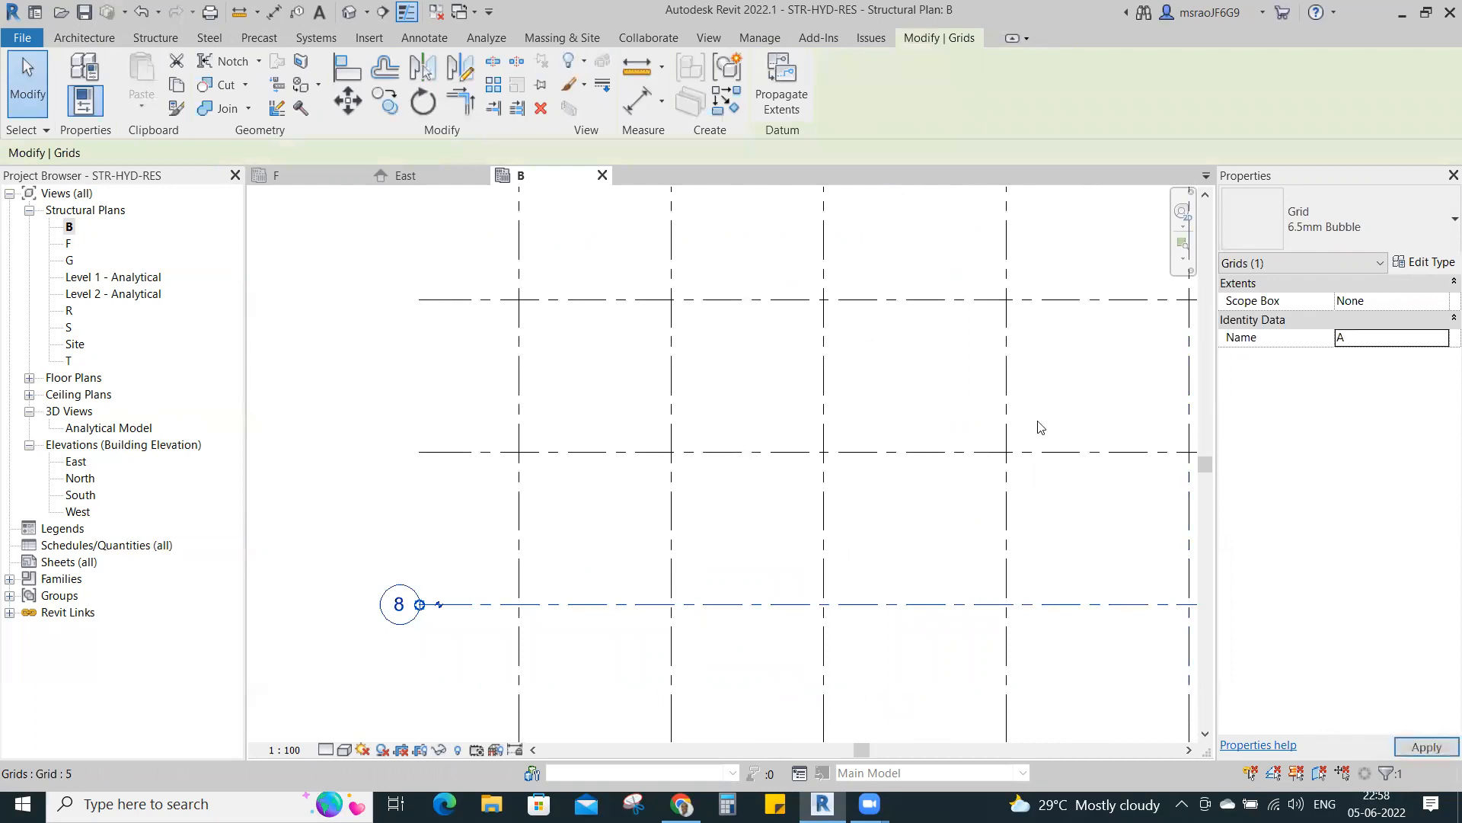
{"action": "left_click", "coordinate": [430, 529]}
{"action": "scroll", "coordinate": [434, 528], "scroll_direction": "down", "scroll_amount": 5}
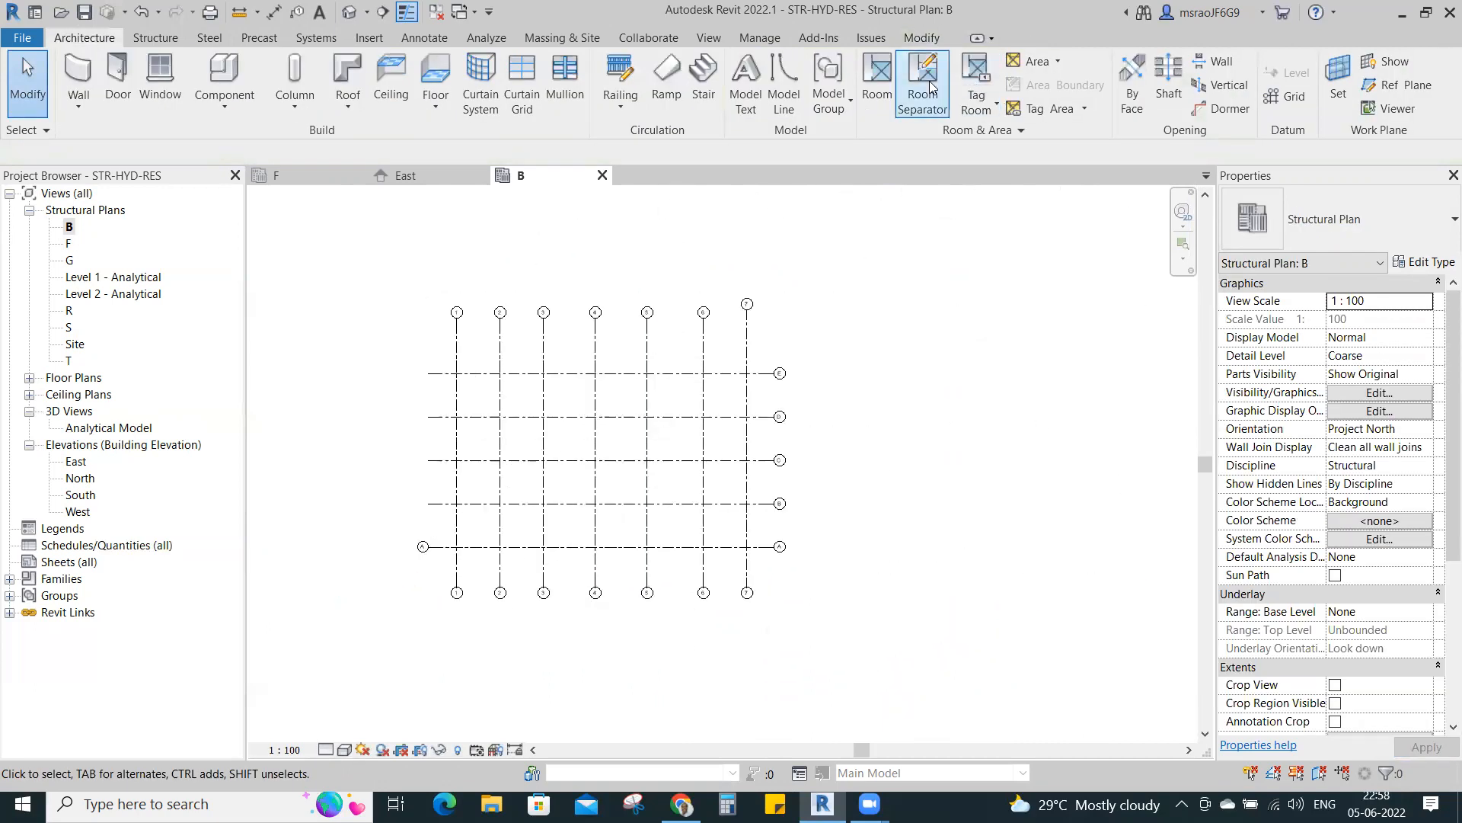
- Create horizontal grids B, C, D and E by picking the linked model's remaining horizontal grid lines
{"action": "left_click", "coordinate": [1281, 97]}
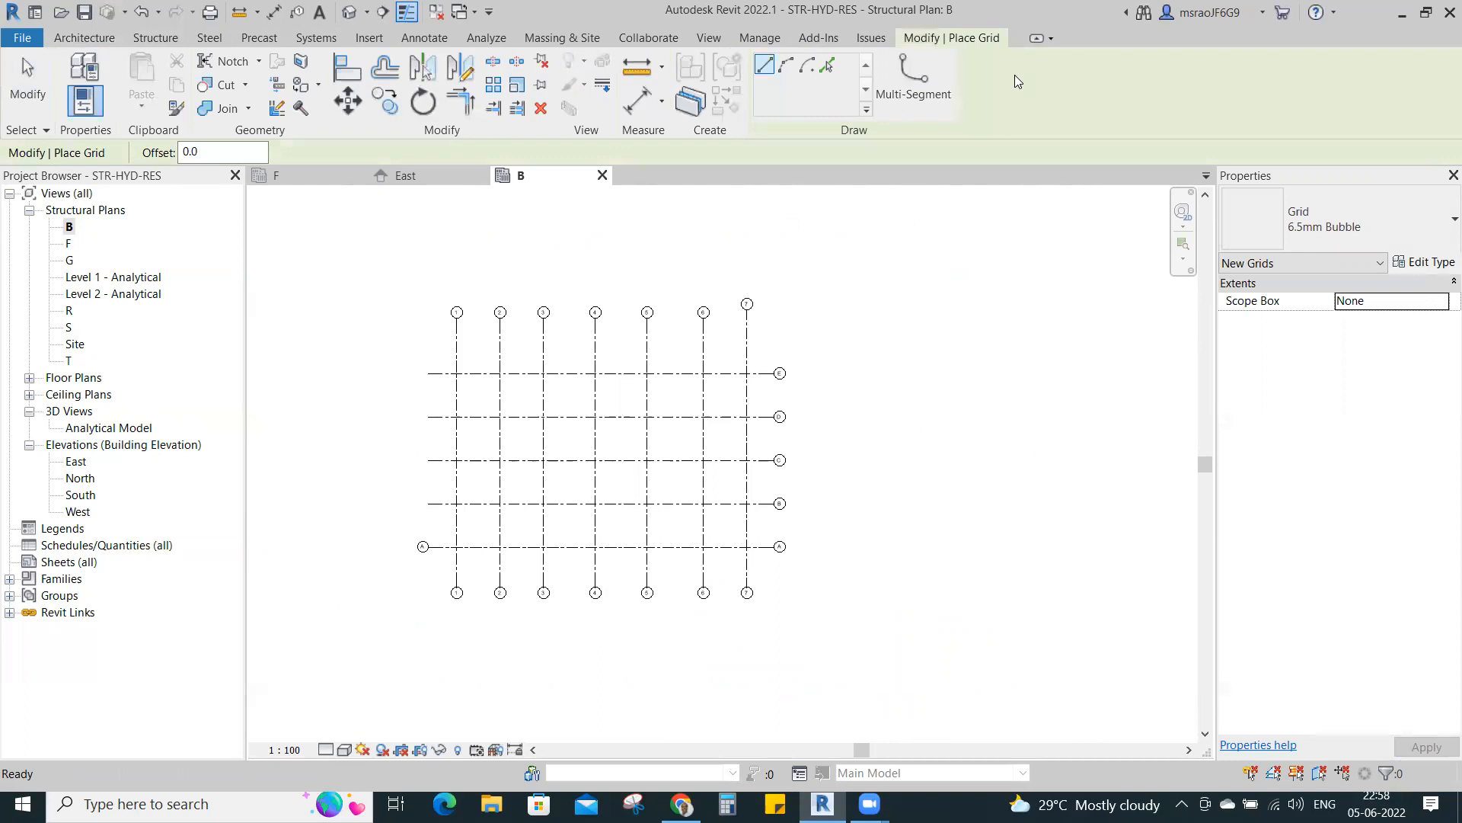
{"action": "left_click", "coordinate": [477, 503]}
{"action": "left_click", "coordinate": [480, 460]}
{"action": "left_click", "coordinate": [480, 417]}
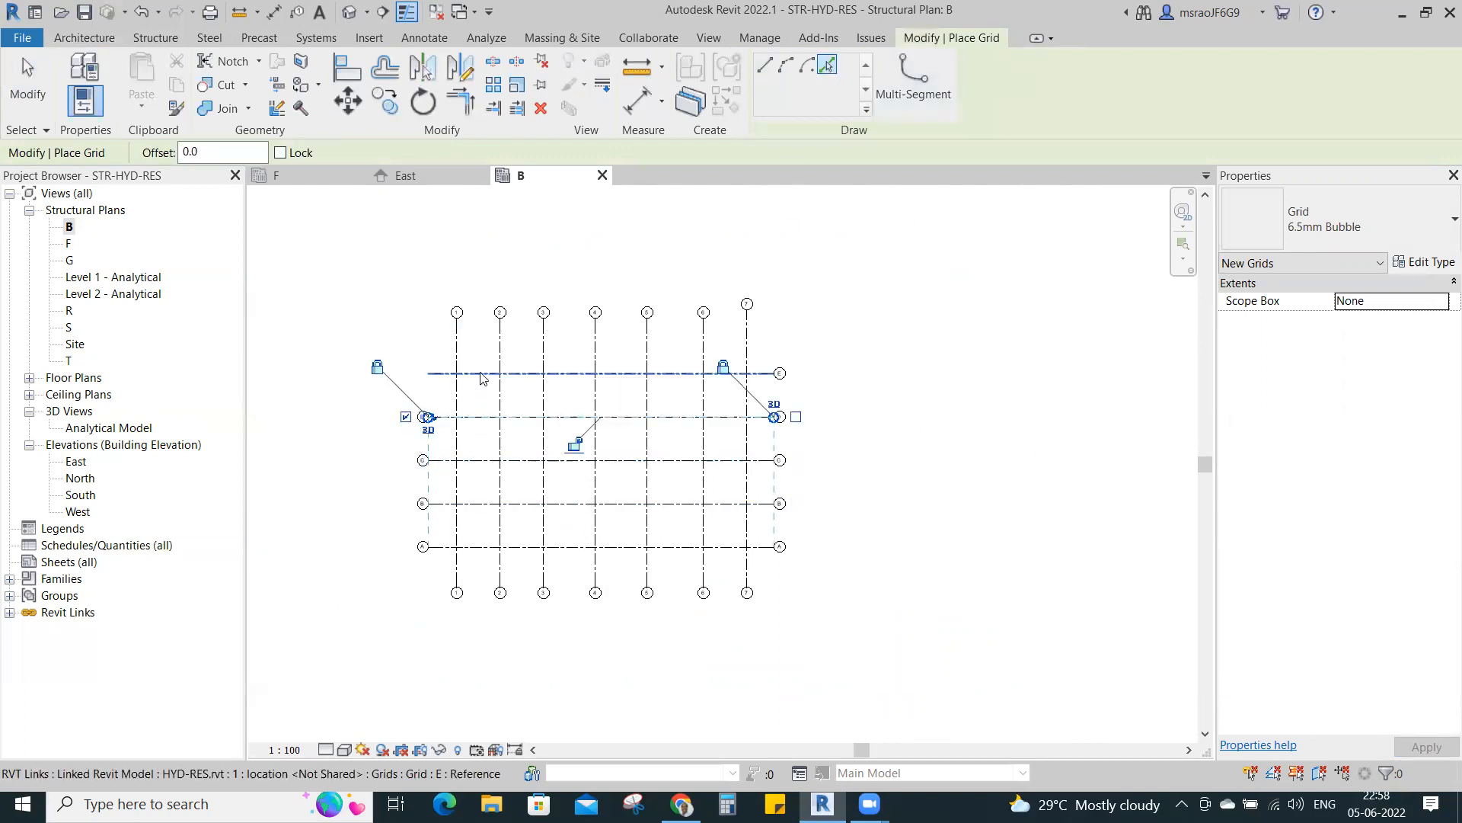
{"action": "left_click", "coordinate": [481, 375]}
{"action": "key", "text": "Escape"}
{"action": "key", "text": "Escape"}
- Check the bubble labels of the new horizontal and vertical grids in structural plan B
{"action": "scroll", "coordinate": [448, 409], "scroll_direction": "up", "scroll_amount": 3}
{"action": "scroll", "coordinate": [448, 378], "scroll_direction": "up", "scroll_amount": 2}
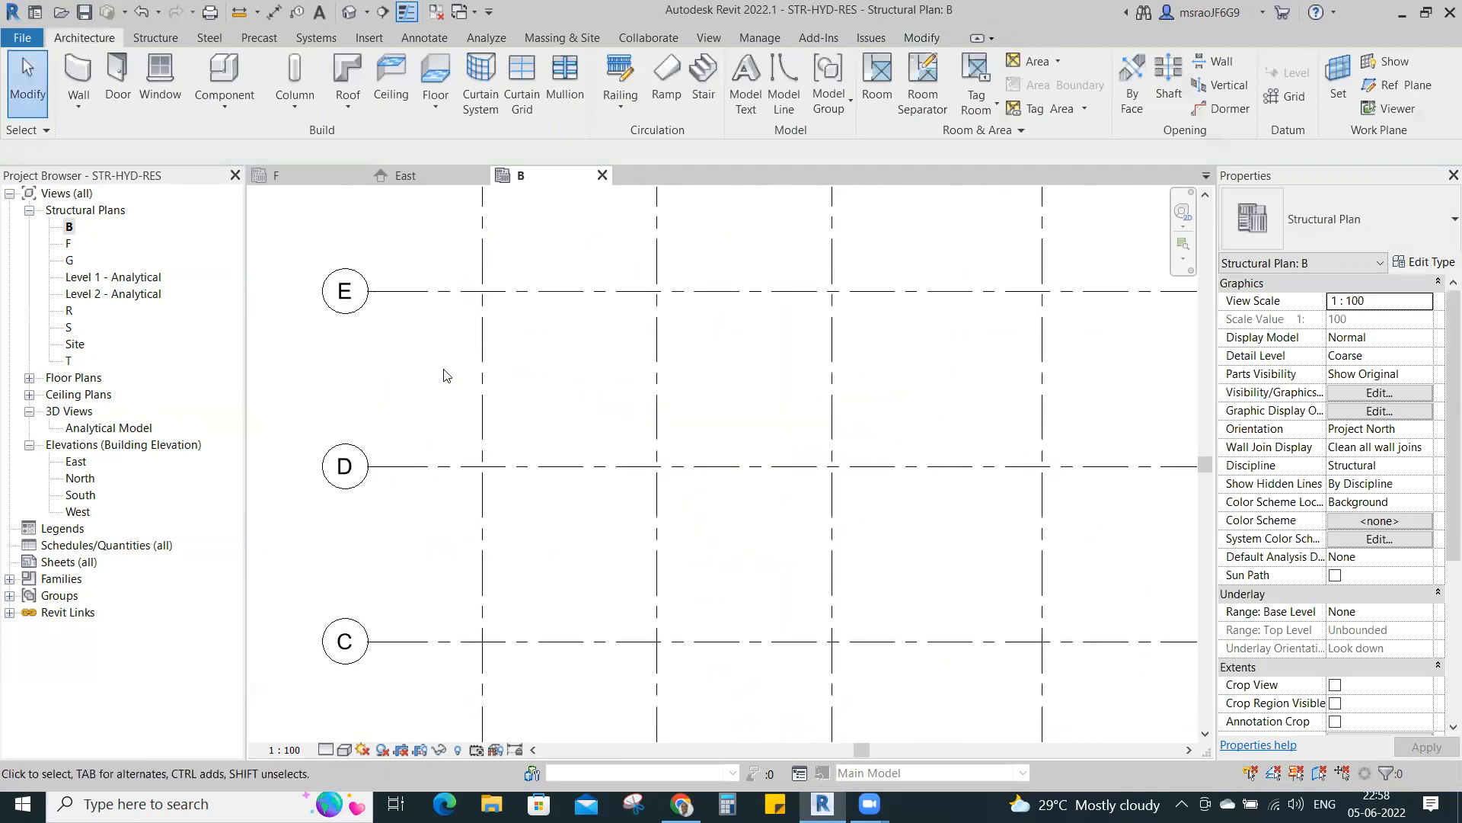
{"action": "scroll", "coordinate": [447, 377], "scroll_direction": "down", "scroll_amount": 2}
{"action": "middle_click_drag", "start_coordinate": [400, 692], "coordinate": [419, 461]}
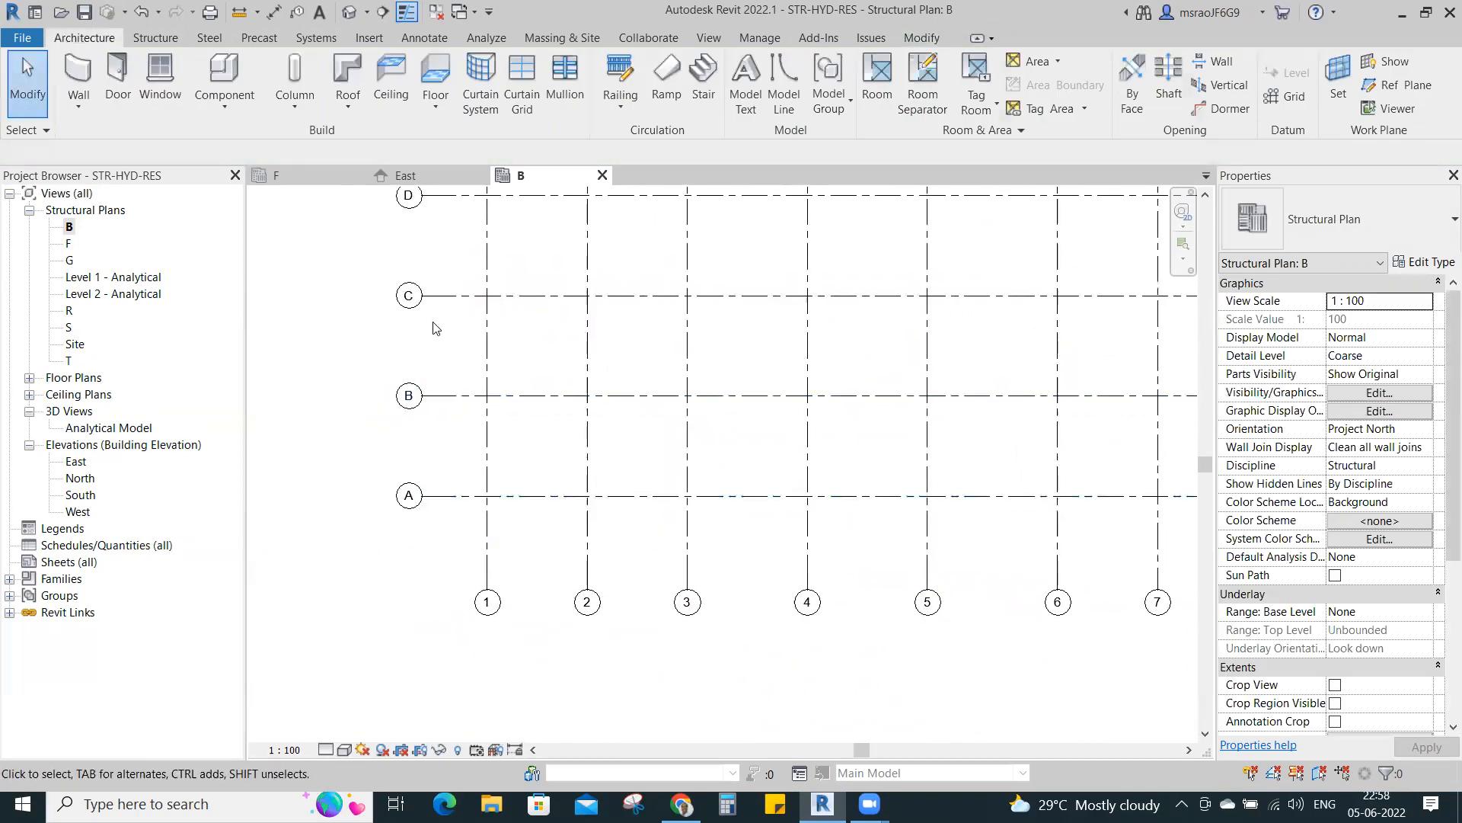
{"action": "scroll", "coordinate": [432, 323], "scroll_direction": "down", "scroll_amount": 2}
{"action": "key", "text": "z"}
{"action": "key", "text": "a"}
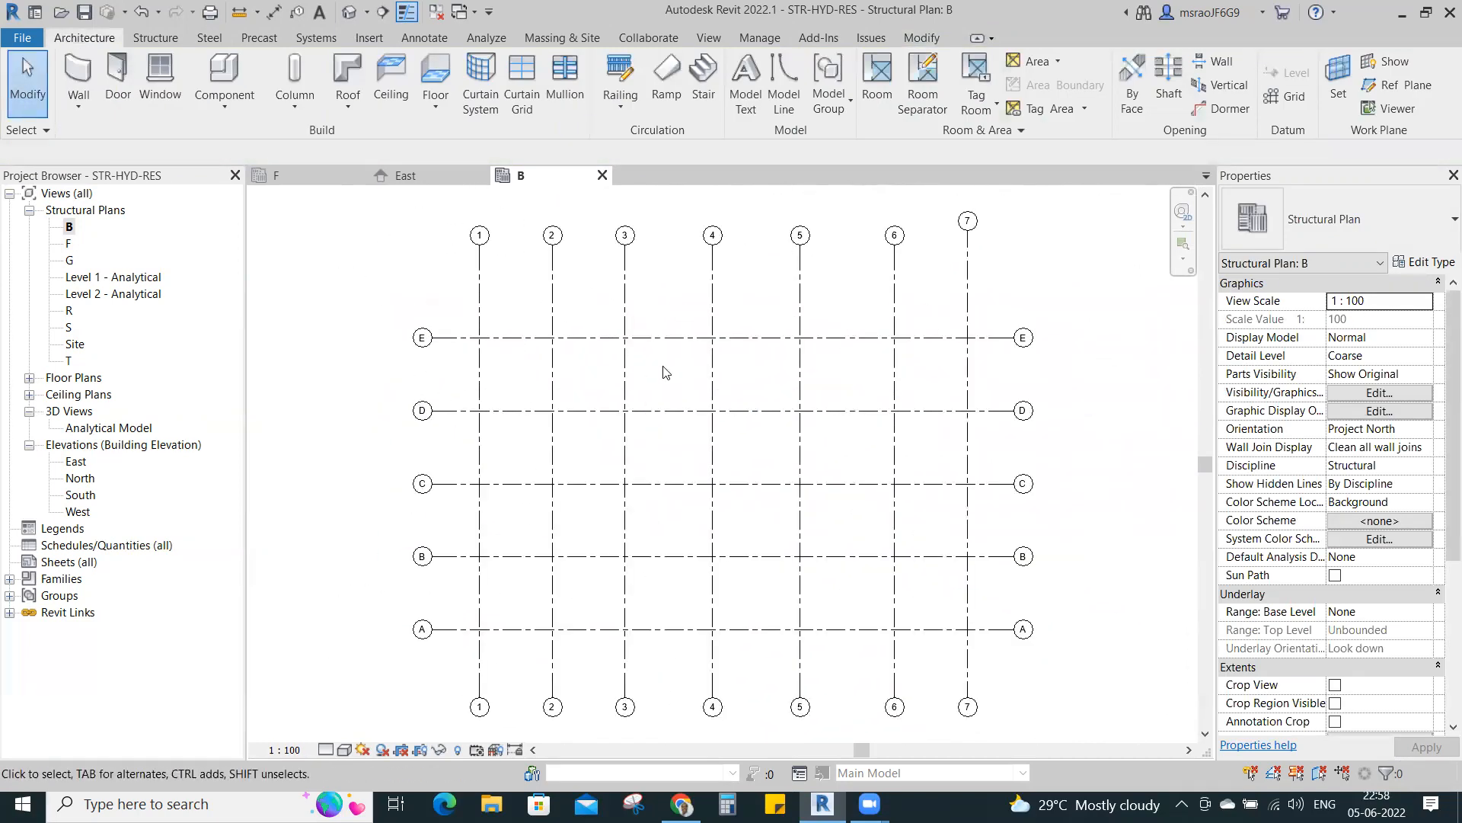
- Close the inactive views and hide the linked HYD-RES.rvt model in structural plan B
{"action": "left_click", "coordinate": [435, 12]}
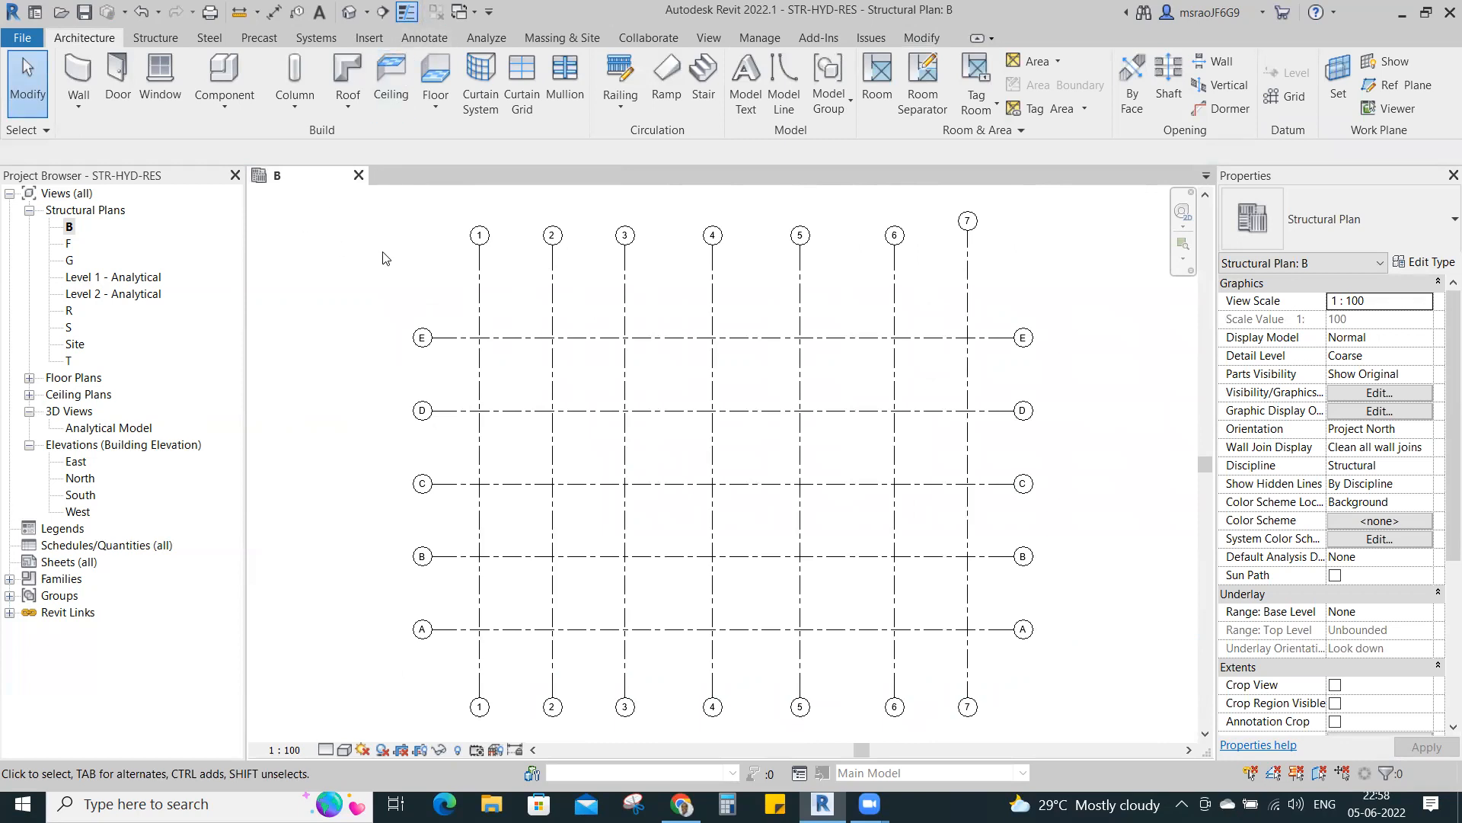
{"action": "key", "text": "v"}
{"action": "key", "text": "g"}
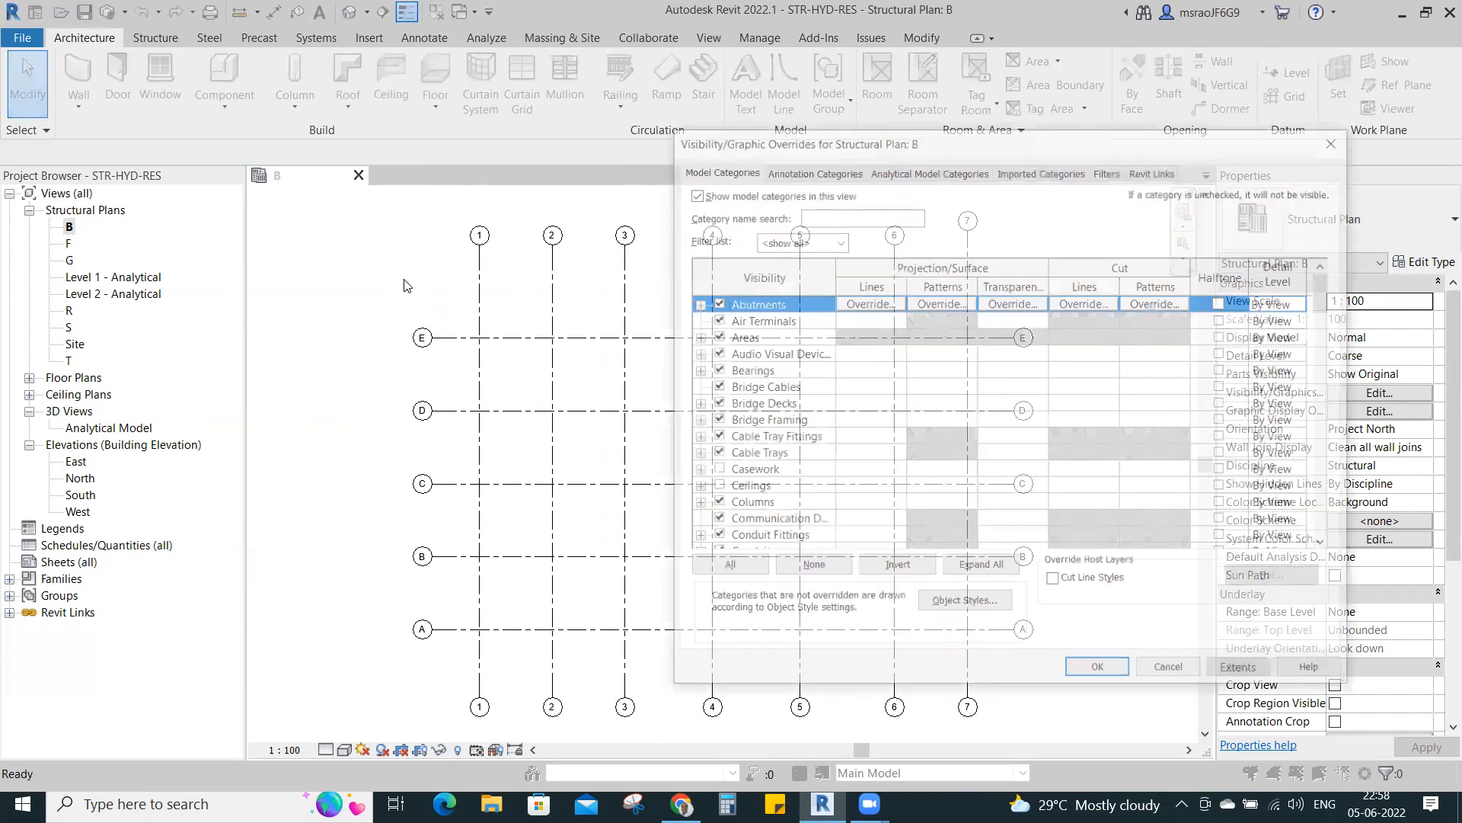
{"action": "key", "text": "Escape"}
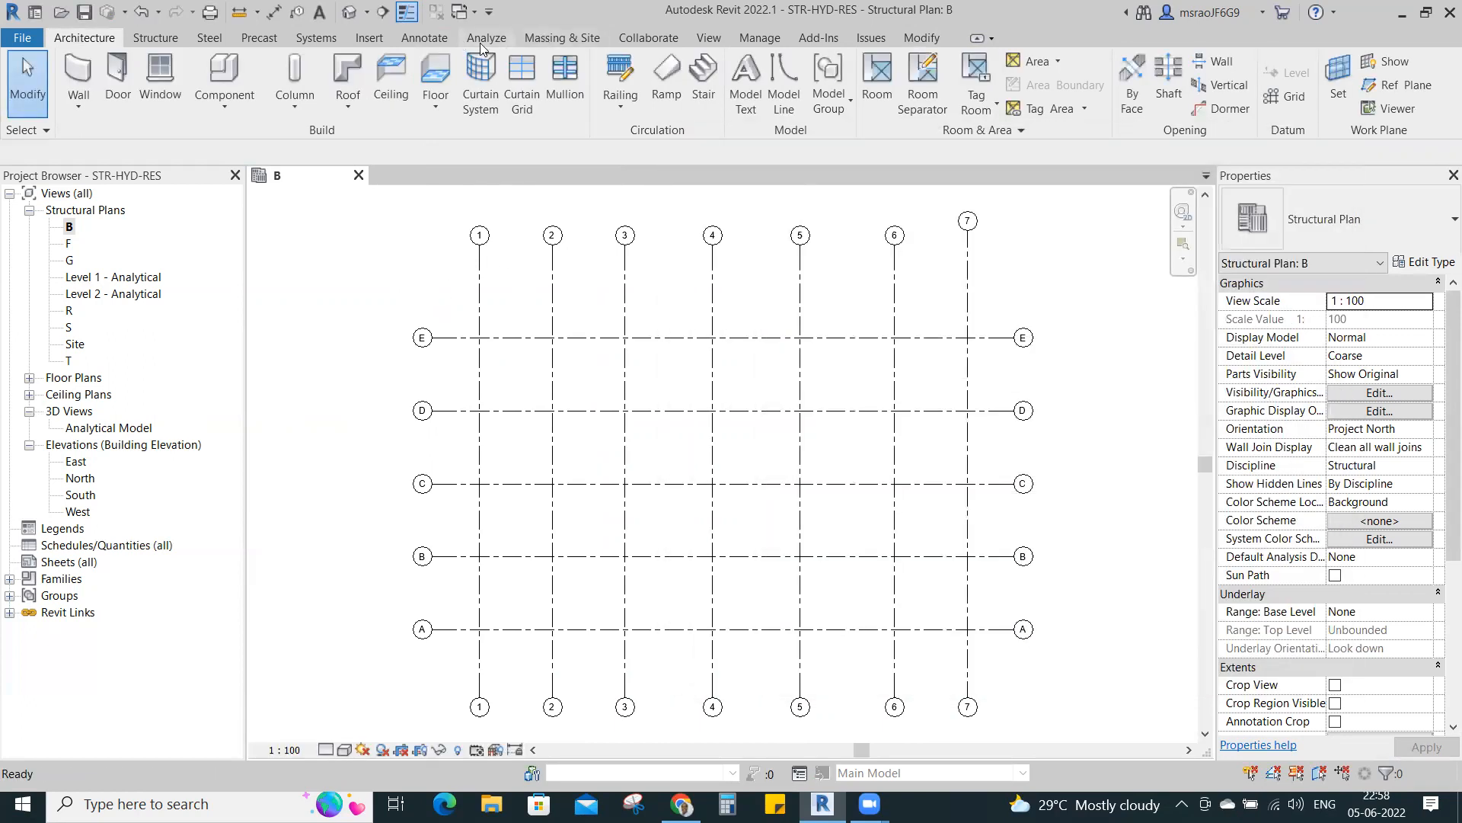
{"action": "left_click", "coordinate": [431, 42]}
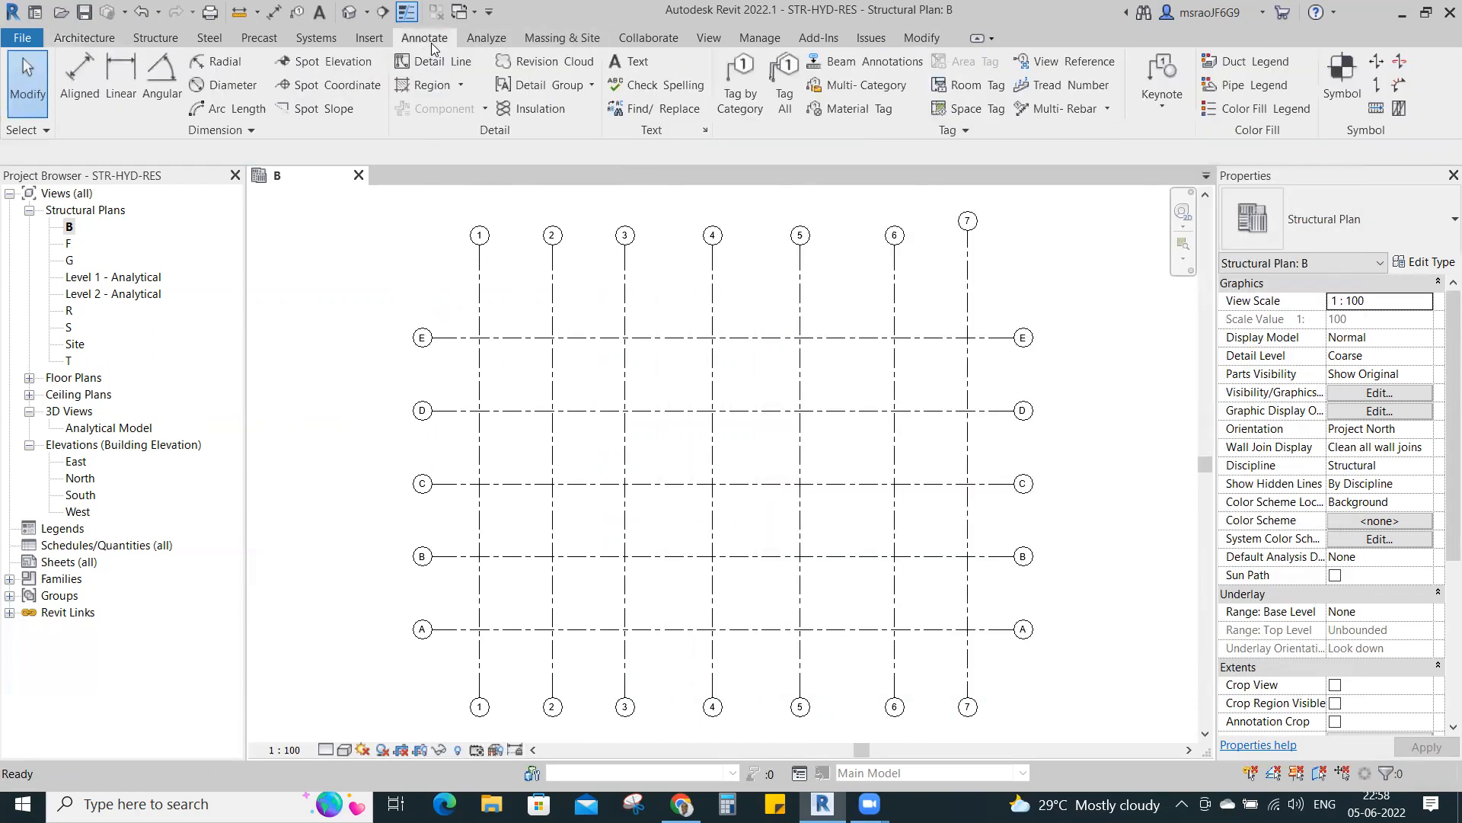
{"action": "left_click", "coordinate": [708, 38]}
{"action": "left_click", "coordinate": [197, 61]}
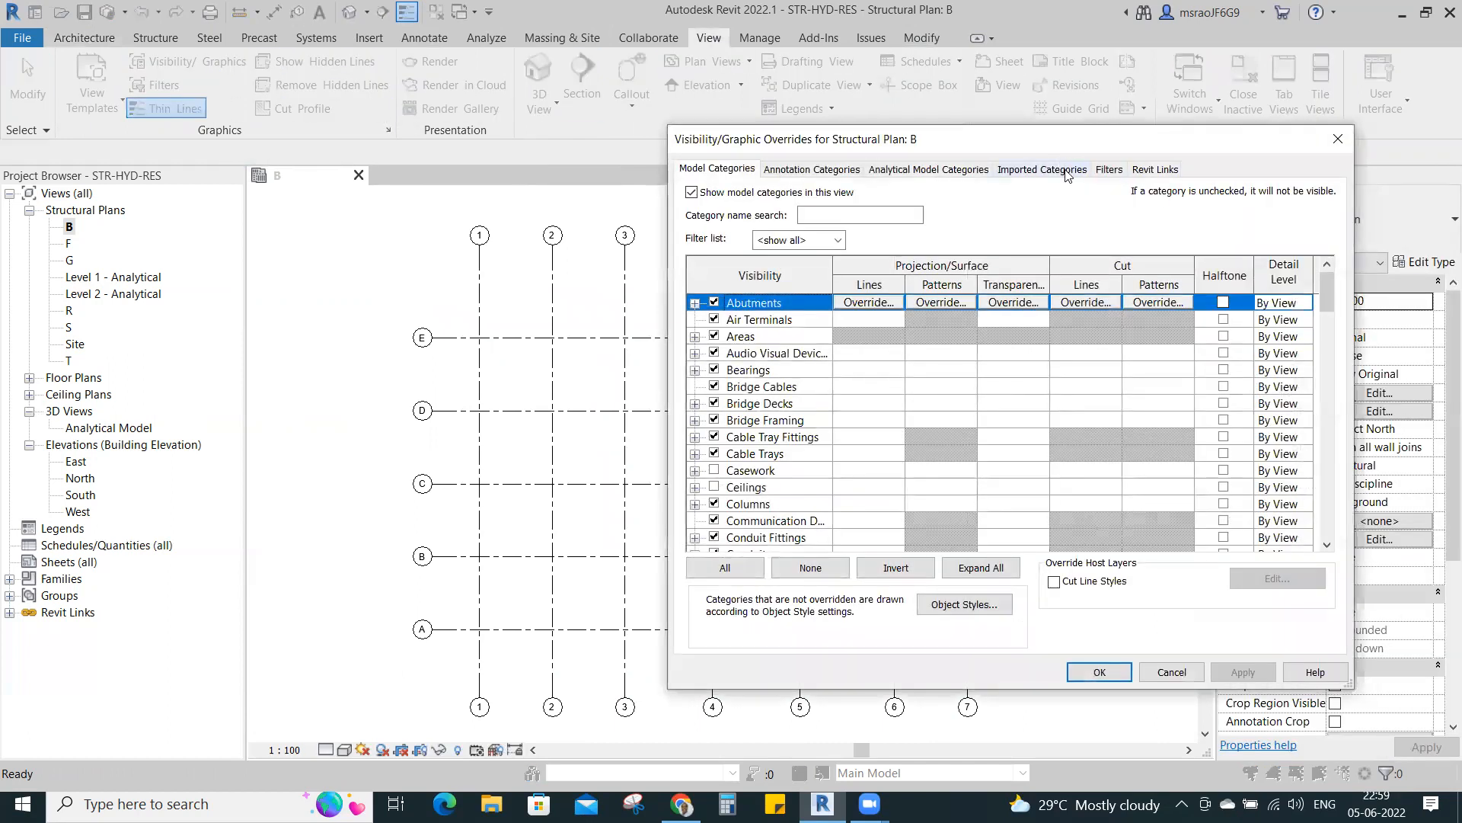
{"action": "left_click", "coordinate": [1155, 170]}
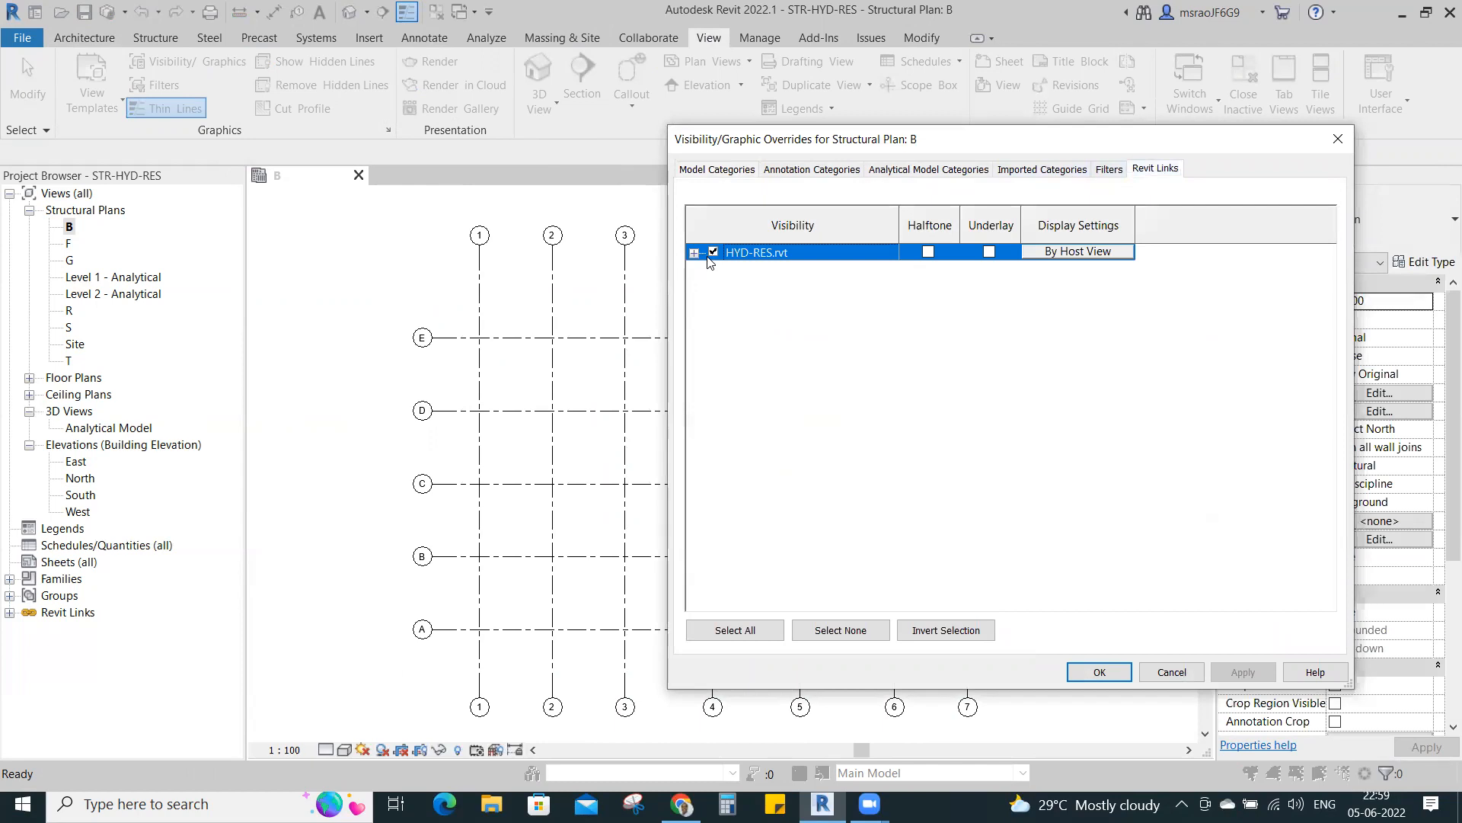
{"action": "left_click", "coordinate": [1100, 671]}
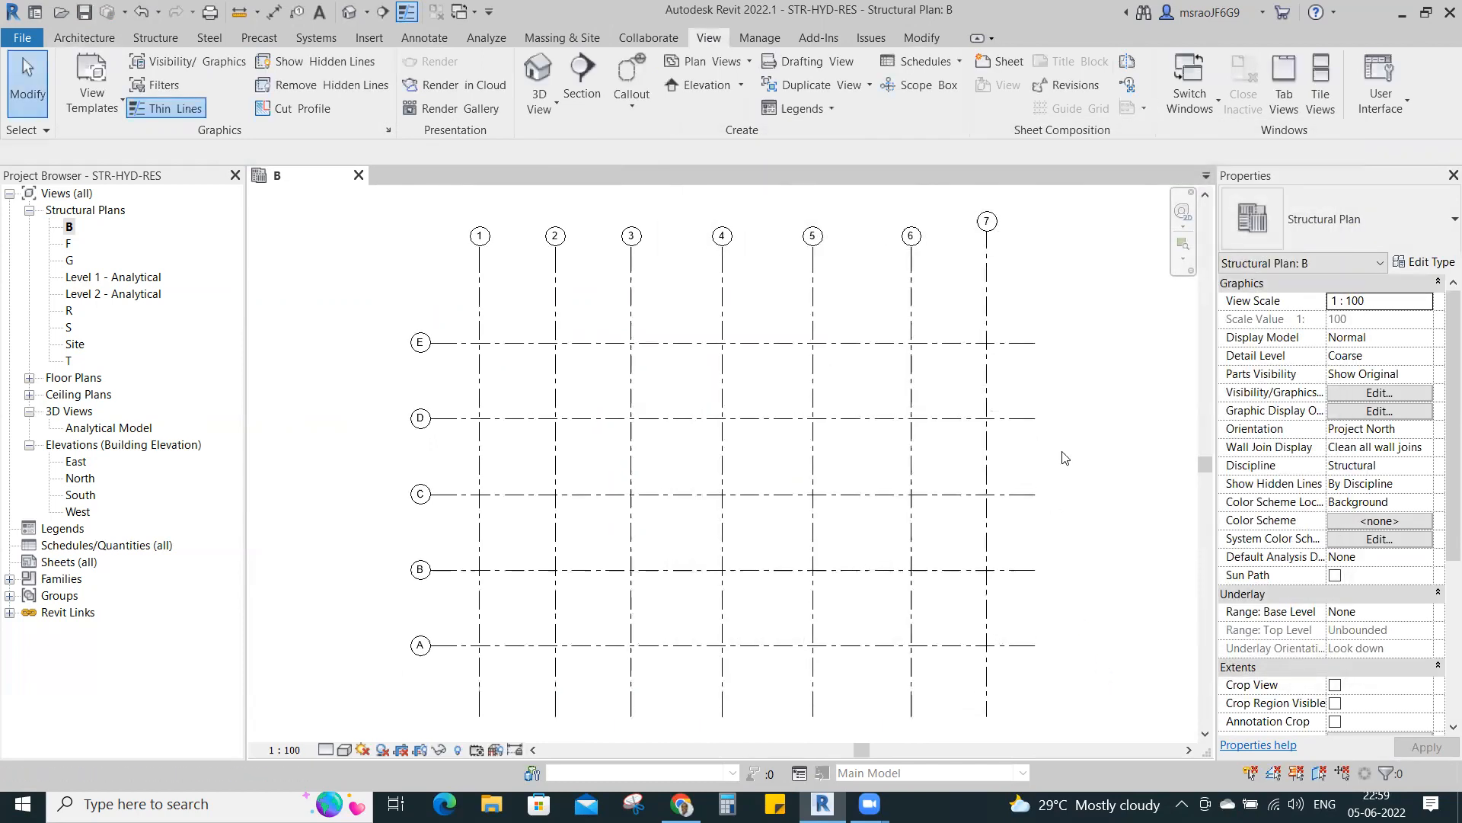
- Save the project and inspect the project's own grids in structural plan B around grids 1 and E
{"action": "left_click", "coordinate": [84, 12]}
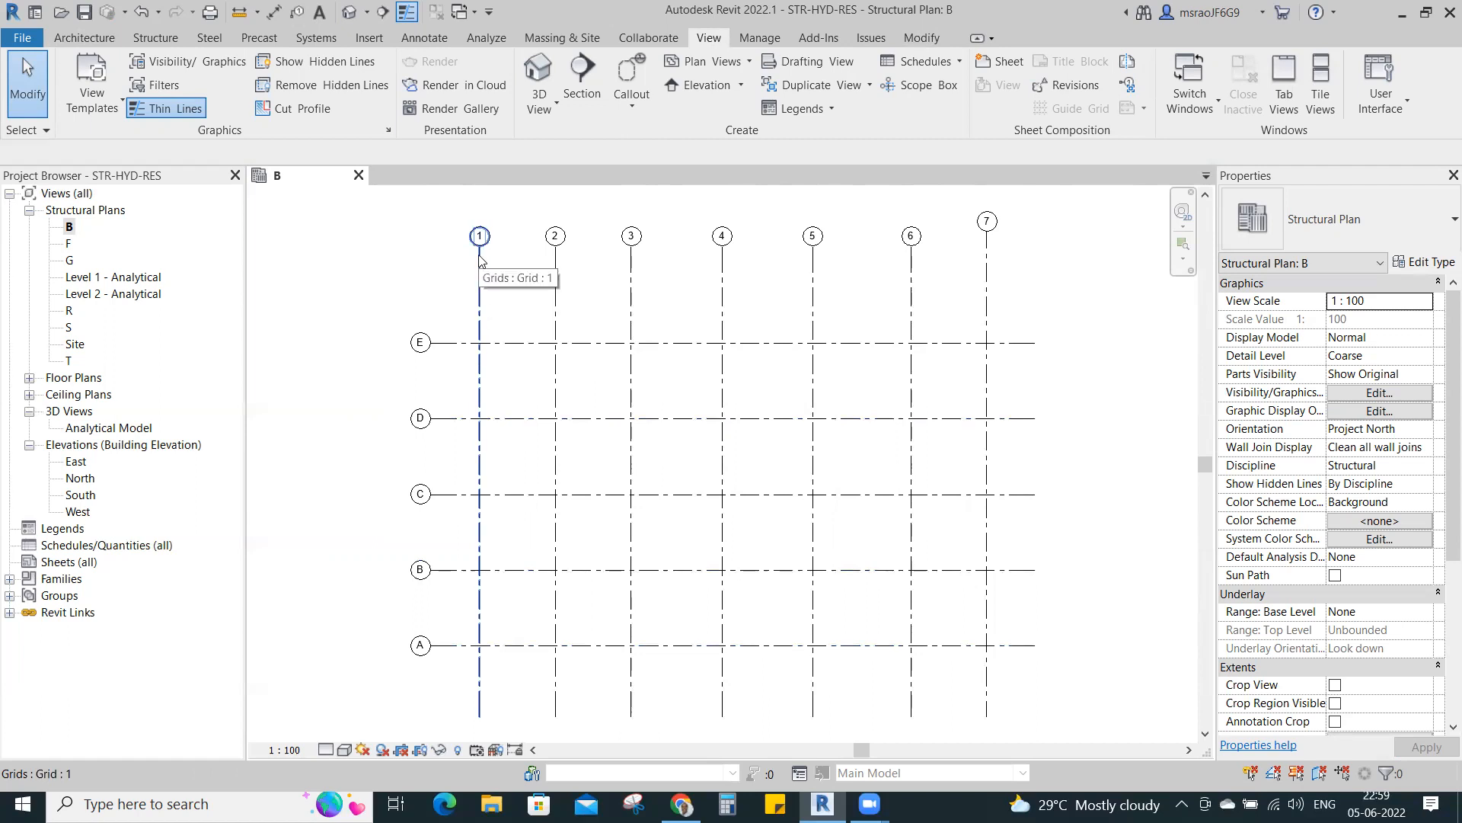
{"action": "scroll", "coordinate": [462, 340], "scroll_direction": "up", "scroll_amount": 3}
{"action": "middle_click_drag", "start_coordinate": [554, 287], "coordinate": [590, 438]}
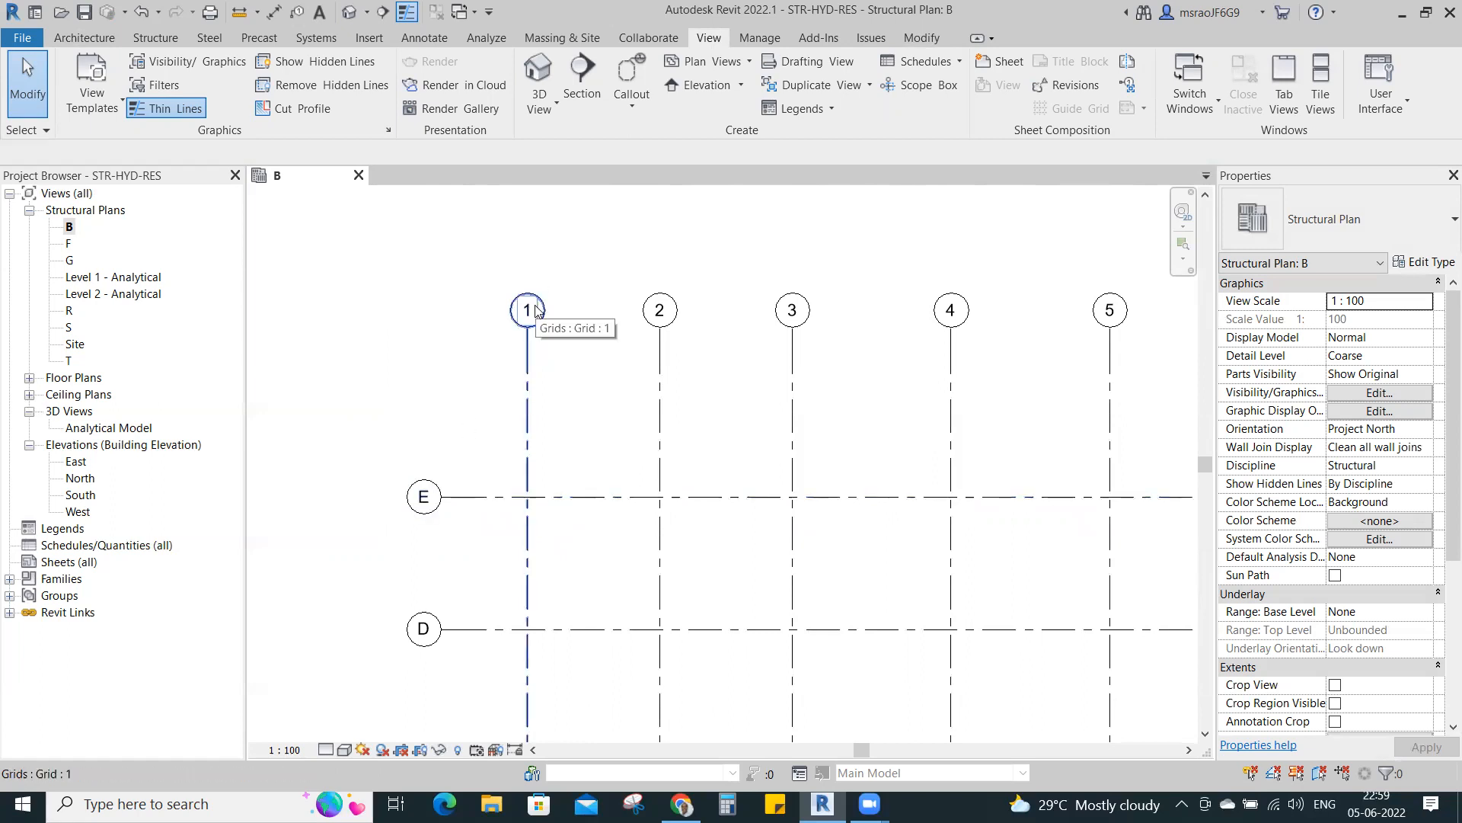
{"action": "left_click_drag", "start_coordinate": [482, 455], "coordinate": [585, 538]}
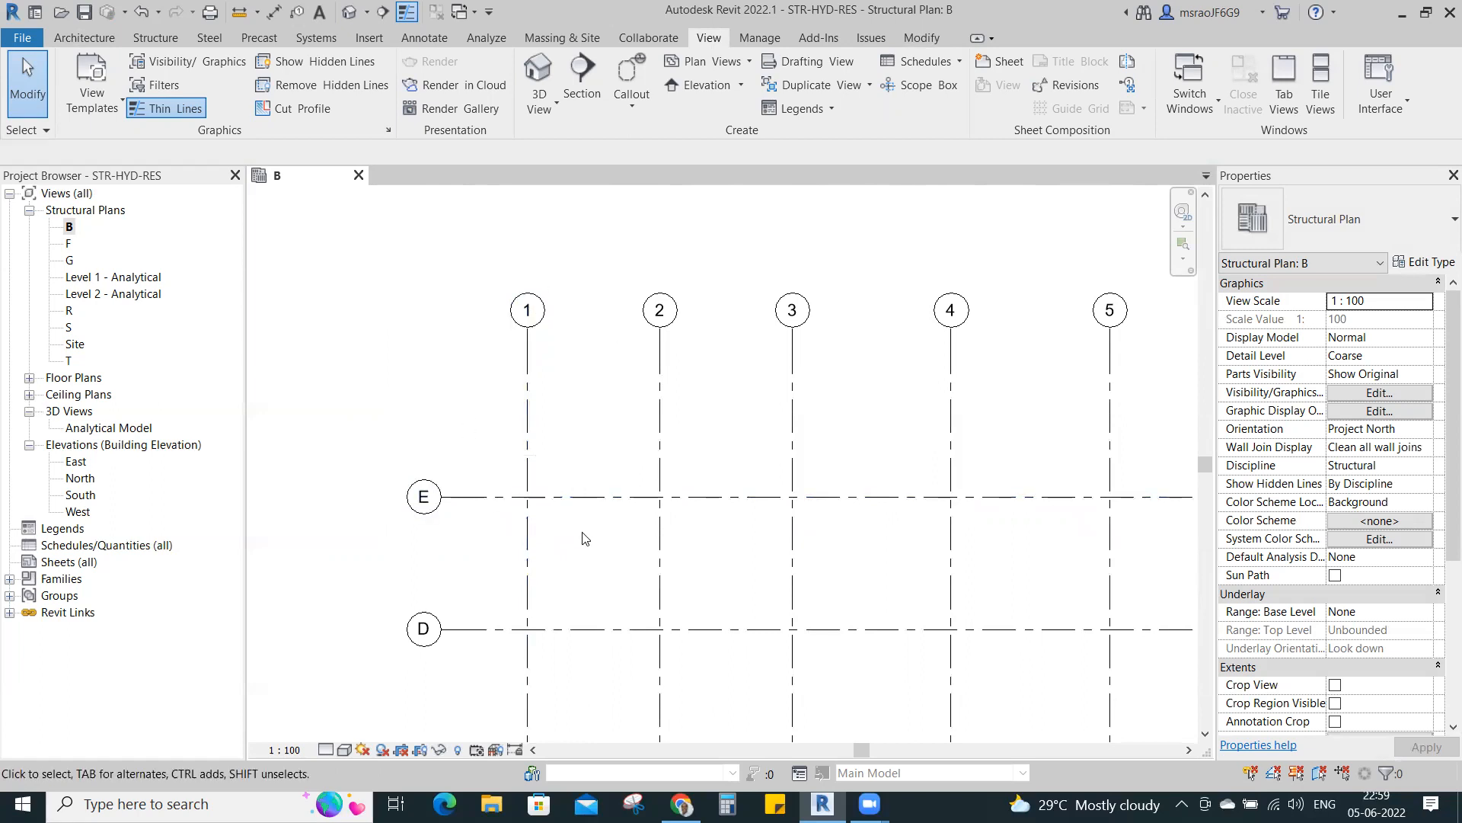
{"action": "left_click_drag", "start_coordinate": [491, 467], "coordinate": [576, 539]}
{"action": "key", "text": "z"}
{"action": "key", "text": "e"}
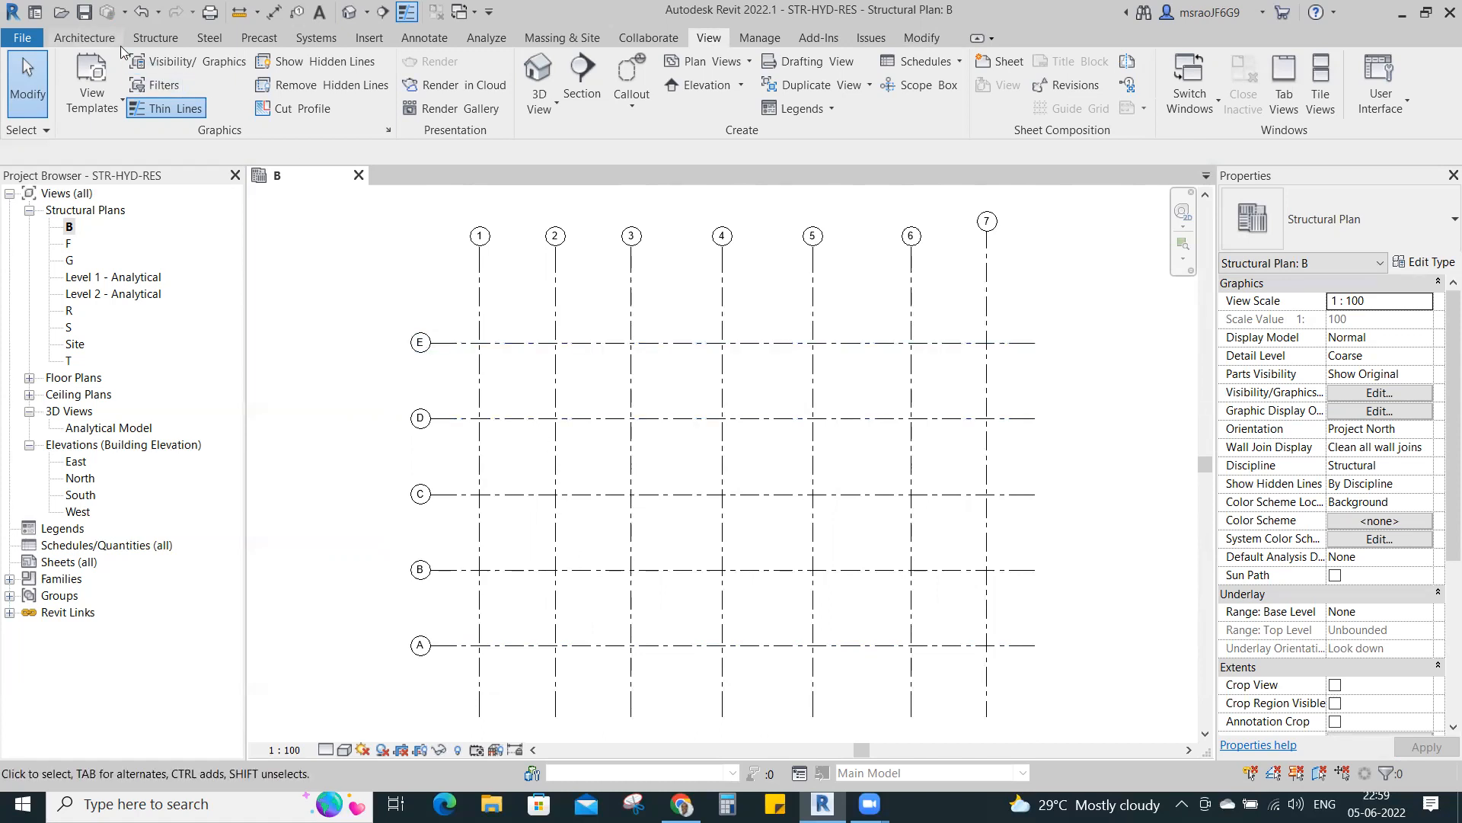
- Place a 600 x 750mm M_Concrete-Rectangular-Column structural column at the intersection of grids 1 and E
{"action": "left_click", "coordinate": [154, 38]}
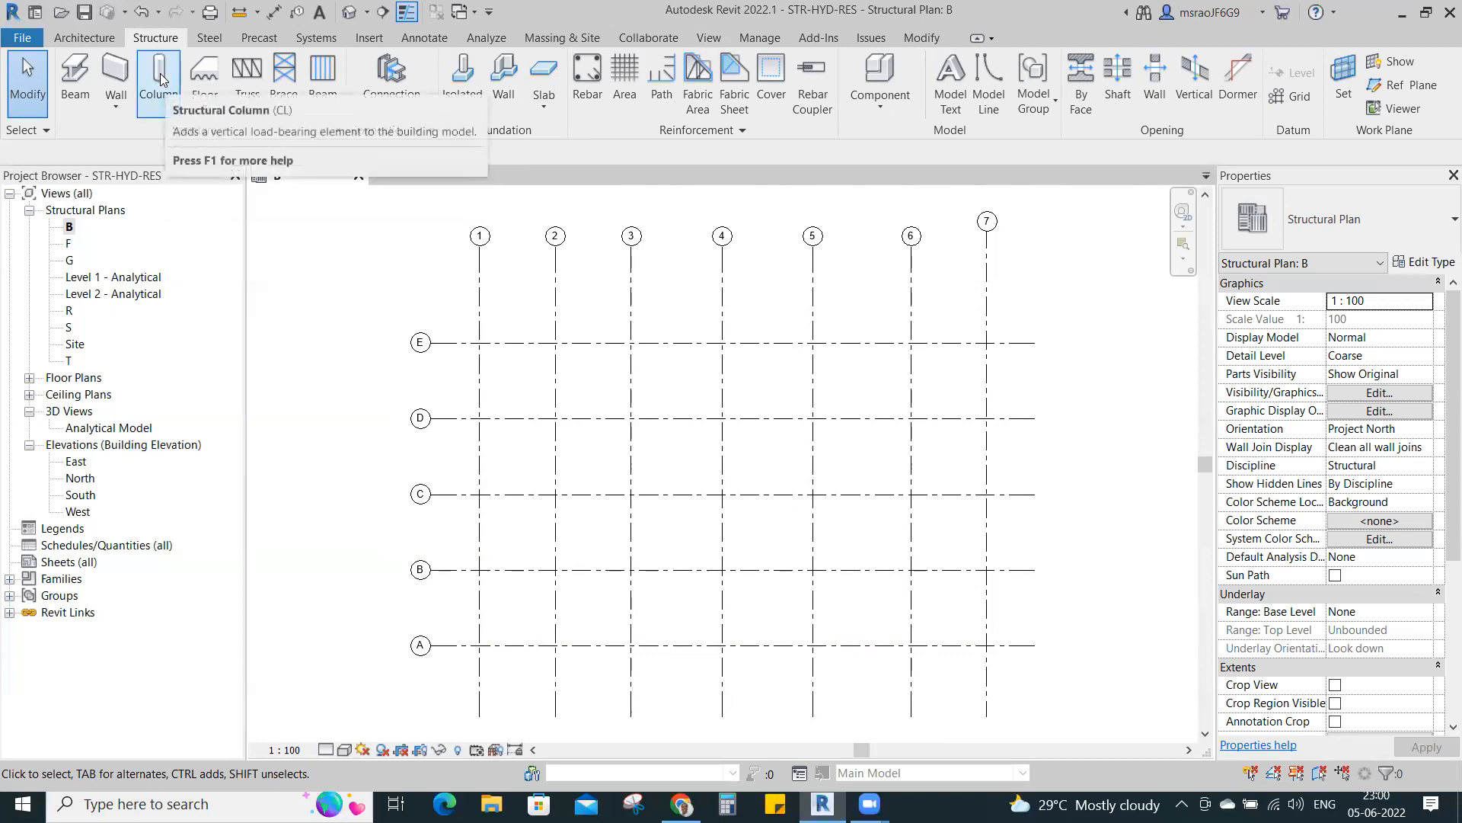
{"action": "left_click", "coordinate": [161, 80]}
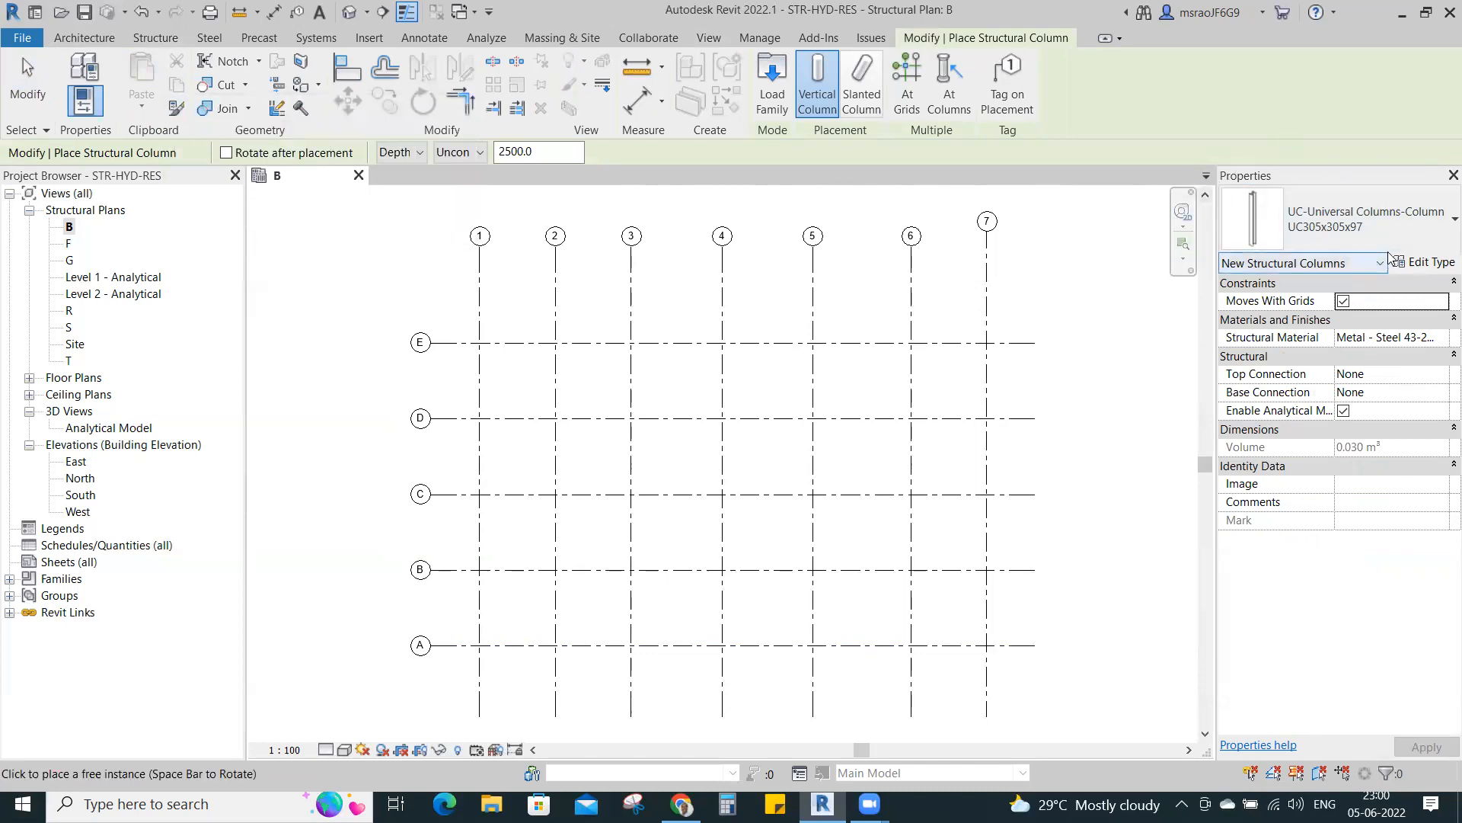
{"action": "left_click", "coordinate": [1410, 229]}
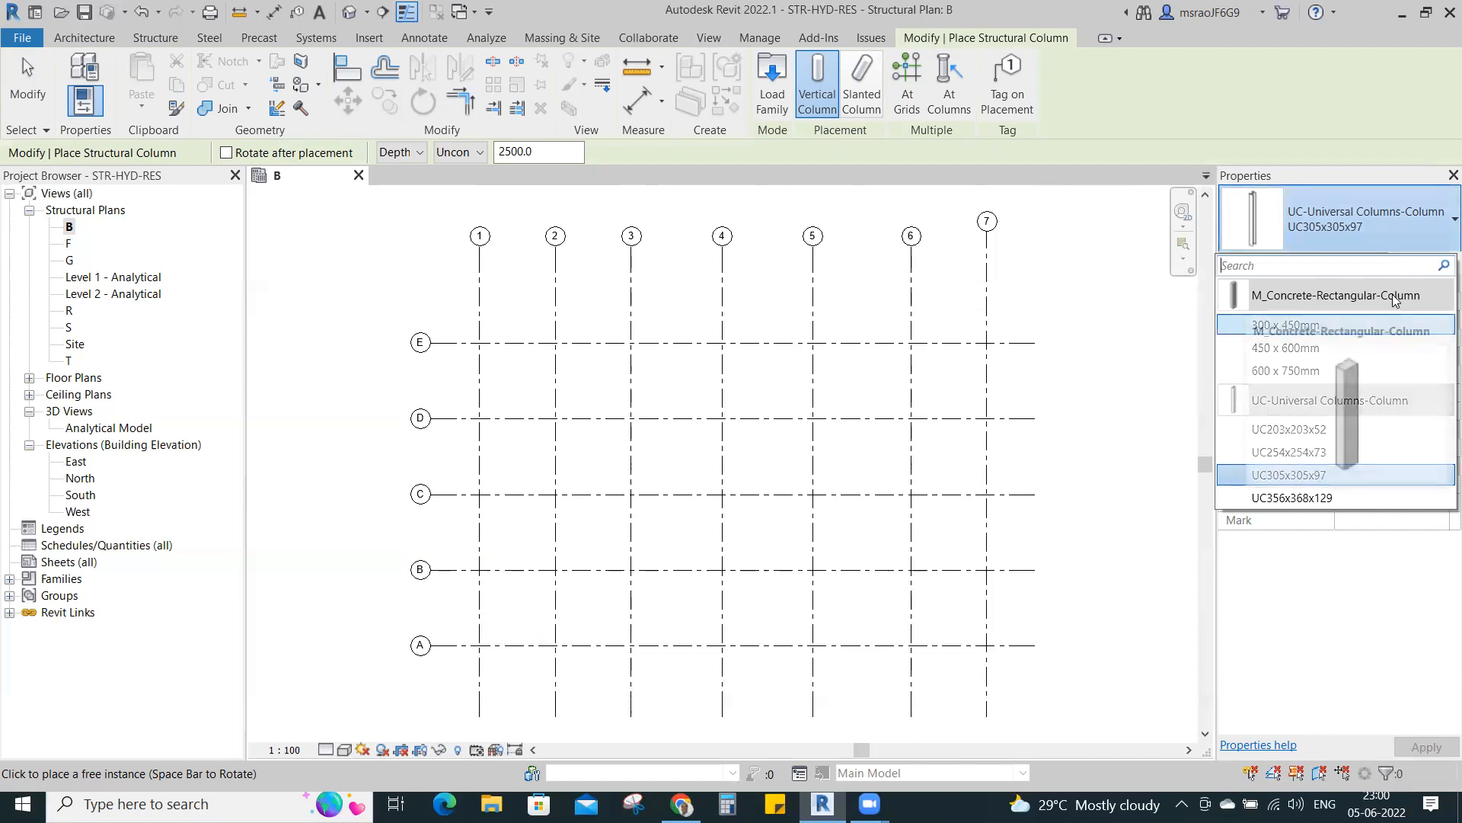
{"action": "mouse_move", "coordinate": [1321, 375]}
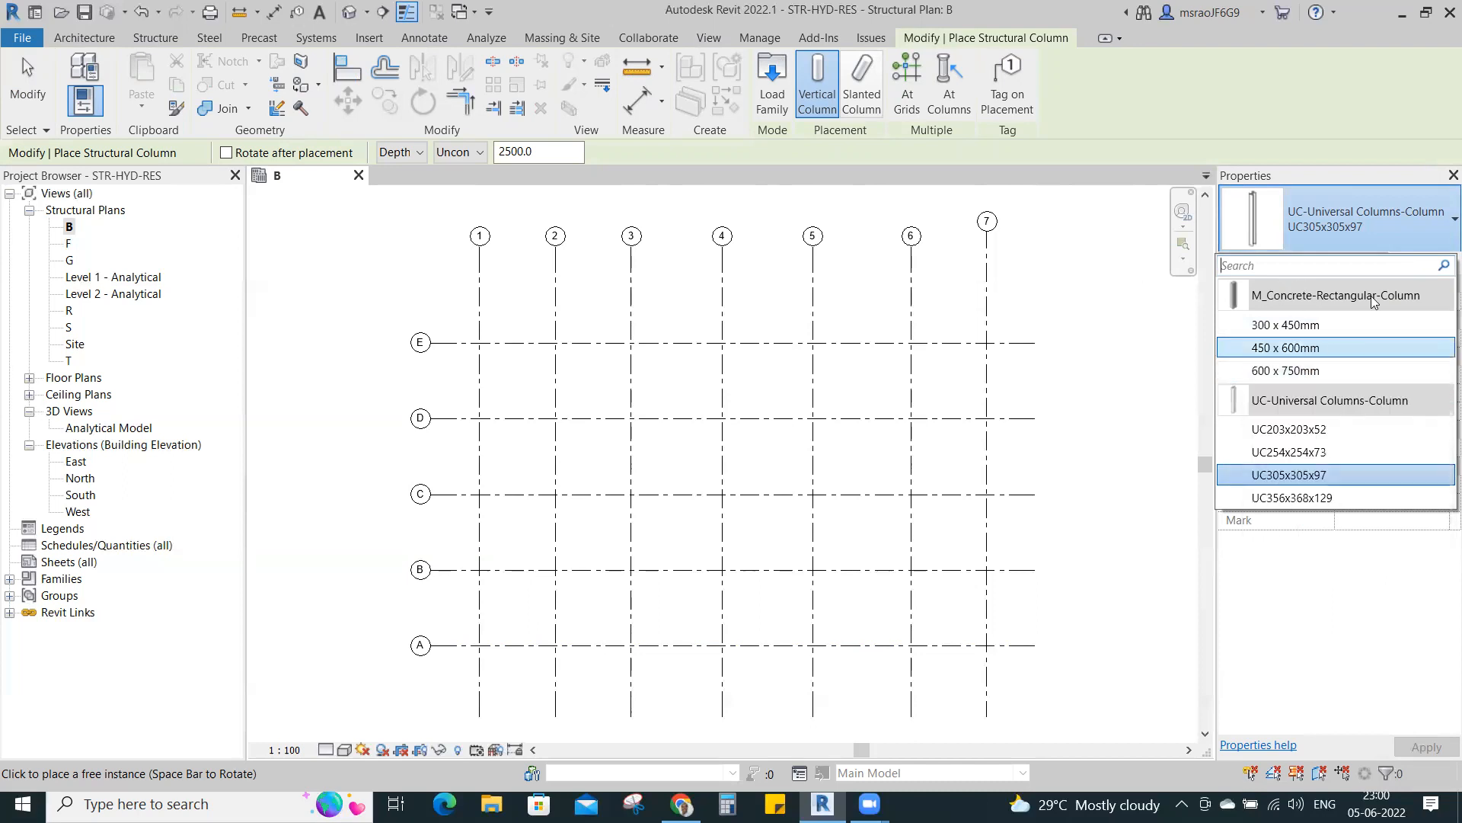
{"action": "left_click", "coordinate": [1321, 371]}
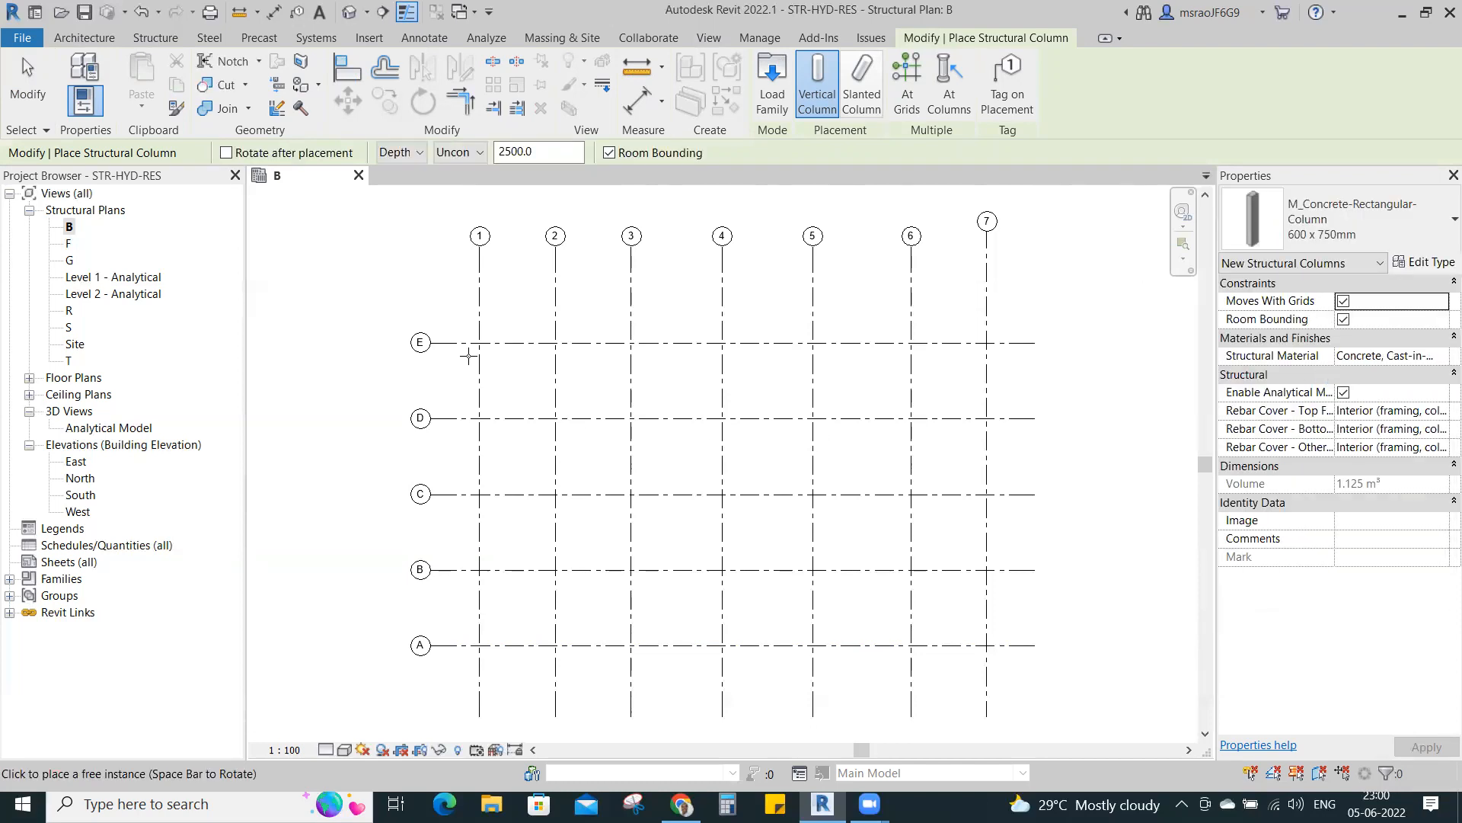
{"action": "scroll", "coordinate": [477, 336], "scroll_direction": "up", "scroll_amount": 3}
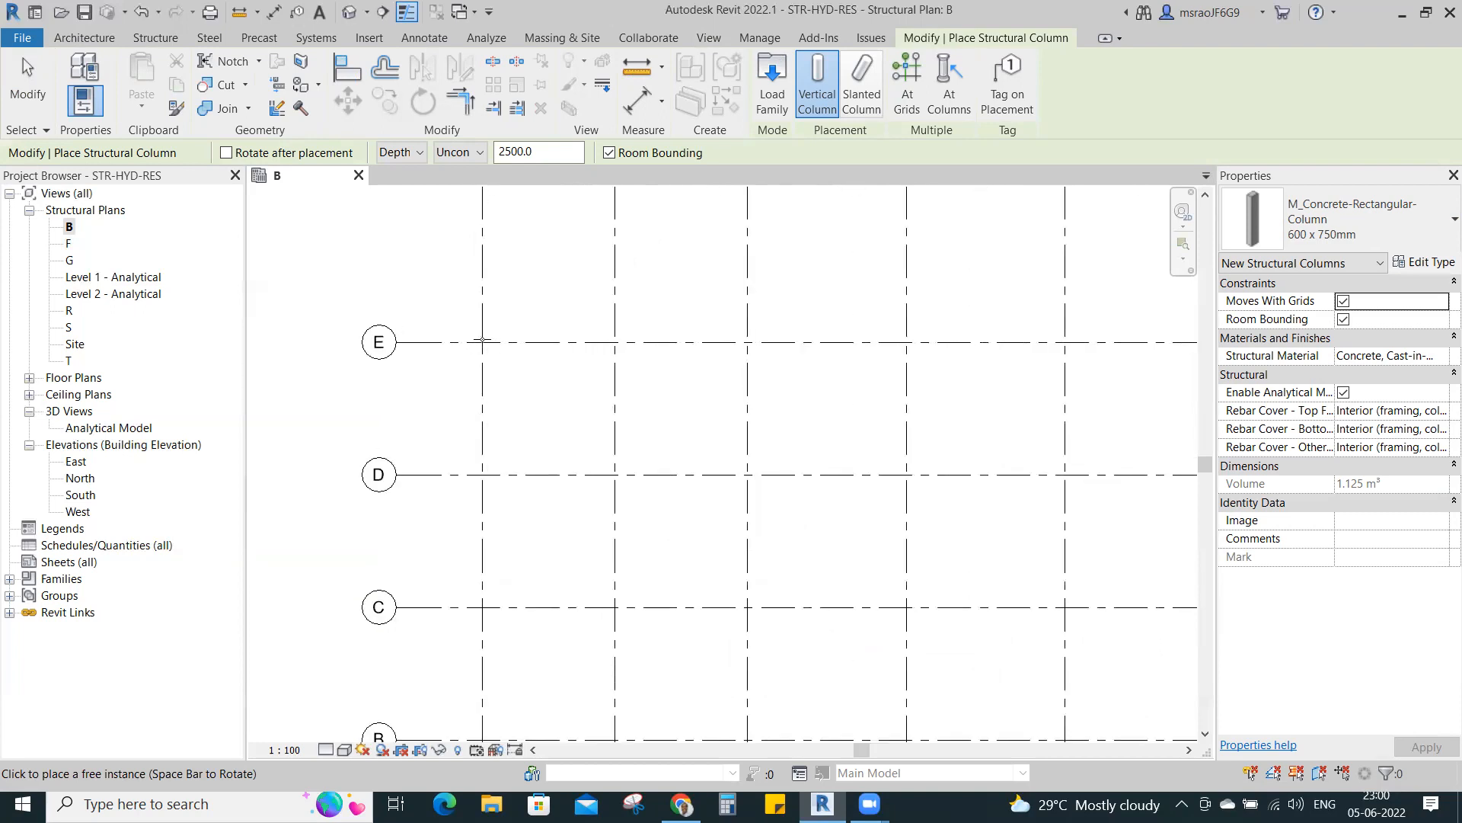
{"action": "scroll", "coordinate": [482, 340], "scroll_direction": "up", "scroll_amount": 2}
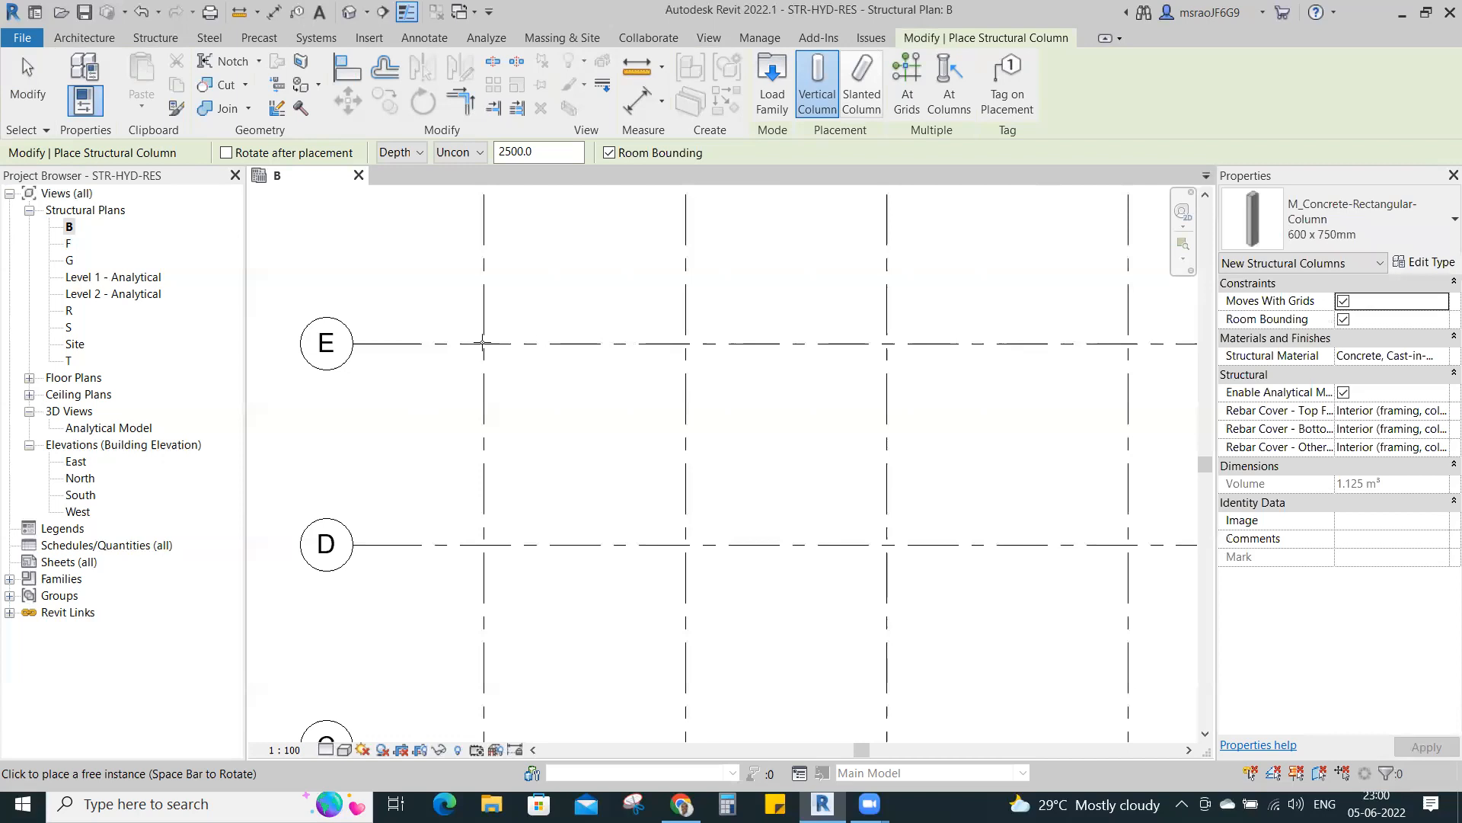
{"action": "left_click", "coordinate": [484, 343]}
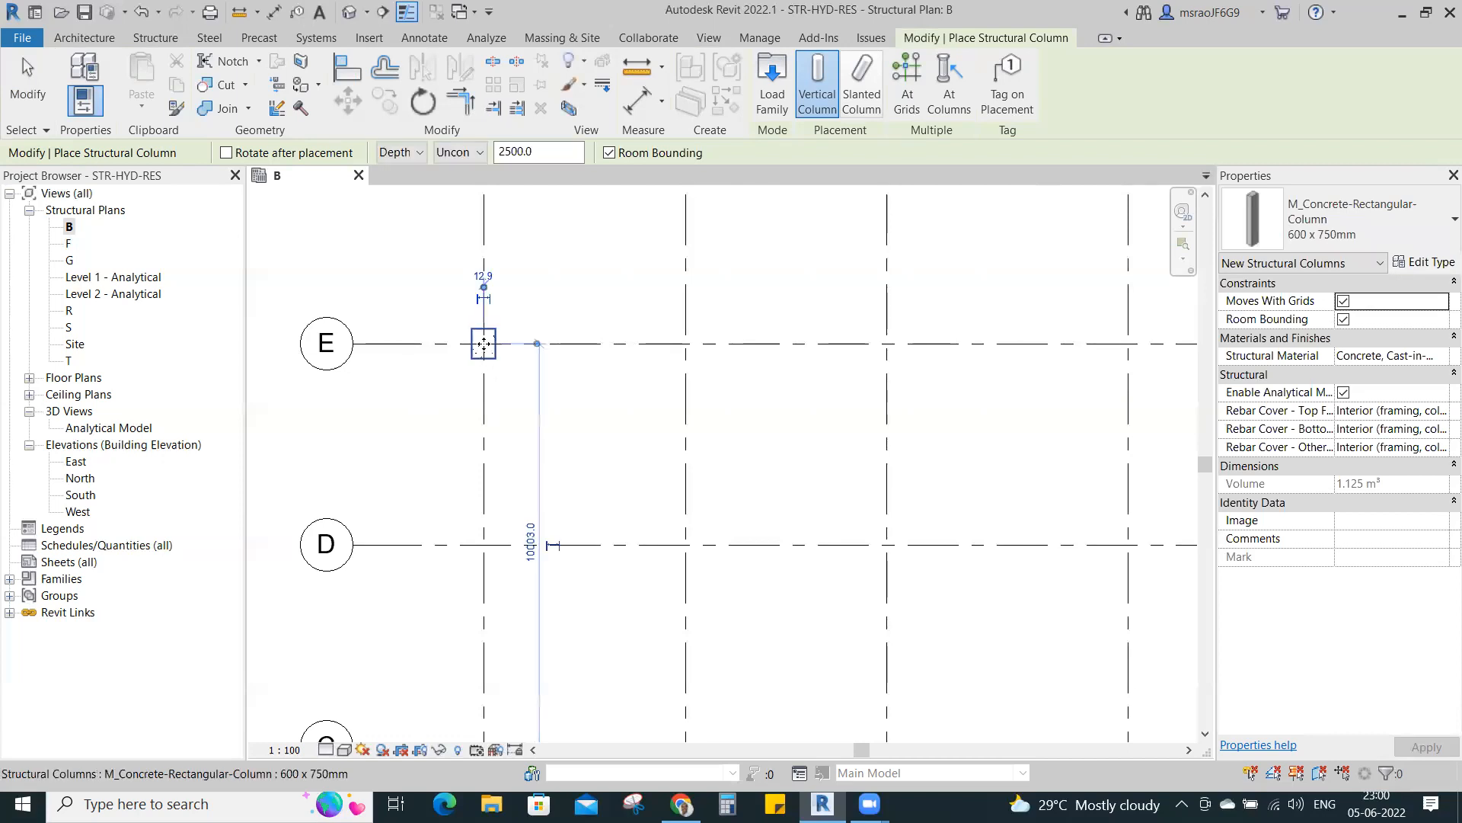
{"action": "key", "text": "Escape"}
{"action": "key", "text": "Escape"}
- Set the visual style of structural plan B to Shaded and check the column at grids 1 and E
{"action": "scroll", "coordinate": [571, 415], "scroll_direction": "up", "scroll_amount": 3}
{"action": "scroll", "coordinate": [571, 438], "scroll_direction": "up", "scroll_amount": 2}
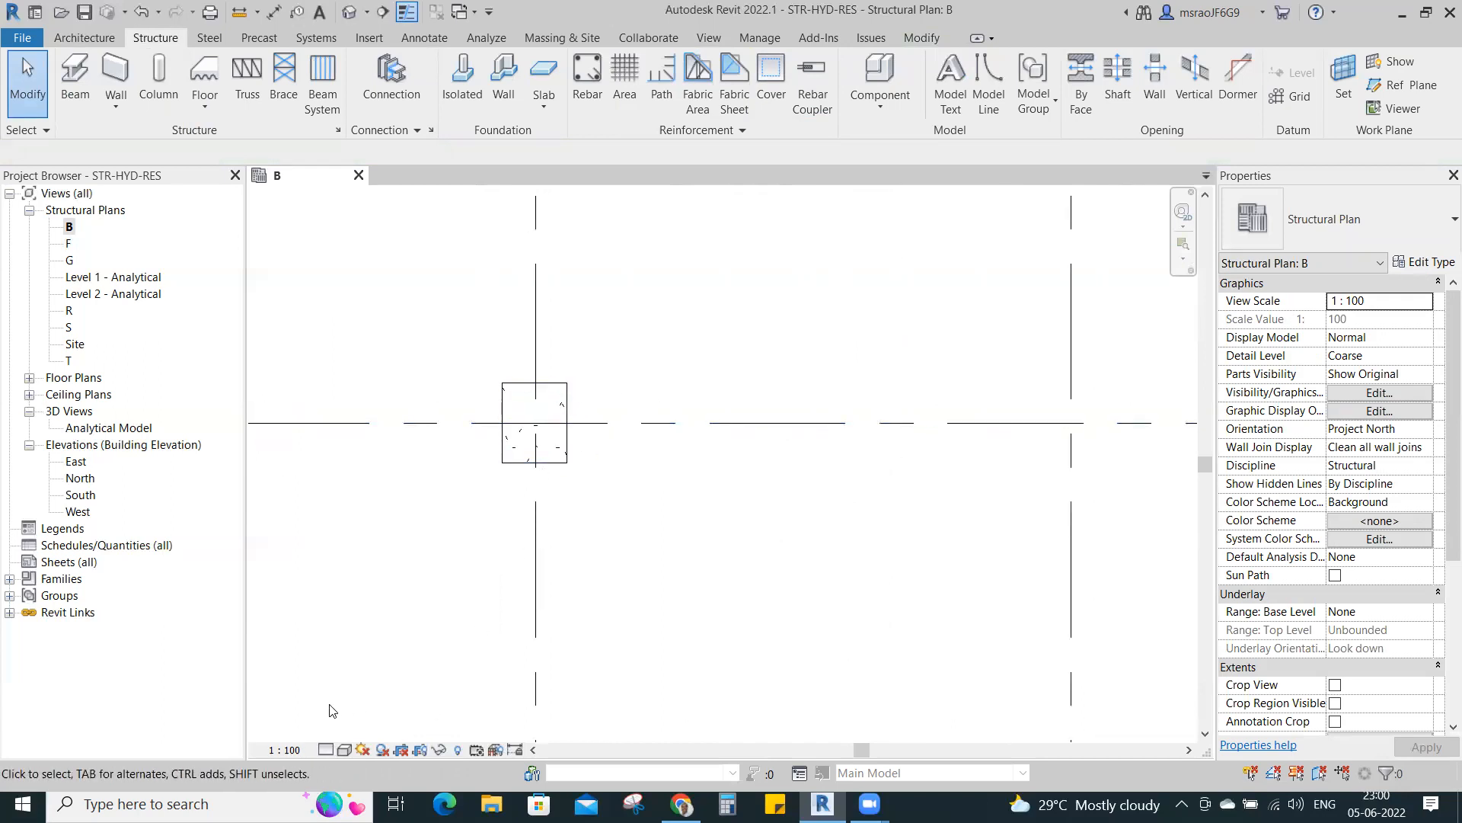
{"action": "left_click", "coordinate": [342, 754]}
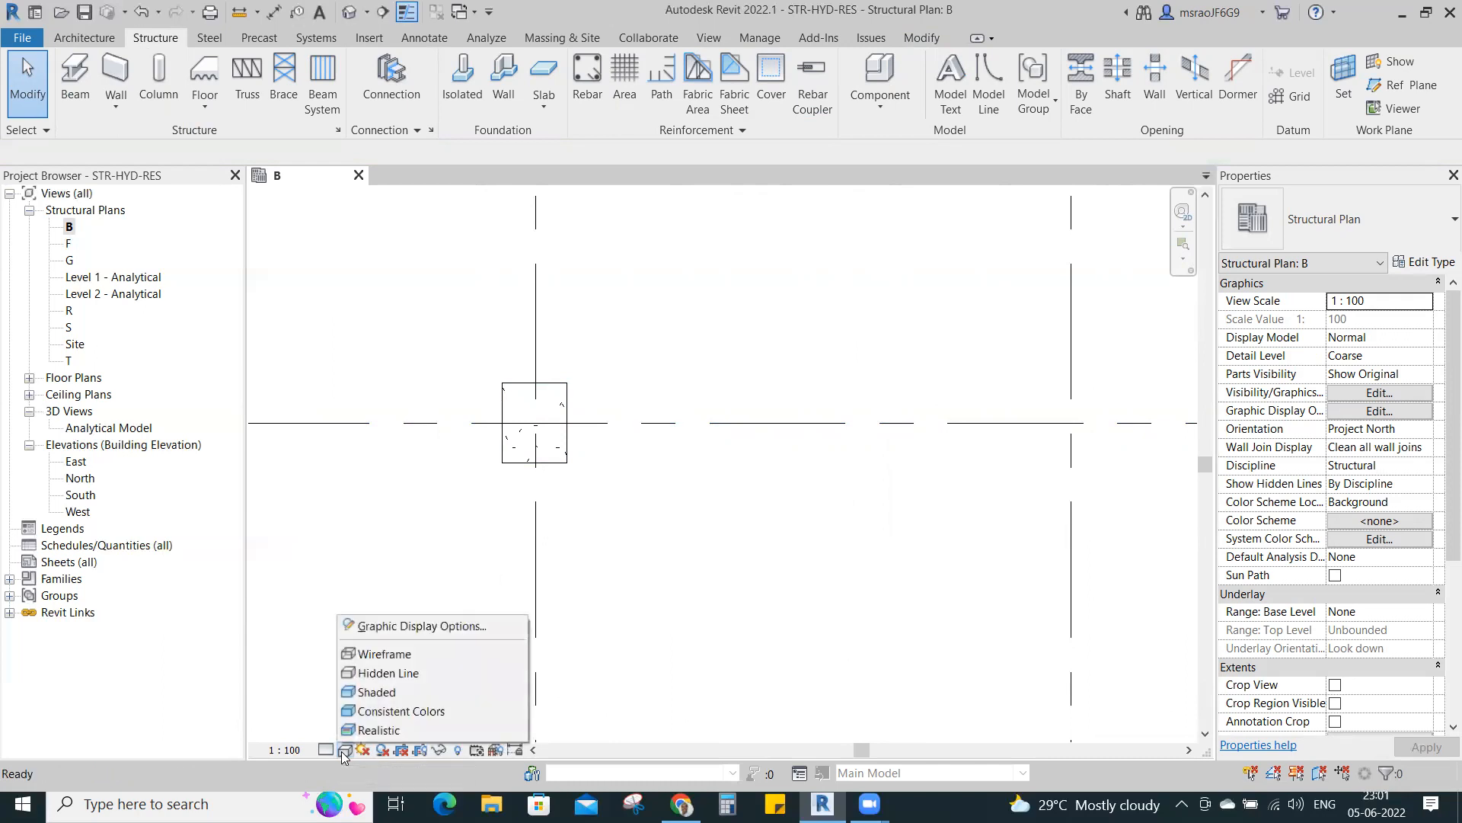
{"action": "left_click", "coordinate": [373, 690]}
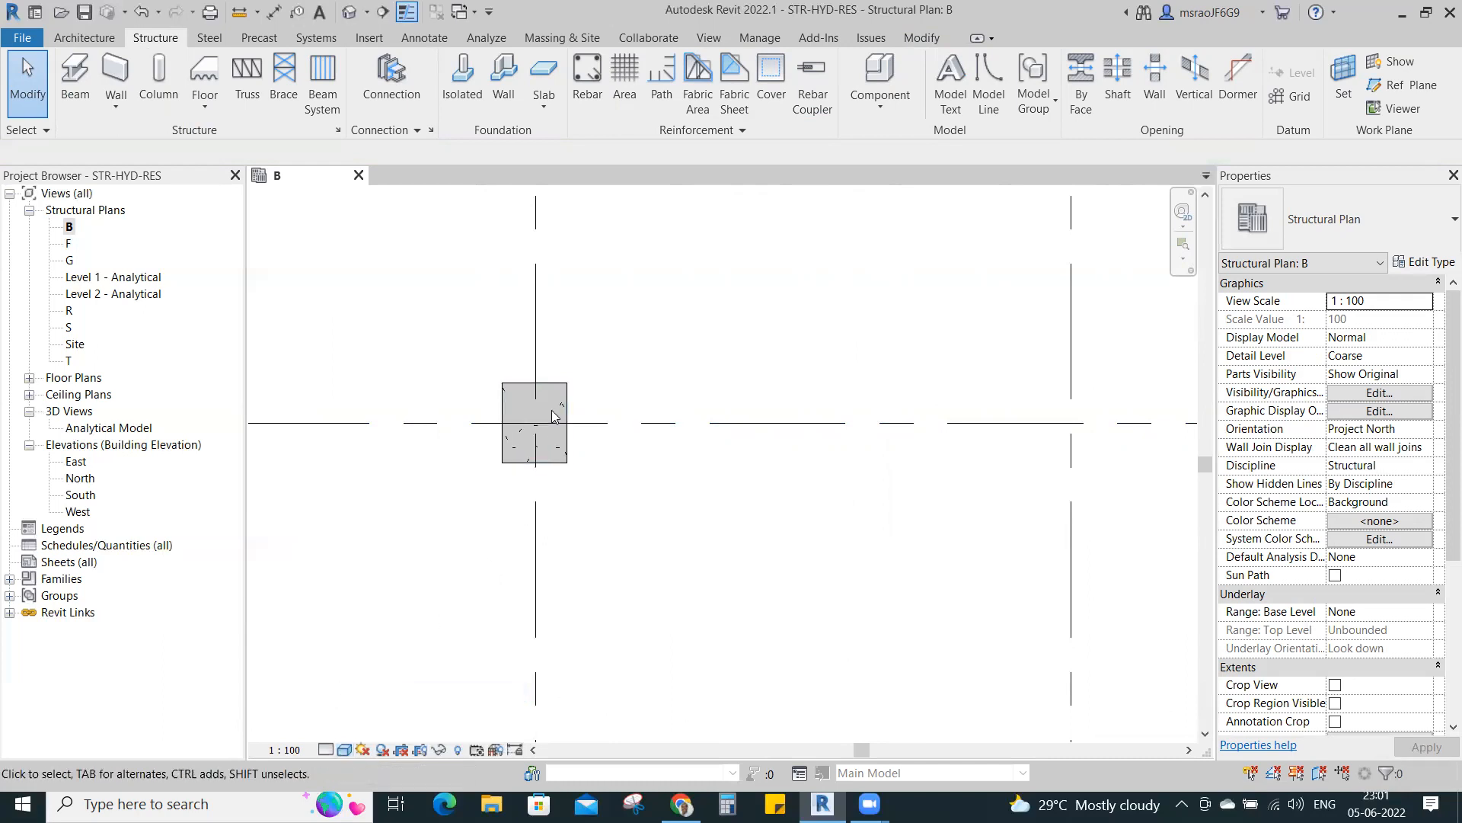
{"action": "scroll", "coordinate": [574, 464], "scroll_direction": "down", "scroll_amount": 2}
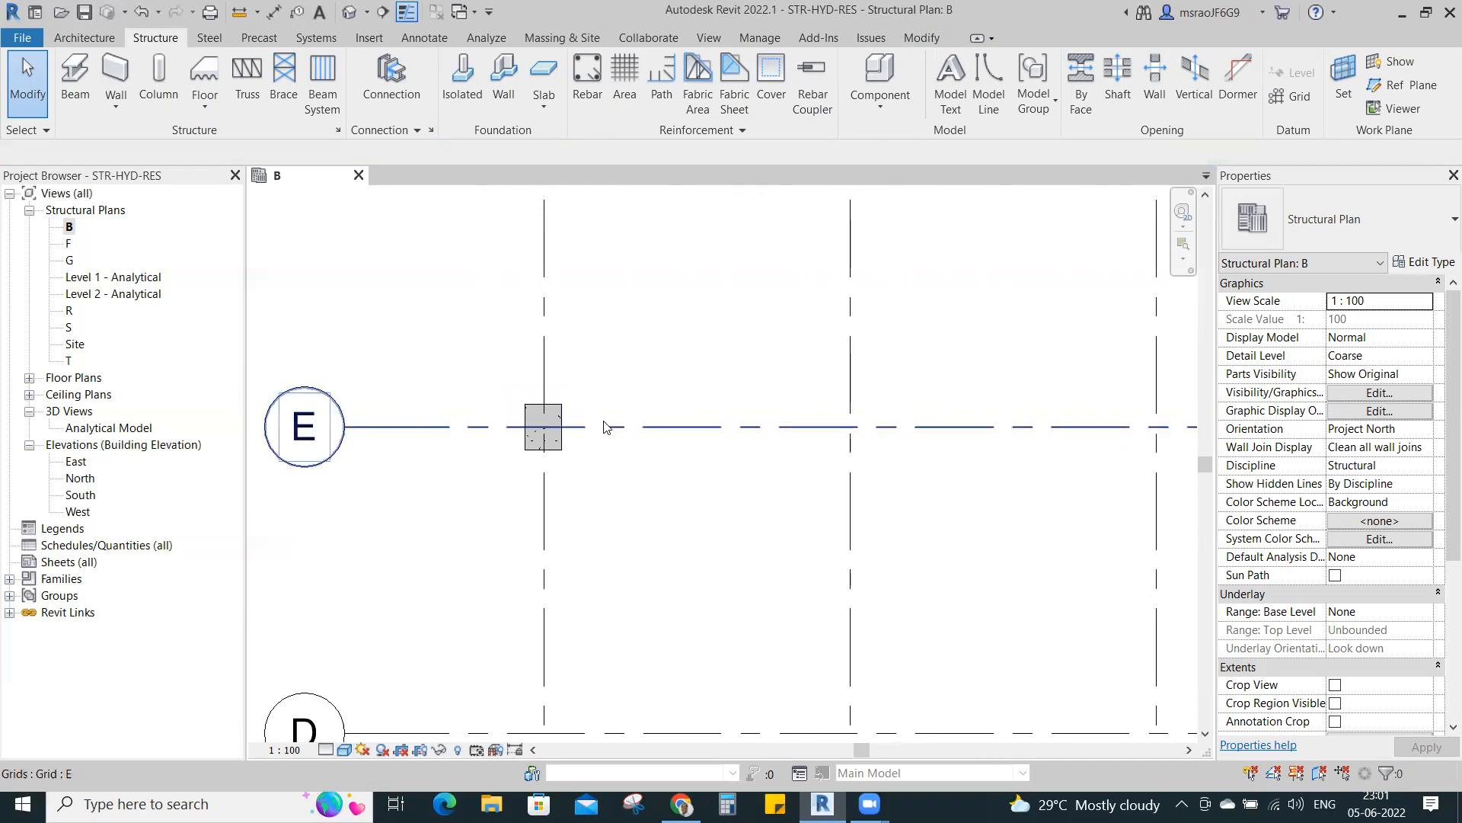
{"action": "scroll", "coordinate": [549, 438], "scroll_direction": "down", "scroll_amount": 2}
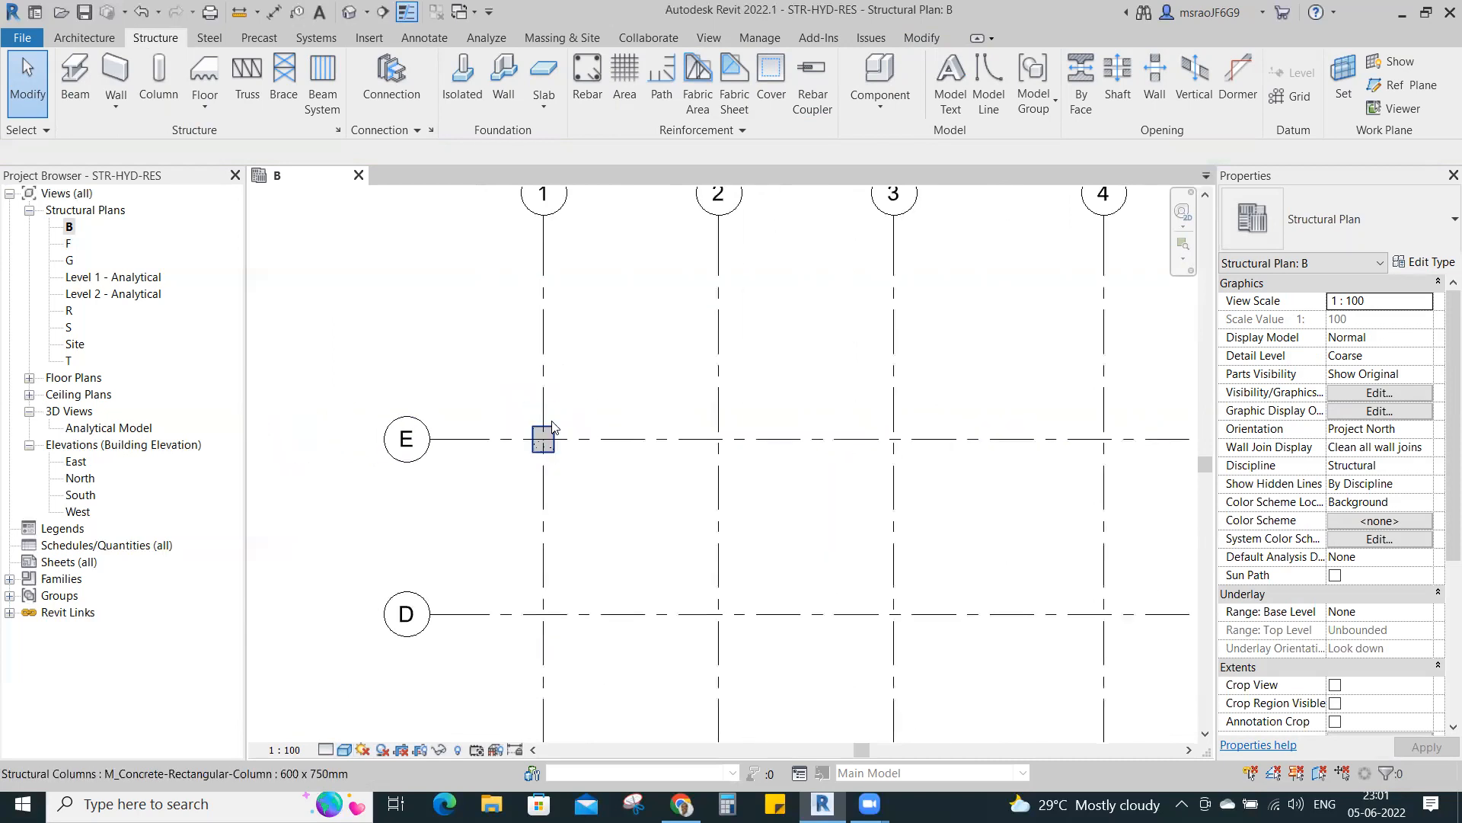
{"action": "left_click", "coordinate": [545, 438]}
{"action": "key", "text": "Escape"}
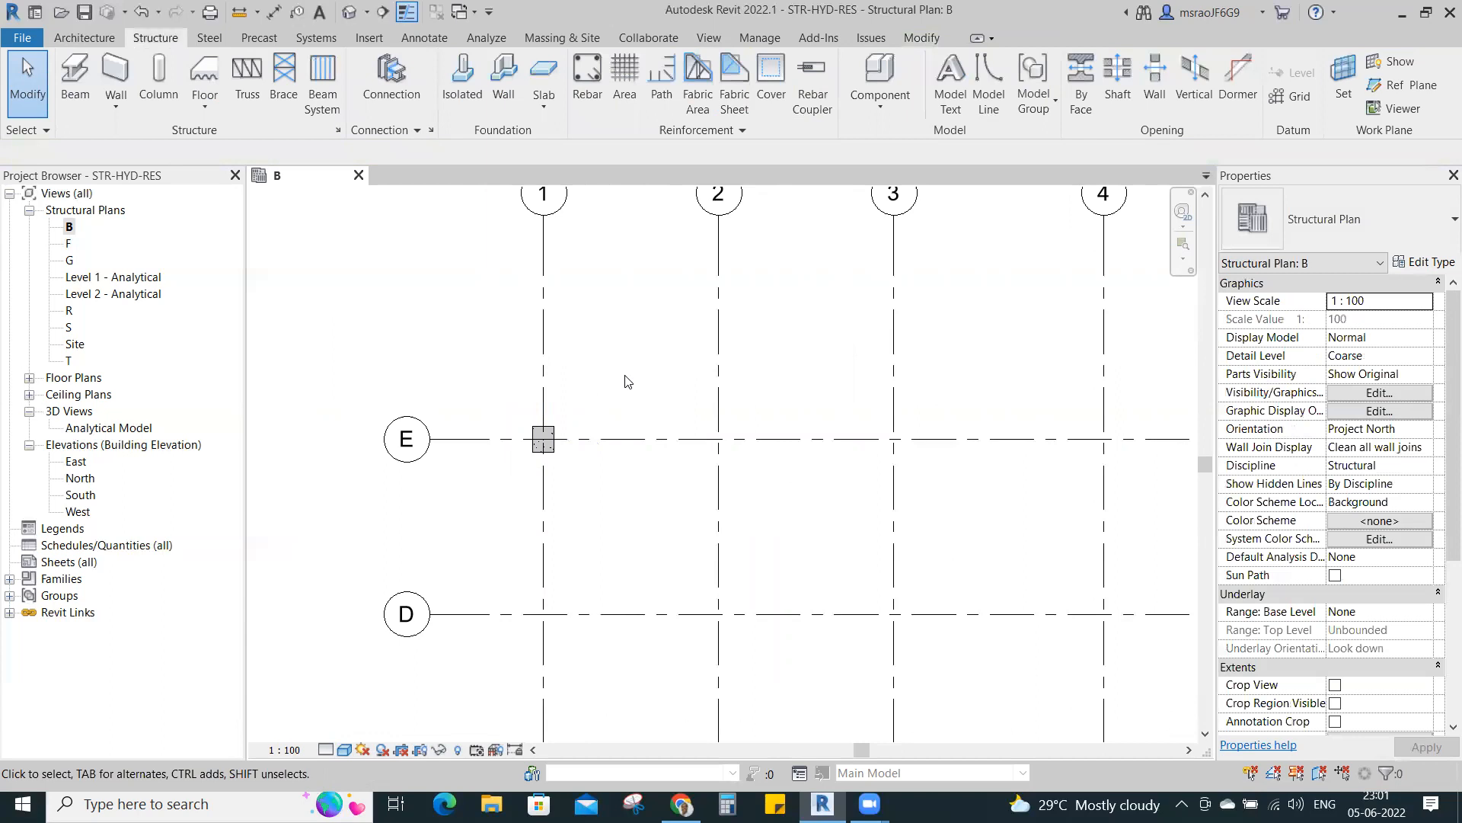
- Align the column's centre lines with grids E and 1 using the Align tool
{"action": "scroll", "coordinate": [625, 381], "scroll_direction": "up", "scroll_amount": 4}
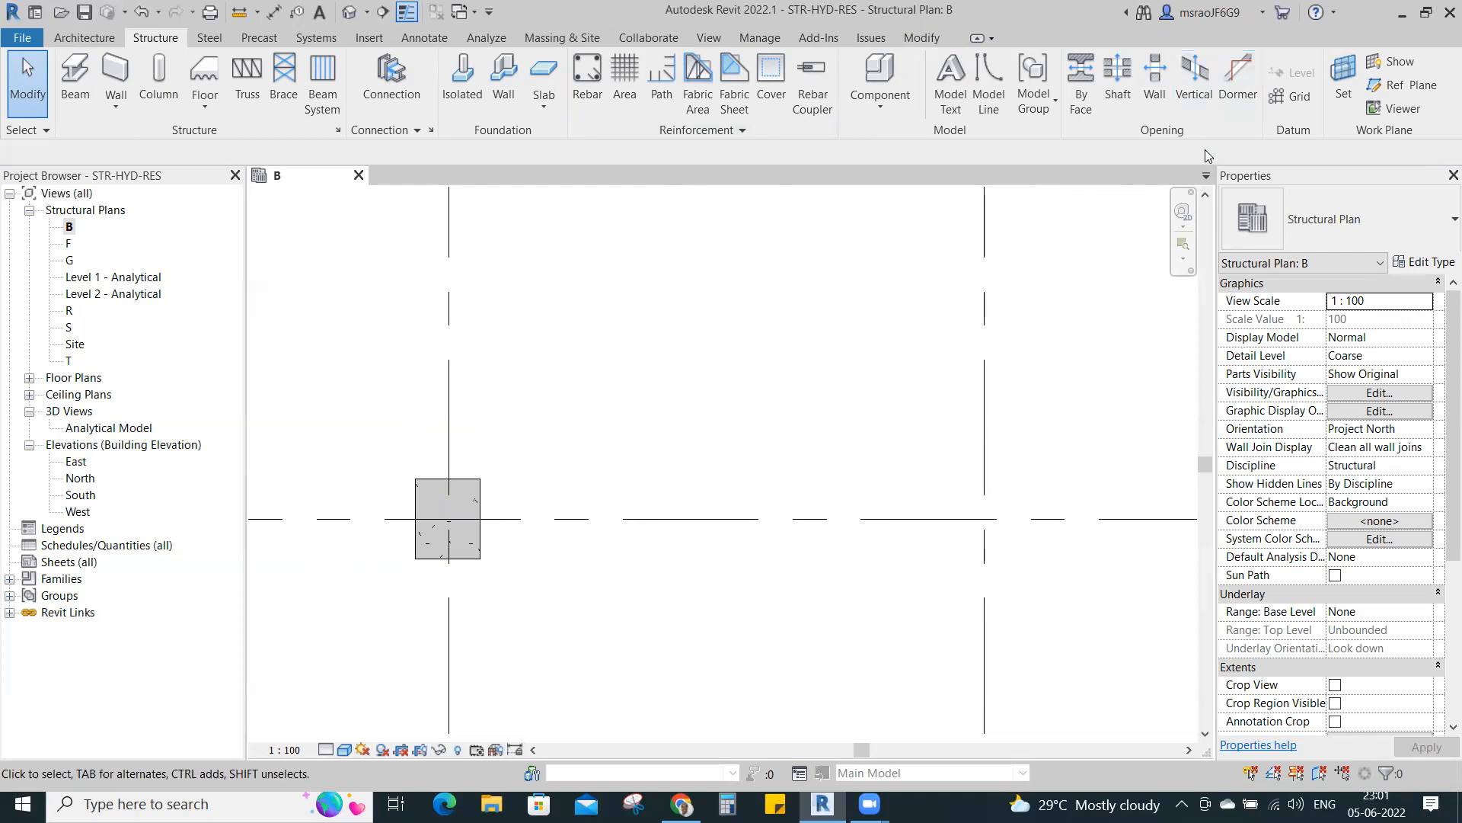
{"action": "left_click", "coordinate": [918, 36]}
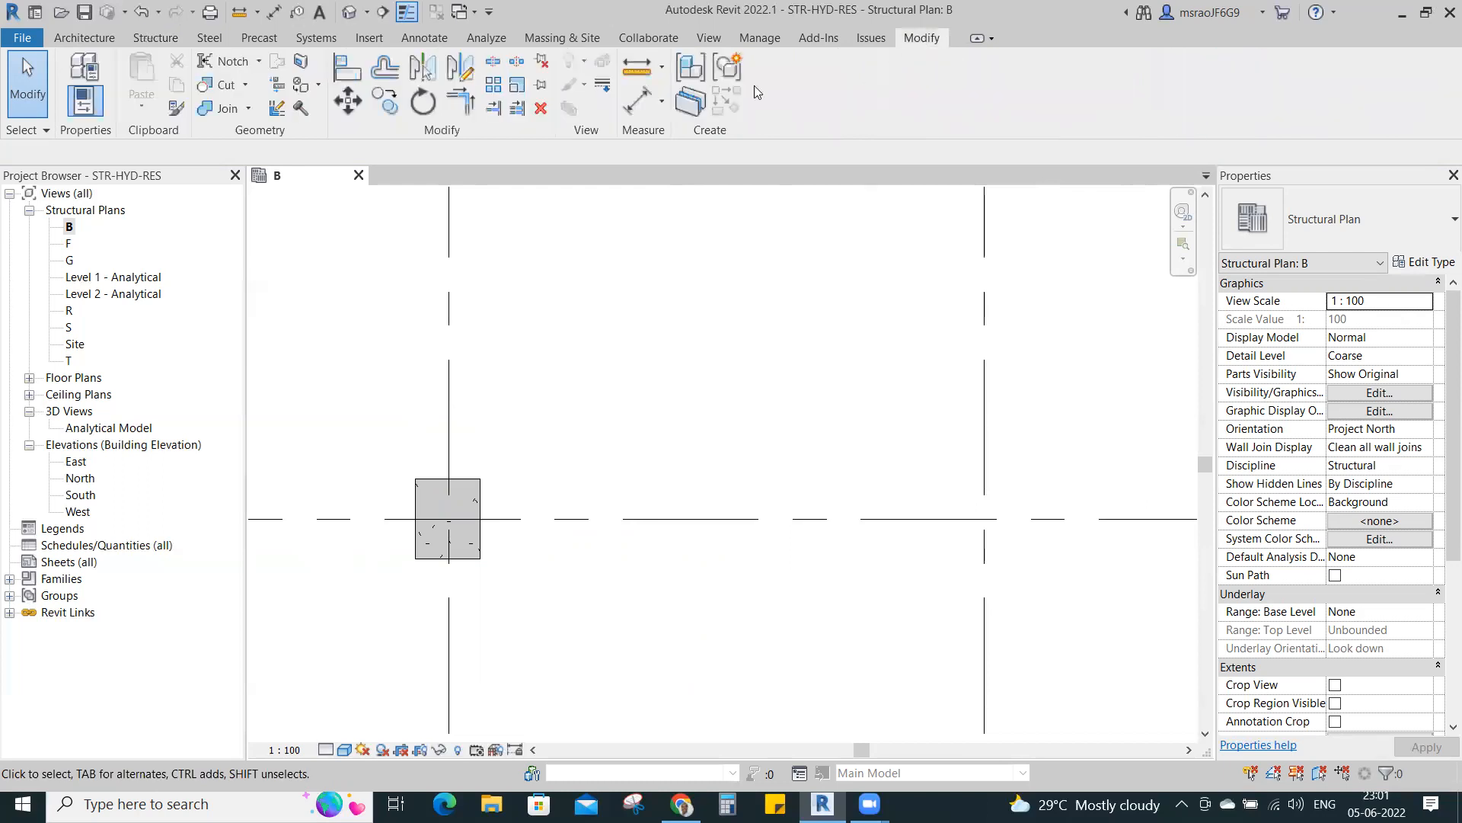
{"action": "left_click", "coordinate": [343, 74]}
{"action": "left_click", "coordinate": [736, 524]}
{"action": "left_click", "coordinate": [448, 521]}
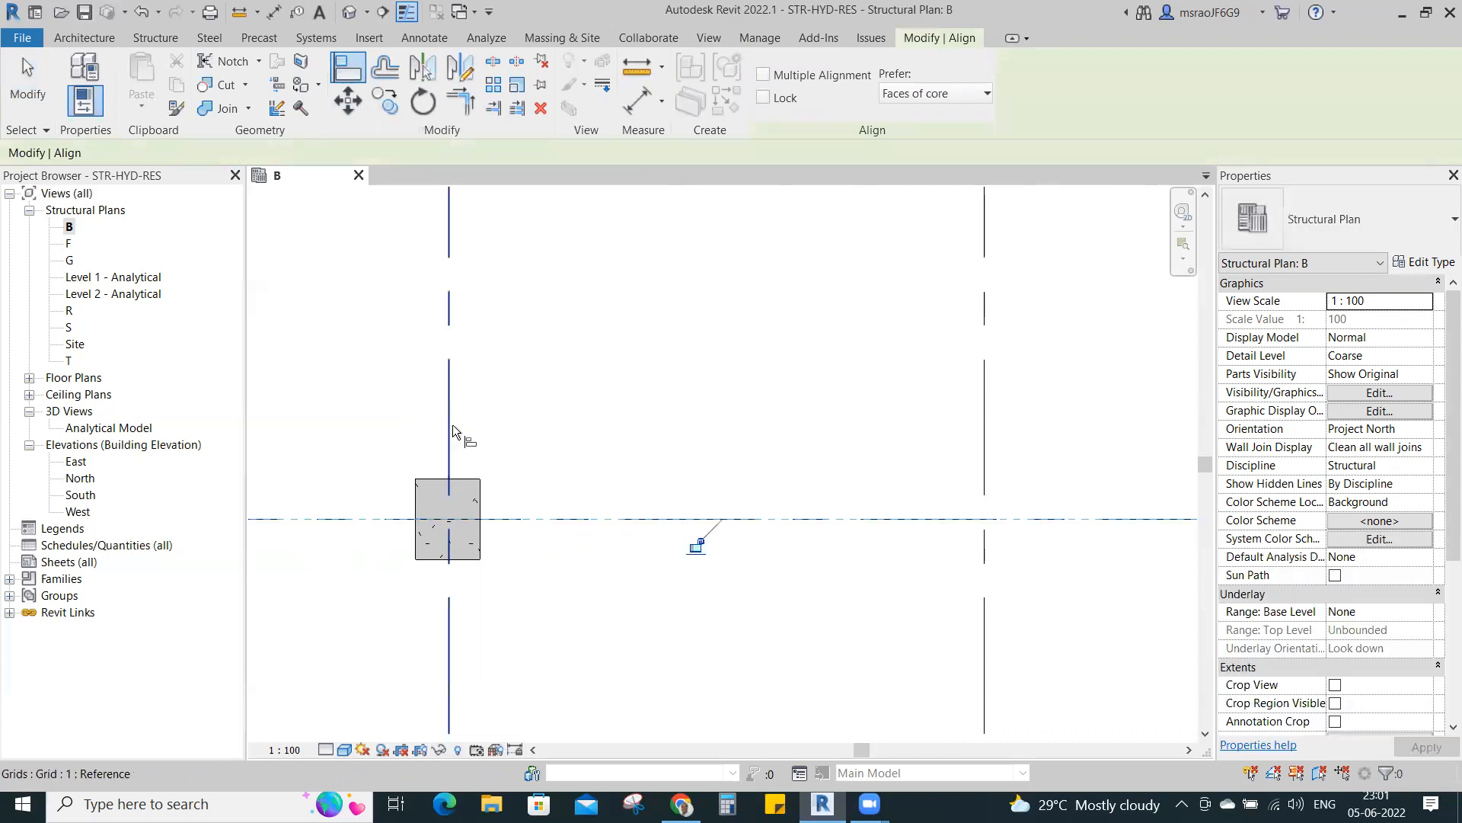
{"action": "left_click", "coordinate": [451, 423]}
{"action": "left_click", "coordinate": [450, 488]}
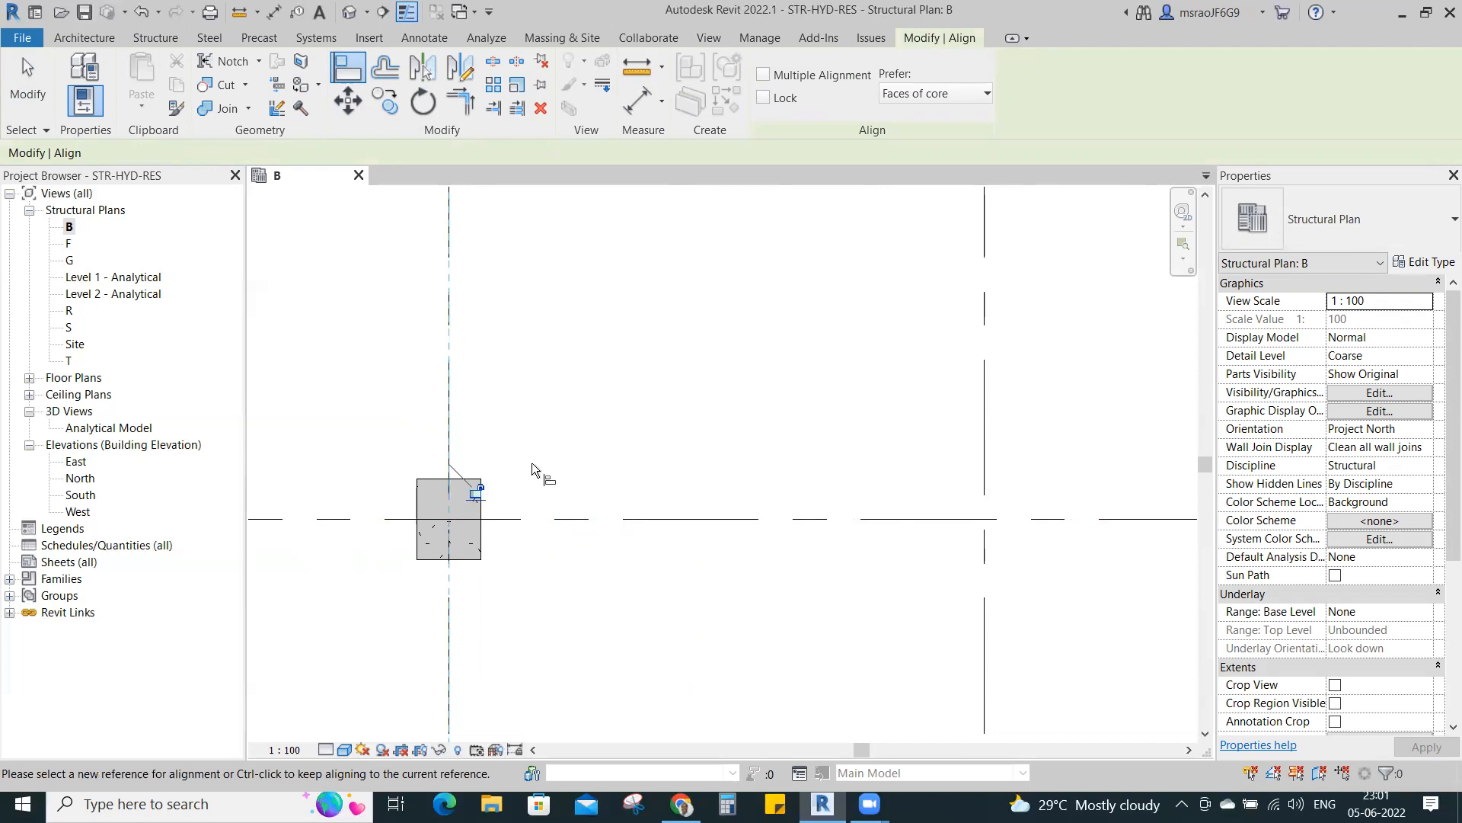
{"action": "key", "text": "Escape"}
{"action": "key", "text": "Escape"}
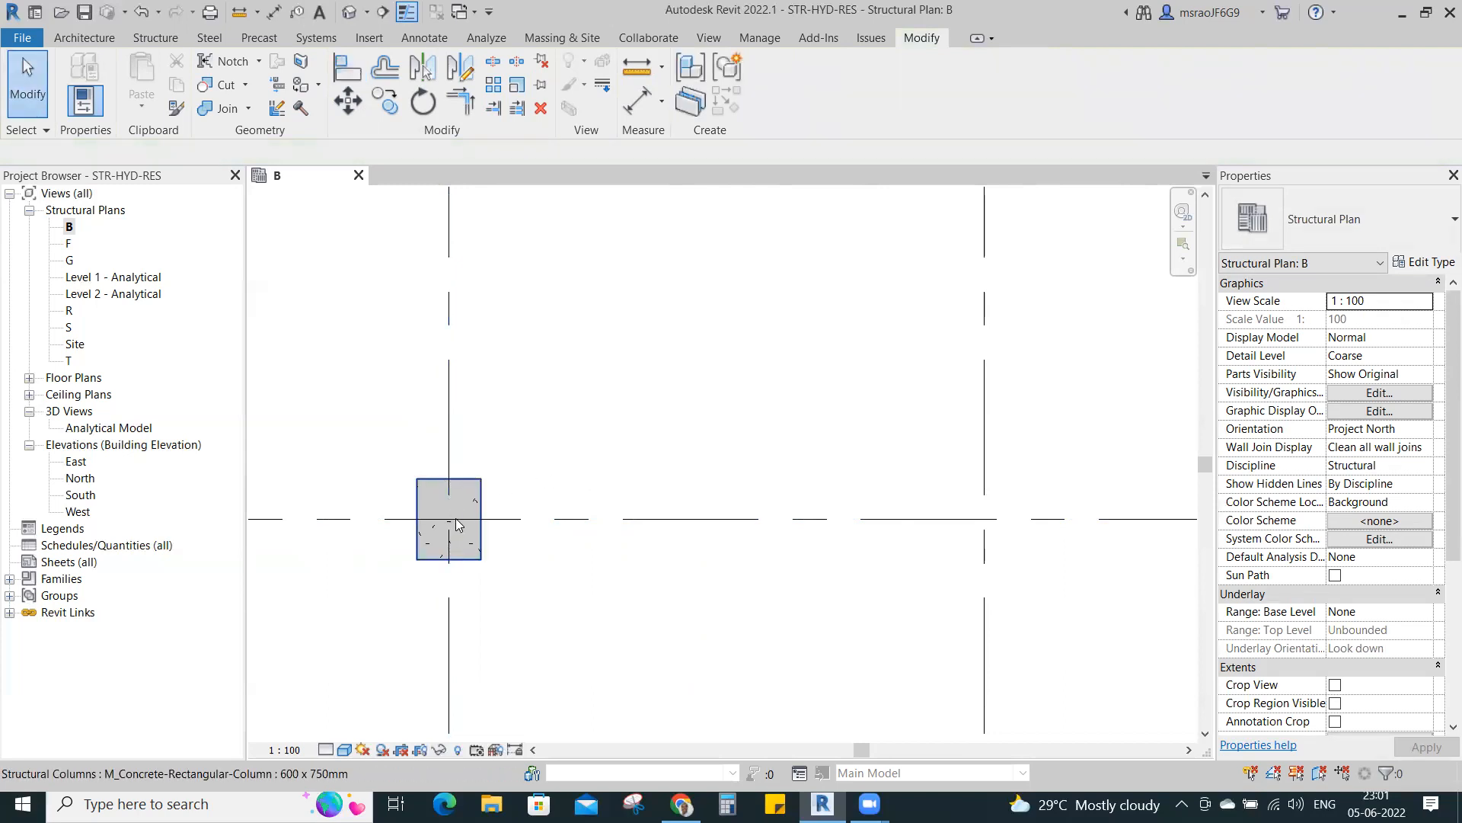
- Align the column's lower face with grid E and its left face with grid 1
{"action": "left_click", "coordinate": [349, 73]}
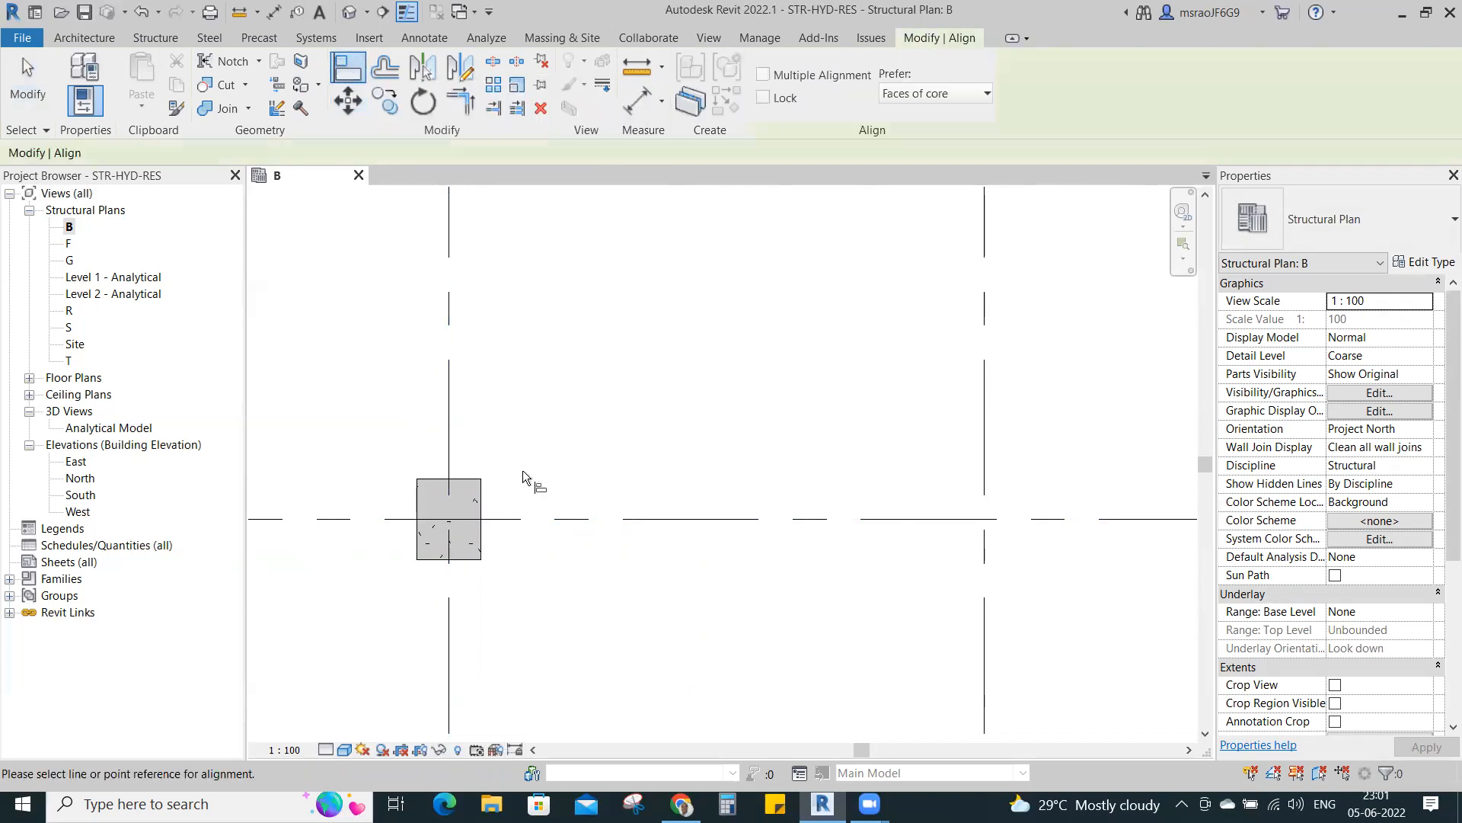
{"action": "left_click", "coordinate": [553, 519]}
{"action": "left_click", "coordinate": [461, 561]}
{"action": "left_click", "coordinate": [448, 388]}
{"action": "left_click", "coordinate": [416, 463]}
{"action": "key", "text": "Escape"}
{"action": "key", "text": "Escape"}
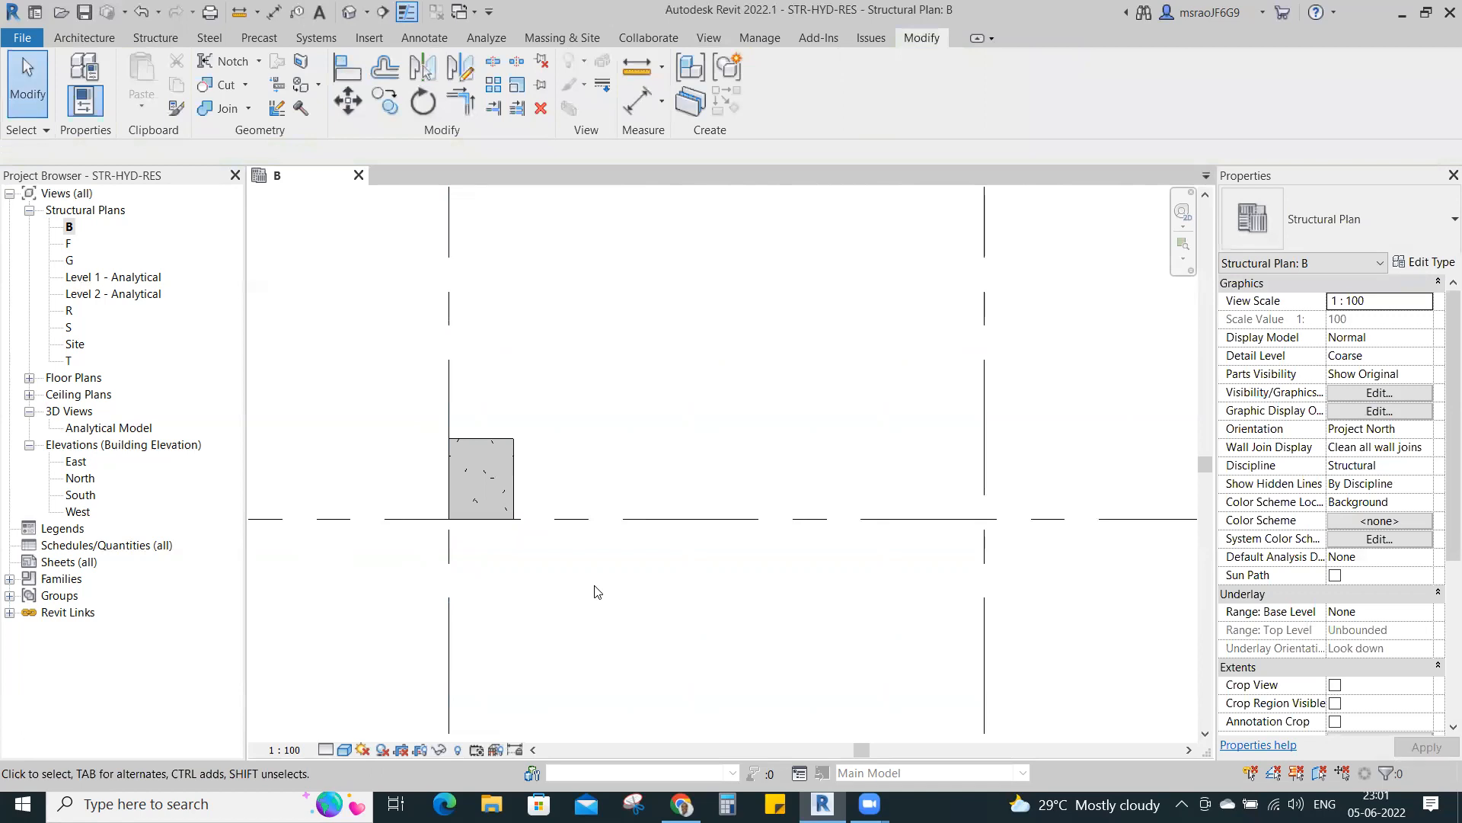
- Undo the two face alignments of the column at grids 1 and E
{"action": "key", "text": "ctrl+z"}
{"action": "key", "text": "ctrl+z"}
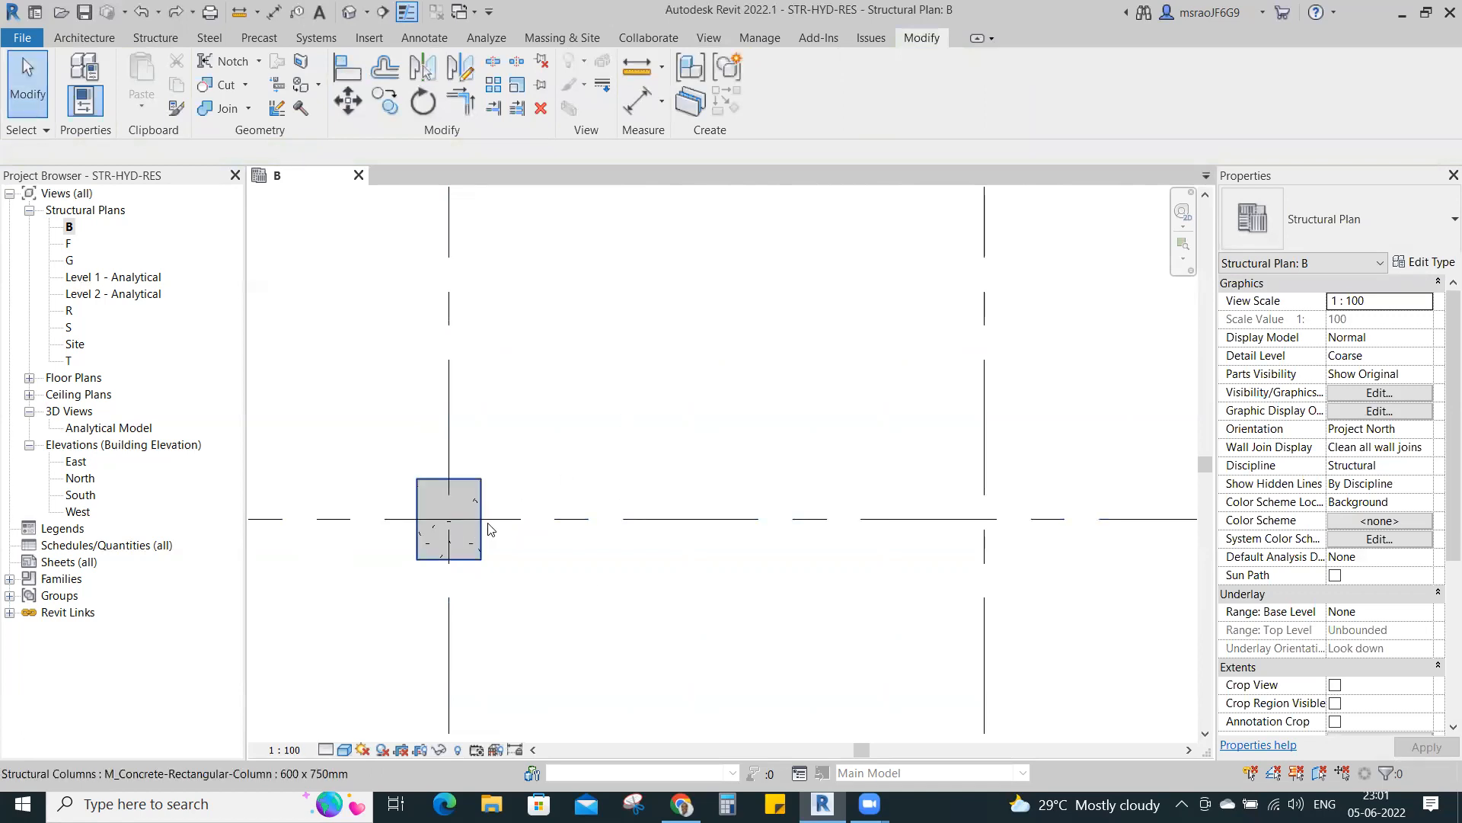
{"action": "scroll", "coordinate": [494, 523], "scroll_direction": "down", "scroll_amount": 5}
{"action": "middle_click_drag", "start_coordinate": [520, 491], "coordinate": [569, 411]}
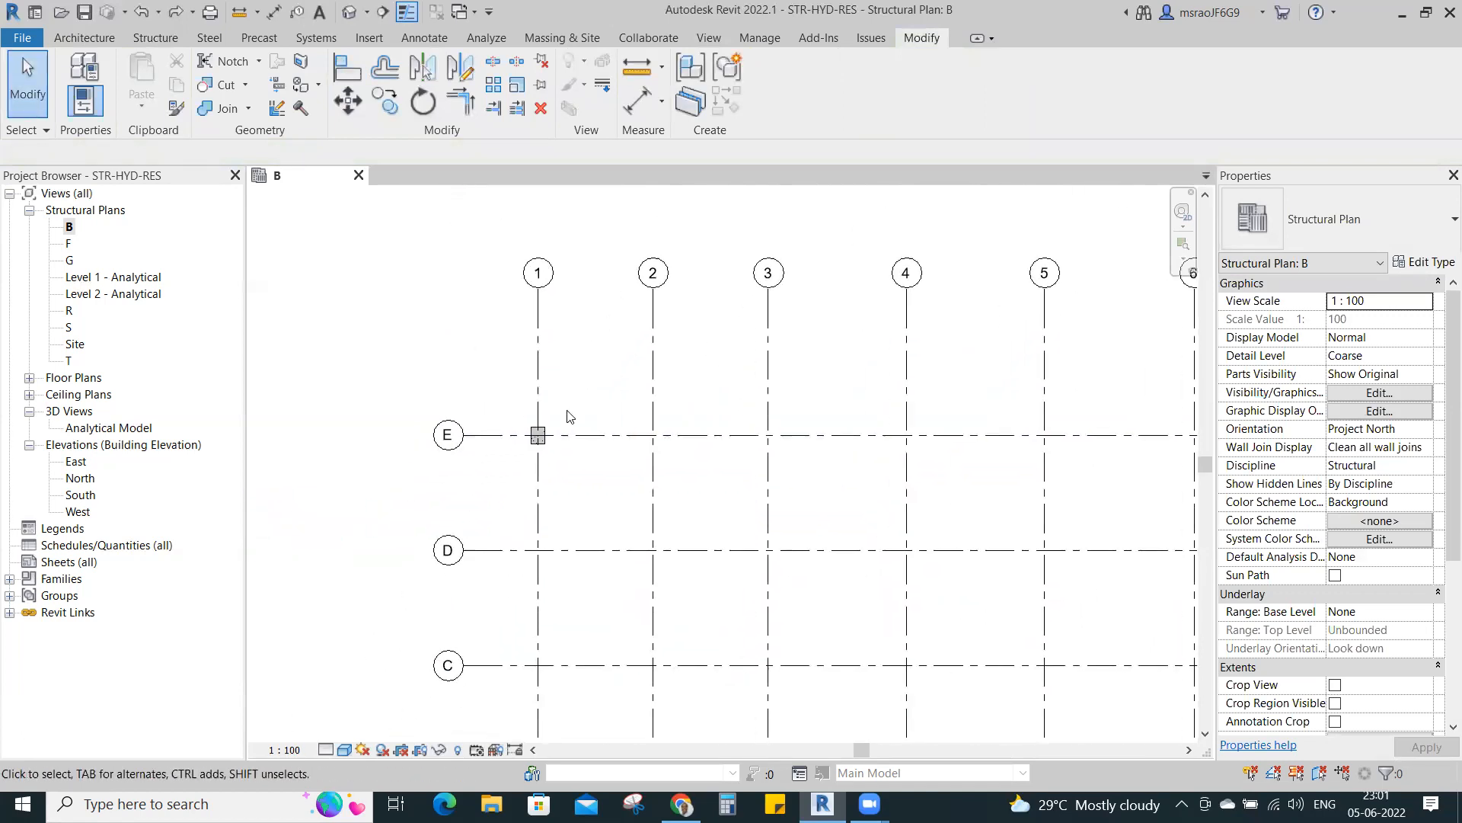
{"action": "scroll", "coordinate": [567, 415], "scroll_direction": "up", "scroll_amount": 2}
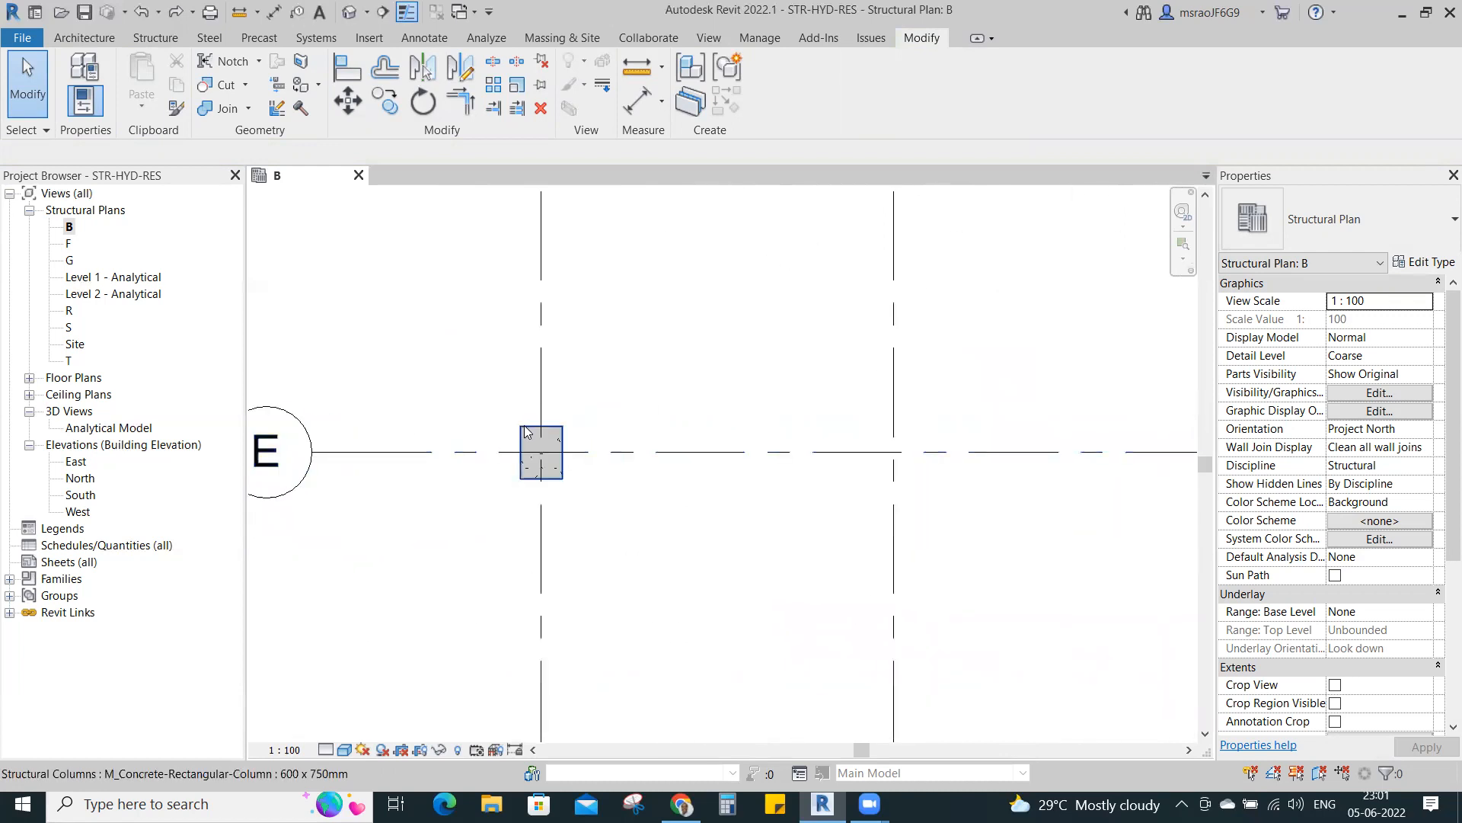
- Examine the type, base and top constraints of the column at grids 1 and E in plan B
{"action": "left_click", "coordinate": [525, 430]}
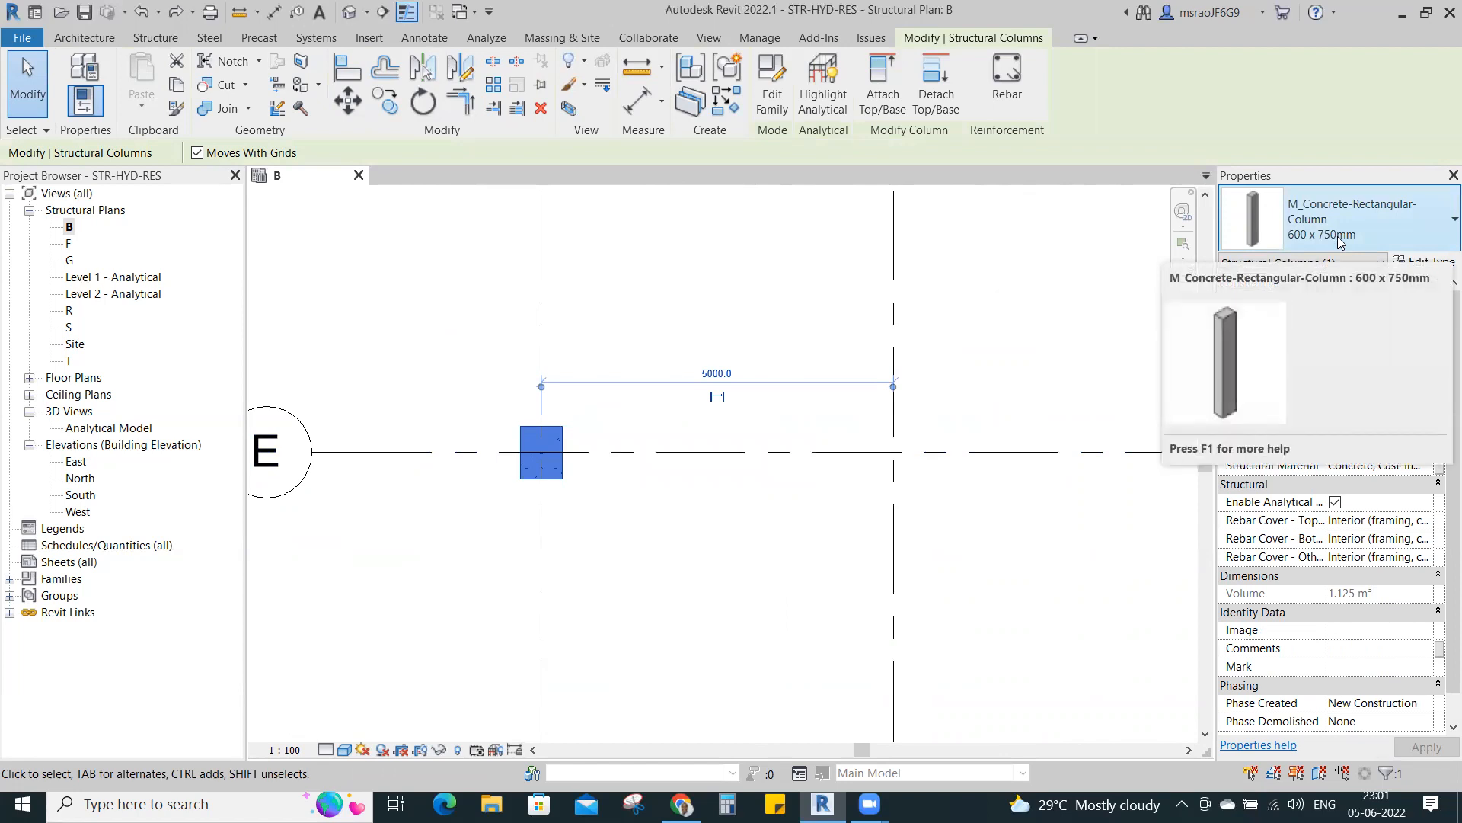
{"action": "left_click", "coordinate": [1051, 526]}
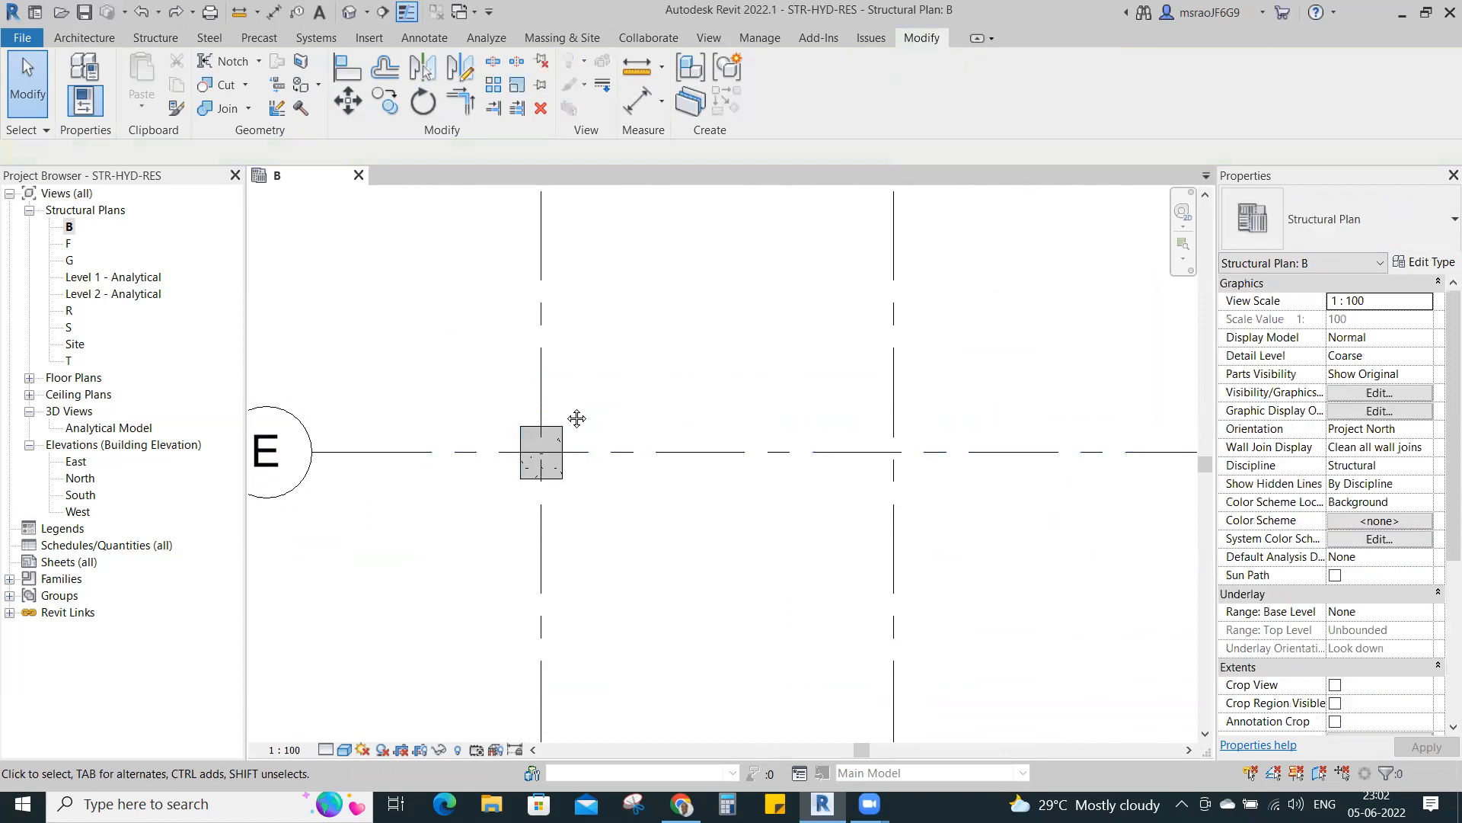
{"action": "middle_click_drag", "start_coordinate": [577, 414], "coordinate": [749, 522]}
{"action": "scroll", "coordinate": [748, 522], "scroll_direction": "down", "scroll_amount": 3}
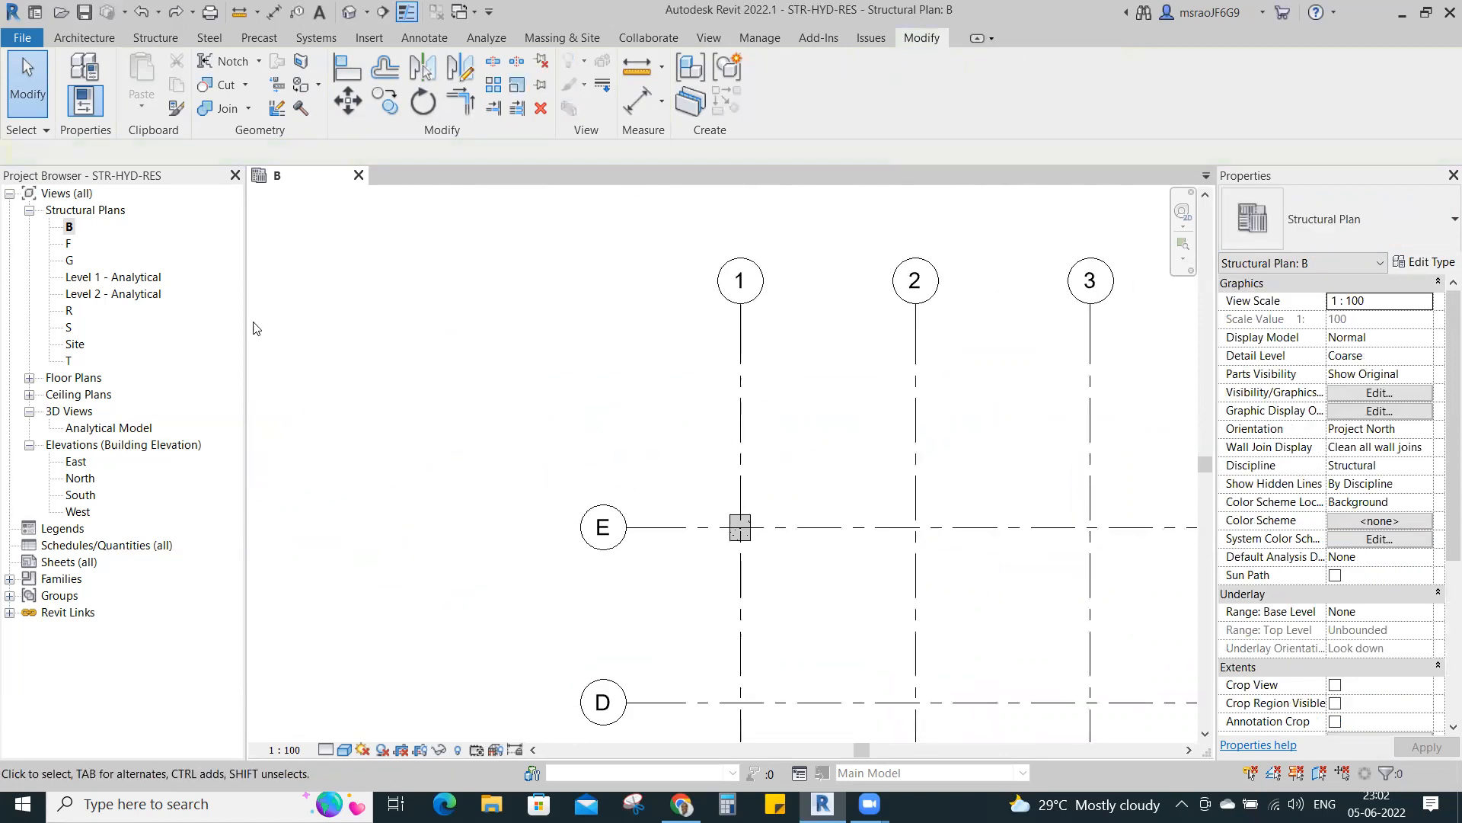
{"action": "left_click", "coordinate": [69, 229]}
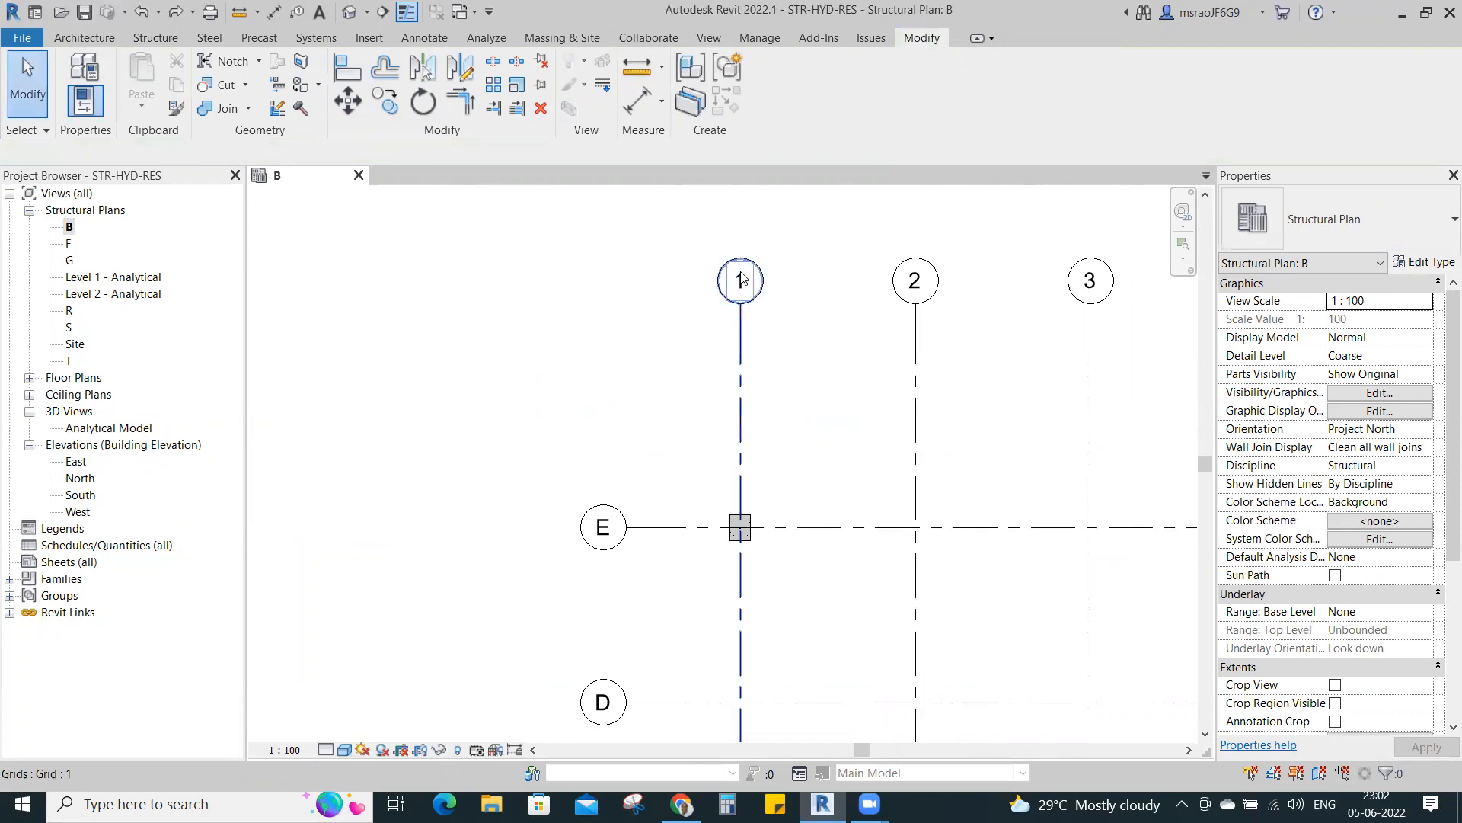
{"action": "scroll", "coordinate": [746, 522], "scroll_direction": "up", "scroll_amount": 3}
{"action": "left_click", "coordinate": [752, 523]}
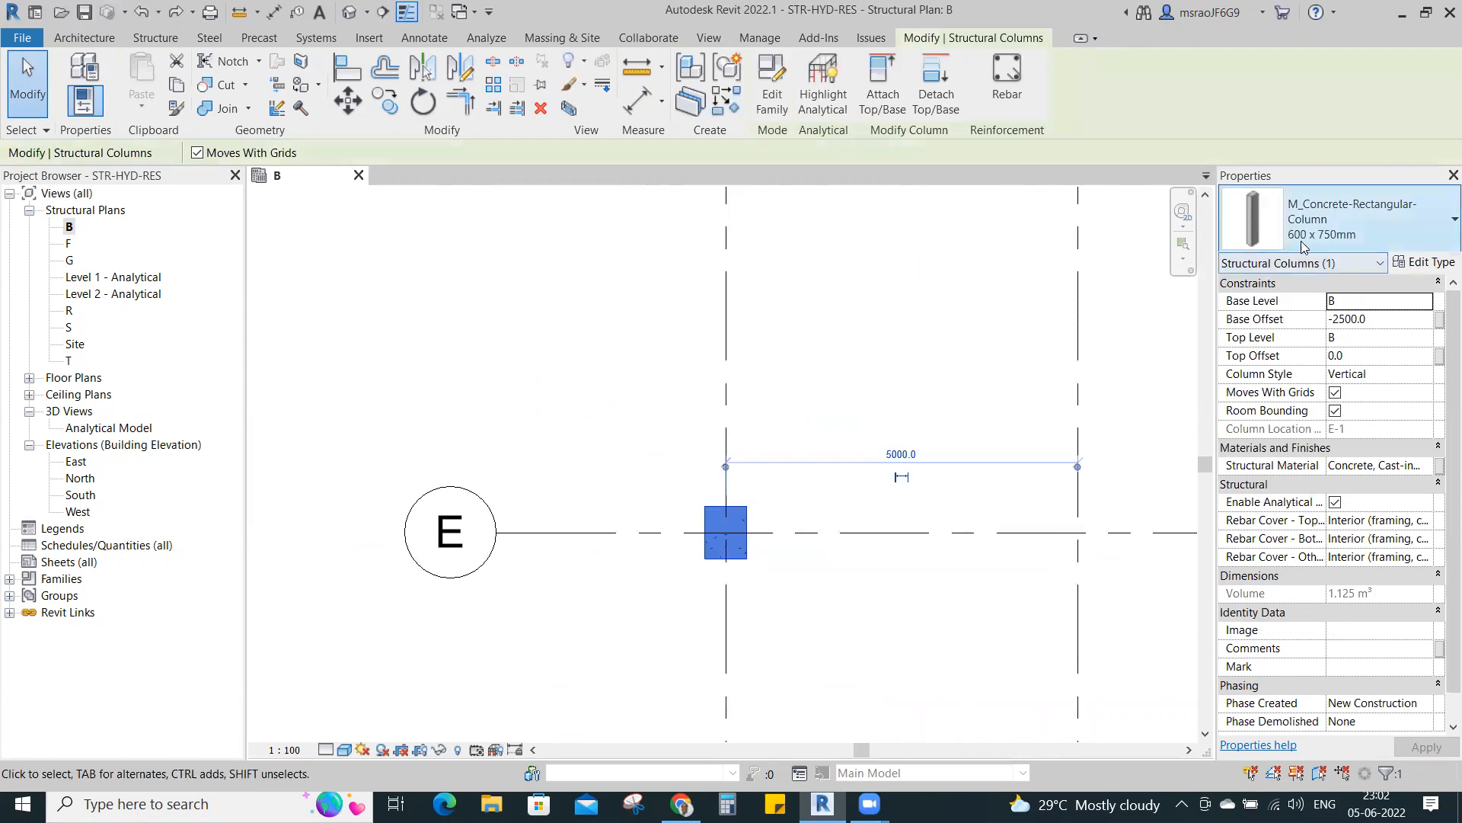
{"action": "left_click", "coordinate": [905, 354]}
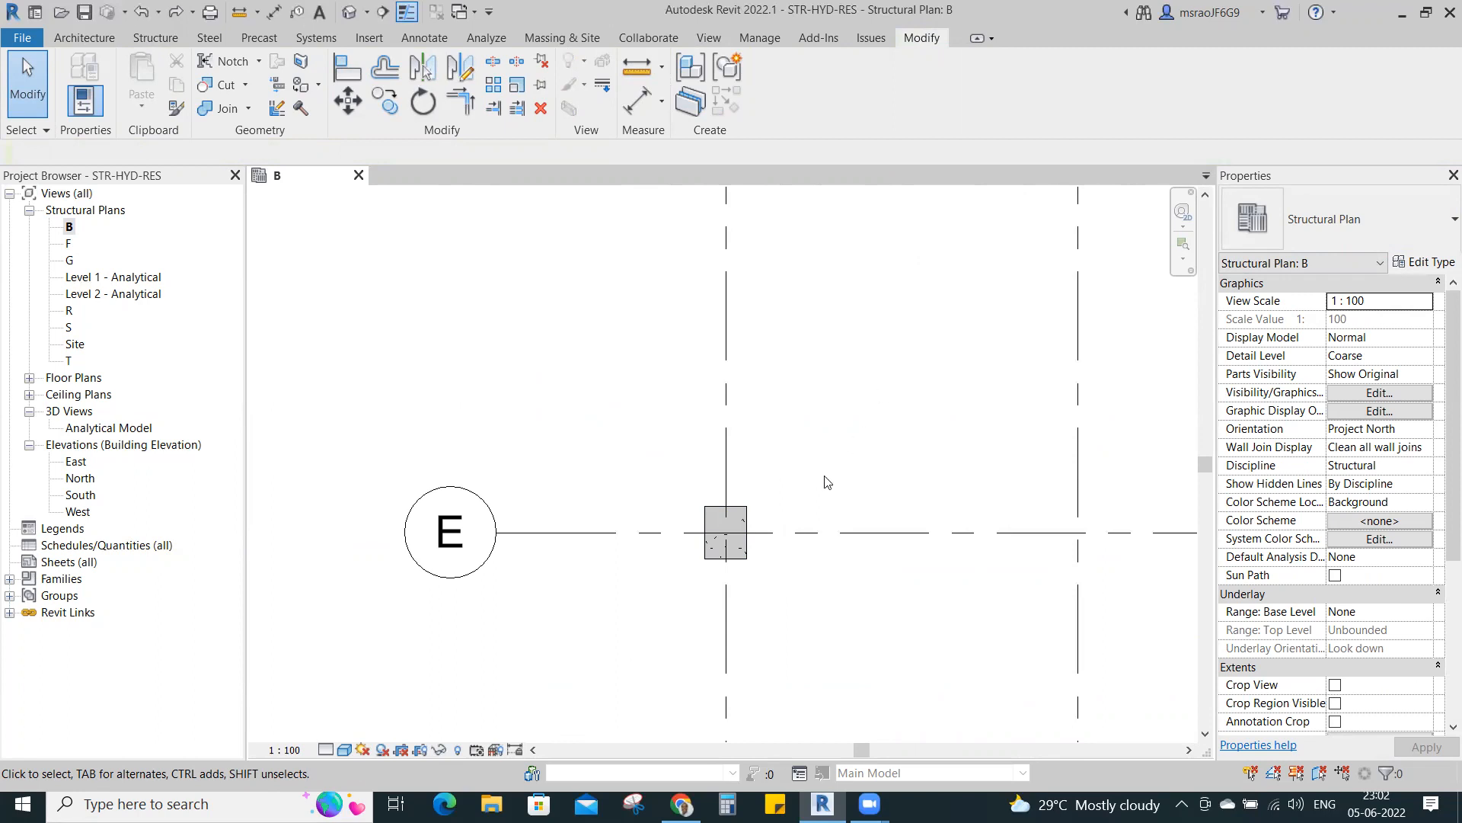
{"action": "left_click", "coordinate": [744, 505]}
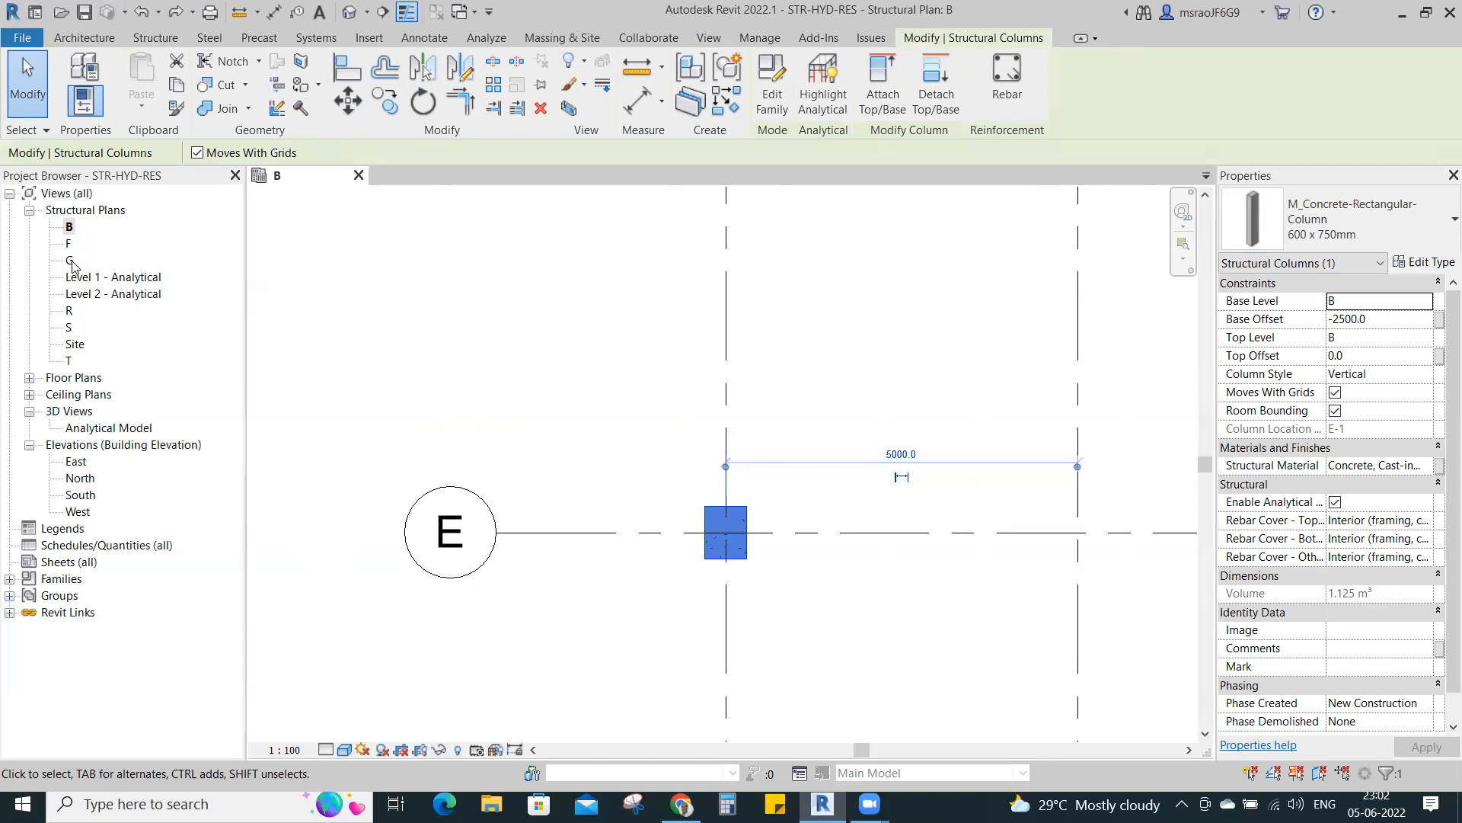
{"action": "left_click", "coordinate": [850, 369]}
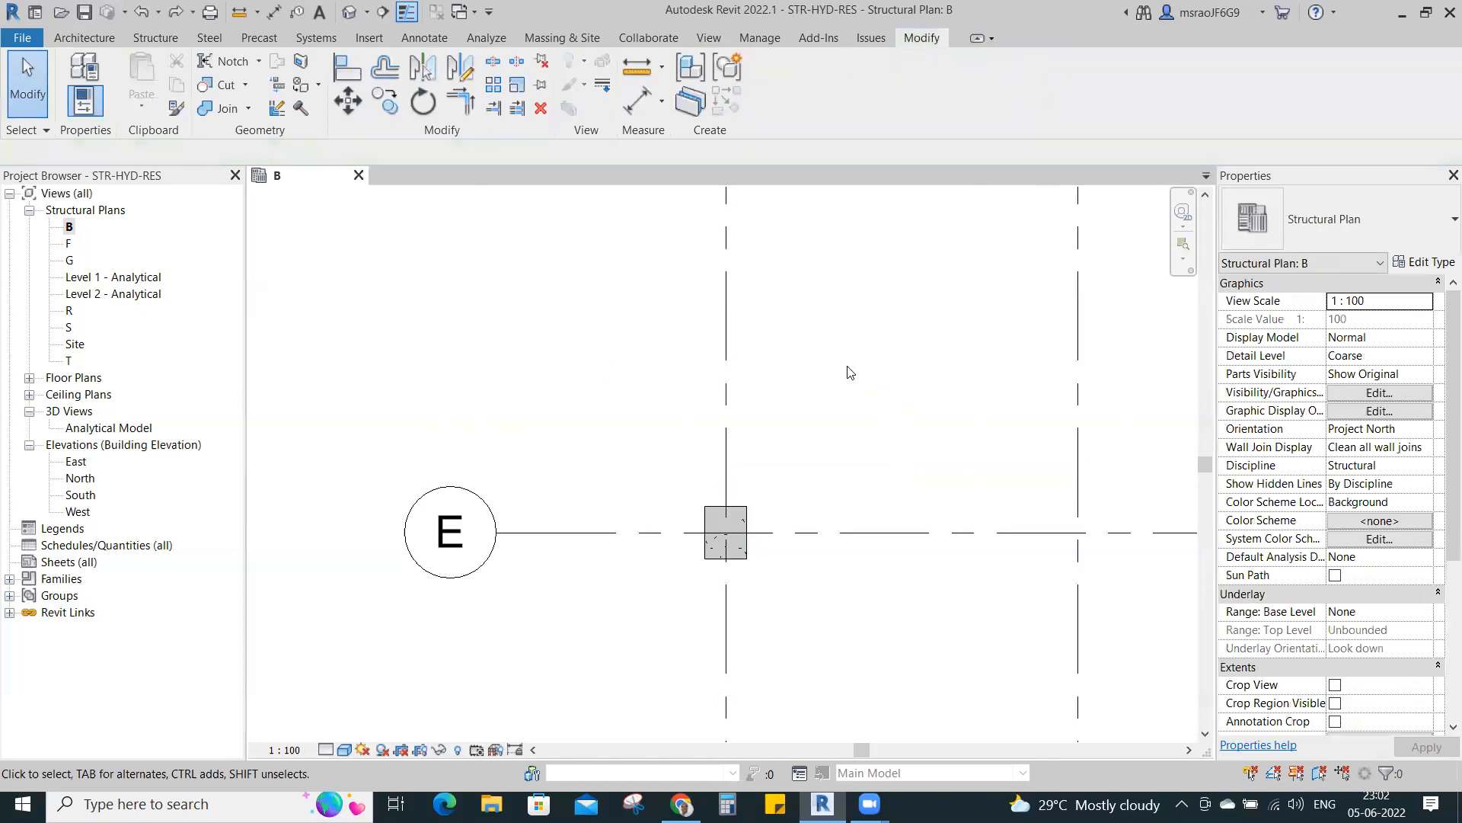
- Draw a building section between grids E and D, looking toward grid E and spanning from before grid 1 to beyond grid 7
{"action": "scroll", "coordinate": [735, 397], "scroll_direction": "down", "scroll_amount": 4}
{"action": "middle_click_drag", "start_coordinate": [859, 395], "coordinate": [734, 458]}
{"action": "middle_click_drag", "start_coordinate": [847, 510], "coordinate": [734, 483]}
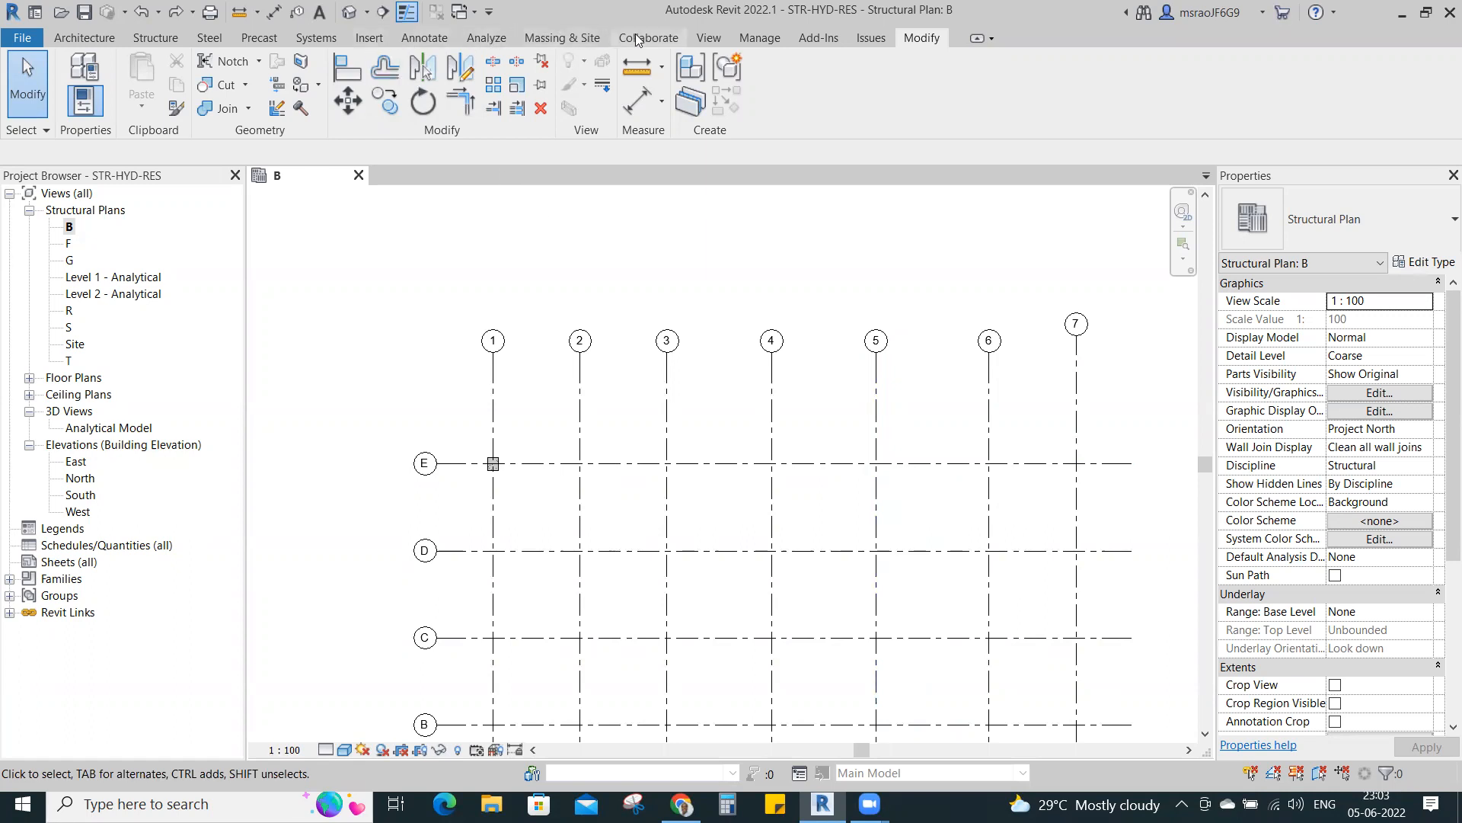
{"action": "left_click", "coordinate": [708, 38]}
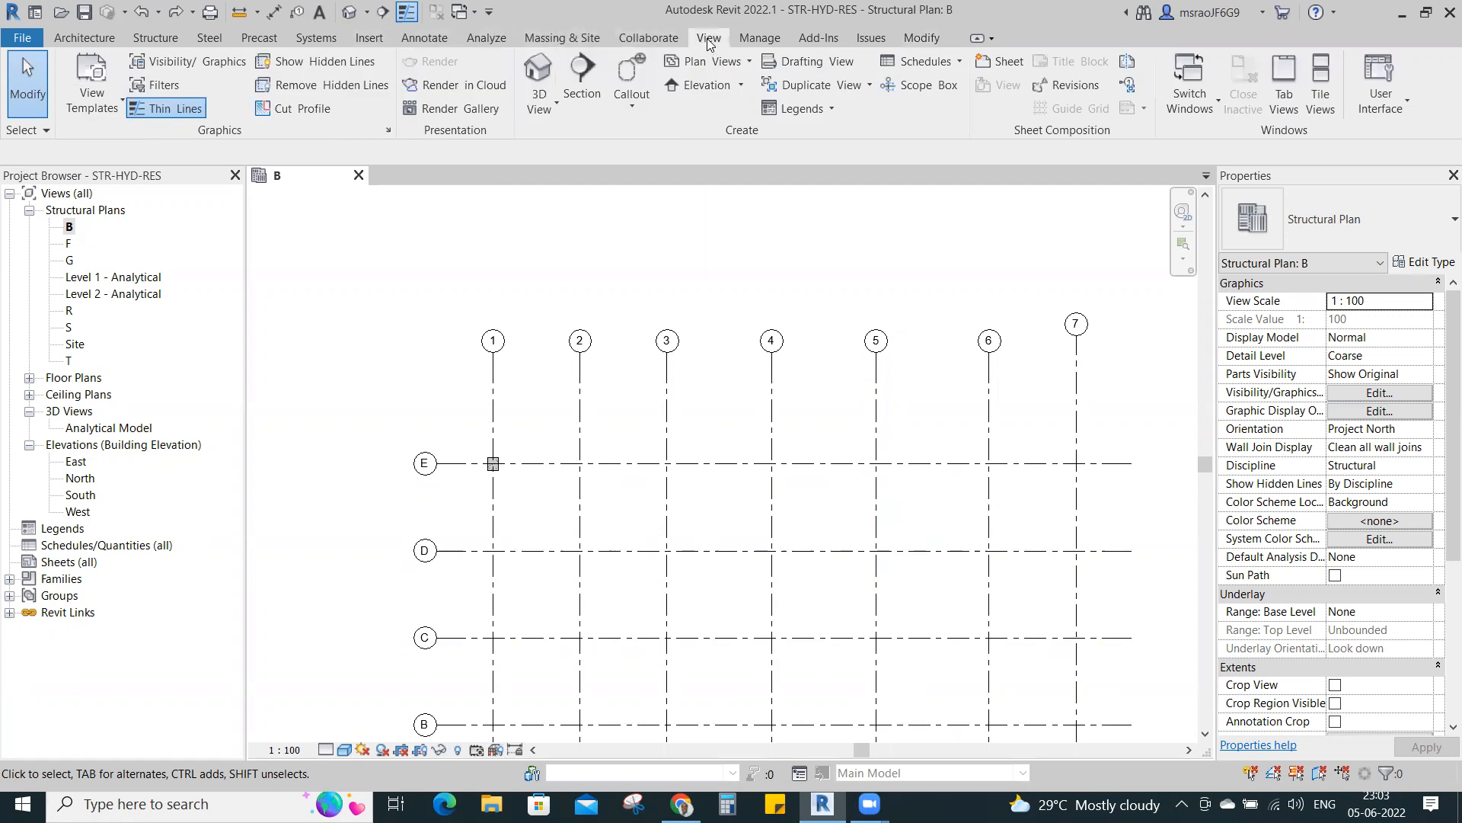
{"action": "left_click", "coordinate": [584, 93]}
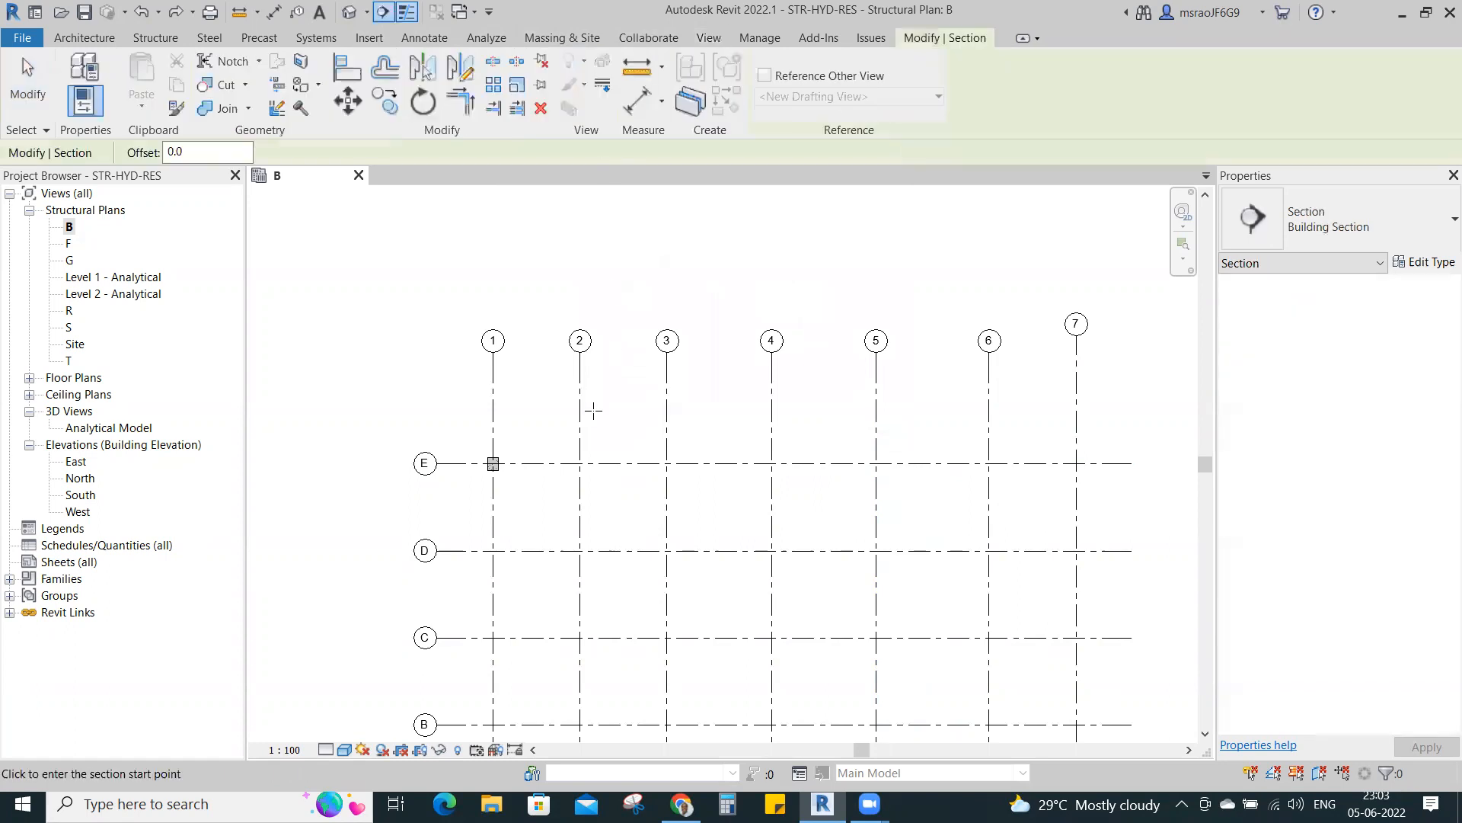
{"action": "left_click", "coordinate": [354, 499]}
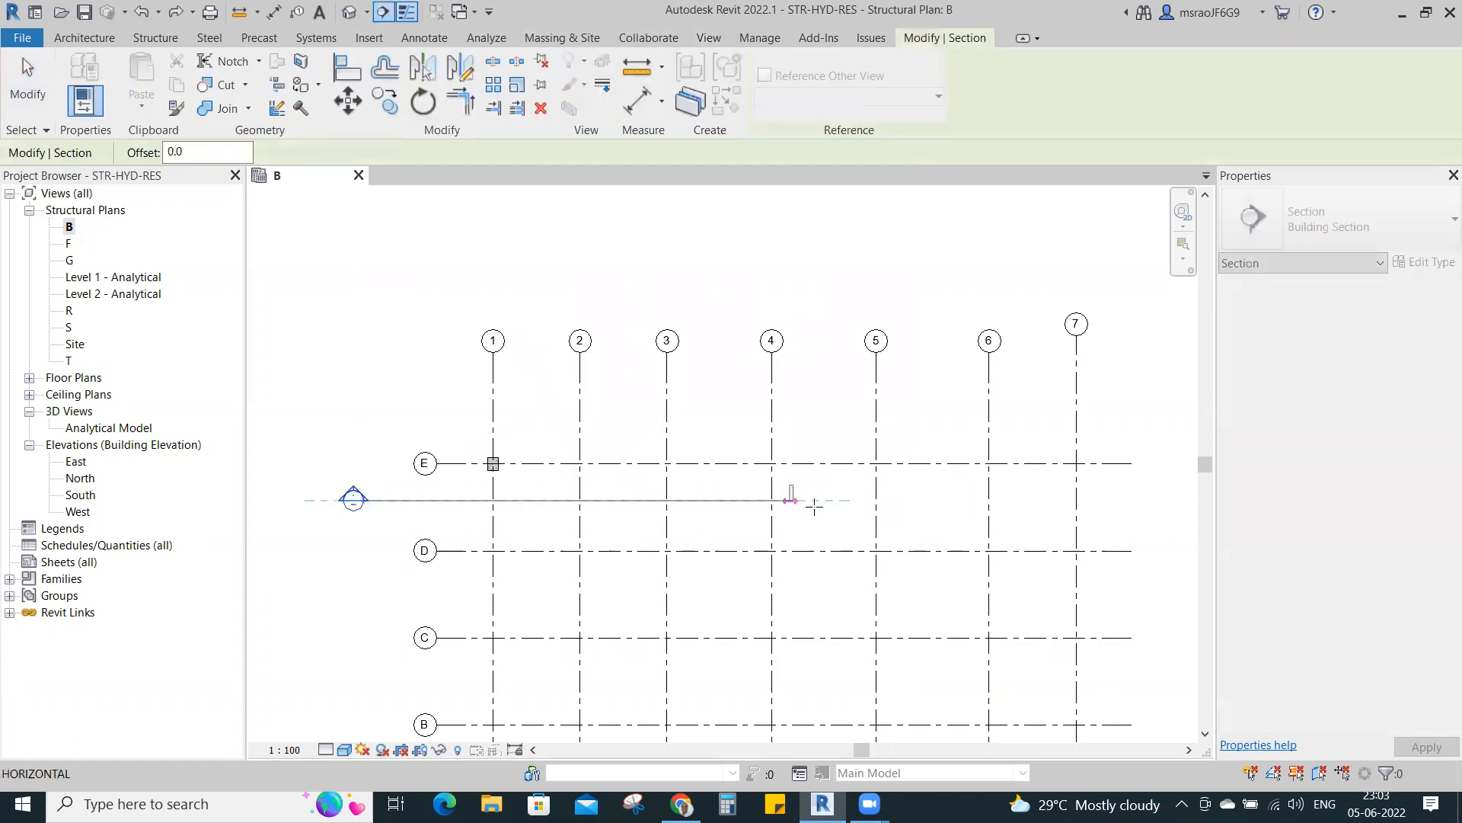
{"action": "left_click", "coordinate": [1147, 499]}
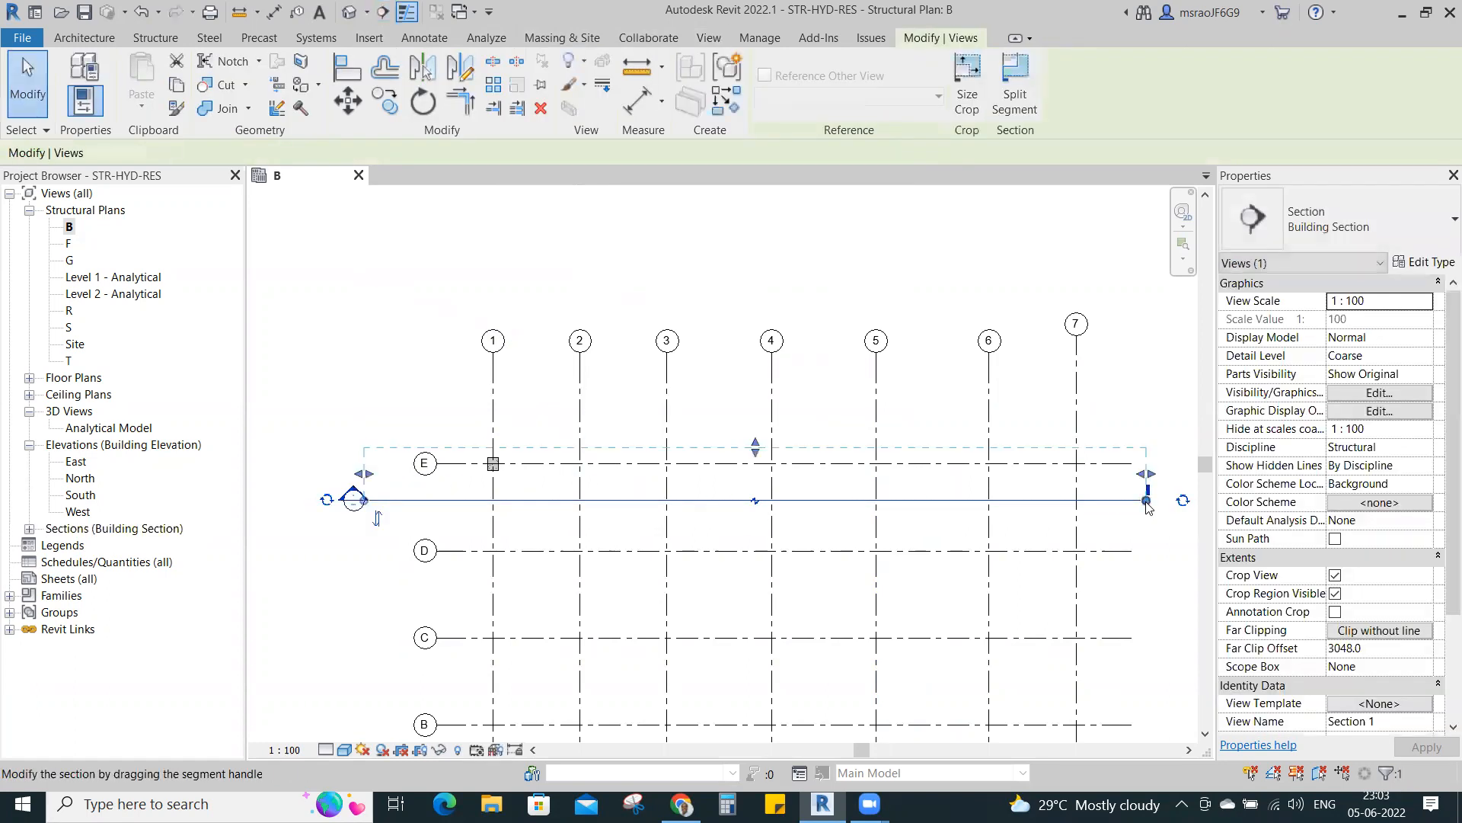
{"action": "left_click", "coordinate": [1133, 393]}
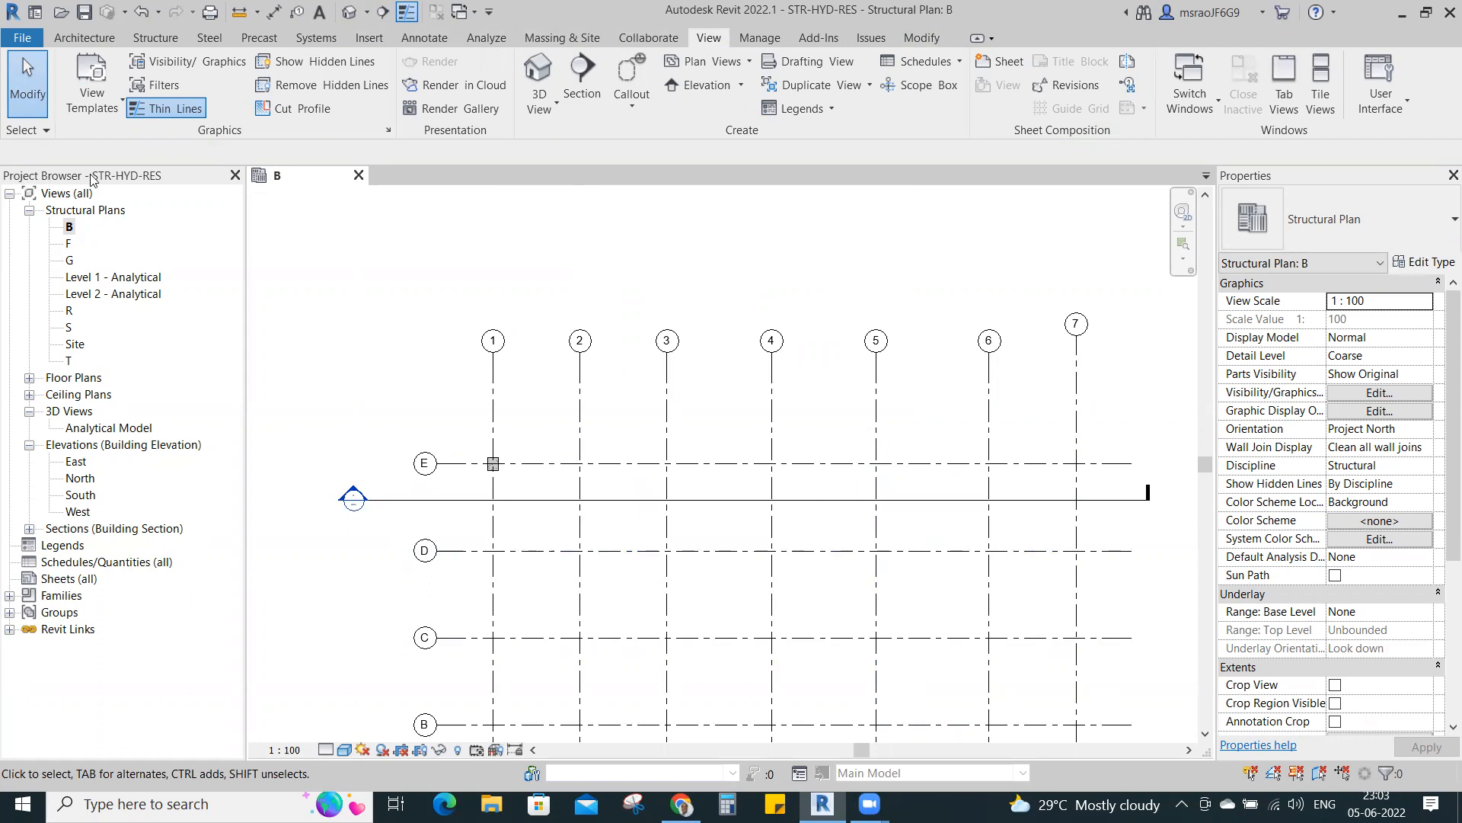
- Open the Section 1 view from its section line in plan B
{"action": "left_click", "coordinate": [29, 529]}
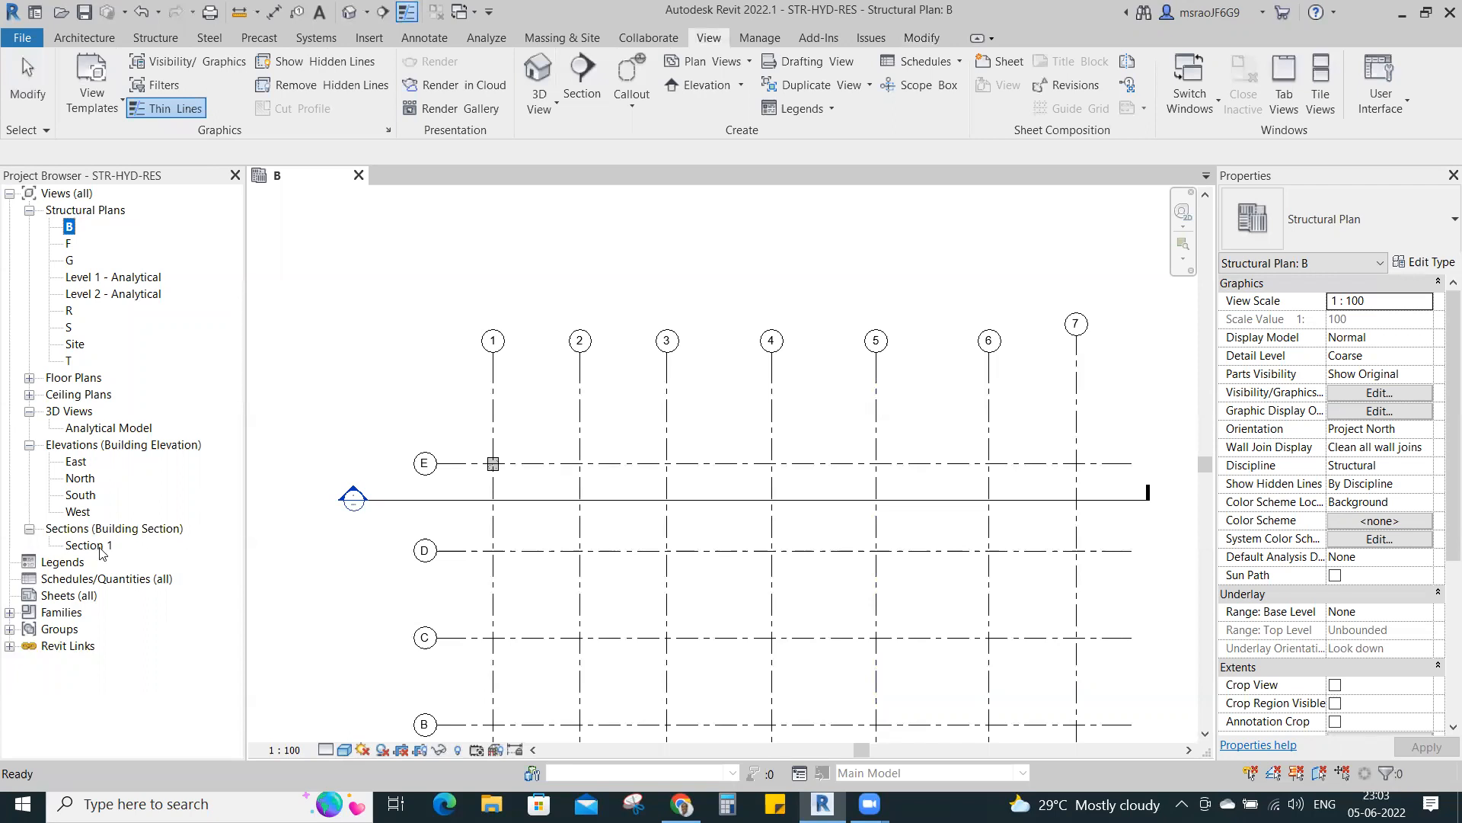
{"action": "left_click", "coordinate": [633, 502]}
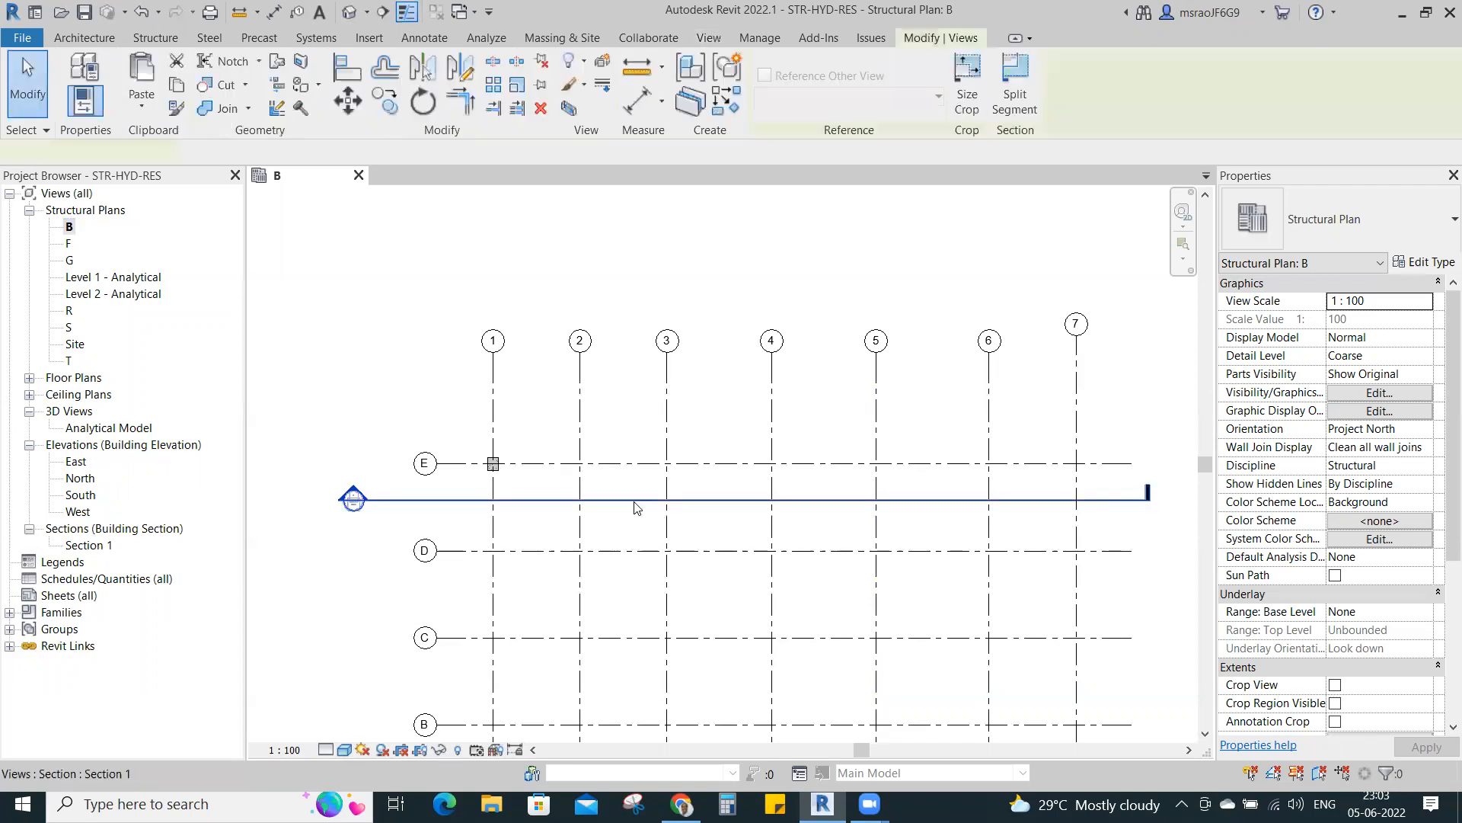
{"action": "right_click", "coordinate": [635, 507]}
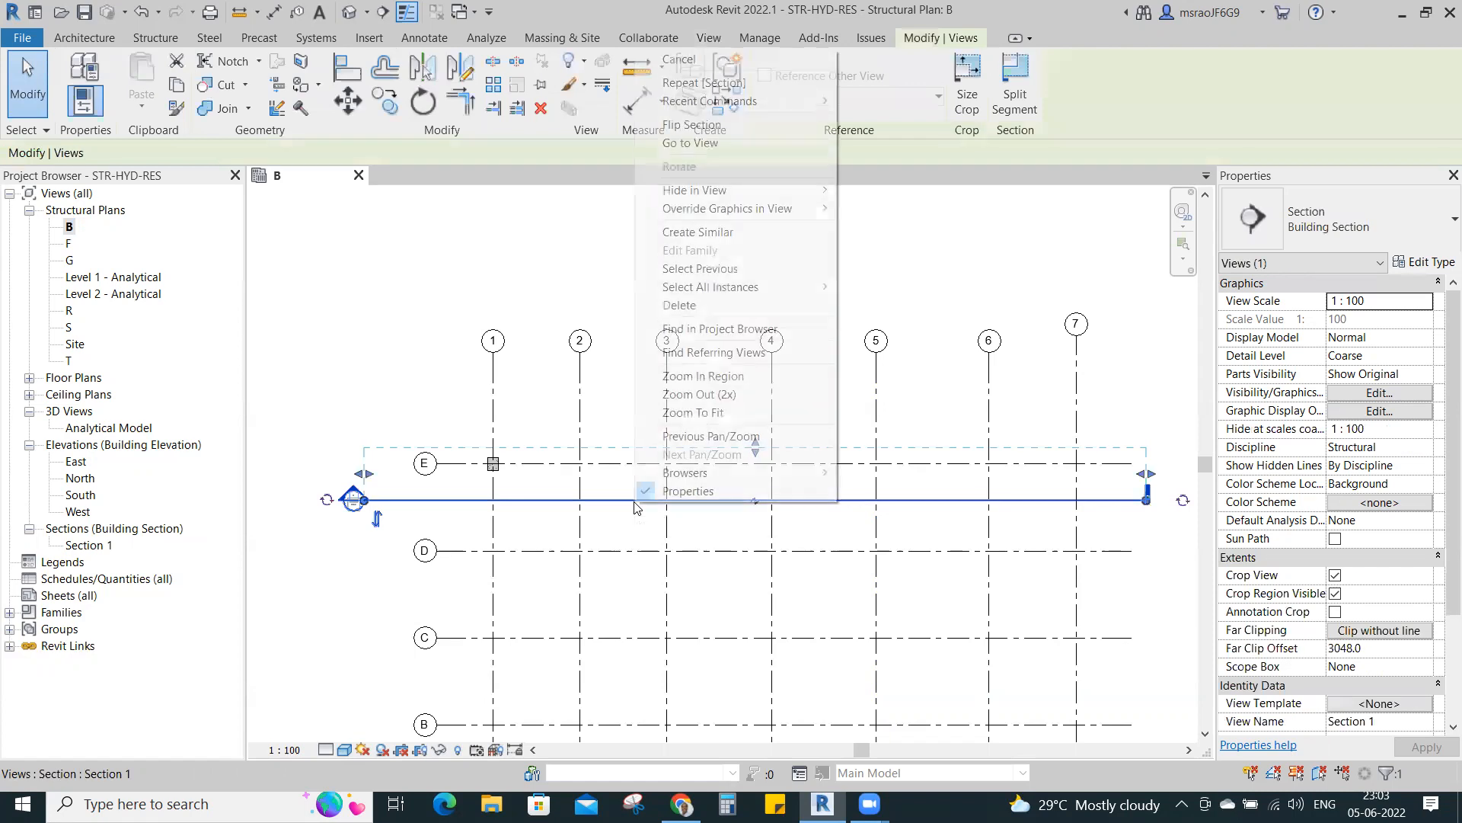
{"action": "left_click", "coordinate": [728, 143]}
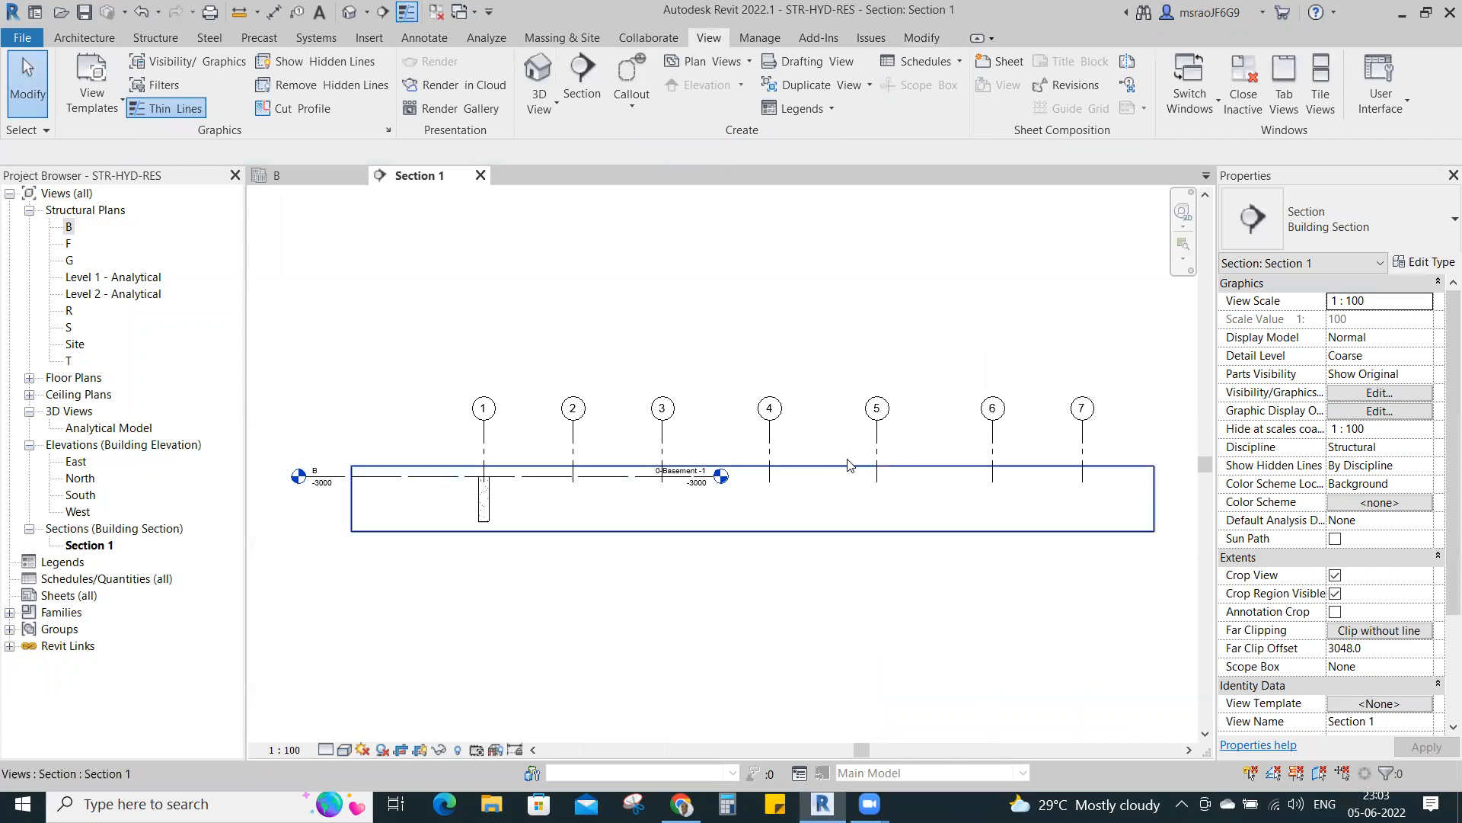
- Enlarge the section's crop region upward, downward and beyond the grid 1 side to enclose all the levels, grids and the column
{"action": "left_click", "coordinate": [849, 464]}
{"action": "left_click_drag", "start_coordinate": [753, 465], "coordinate": [752, 227]}
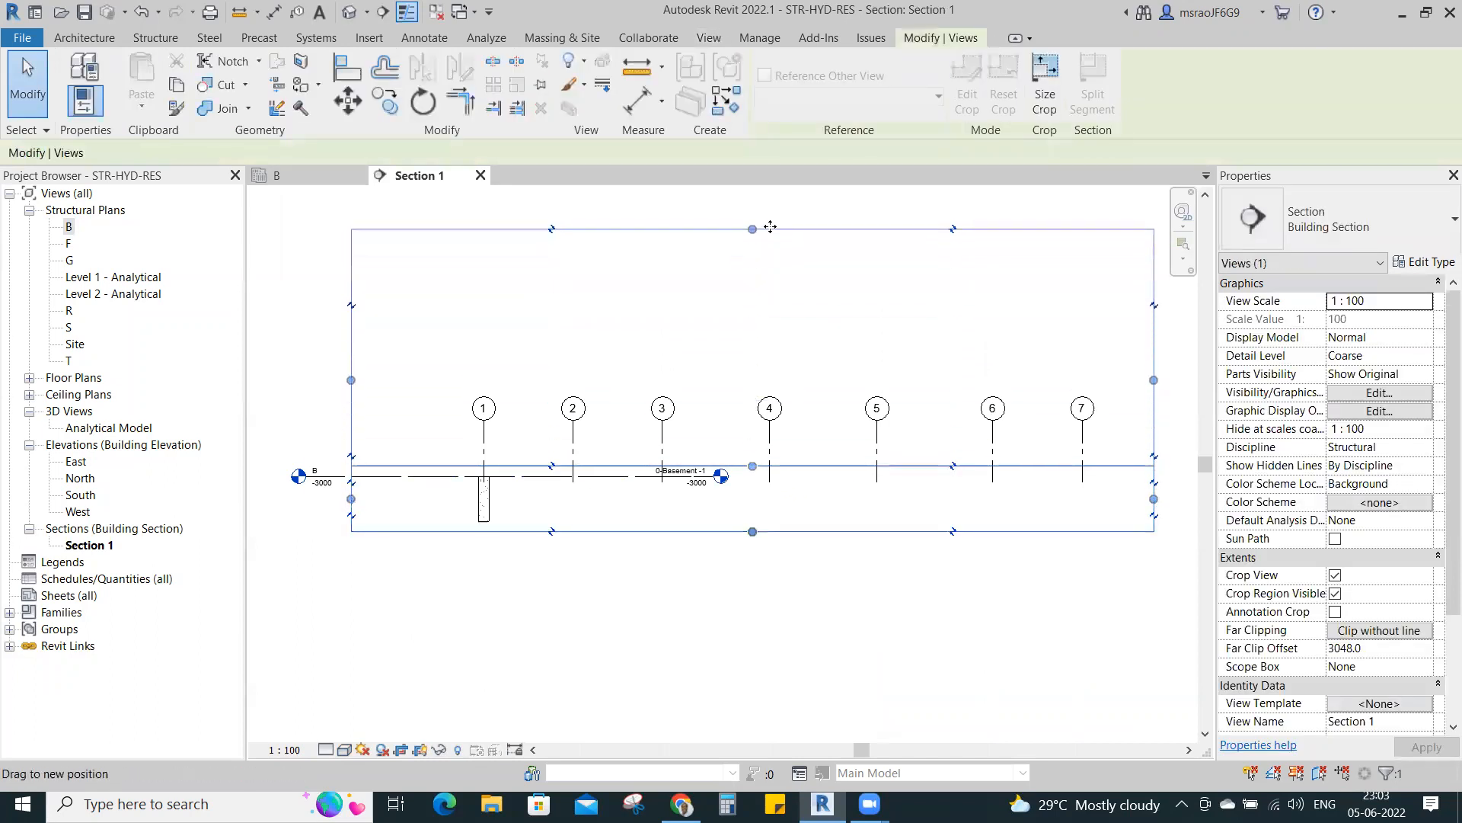
{"action": "left_click_drag", "start_coordinate": [753, 532], "coordinate": [763, 649]}
{"action": "scroll", "coordinate": [769, 635], "scroll_direction": "down", "scroll_amount": 3}
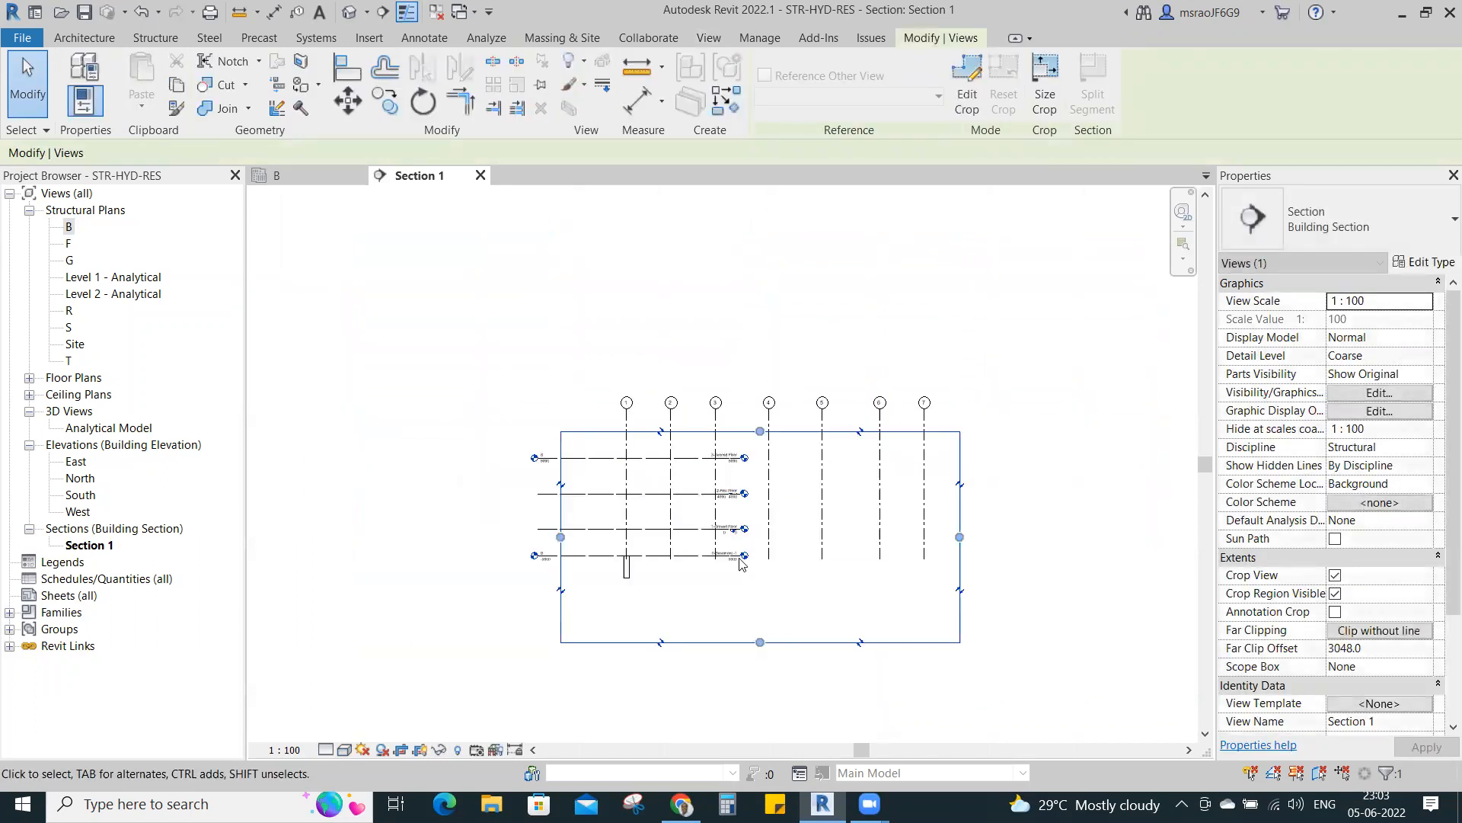
{"action": "left_click_drag", "start_coordinate": [561, 538], "coordinate": [336, 537]}
{"action": "left_click", "coordinate": [809, 262]}
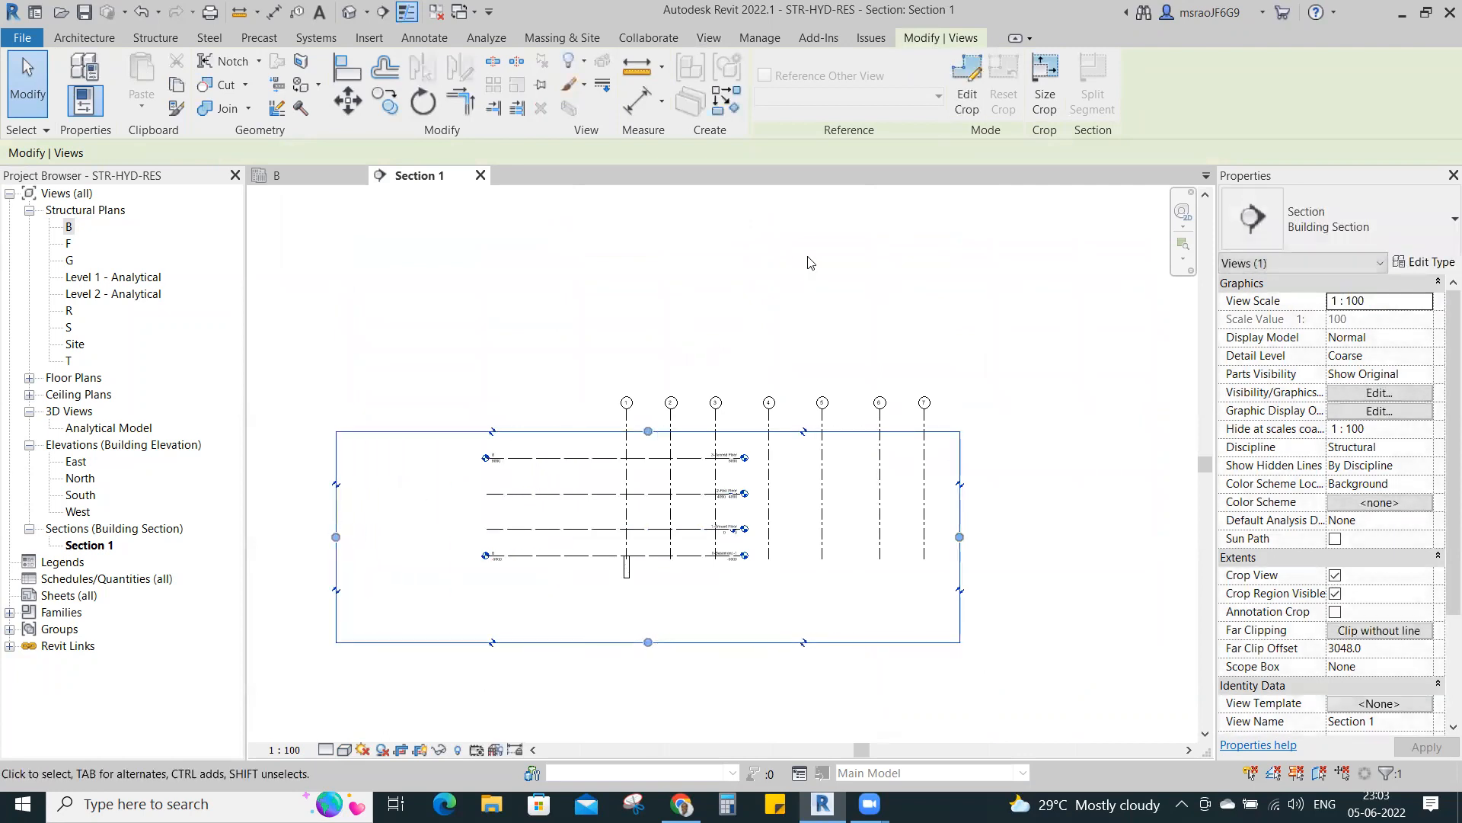
{"action": "left_click", "coordinate": [752, 432]}
{"action": "left_click_drag", "start_coordinate": [648, 432], "coordinate": [655, 303]}
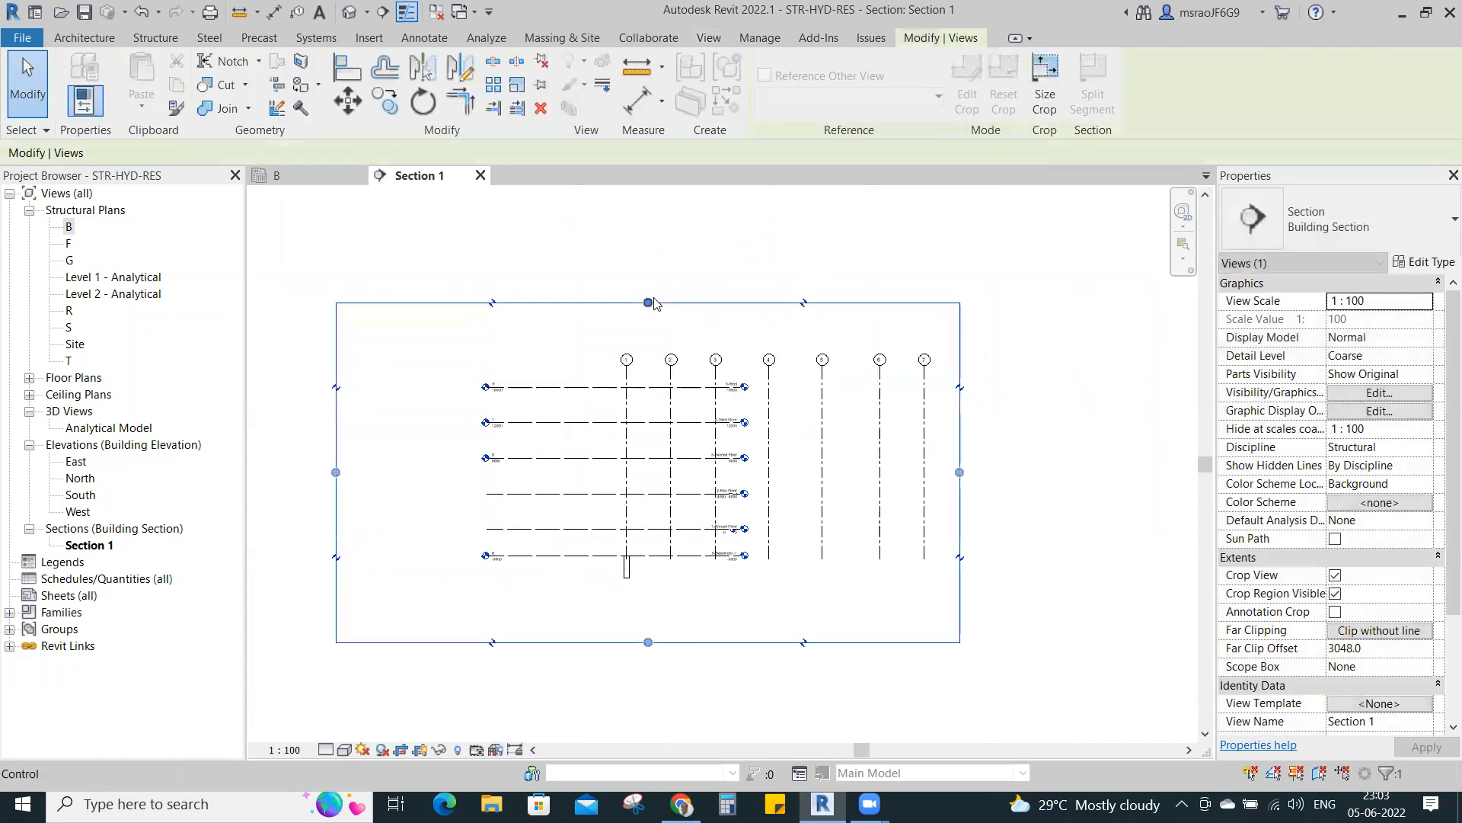
{"action": "left_click", "coordinate": [1019, 420]}
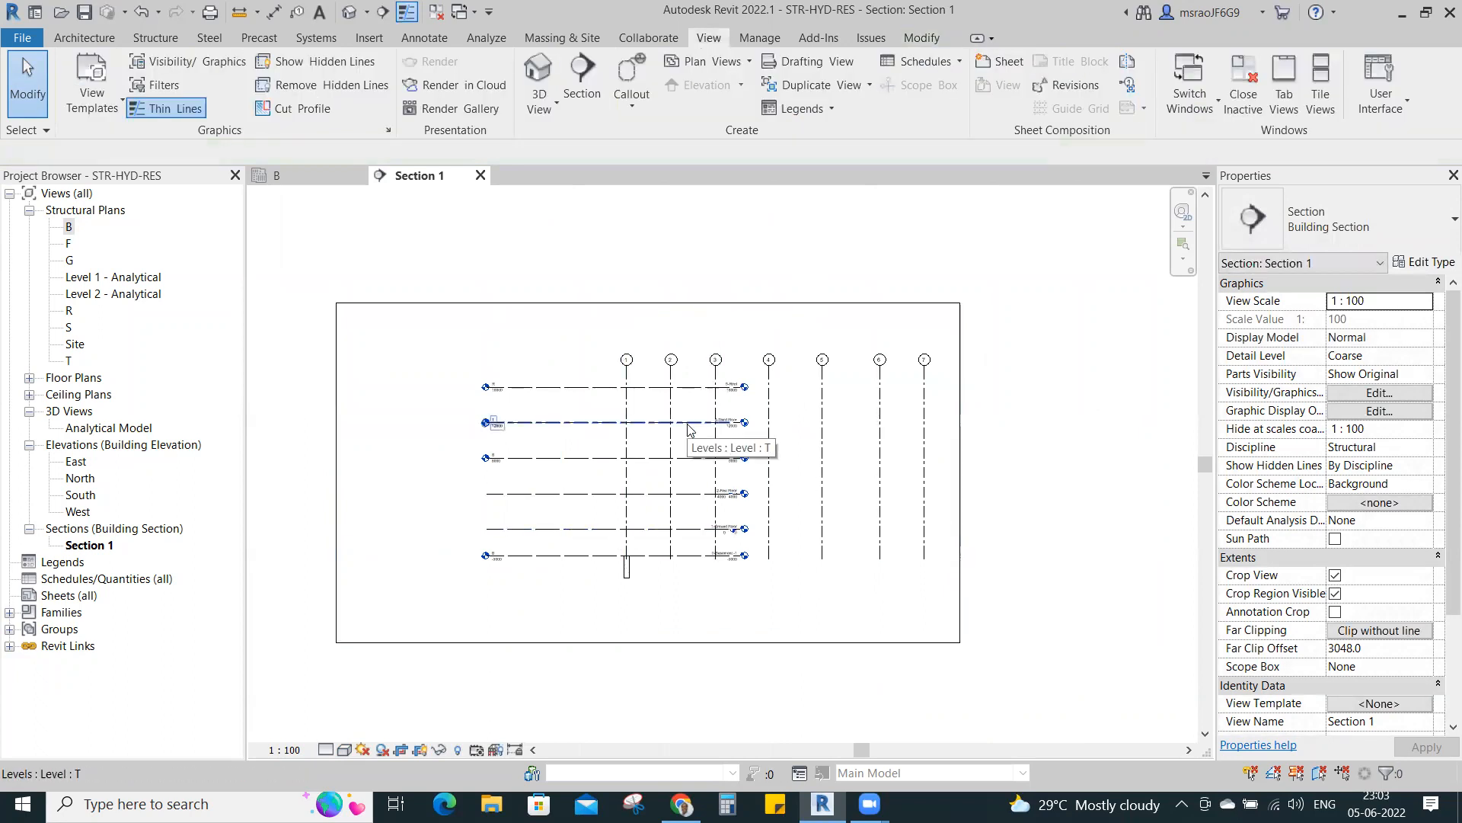
- Hide the linked HYD-RES.rvt model in the Section 1 view using its visibility overrides
{"action": "key", "text": "v"}
{"action": "key", "text": "g"}
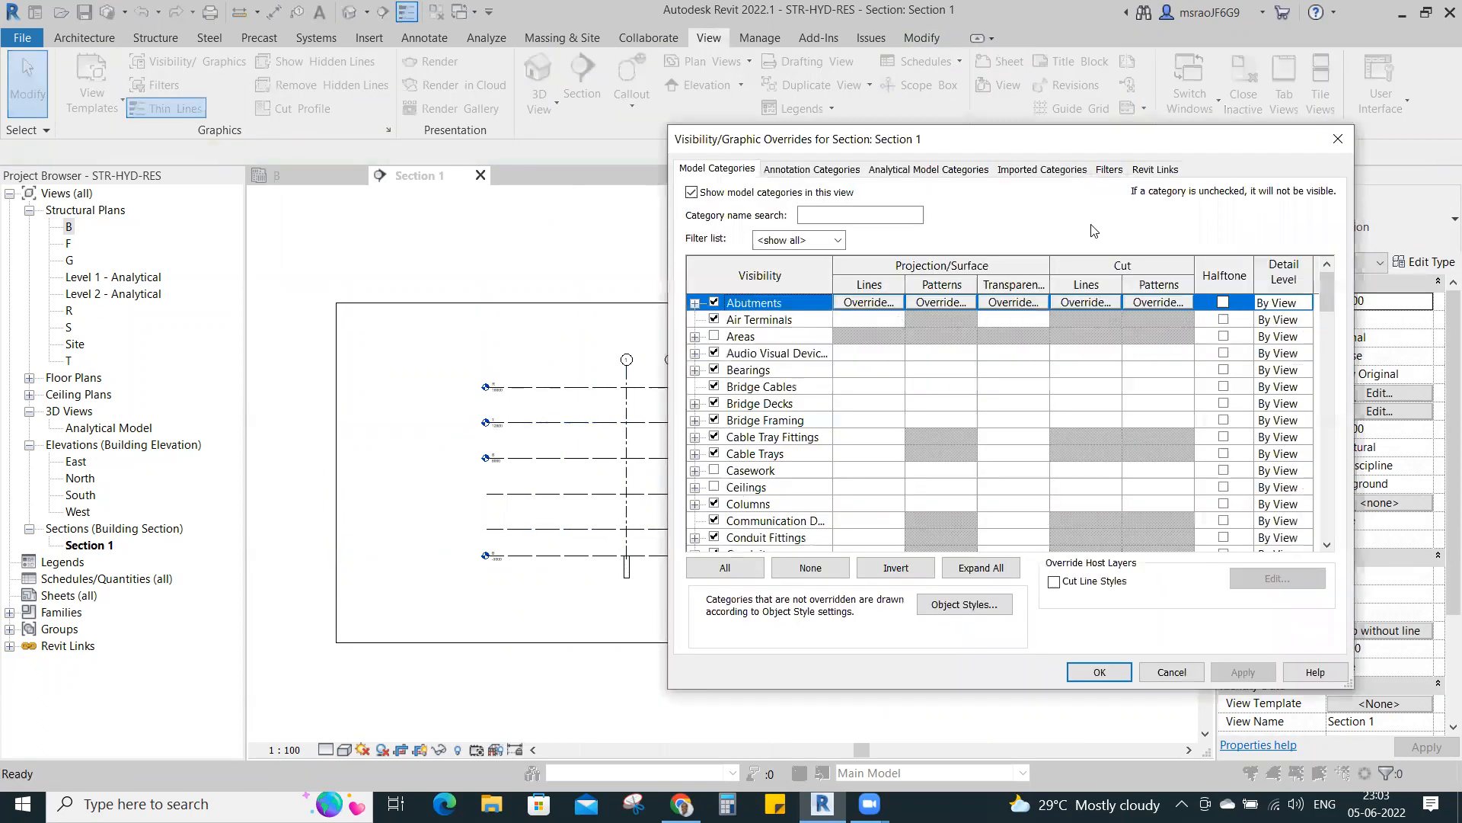
{"action": "left_click", "coordinate": [1155, 169]}
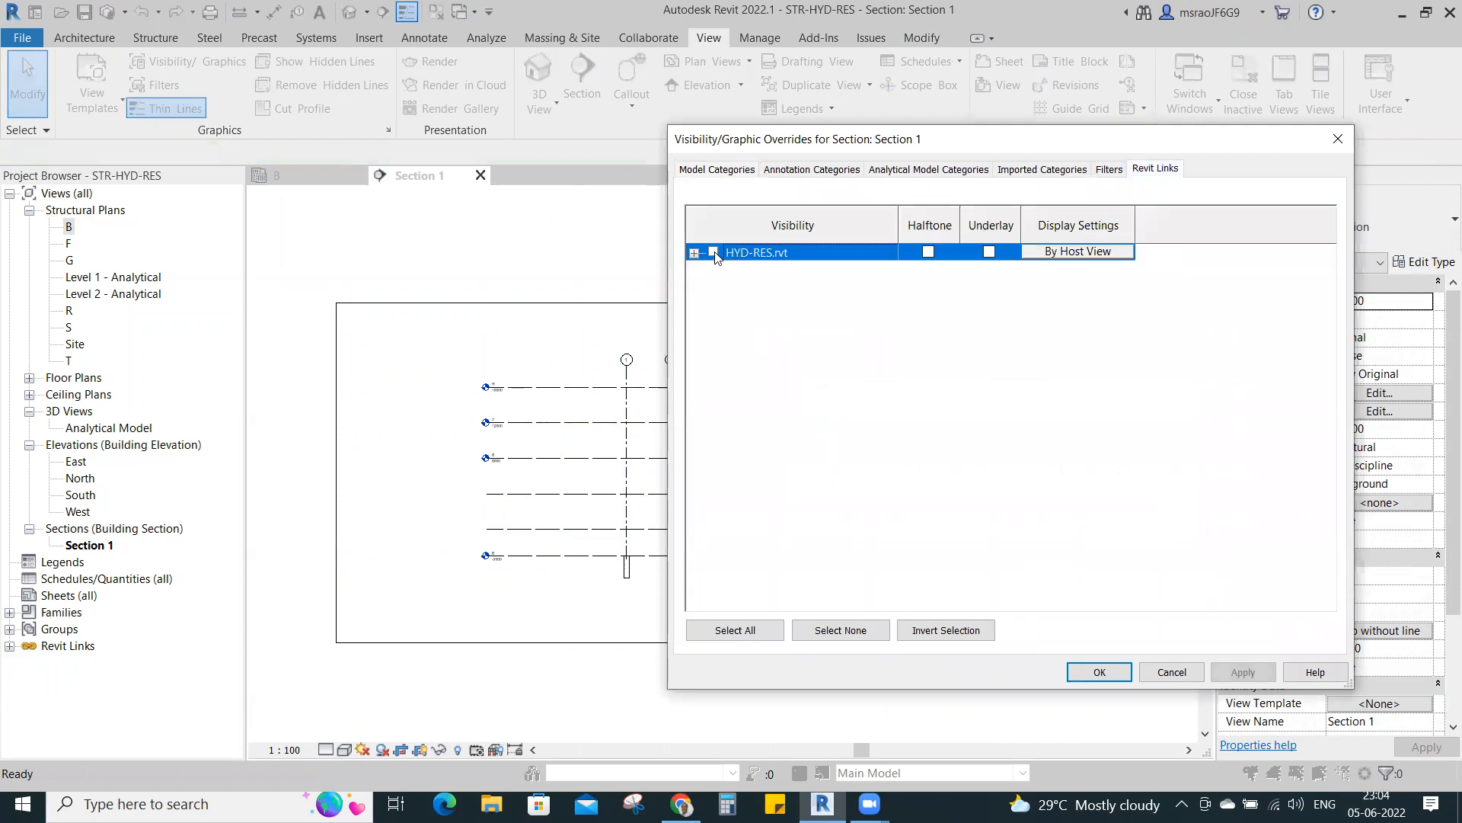
{"action": "left_click", "coordinate": [1099, 672]}
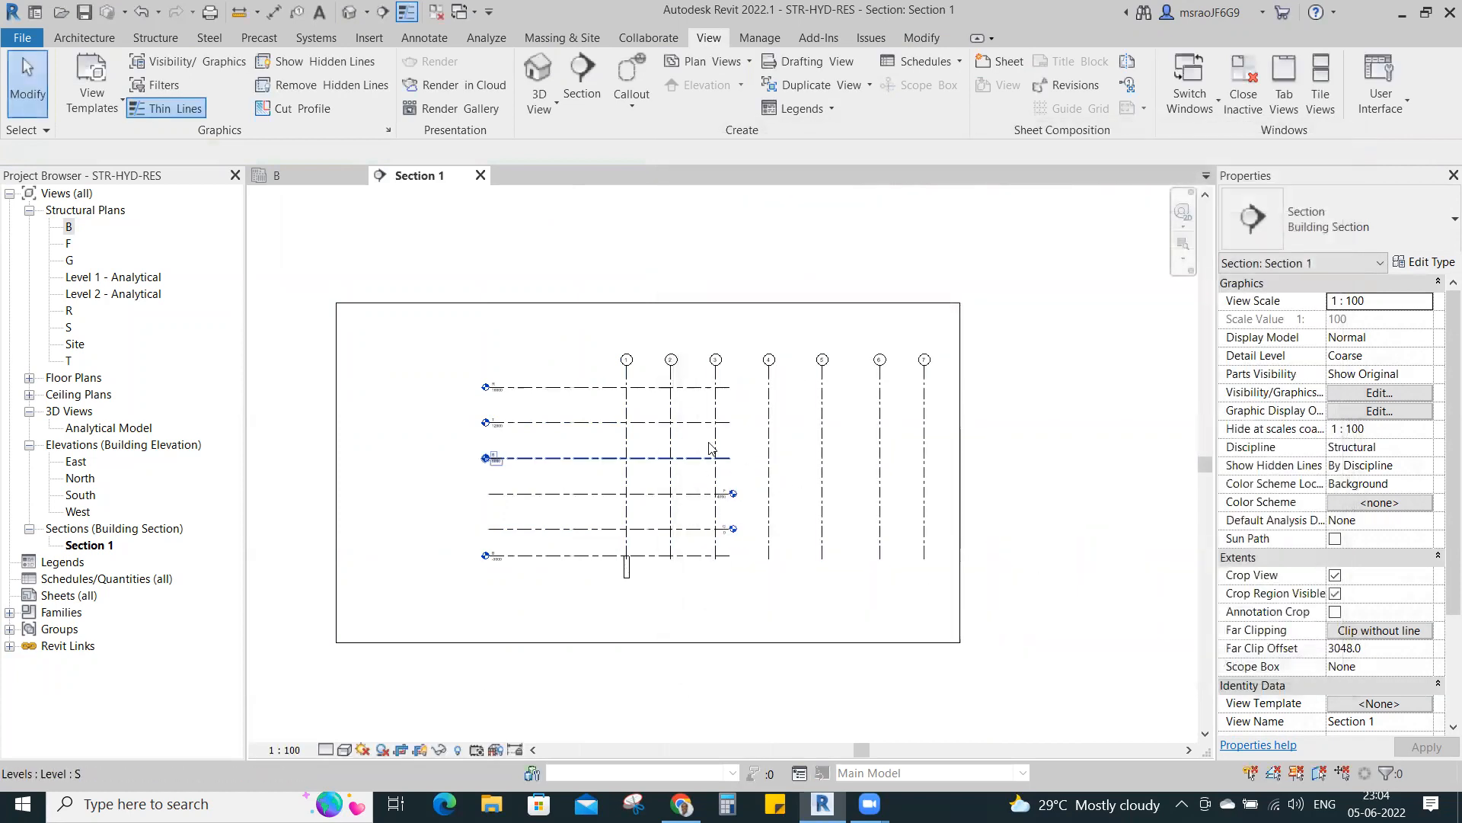
- Extend the level lines in Section 1 beyond grid 7
{"action": "left_click", "coordinate": [704, 387]}
{"action": "left_click_drag", "start_coordinate": [730, 387], "coordinate": [947, 387]}
{"action": "left_click", "coordinate": [1053, 394]}
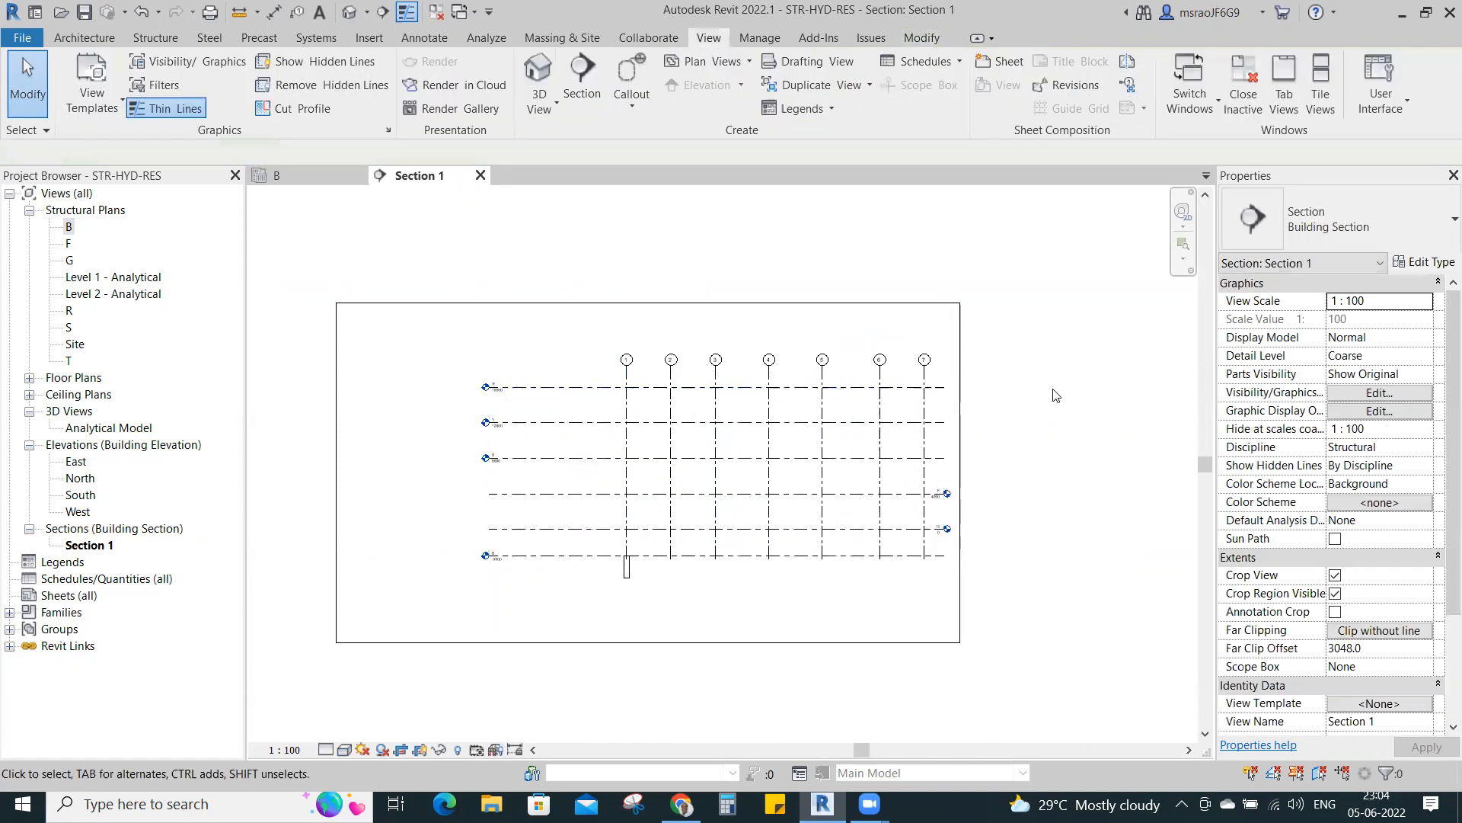
- Set the section view's detail level to Fine and its visual style to Shaded
{"action": "scroll", "coordinate": [624, 571], "scroll_direction": "up", "scroll_amount": 3}
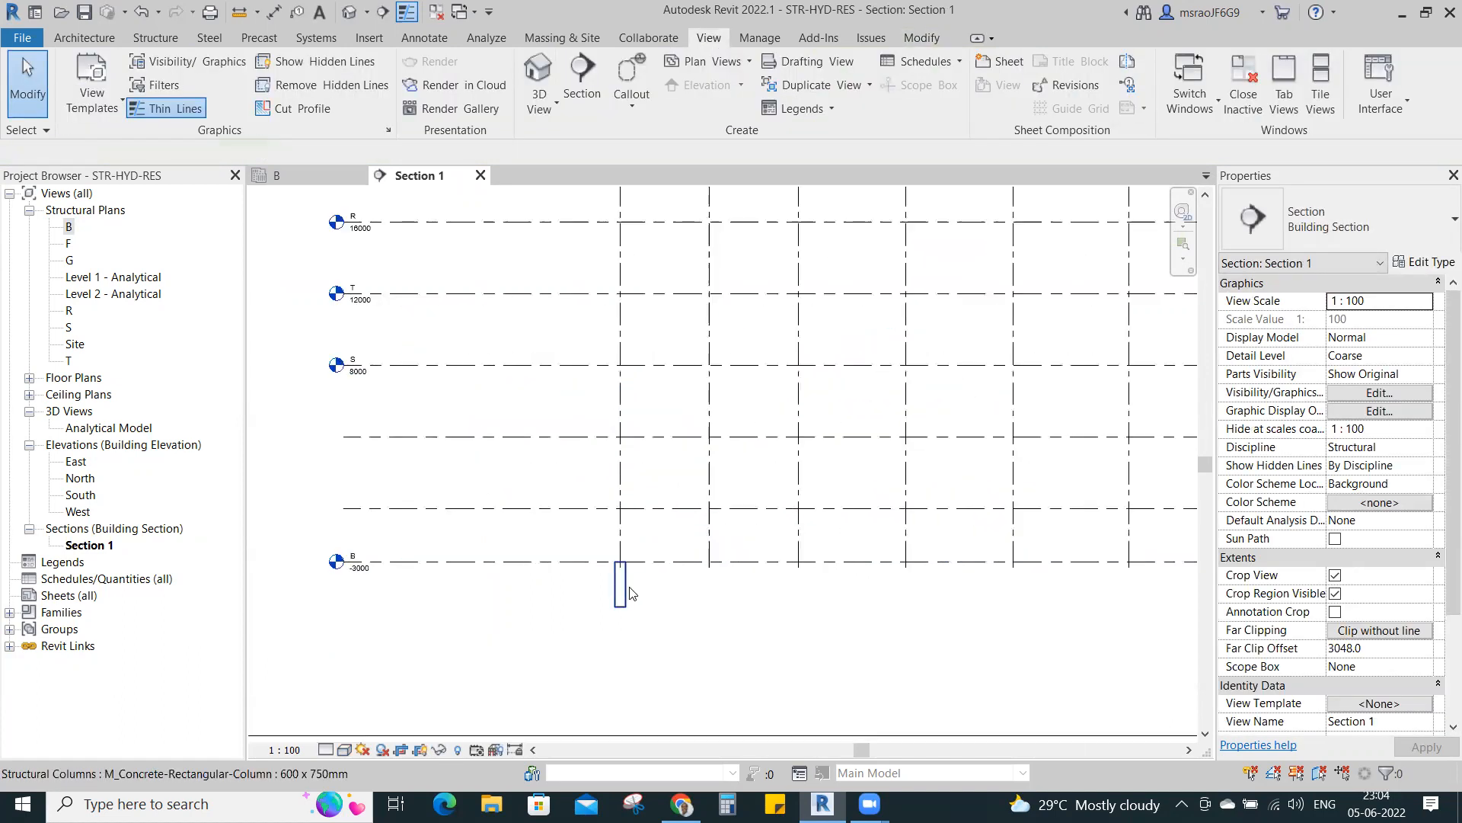
{"action": "left_click", "coordinate": [326, 749]}
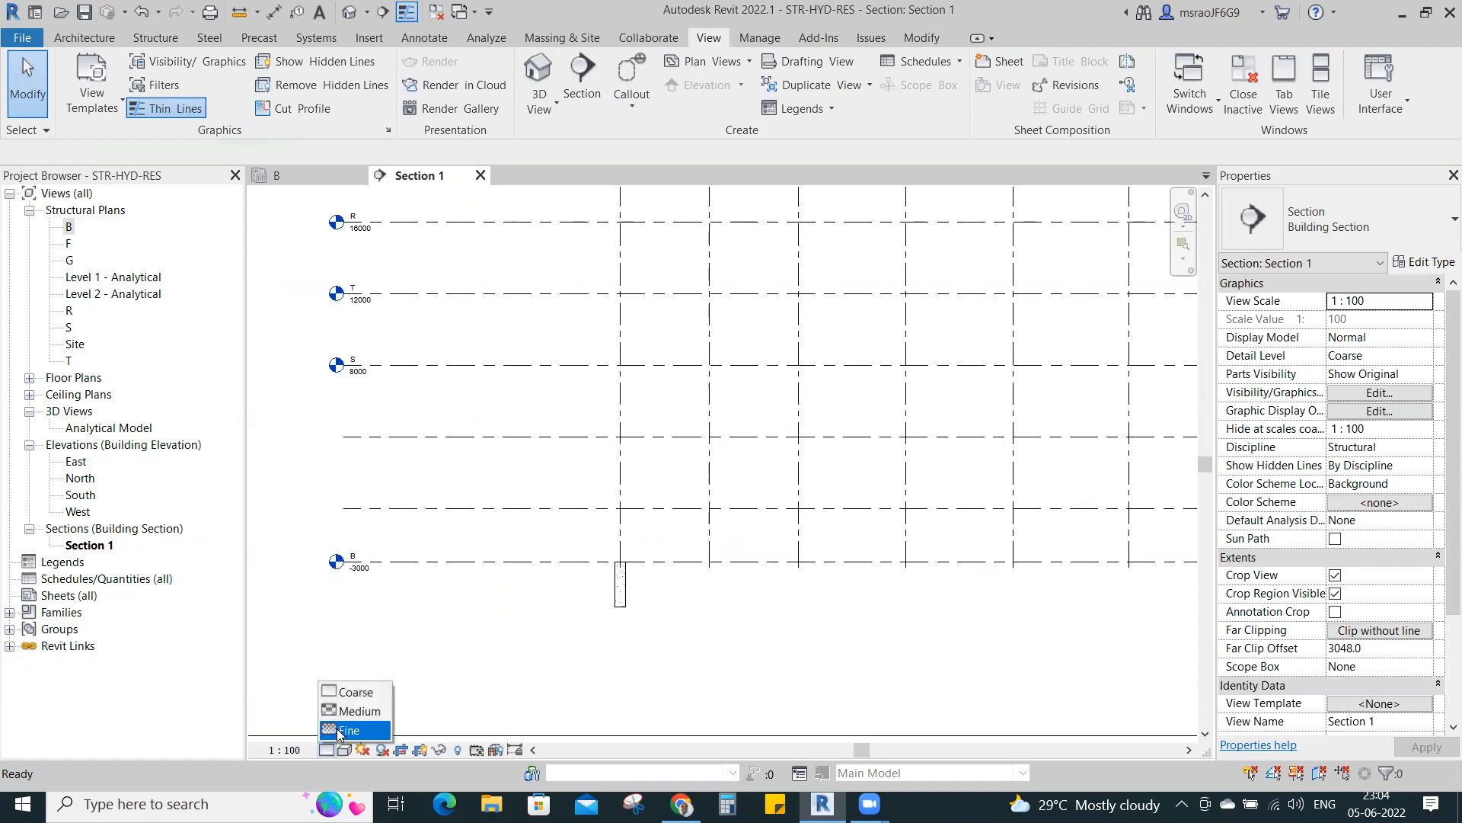
{"action": "left_click", "coordinate": [341, 731]}
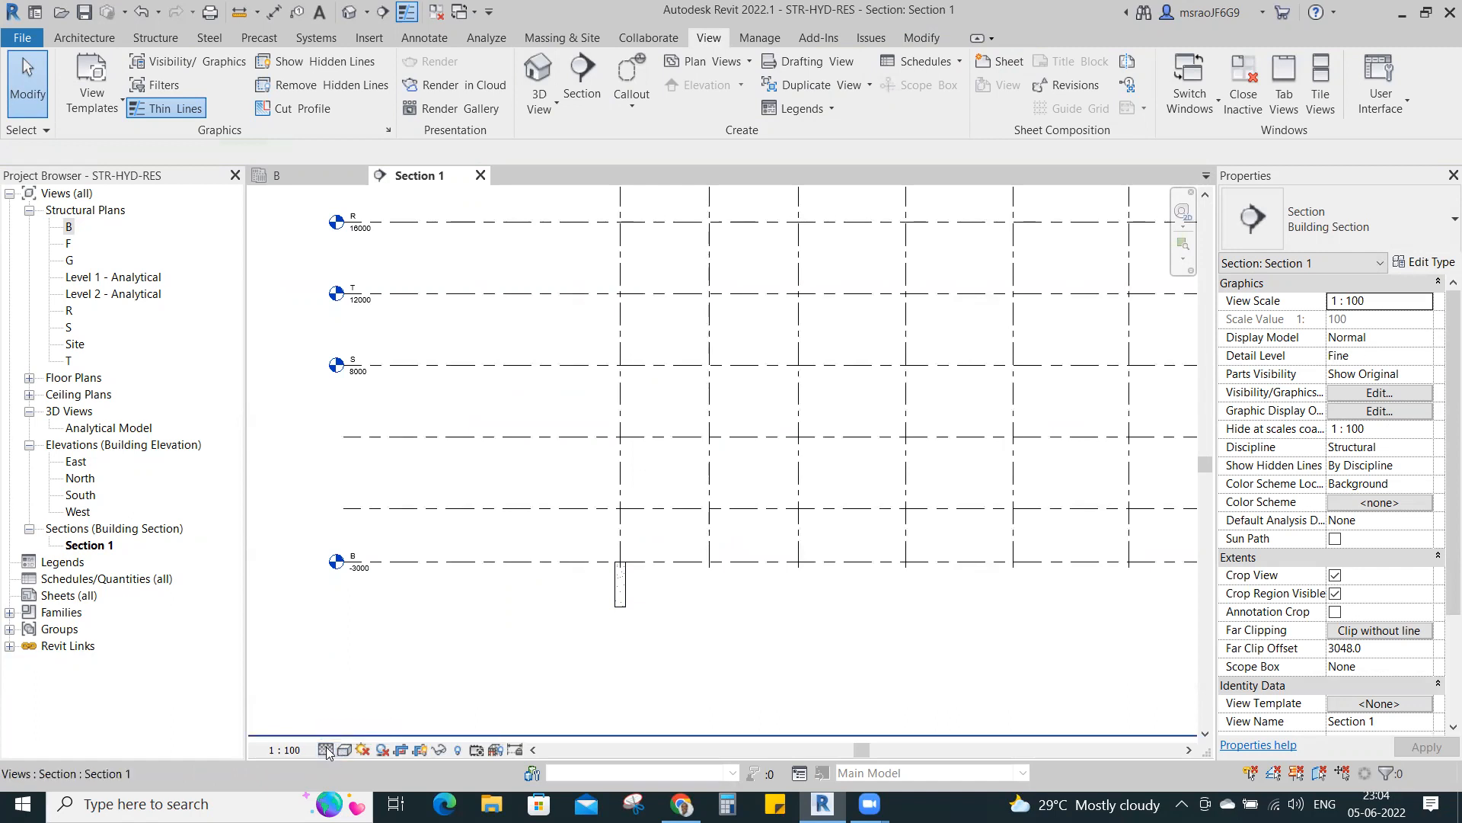
{"action": "left_click", "coordinate": [326, 750]}
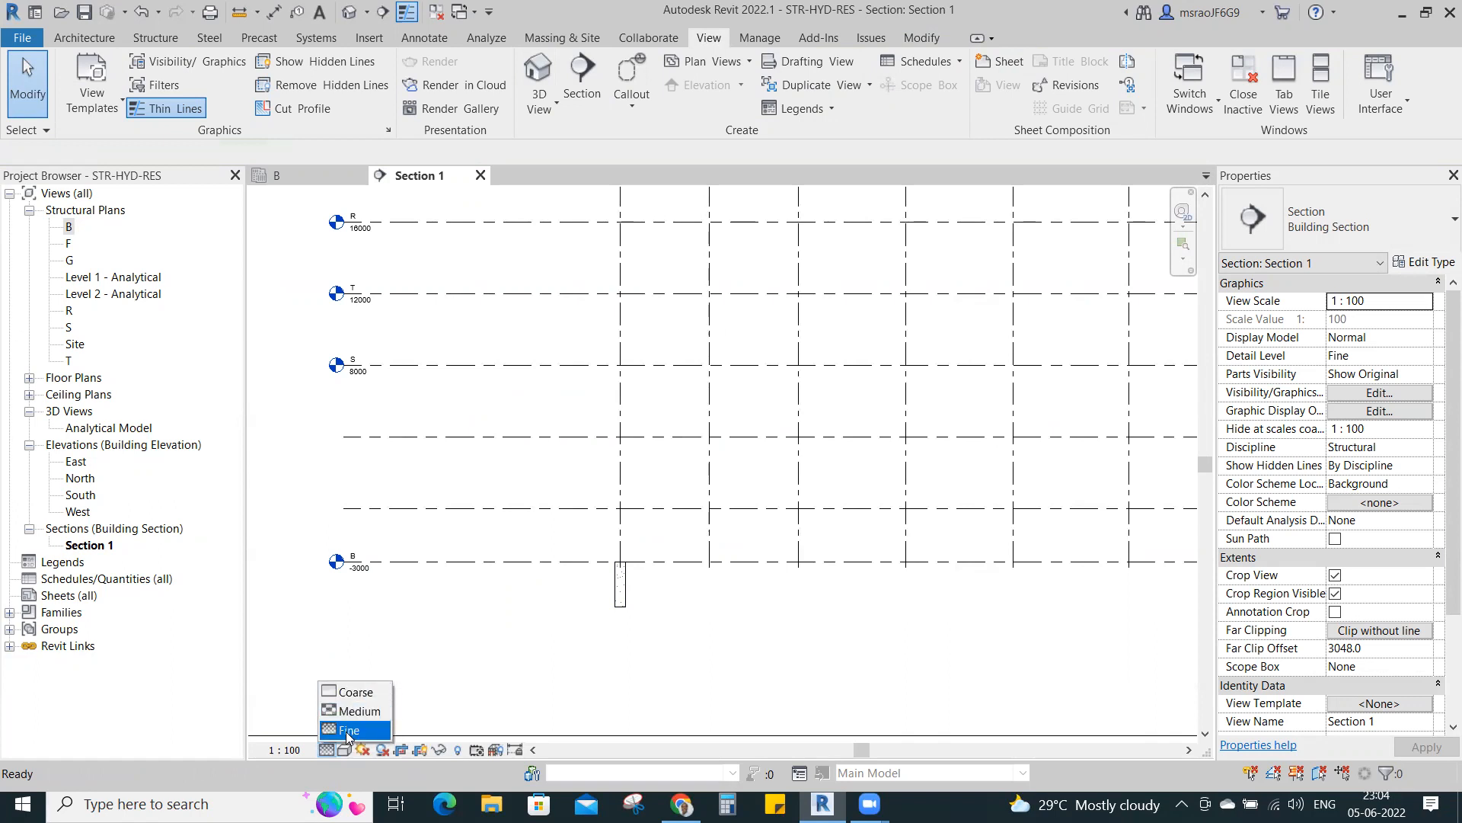
{"action": "left_click", "coordinate": [346, 731]}
{"action": "left_click", "coordinate": [344, 752]}
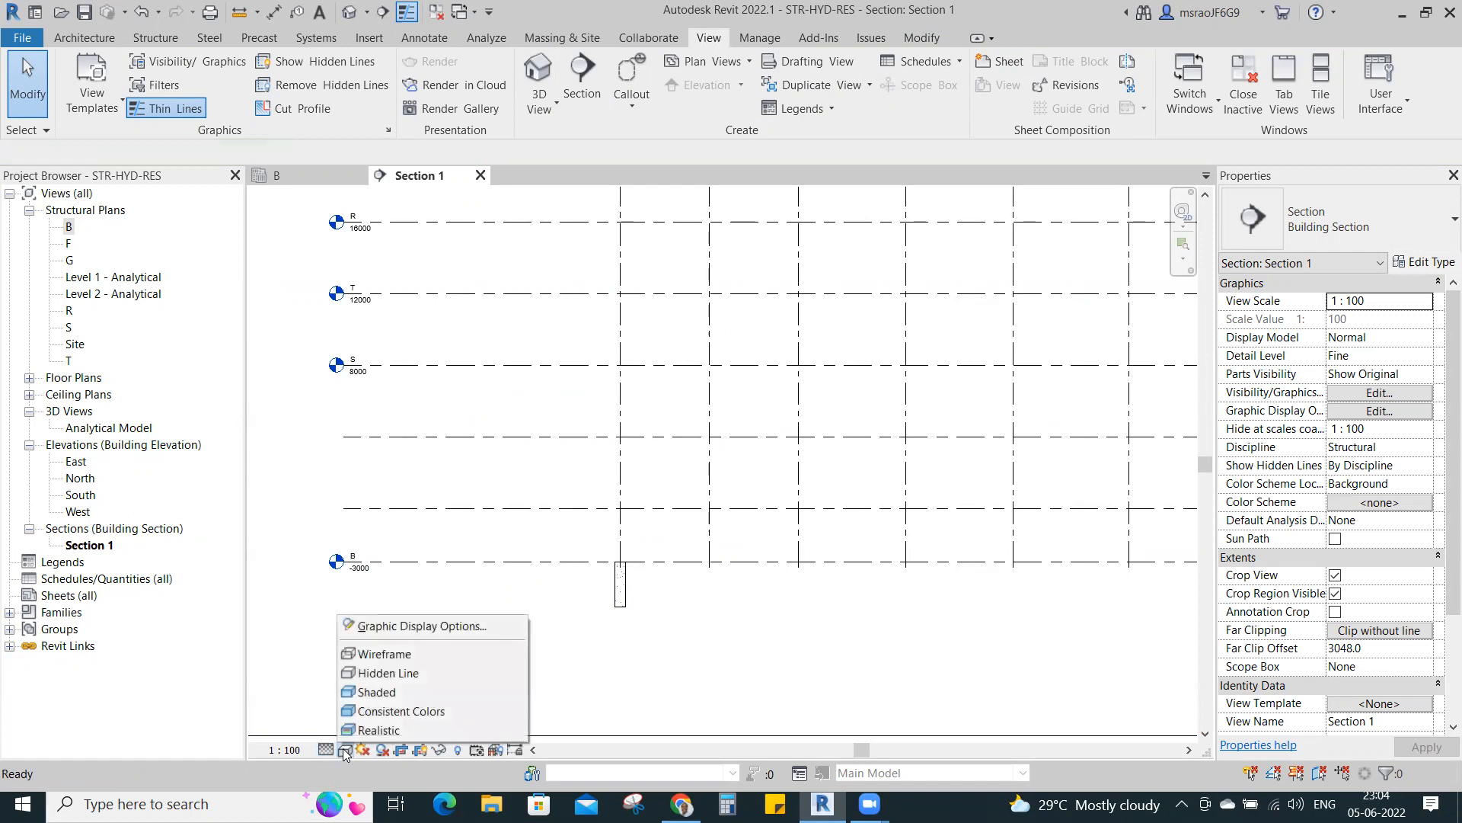
{"action": "left_click", "coordinate": [366, 690]}
- Inspect the column below level B on grid 1 and its position relative to the level lines in section
{"action": "left_click", "coordinate": [620, 587]}
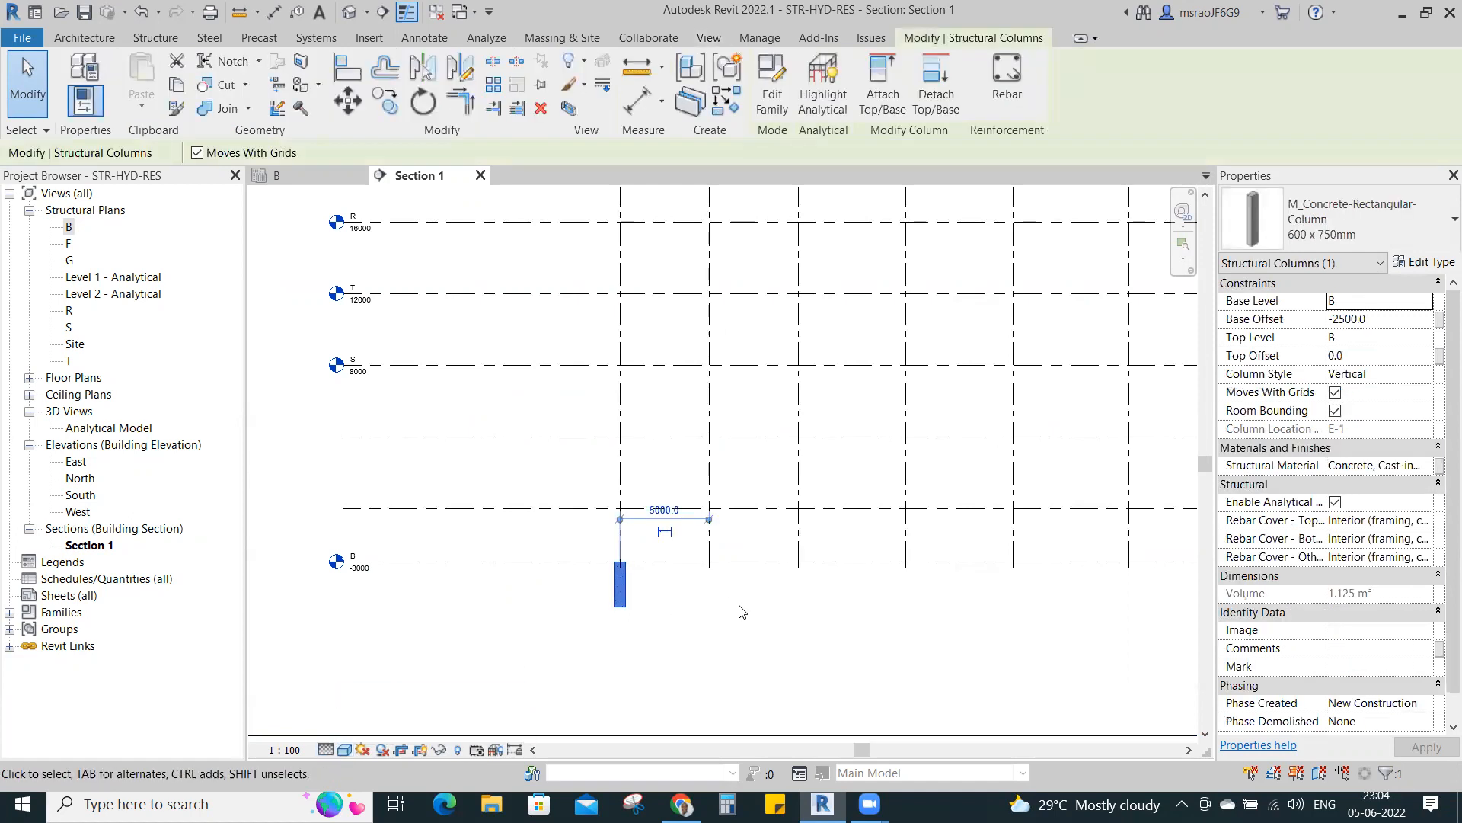
{"action": "left_click", "coordinate": [664, 600]}
{"action": "scroll", "coordinate": [629, 593], "scroll_direction": "up", "scroll_amount": 3}
{"action": "scroll", "coordinate": [629, 588], "scroll_direction": "up", "scroll_amount": 2}
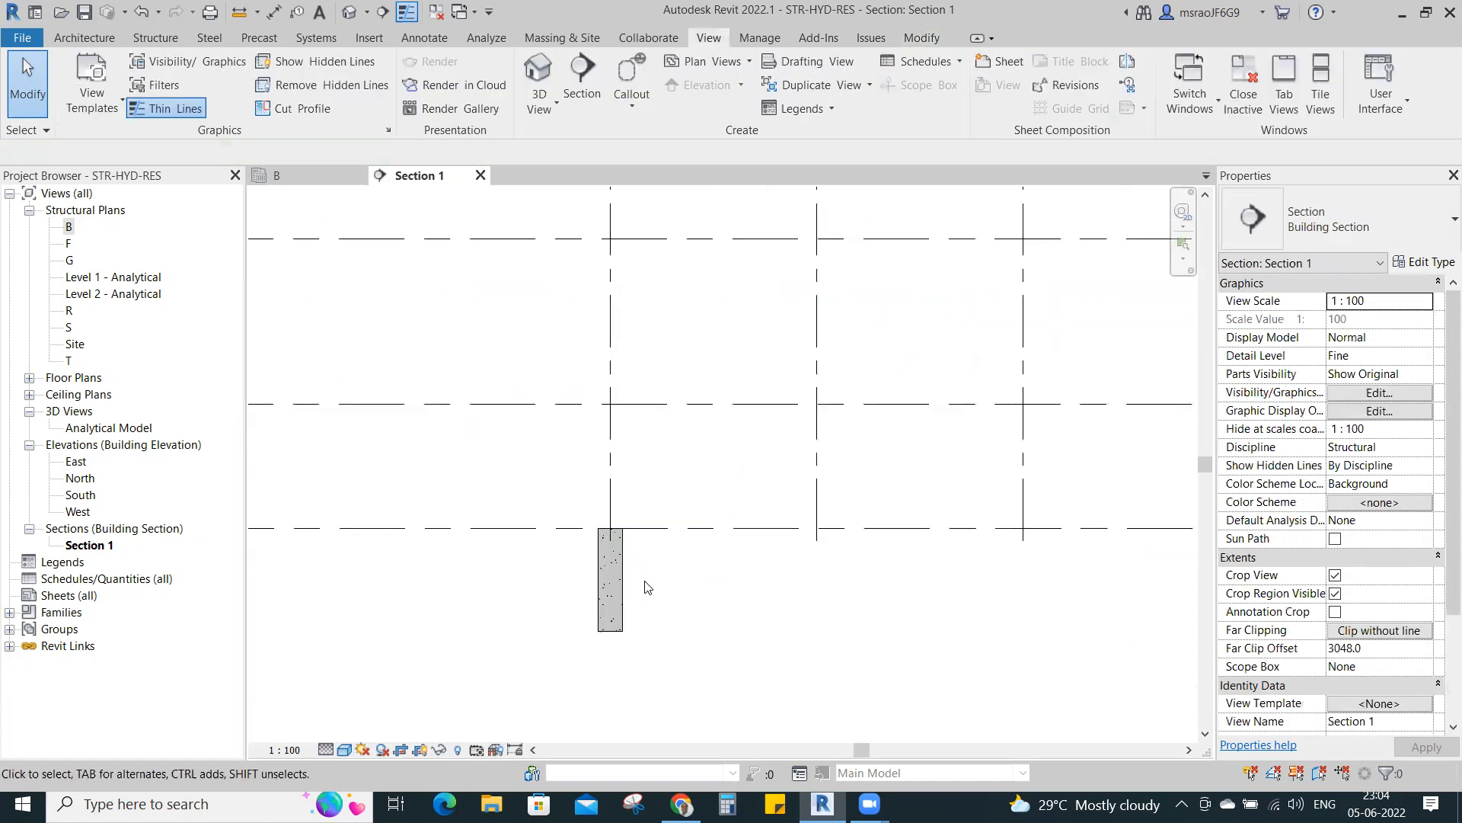
{"action": "middle_click_drag", "start_coordinate": [670, 579], "coordinate": [973, 577]}
{"action": "scroll", "coordinate": [961, 565], "scroll_direction": "down", "scroll_amount": 5}
{"action": "scroll", "coordinate": [668, 476], "scroll_direction": "up", "scroll_amount": 3}
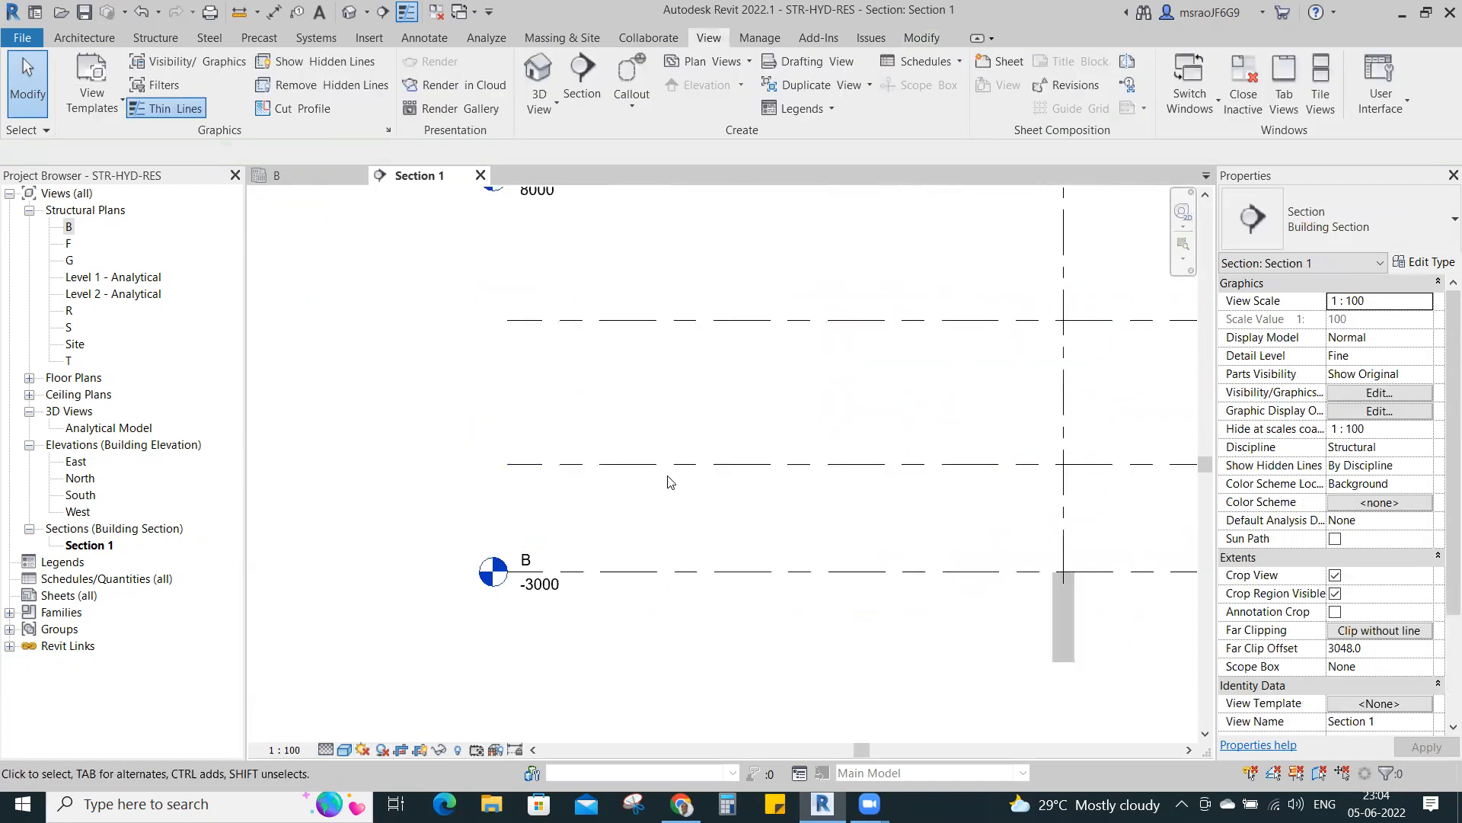
- Show the level head of level G at its grid 1 end in Section 1
{"action": "left_click", "coordinate": [627, 464]}
{"action": "left_click", "coordinate": [434, 464]}
{"action": "left_click", "coordinate": [451, 491]}
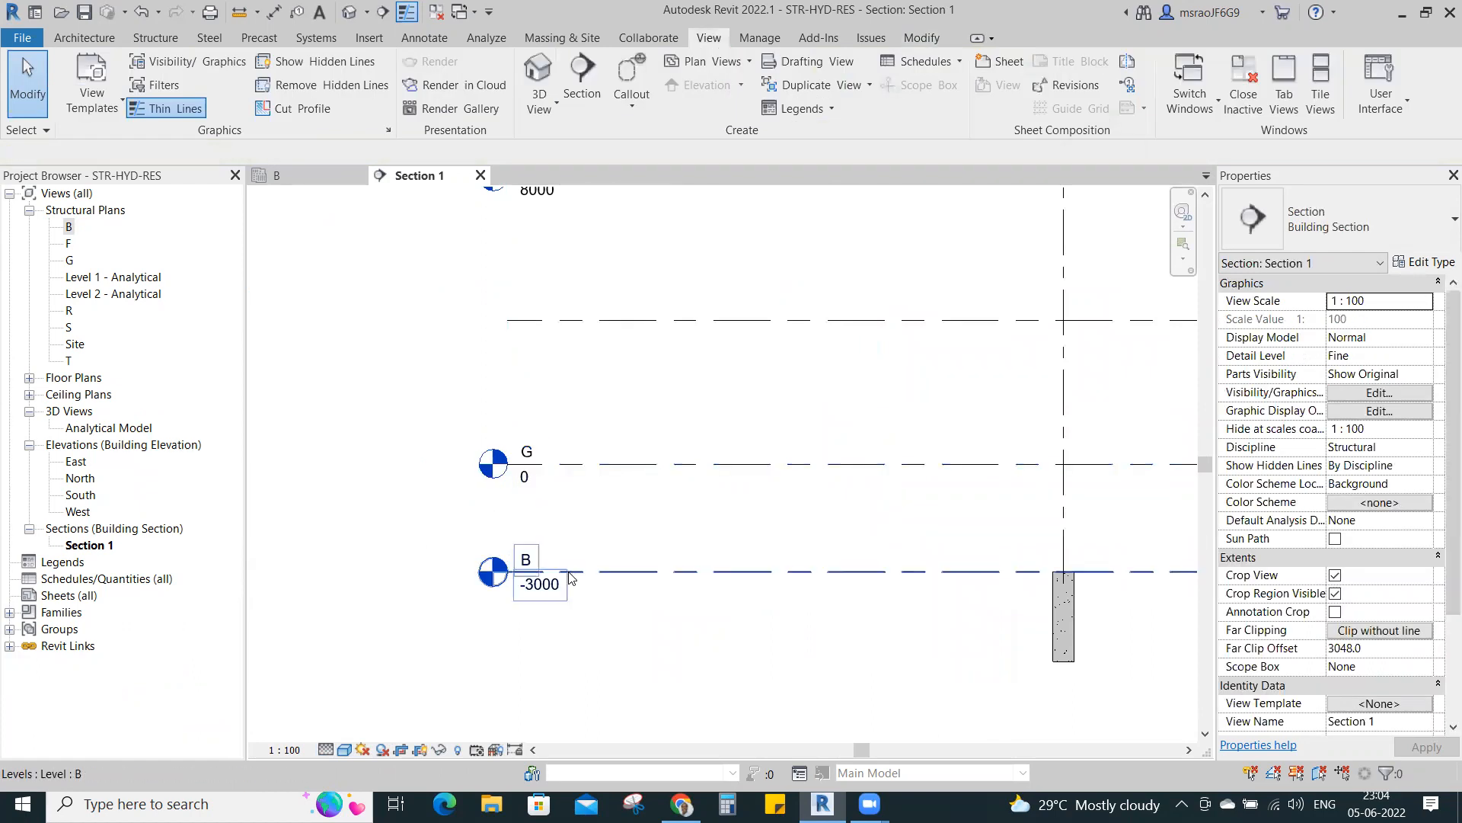
{"action": "middle_click_drag", "start_coordinate": [904, 517], "coordinate": [669, 472]}
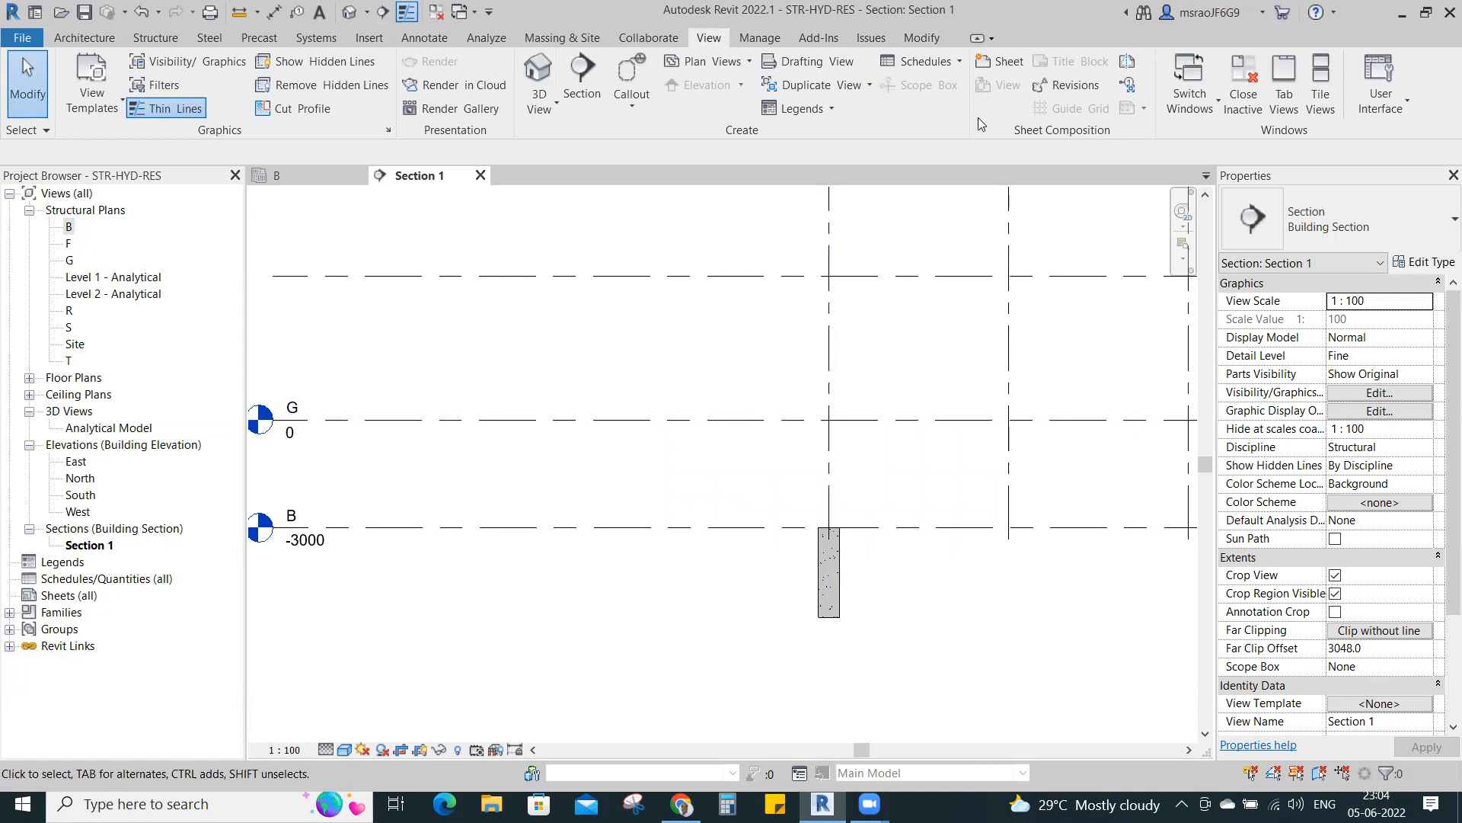
- Examine the grid 1 column's base level, base offset and top level constraints against levels B and G
{"action": "left_click_drag", "start_coordinate": [800, 418], "coordinate": [884, 418]}
{"action": "left_click_drag", "start_coordinate": [779, 521], "coordinate": [890, 522]}
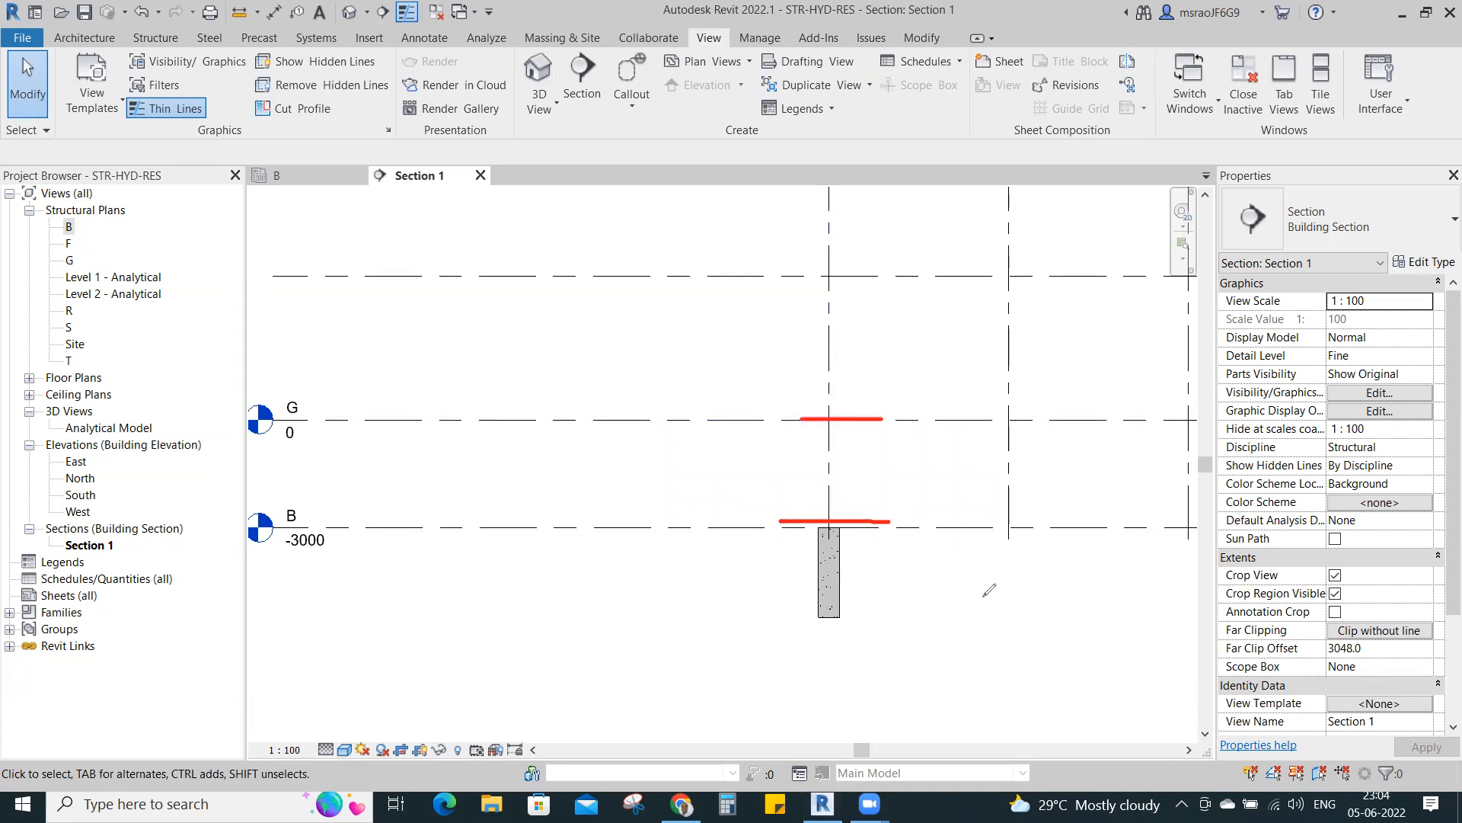
{"action": "mouse_move", "coordinate": [863, 610]}
{"action": "left_mouse_down"}
{"action": "mouse_move", "coordinate": [856, 564]}
{"action": "mouse_move", "coordinate": [819, 510]}
{"action": "mouse_move", "coordinate": [781, 575]}
{"action": "mouse_move", "coordinate": [817, 651]}
{"action": "mouse_move", "coordinate": [874, 581]}
{"action": "left_mouse_up"}
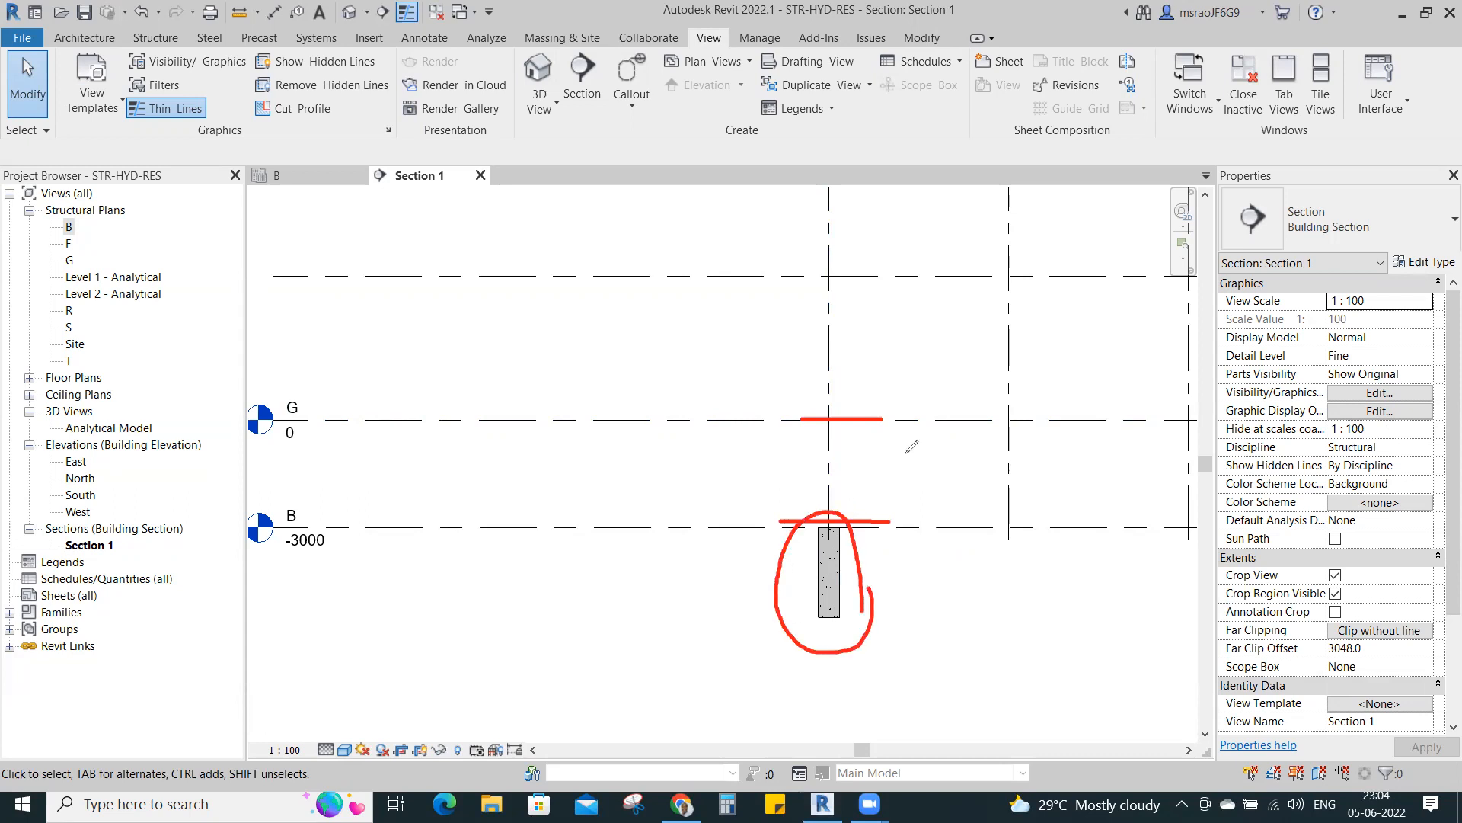
{"action": "key", "text": "e"}
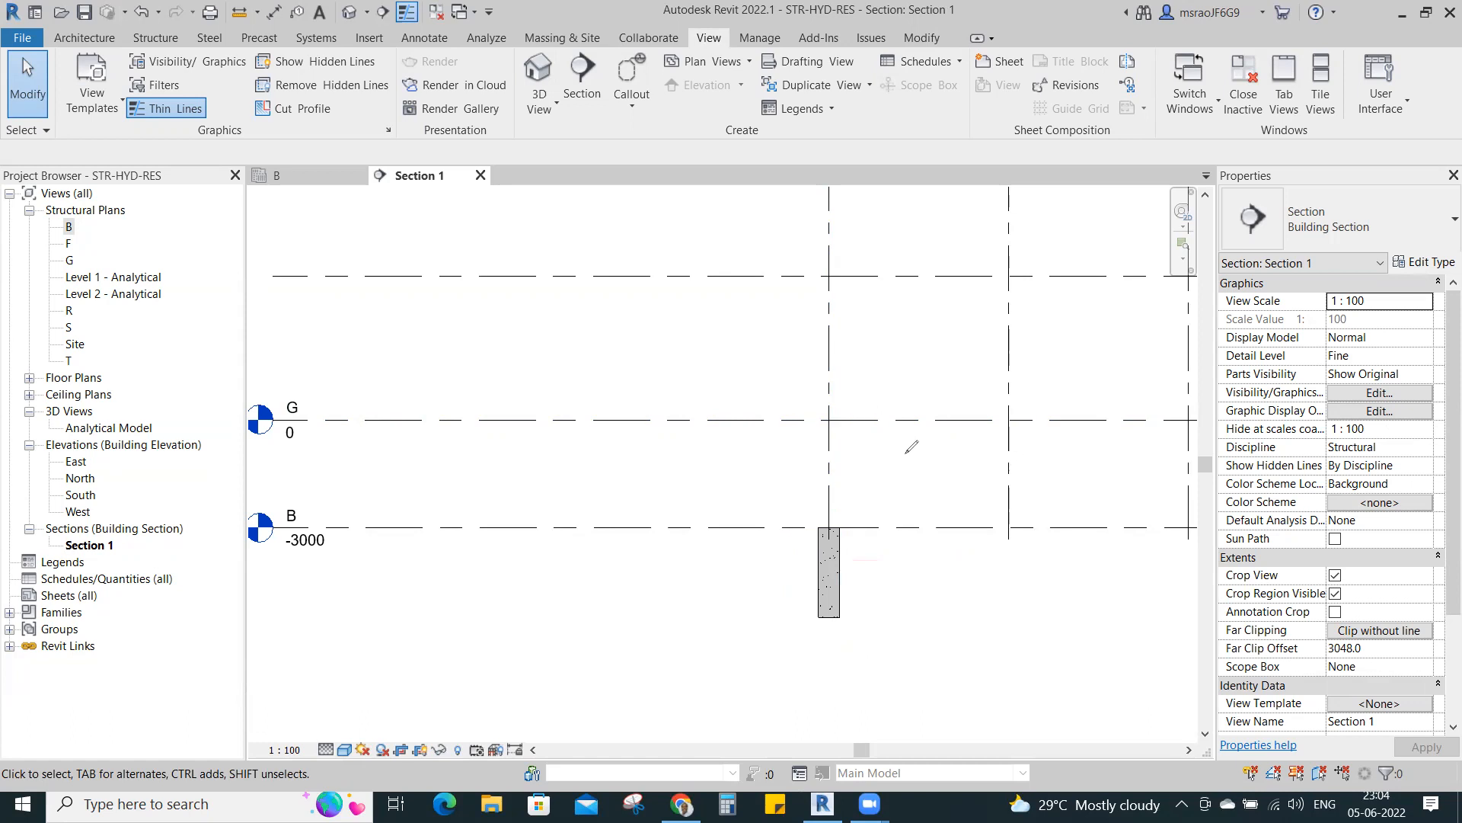
{"action": "left_click", "coordinate": [822, 578]}
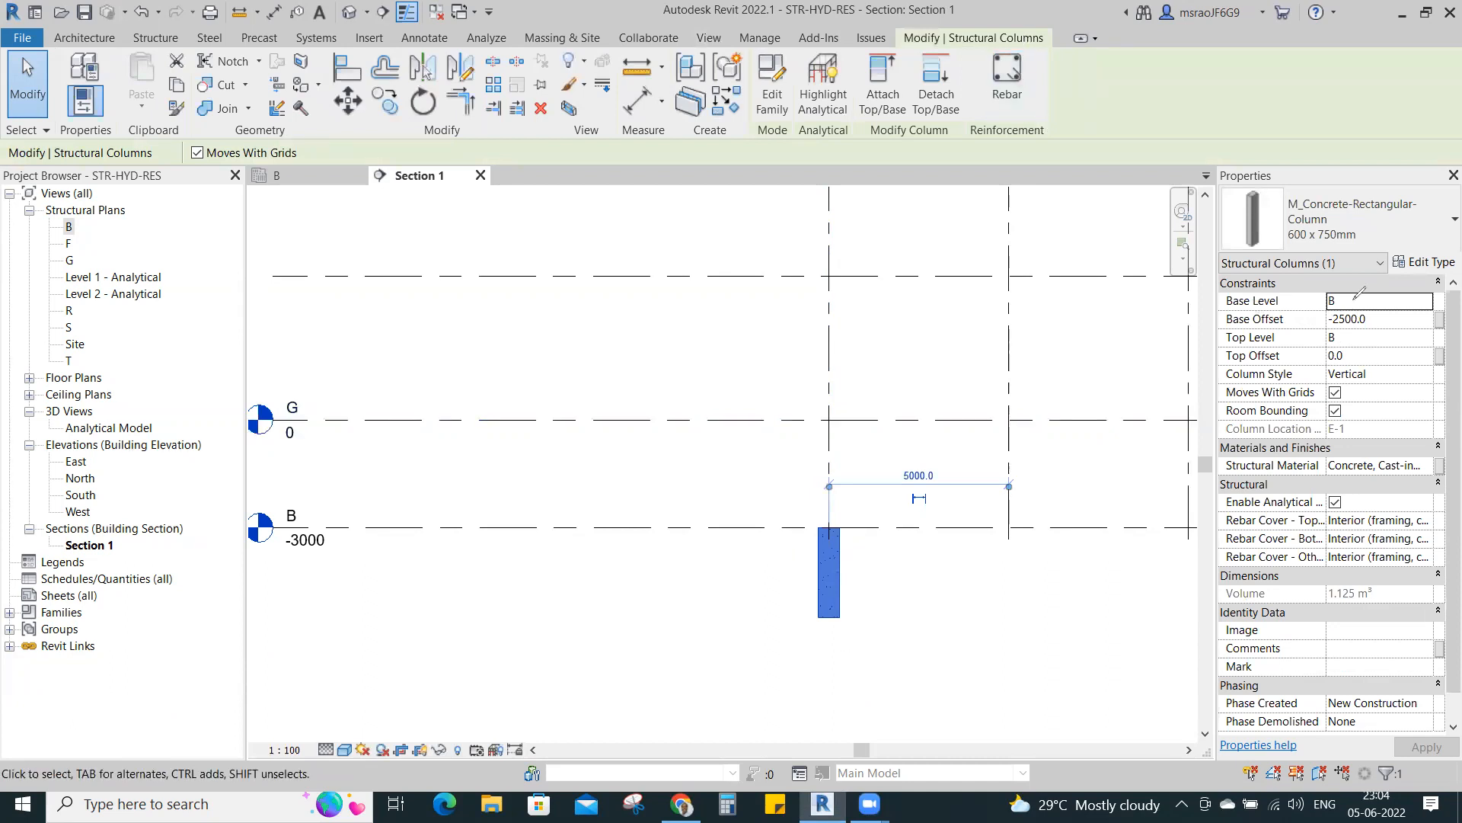
{"action": "left_click_drag", "start_coordinate": [1346, 295], "coordinate": [1375, 281]}
{"action": "left_click_drag", "start_coordinate": [1337, 335], "coordinate": [1364, 328]}
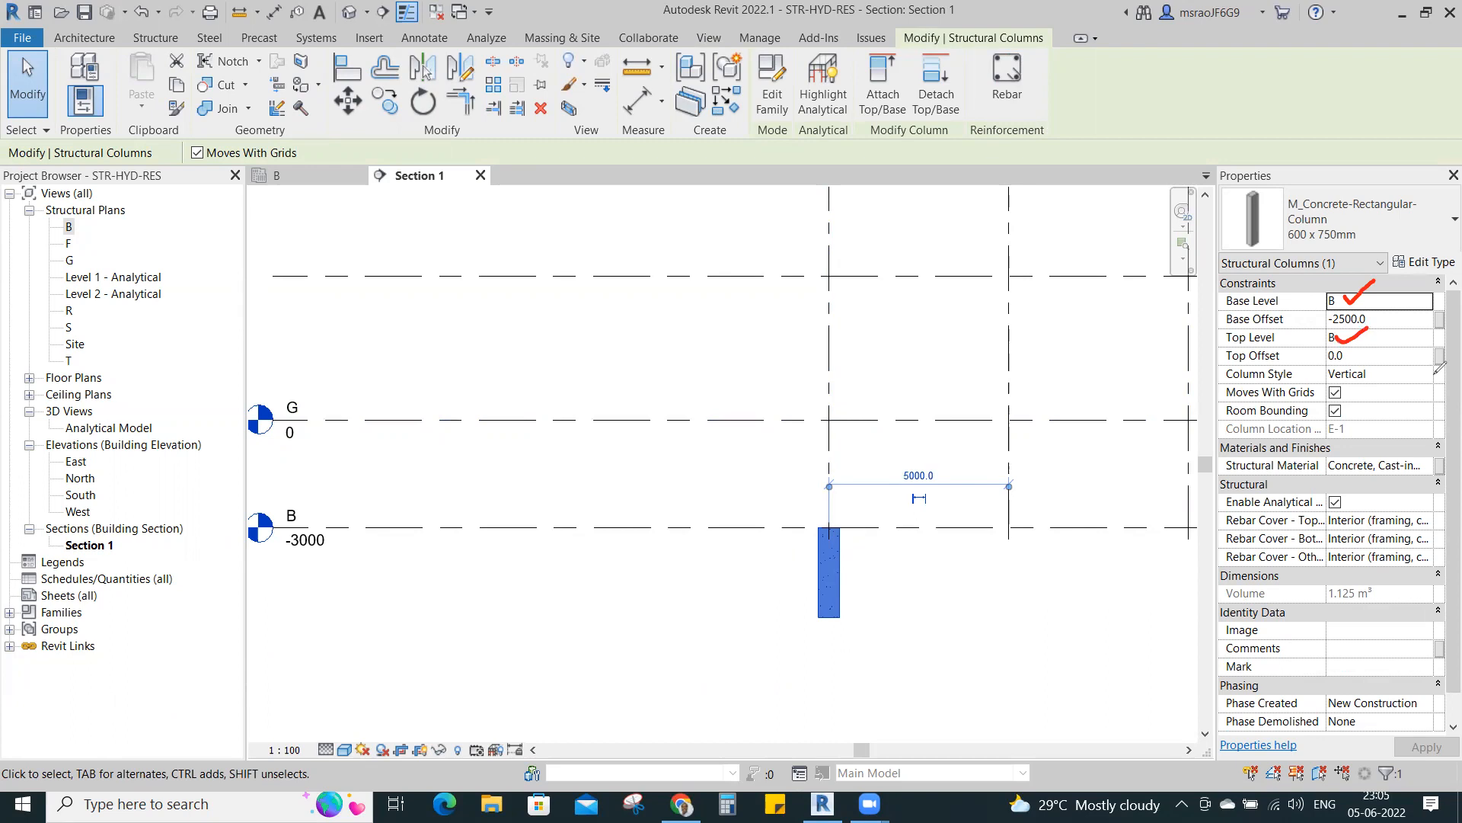
{"action": "mouse_move", "coordinate": [1295, 315]}
{"action": "left_mouse_down"}
{"action": "mouse_move", "coordinate": [1255, 308]}
{"action": "mouse_move", "coordinate": [1217, 325]}
{"action": "mouse_move", "coordinate": [1383, 313]}
{"action": "left_mouse_up"}
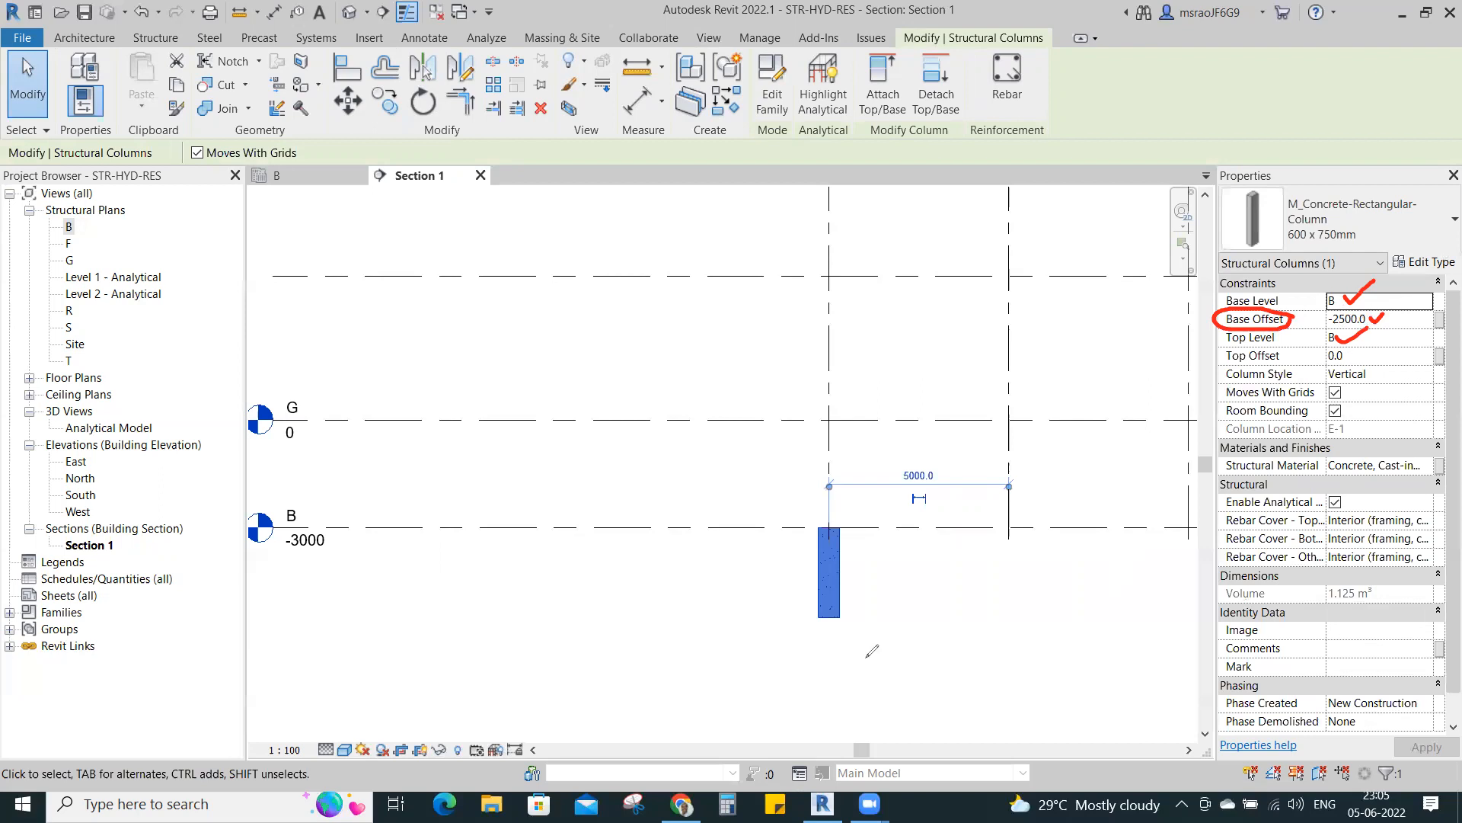
{"action": "mouse_move", "coordinate": [883, 524]}
{"action": "left_mouse_down"}
{"action": "mouse_move", "coordinate": [885, 623]}
{"action": "mouse_move", "coordinate": [943, 582]}
{"action": "left_mouse_up"}
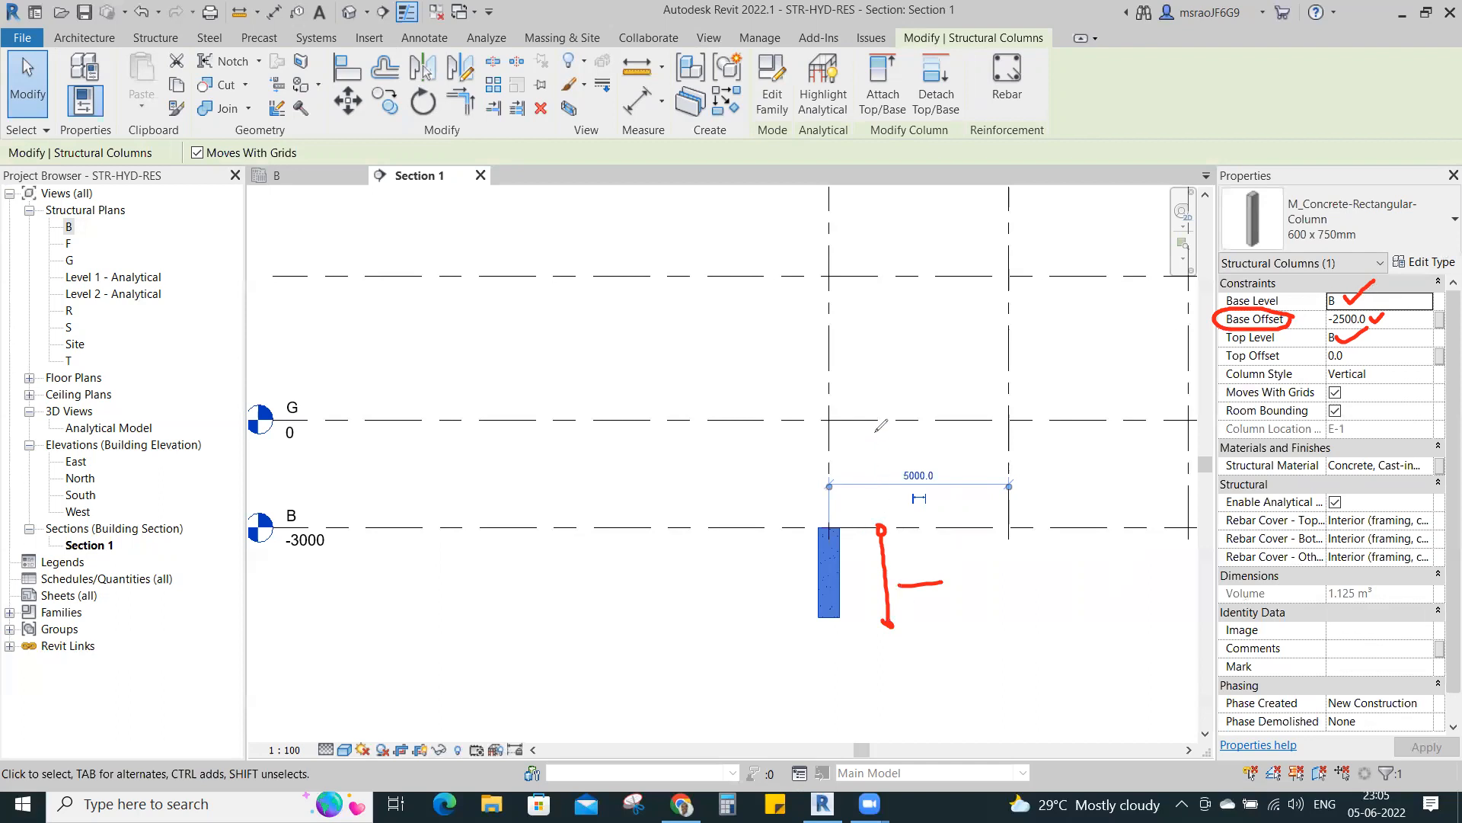
{"action": "left_click", "coordinate": [913, 231]}
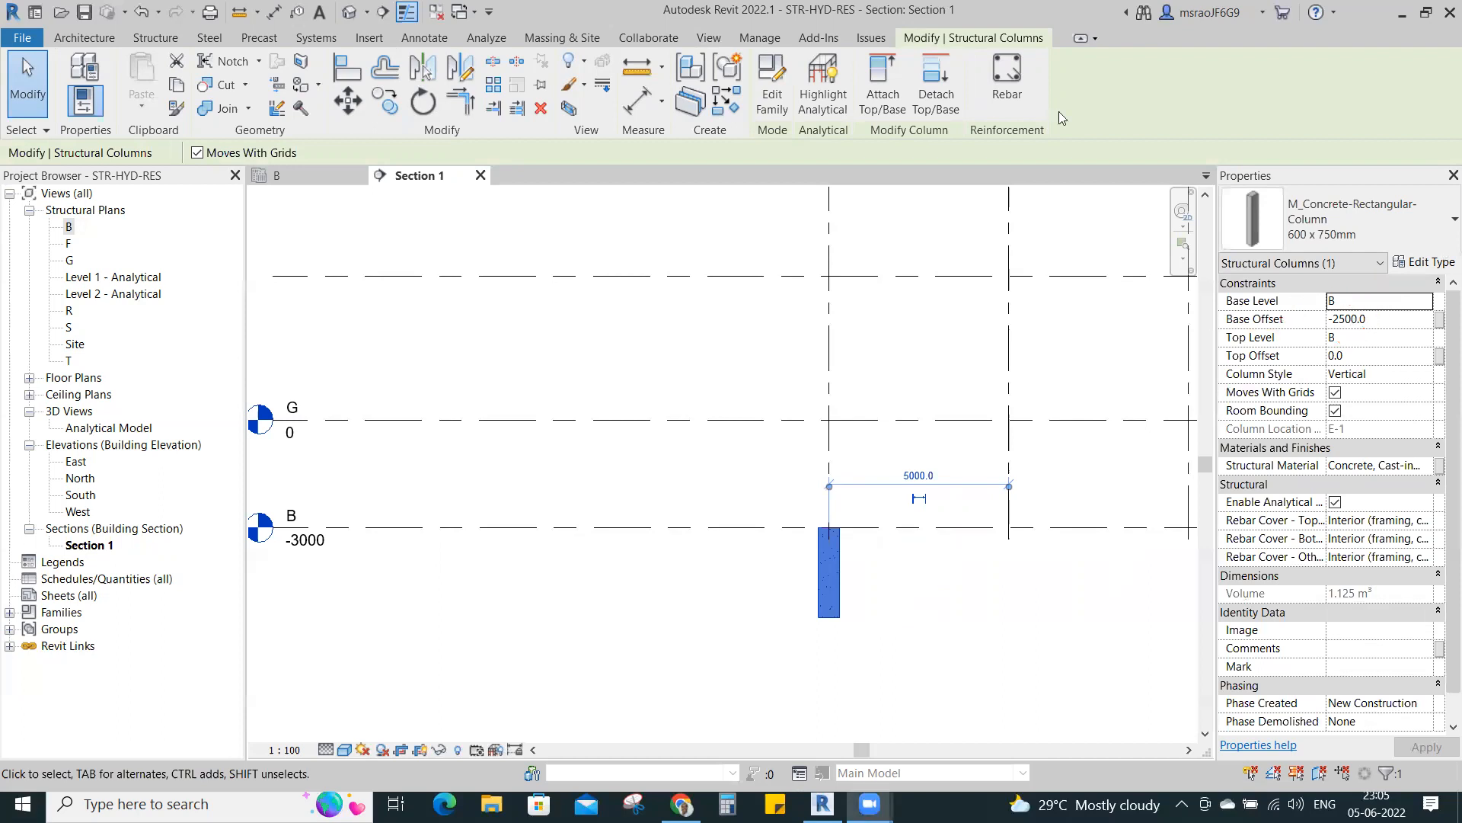
{"action": "key", "text": "Escape"}
- Set the top level of the concrete column on grid 1 to G
{"action": "left_click", "coordinate": [838, 564]}
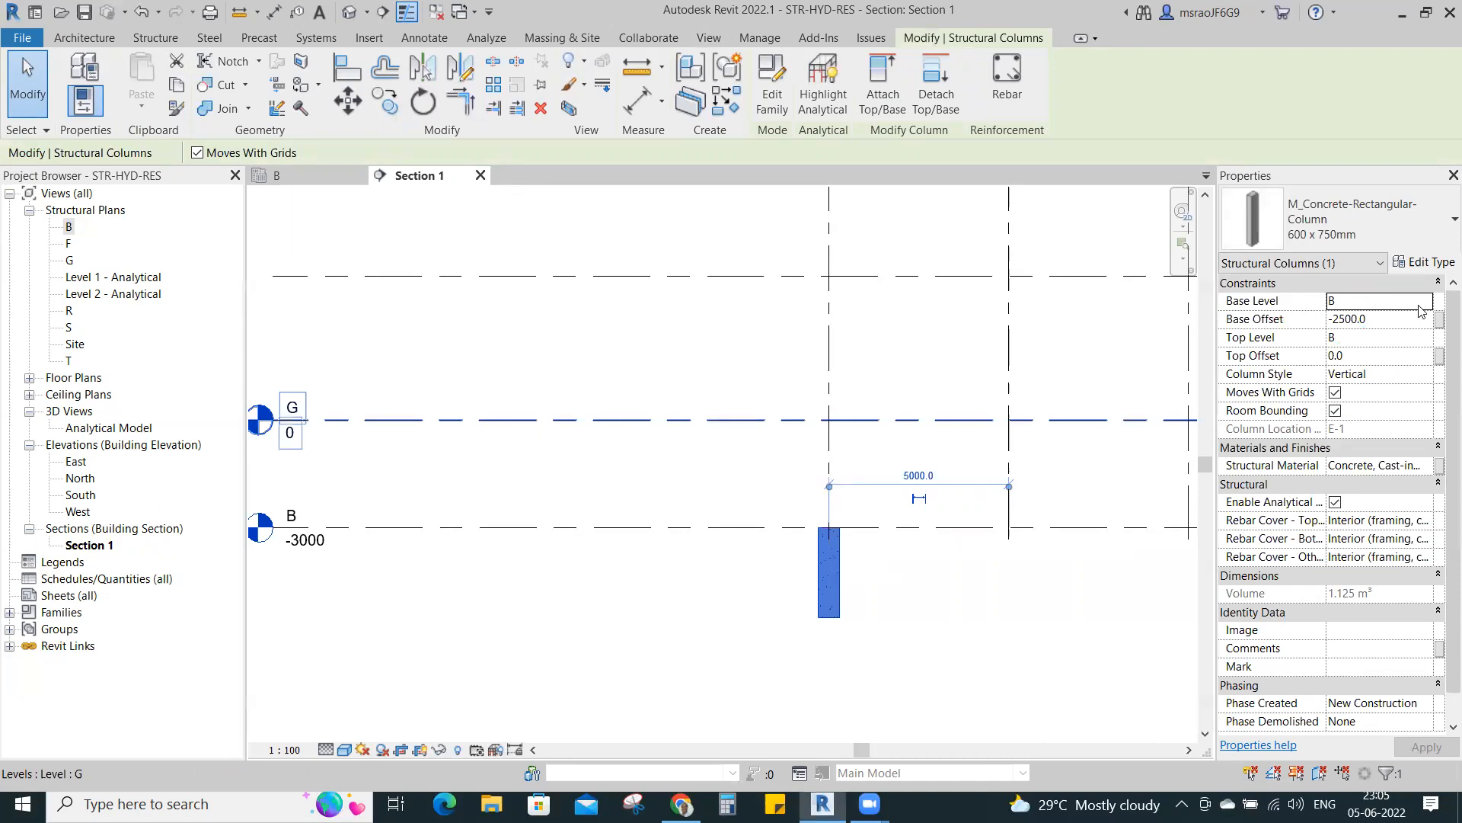
{"action": "left_click", "coordinate": [1424, 338]}
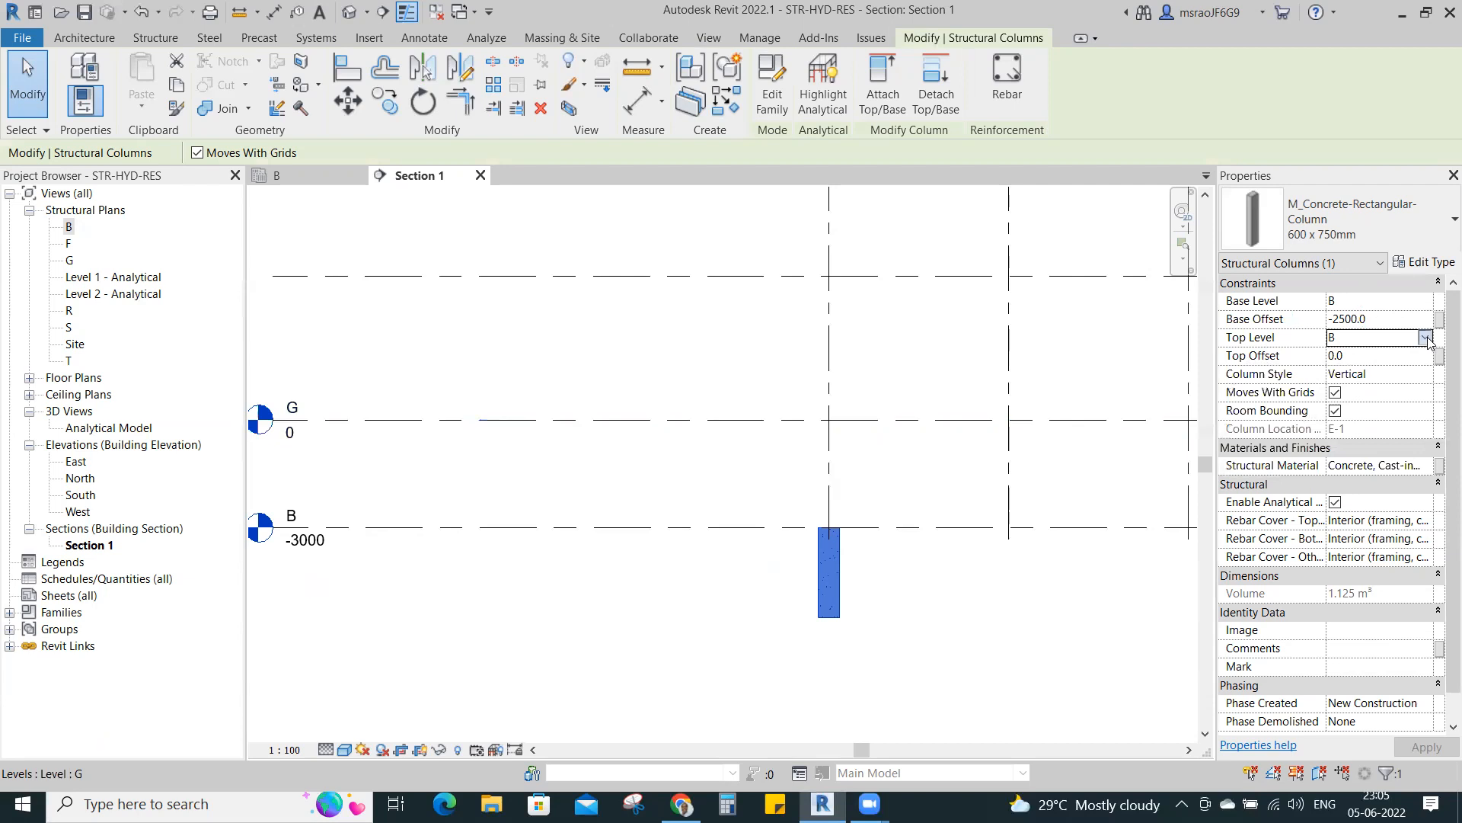
{"action": "left_click", "coordinate": [1425, 338]}
{"action": "left_click", "coordinate": [1353, 373]}
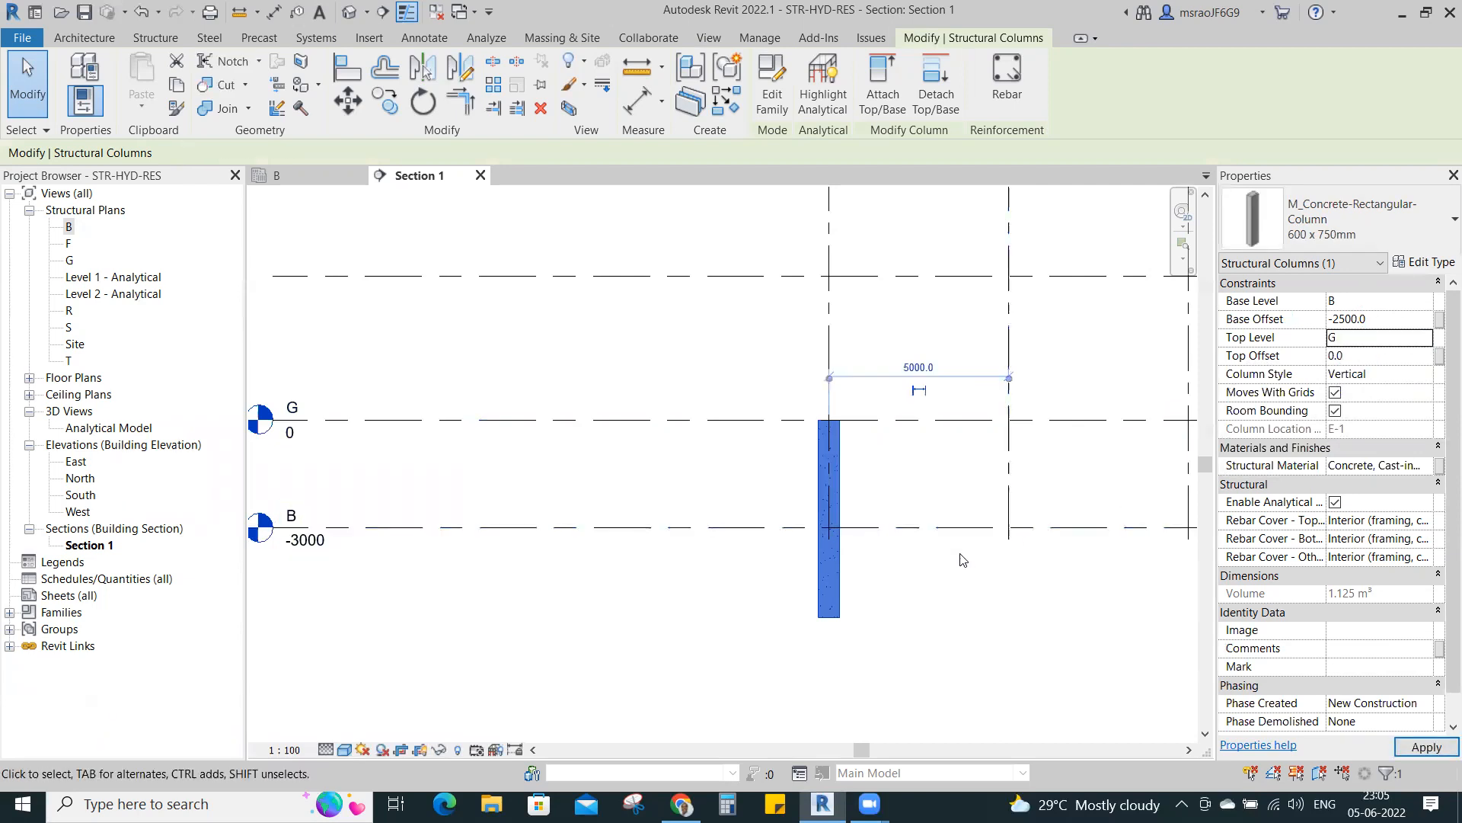
{"action": "left_click", "coordinate": [959, 653]}
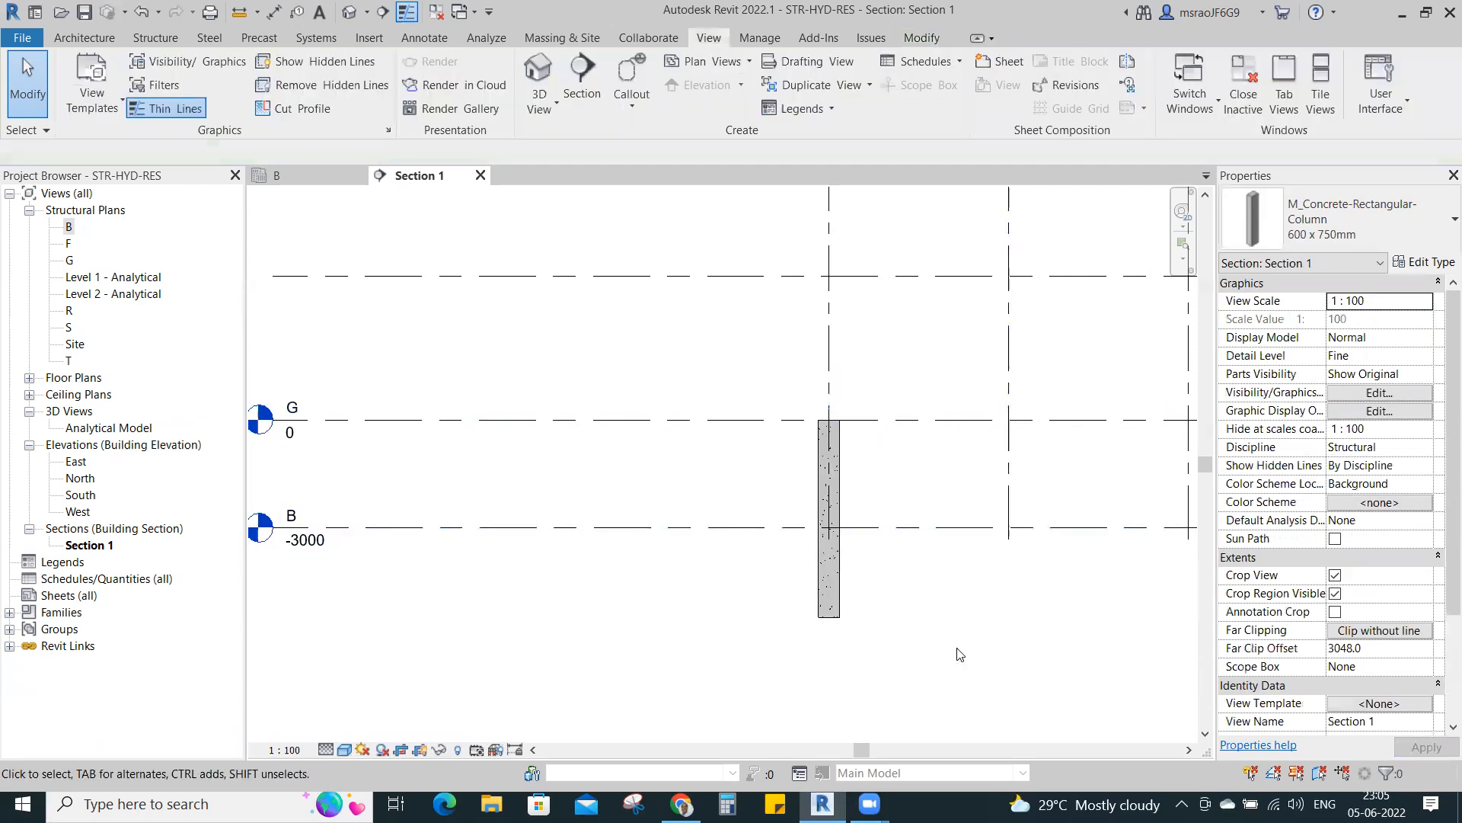
- Set the grid 1 column's base offset to 0 so that it starts at level B
{"action": "left_click", "coordinate": [840, 614]}
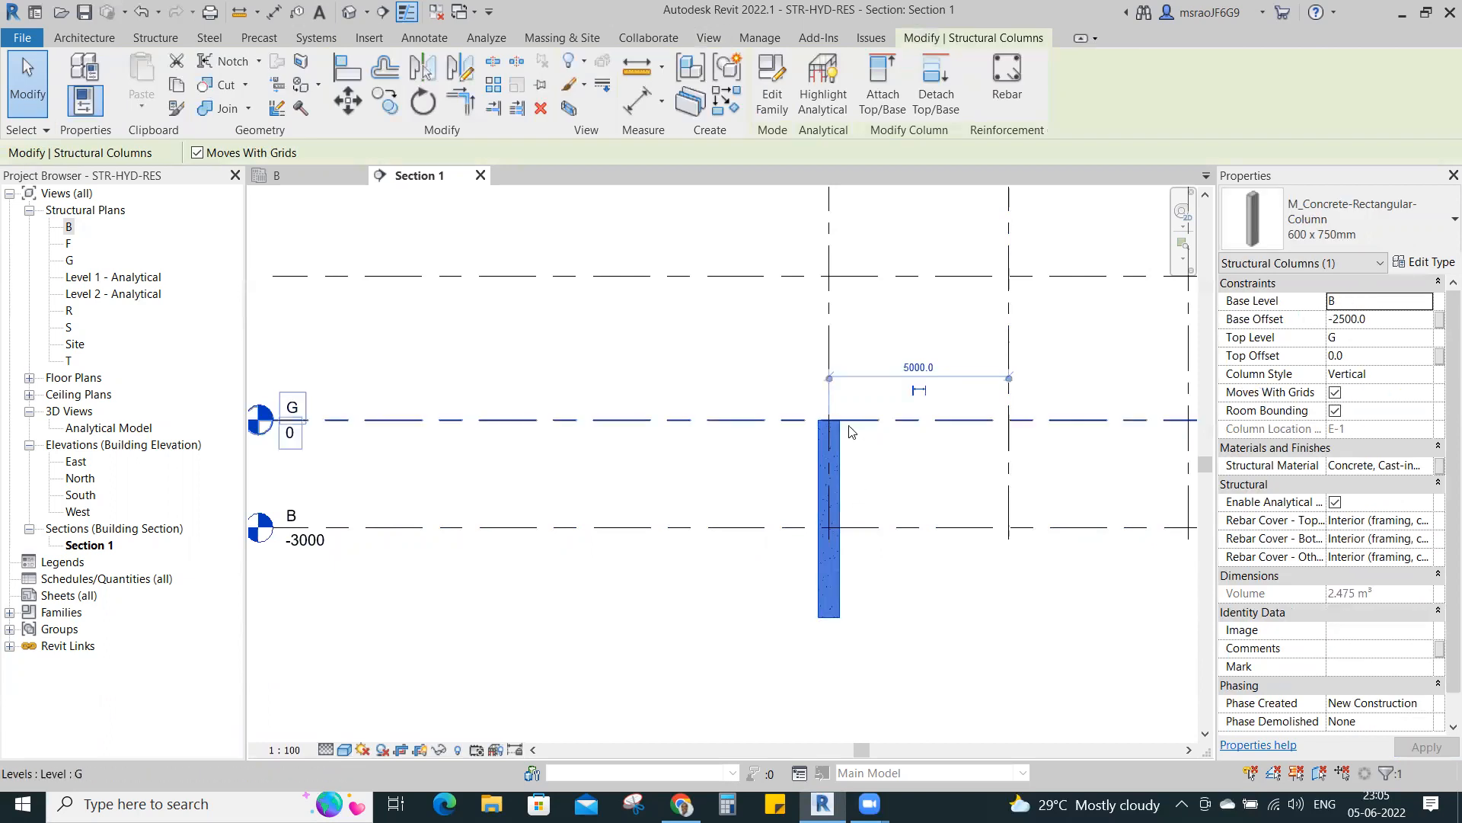
{"action": "left_click", "coordinate": [865, 588]}
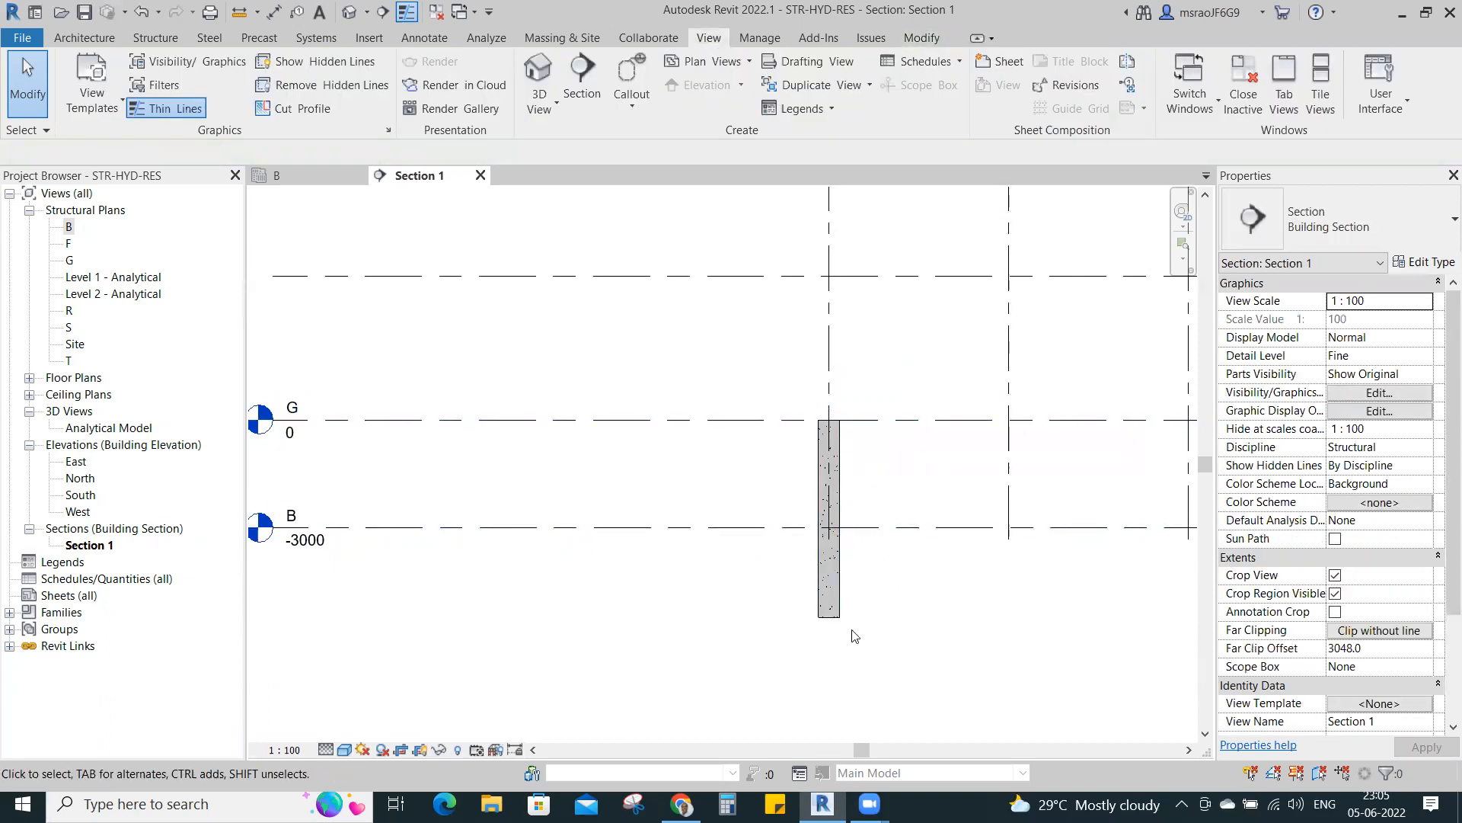
{"action": "left_click", "coordinate": [842, 604]}
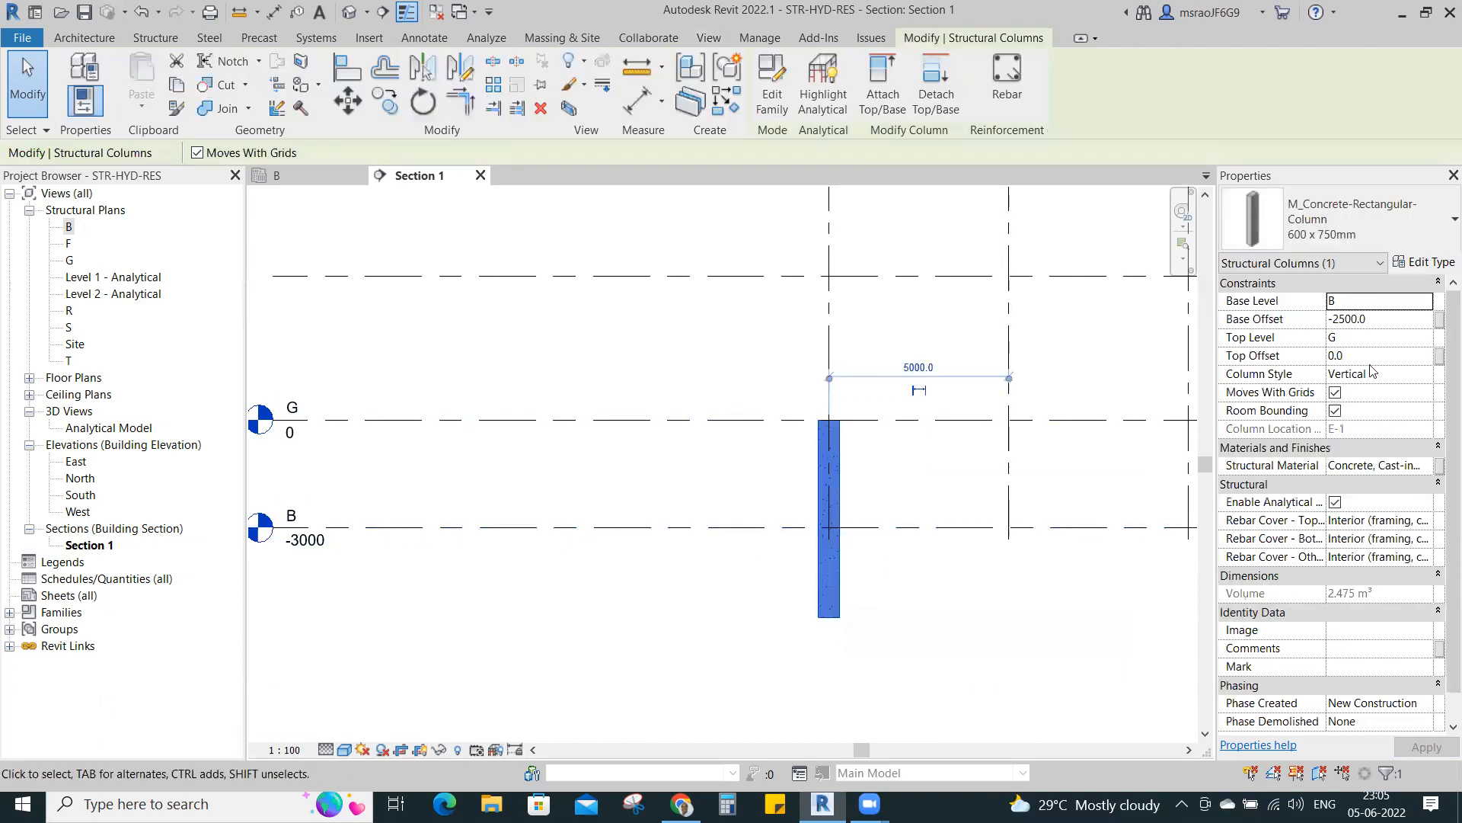
{"action": "left_click", "coordinate": [1384, 319]}
{"action": "type", "text": "0"}
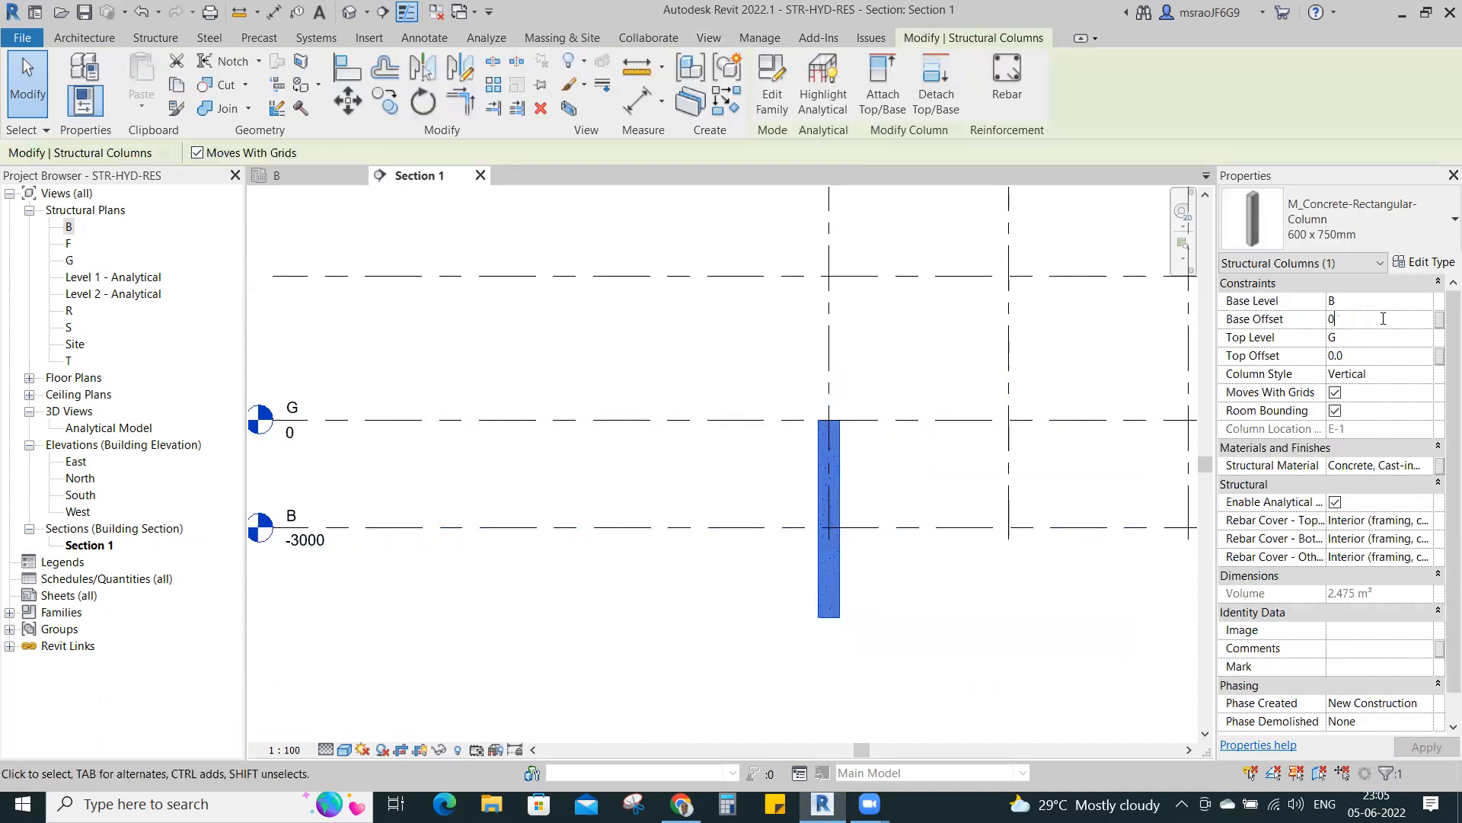
{"action": "left_click", "coordinate": [884, 625]}
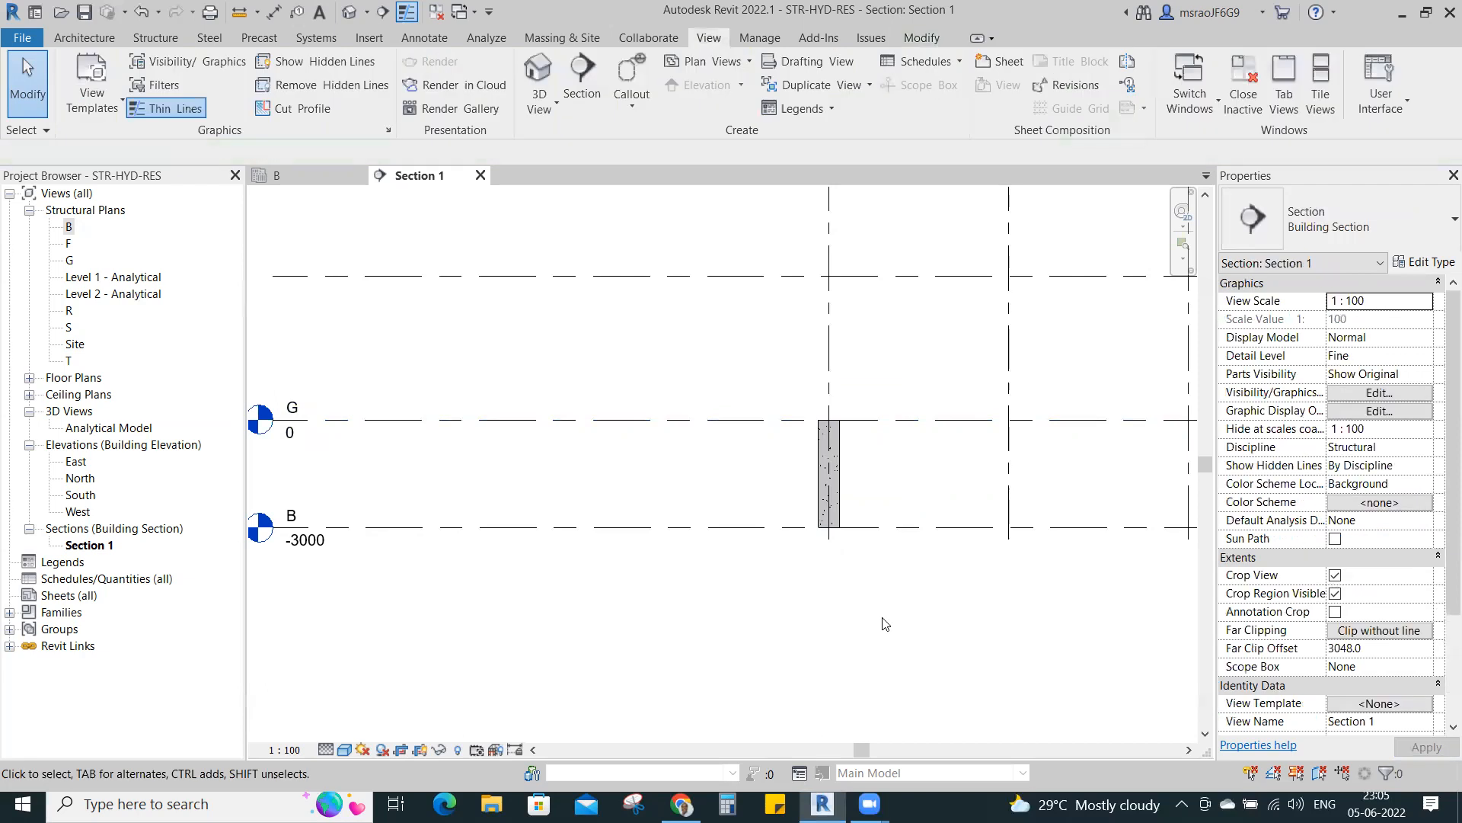
{"action": "left_click", "coordinate": [841, 491]}
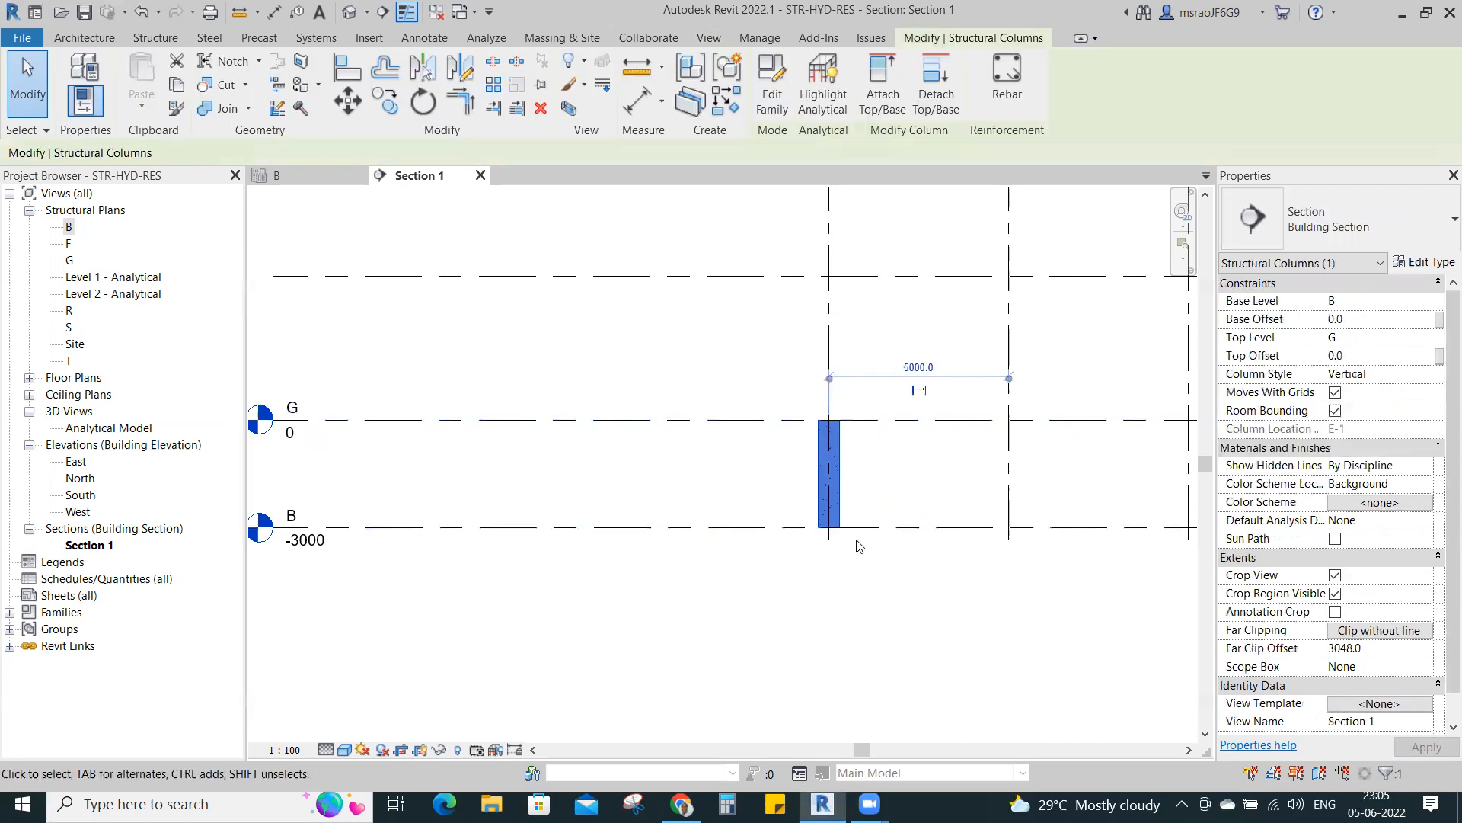
{"action": "left_click", "coordinate": [910, 472]}
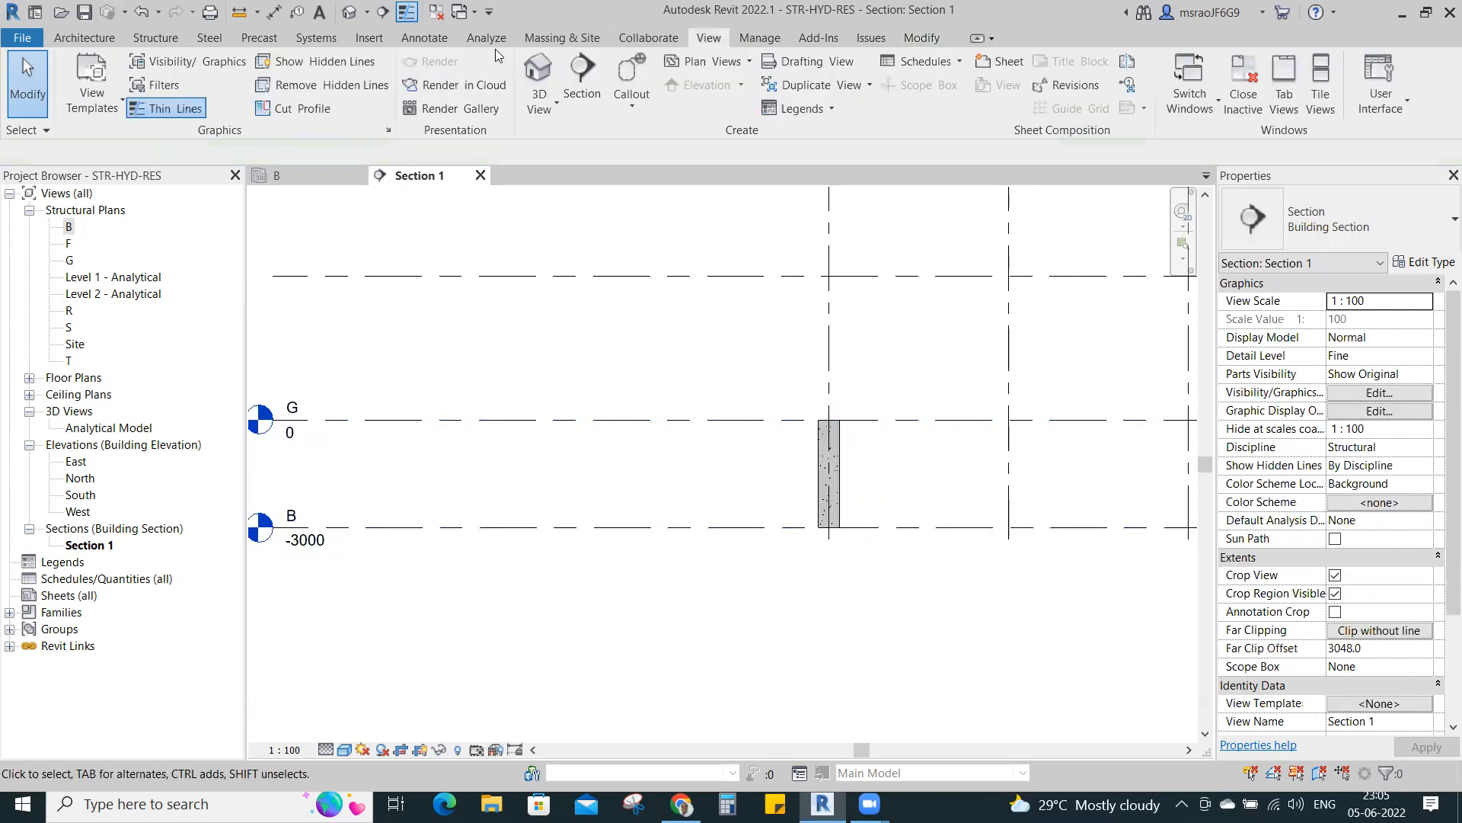
- Open the default 3D view and set its detail level to Fine and its visual style to Shaded
{"action": "left_click", "coordinate": [540, 74]}
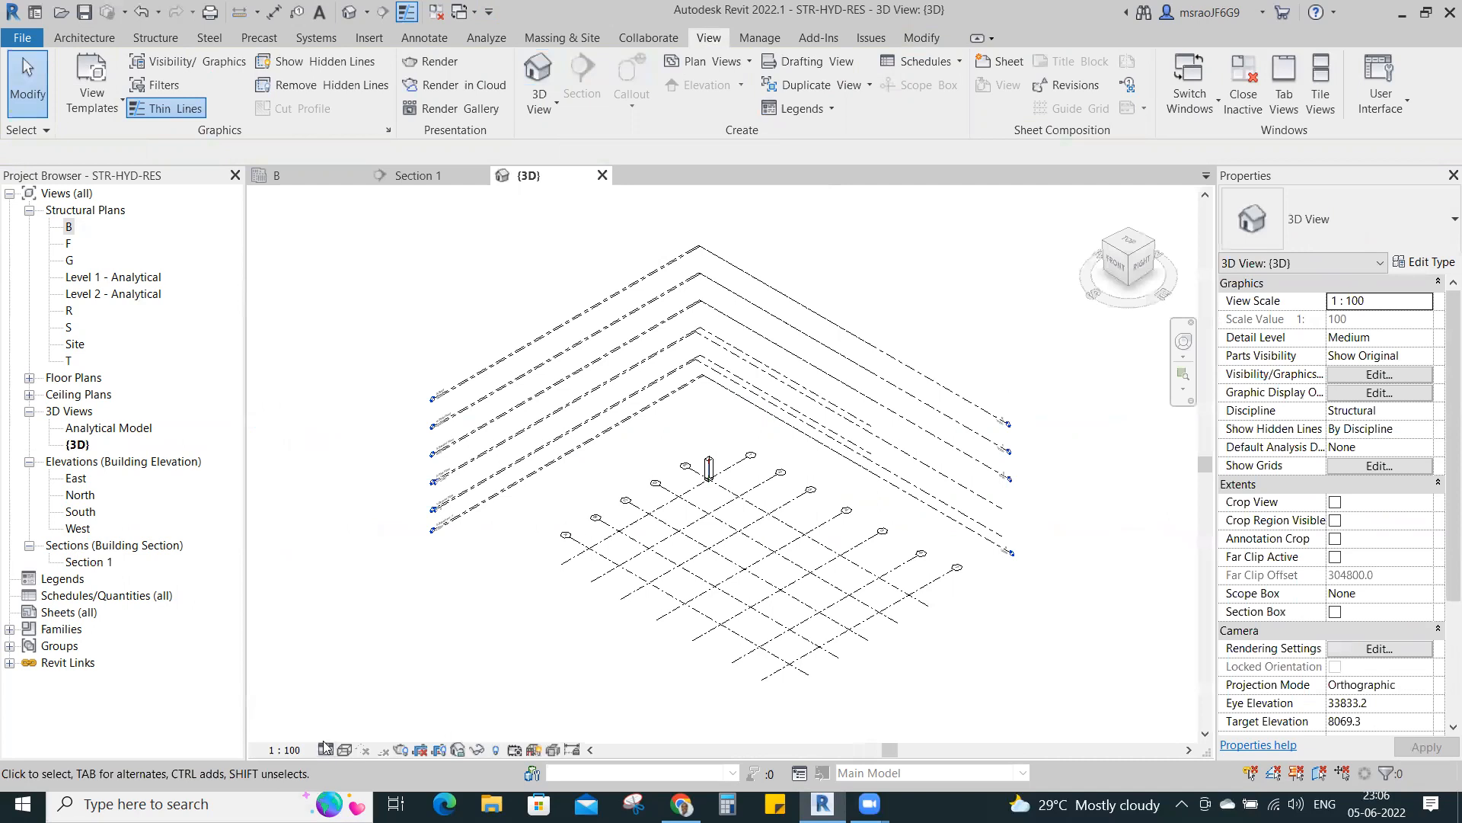
{"action": "left_click", "coordinate": [325, 746]}
{"action": "left_click", "coordinate": [352, 727]}
{"action": "left_click", "coordinate": [345, 749]}
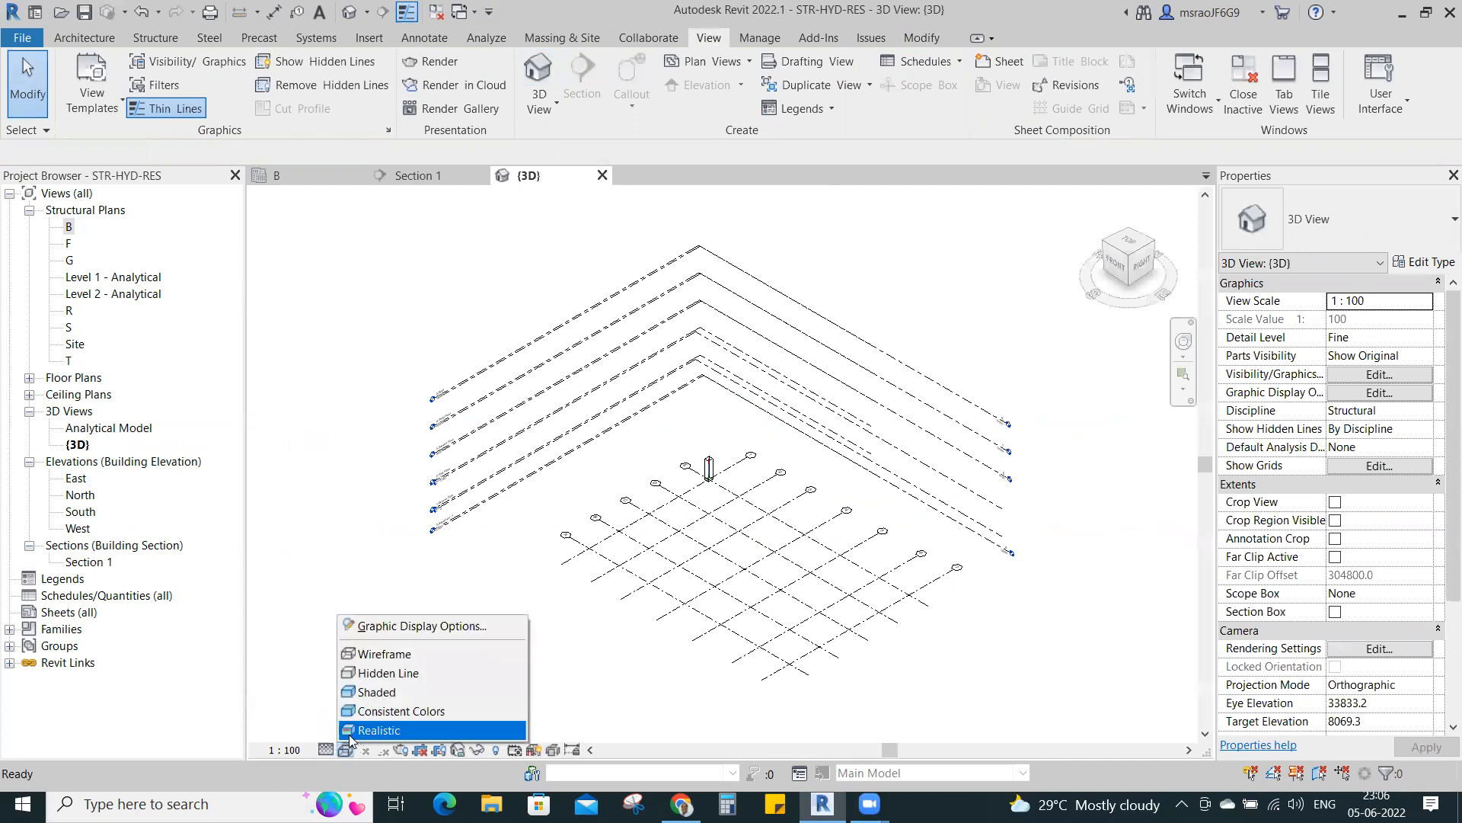
{"action": "left_click", "coordinate": [369, 692]}
{"action": "scroll", "coordinate": [728, 485], "scroll_direction": "up", "scroll_amount": 5}
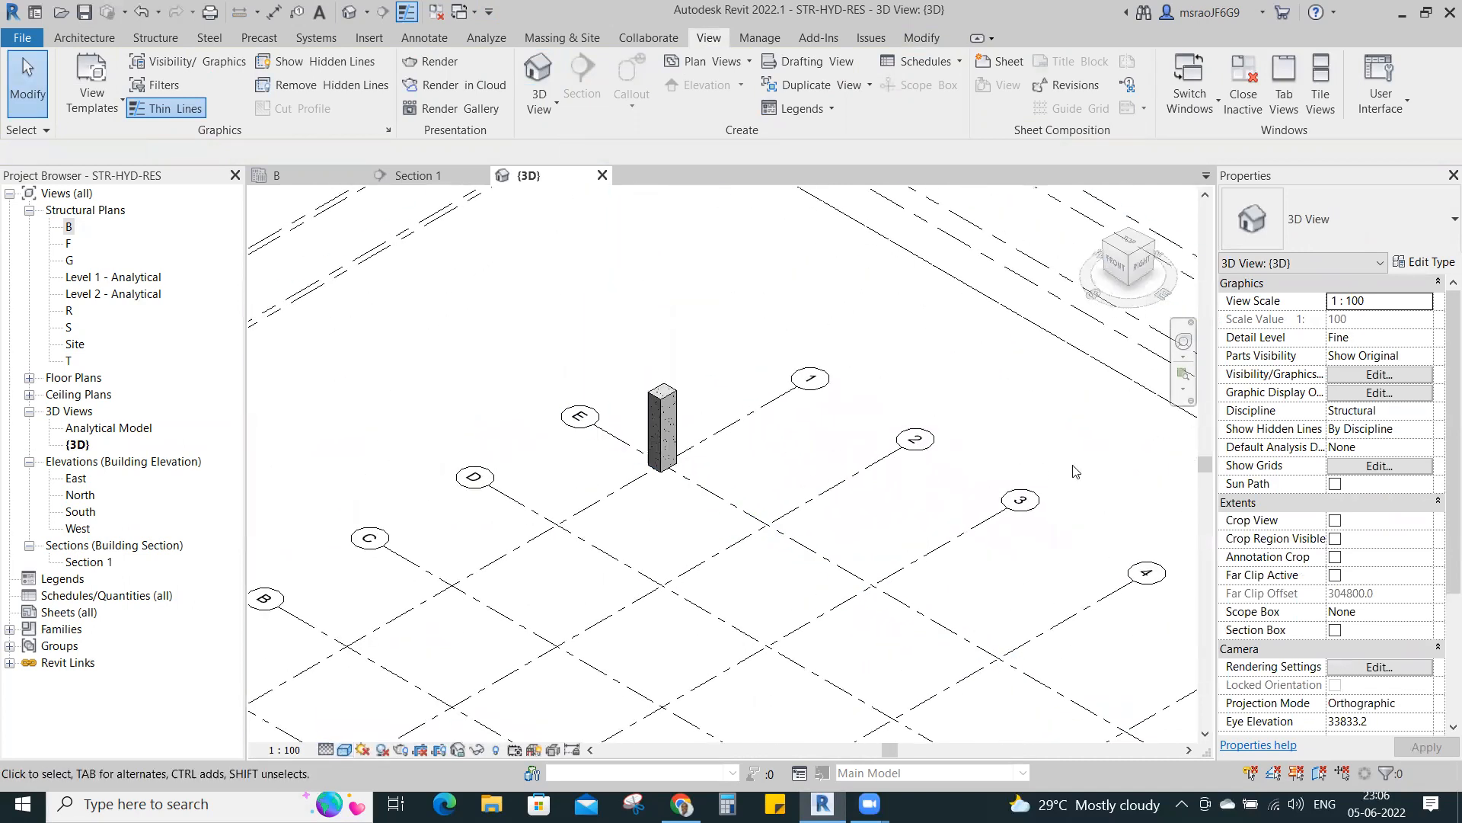
- In structural plan B, copy the column at E-1 along grid E to grids 2, 3, 4, 5, 6 and 7 using multiple copy
{"action": "left_click", "coordinate": [314, 172]}
{"action": "scroll", "coordinate": [466, 416], "scroll_direction": "up", "scroll_amount": 5}
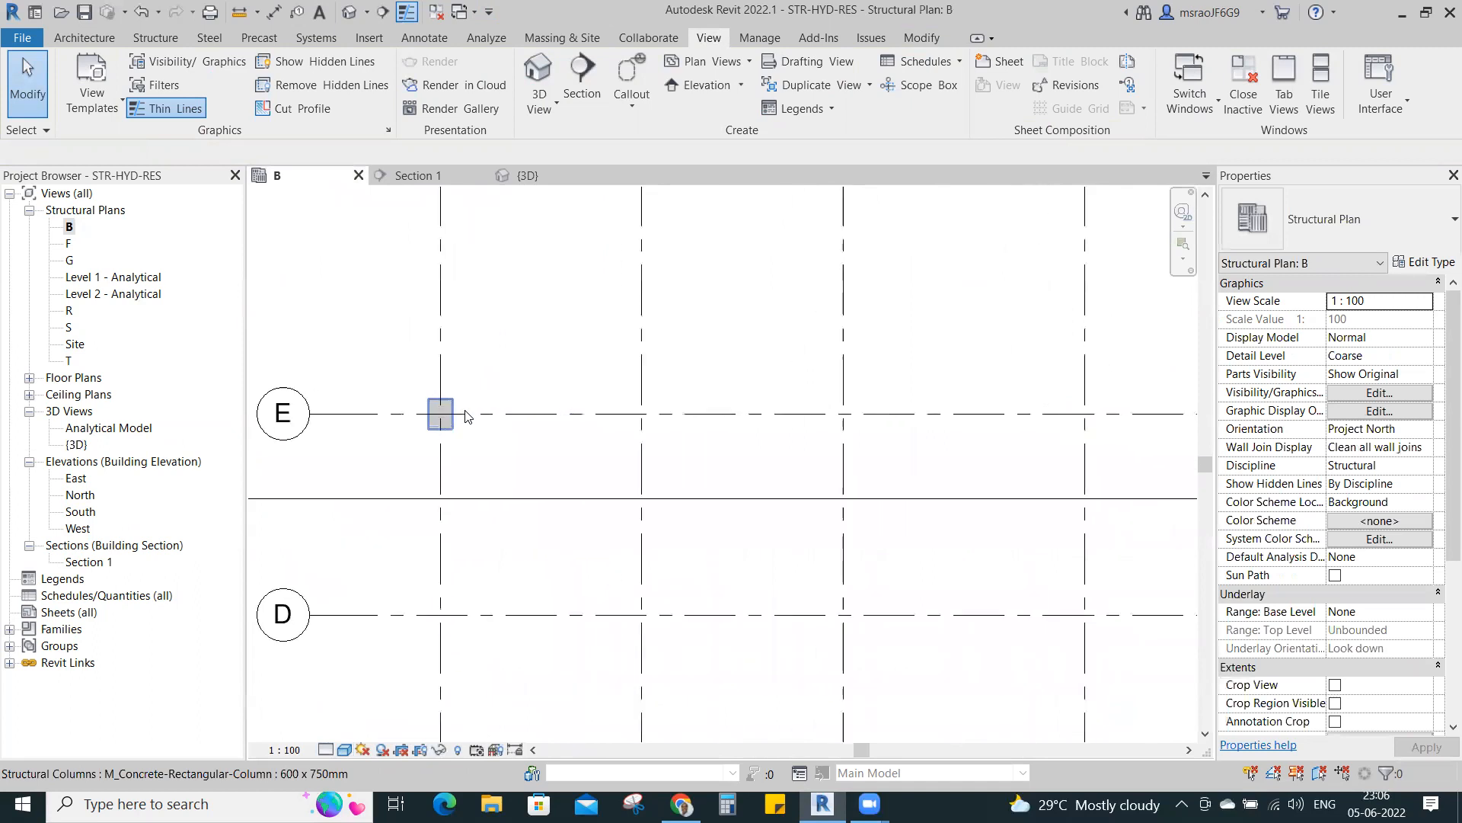
{"action": "scroll", "coordinate": [466, 416], "scroll_direction": "down", "scroll_amount": 3}
{"action": "left_click", "coordinate": [457, 403]}
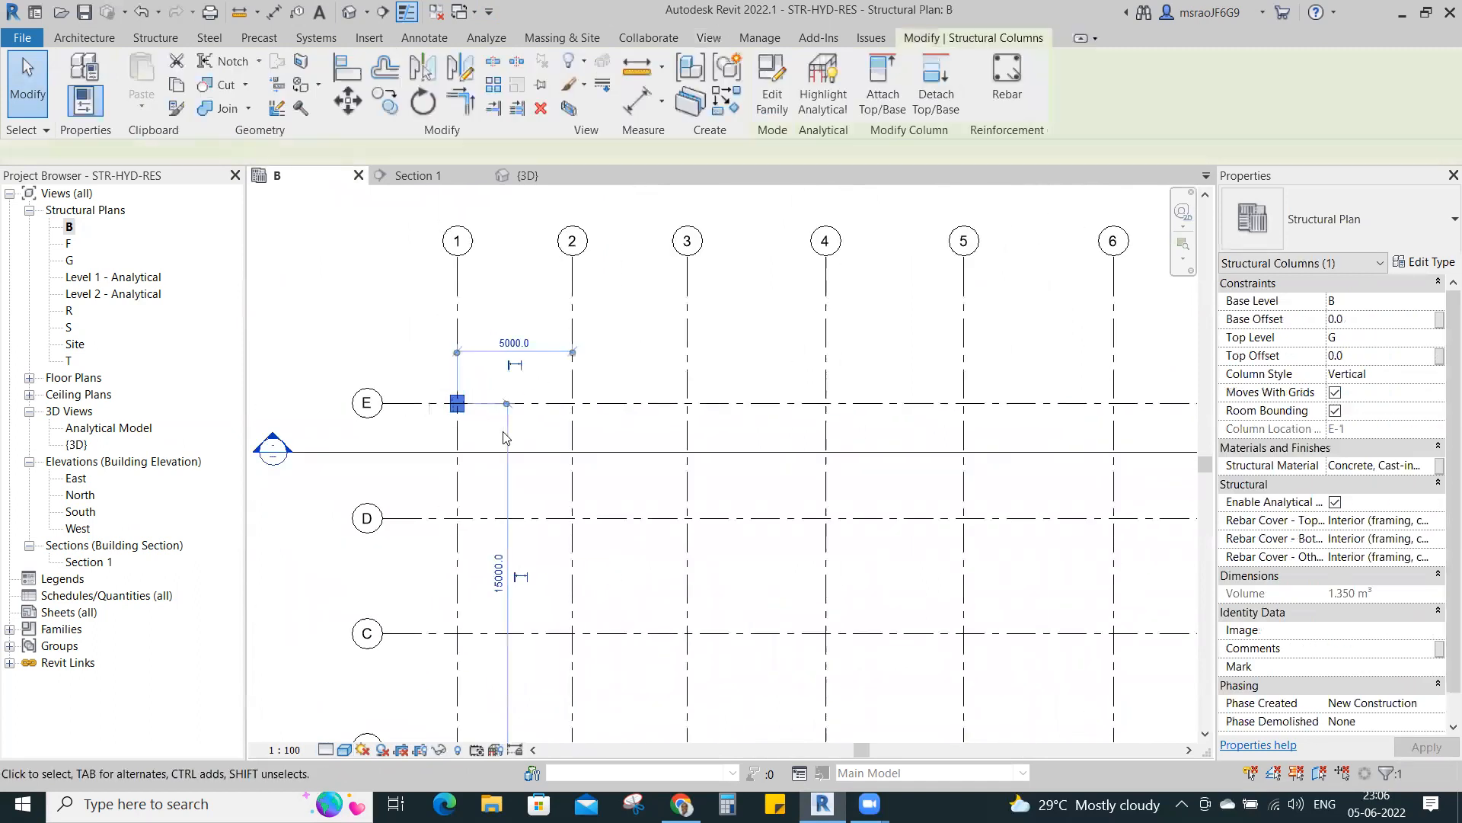
{"action": "left_click", "coordinate": [387, 103]}
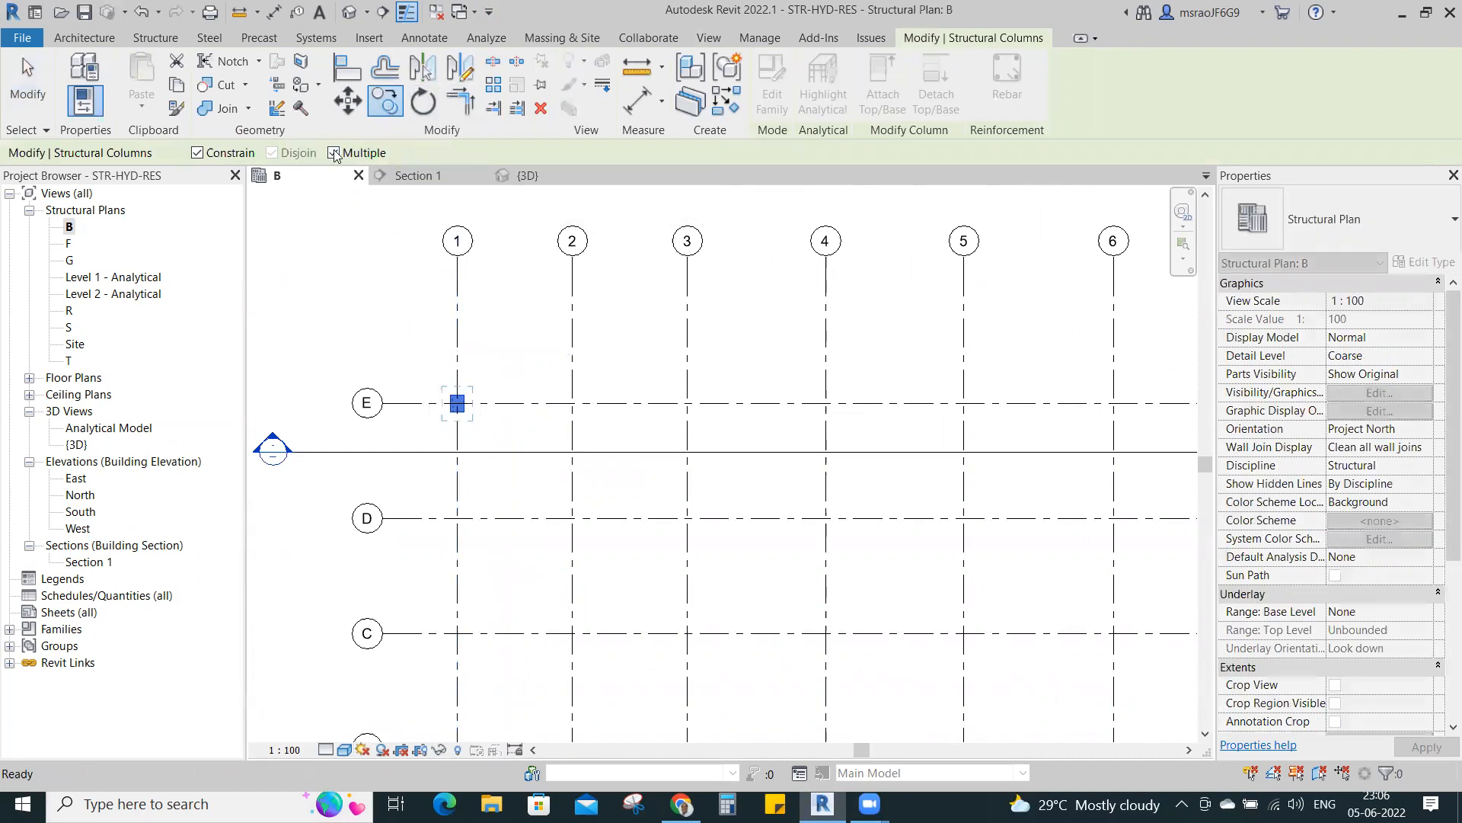
{"action": "left_click", "coordinate": [457, 337]}
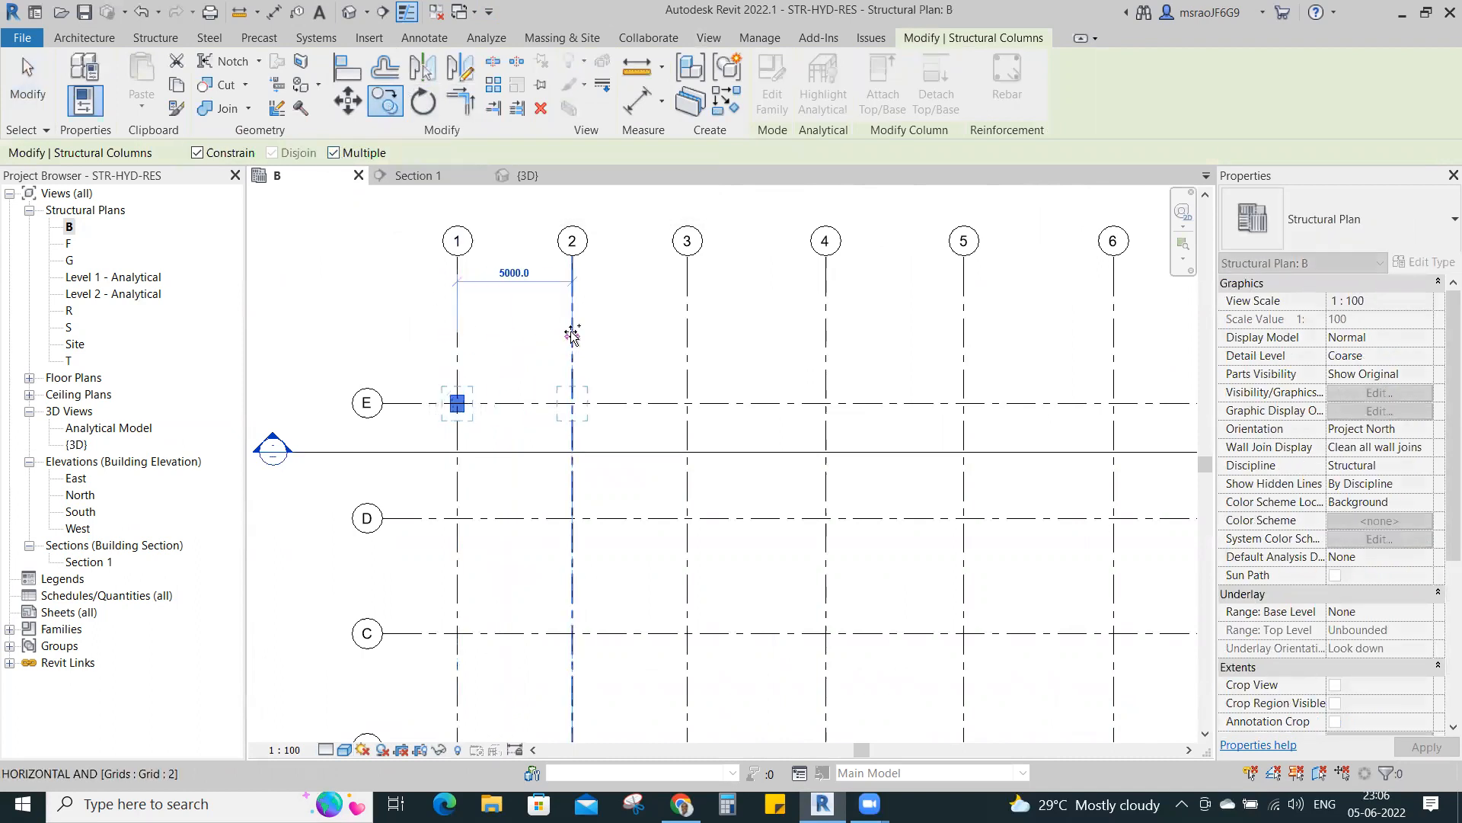
{"action": "left_click", "coordinate": [572, 330]}
{"action": "left_click", "coordinate": [688, 330]}
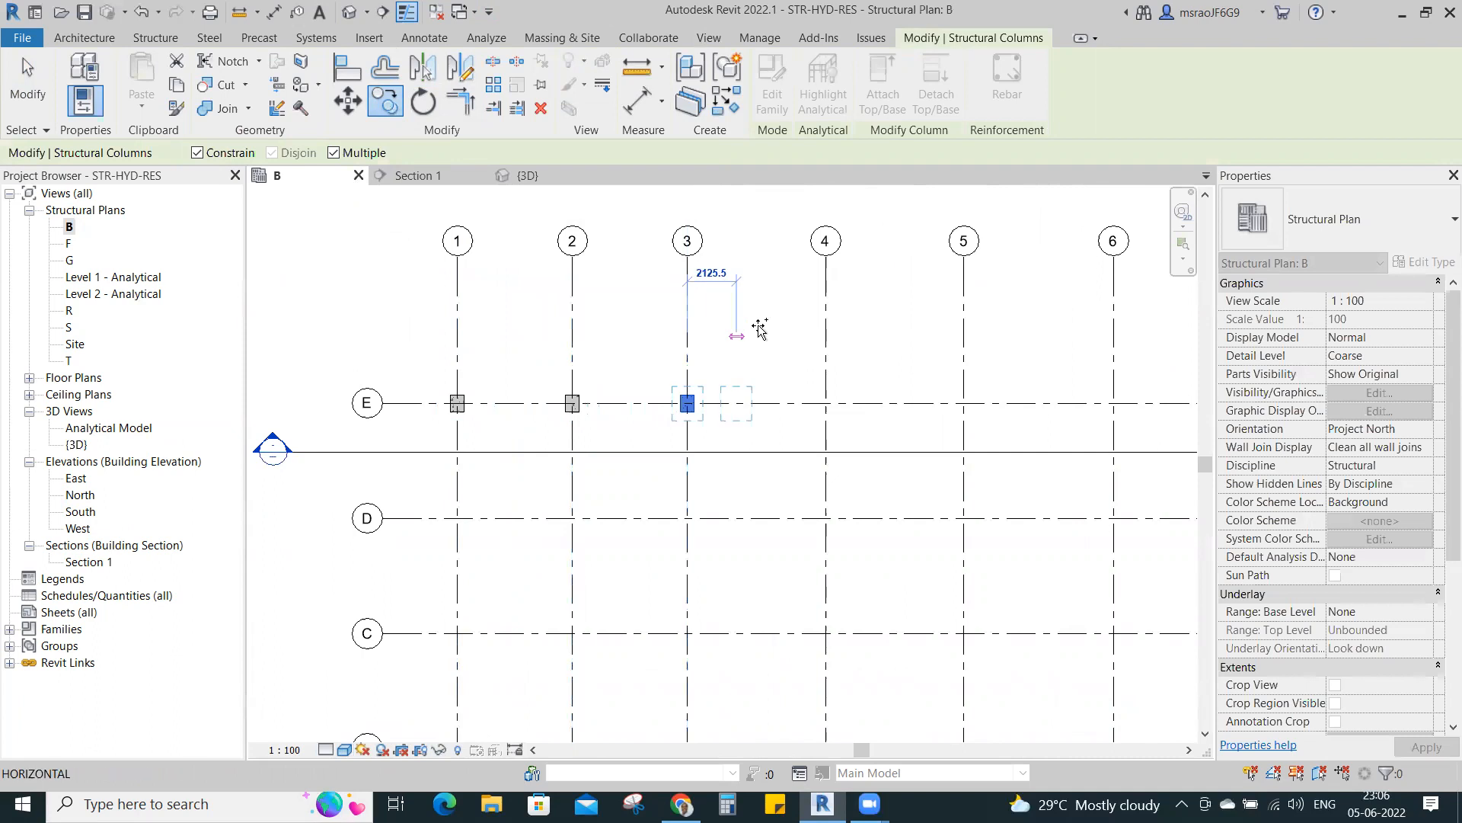
{"action": "left_click", "coordinate": [827, 318]}
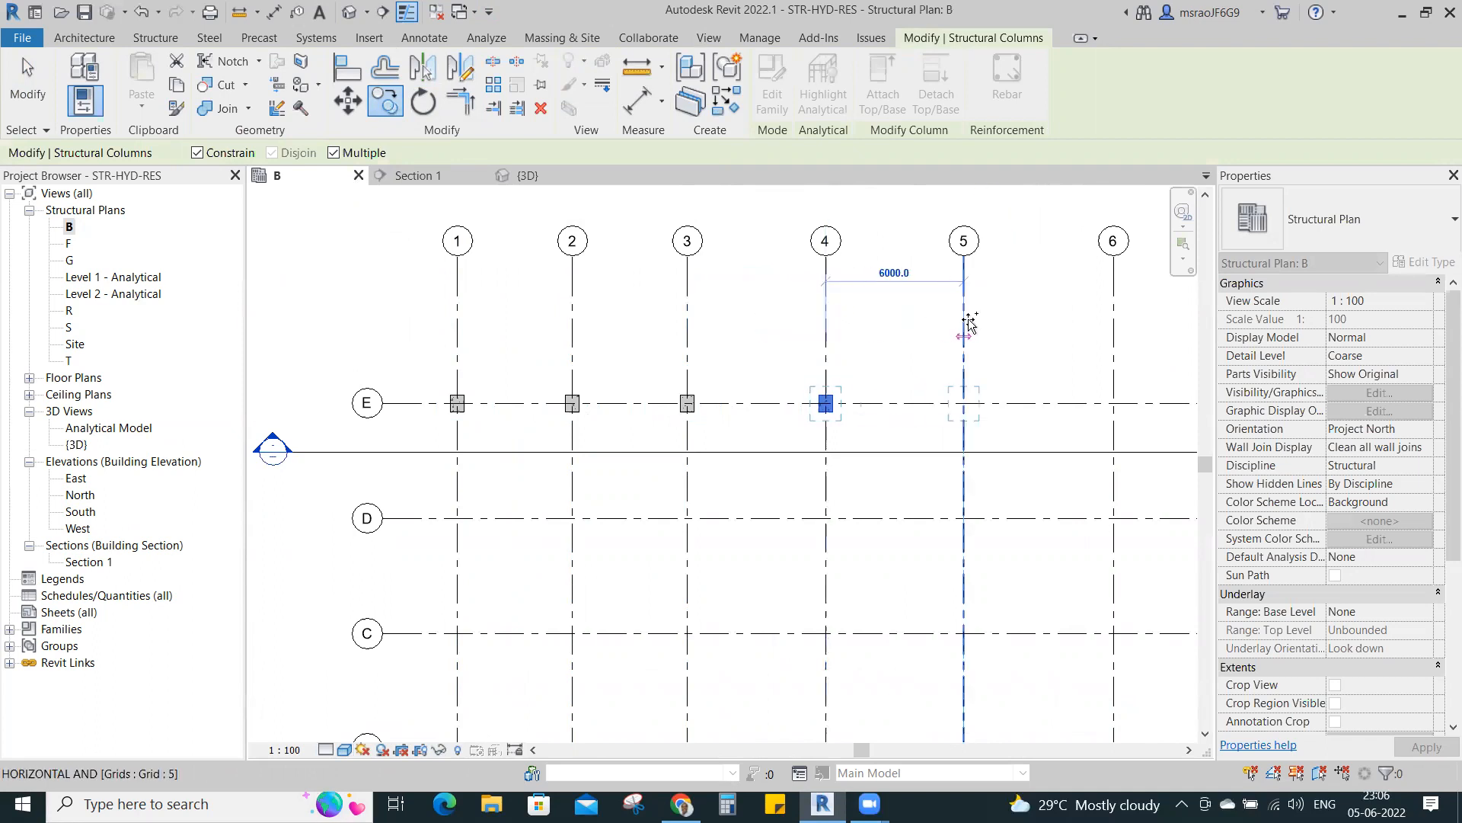
{"action": "left_click", "coordinate": [964, 319]}
{"action": "left_click", "coordinate": [1113, 323]}
{"action": "scroll", "coordinate": [540, 358], "scroll_direction": "down", "scroll_amount": 2}
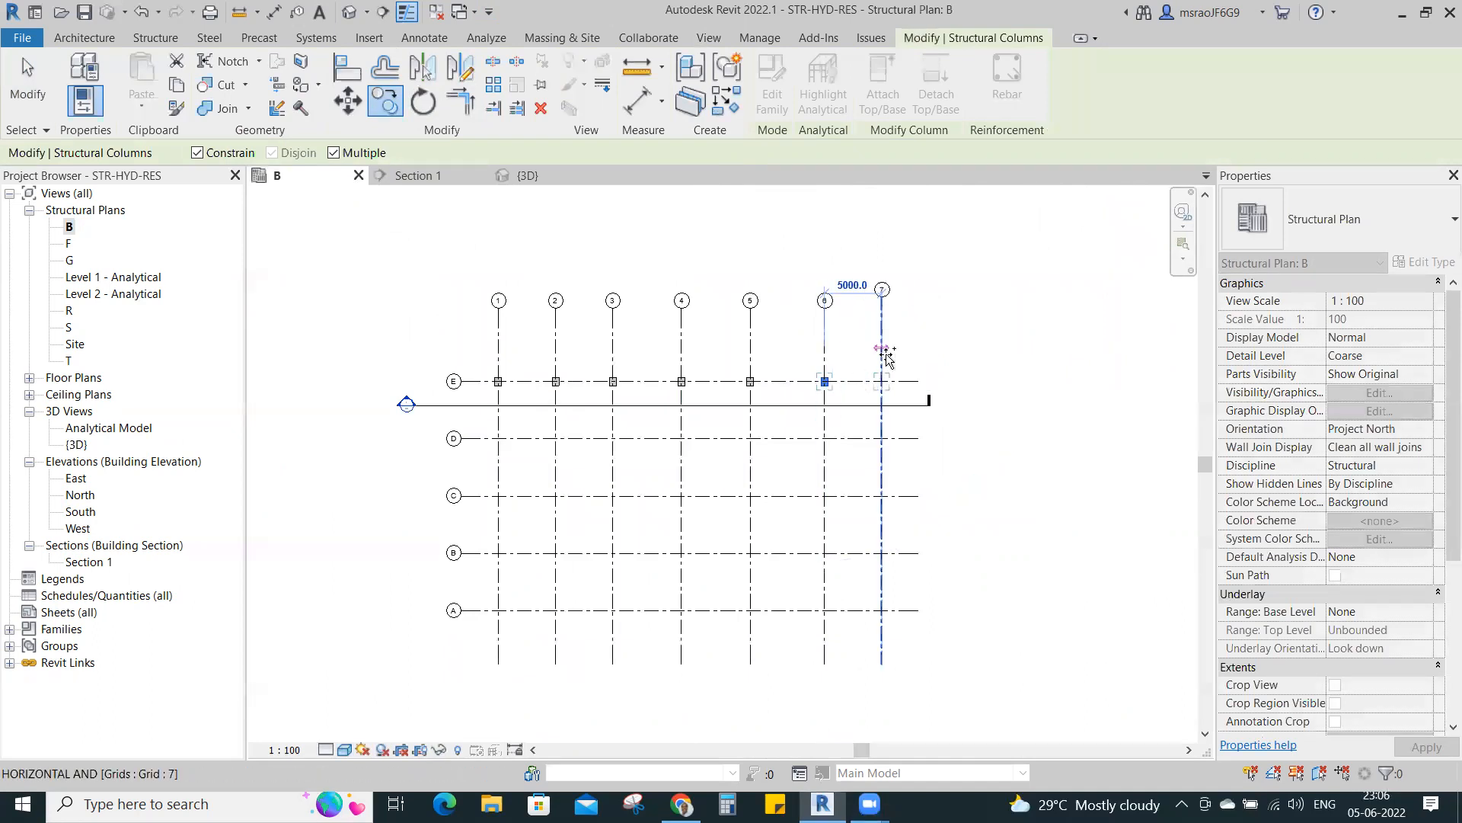
{"action": "left_click", "coordinate": [884, 359]}
{"action": "key", "text": "Escape"}
{"action": "key", "text": "Escape"}
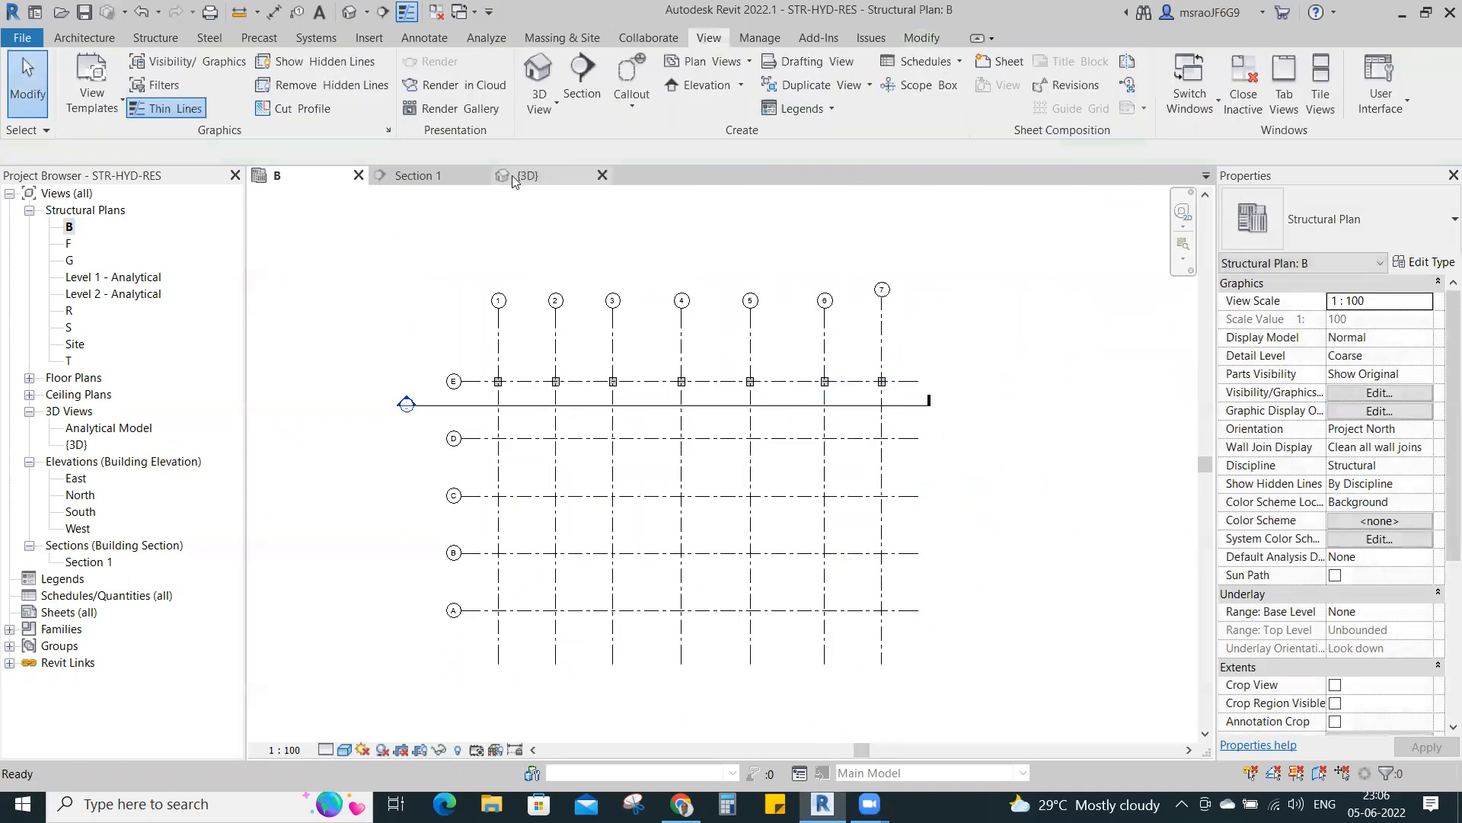
- Check the row of columns along grid E in the 3D view and return to structural plan B
{"action": "left_click", "coordinate": [526, 175]}
{"action": "scroll", "coordinate": [944, 579], "scroll_direction": "down", "scroll_amount": 3}
{"action": "scroll", "coordinate": [1082, 625], "scroll_direction": "up", "scroll_amount": 4}
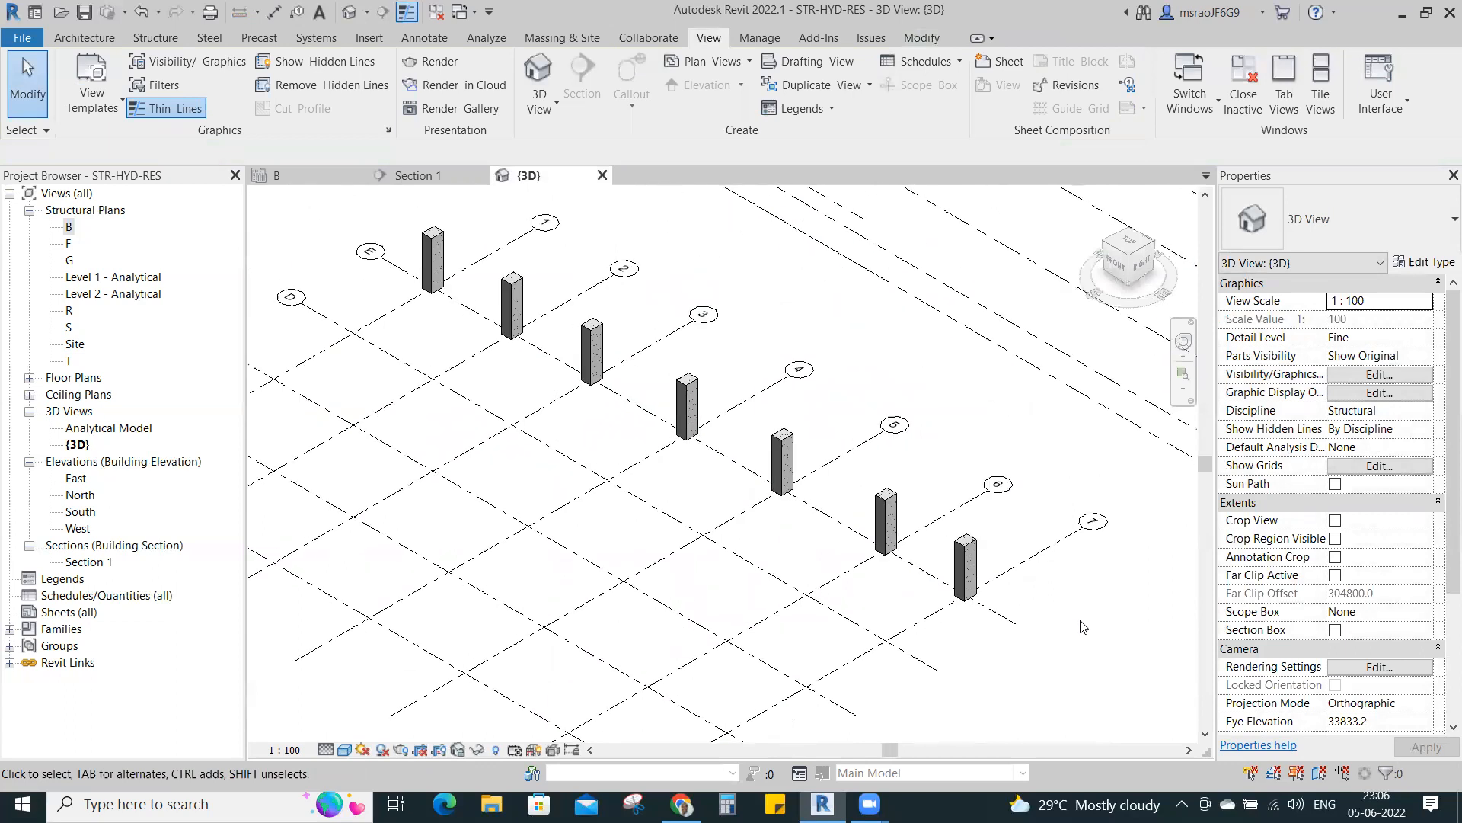
{"action": "double_click", "coordinate": [68, 228]}
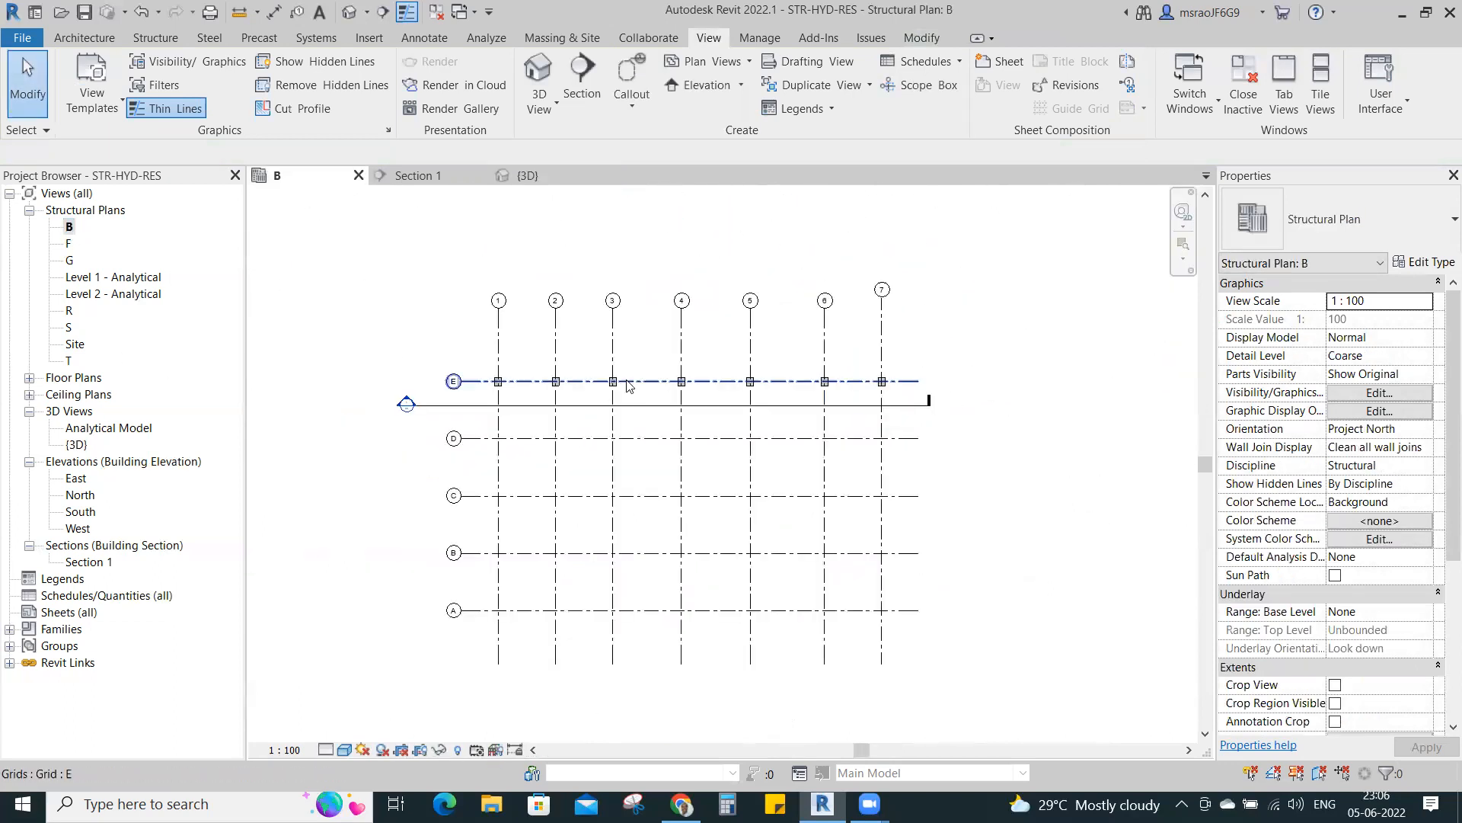
{"action": "scroll", "coordinate": [498, 380], "scroll_direction": "up", "scroll_amount": 5}
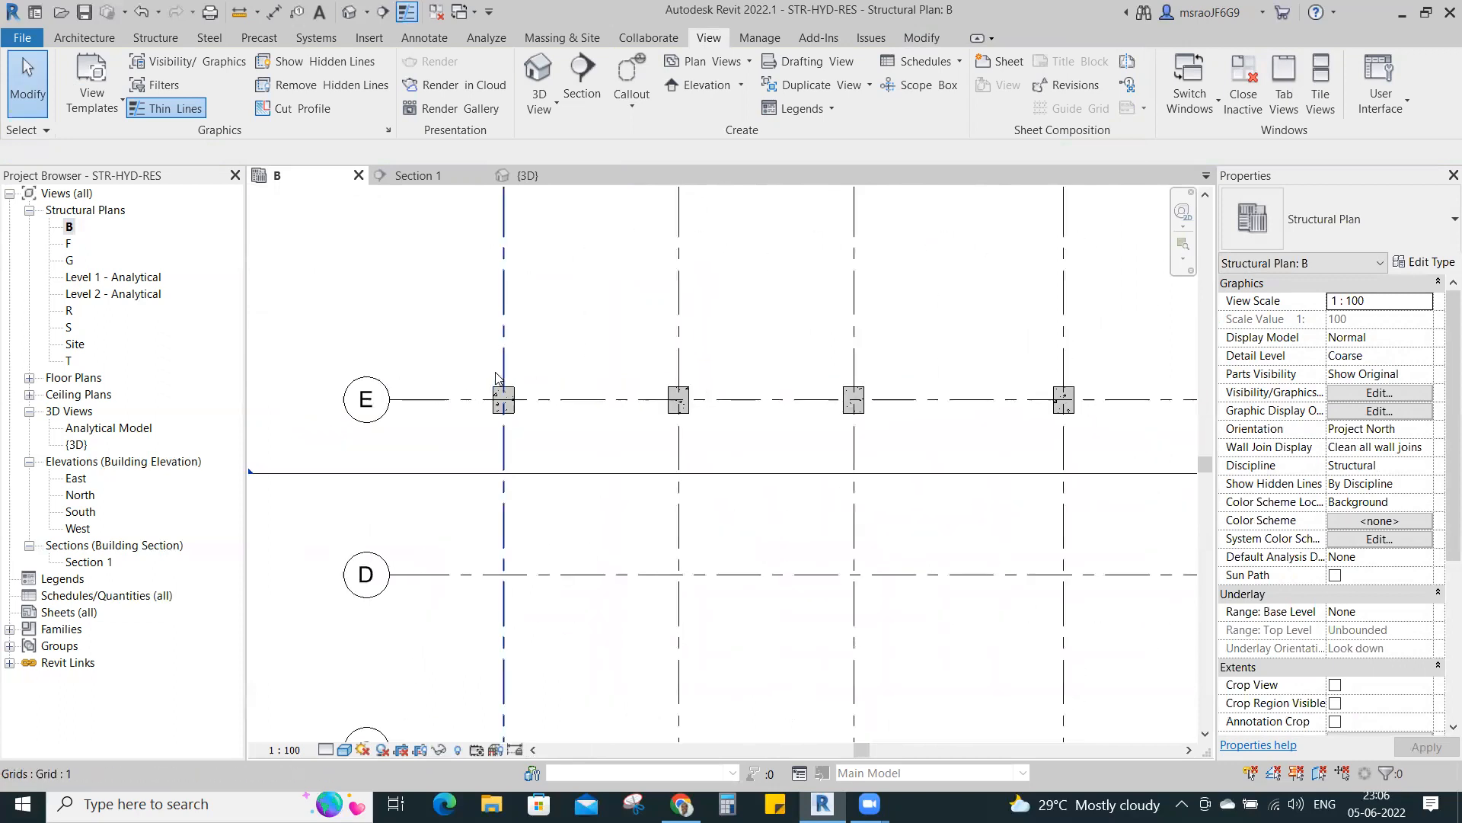
- Change the type of the column at grid intersection E-1 to M_Concrete-Rectangular-Column 300 x 450mm
{"action": "scroll", "coordinate": [495, 381], "scroll_direction": "up", "scroll_amount": 3}
{"action": "left_click_drag", "start_coordinate": [450, 355], "coordinate": [612, 492]}
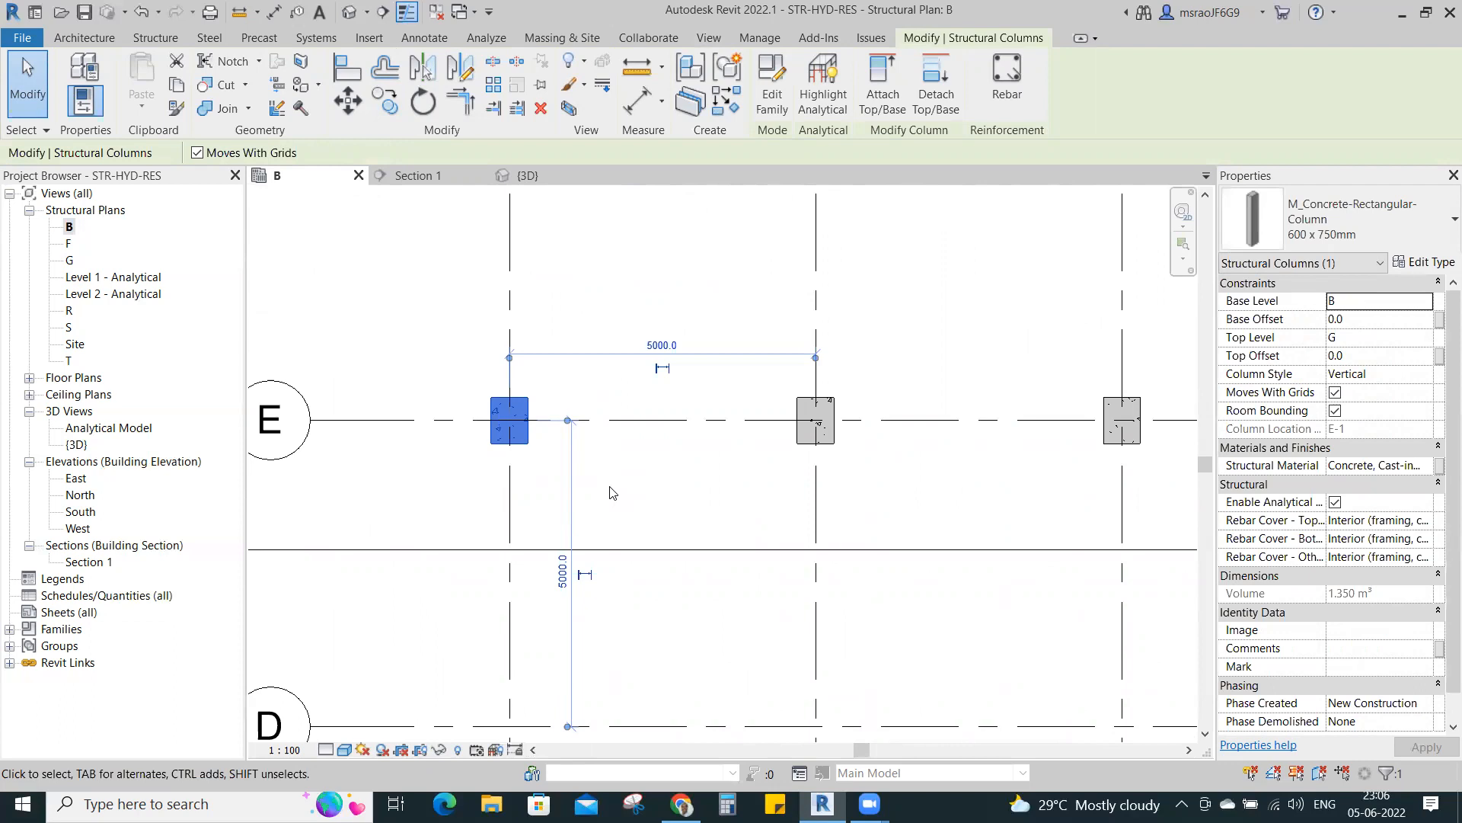
{"action": "left_click", "coordinate": [664, 450]}
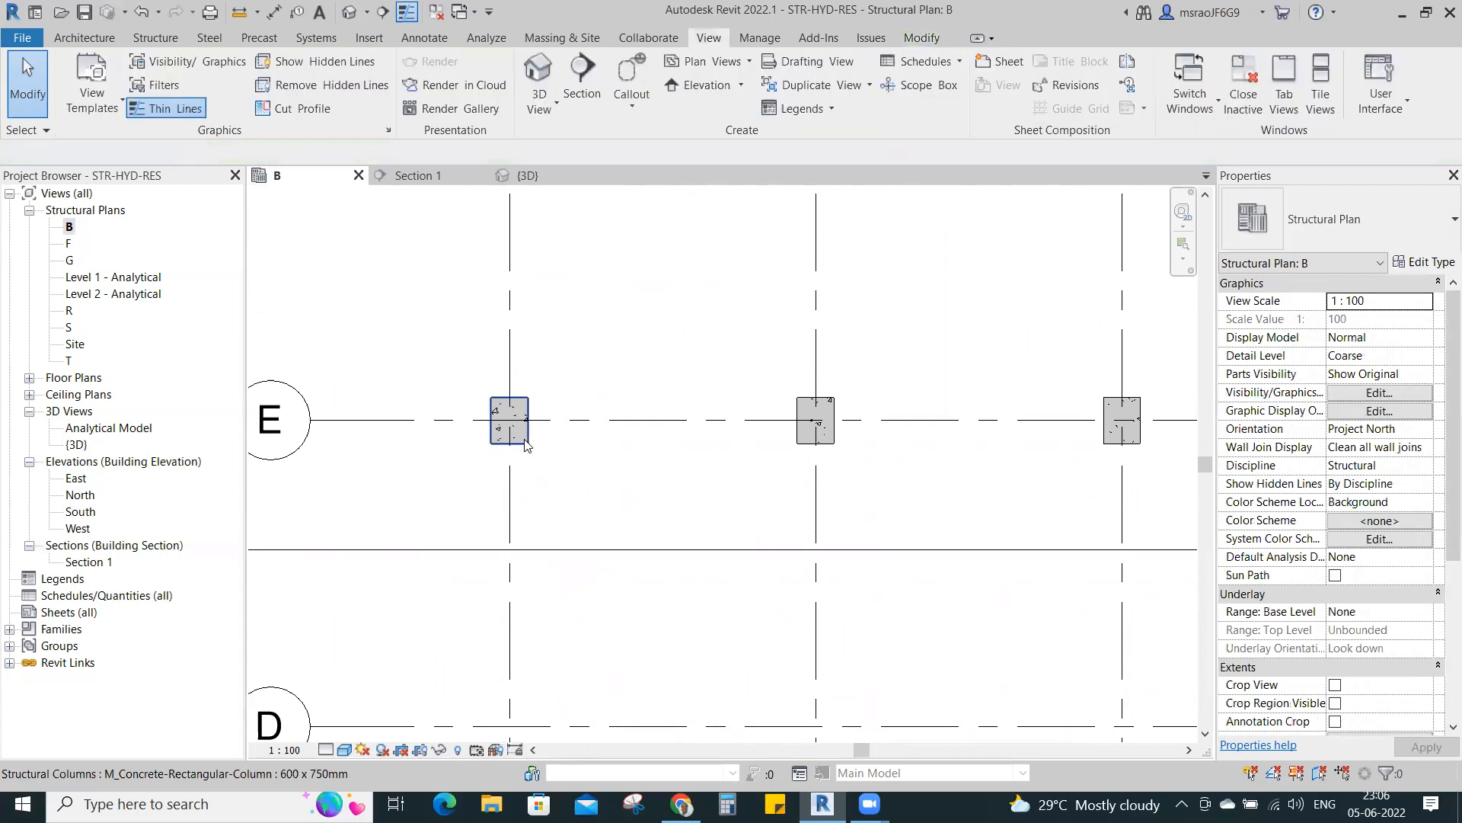
{"action": "left_click", "coordinate": [525, 442]}
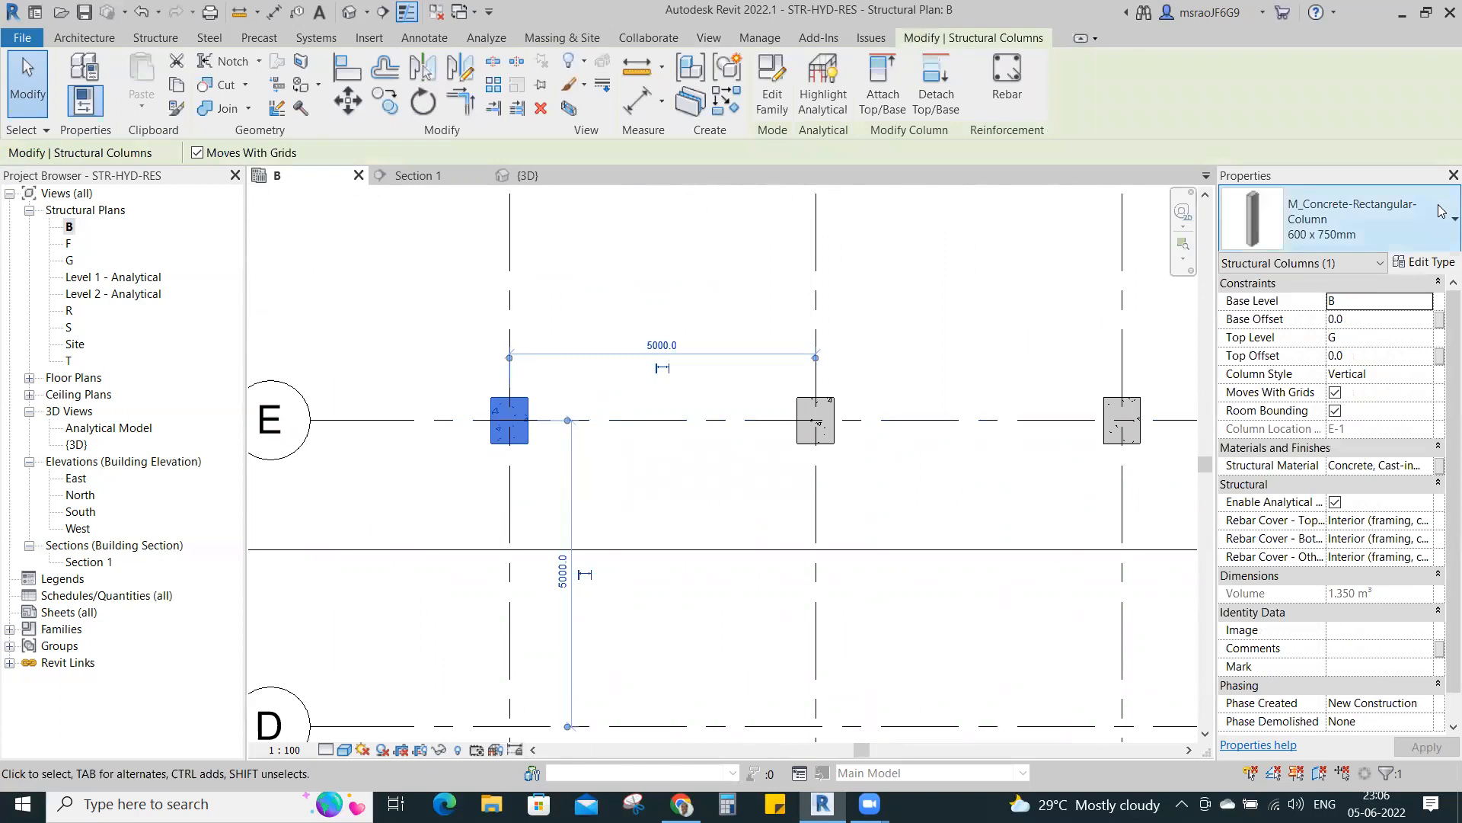
{"action": "left_click", "coordinate": [1367, 235]}
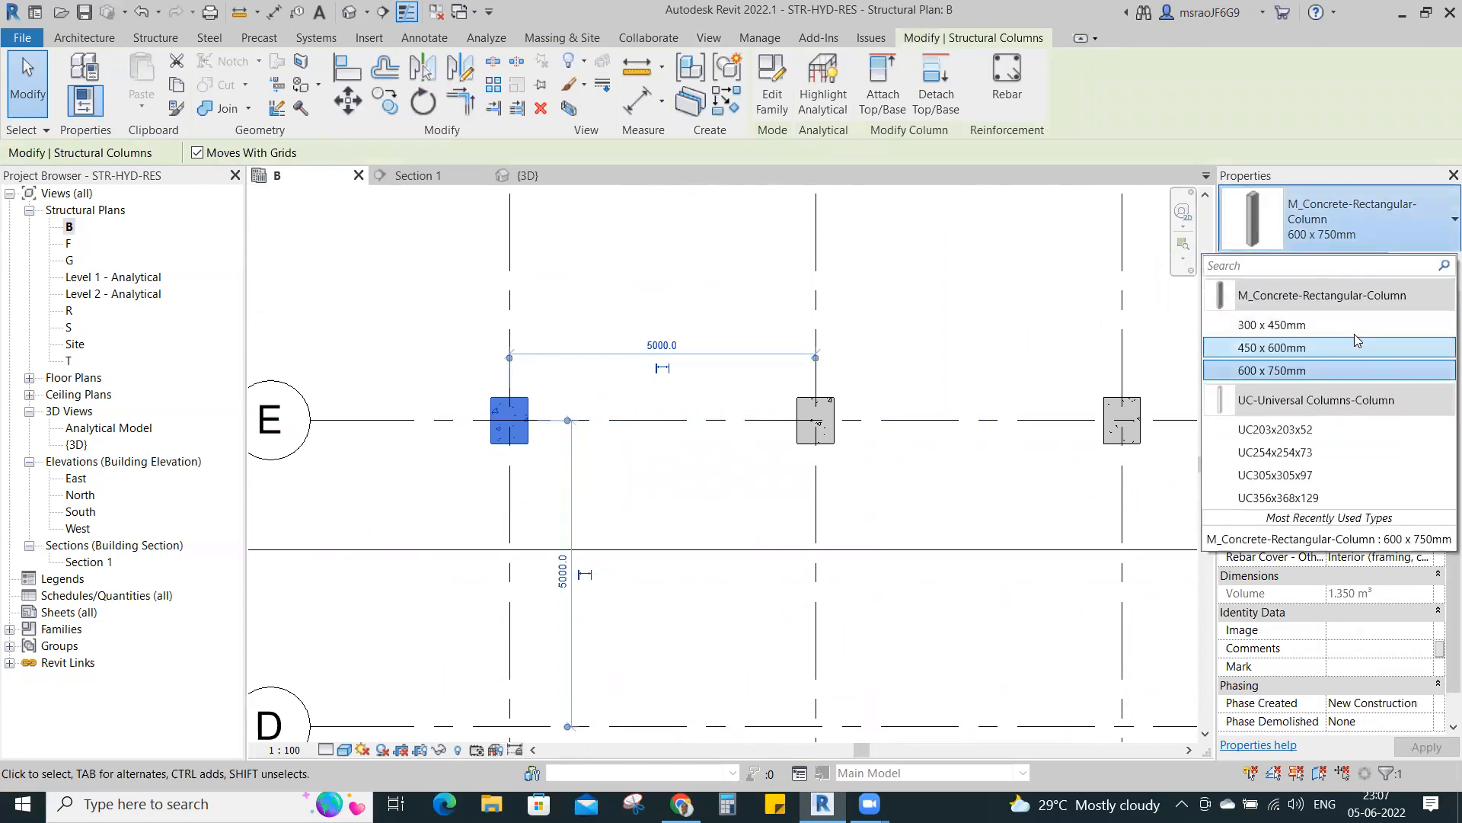
{"action": "left_click", "coordinate": [1307, 329]}
{"action": "left_click", "coordinate": [528, 440]}
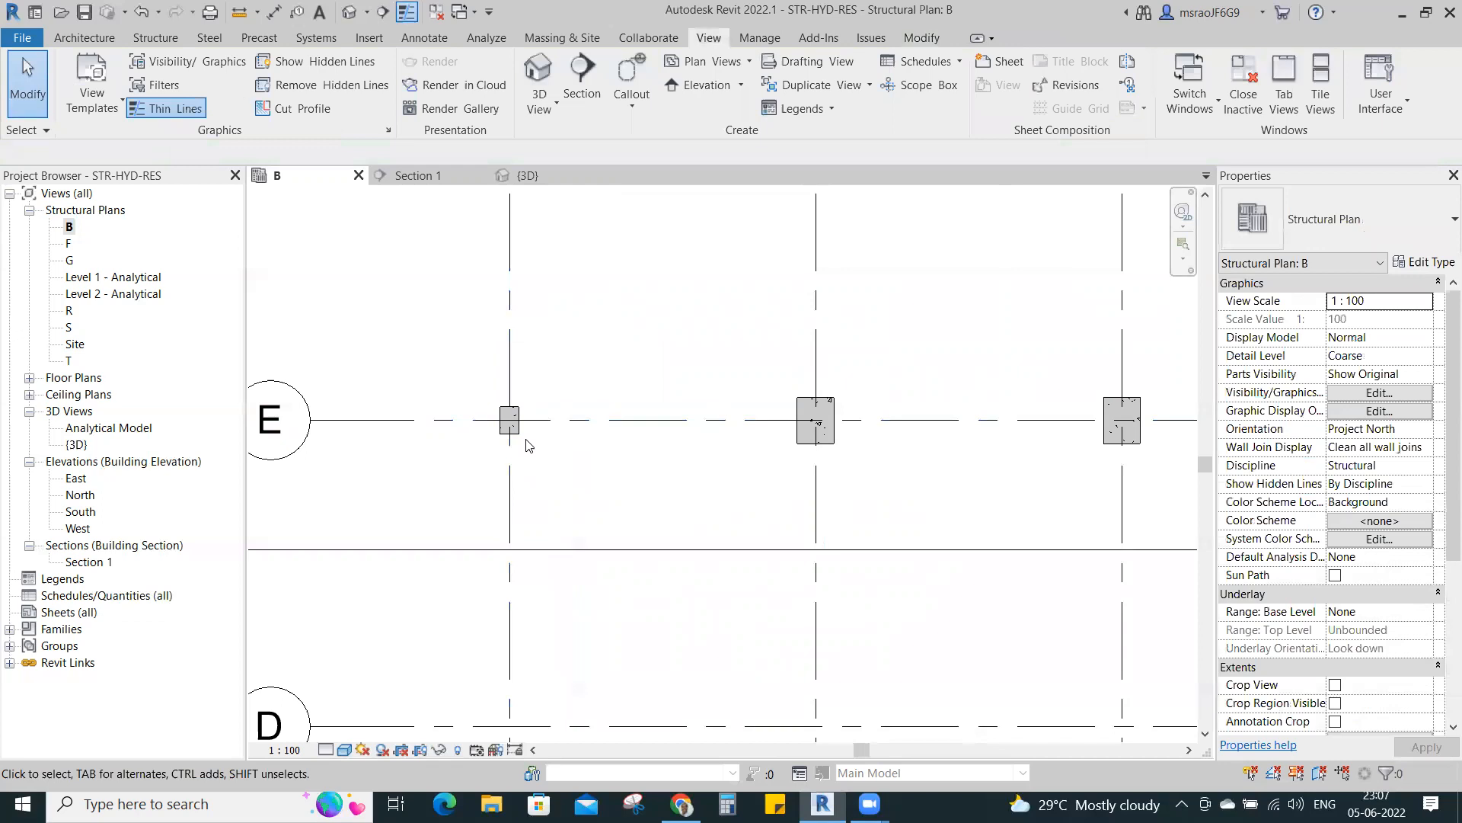
- Change the type of the column at grid intersection E-2 to M_Concrete-Rectangular-Column 450 x 600mm
{"action": "scroll", "coordinate": [528, 441], "scroll_direction": "up", "scroll_amount": 3}
{"action": "scroll", "coordinate": [528, 440], "scroll_direction": "down", "scroll_amount": 2}
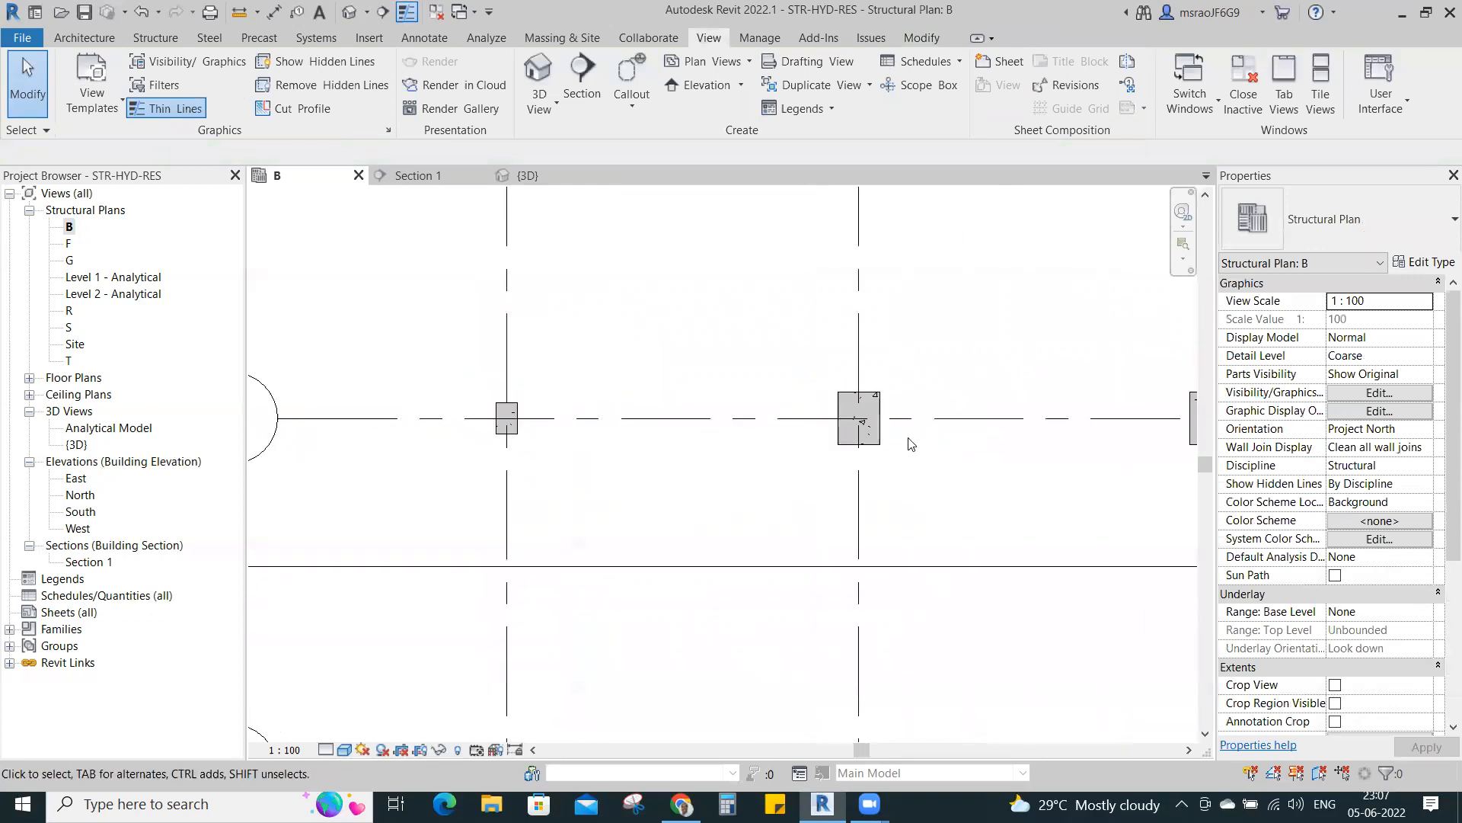
{"action": "left_click", "coordinate": [863, 446]}
{"action": "left_click", "coordinate": [1333, 221]}
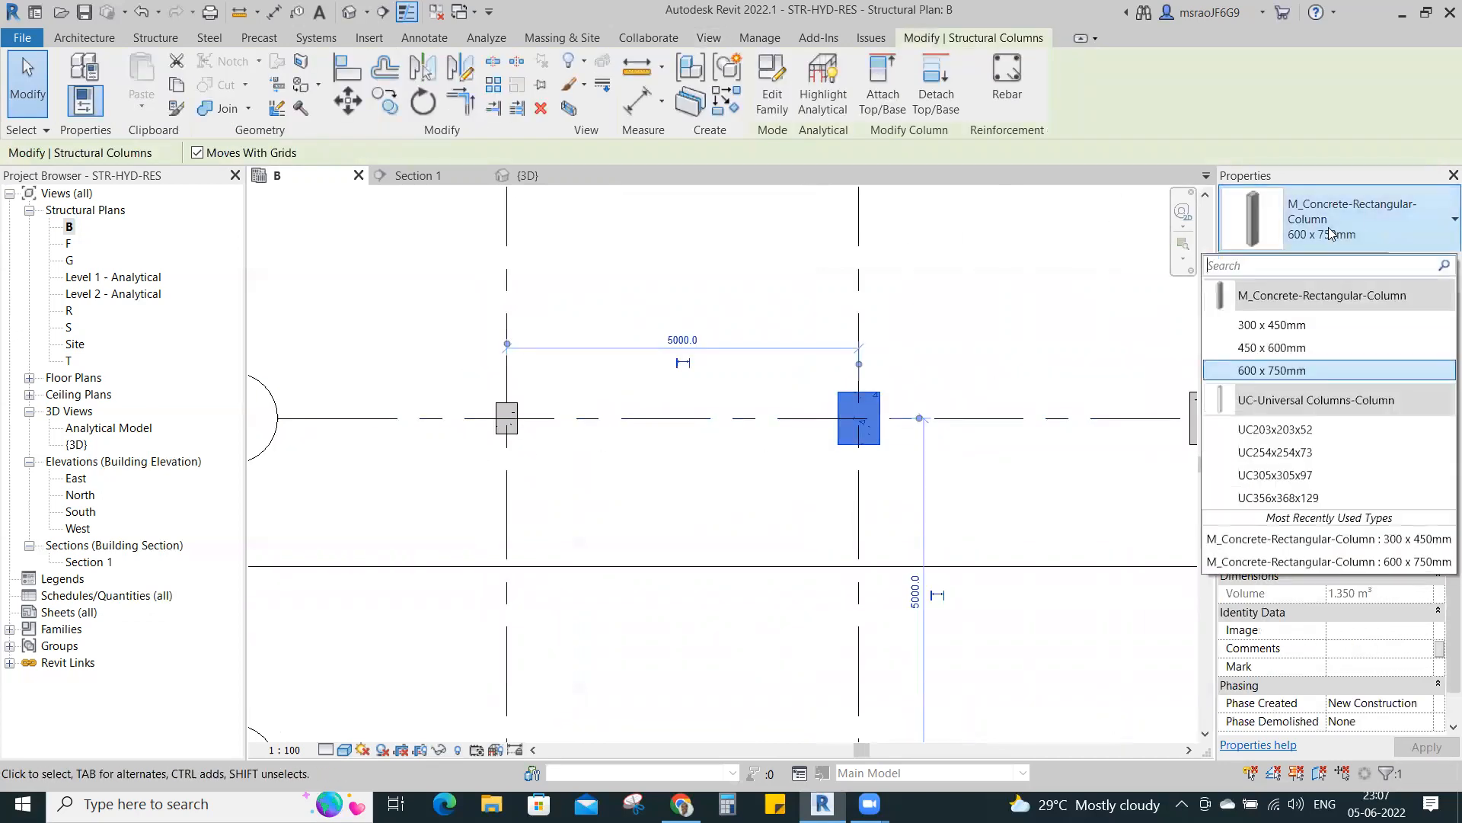
{"action": "left_click", "coordinate": [1299, 352]}
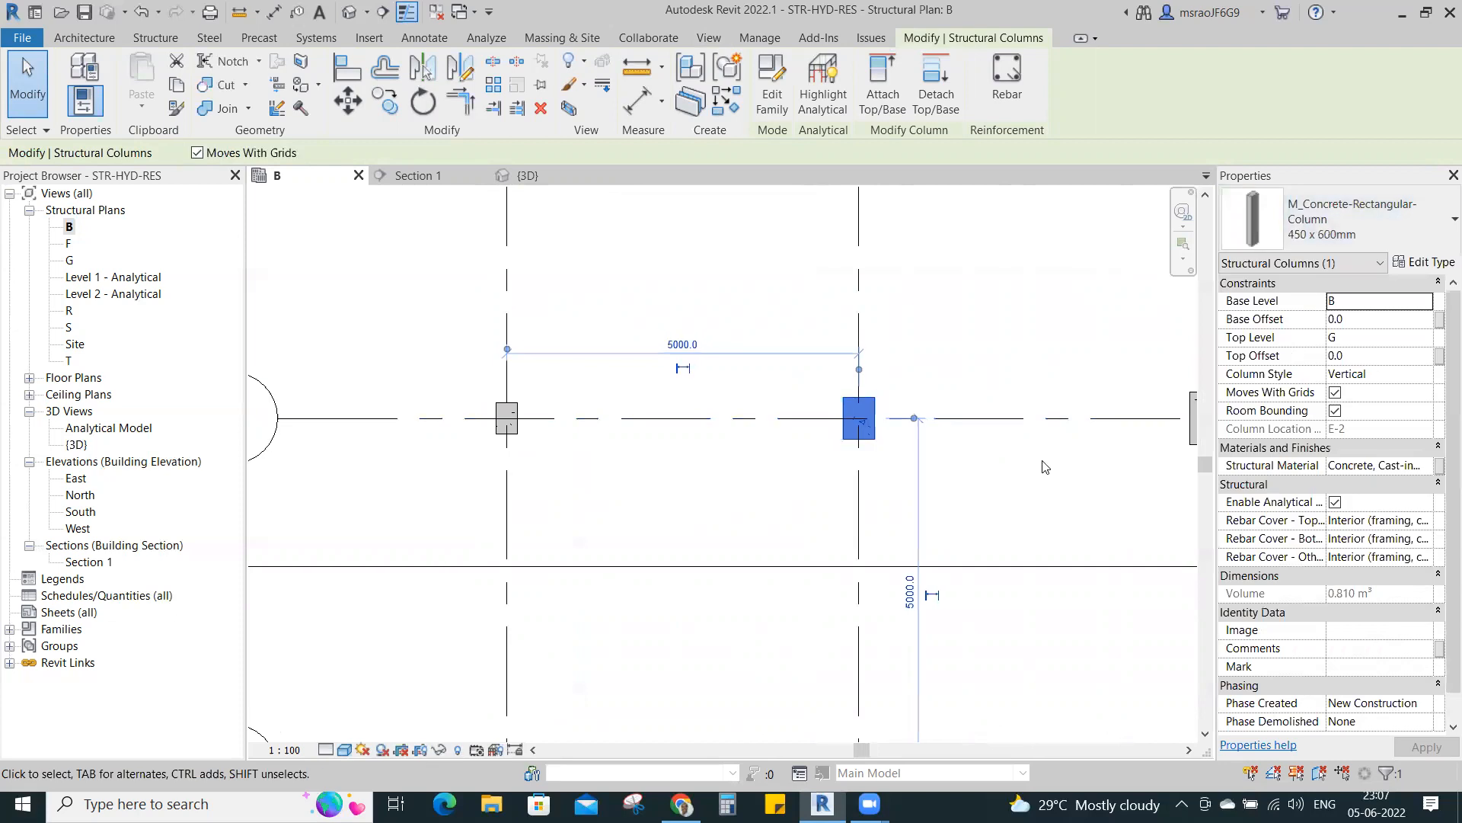
{"action": "left_click", "coordinate": [1045, 466]}
- Duplicate the 600 x 750mm type of the column at E-3 as a new type named 1000X1200
{"action": "scroll", "coordinate": [1042, 461], "scroll_direction": "down", "scroll_amount": 2}
{"action": "middle_click_drag", "start_coordinate": [1085, 491], "coordinate": [878, 488]}
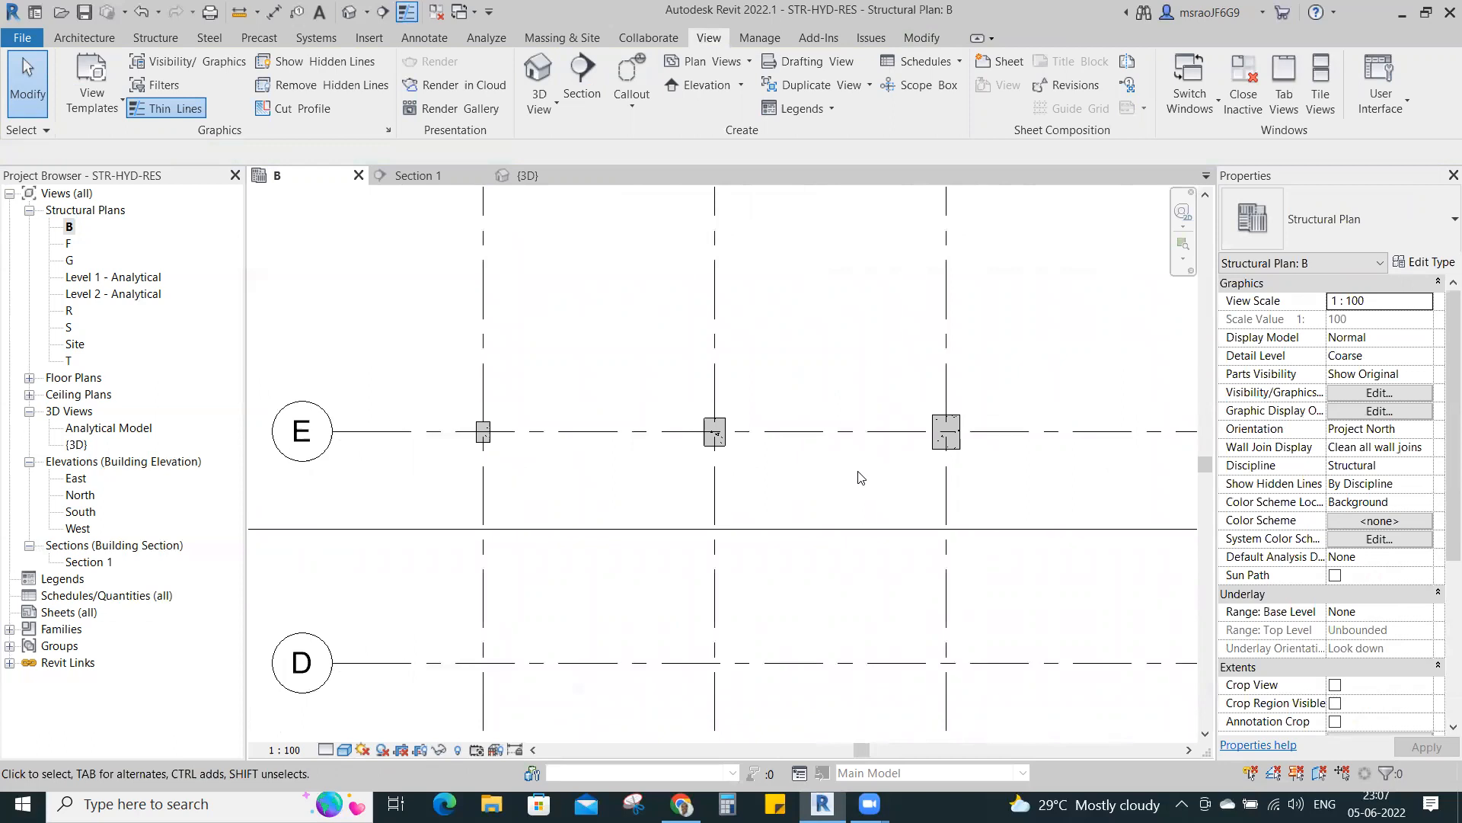
{"action": "left_click", "coordinate": [946, 436]}
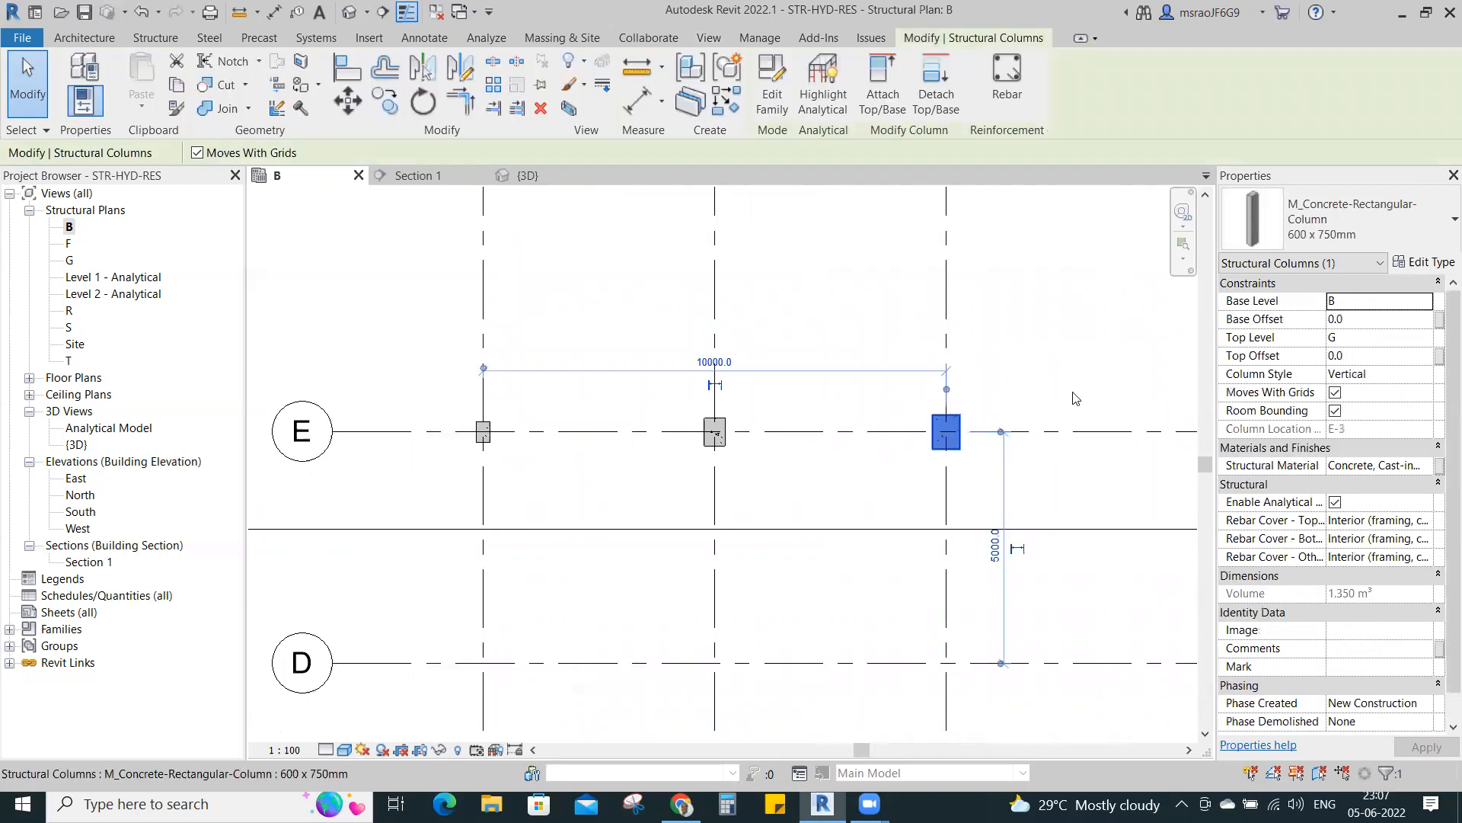
{"action": "left_click", "coordinate": [1337, 224]}
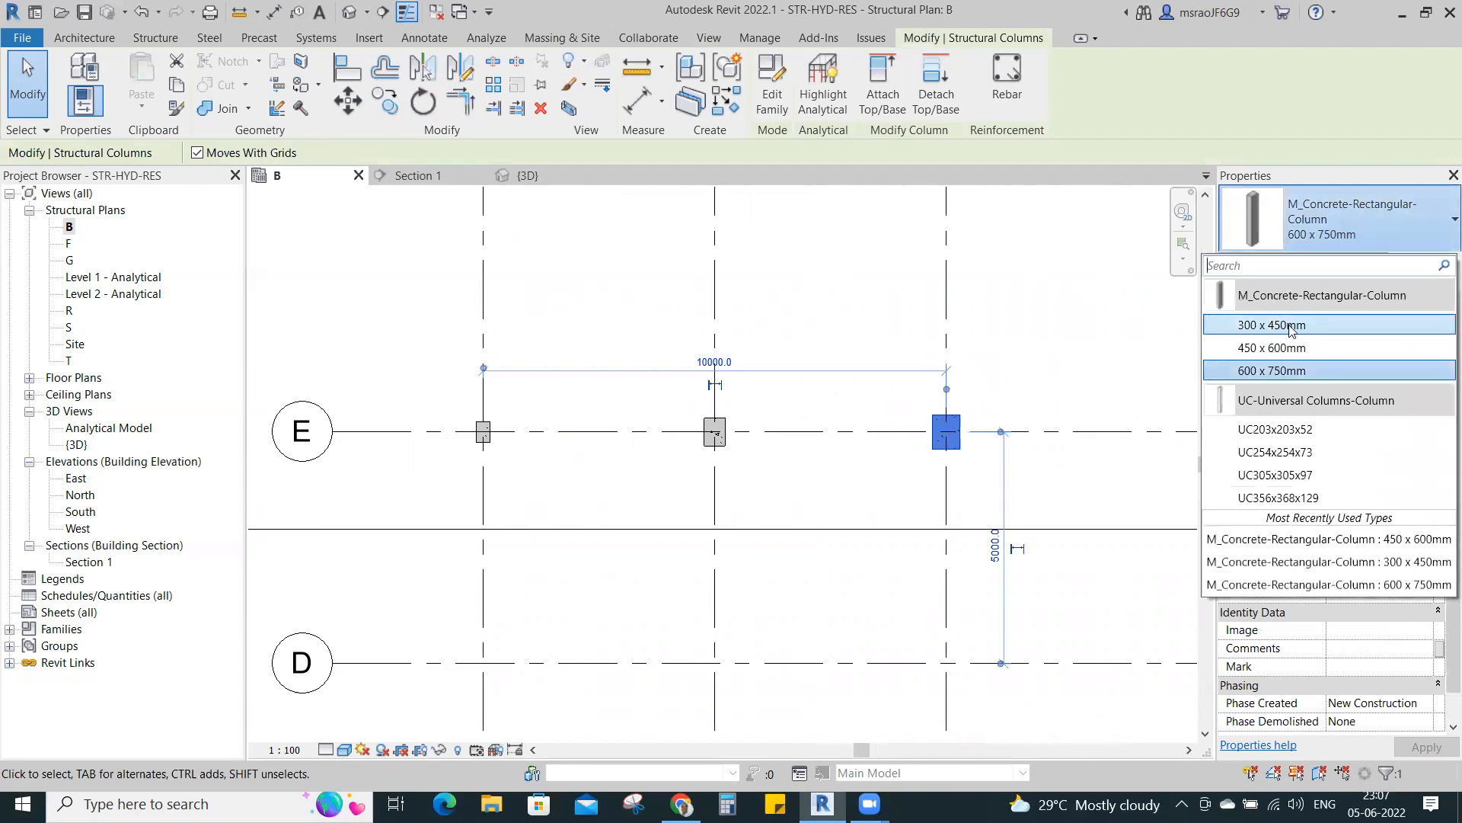
{"action": "left_click", "coordinate": [1283, 371]}
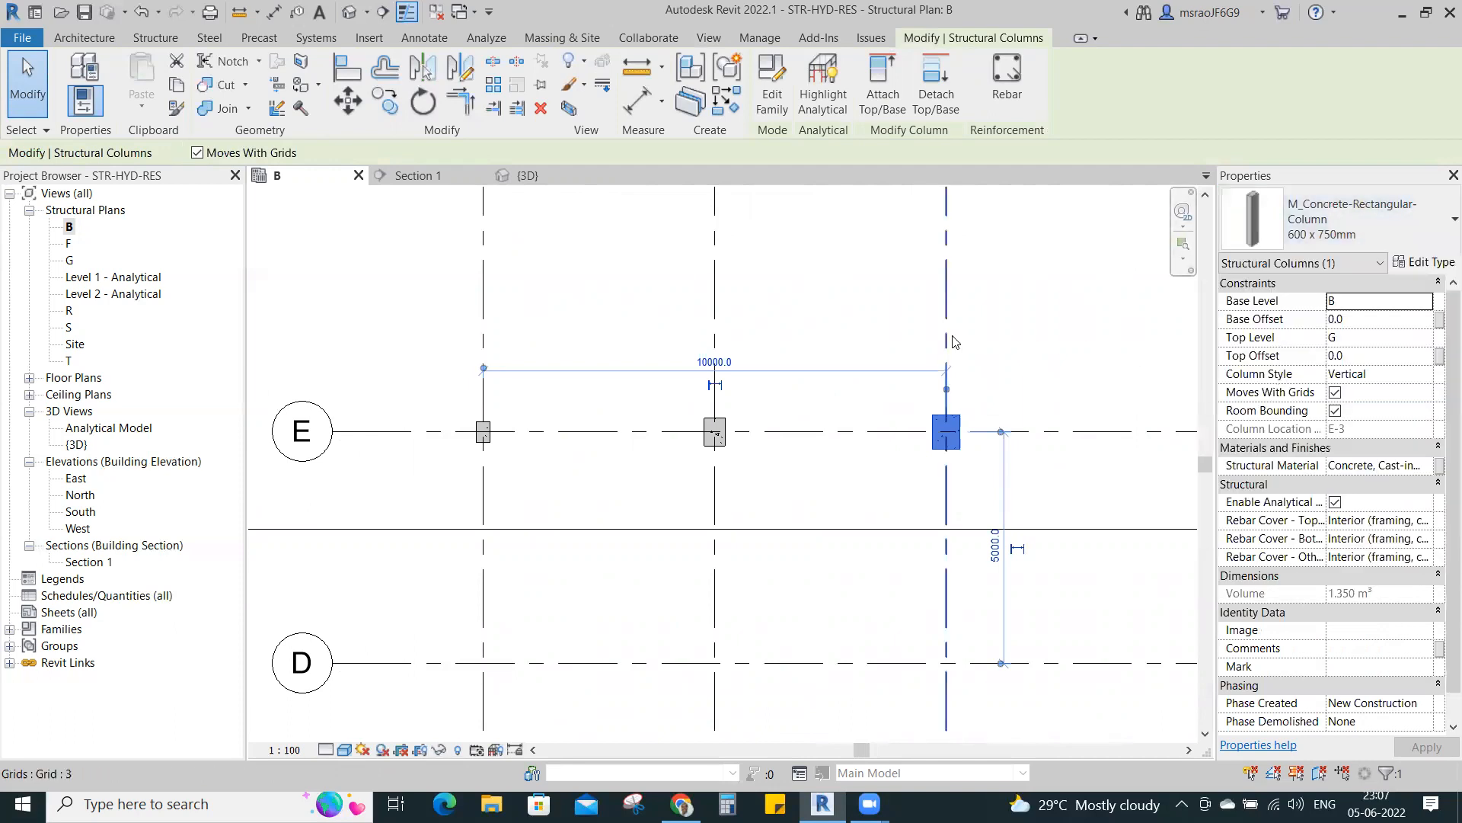
{"action": "left_click", "coordinate": [971, 409]}
{"action": "left_click", "coordinate": [962, 421]}
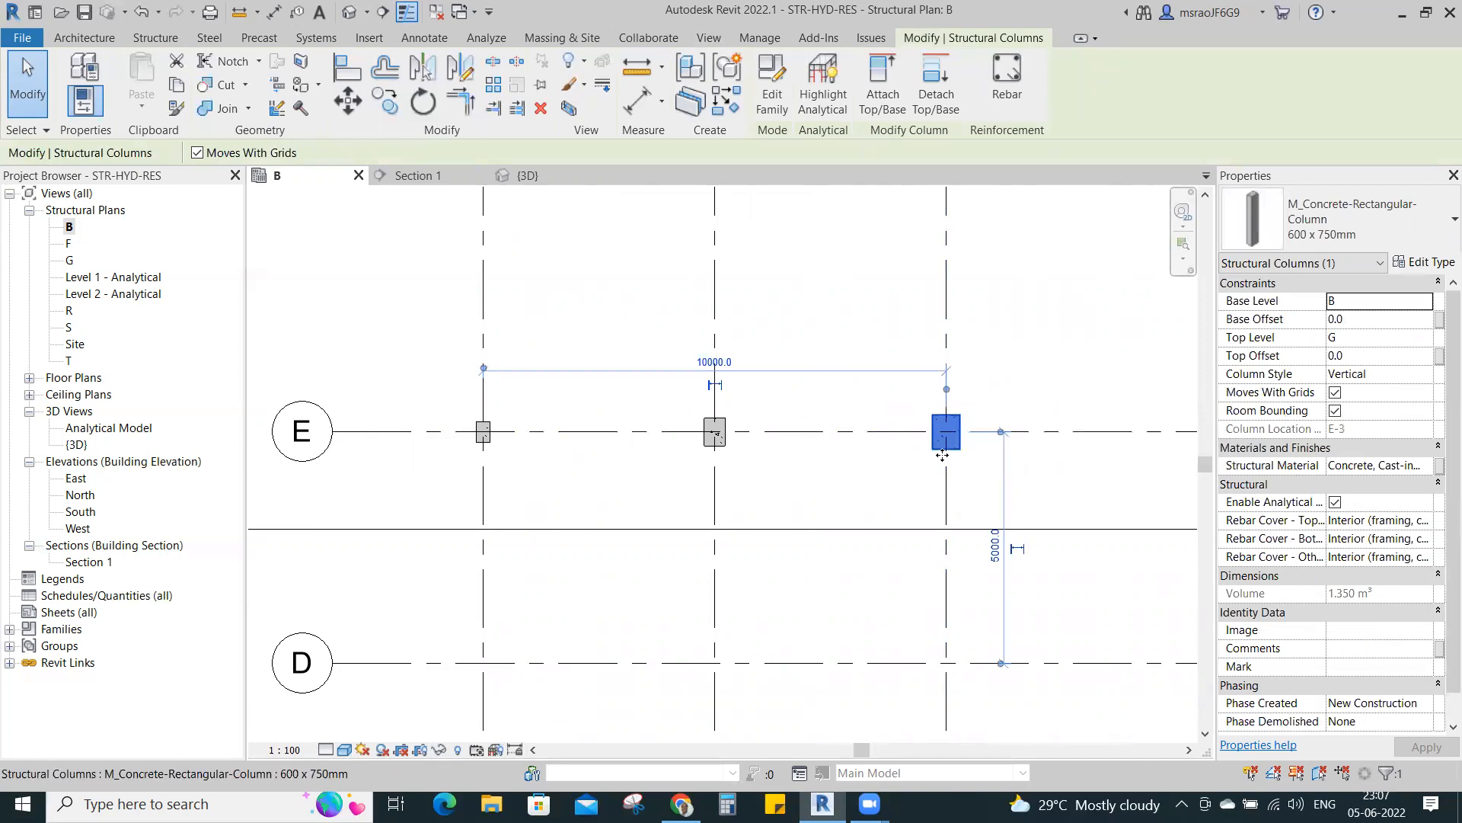
{"action": "left_click", "coordinate": [1423, 263]}
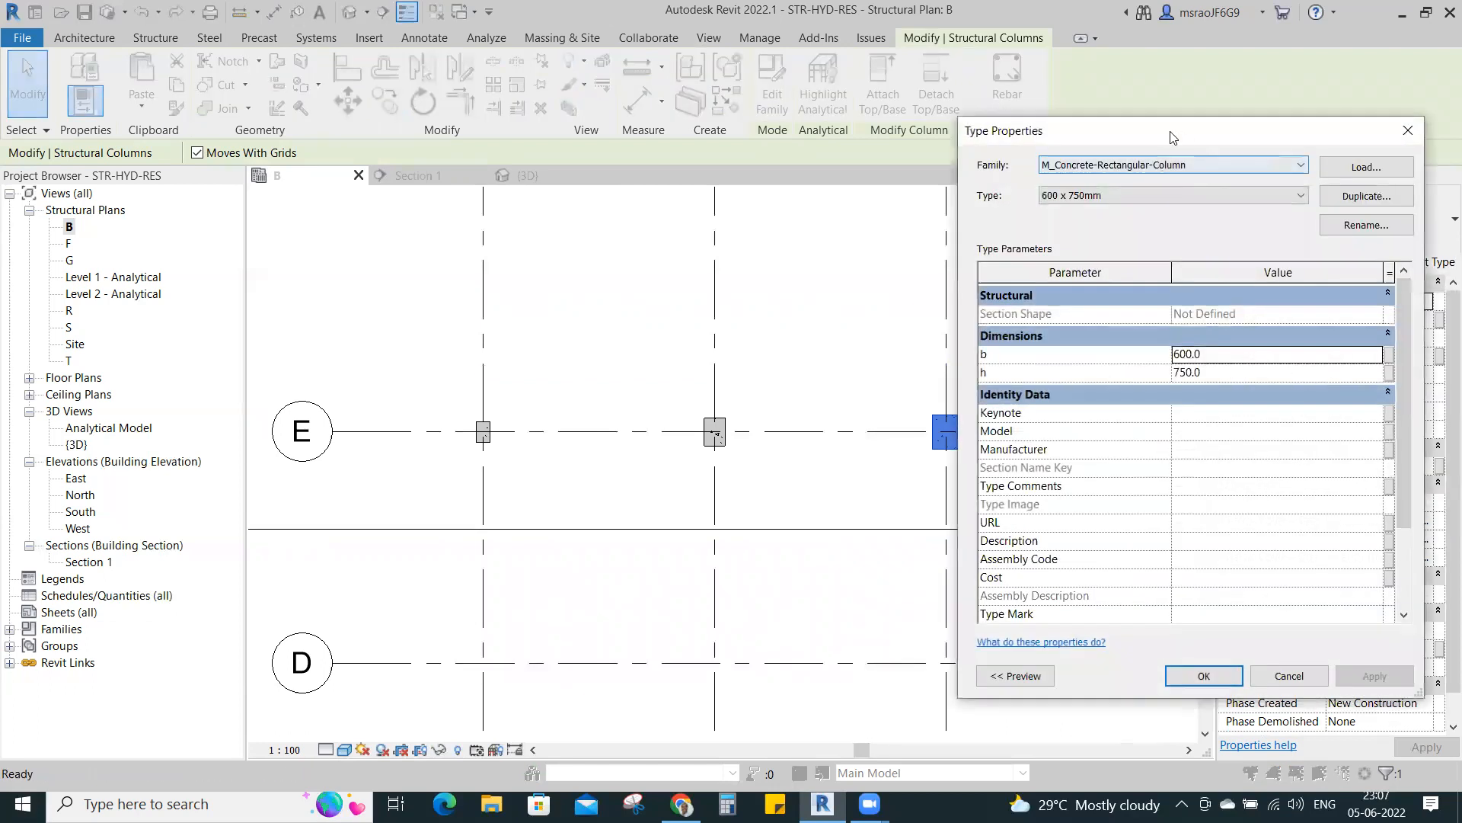
{"action": "left_click_drag", "start_coordinate": [1170, 137], "coordinate": [524, 124]}
{"action": "left_click", "coordinate": [706, 186]}
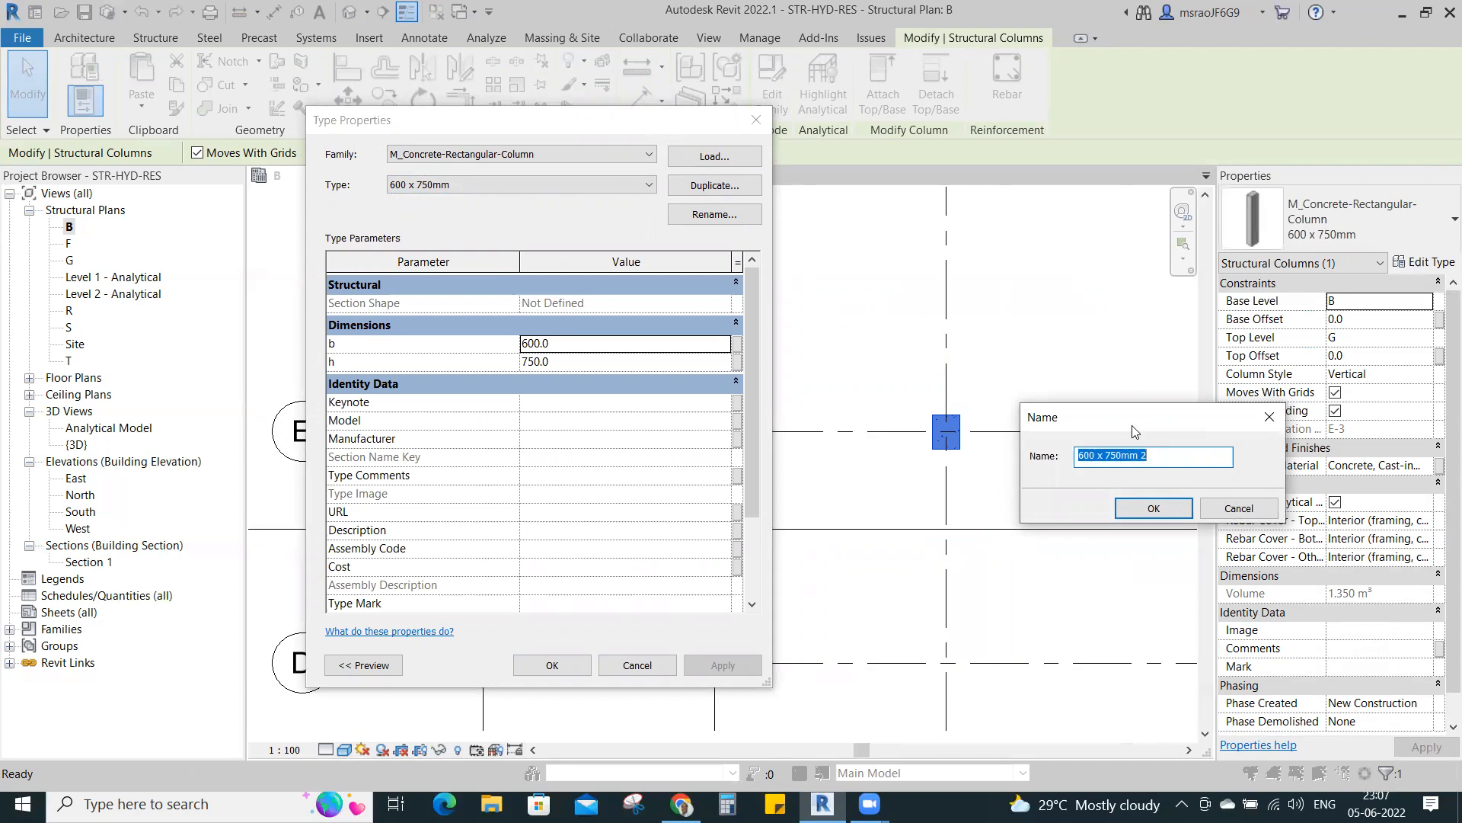
{"action": "type", "text": "1000X1200"}
{"action": "left_click", "coordinate": [1150, 508]}
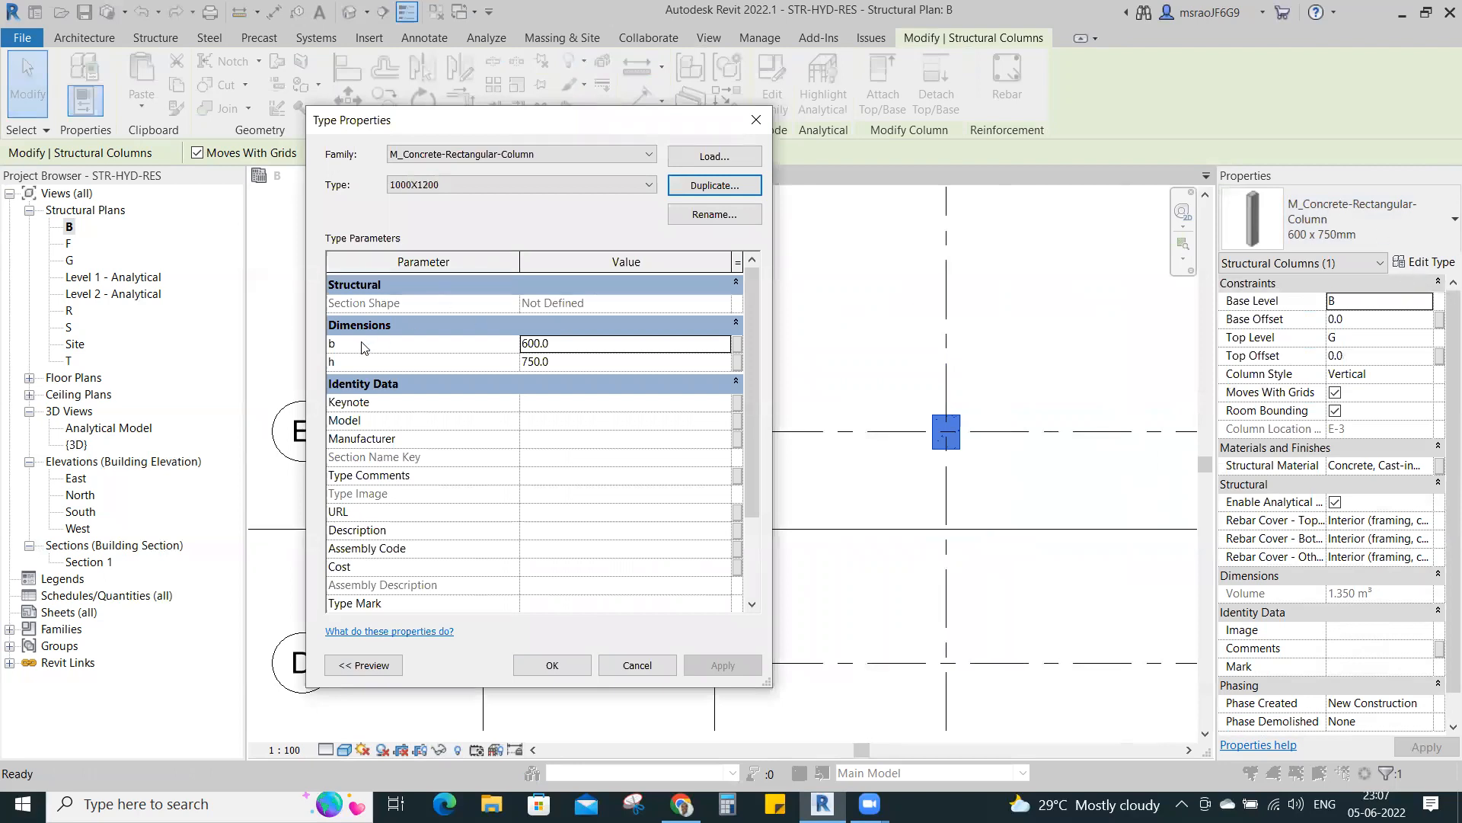
- Set the 1000X1200 column type's dimension b to 1000 and h to 1200, and apply it to the E-3 column
{"action": "left_click", "coordinate": [588, 344]}
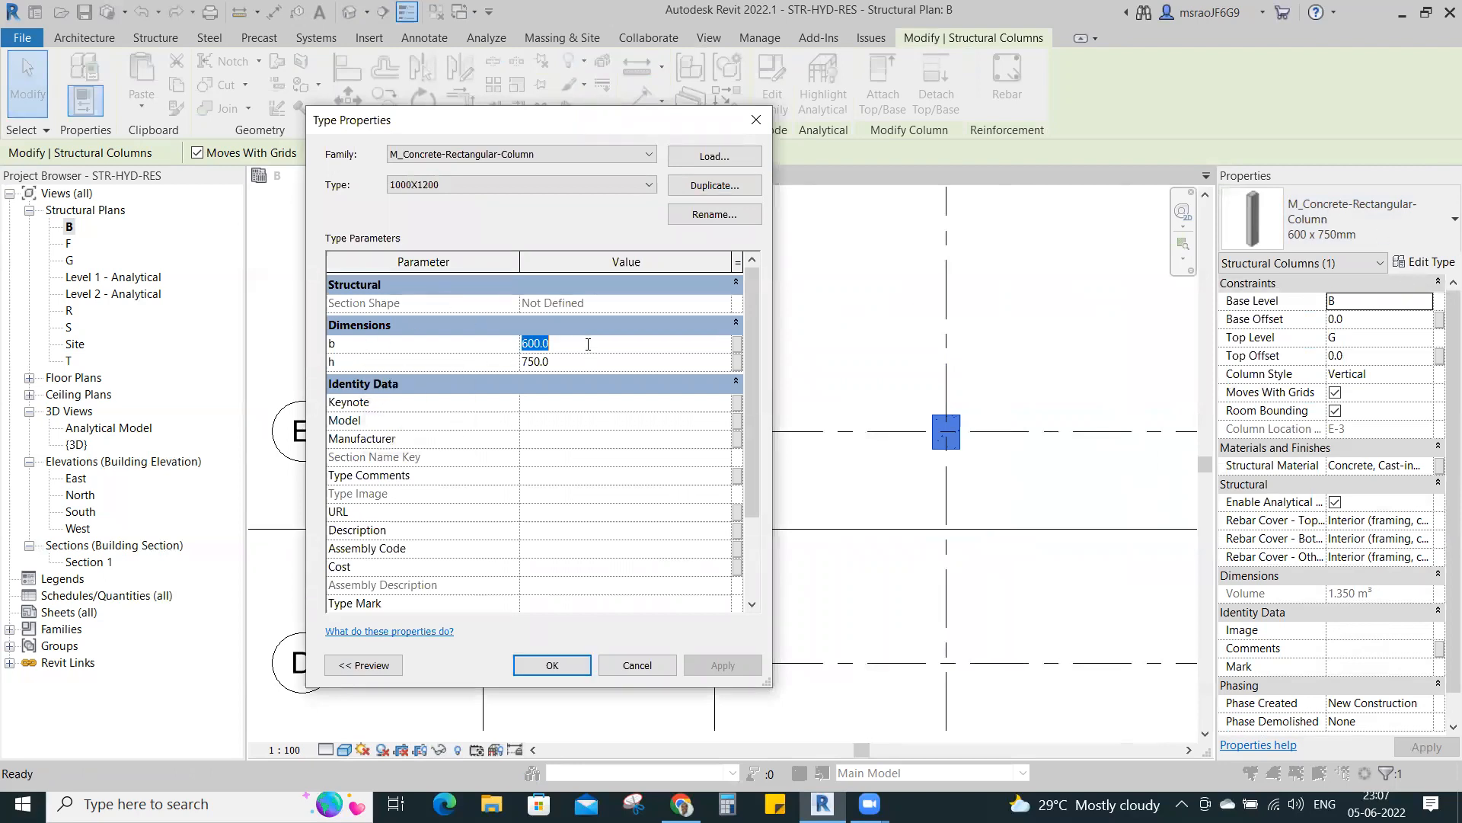
{"action": "type", "text": "100"}
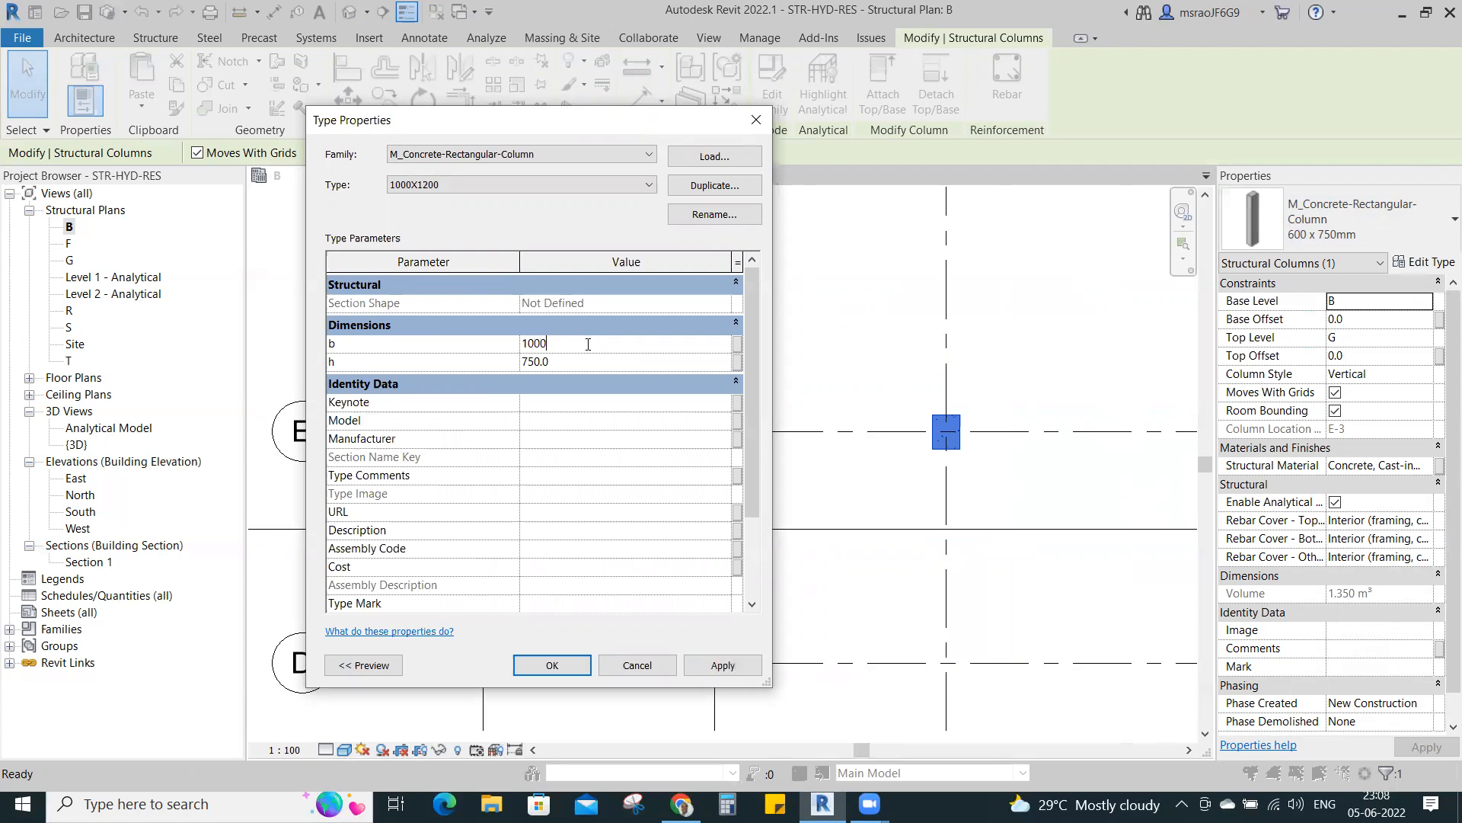
{"action": "type", "text": "11200"}
{"action": "left_click", "coordinate": [454, 367]}
{"action": "type", "text": "1200"}
{"action": "left_click", "coordinate": [717, 662]}
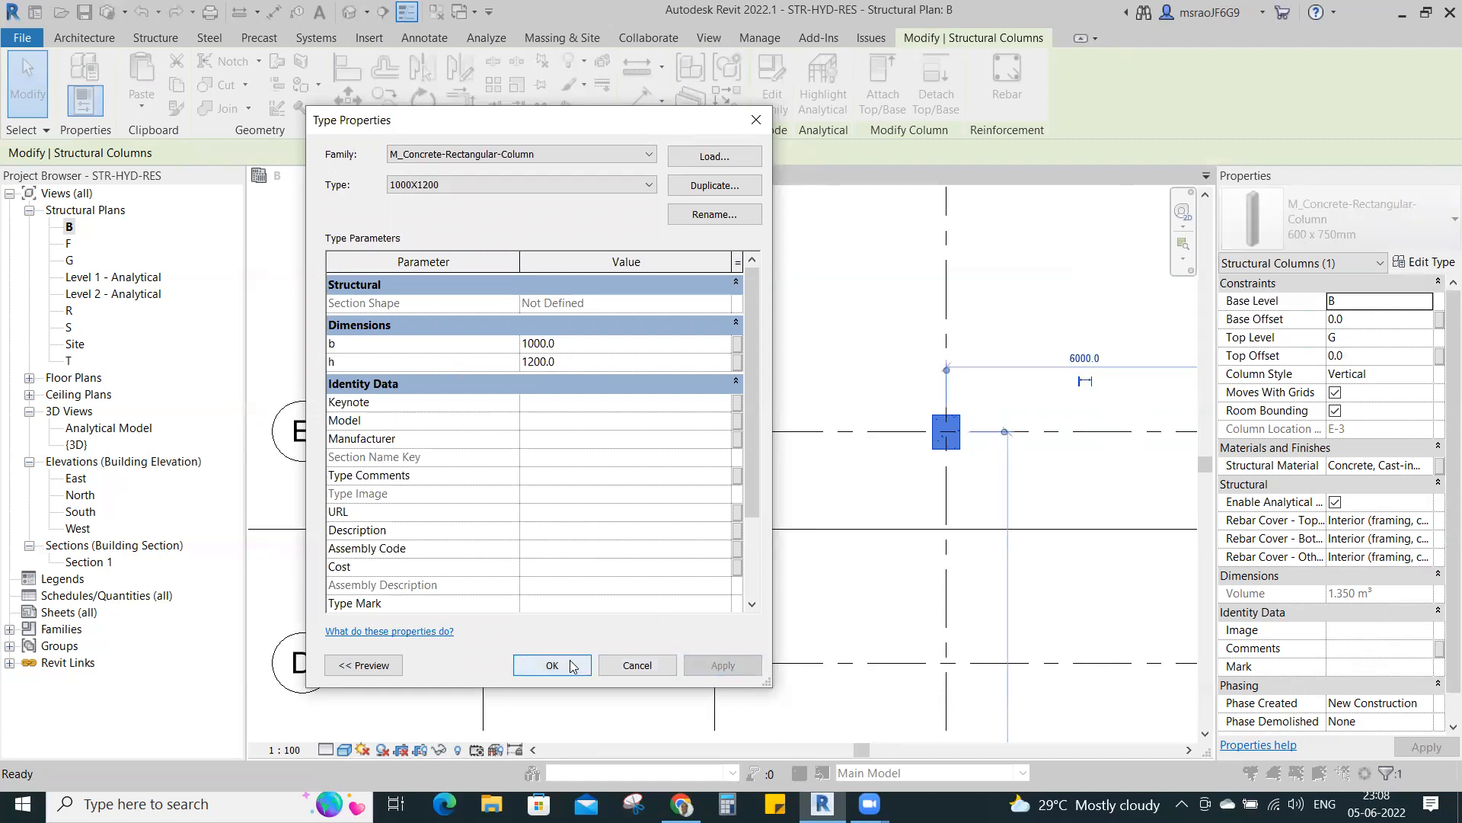
{"action": "left_click", "coordinate": [570, 665]}
{"action": "left_click", "coordinate": [1076, 475]}
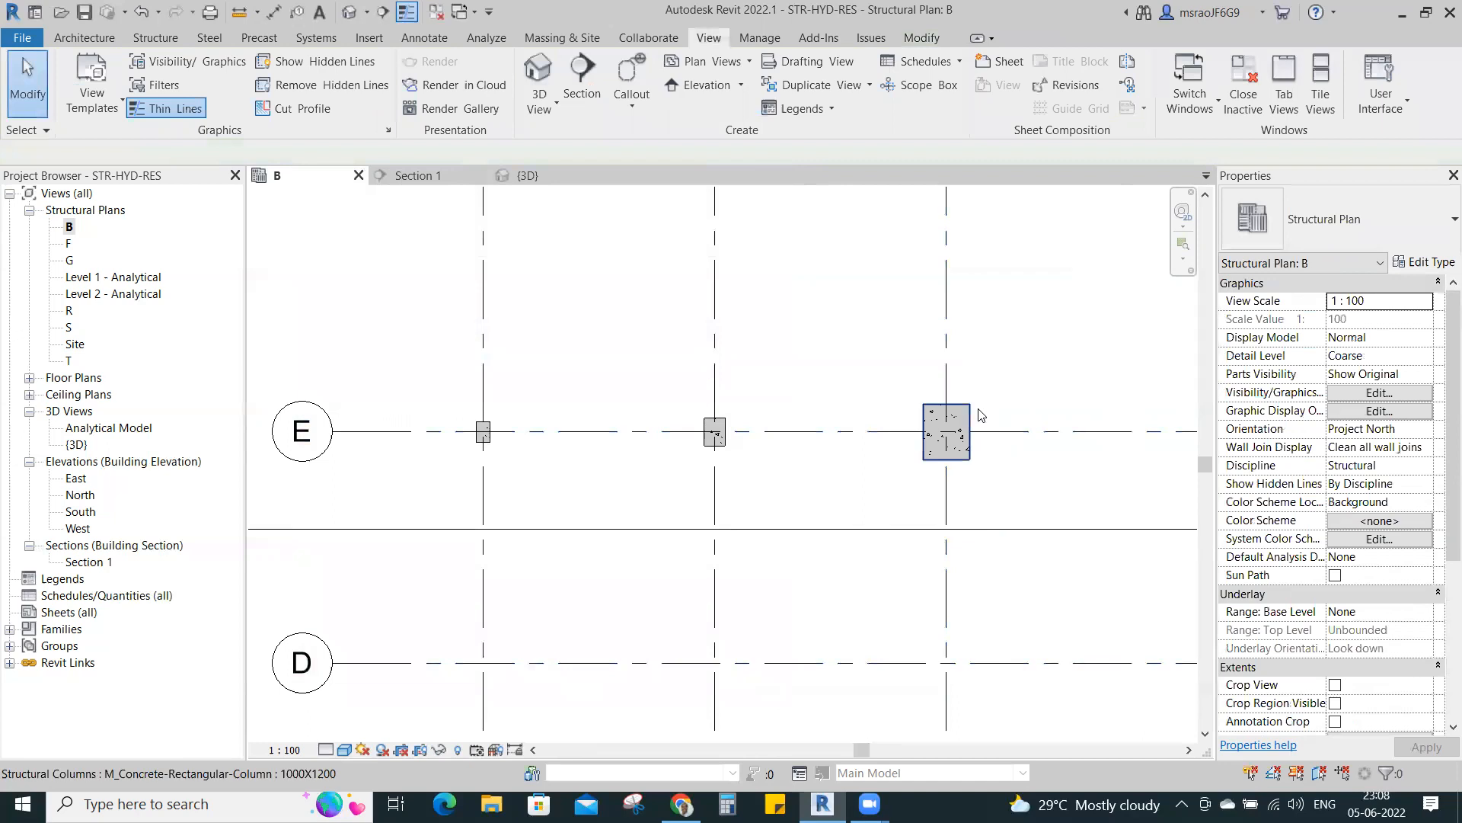
- Add aligned dimensions for the width and depth of the column at E-3
{"action": "scroll", "coordinate": [978, 415], "scroll_direction": "up", "scroll_amount": 2}
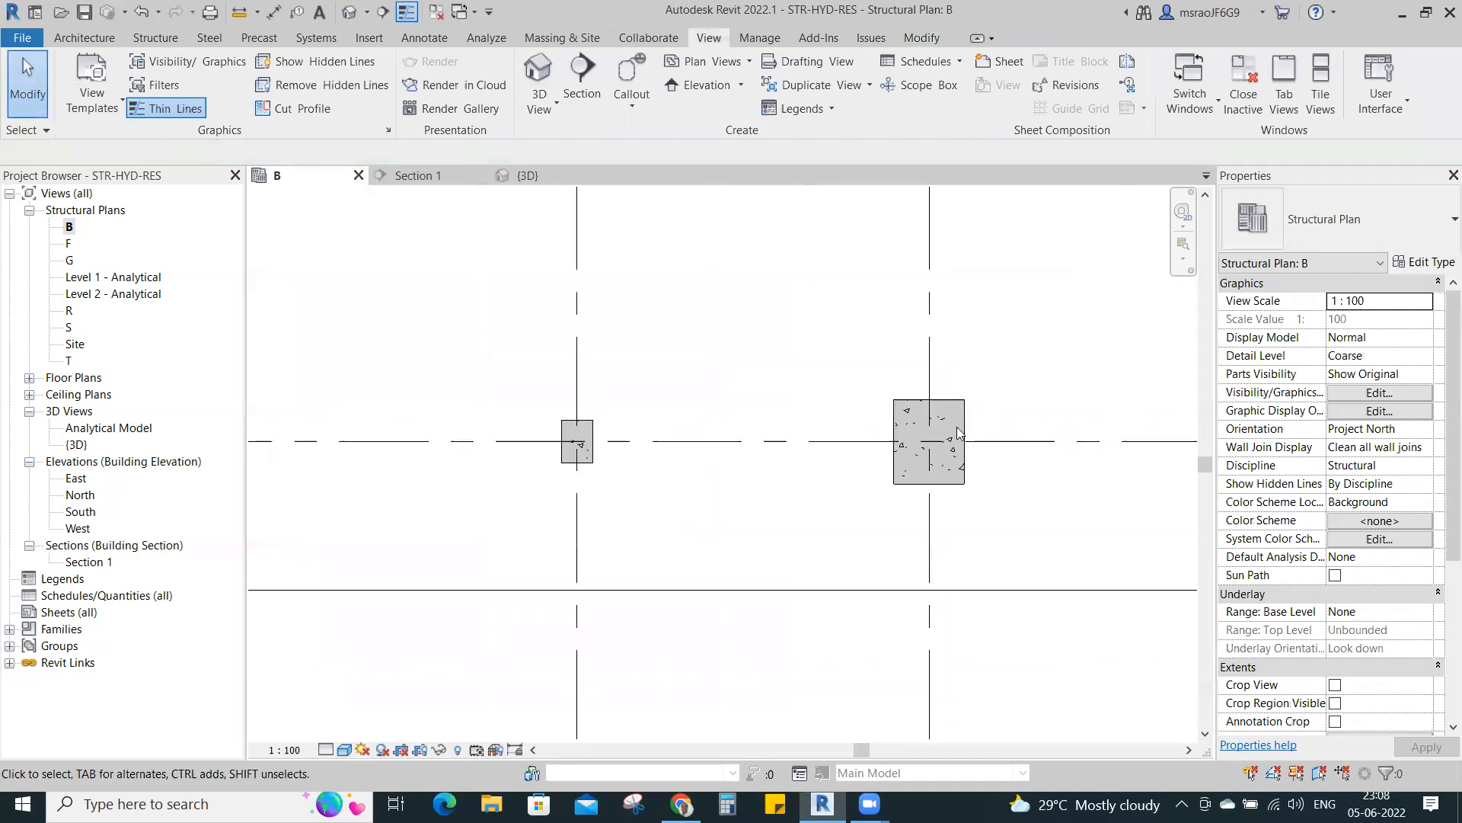
{"action": "left_click", "coordinate": [424, 38]}
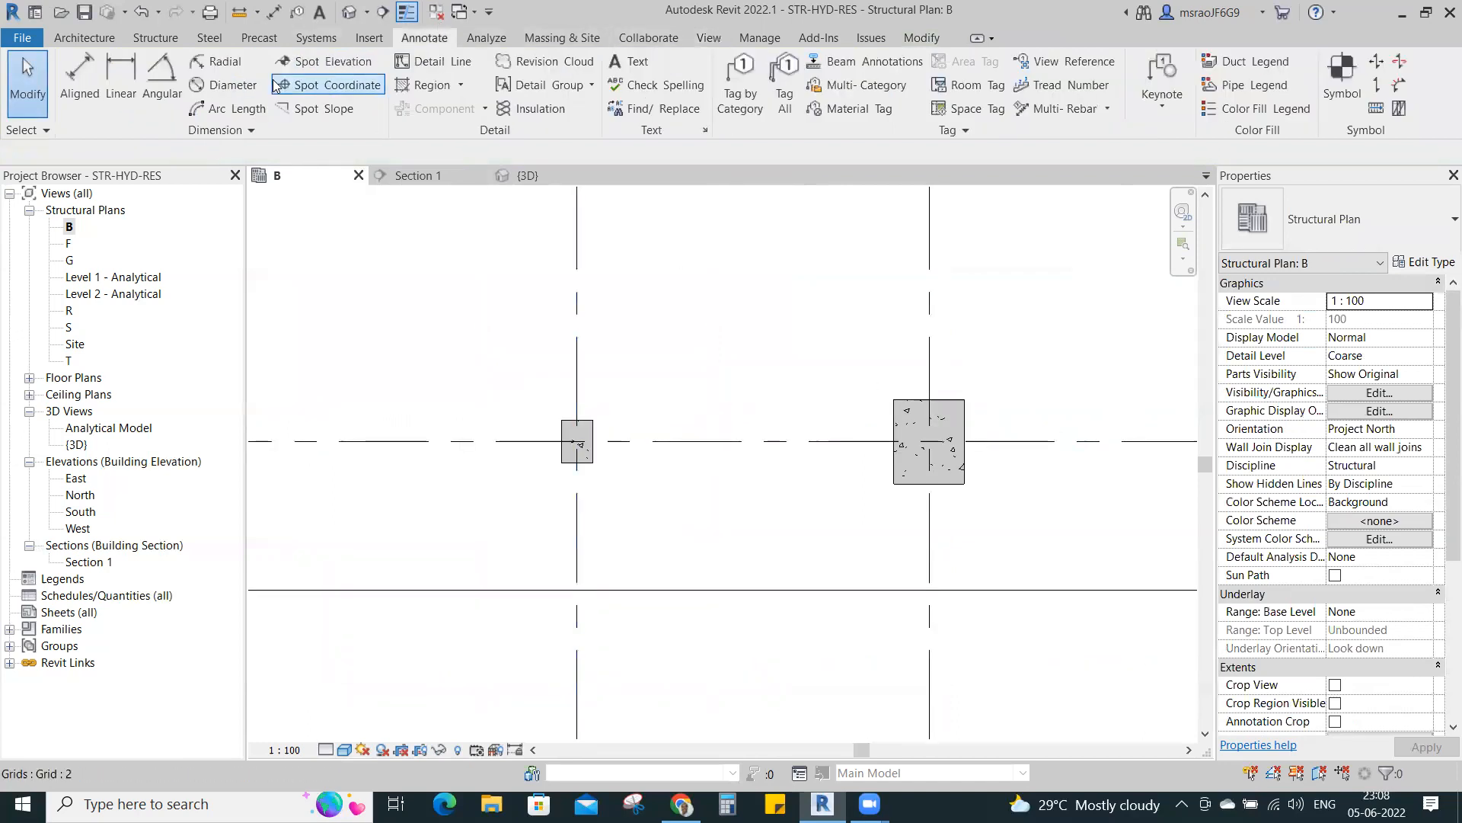
{"action": "left_click", "coordinate": [80, 76]}
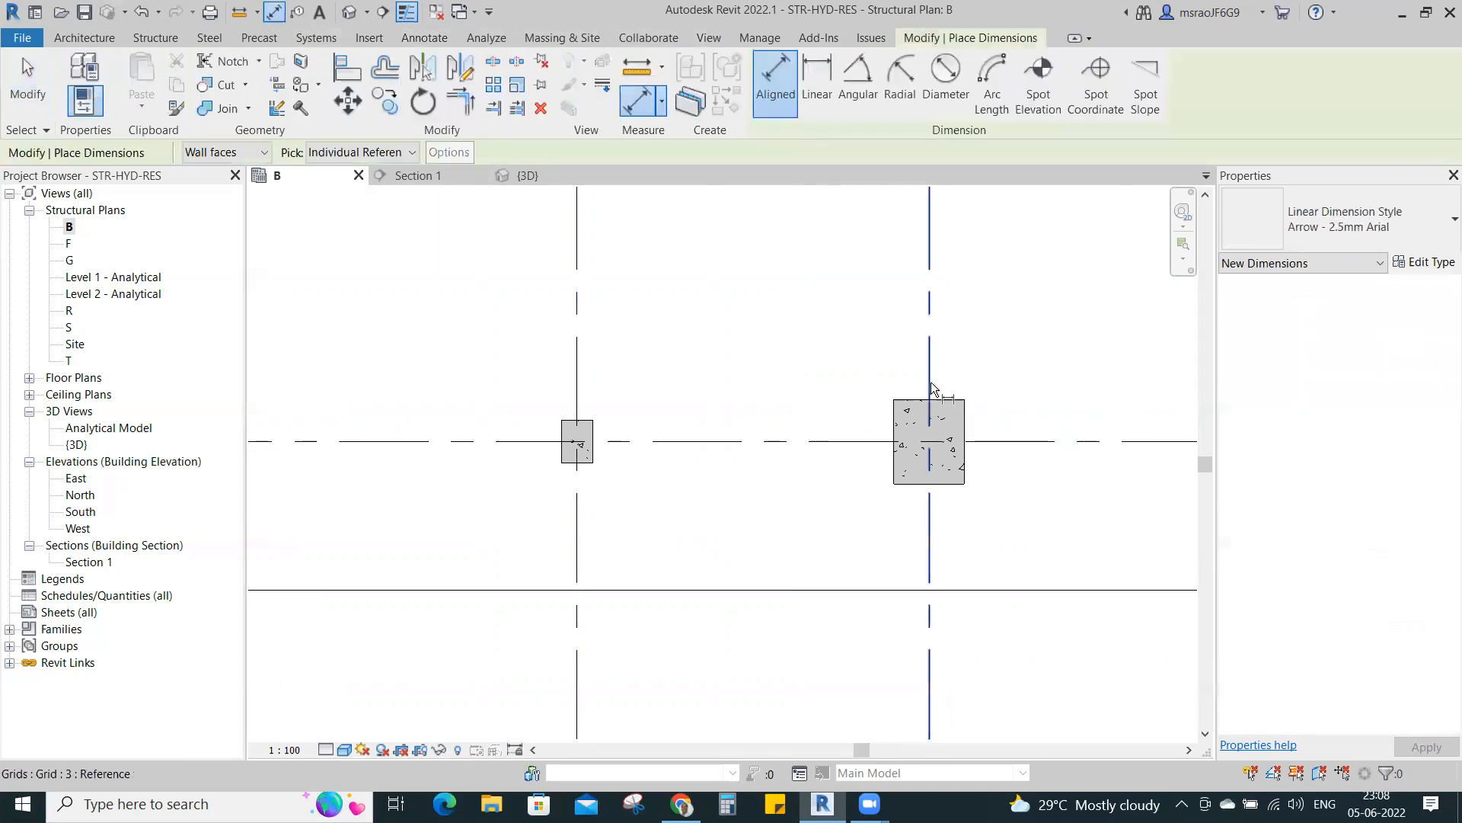
{"action": "left_click", "coordinate": [893, 423]}
{"action": "left_click", "coordinate": [964, 421]}
{"action": "left_click", "coordinate": [952, 341]}
{"action": "left_click", "coordinate": [944, 400]}
{"action": "left_click", "coordinate": [944, 482]}
{"action": "left_click", "coordinate": [1027, 471]}
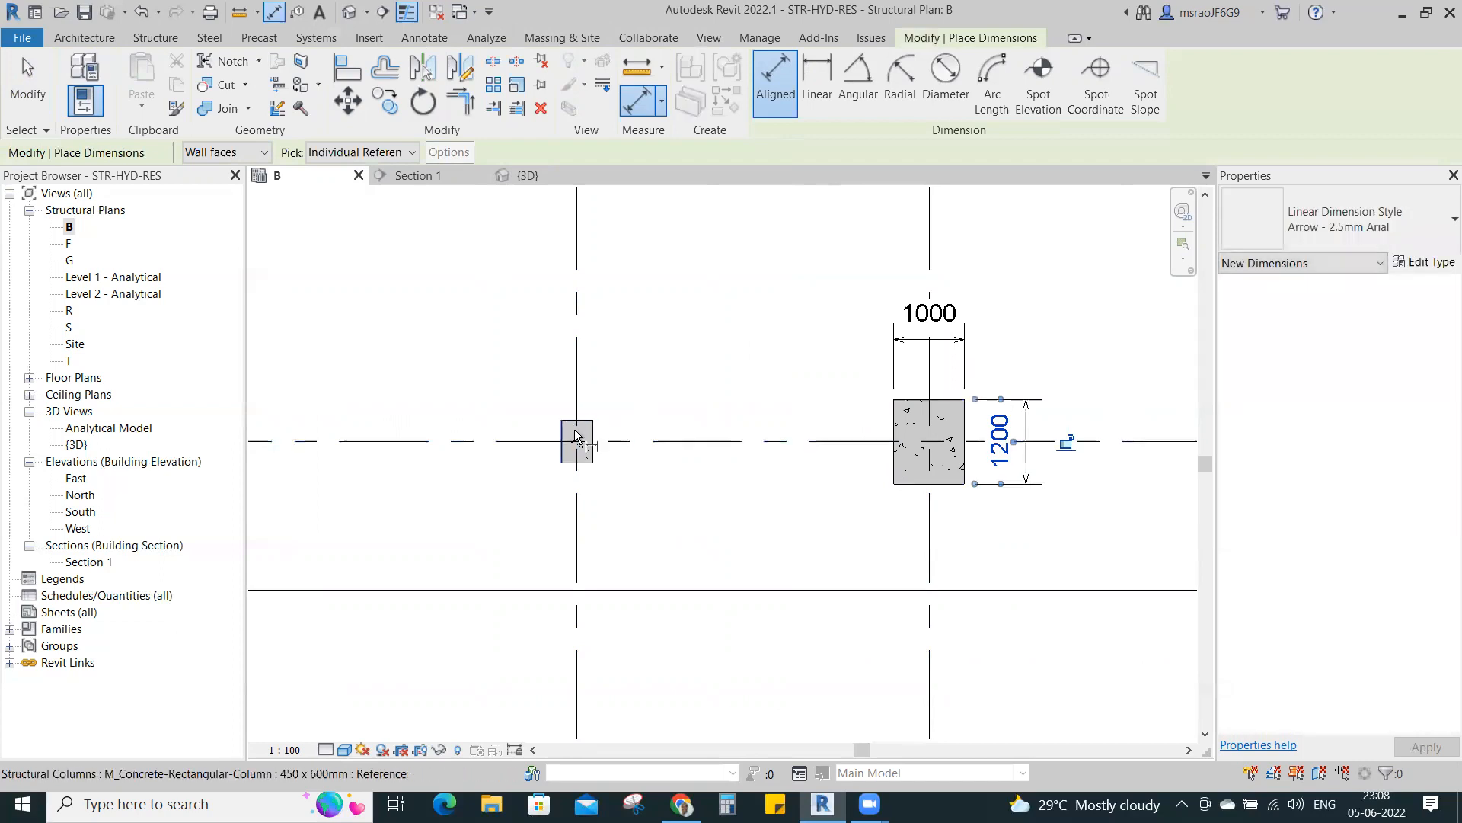
- Add aligned dimensions for the width and depth of the column at E-2
{"action": "scroll", "coordinate": [574, 436], "scroll_direction": "up", "scroll_amount": 4}
{"action": "left_click", "coordinate": [502, 401]}
{"action": "left_click", "coordinate": [573, 404]}
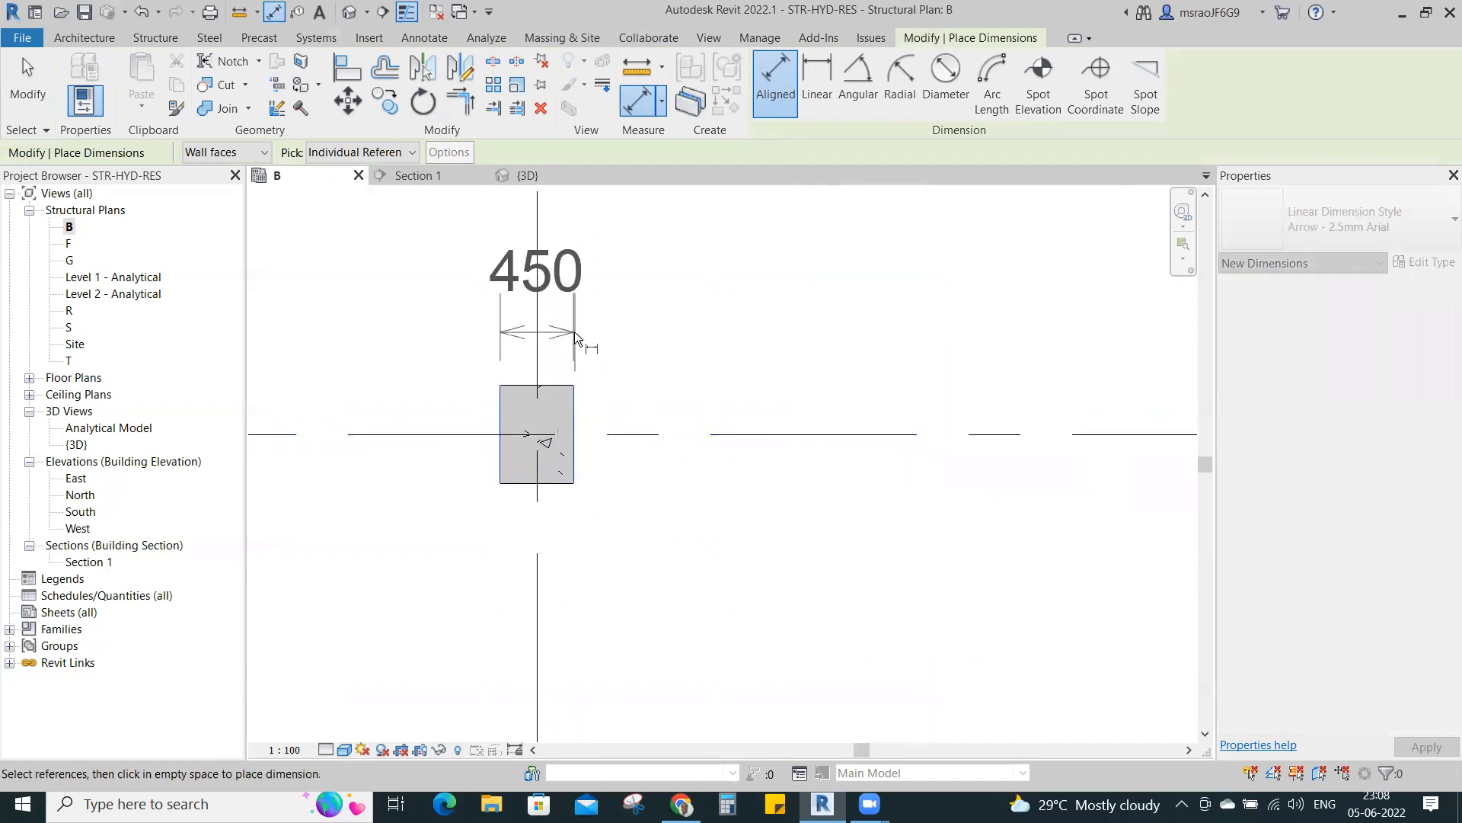
{"action": "left_click", "coordinate": [575, 331]}
{"action": "left_click", "coordinate": [564, 386]}
{"action": "left_click", "coordinate": [567, 483]}
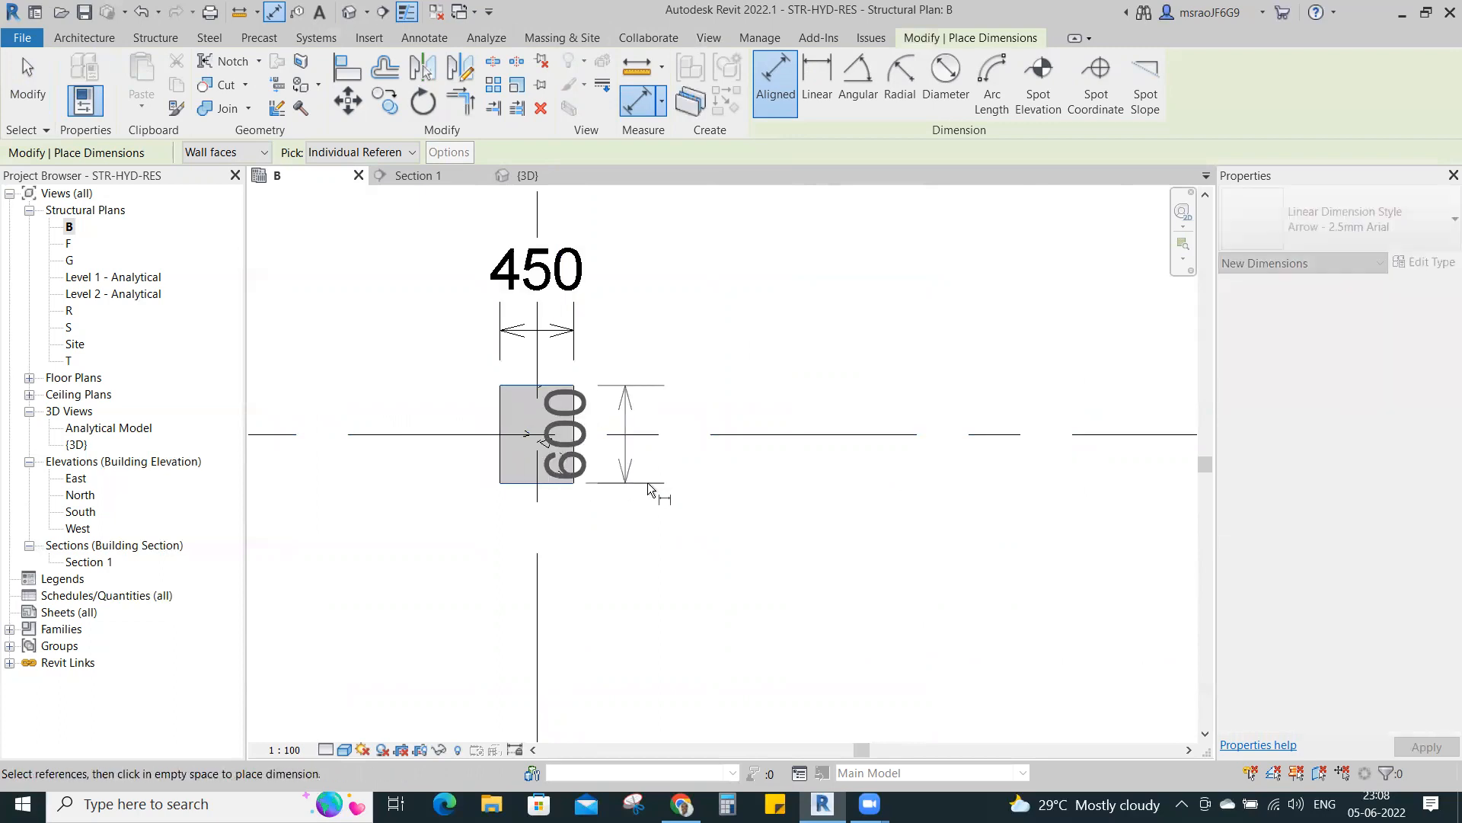
{"action": "left_click", "coordinate": [697, 488]}
{"action": "key", "text": "Escape"}
{"action": "key", "text": "Escape"}
- Change the type of the column at E-2 to 1000X1200
{"action": "scroll", "coordinate": [574, 432], "scroll_direction": "down", "scroll_amount": 4}
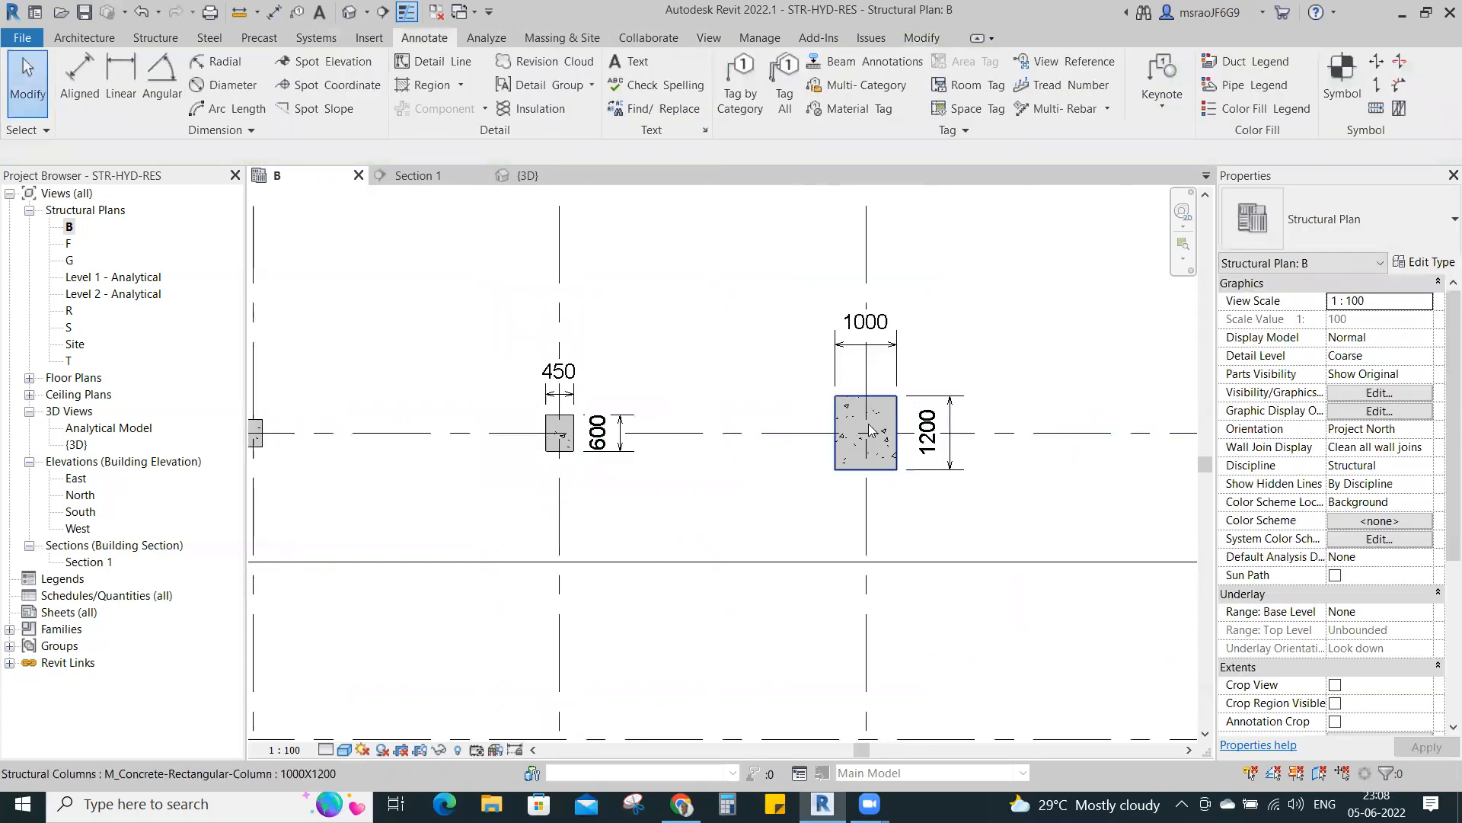
{"action": "left_click", "coordinate": [561, 427]}
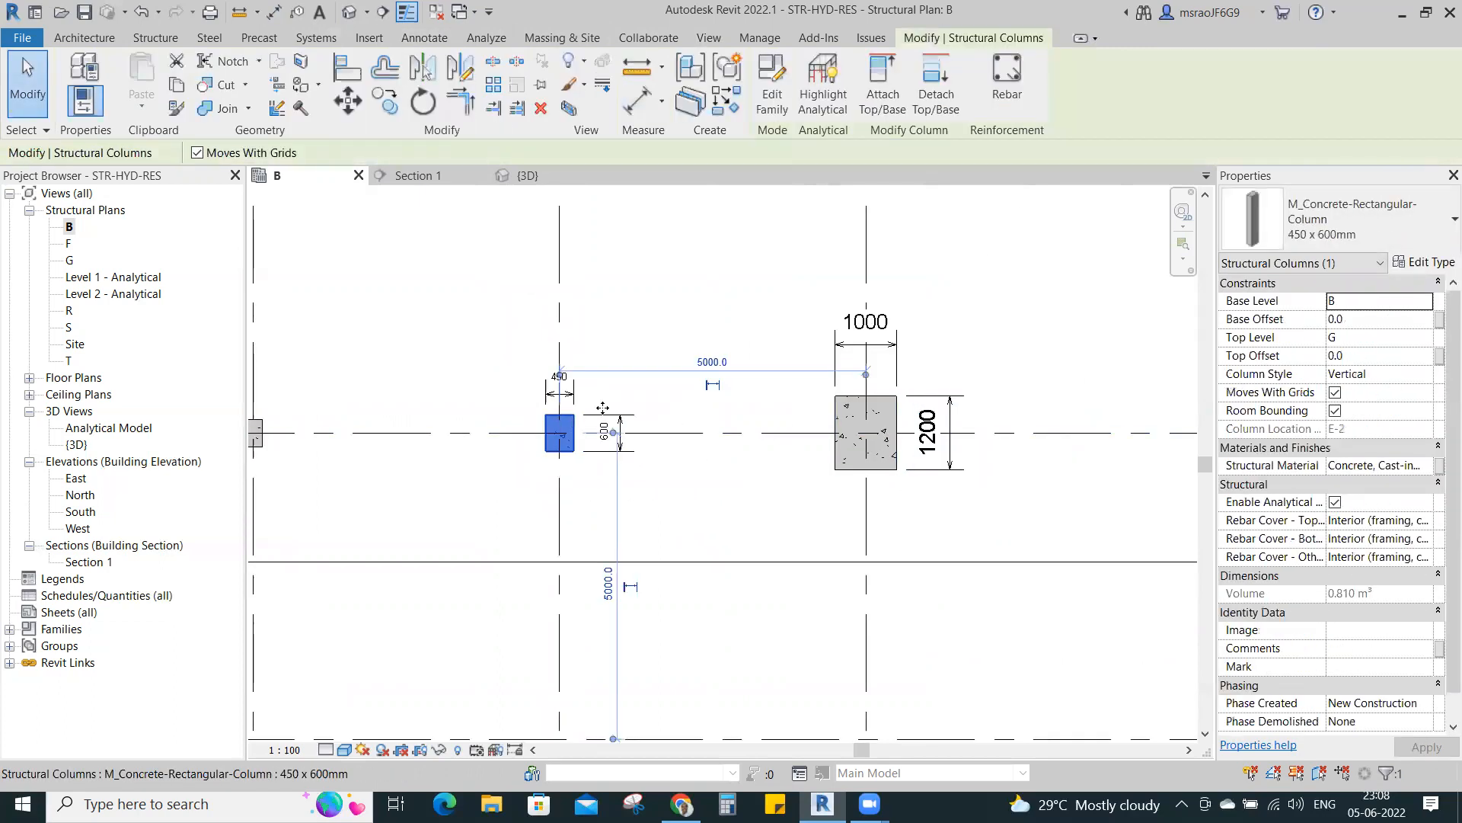
{"action": "left_click", "coordinate": [1367, 235]}
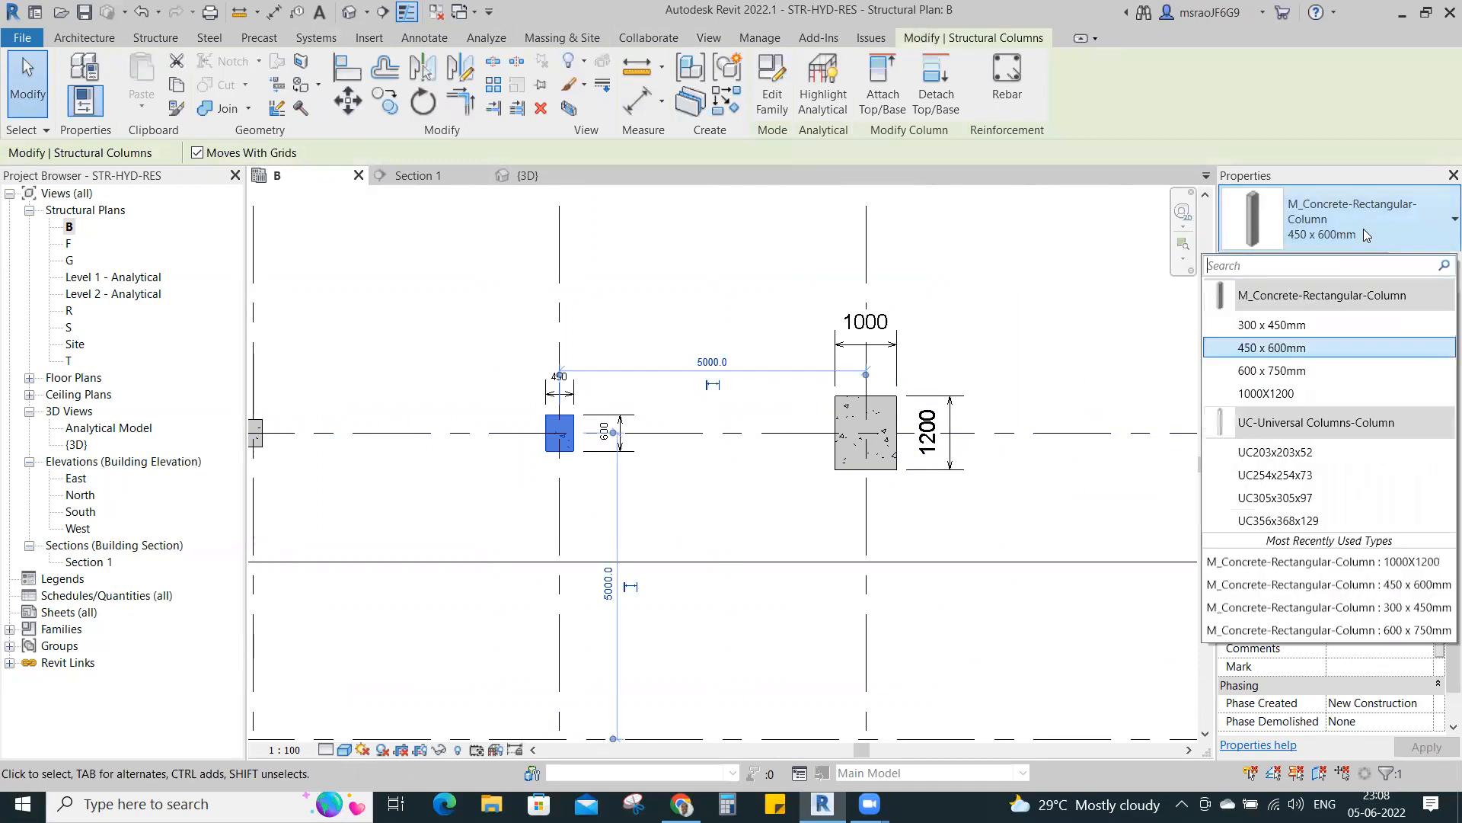
{"action": "left_click", "coordinate": [1281, 393]}
{"action": "left_click", "coordinate": [1021, 306]}
- Apply the E-2 column's type to the column at E-1 using Match Type
{"action": "scroll", "coordinate": [1024, 305], "scroll_direction": "down", "scroll_amount": 2}
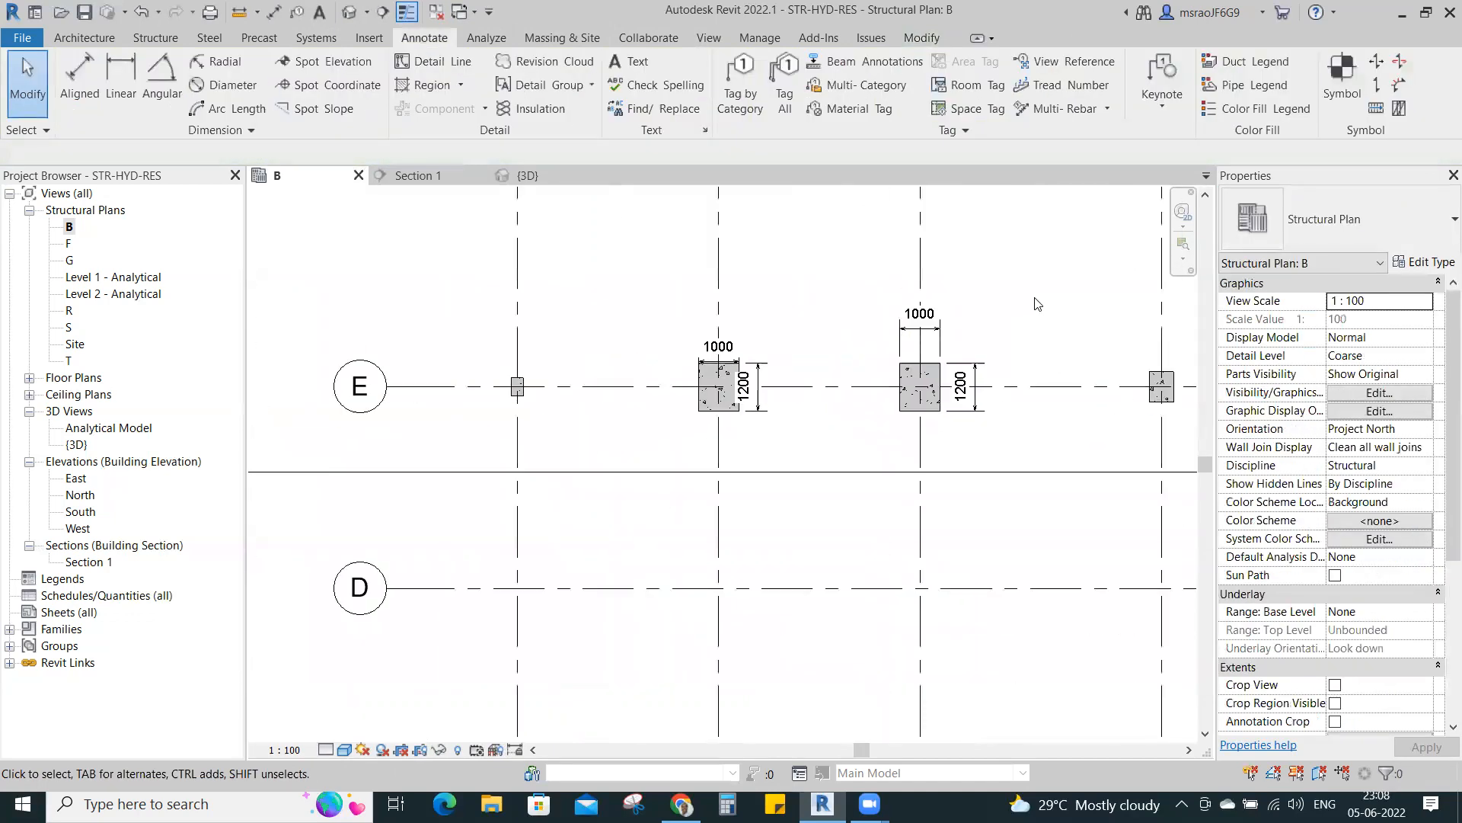
{"action": "scroll", "coordinate": [1038, 304], "scroll_direction": "up", "scroll_amount": 2}
{"action": "middle_click_drag", "start_coordinate": [349, 418], "coordinate": [526, 422]}
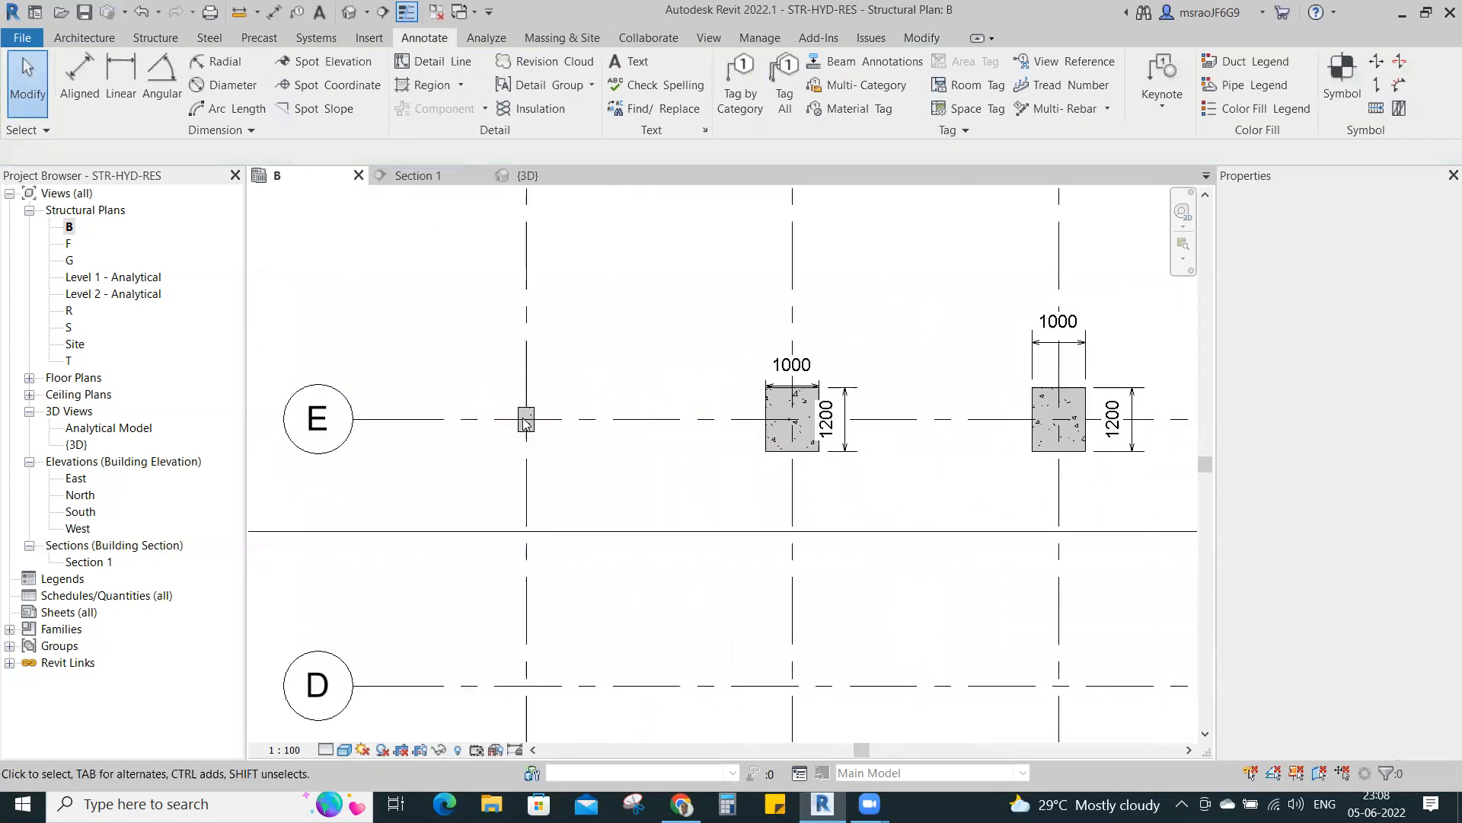
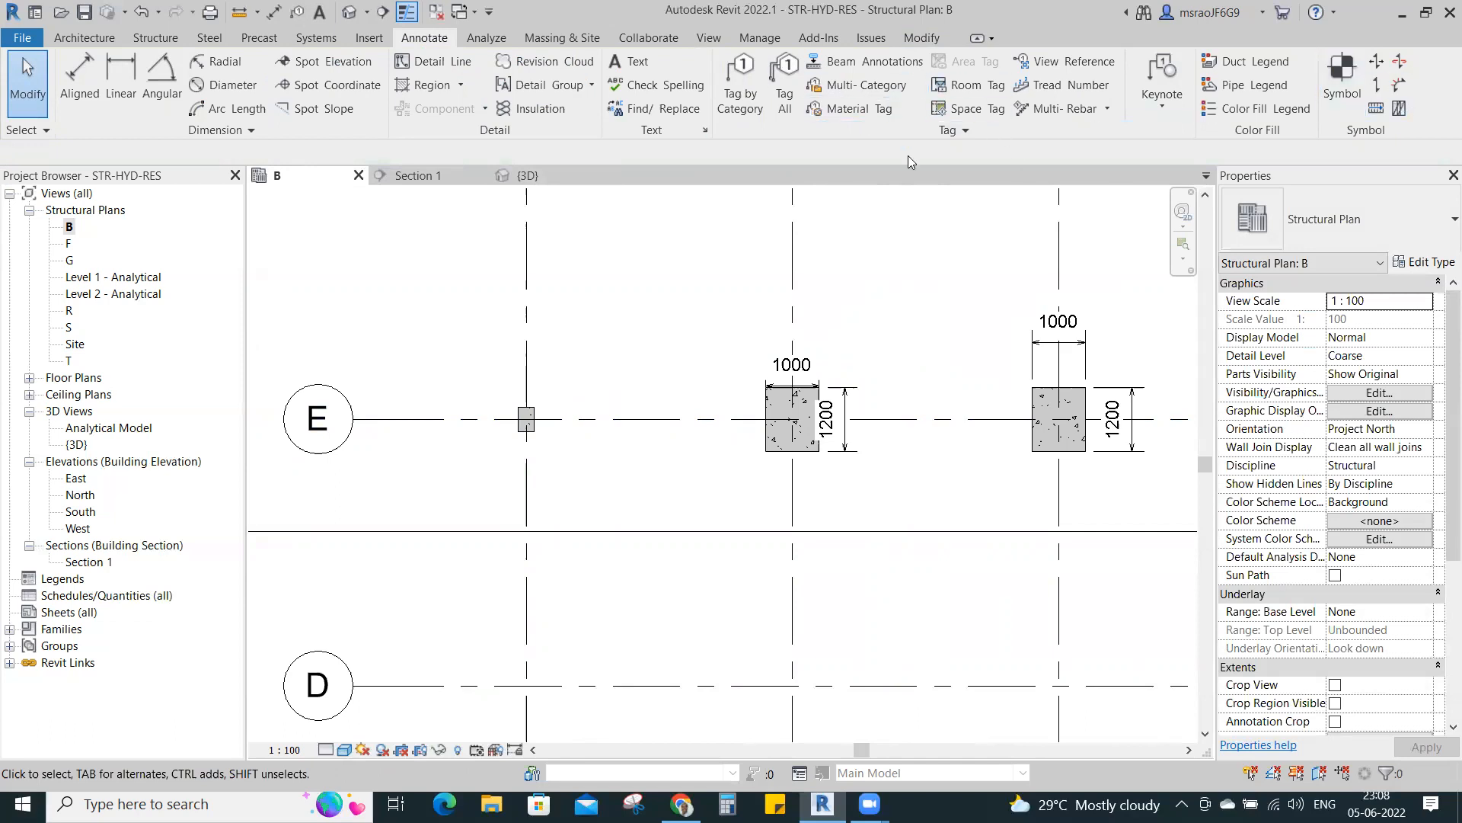
{"action": "left_click", "coordinate": [921, 38]}
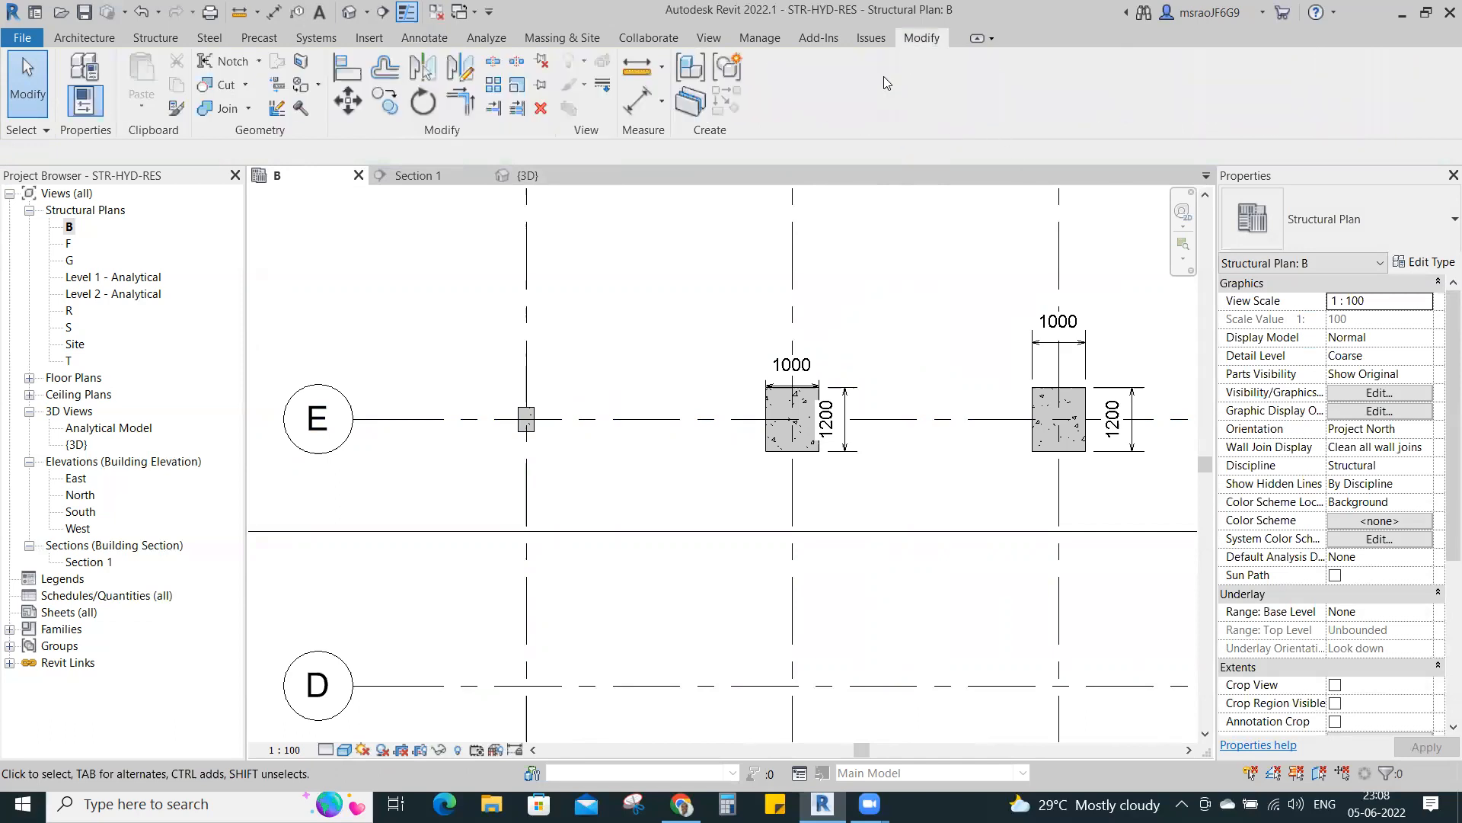
{"action": "left_click", "coordinate": [178, 111]}
{"action": "left_click", "coordinate": [772, 458]}
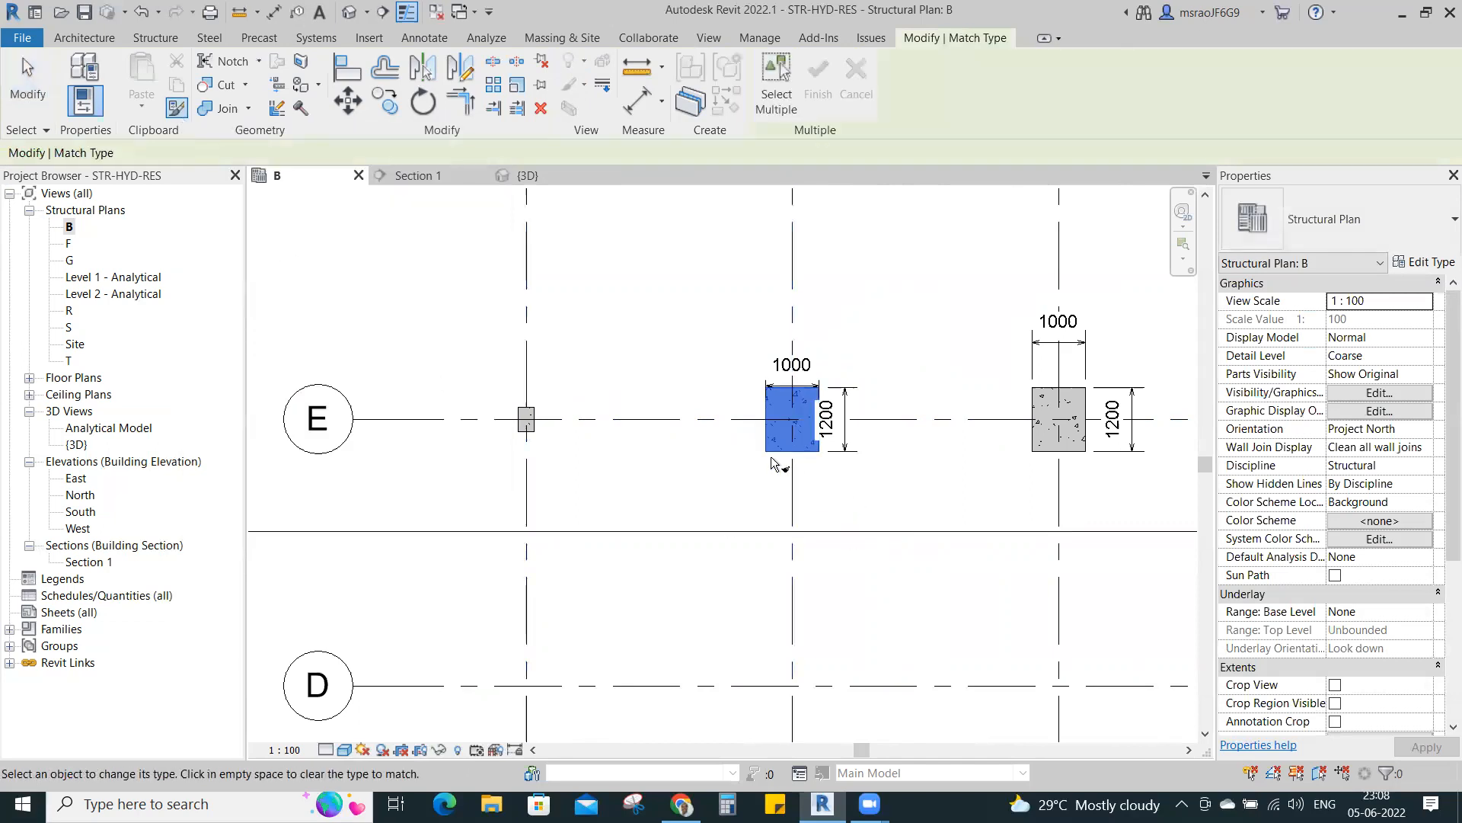
{"action": "left_click", "coordinate": [533, 431]}
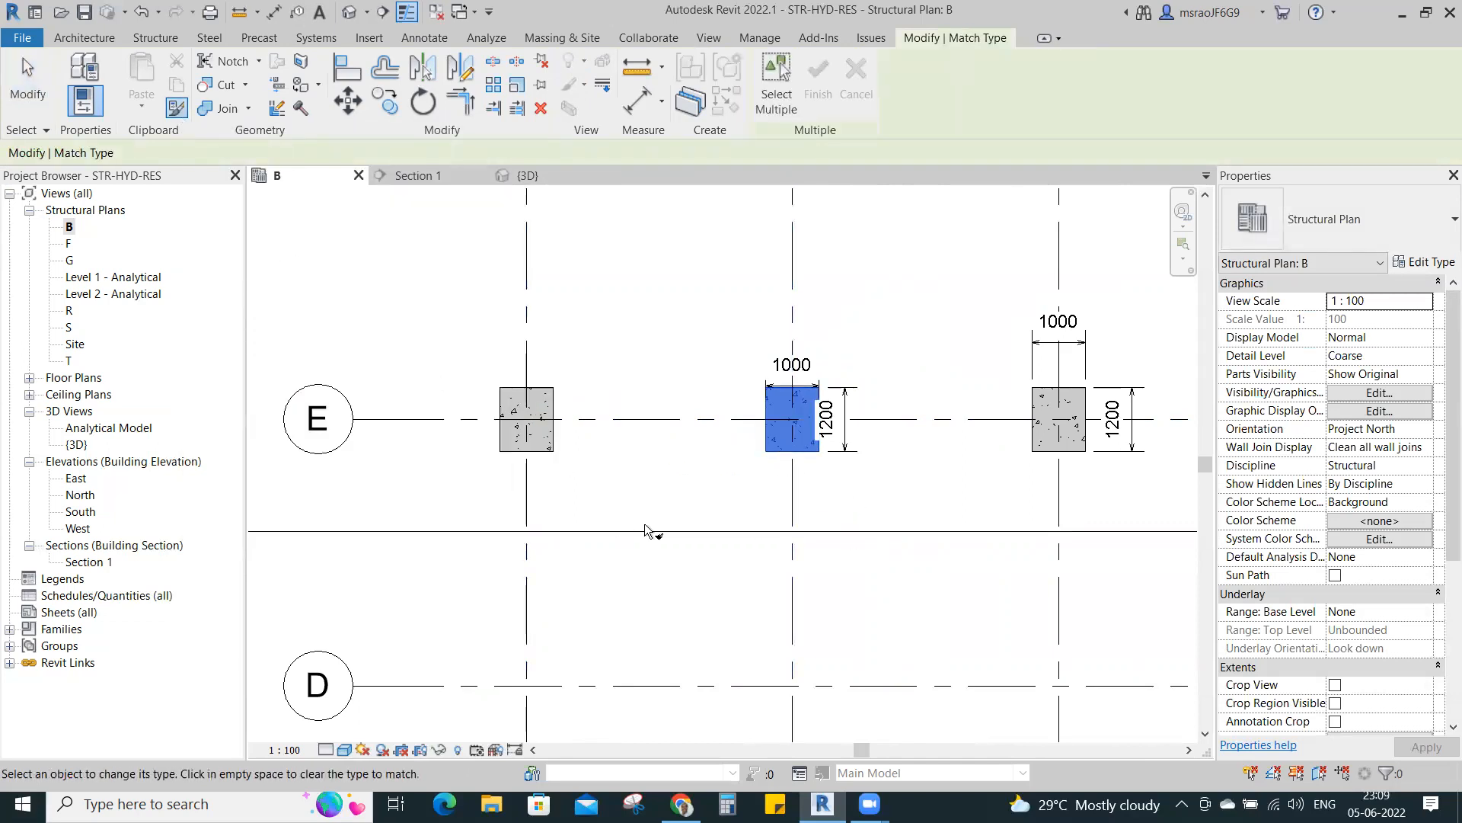
- Apply the matched 1000X1200 type to the columns at E-4, E-5, E-6 and E-7, and check the E-7 column's type
{"action": "scroll", "coordinate": [587, 509], "scroll_direction": "down", "scroll_amount": 2}
{"action": "scroll", "coordinate": [589, 506], "scroll_direction": "down", "scroll_amount": 1}
{"action": "middle_click_drag", "start_coordinate": [907, 506], "coordinate": [715, 502]}
{"action": "left_click", "coordinate": [639, 475]}
{"action": "left_click", "coordinate": [759, 474]}
{"action": "left_click", "coordinate": [891, 474]}
{"action": "left_click", "coordinate": [989, 475]}
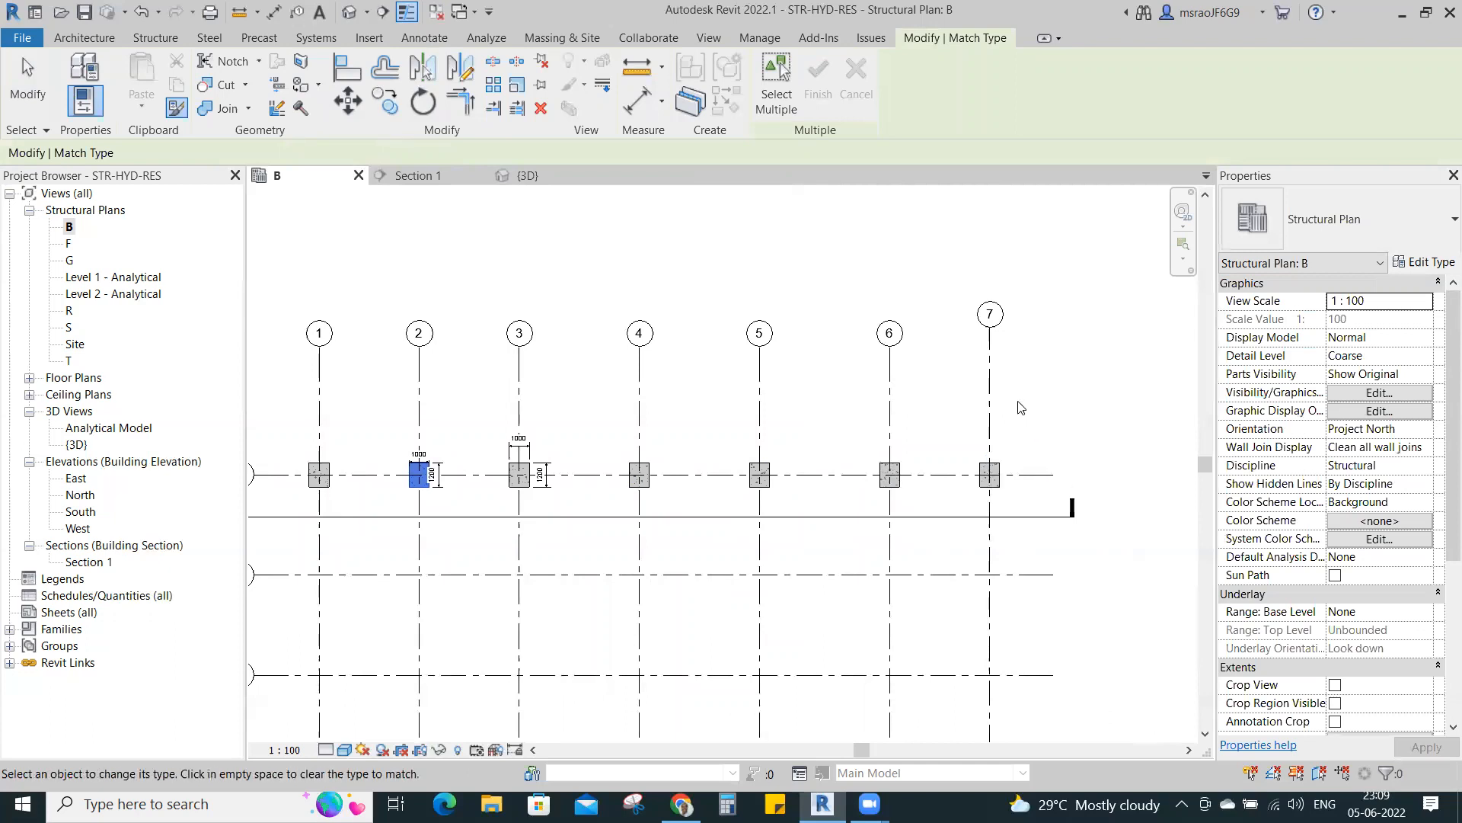
{"action": "key", "text": "Escape"}
{"action": "left_click", "coordinate": [990, 475]}
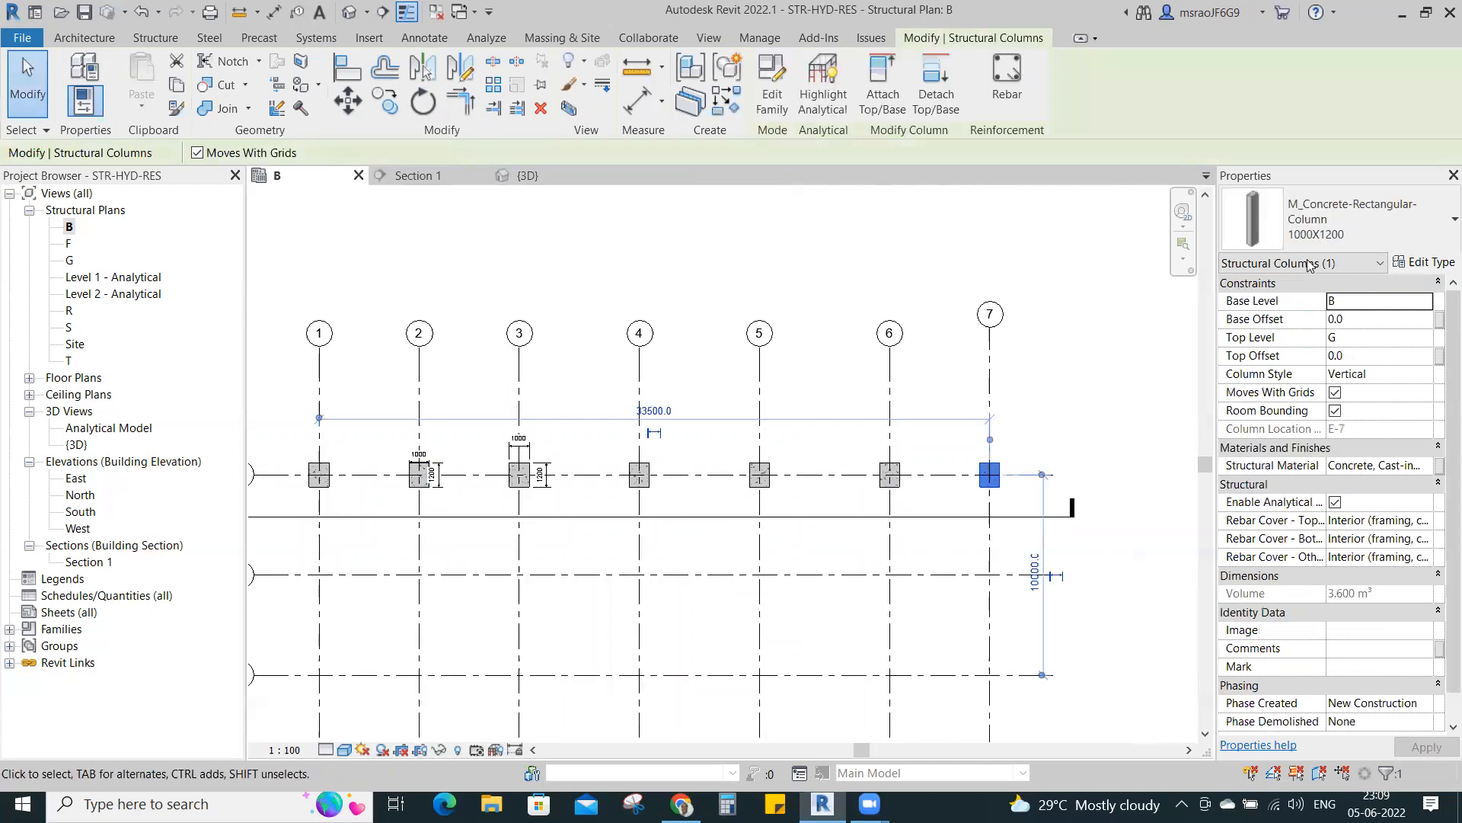
{"action": "left_click", "coordinate": [1084, 383]}
{"action": "scroll", "coordinate": [1058, 320], "scroll_direction": "down", "scroll_amount": 3}
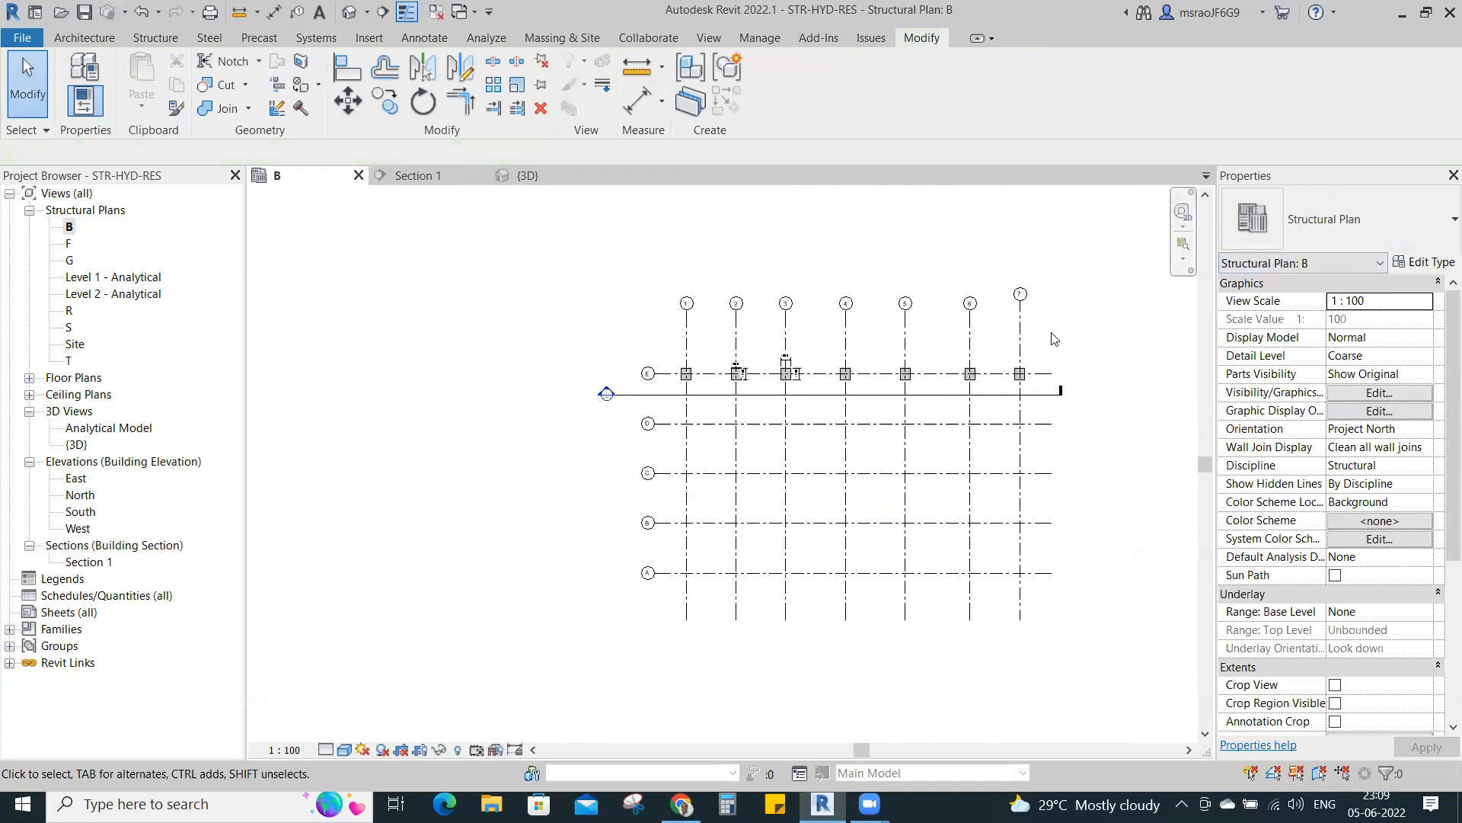
{"action": "scroll", "coordinate": [1056, 340], "scroll_direction": "up", "scroll_amount": 2}
{"action": "scroll", "coordinate": [1055, 340], "scroll_direction": "down", "scroll_amount": 1}
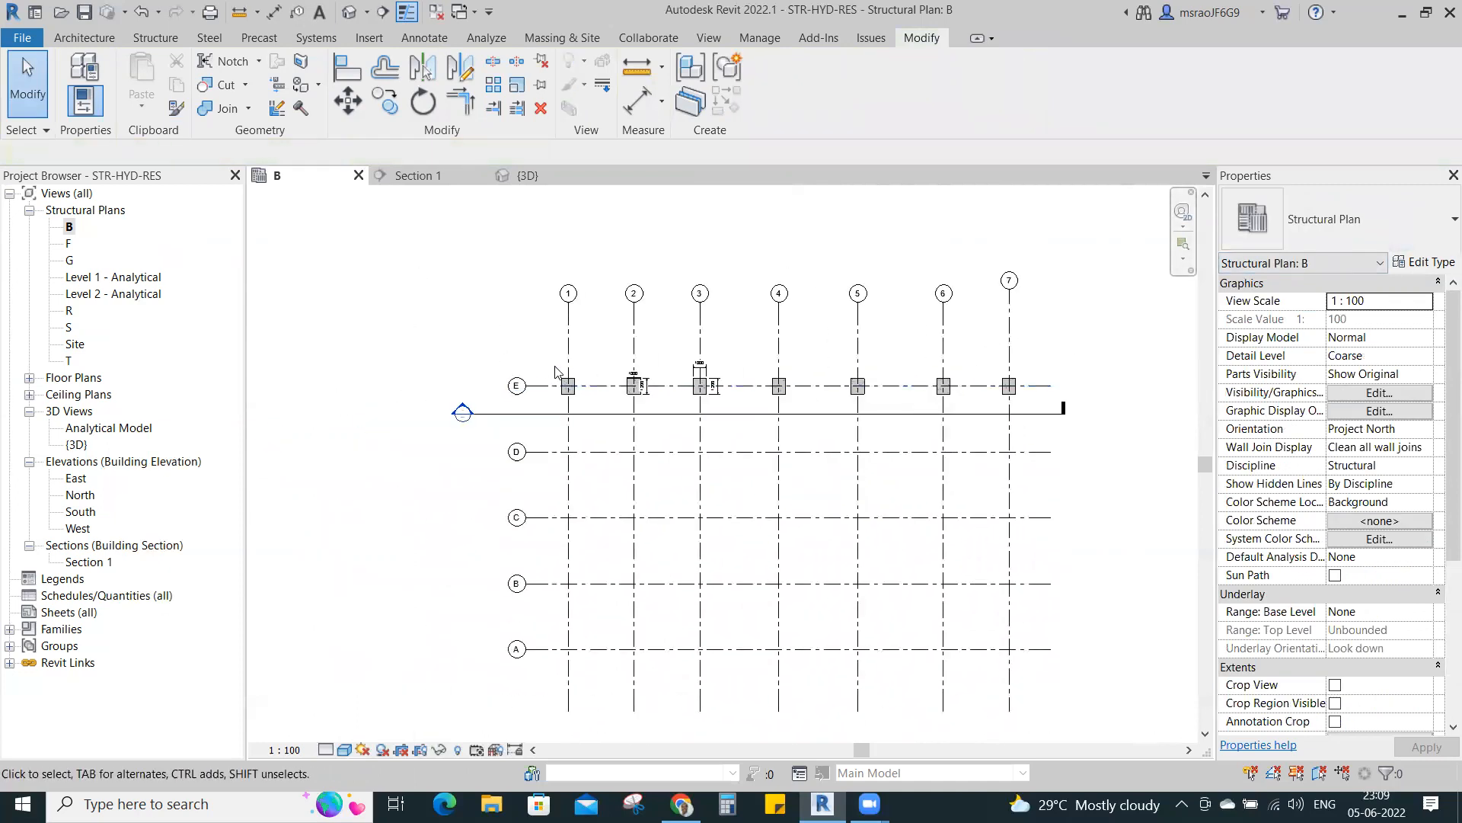
{"action": "left_click_drag", "start_coordinate": [545, 361], "coordinate": [1035, 413]}
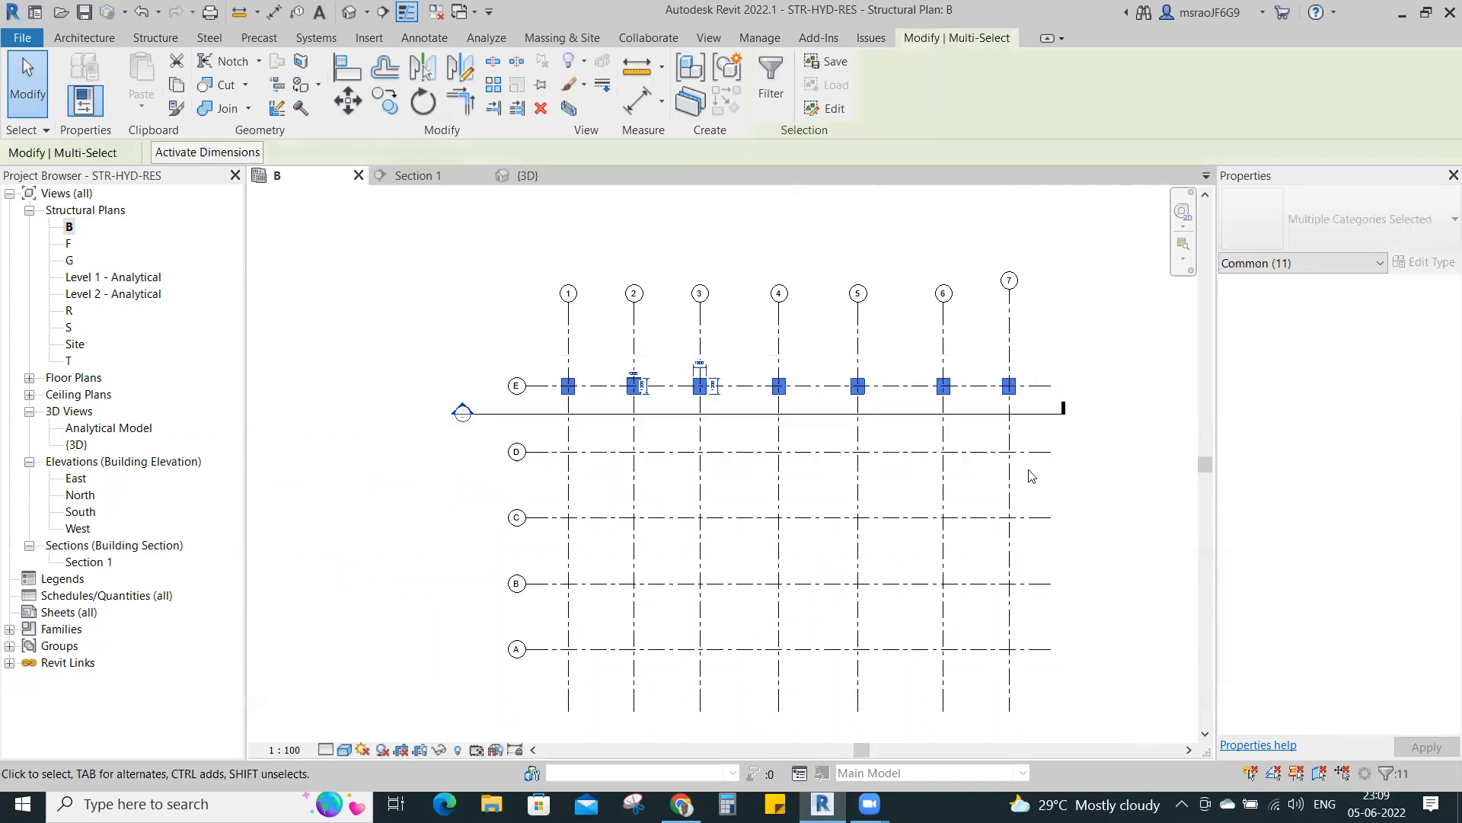
{"action": "middle_click_drag", "start_coordinate": [1050, 492], "coordinate": [1037, 449]}
{"action": "key", "text": "Escape"}
{"action": "left_click_drag", "start_coordinate": [518, 303], "coordinate": [1020, 374]}
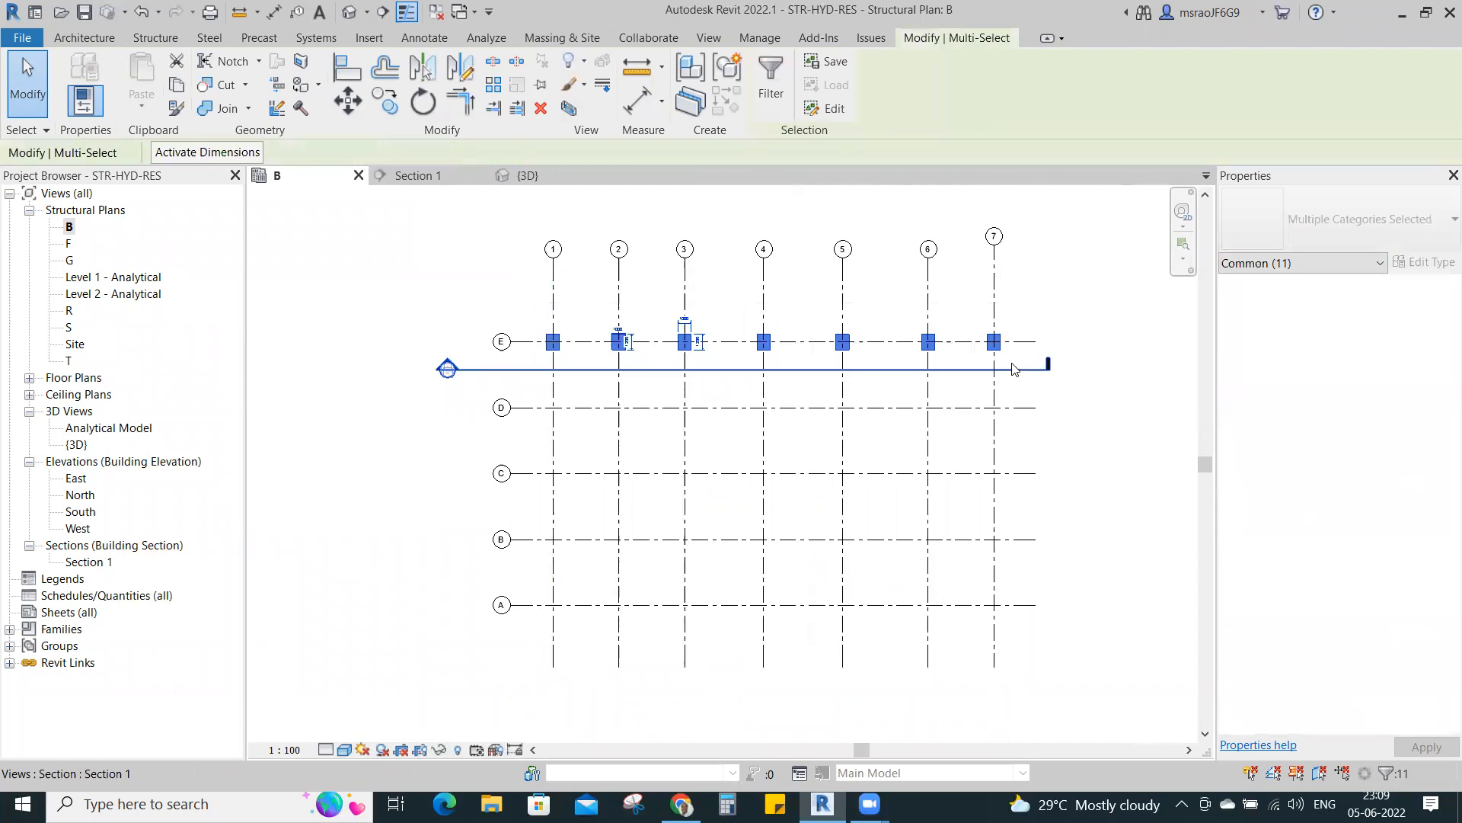
{"action": "scroll", "coordinate": [685, 341], "scroll_direction": "up", "scroll_amount": 5}
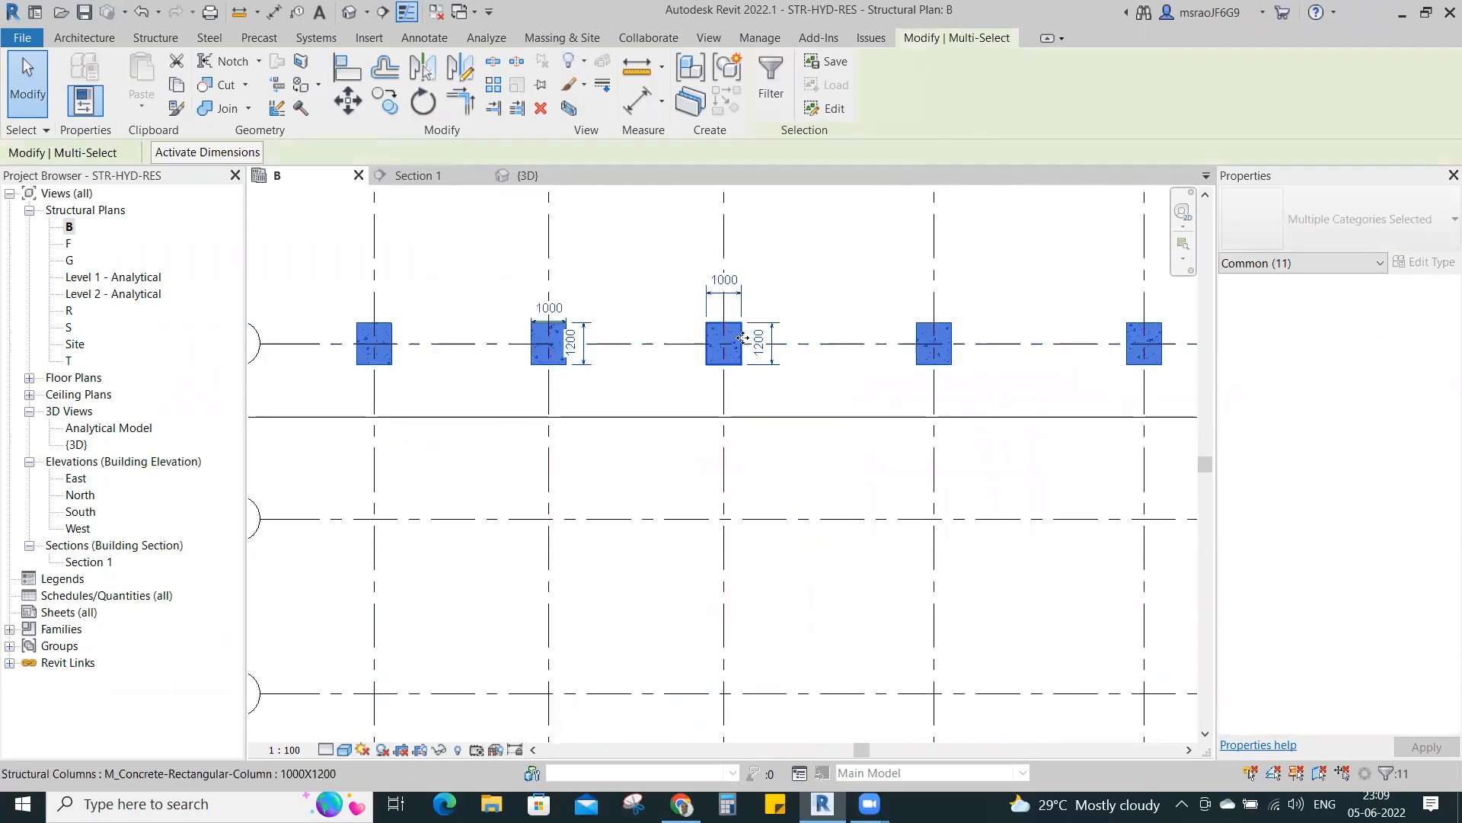
{"action": "scroll", "coordinate": [724, 289], "scroll_direction": "up", "scroll_amount": 2}
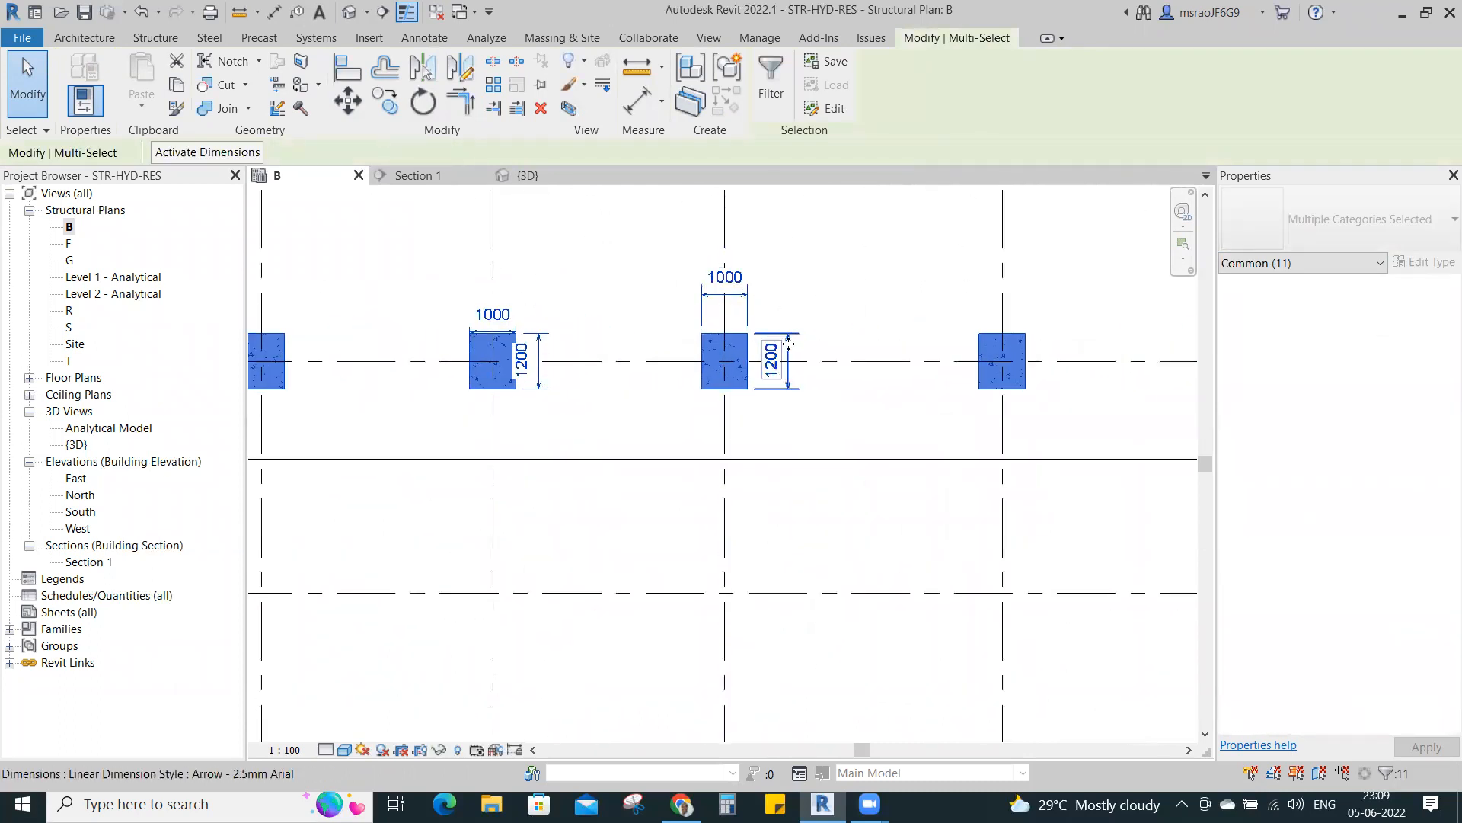
{"action": "scroll", "coordinate": [791, 371], "scroll_direction": "down", "scroll_amount": 6}
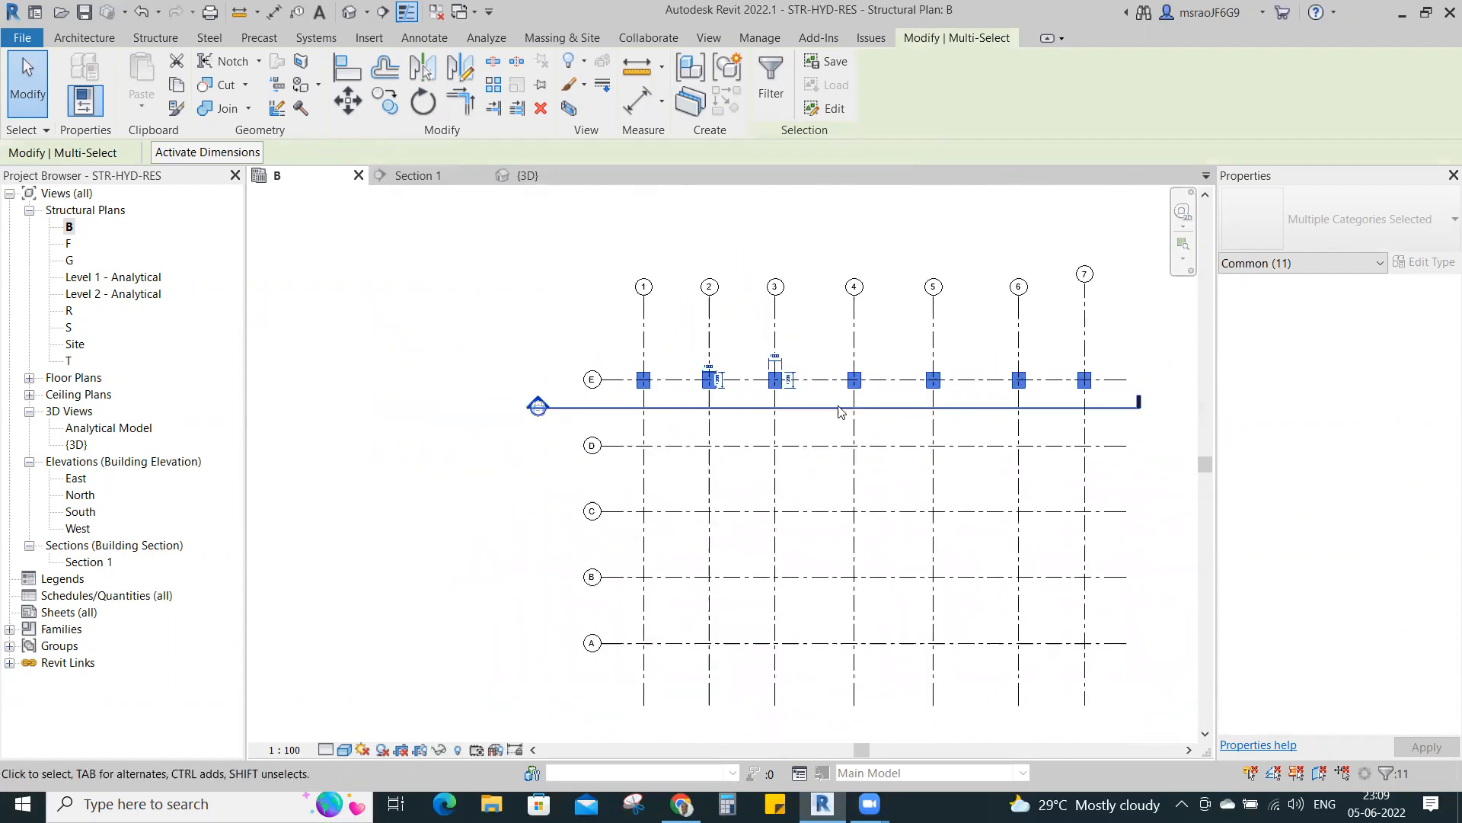
{"action": "middle_click_drag", "start_coordinate": [944, 422], "coordinate": [827, 383]}
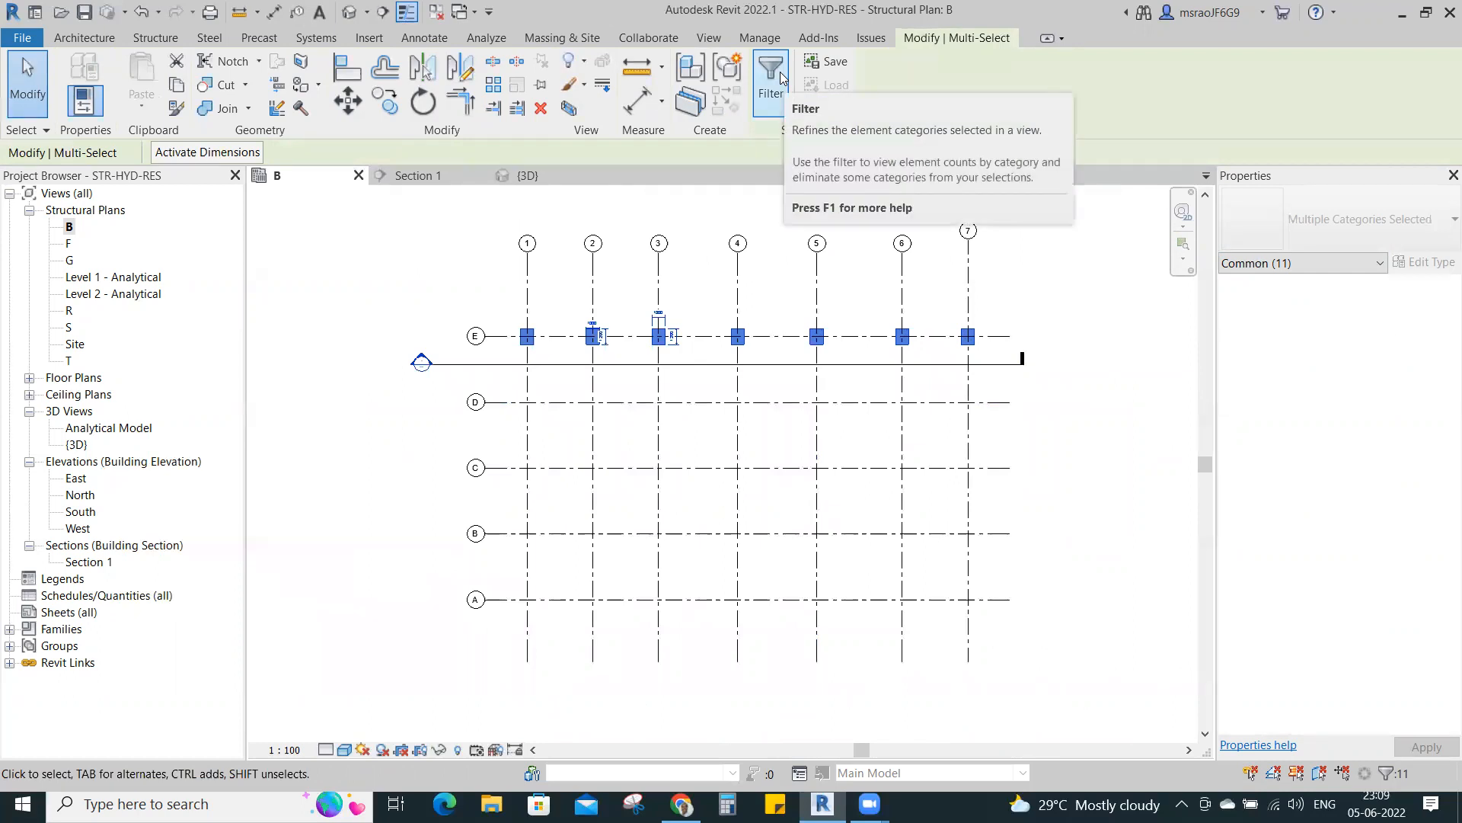
{"action": "left_click", "coordinate": [856, 315]}
{"action": "left_click_drag", "start_coordinate": [784, 309], "coordinate": [1014, 363]}
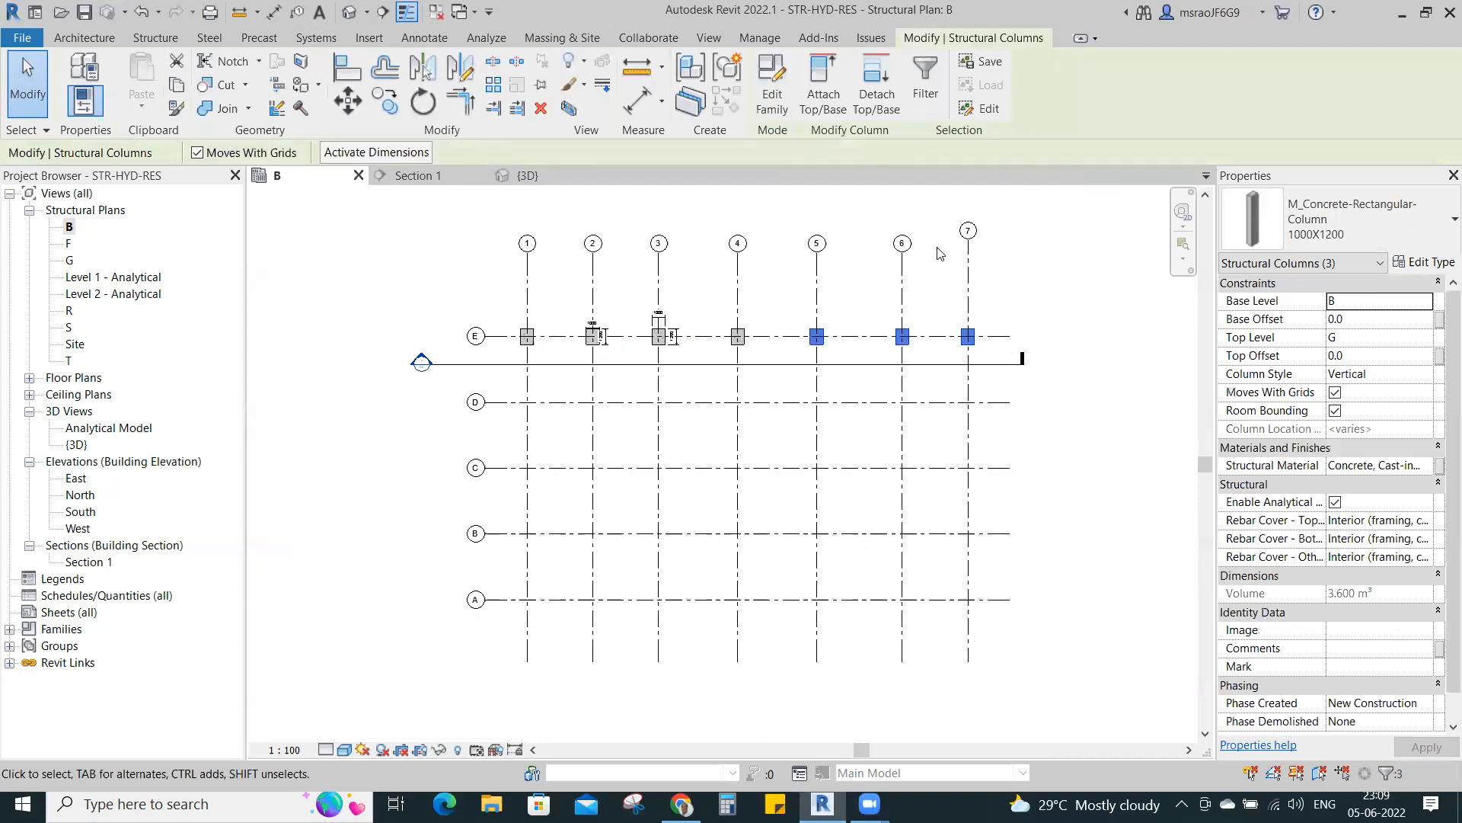
{"action": "left_click", "coordinate": [935, 96]}
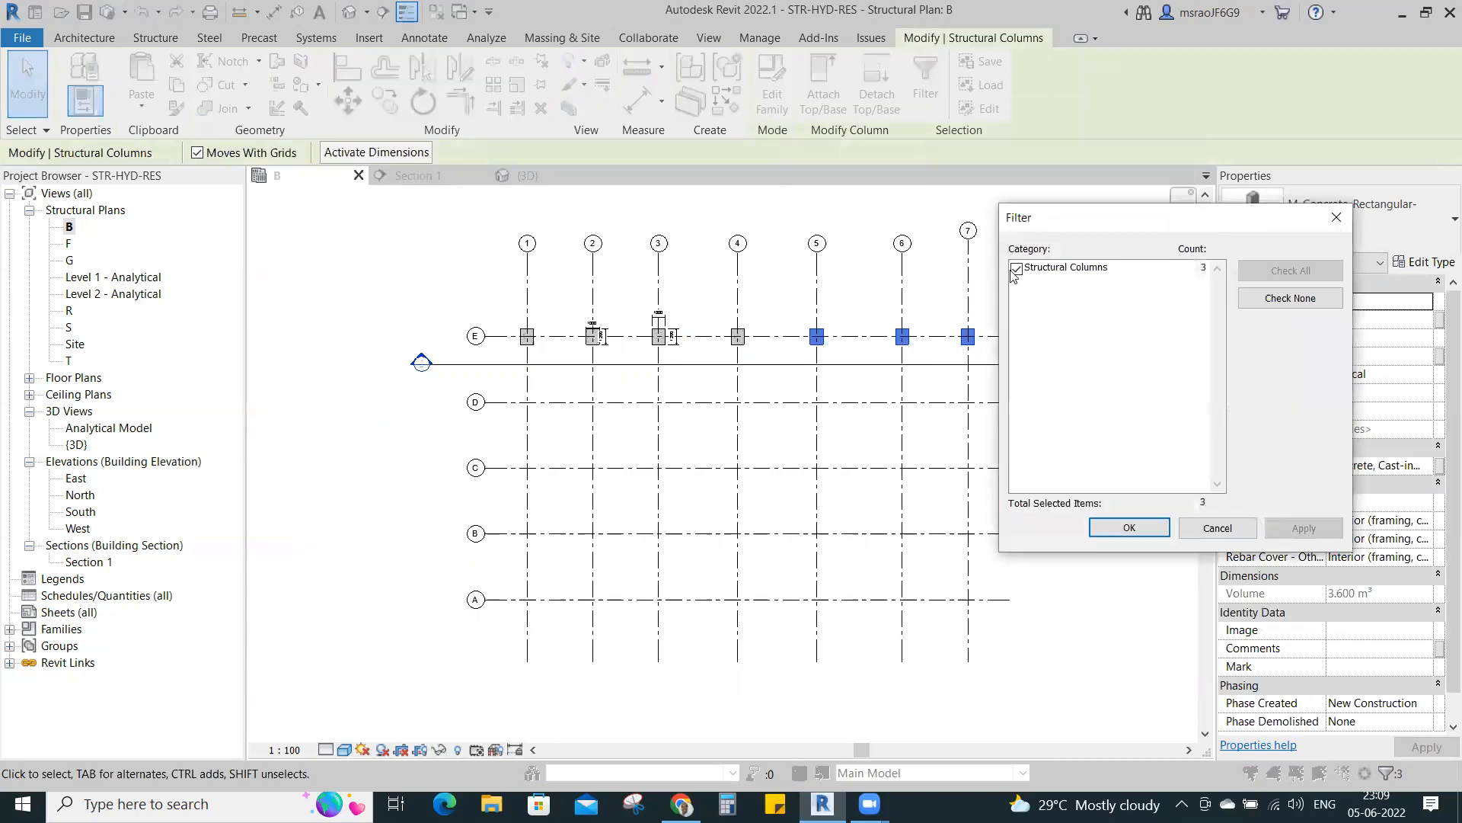
{"action": "key", "text": "Escape"}
{"action": "key", "text": "Escape"}
- Select the whole row of columns along grid E and filter the dimensions out of the selection
{"action": "left_click_drag", "start_coordinate": [501, 292], "coordinate": [1019, 385]}
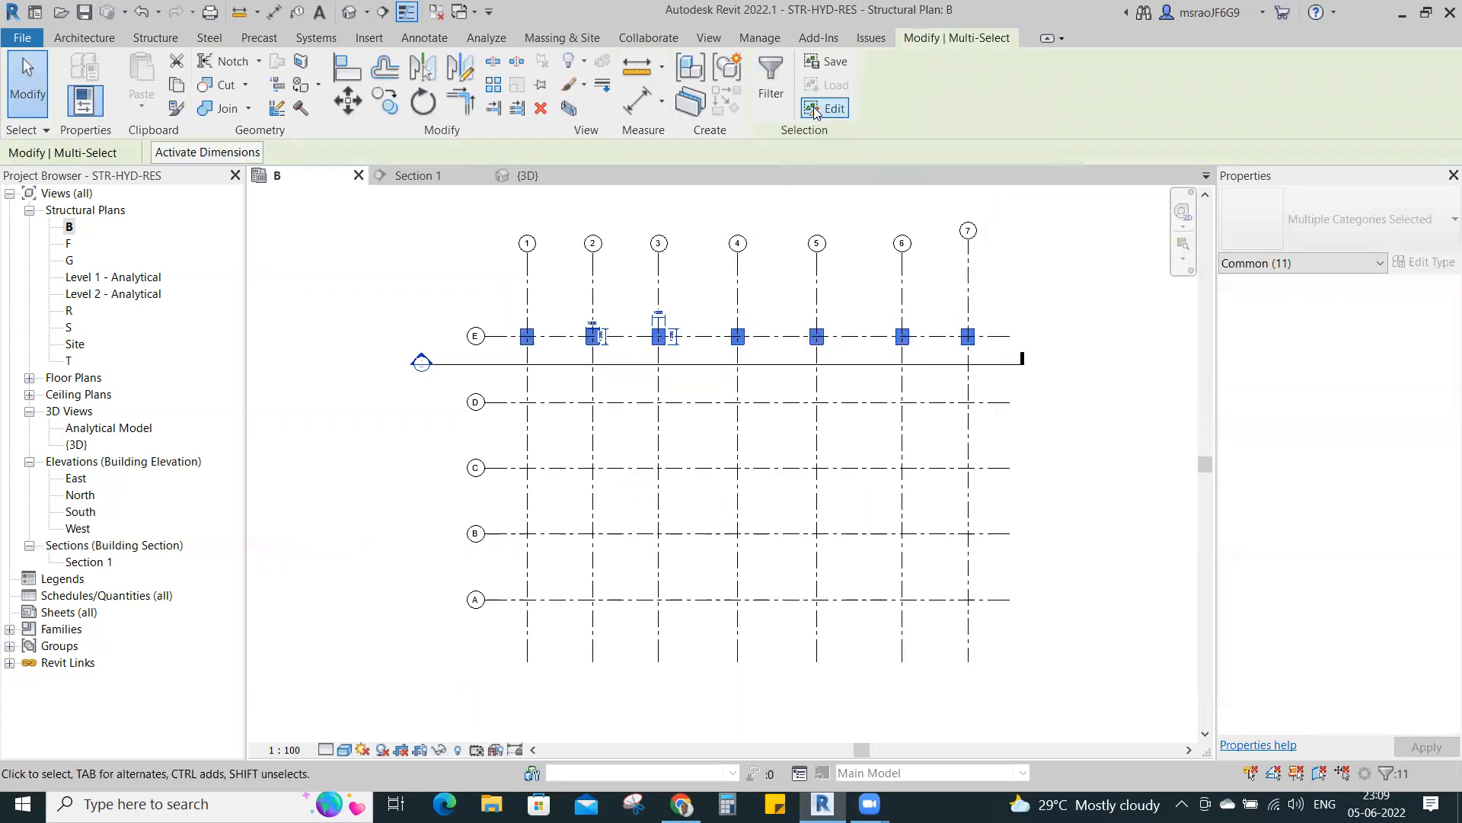
{"action": "left_click", "coordinate": [773, 76]}
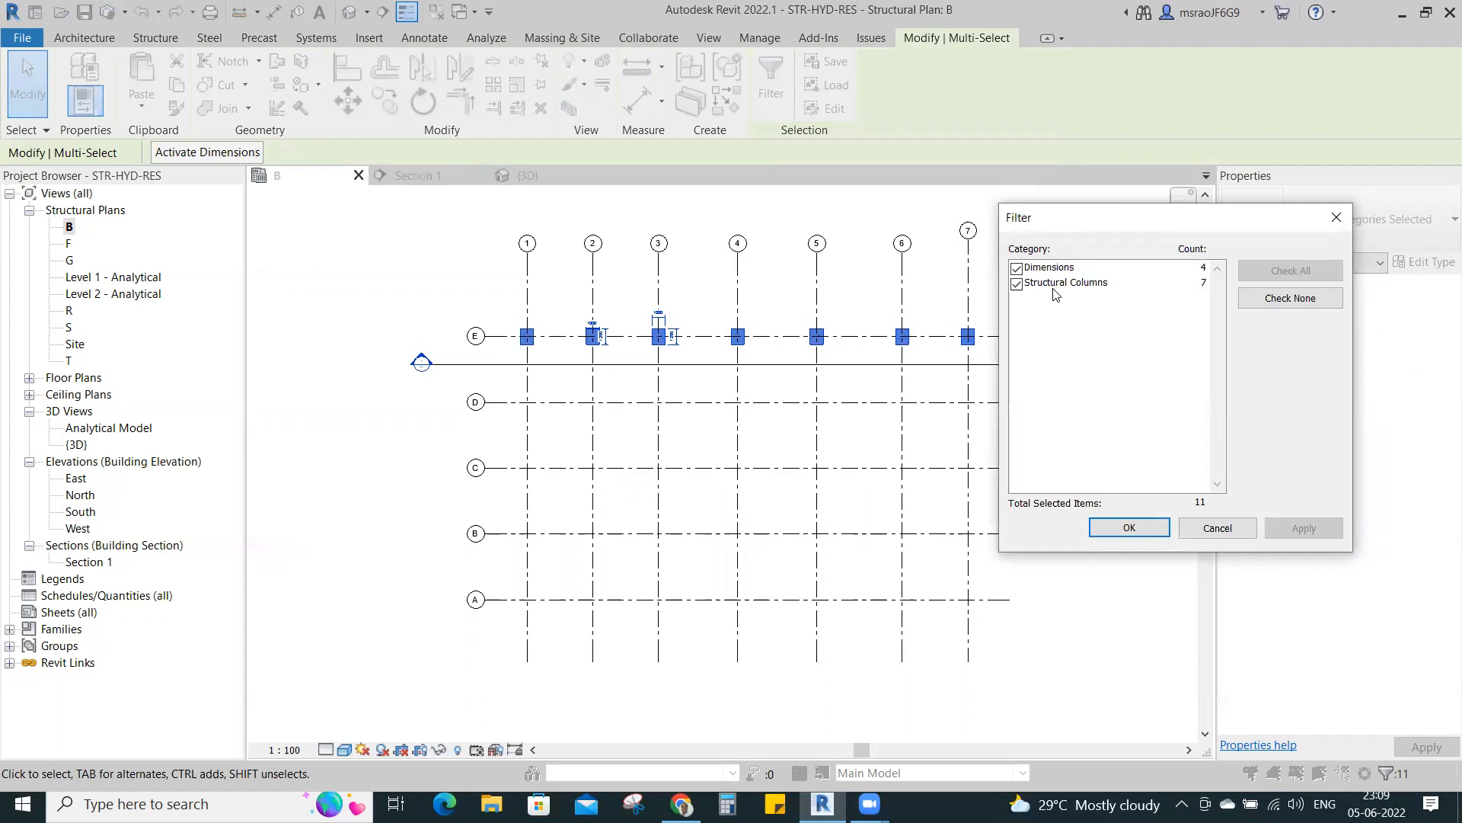
{"action": "left_click", "coordinate": [1017, 269]}
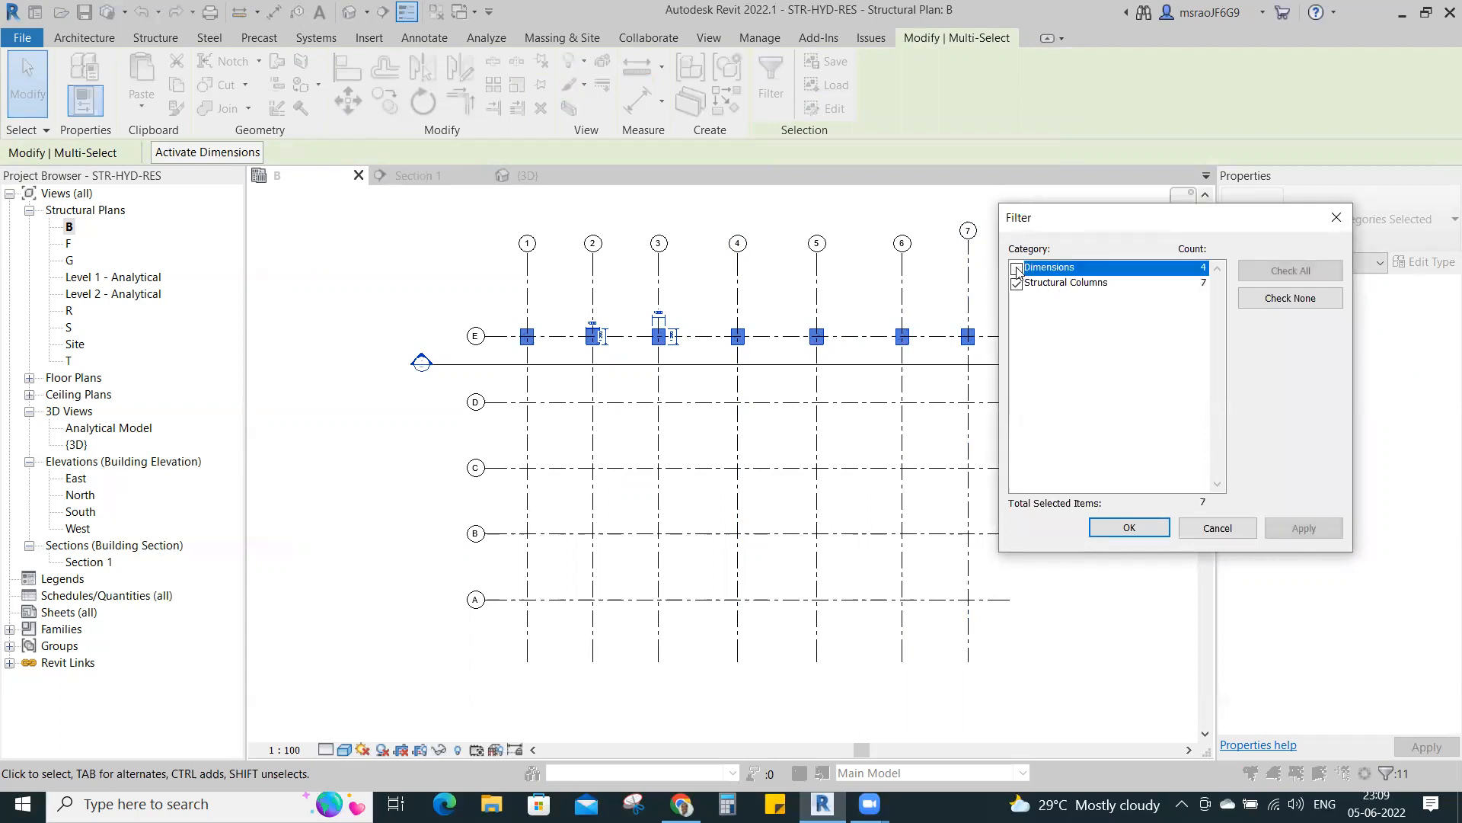
{"action": "left_click", "coordinate": [1130, 528]}
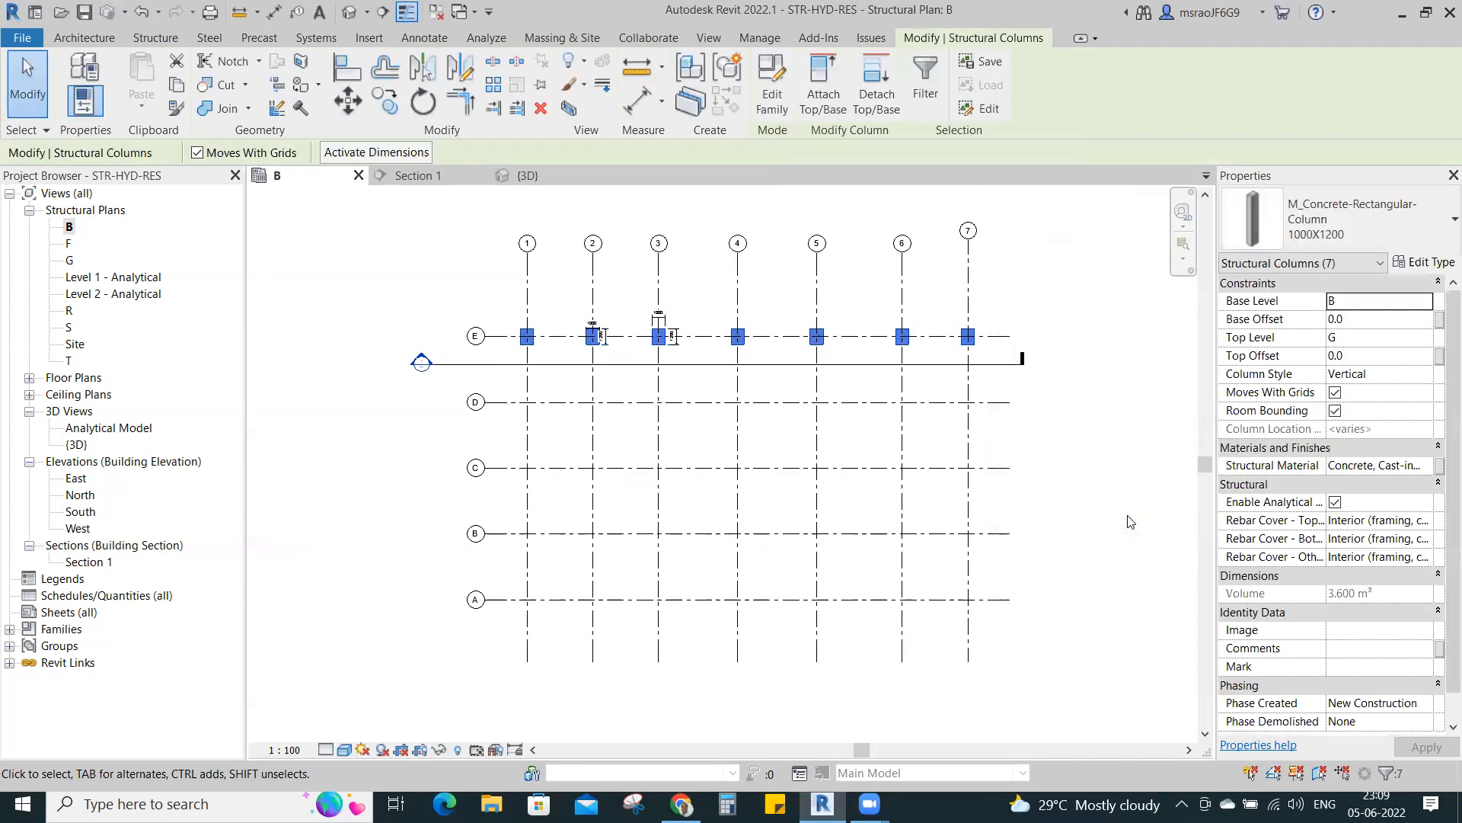
{"action": "scroll", "coordinate": [635, 320], "scroll_direction": "up", "scroll_amount": 3}
{"action": "scroll", "coordinate": [638, 326], "scroll_direction": "down", "scroll_amount": 5}
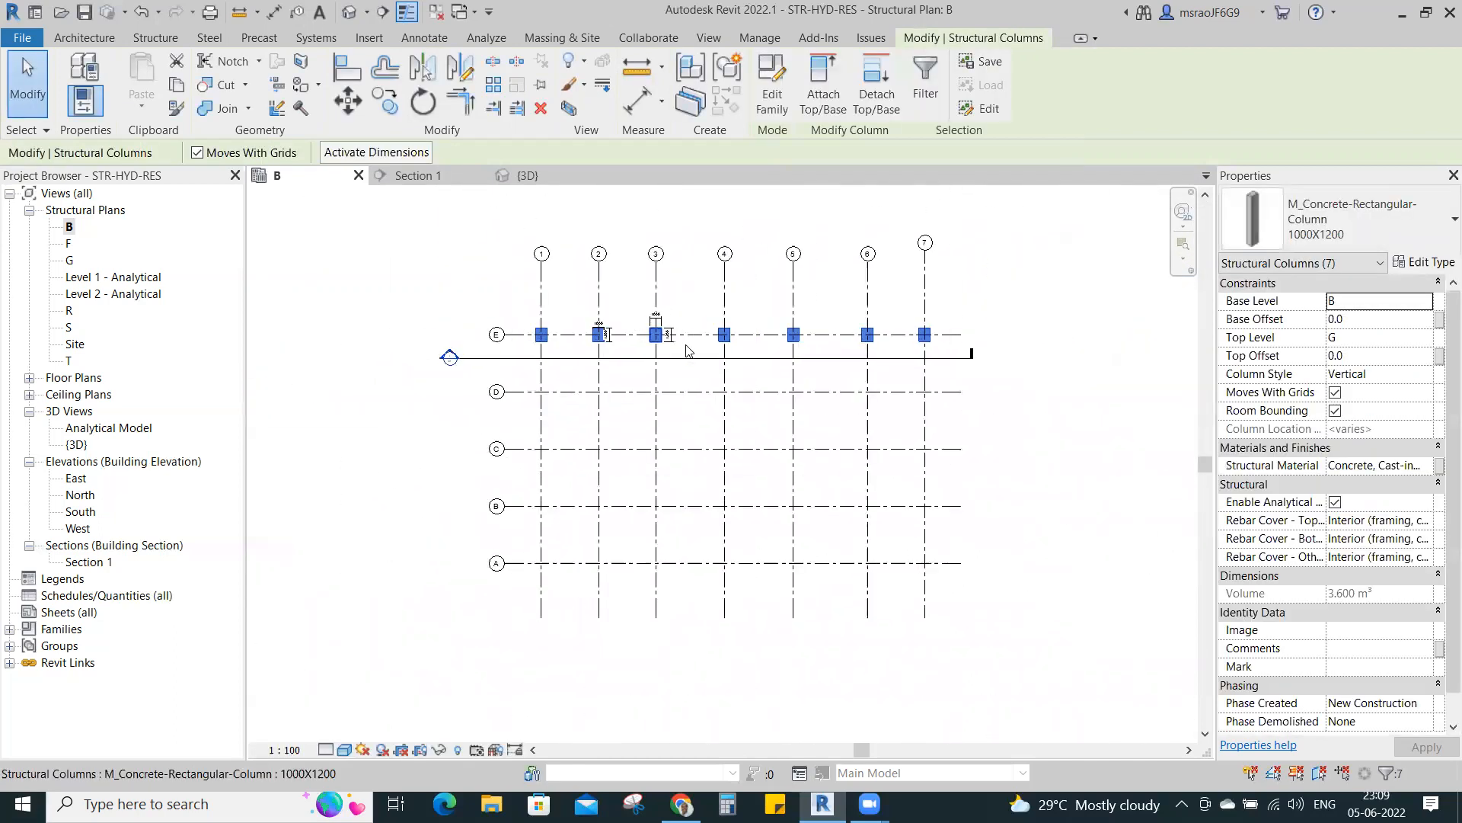
- Copy the selected grid E columns to grids D, C, B and A with multiple copies, using the grid line ends as reference points
{"action": "left_click", "coordinate": [387, 101]}
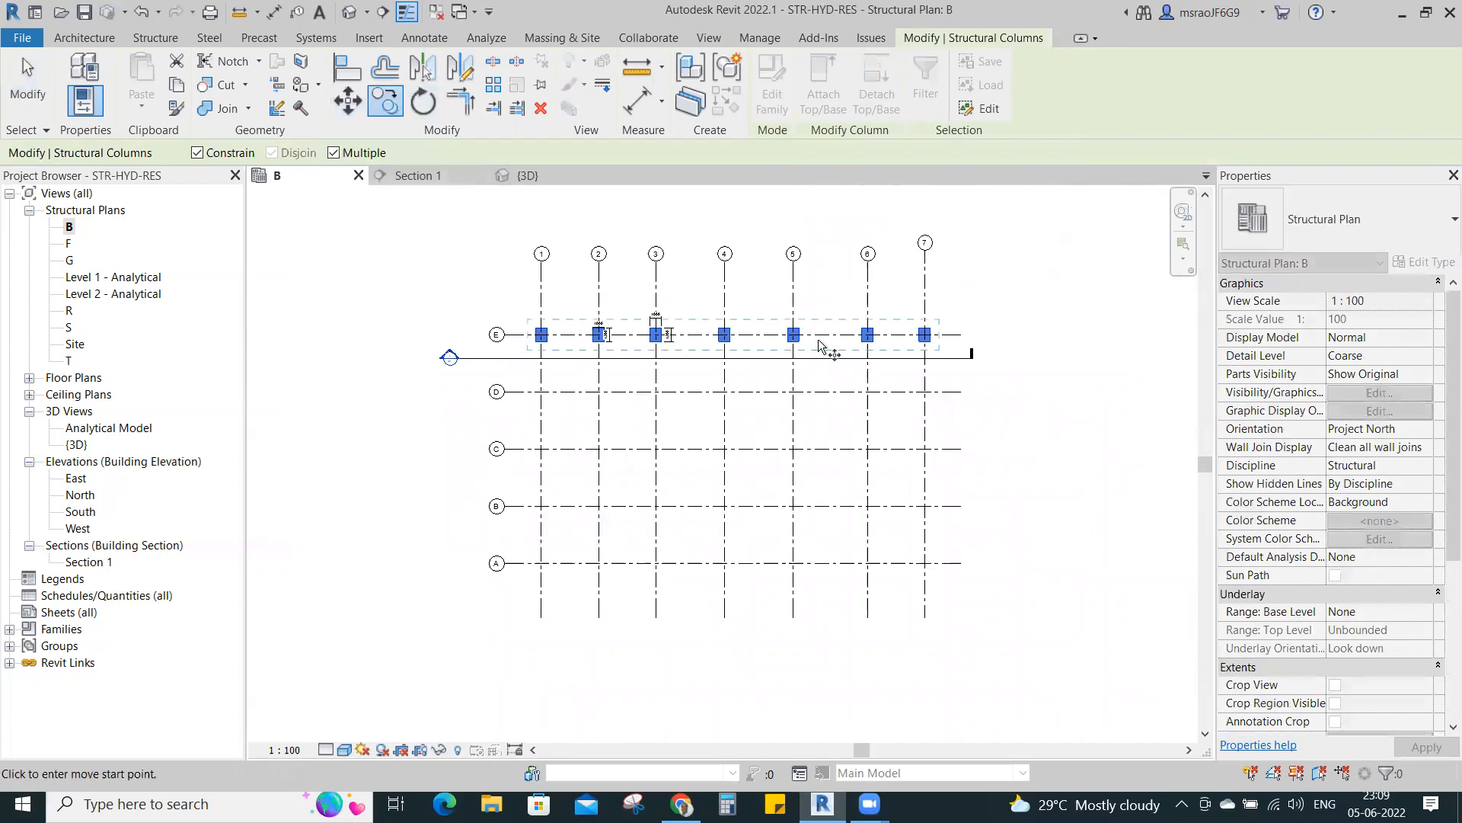
{"action": "scroll", "coordinate": [958, 343], "scroll_direction": "up", "scroll_amount": 2}
{"action": "left_click", "coordinate": [959, 324]}
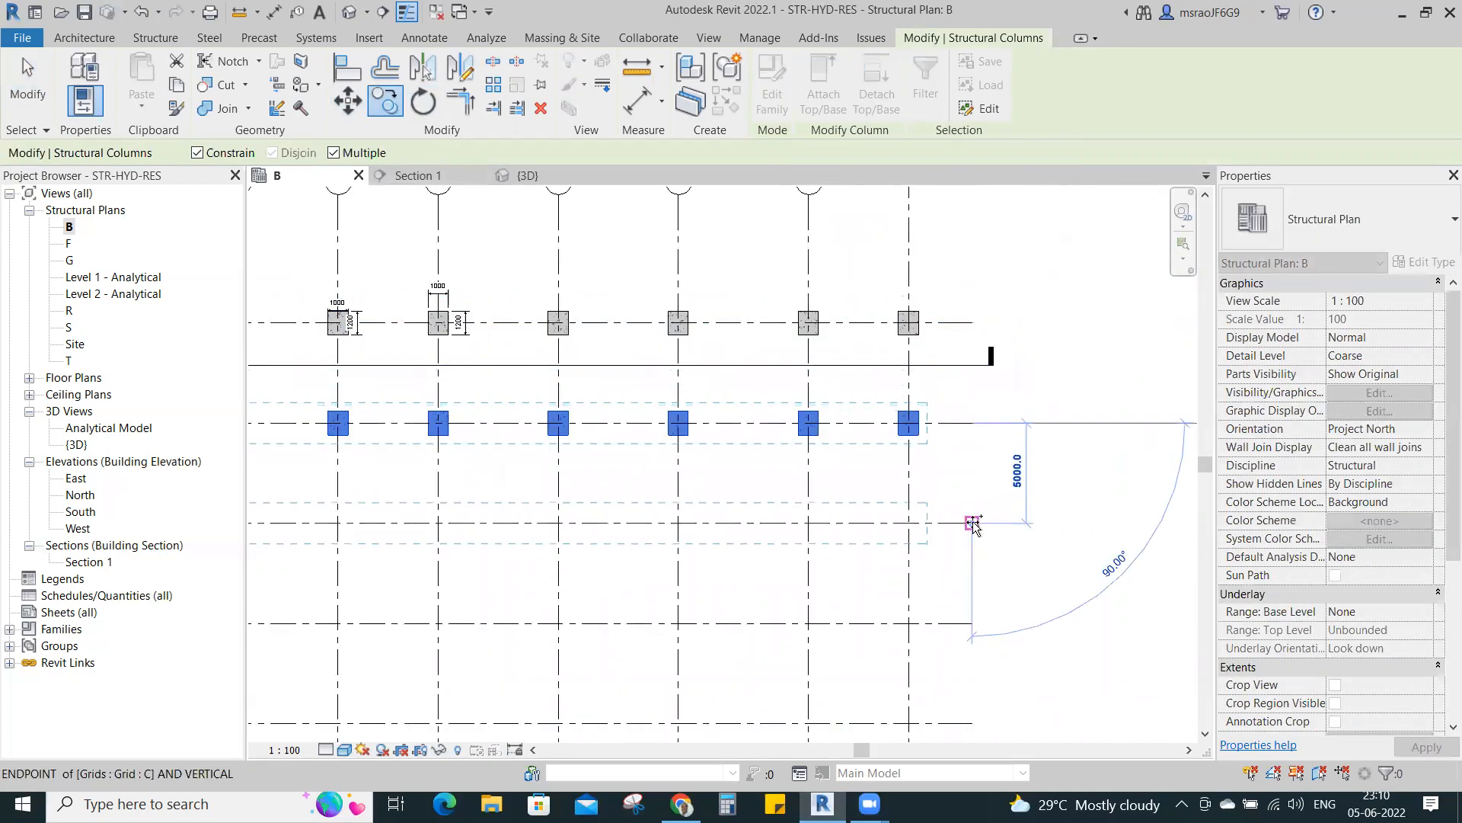
{"action": "scroll", "coordinate": [929, 305], "scroll_direction": "down", "scroll_amount": 2}
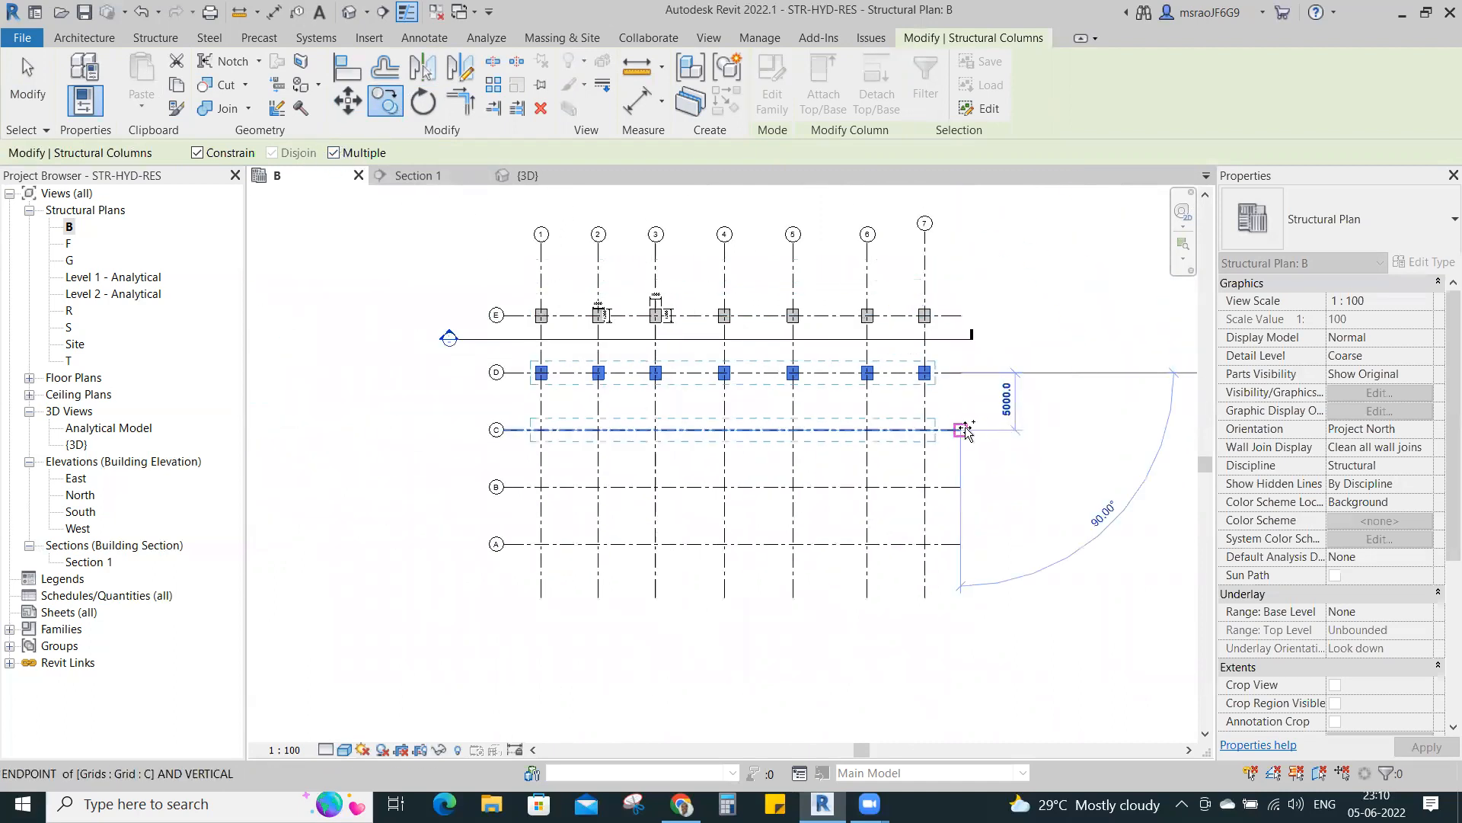
{"action": "left_click", "coordinate": [962, 428]}
{"action": "left_click", "coordinate": [962, 486]}
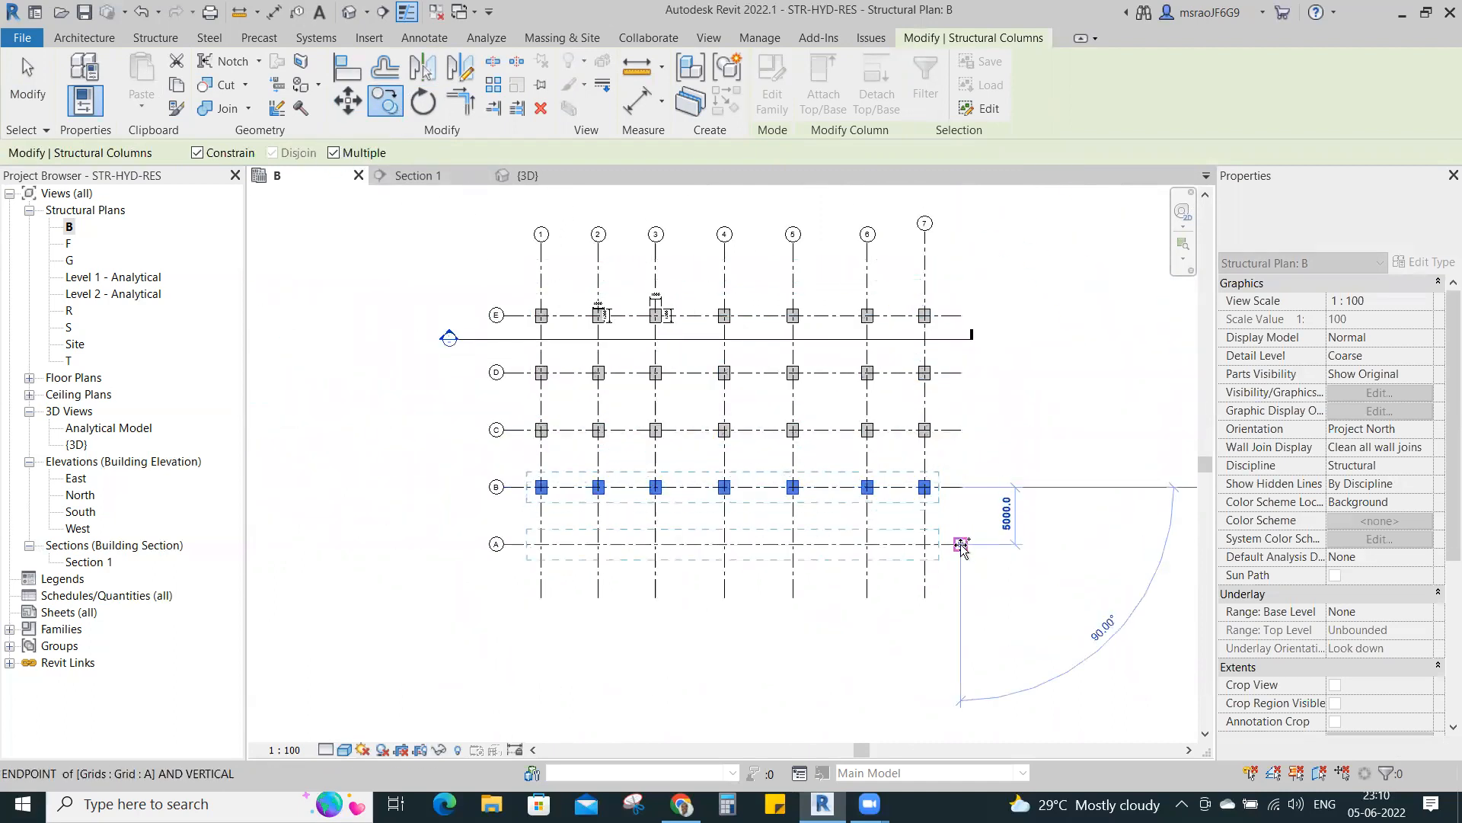
{"action": "left_click", "coordinate": [962, 544]}
{"action": "key", "text": "Escape"}
{"action": "key", "text": "Escape"}
- Inspect the copied columns in the 3D view and return to structural plan B
{"action": "left_click", "coordinate": [529, 177]}
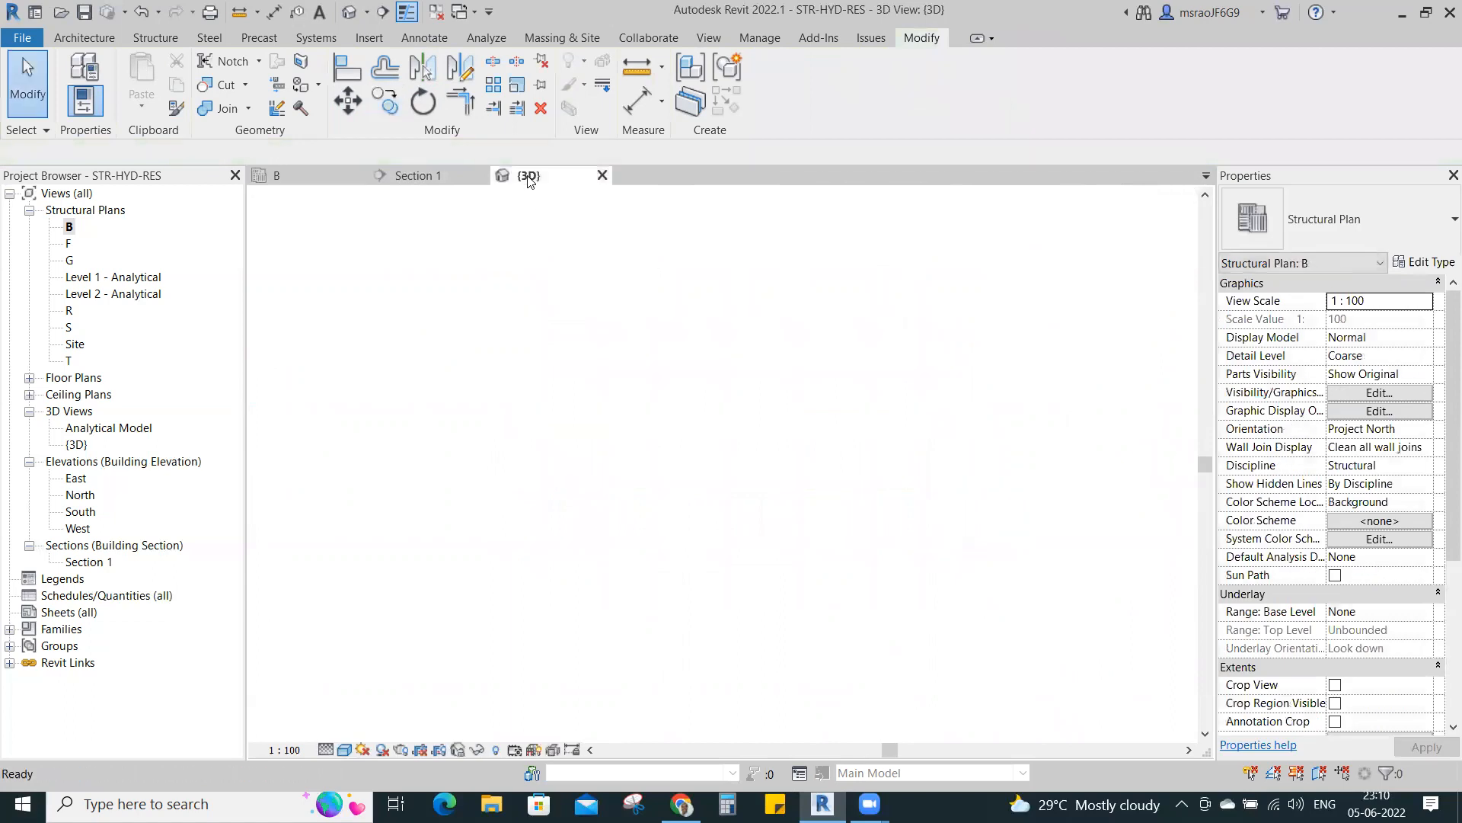
{"action": "scroll", "coordinate": [894, 442], "scroll_direction": "down", "scroll_amount": 3}
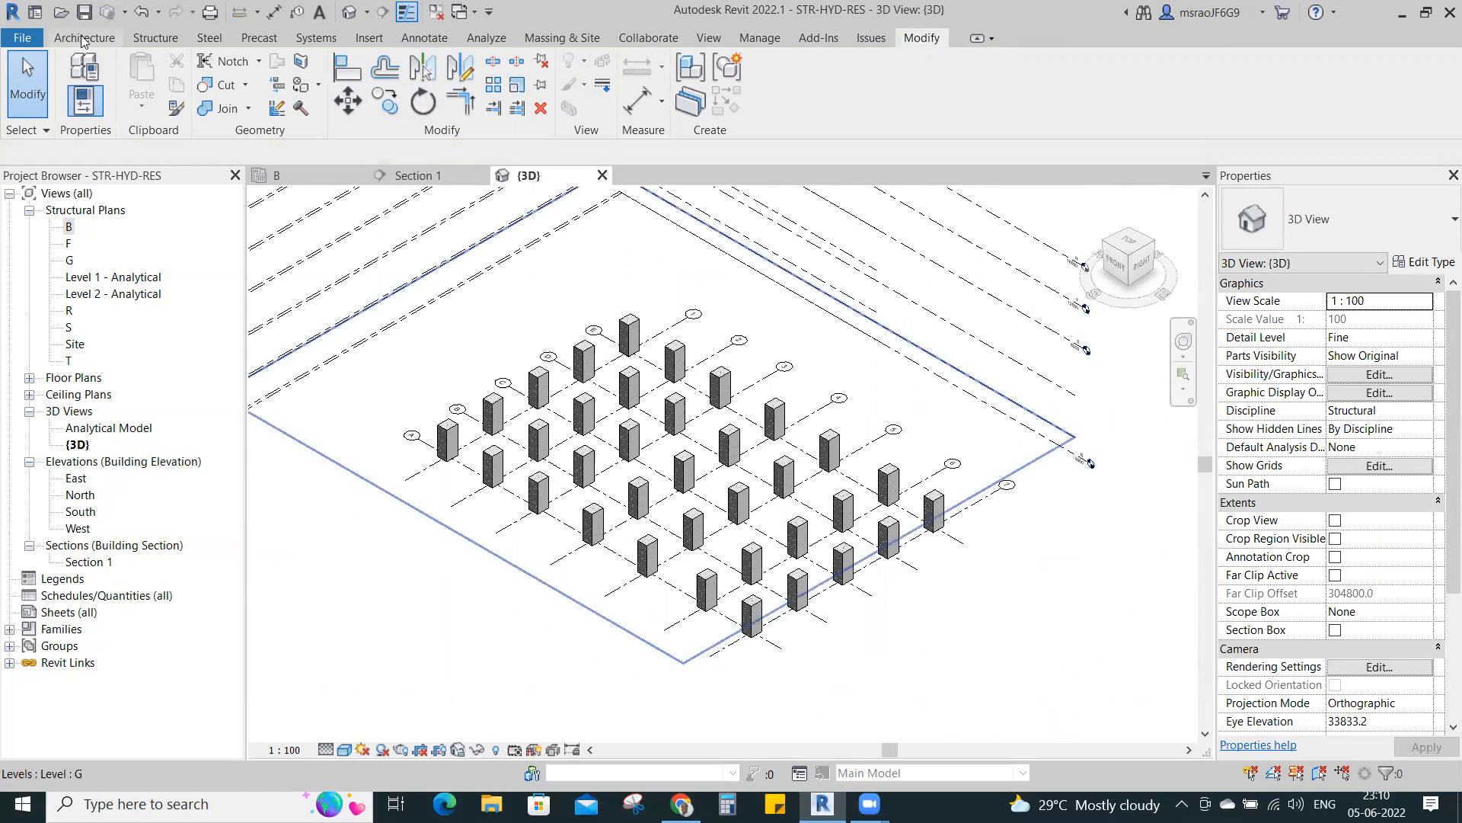
{"action": "double_click", "coordinate": [69, 226]}
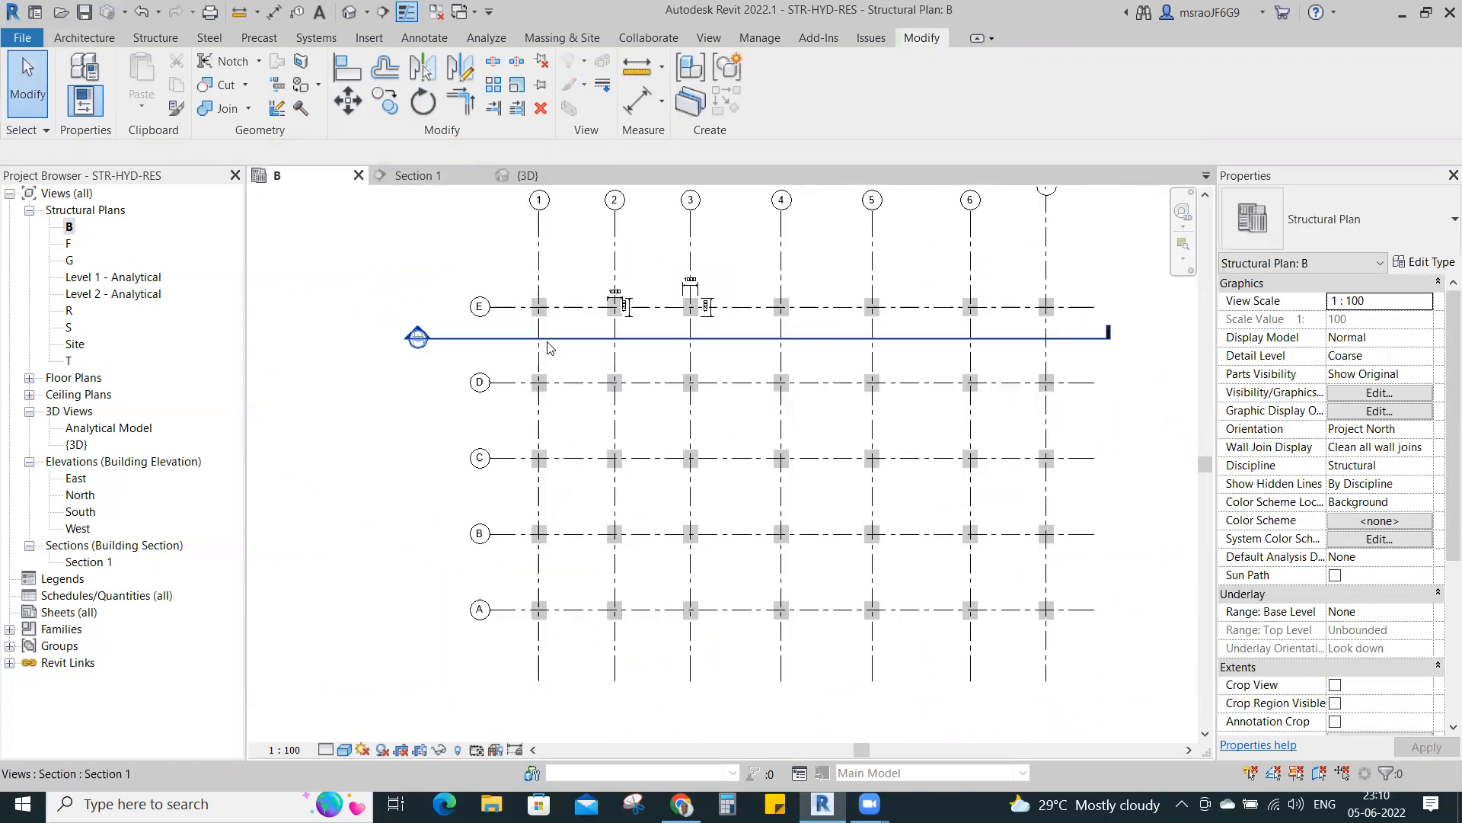
- Duplicate the type of the column at D-1 under the name 800X800
{"action": "scroll", "coordinate": [556, 368], "scroll_direction": "up", "scroll_amount": 5}
{"action": "left_click", "coordinate": [536, 390]}
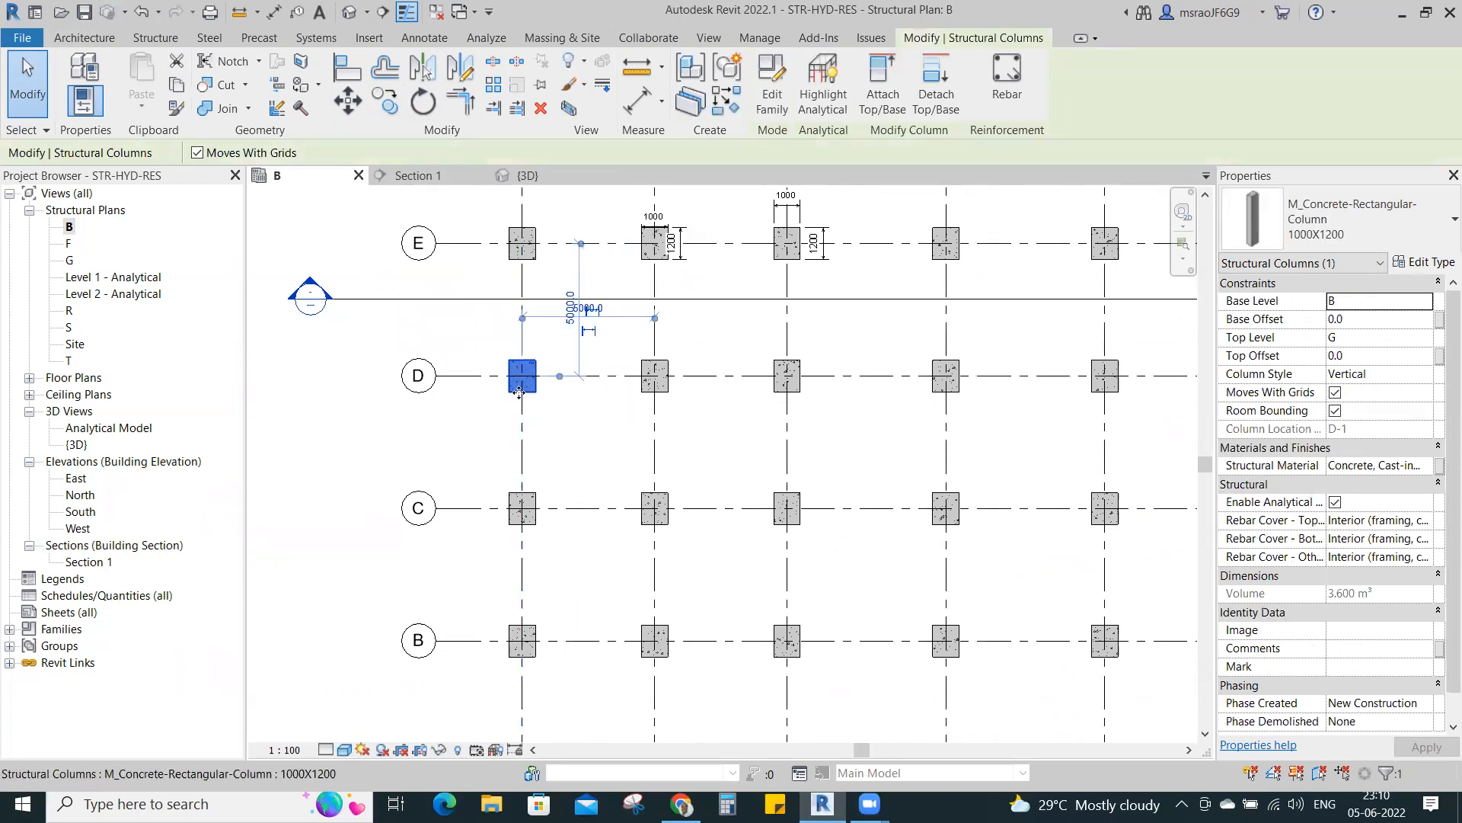
{"action": "scroll", "coordinate": [544, 388], "scroll_direction": "up", "scroll_amount": 3}
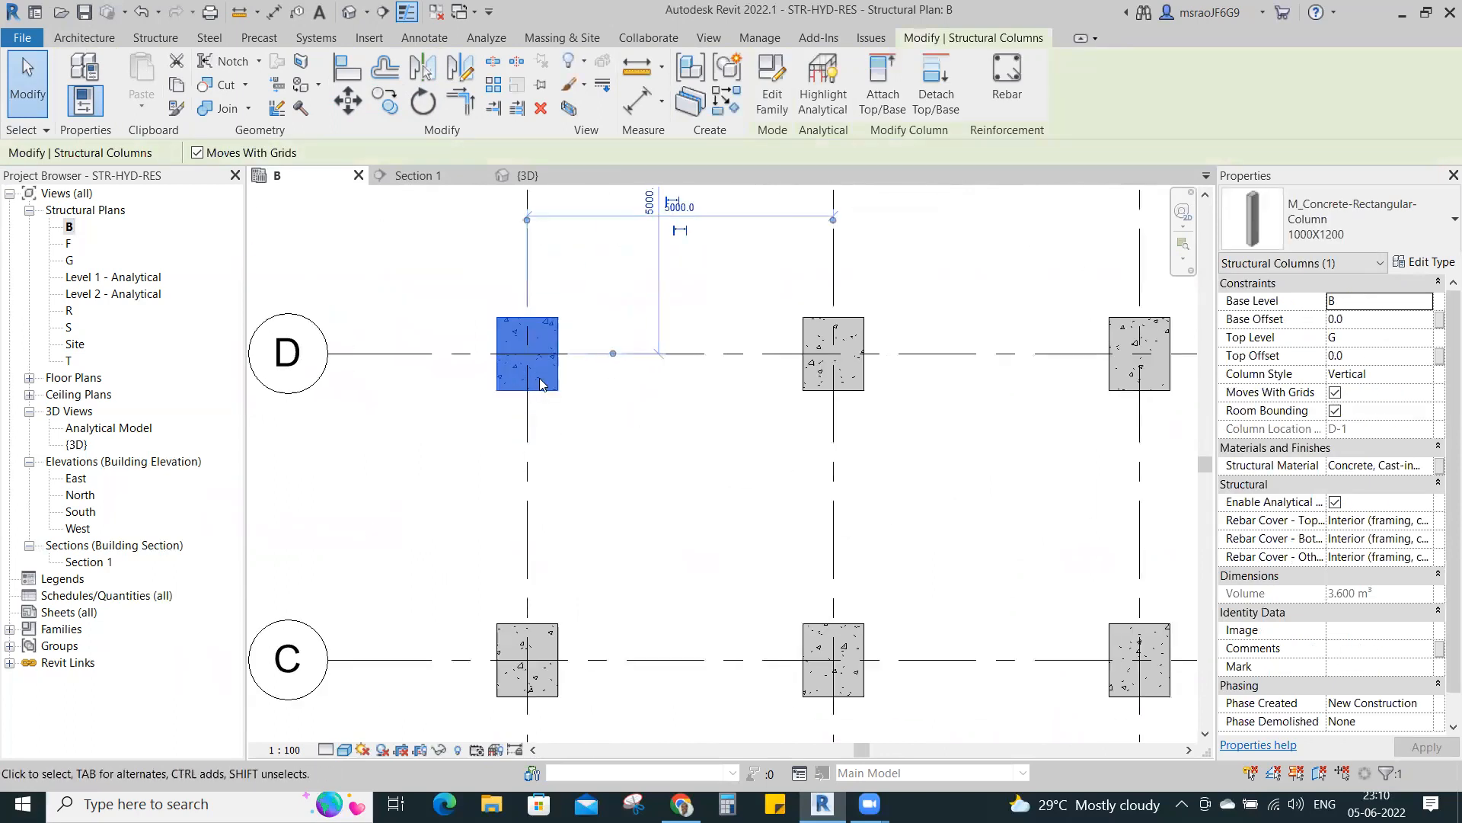
{"action": "left_click", "coordinate": [1427, 263]}
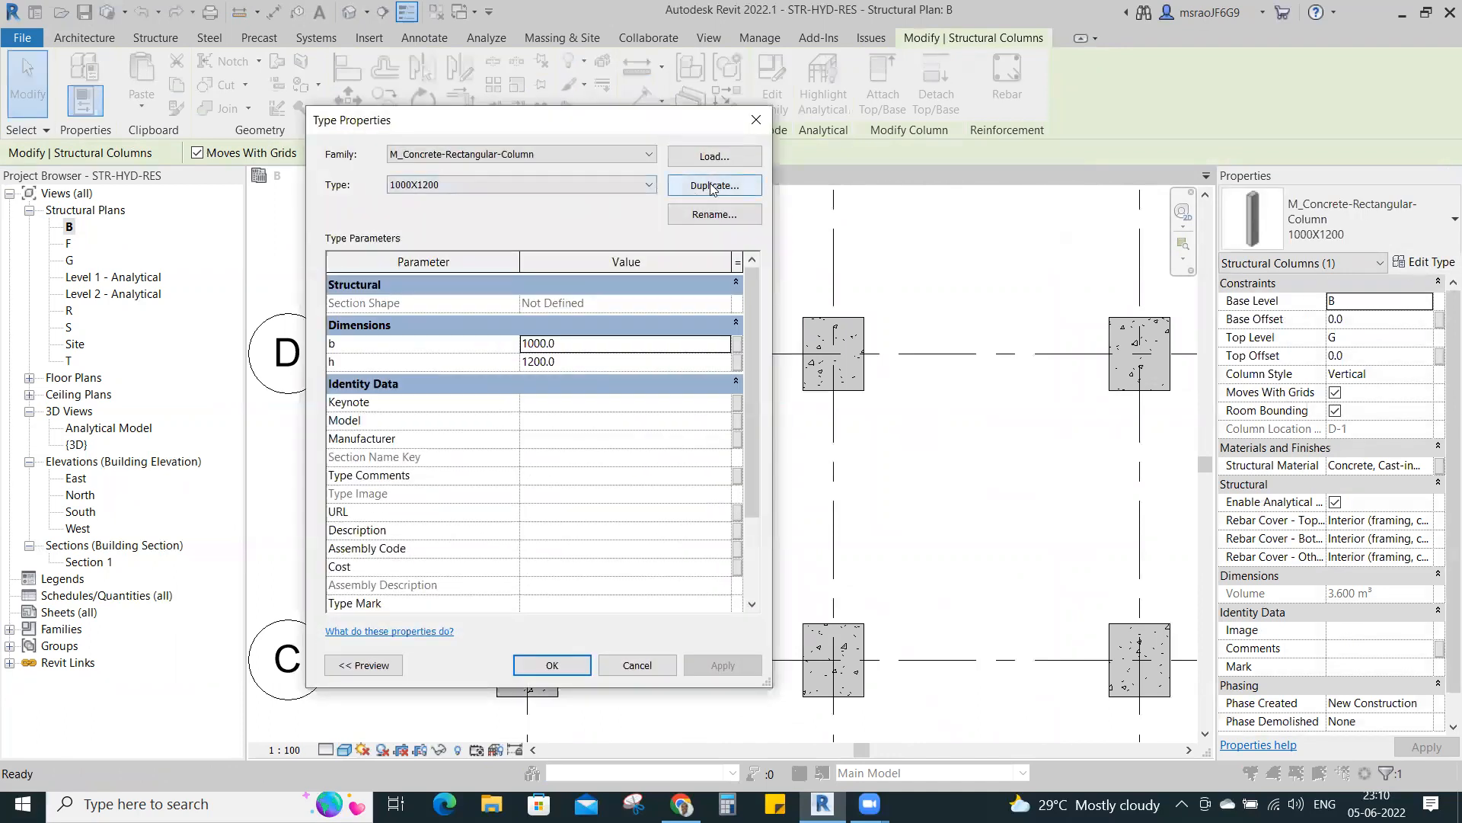
{"action": "left_click", "coordinate": [712, 188]}
{"action": "type", "text": "800X800"}
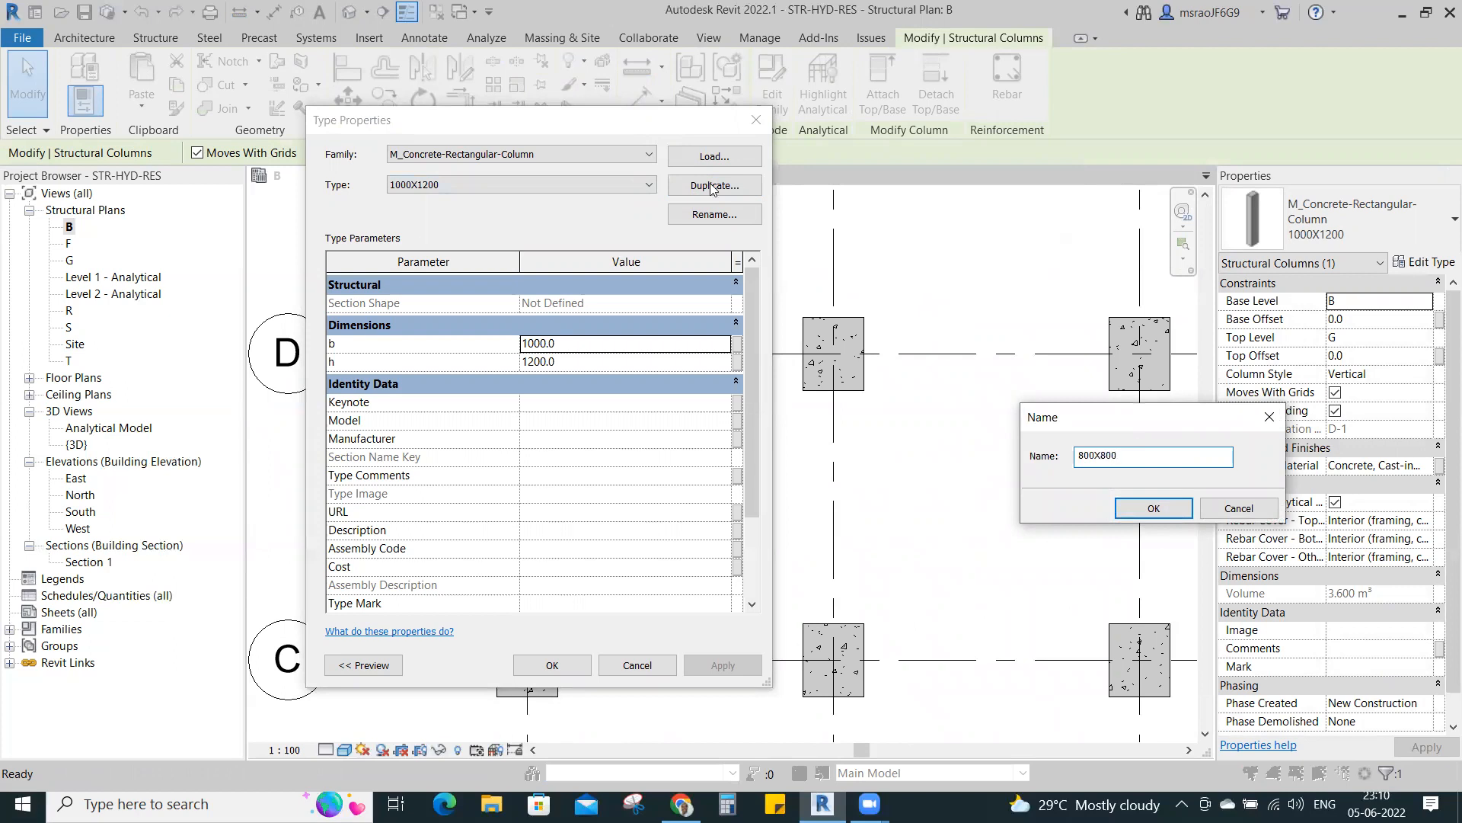
{"action": "left_click", "coordinate": [1150, 509]}
- Set both the b and h dimensions of the 800X800 type to 800 and apply it to the D-1 column
{"action": "left_click", "coordinate": [602, 348]}
{"action": "type", "text": "800"}
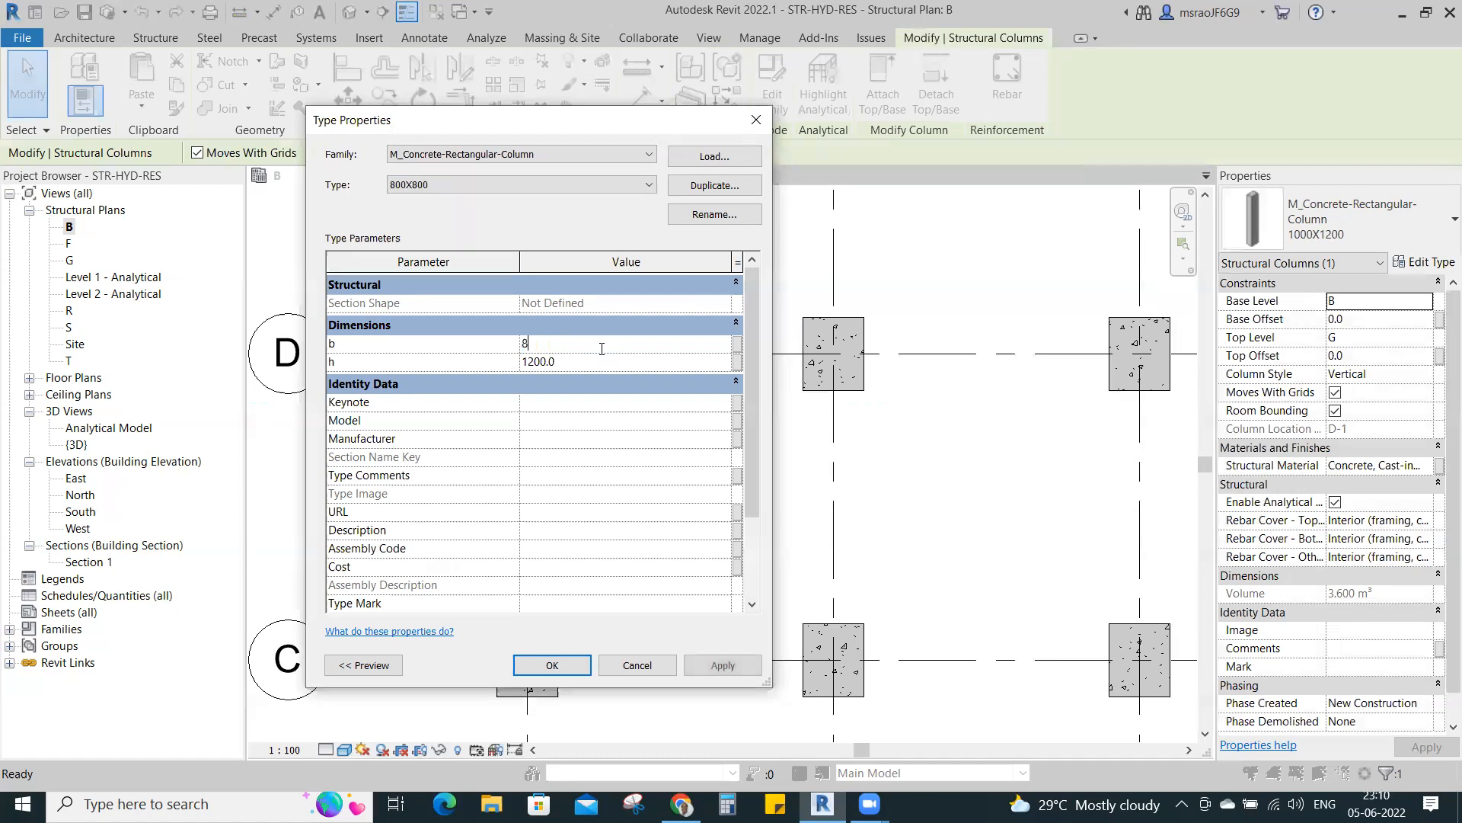
{"action": "type", "text": "800"}
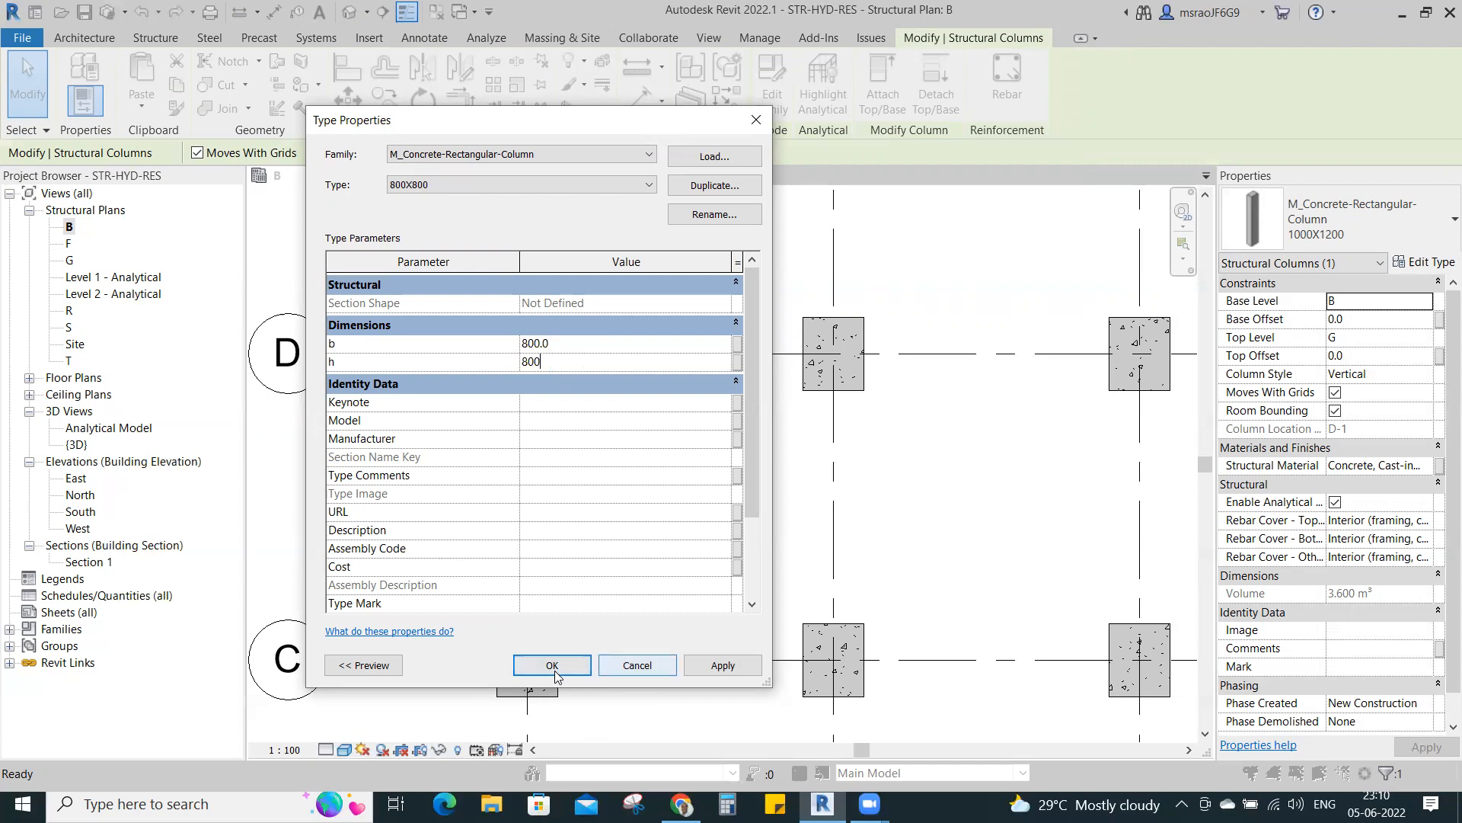
{"action": "left_click", "coordinate": [552, 665]}
{"action": "left_click", "coordinate": [695, 515]}
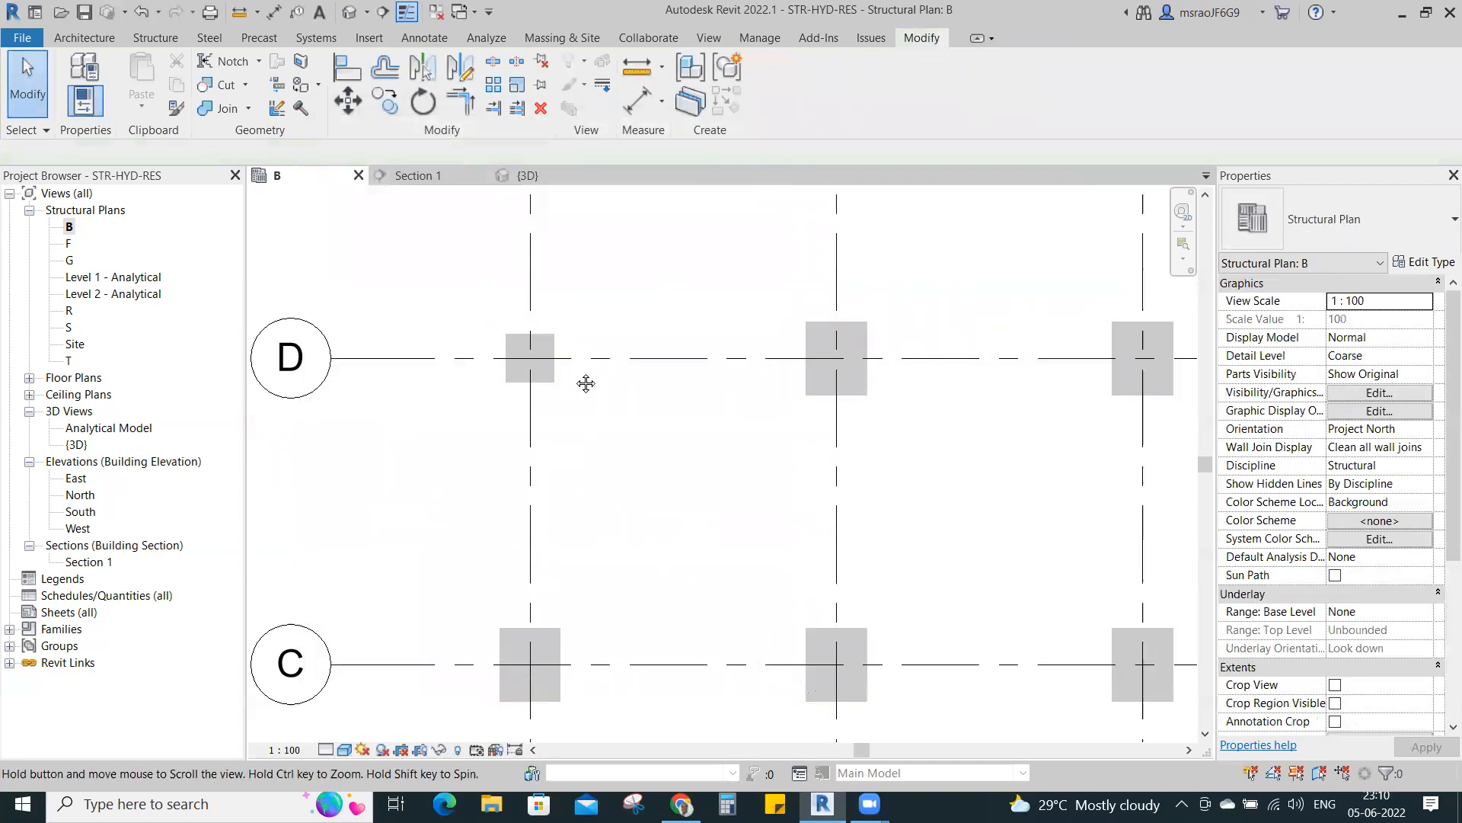
{"action": "middle_click_drag", "start_coordinate": [532, 354], "coordinate": [555, 477]}
{"action": "key", "text": "d"}
{"action": "key", "text": "i"}
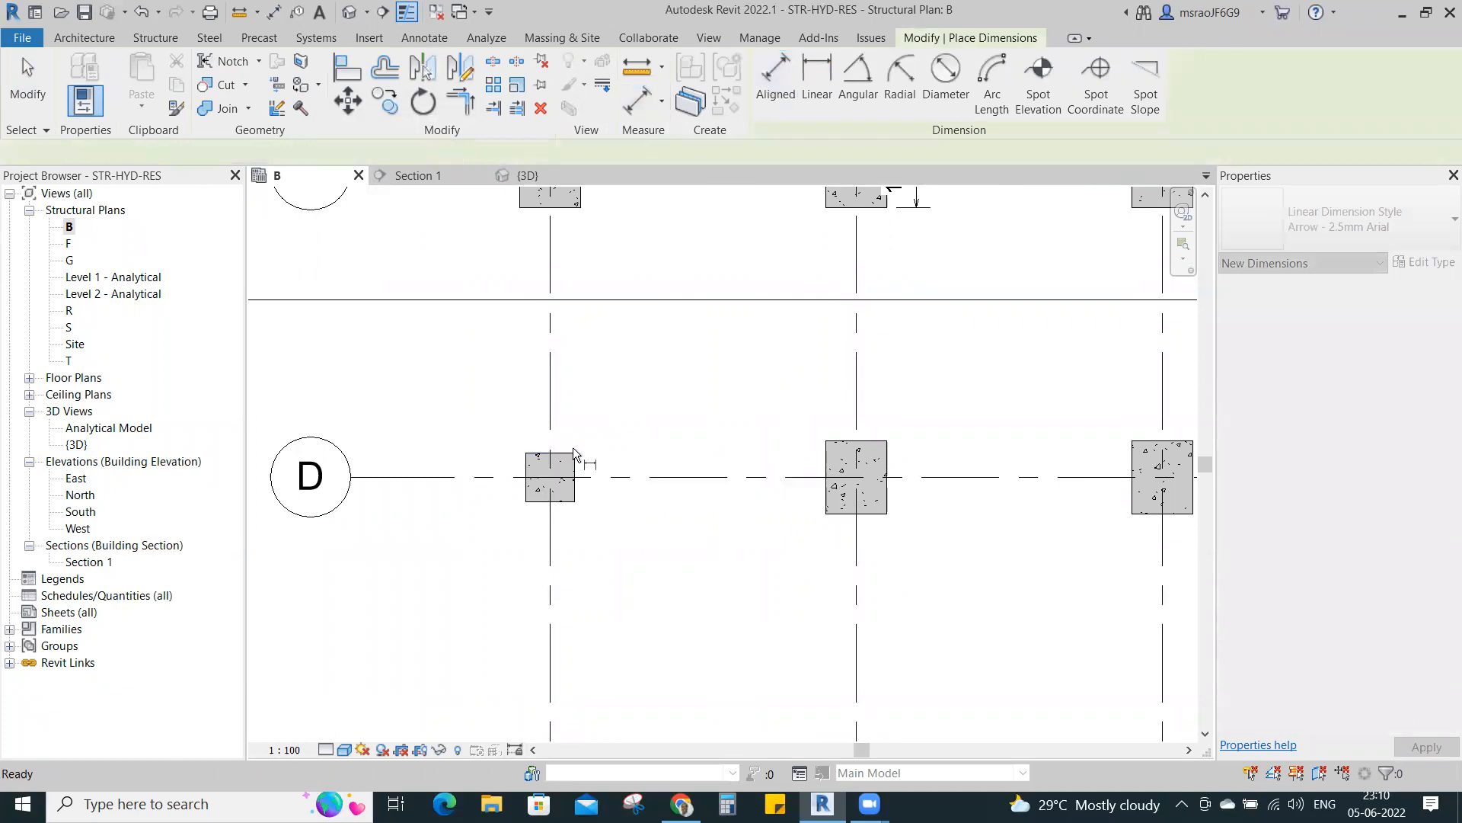
{"action": "key", "text": "Escape"}
- Change the type of the column at A-7 to 800X800
{"action": "scroll", "coordinate": [571, 457], "scroll_direction": "down", "scroll_amount": 5}
{"action": "scroll", "coordinate": [1052, 698], "scroll_direction": "up", "scroll_amount": 3}
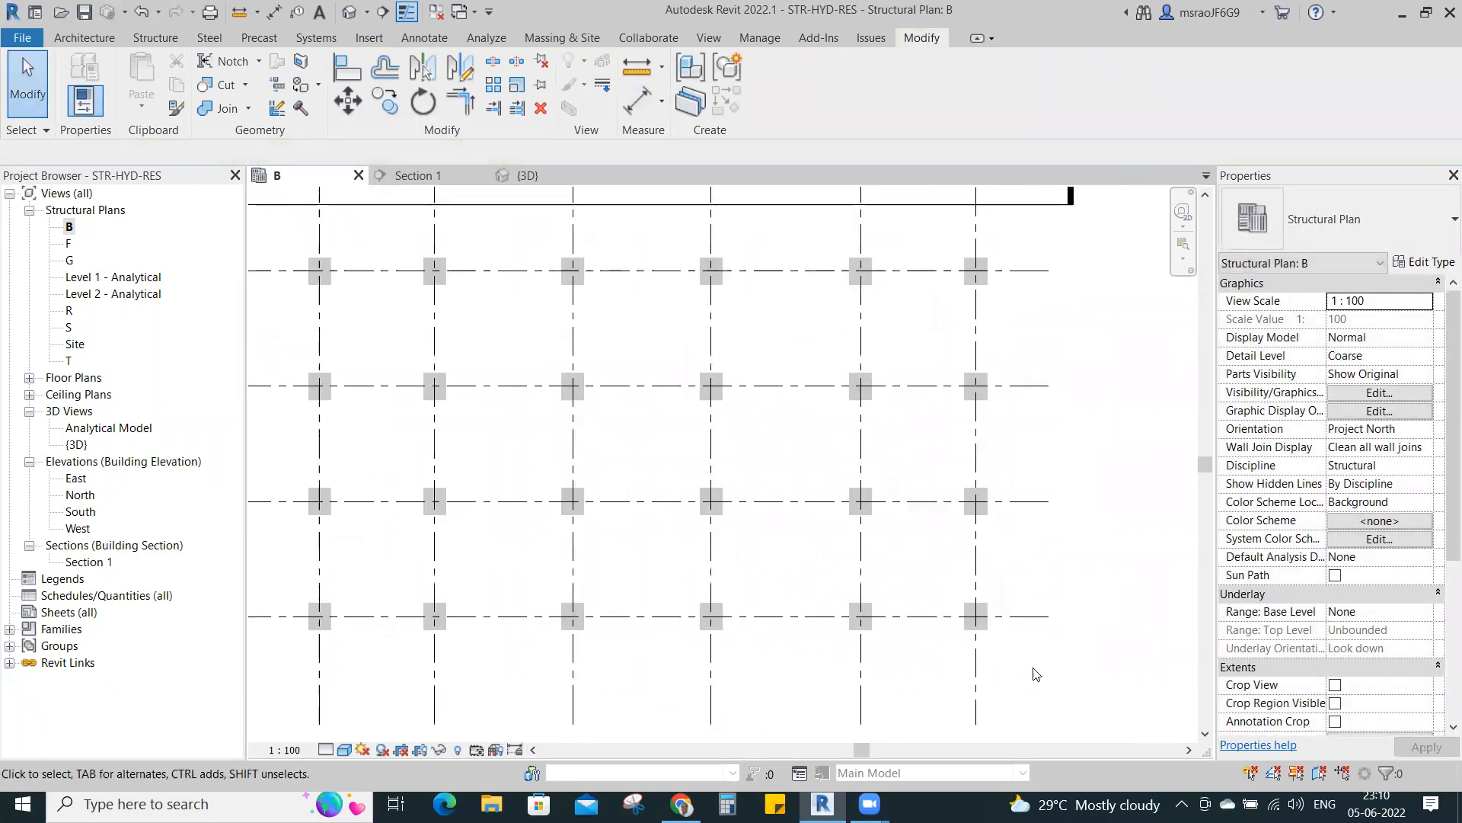
{"action": "left_click", "coordinate": [976, 615]}
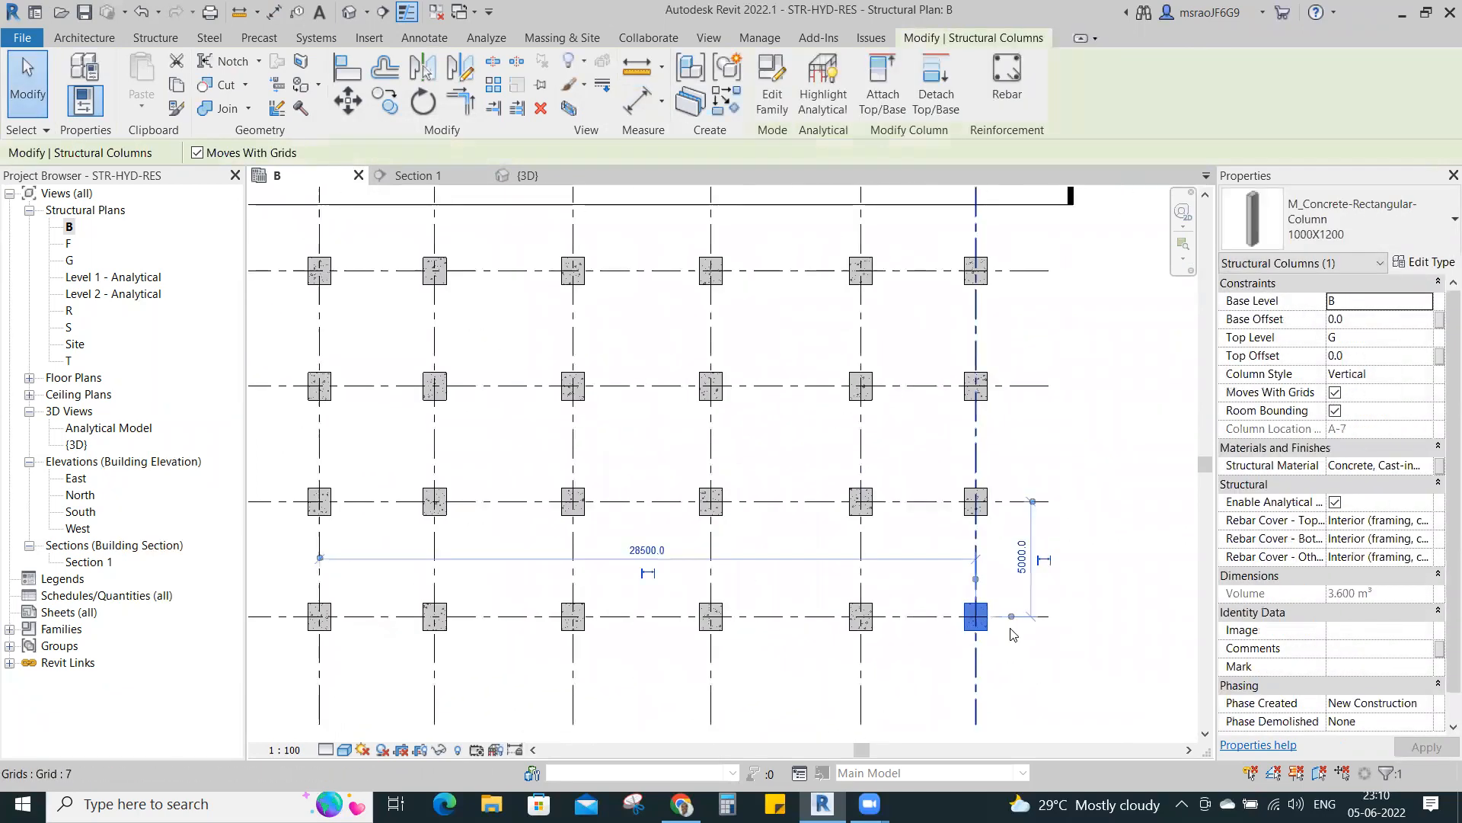
{"action": "left_click", "coordinate": [1340, 225]}
{"action": "left_click", "coordinate": [1277, 404]}
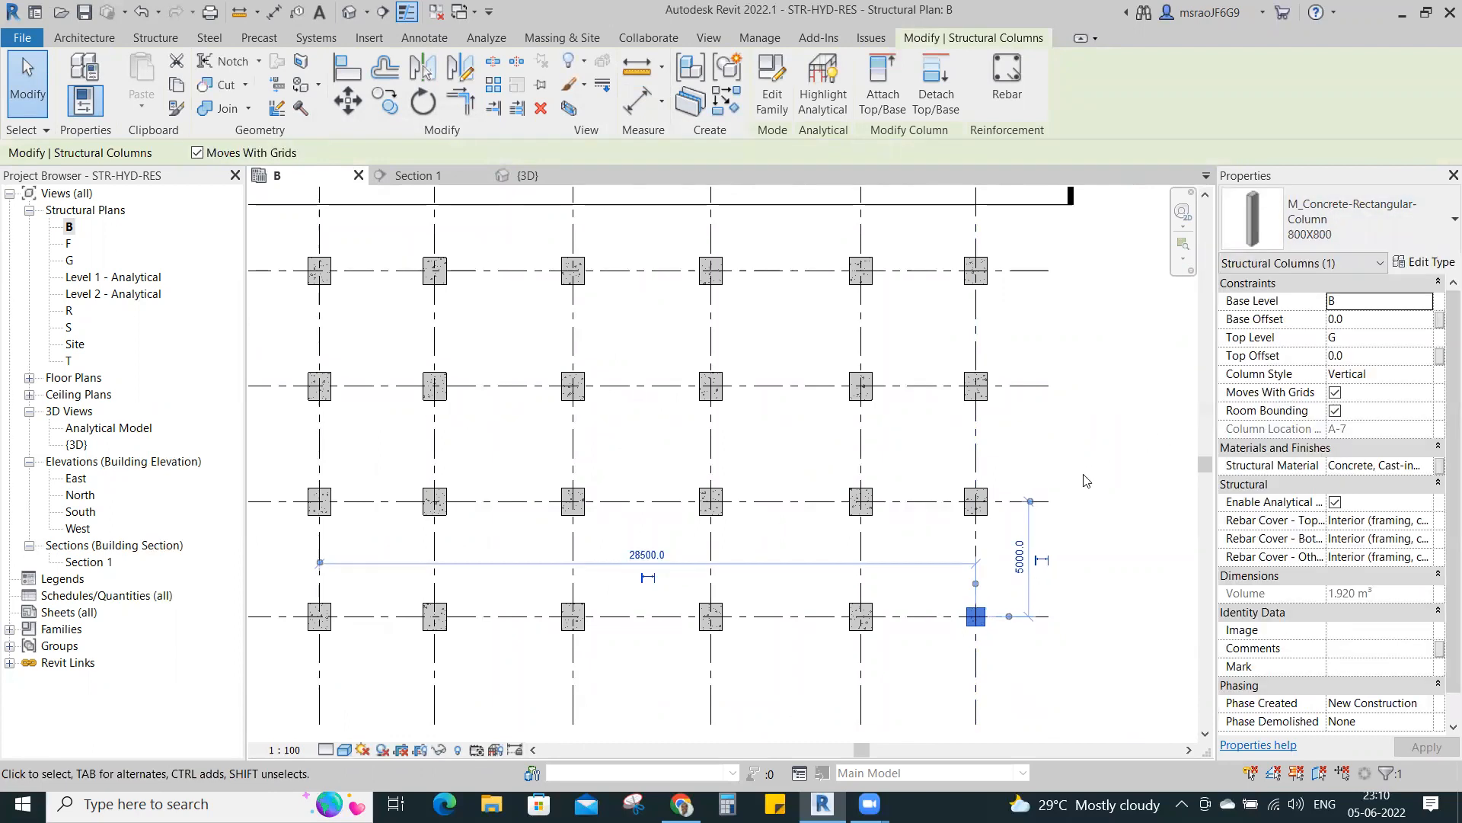
- Check the columns in 3D, and in structural plan B change all structural columns, excluding the dimensions, to type 800X800
{"action": "left_click", "coordinate": [1086, 467]}
{"action": "key", "text": "z"}
{"action": "key", "text": "f"}
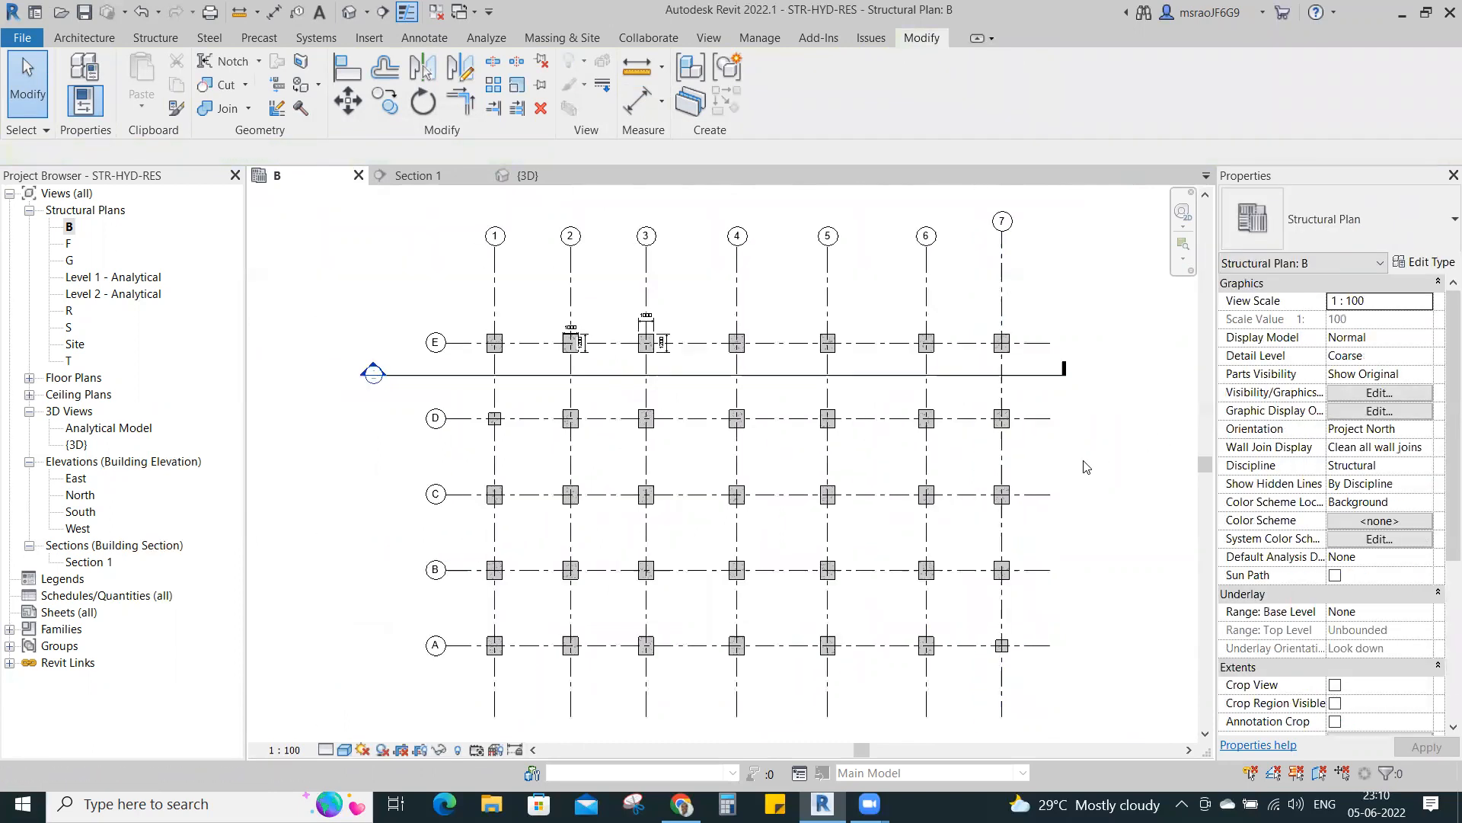
{"action": "left_click", "coordinate": [528, 175]}
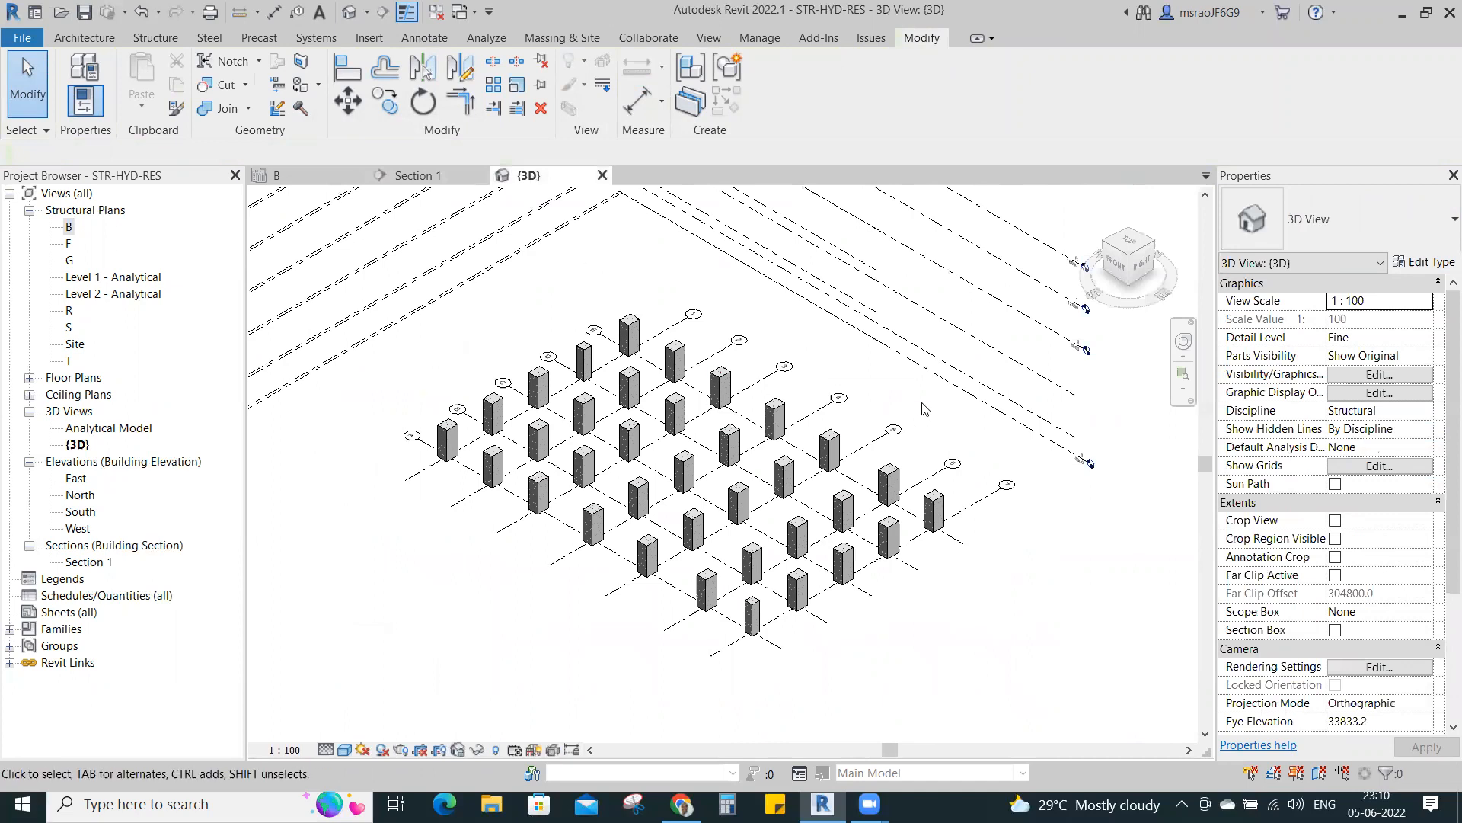
{"action": "left_click", "coordinate": [276, 175]}
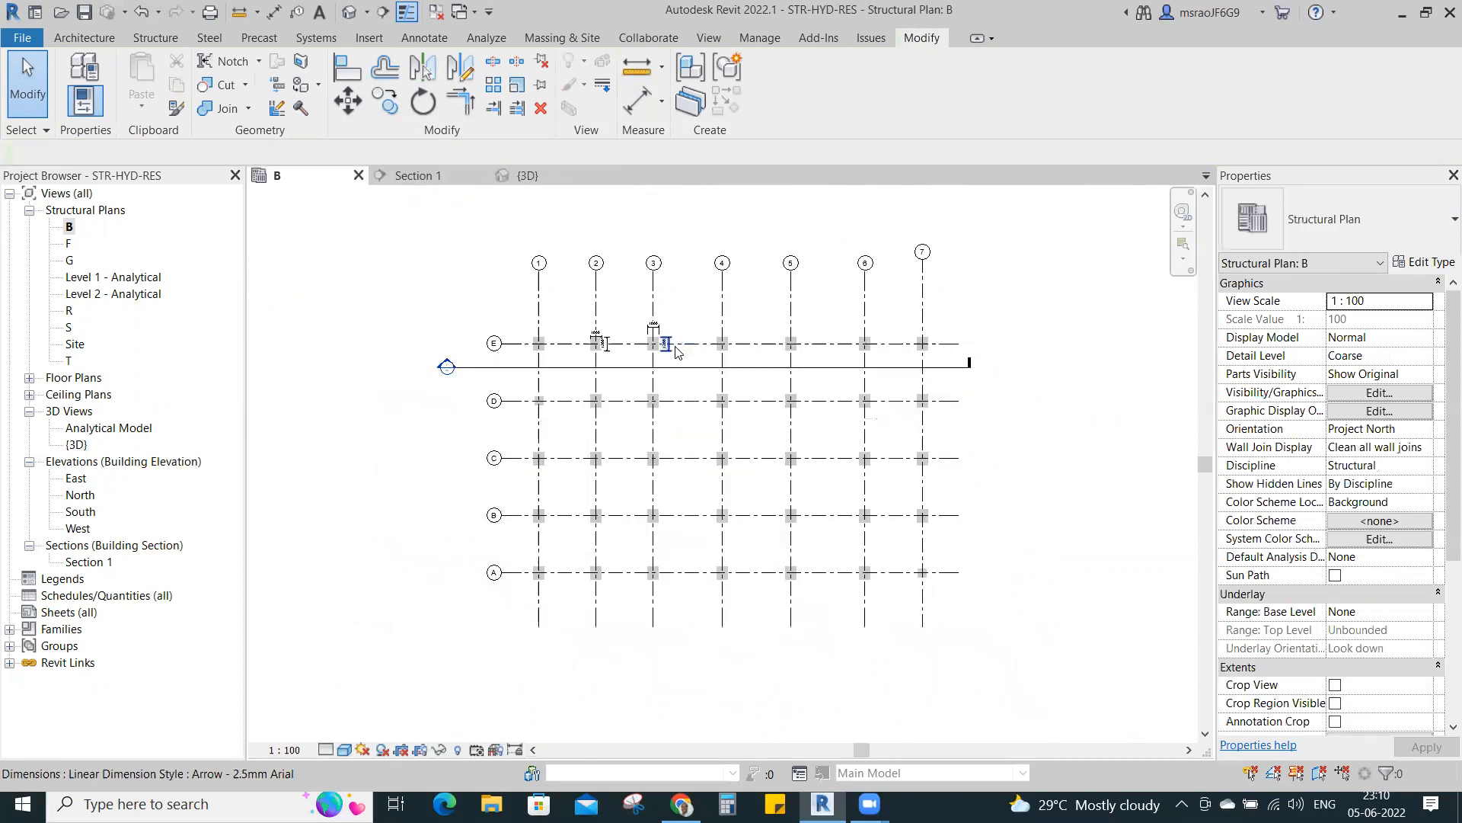
{"action": "left_click_drag", "start_coordinate": [542, 320], "coordinate": [1001, 579]}
{"action": "left_click", "coordinate": [770, 80]}
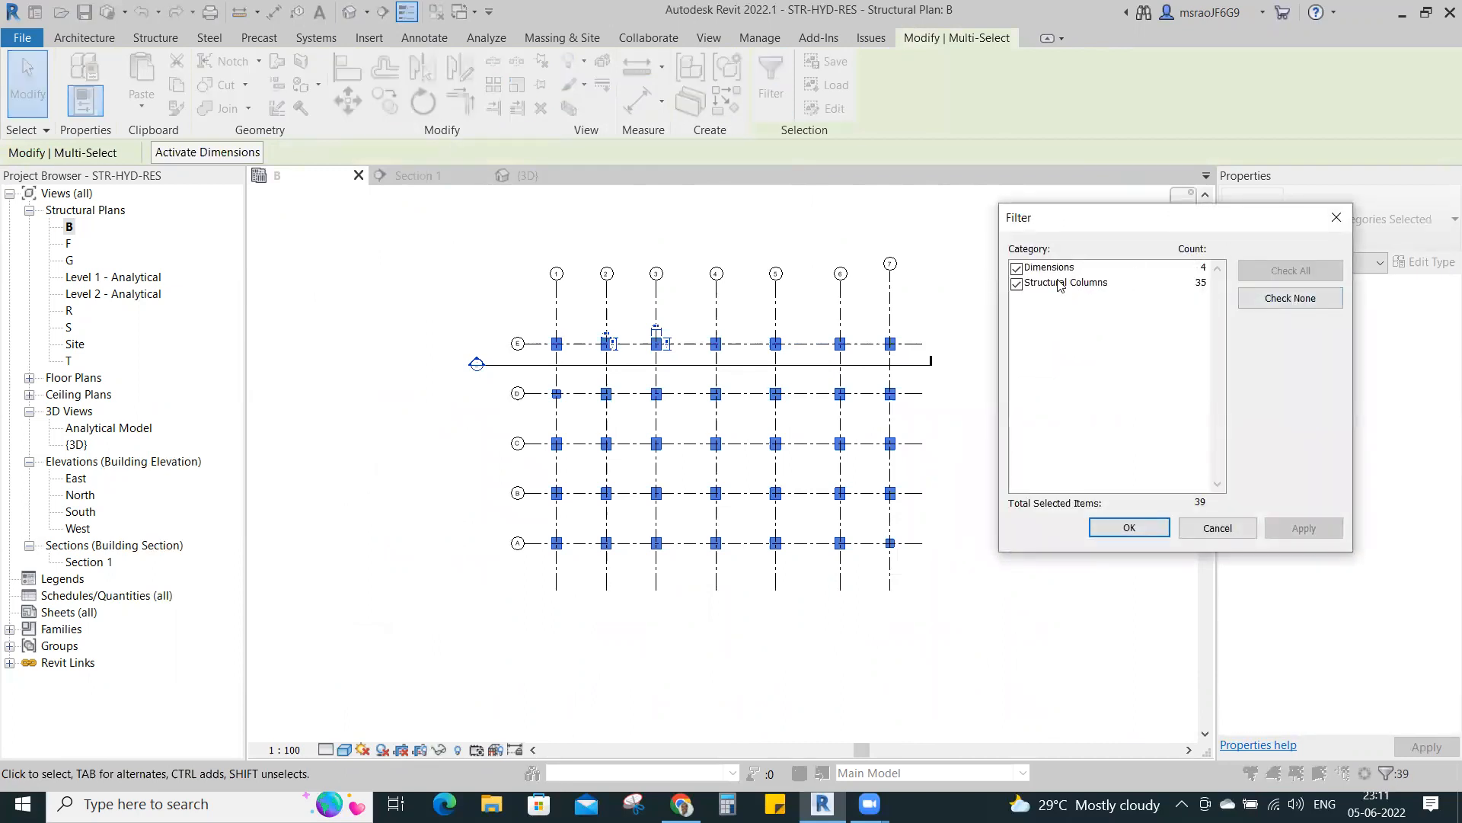
{"action": "left_click", "coordinate": [1017, 268]}
{"action": "left_click", "coordinate": [1130, 527]}
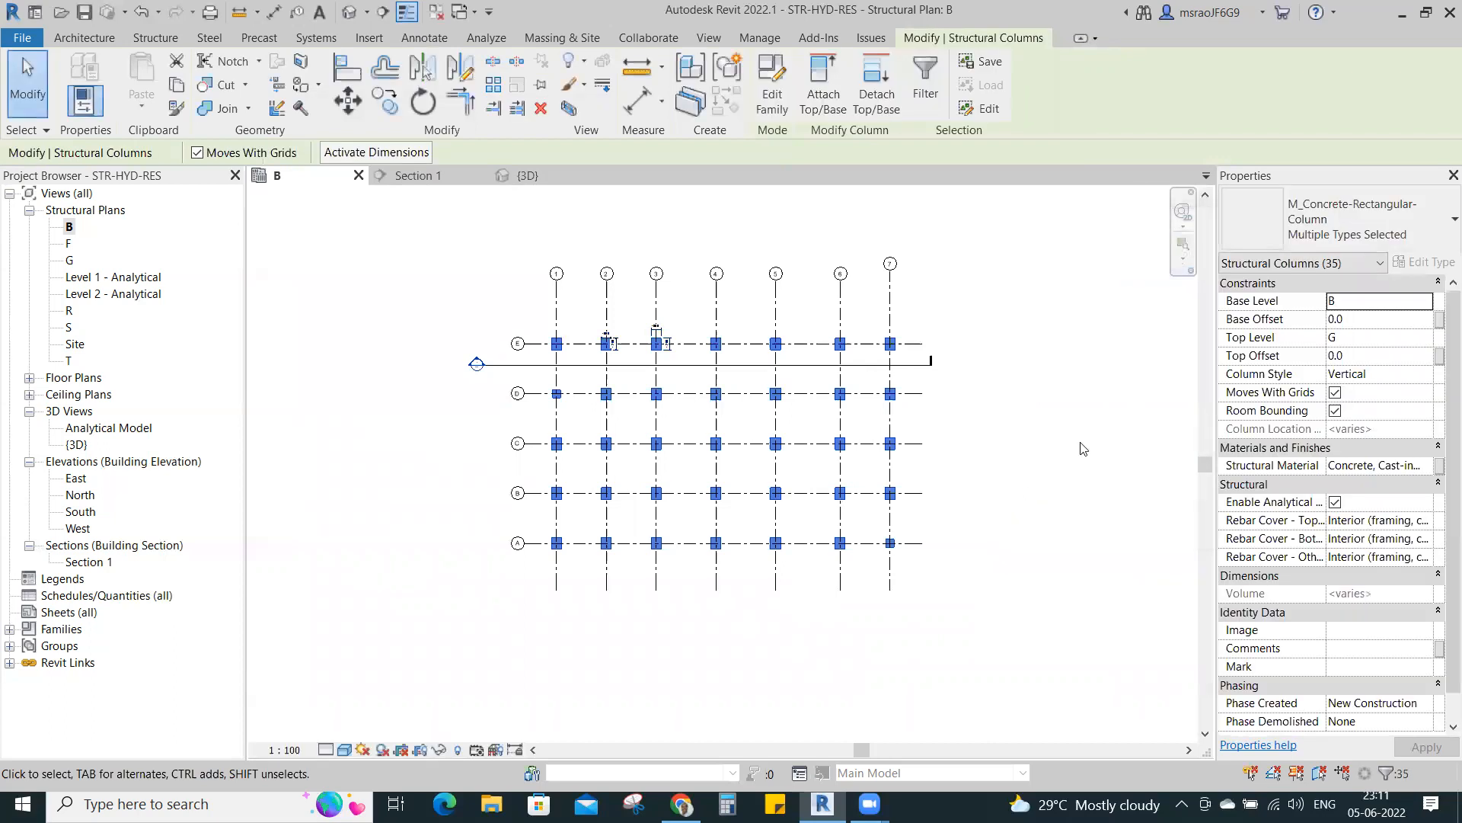
{"action": "left_click", "coordinate": [1335, 221]}
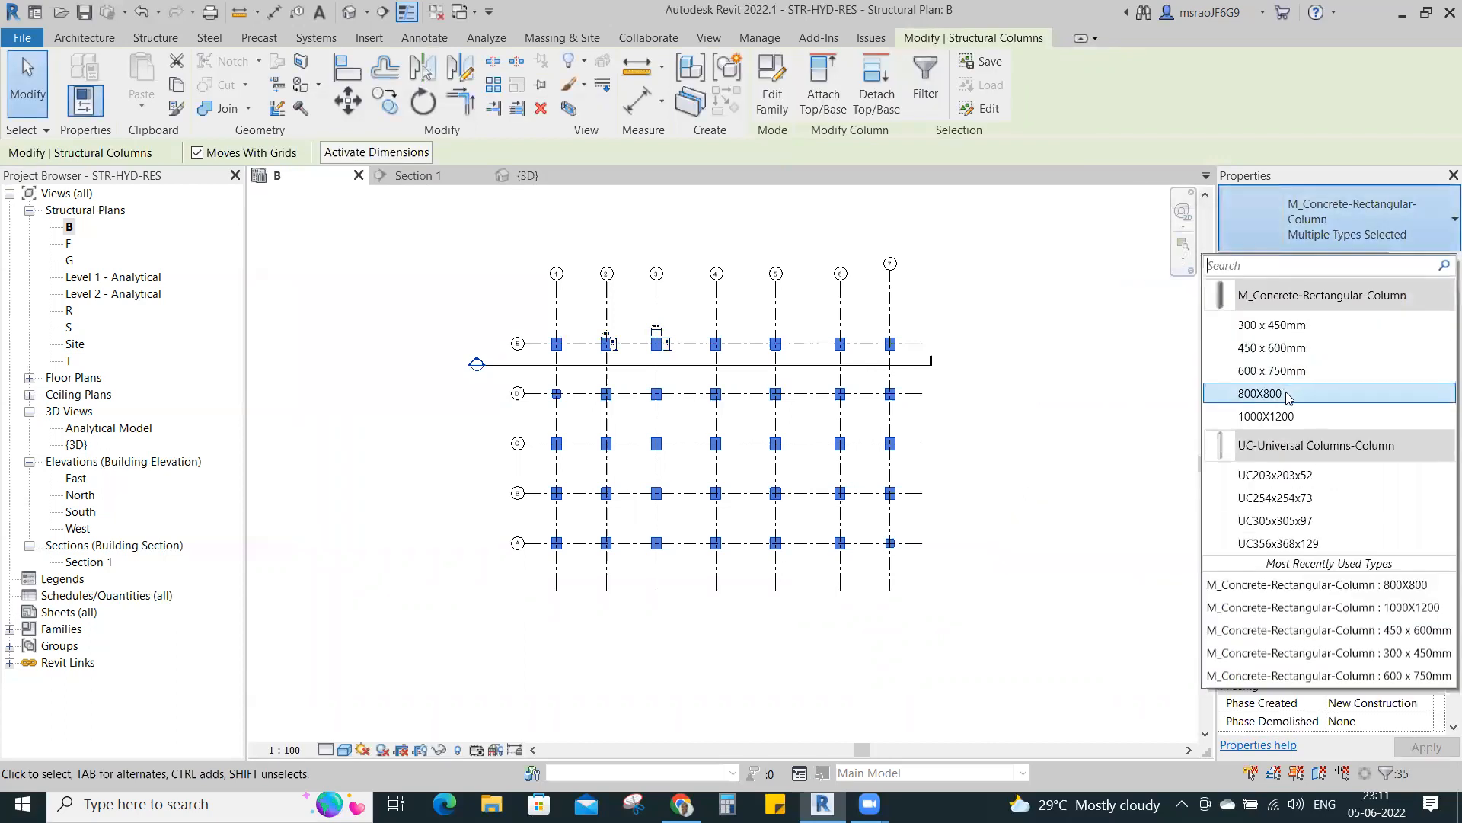
{"action": "left_click", "coordinate": [1260, 393]}
{"action": "left_click", "coordinate": [1023, 399]}
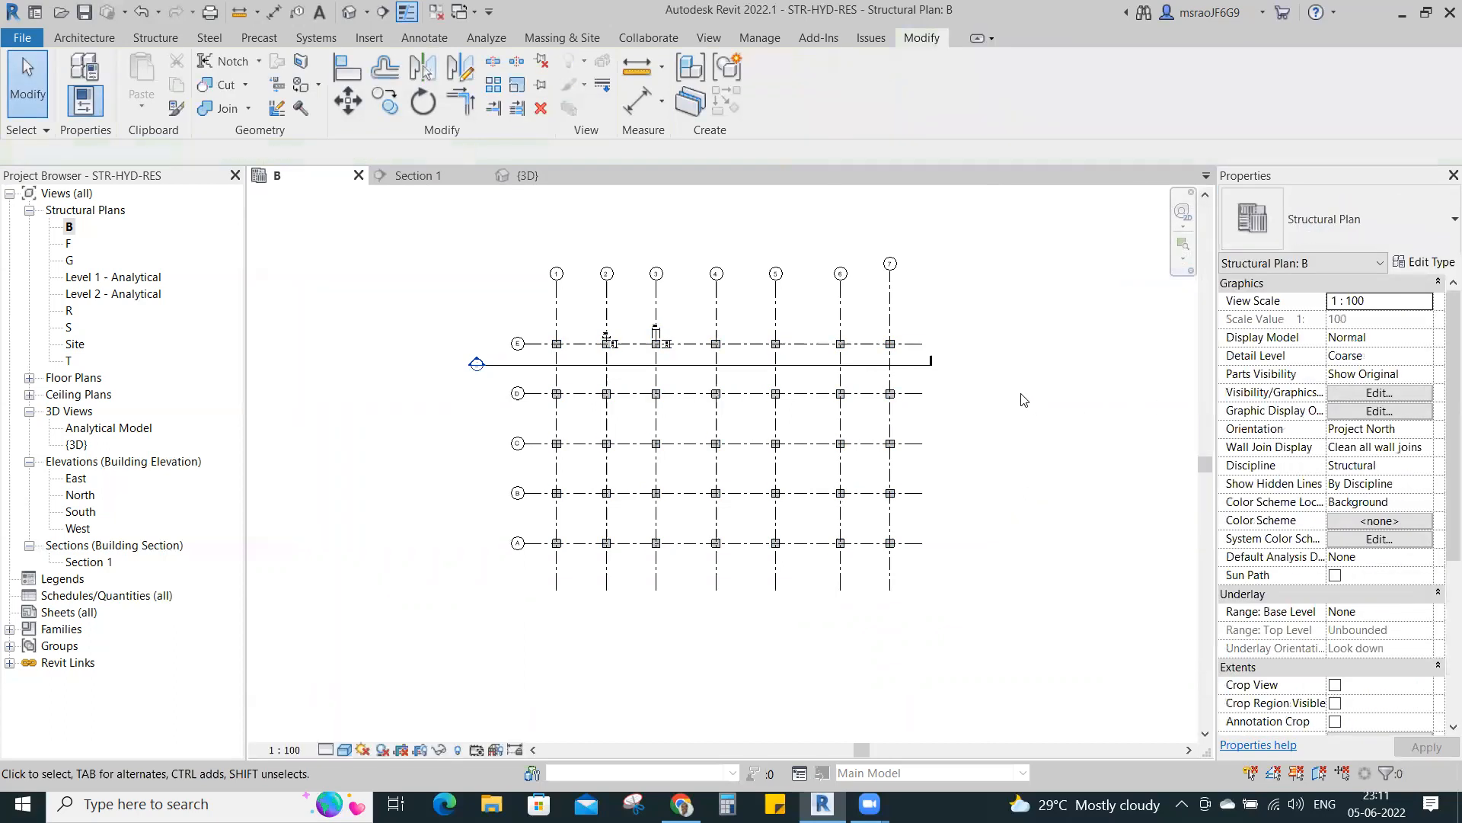
- Examine the retyped columns in the 3D view, structural plan B and Section 1, including a close look in 3D
{"action": "left_click", "coordinate": [522, 177]}
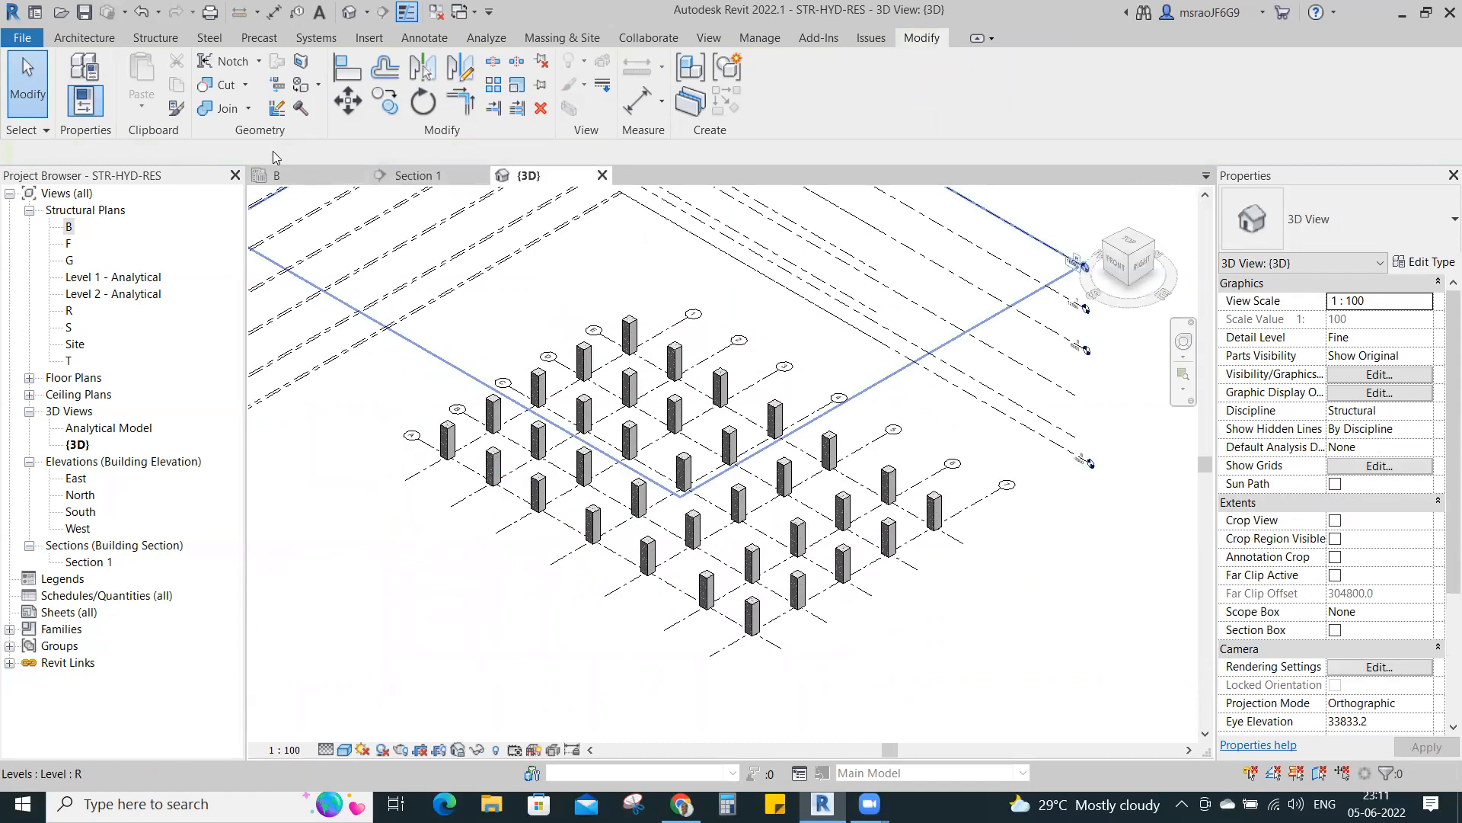
{"action": "left_click", "coordinate": [283, 176]}
{"action": "left_click", "coordinate": [415, 176]}
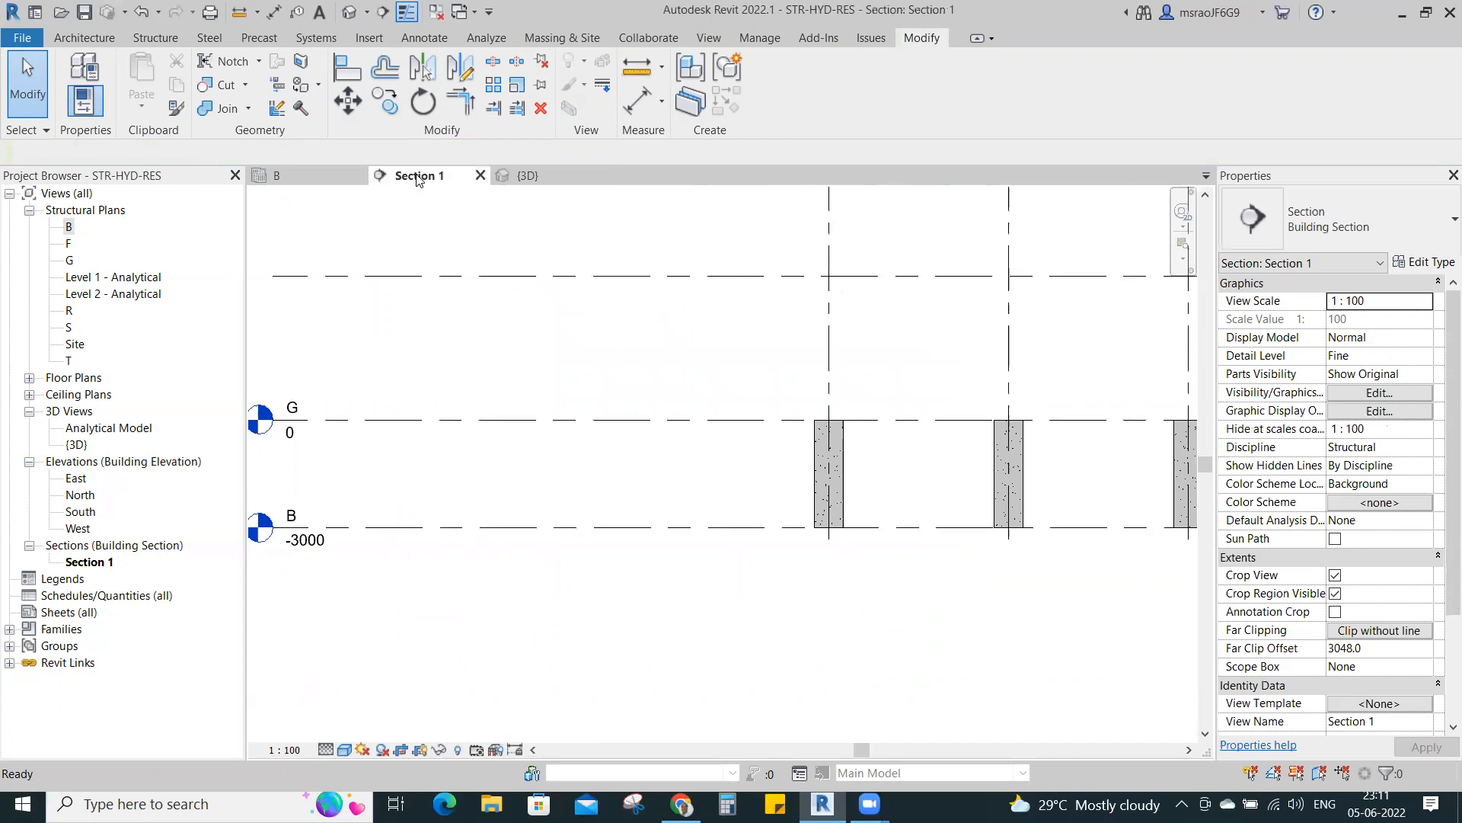
{"action": "left_click", "coordinate": [531, 177]}
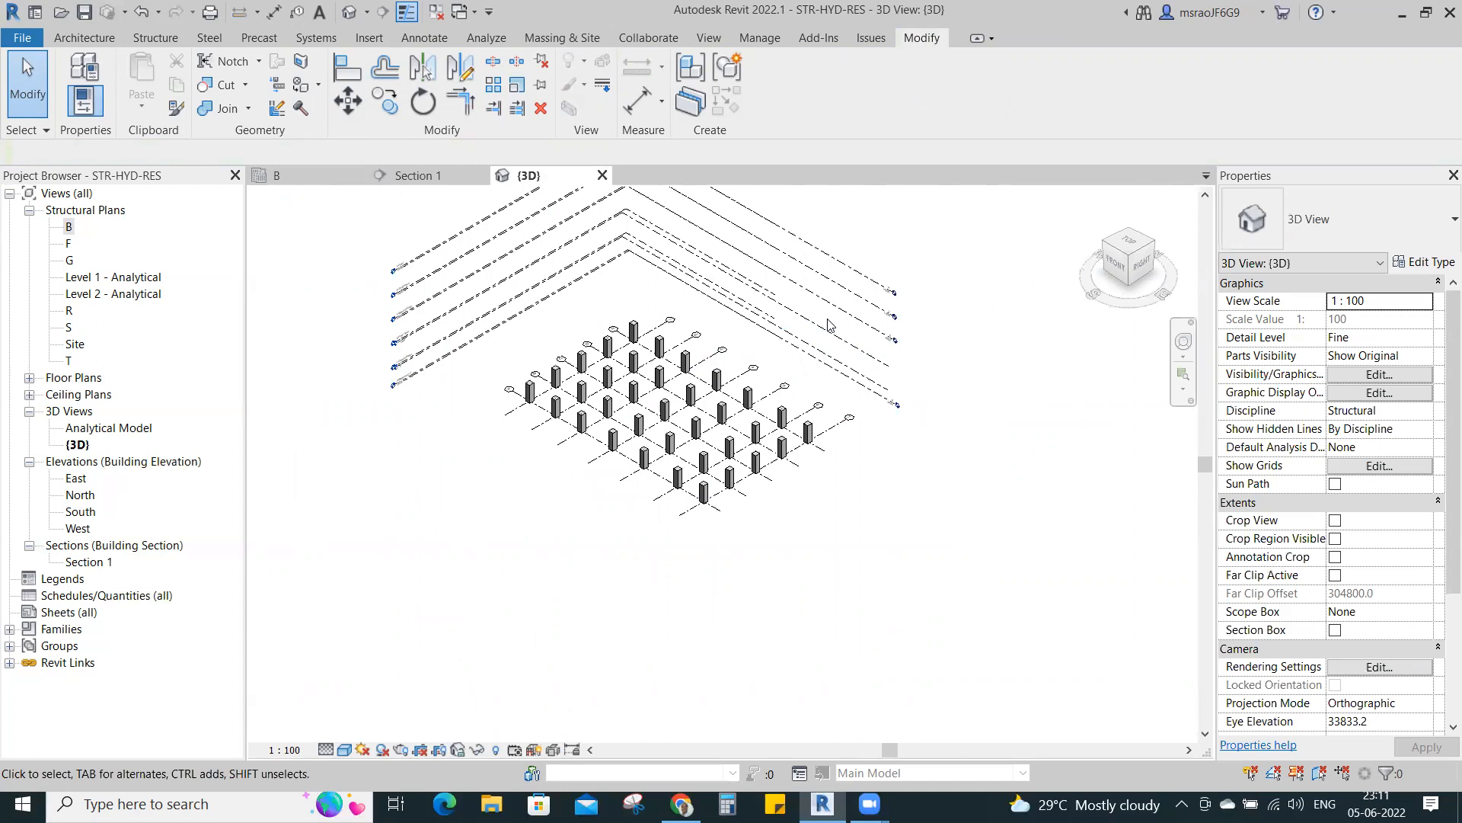
{"action": "scroll", "coordinate": [642, 457], "scroll_direction": "up", "scroll_amount": 5}
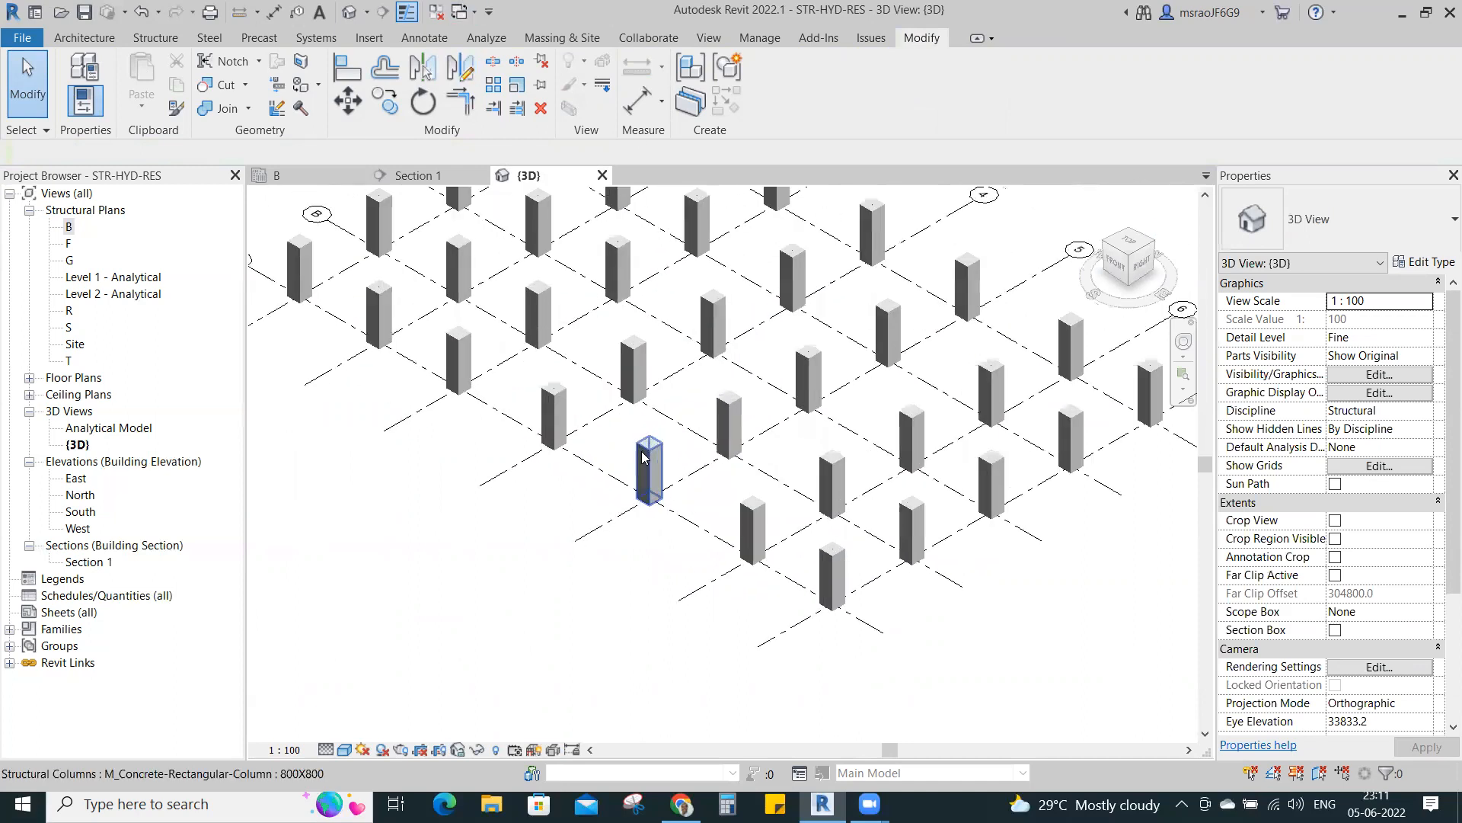
{"action": "scroll", "coordinate": [642, 457], "scroll_direction": "up", "scroll_amount": 2}
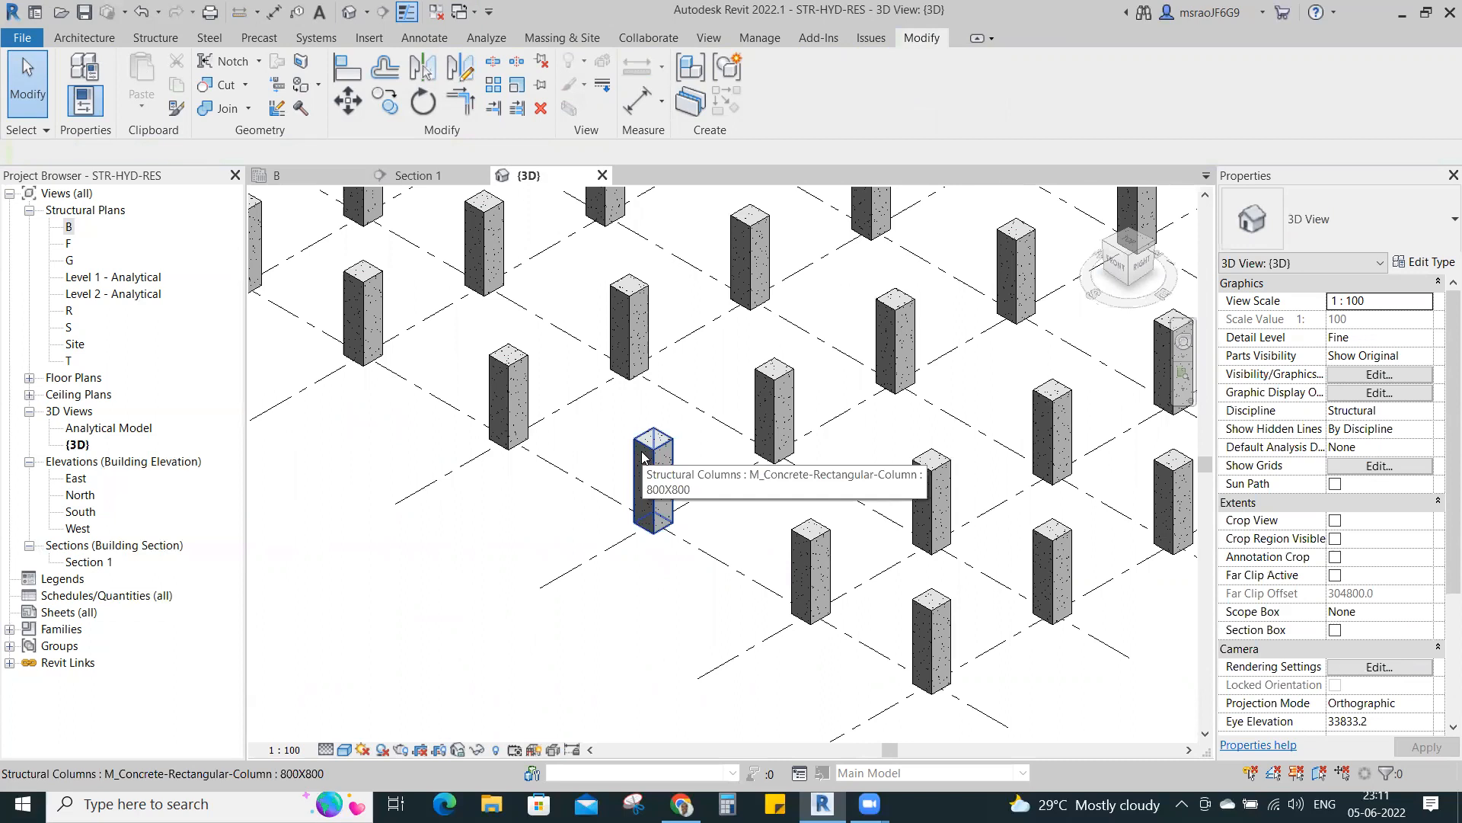
{"action": "left_click", "coordinate": [277, 175]}
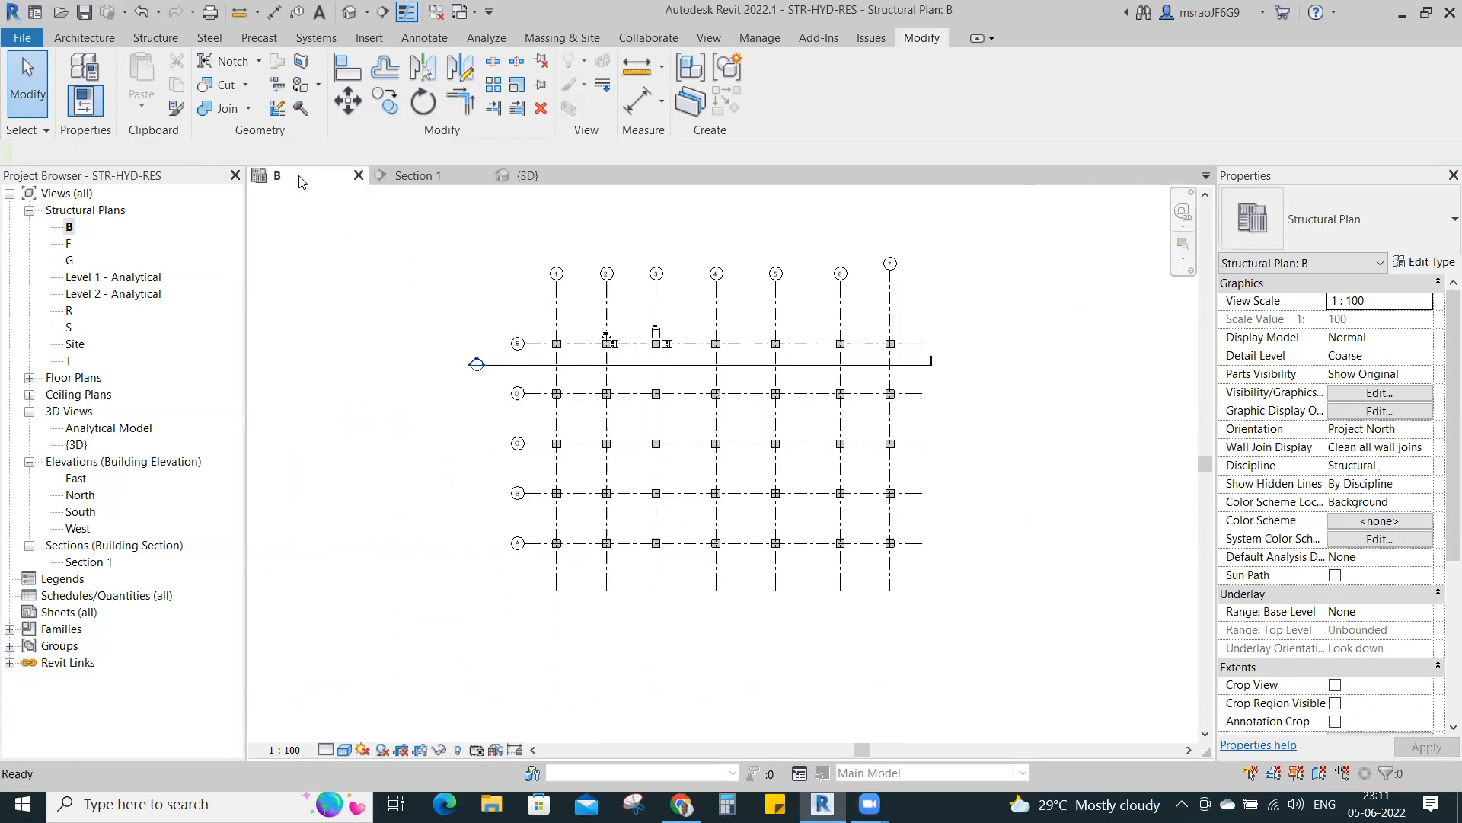
{"action": "left_click", "coordinate": [415, 176]}
{"action": "left_click", "coordinate": [533, 176]}
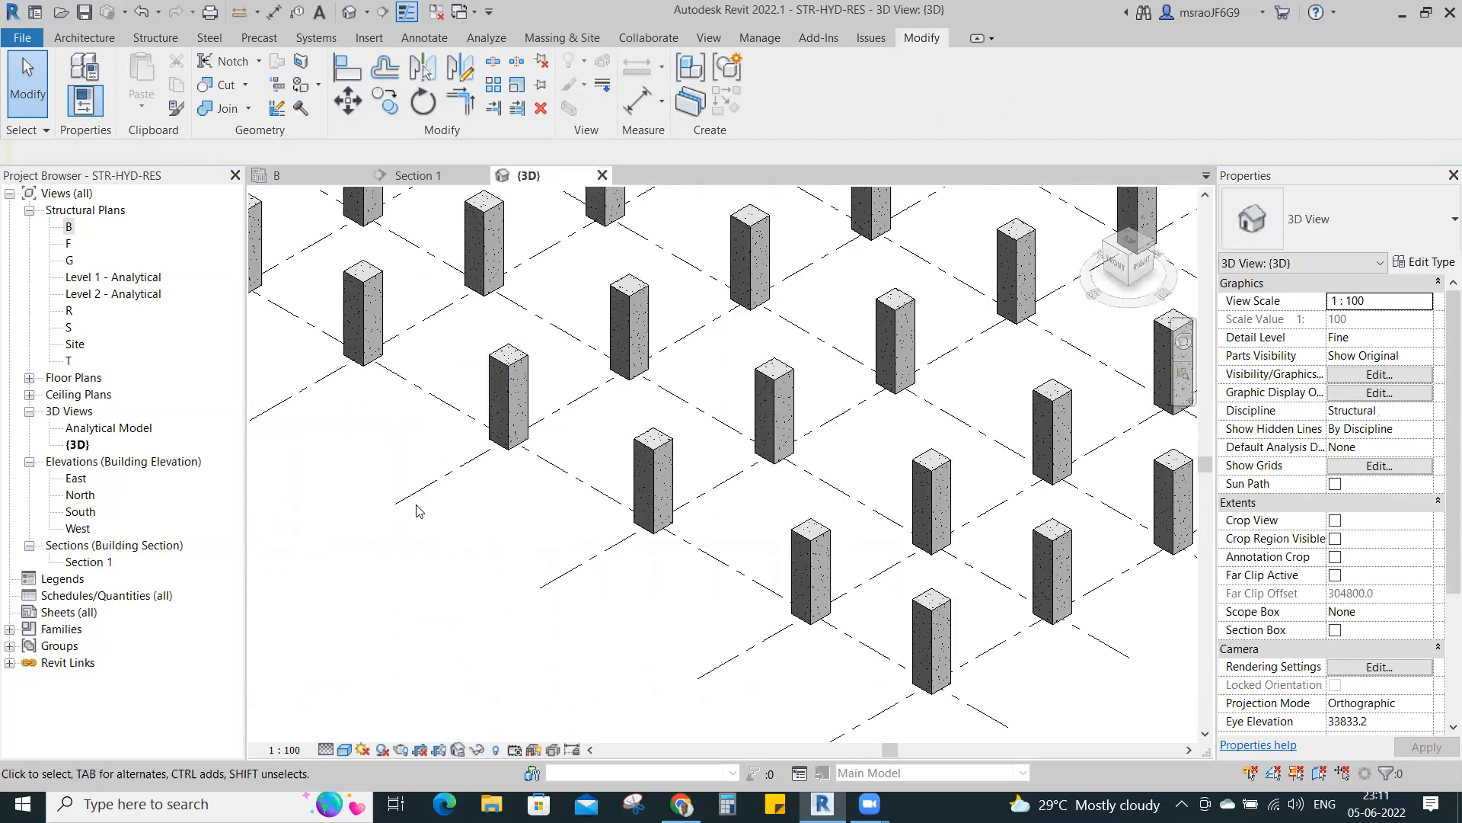
- Tile the open 3D, Section 1 and structural plan B views side by side
{"action": "left_click", "coordinate": [461, 305]}
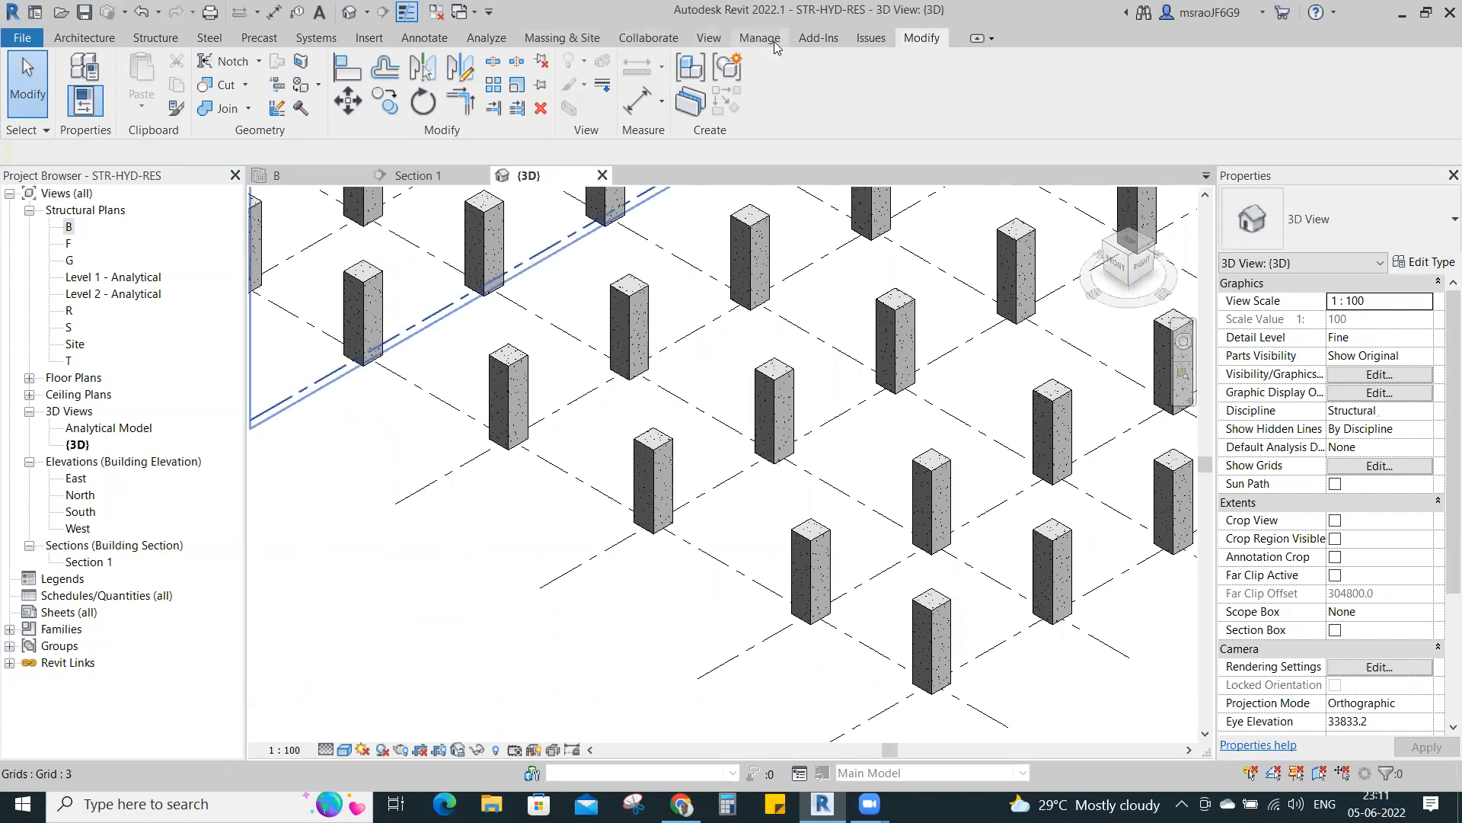
{"action": "left_click", "coordinate": [708, 39]}
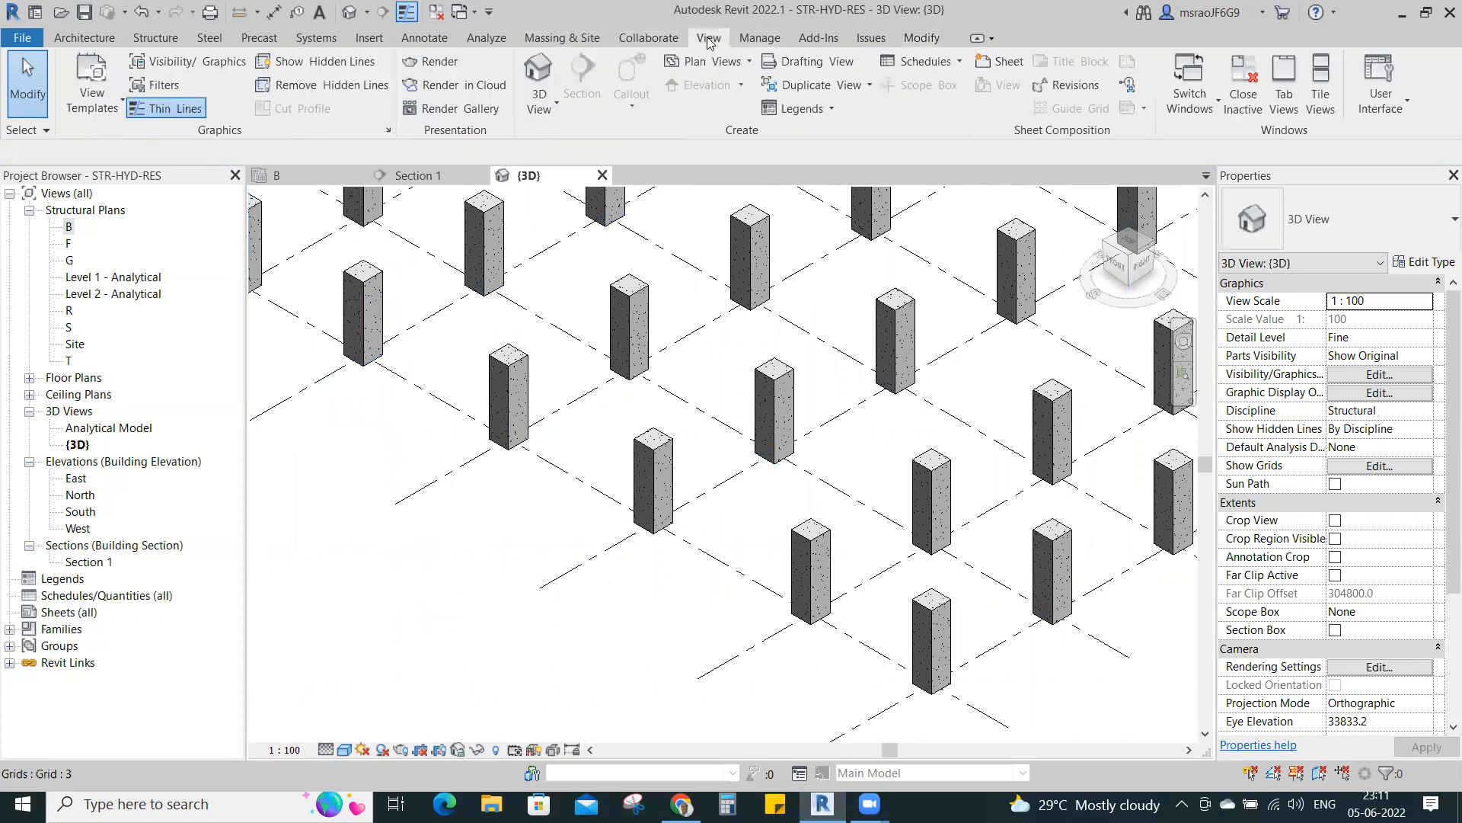
{"action": "left_click", "coordinate": [1327, 109]}
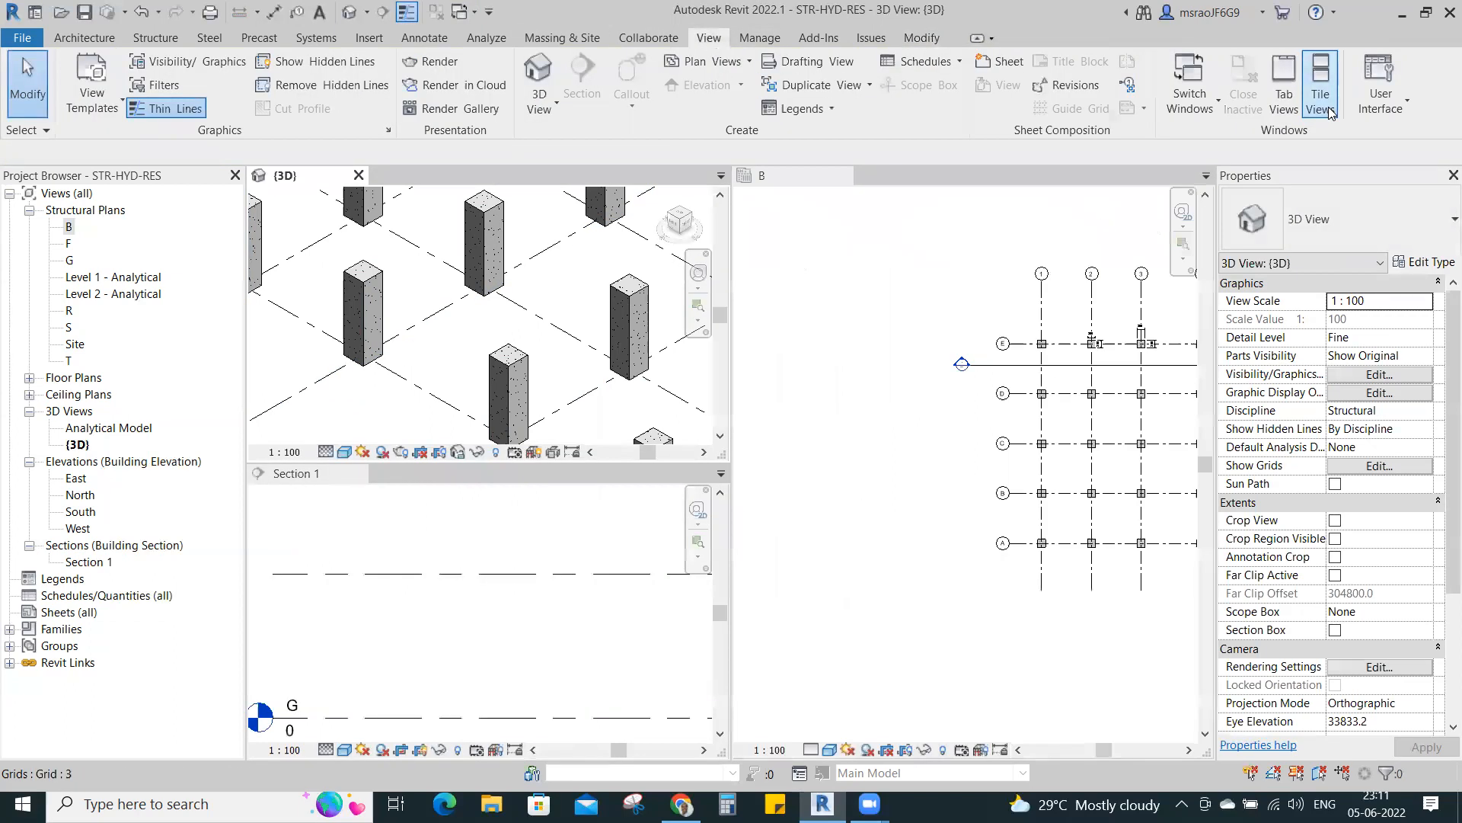
- Fit the full contents of plan B, Section 1 and the 3D view within their tiled windows
{"action": "left_click", "coordinate": [833, 353]}
{"action": "key", "text": "z"}
{"action": "key", "text": "f"}
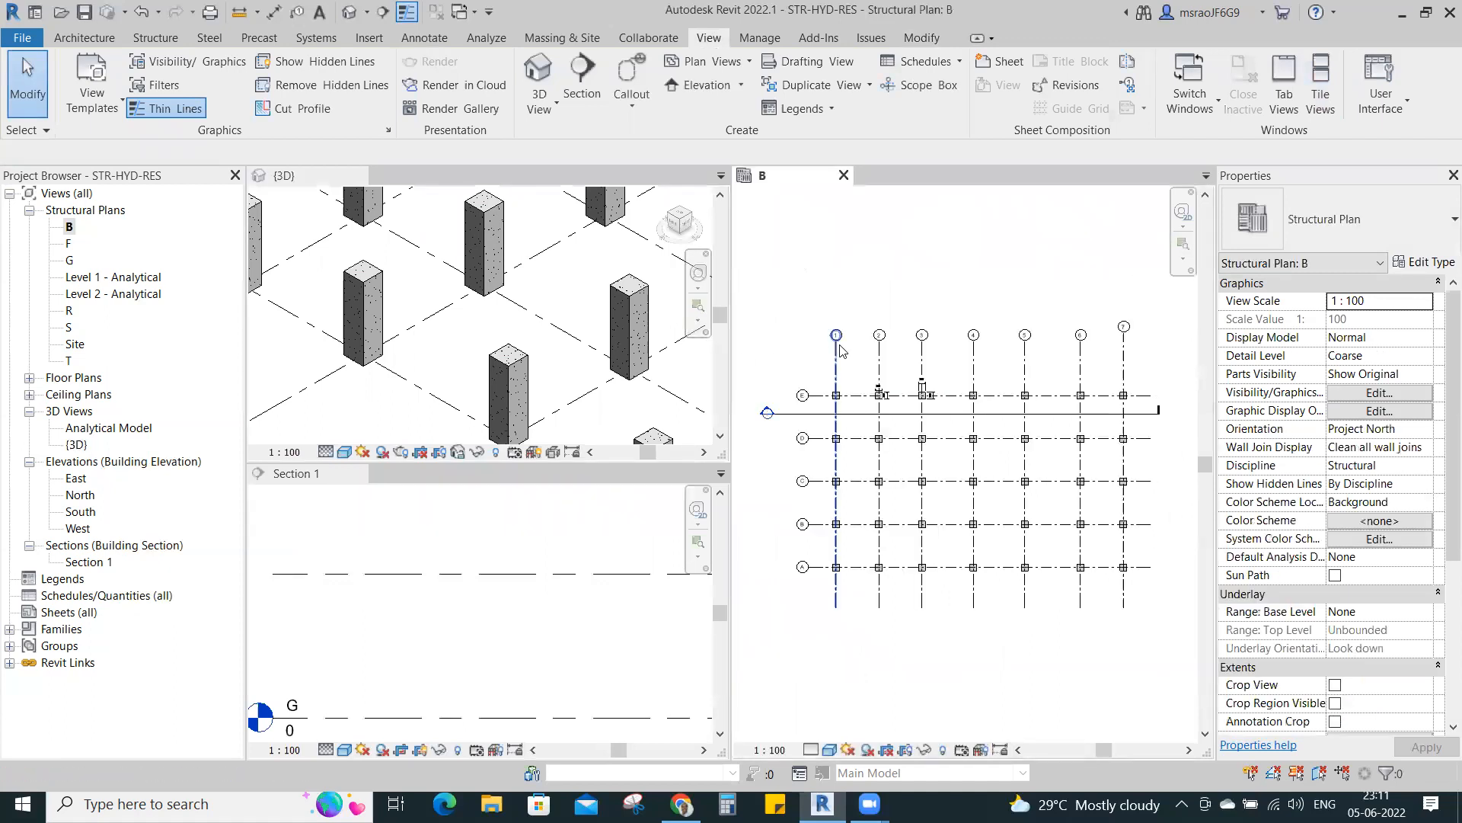
{"action": "left_click", "coordinate": [491, 527]}
{"action": "key", "text": "z"}
{"action": "key", "text": "f"}
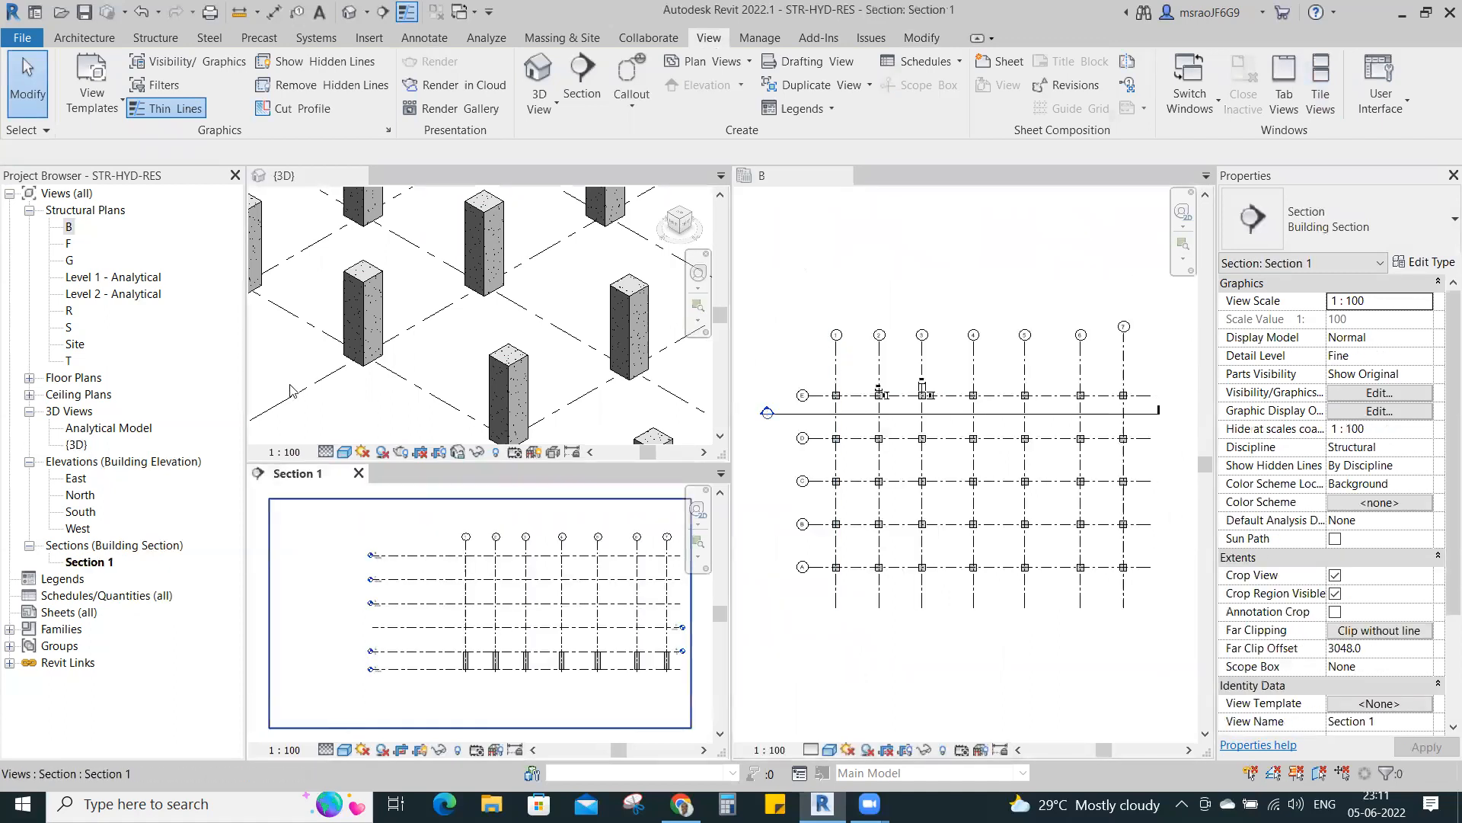
{"action": "left_click", "coordinate": [354, 406]}
{"action": "key", "text": "z"}
{"action": "key", "text": "f"}
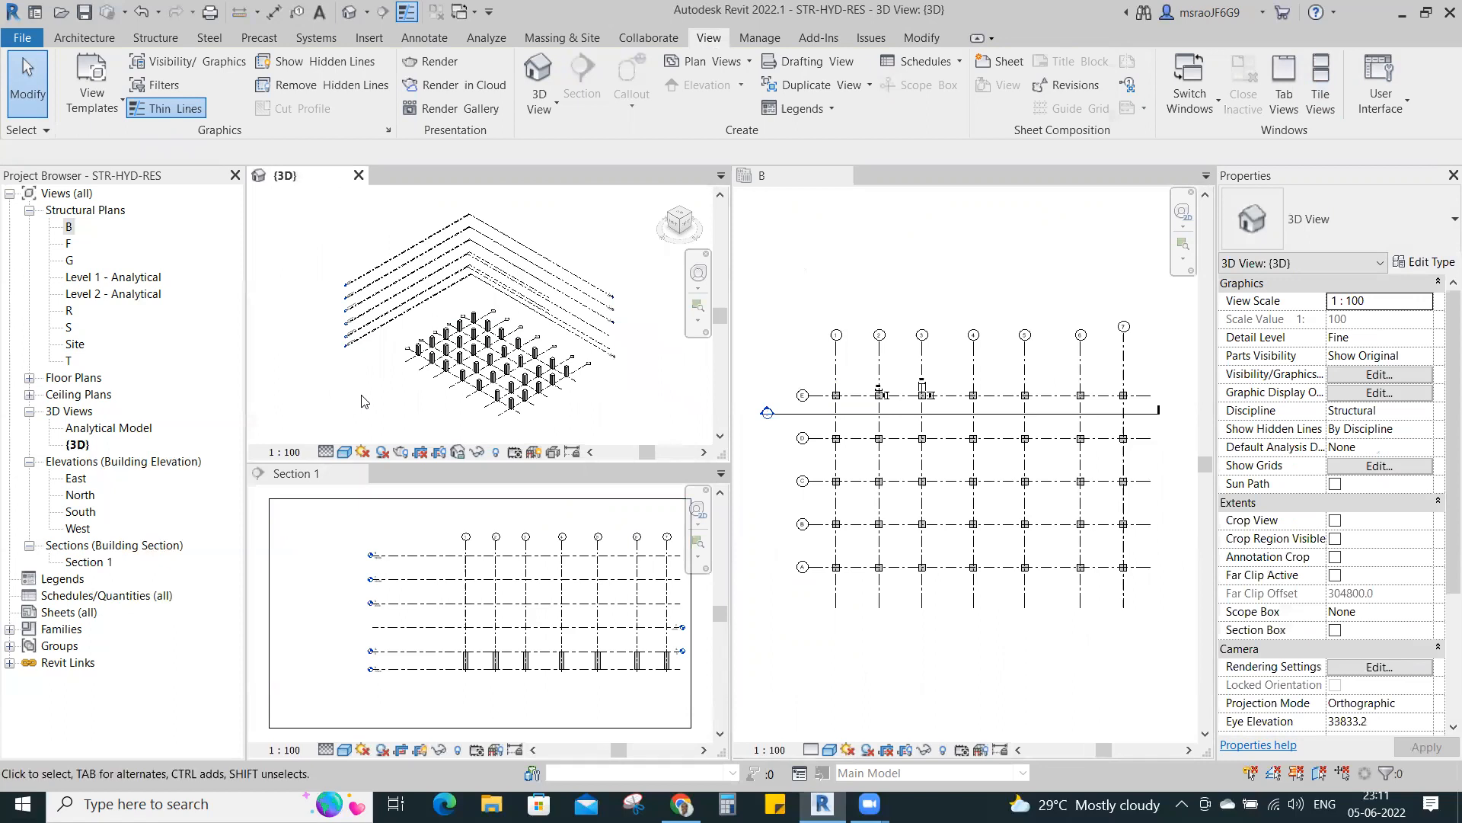
- Select the column at A-1 in the 3D view, locate it in the plan and section, and clear the selection
{"action": "scroll", "coordinate": [411, 314], "scroll_direction": "up", "scroll_amount": 8}
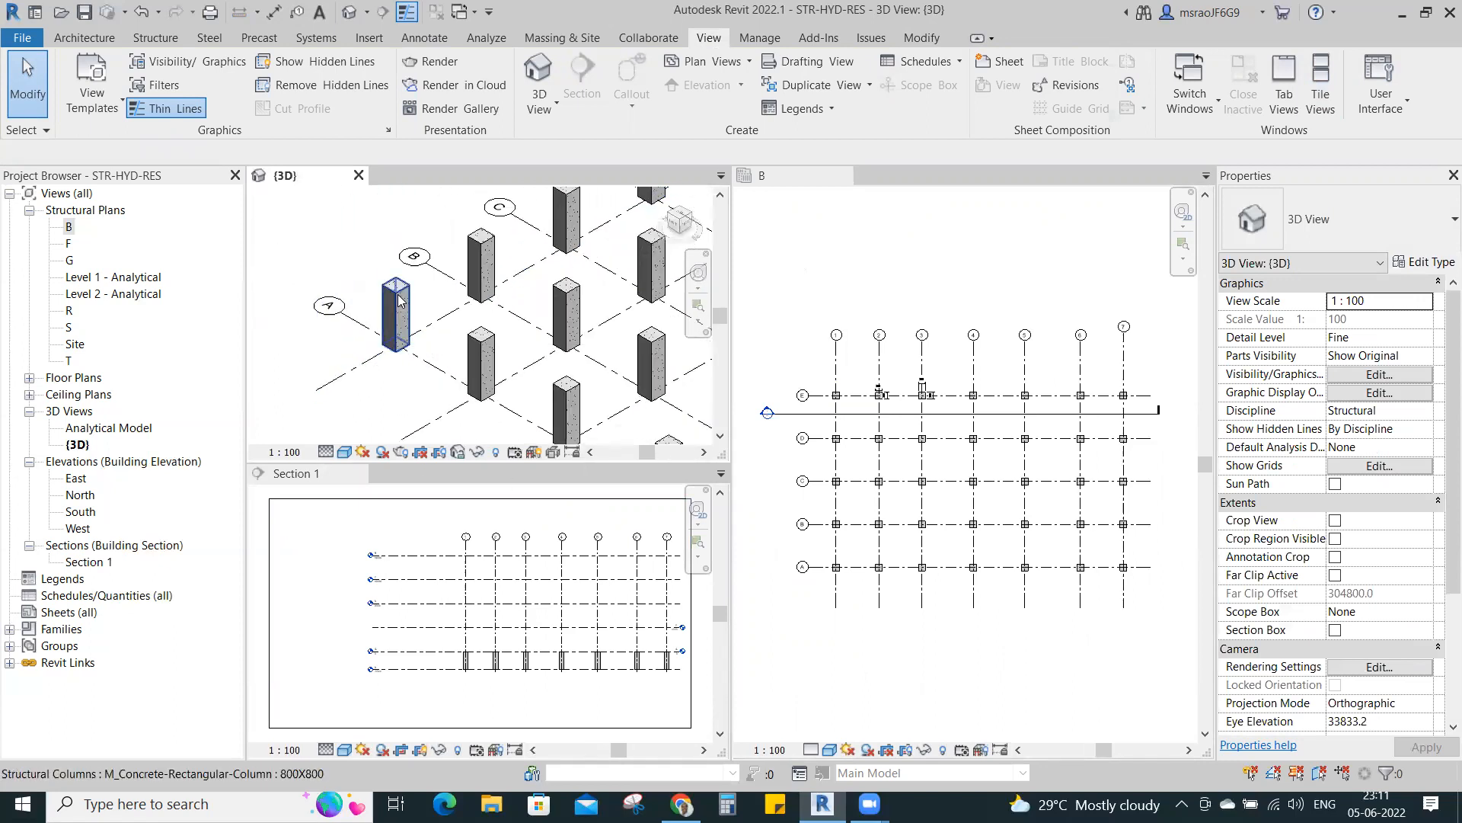
{"action": "left_click", "coordinate": [399, 300]}
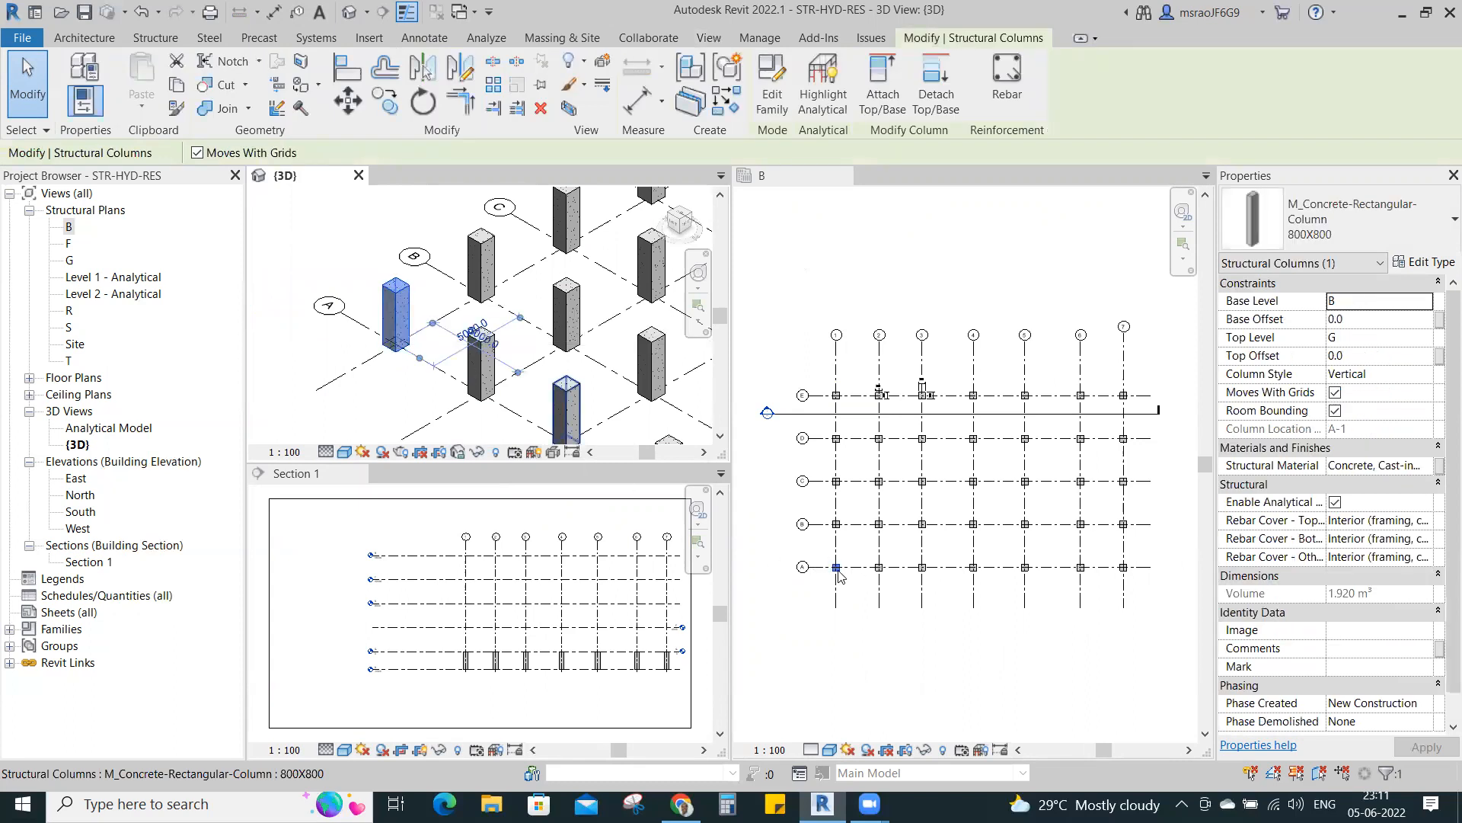
{"action": "left_click", "coordinate": [496, 697]}
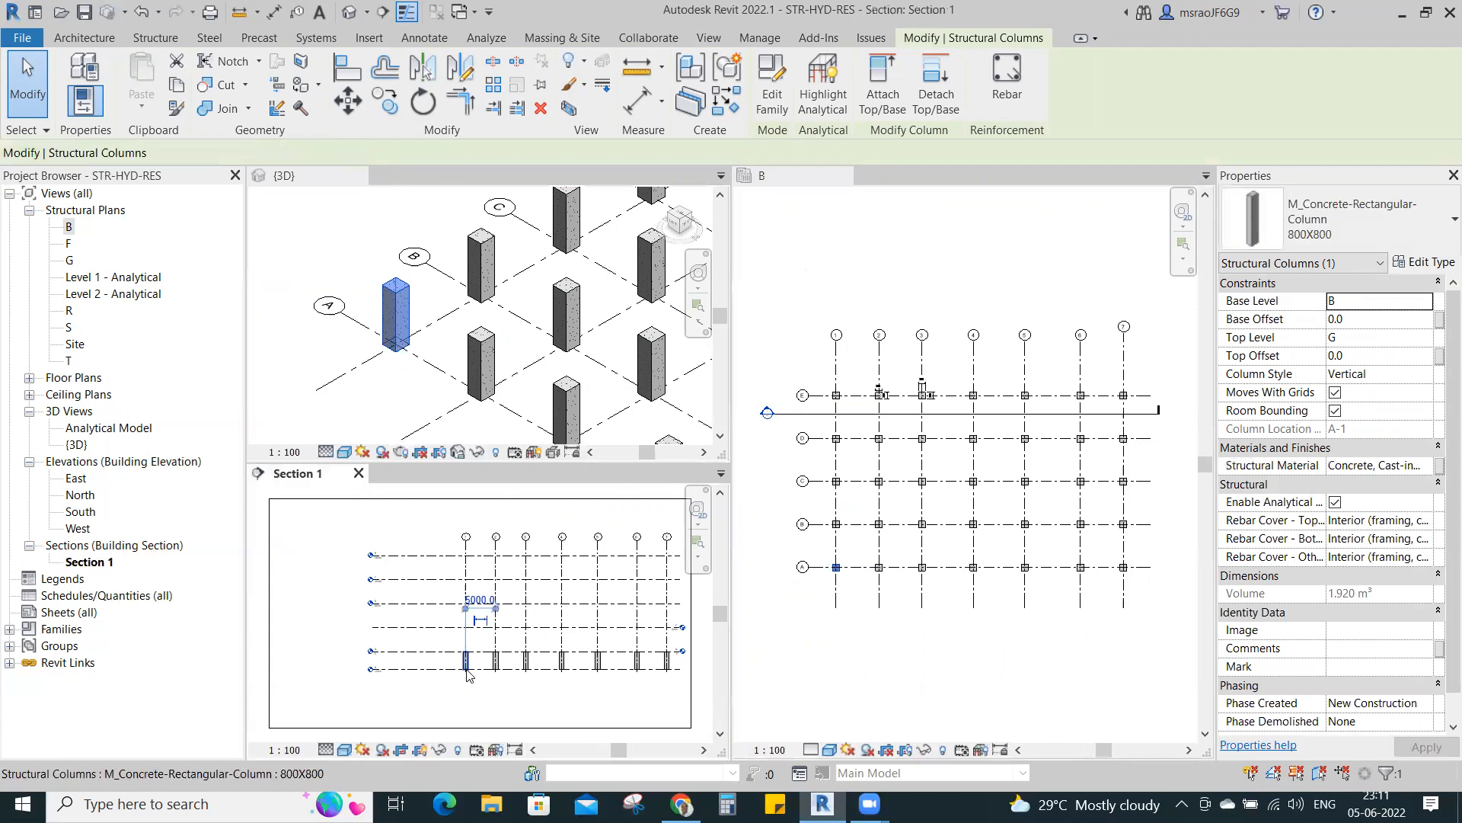
{"action": "left_click", "coordinate": [496, 695]}
- Select the column at E-1 in Section 1 and locate the same column in the 3D view and plan B
{"action": "scroll", "coordinate": [471, 658], "scroll_direction": "up", "scroll_amount": 2}
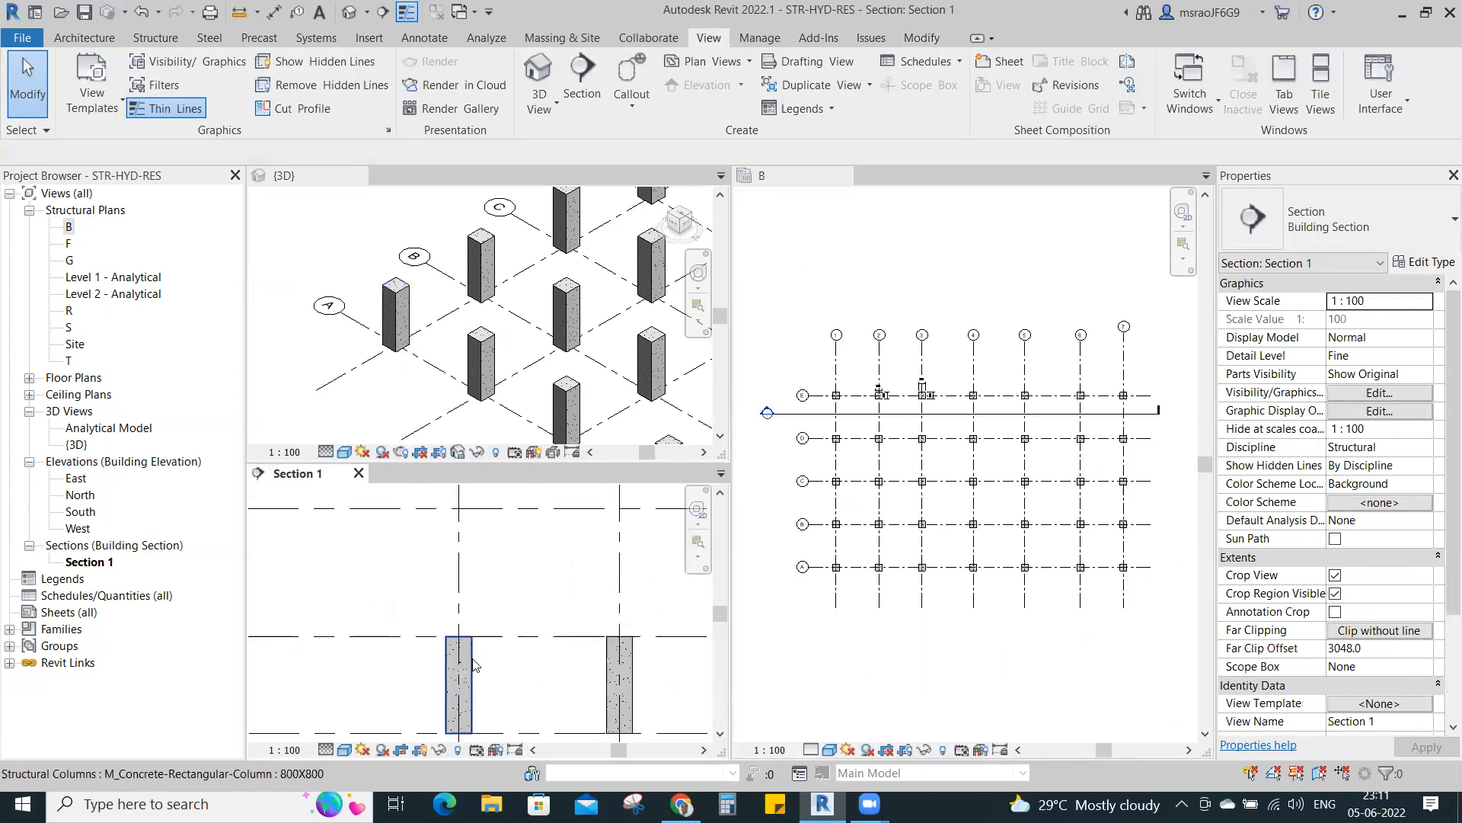
{"action": "left_click", "coordinate": [461, 664]}
{"action": "scroll", "coordinate": [522, 245], "scroll_direction": "down", "scroll_amount": 4}
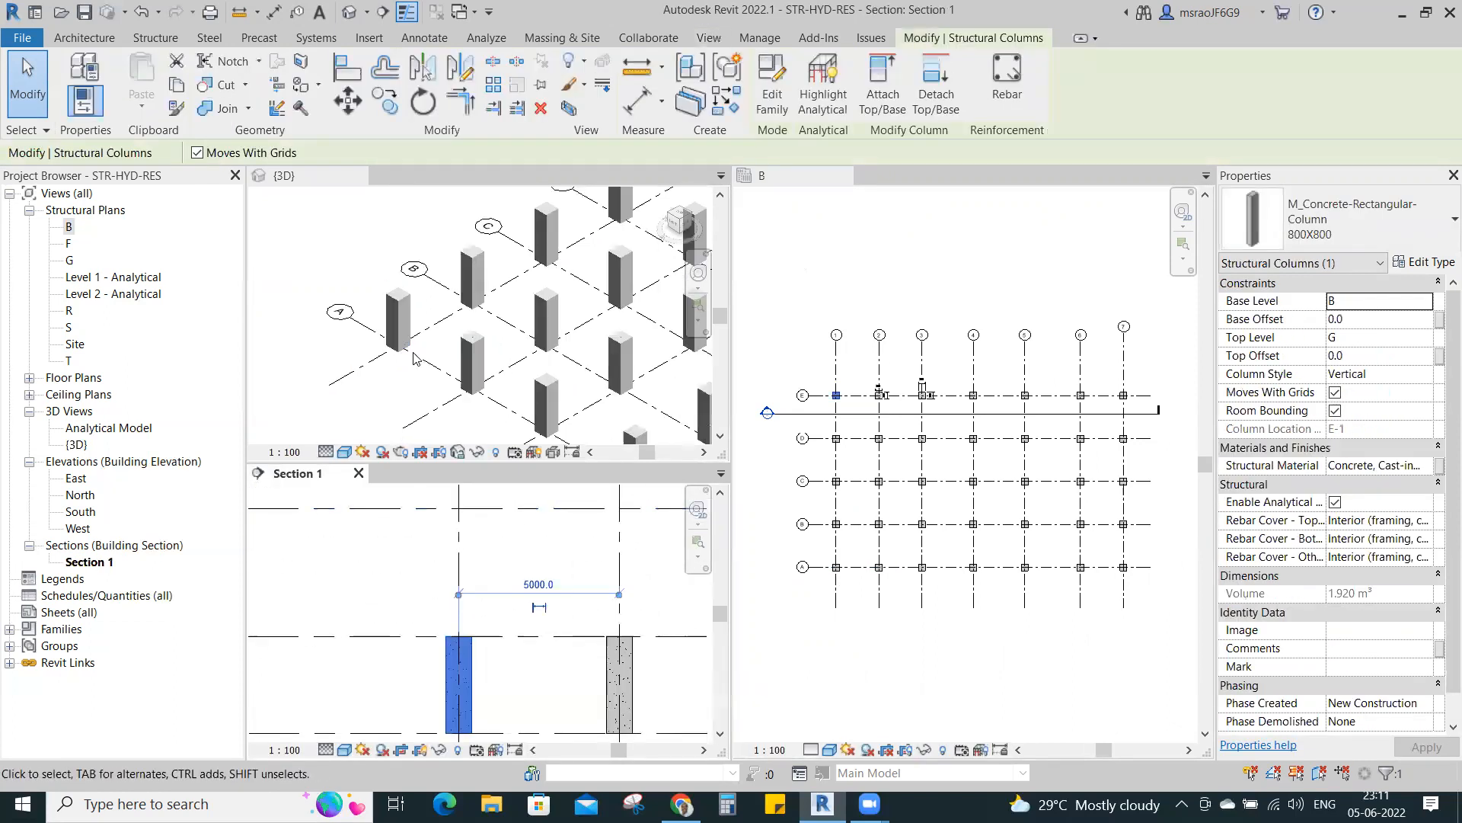
{"action": "left_click", "coordinate": [454, 236]}
{"action": "middle_click_drag", "start_coordinate": [454, 238], "coordinate": [365, 234]}
{"action": "left_click", "coordinate": [472, 686]}
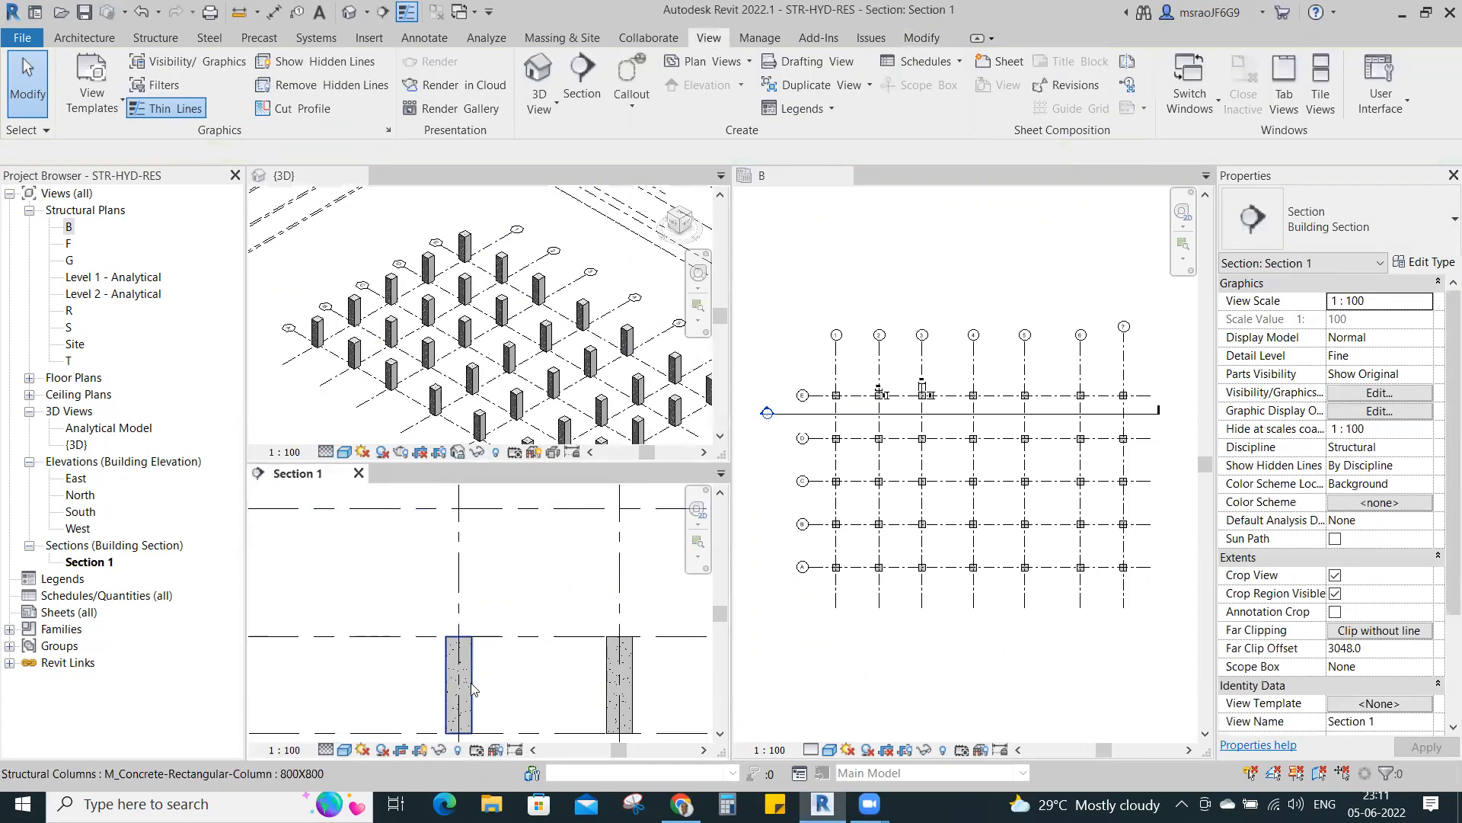
{"action": "left_click", "coordinate": [473, 691]}
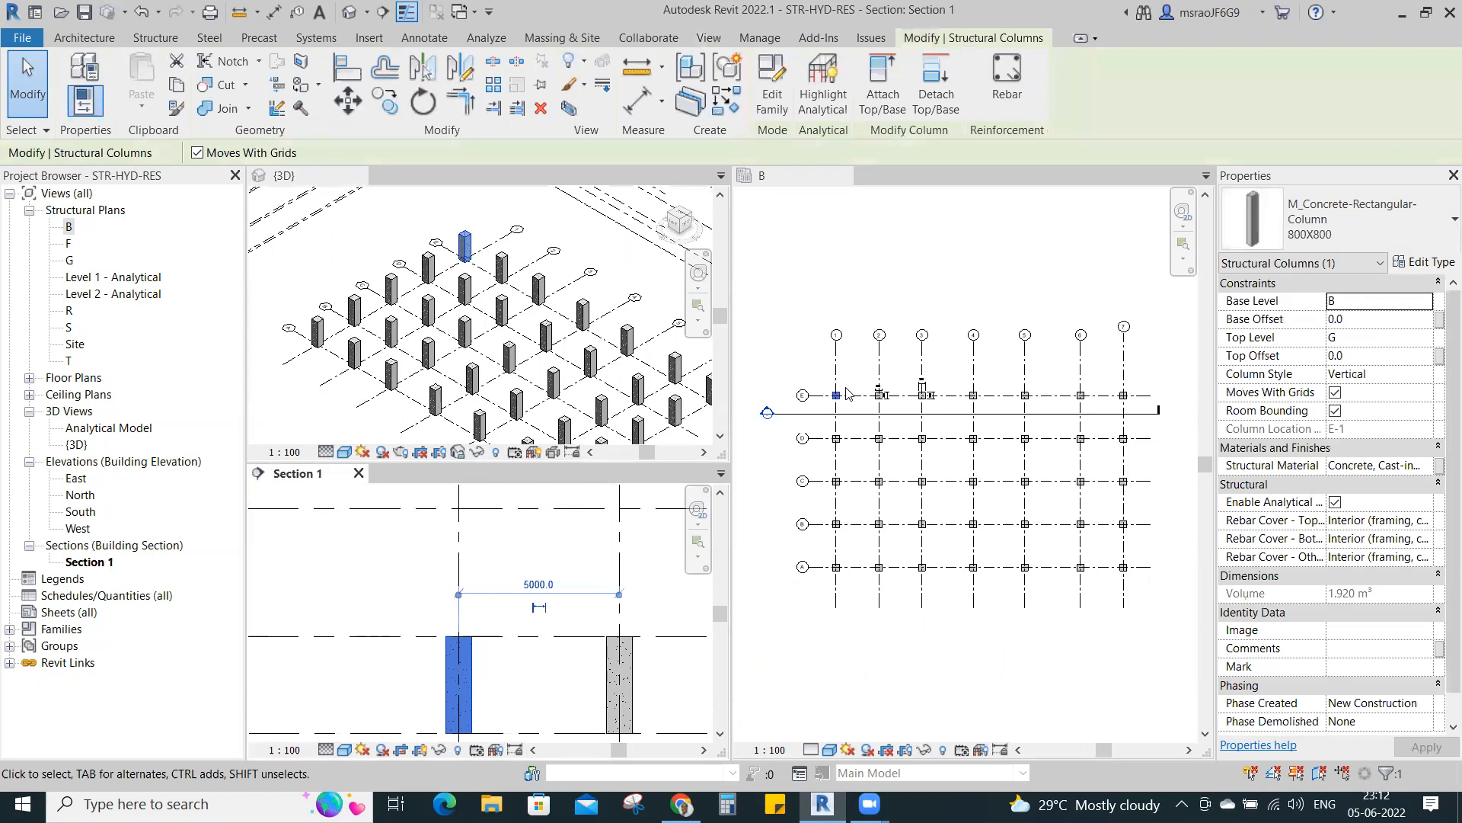
{"action": "left_click", "coordinate": [507, 678]}
- Delete the column at E-1 from Section 1, check the other tiled views, and undo the deletion
{"action": "left_click", "coordinate": [466, 670]}
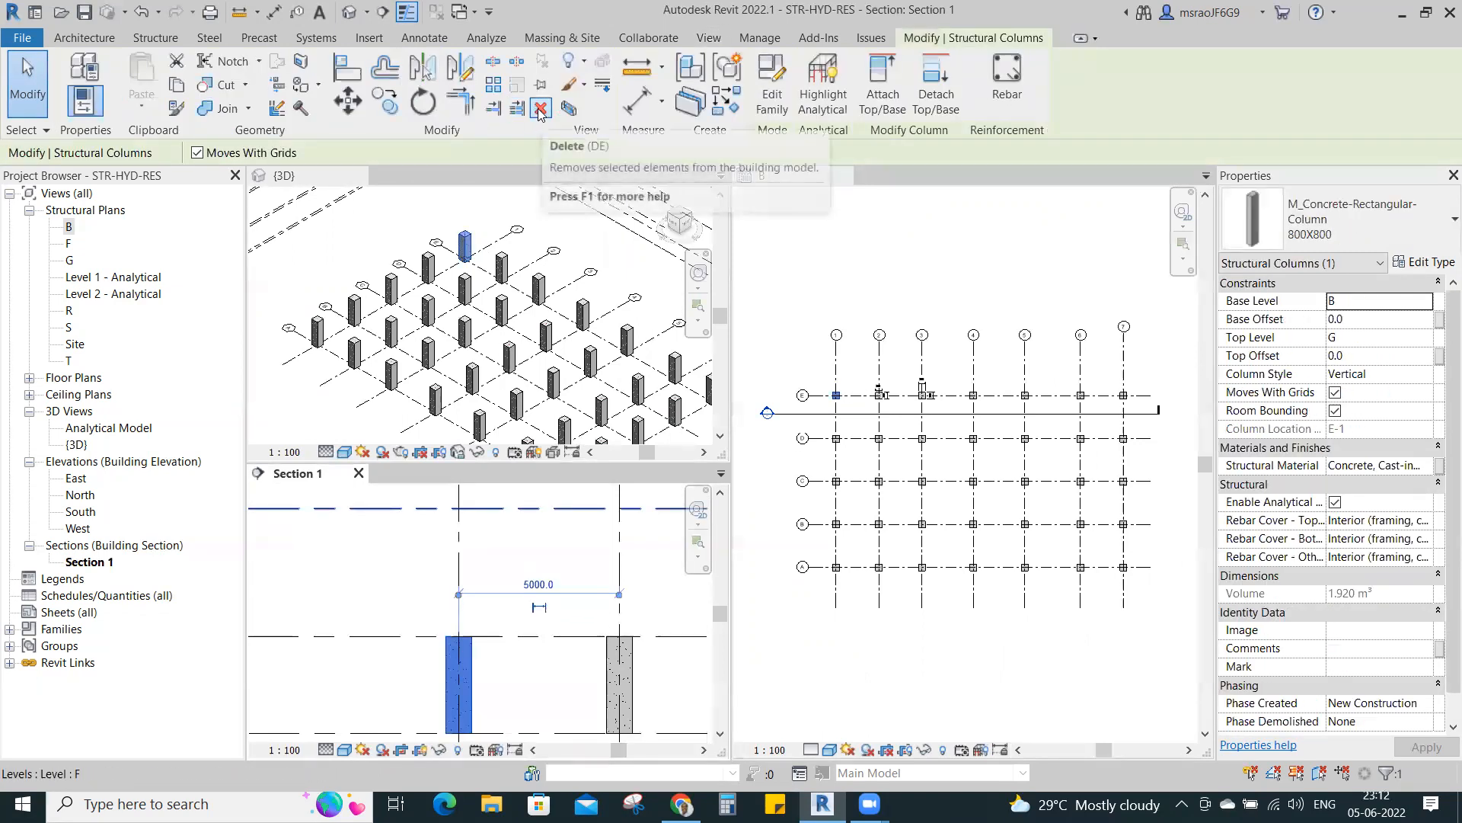
{"action": "left_click", "coordinate": [540, 112]}
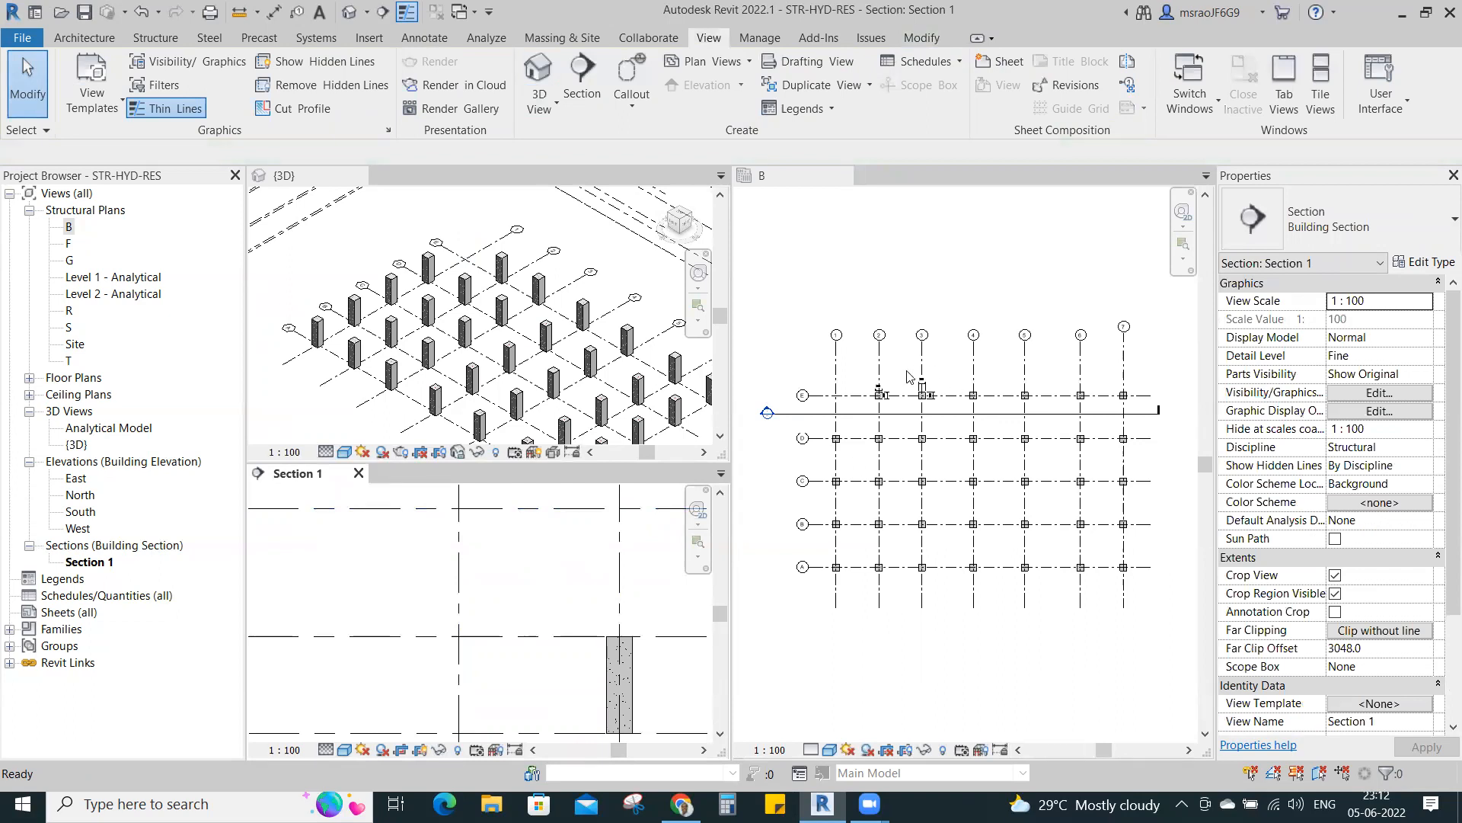
{"action": "key", "text": "ctrl+z"}
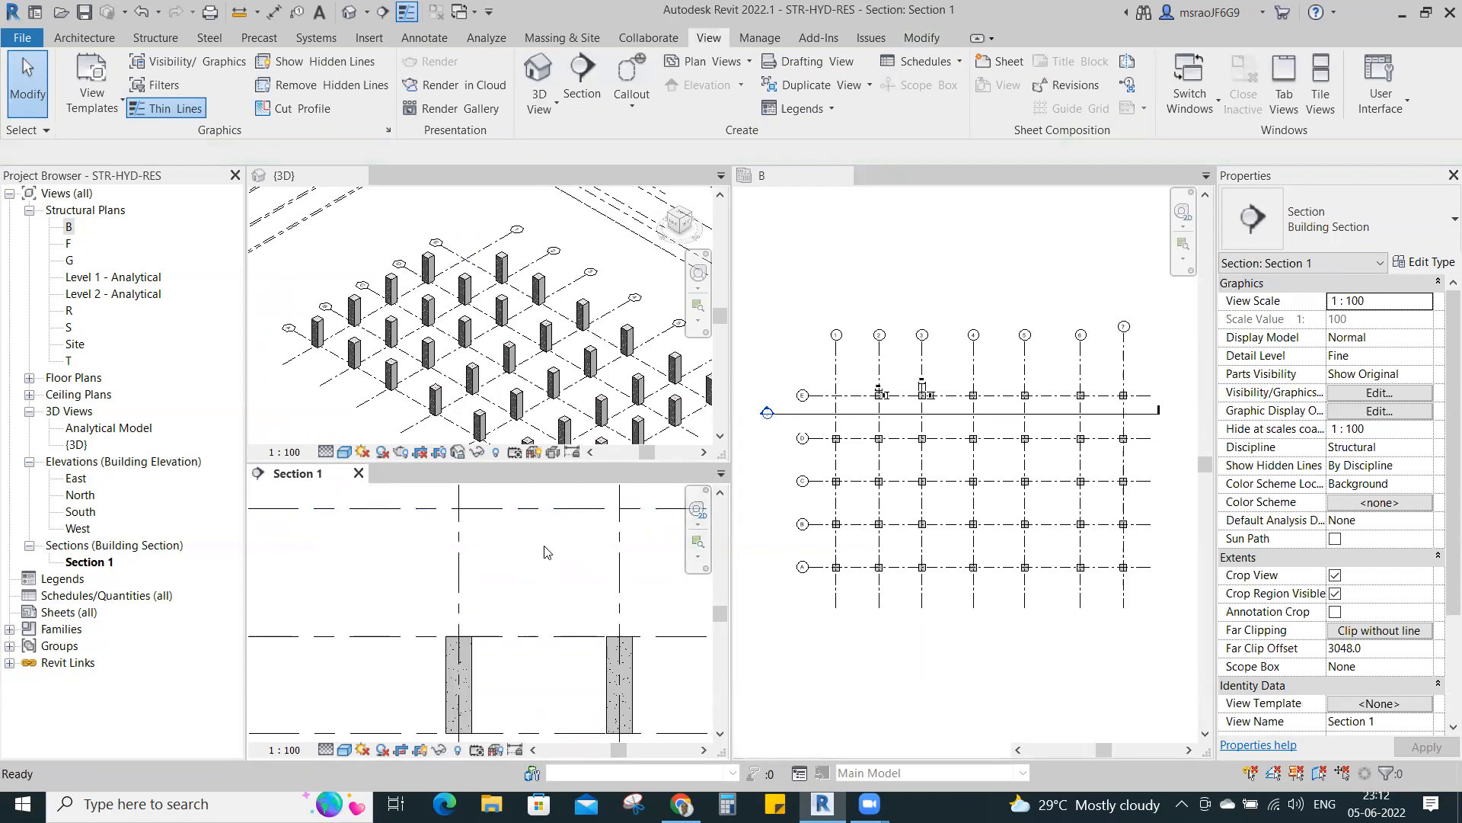
- Show the full extents of Section 1 and the 3D view again in their tiled windows
{"action": "key", "text": "z"}
{"action": "key", "text": "f"}
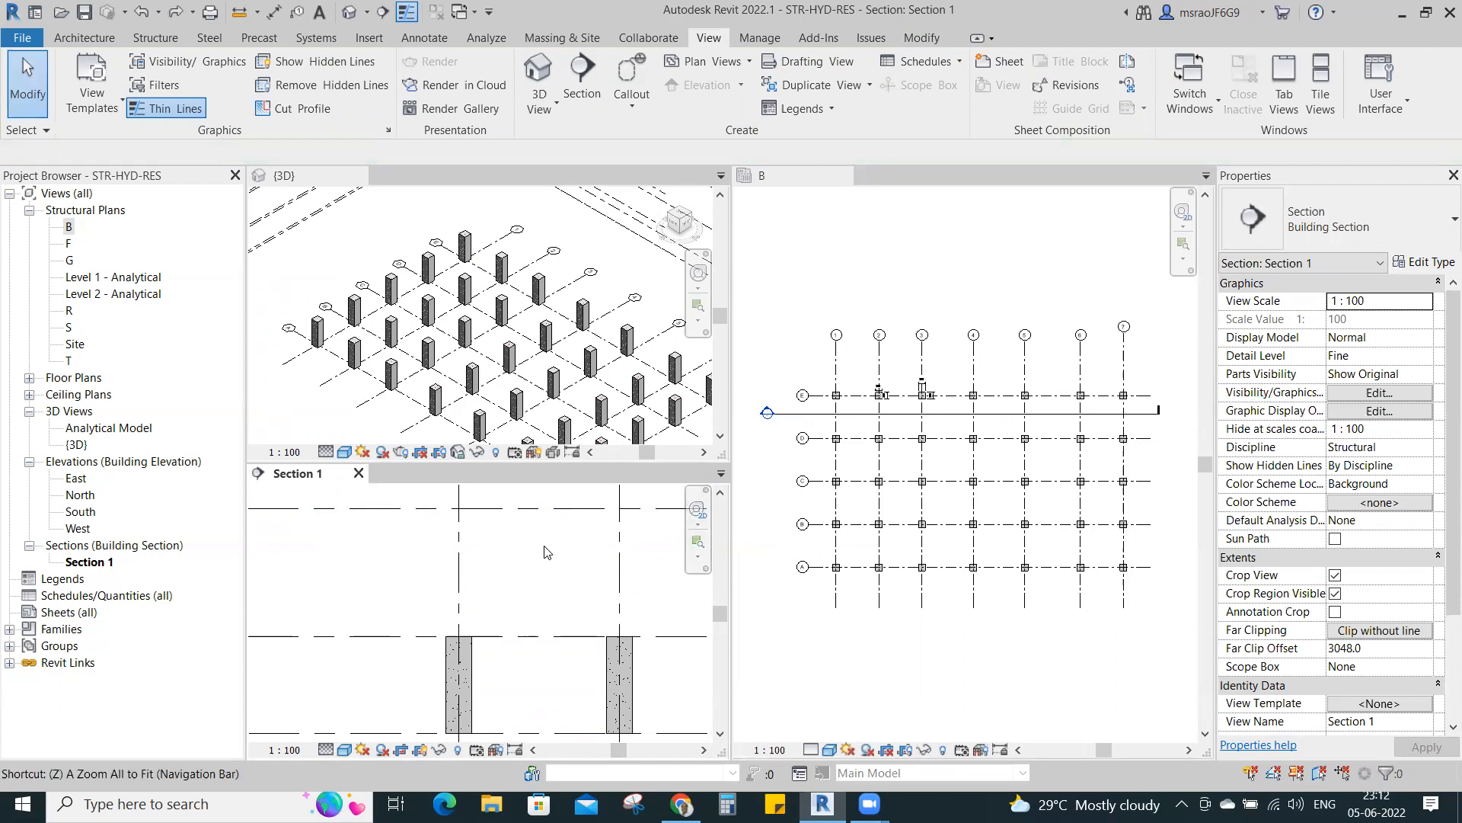
{"action": "left_click", "coordinate": [837, 282]}
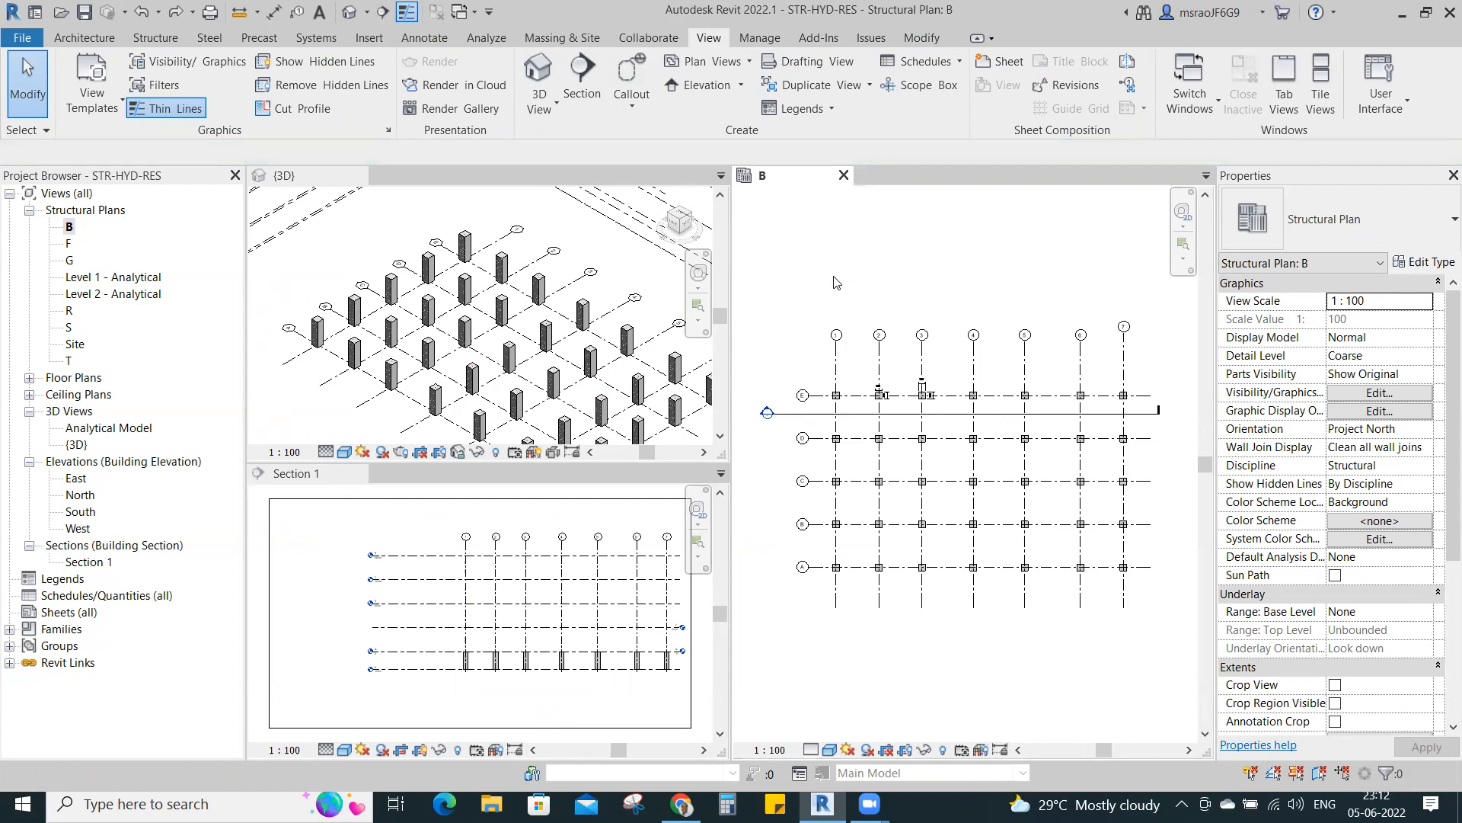
{"action": "left_click", "coordinate": [336, 253]}
{"action": "scroll", "coordinate": [336, 253], "scroll_direction": "down", "scroll_amount": 5}
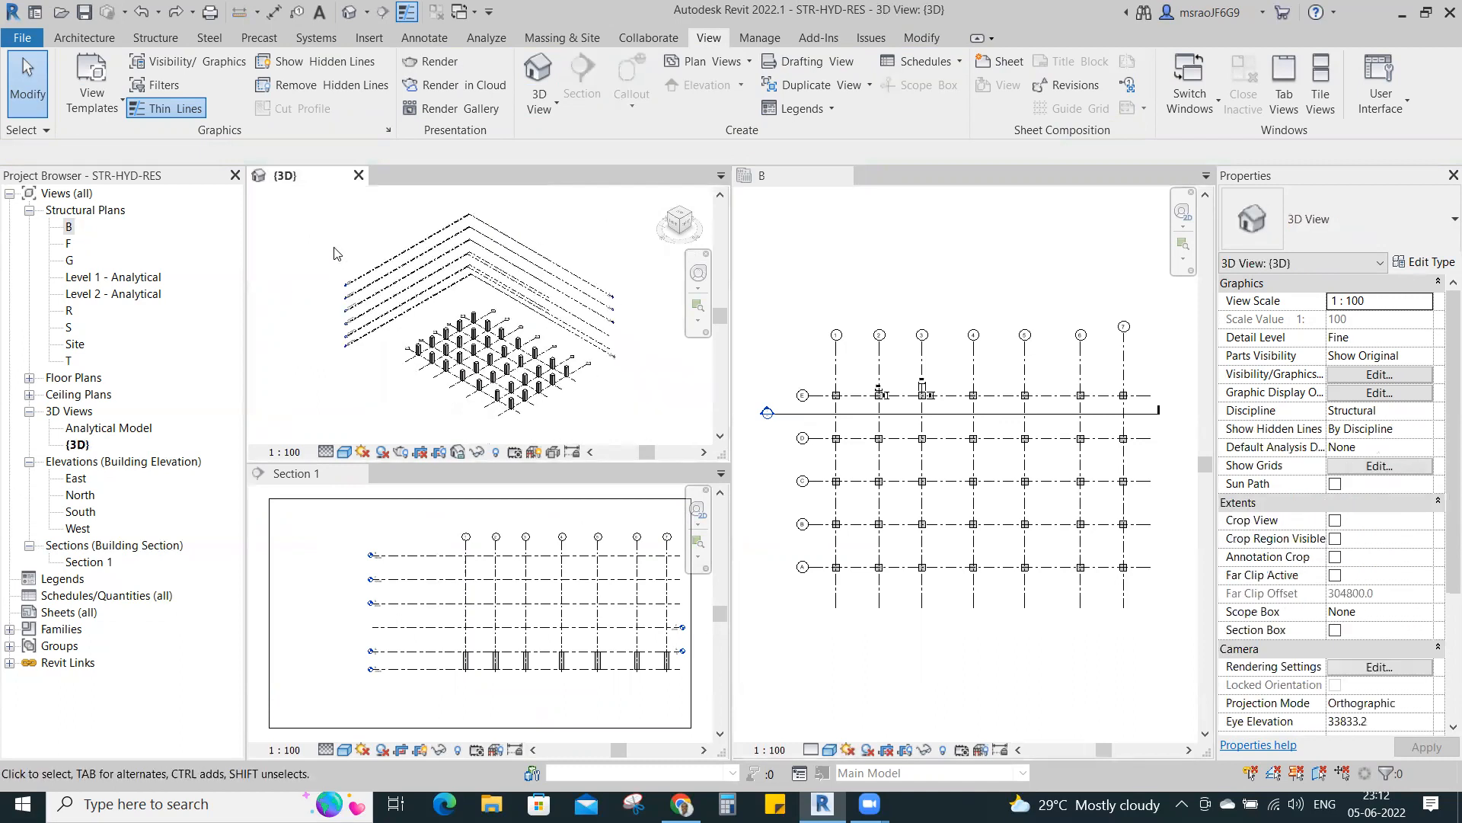